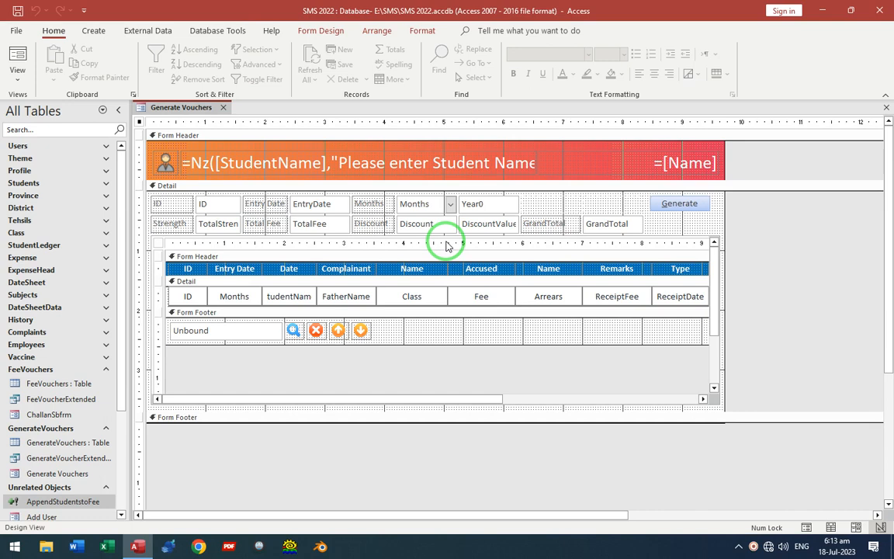
# Set the caption of the Entry Date label in the voucher subform's header to Months.
pyautogui.click(676, 203)
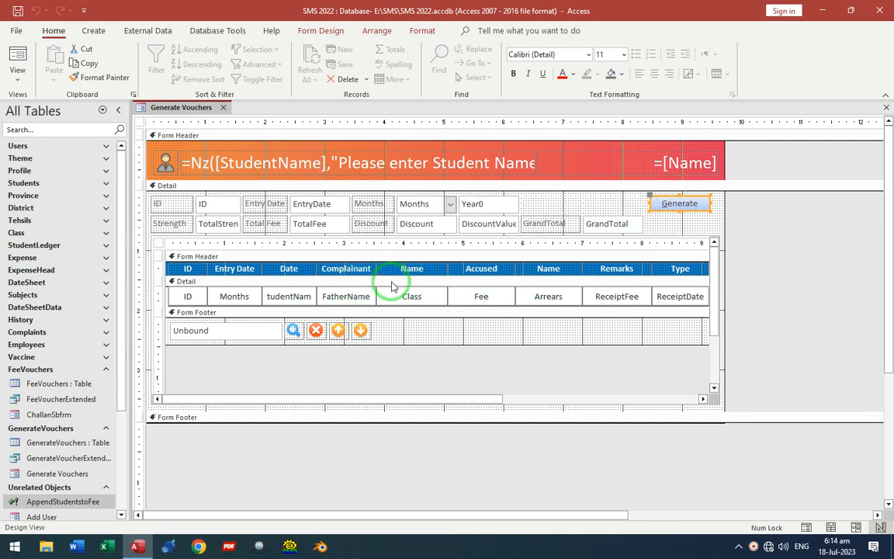
pyautogui.click(236, 270)
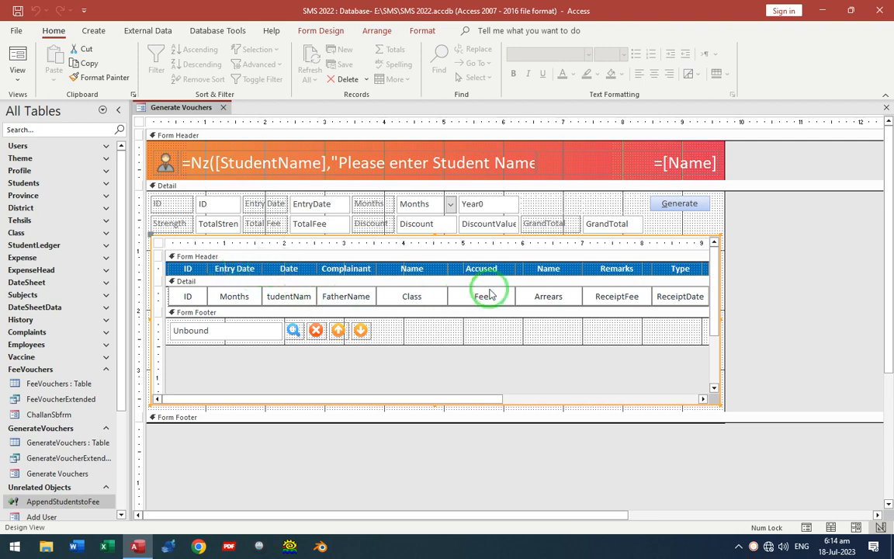
pyautogui.click(242, 270)
pyautogui.doubleClick(245, 277)
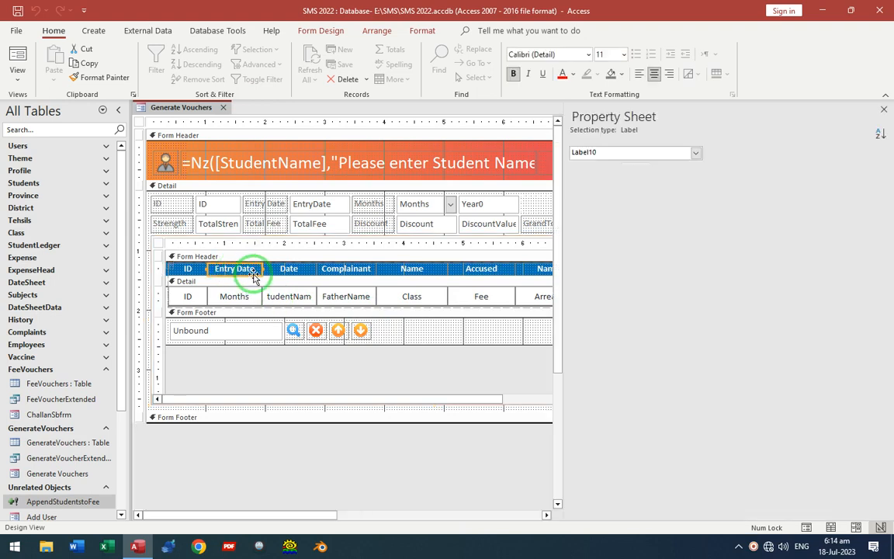
pyautogui.click(688, 170)
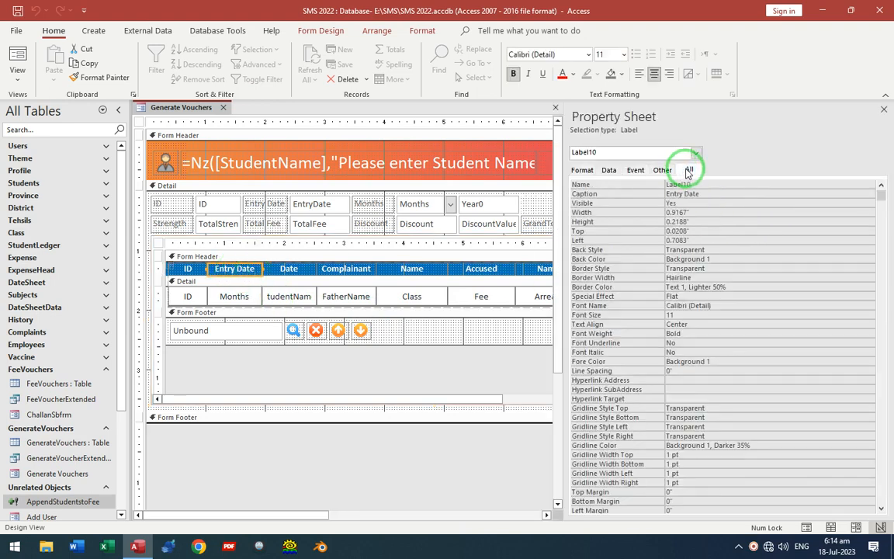
pyautogui.click(649, 195)
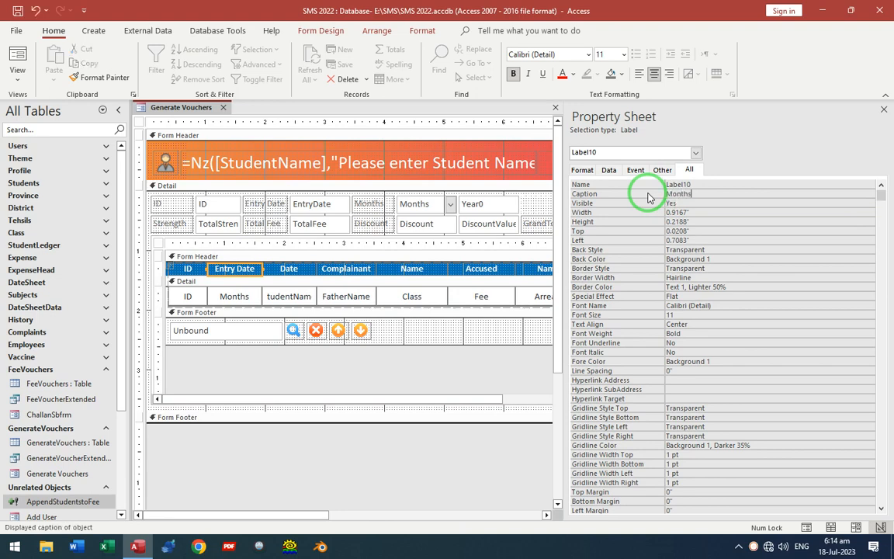
# Set the subform header captions of the Date label to Student Name and the Complainant label to Father Name.
pyautogui.click(292, 270)
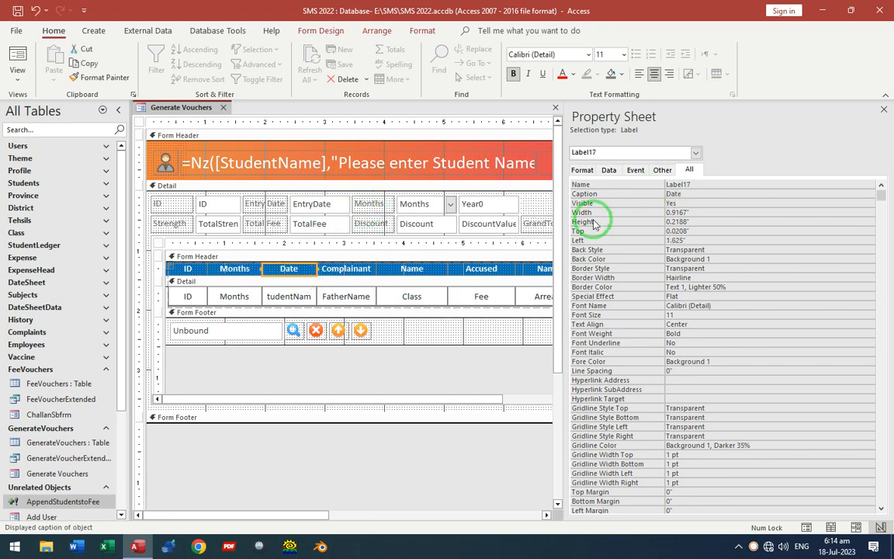
pyautogui.click(650, 195)
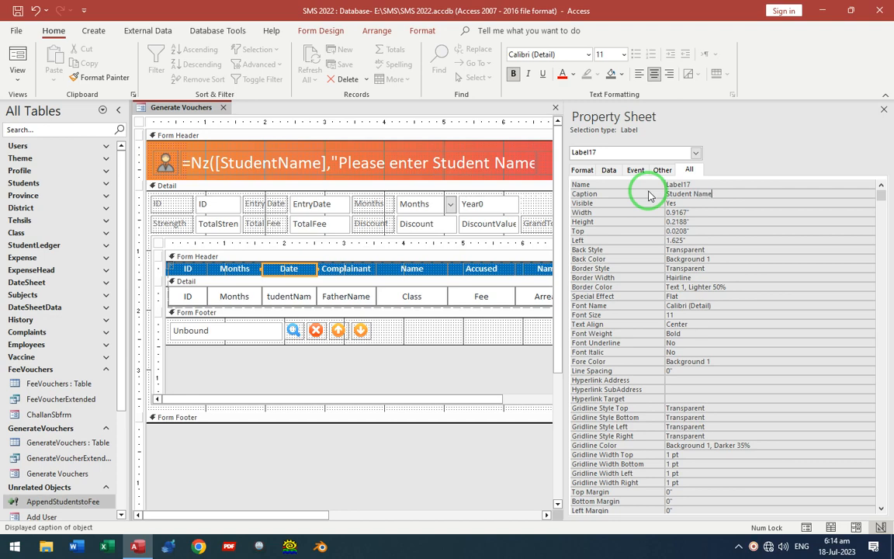
pyautogui.click(351, 269)
pyautogui.click(654, 199)
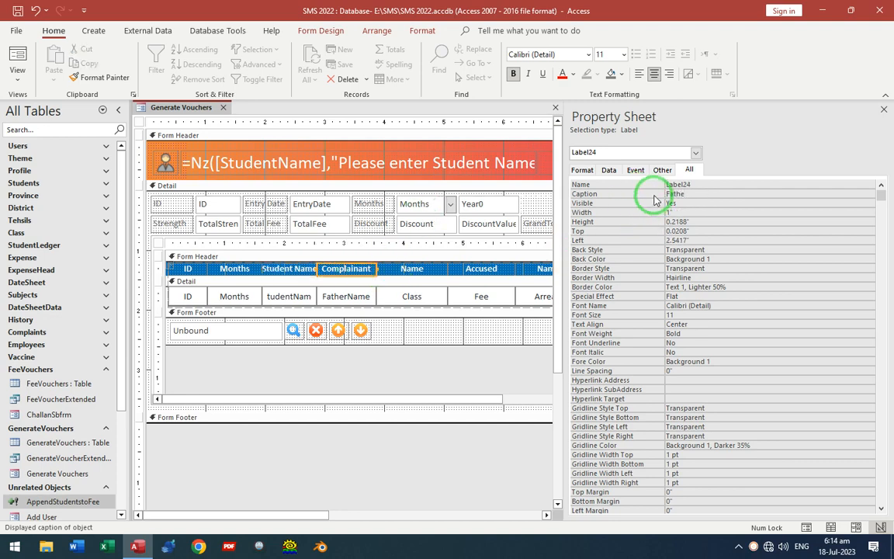
# Set the captions of the Name and Accused labels after Father Name to Class and Fee.
pyautogui.click(409, 266)
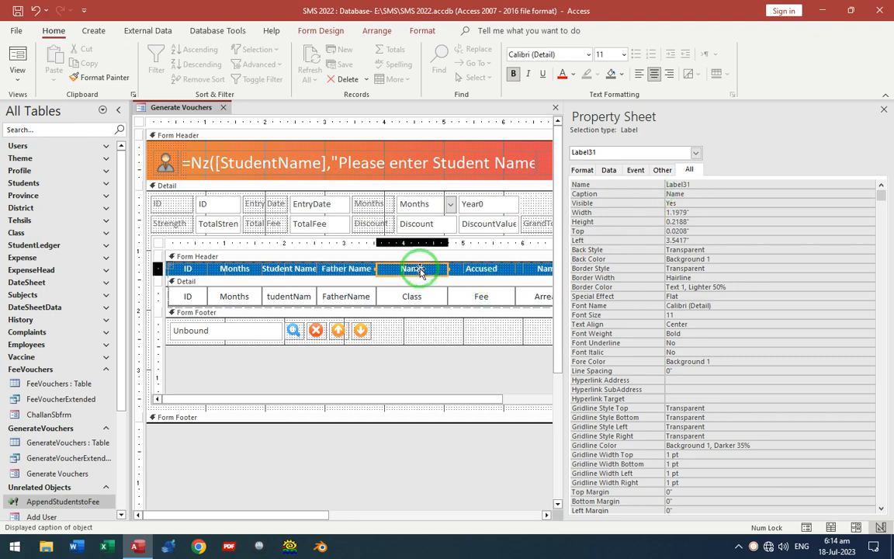
pyautogui.click(645, 199)
pyautogui.write('Class')
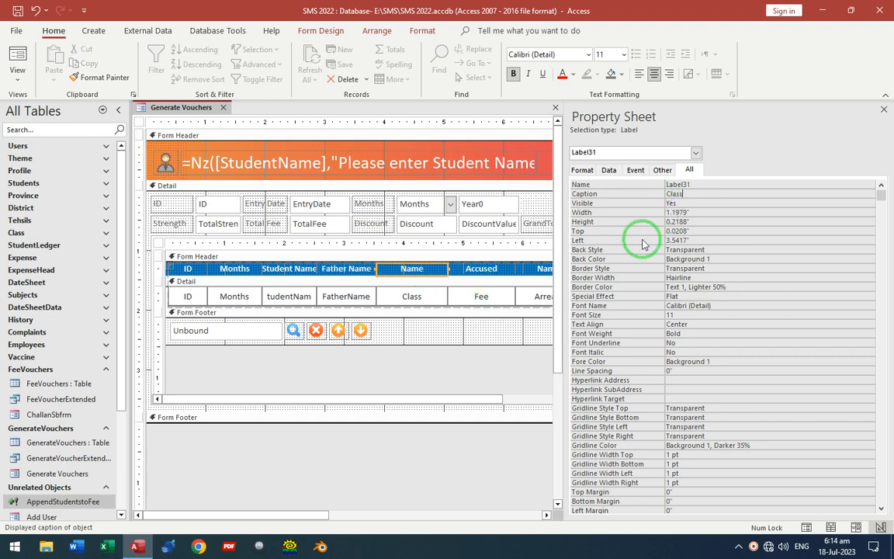
pyautogui.click(474, 268)
pyautogui.click(654, 199)
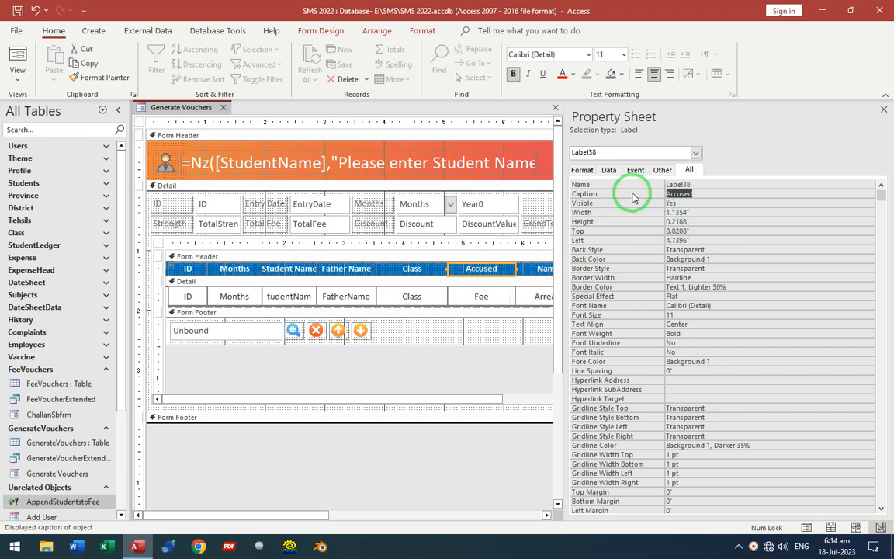
pyautogui.write('Fee')
# Set the captions of the subform's remaining Name label to Arrears and the Remarks label to Receipt Fee.
pyautogui.moveTo(340, 398); pyautogui.dragTo(478, 399)
pyautogui.click(385, 269)
pyautogui.click(601, 193)
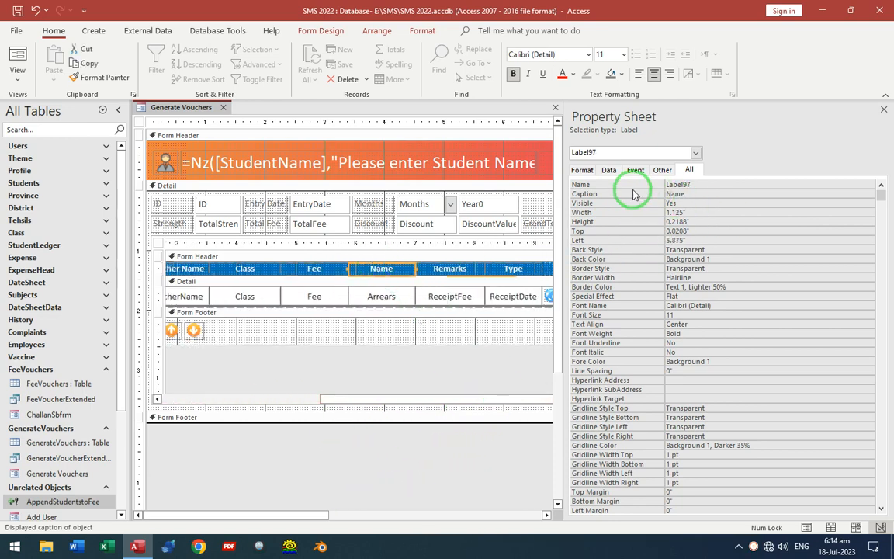
pyautogui.write('Arrears')
pyautogui.click(450, 269)
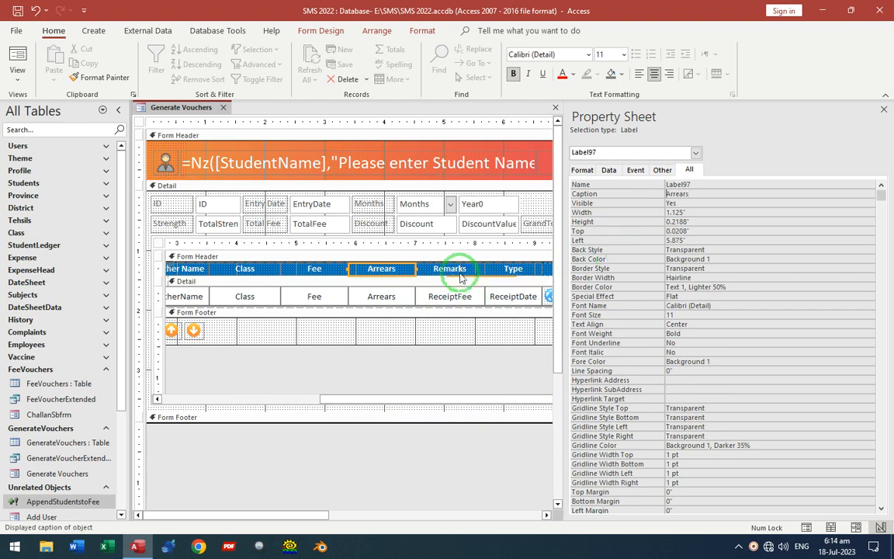
pyautogui.click(650, 196)
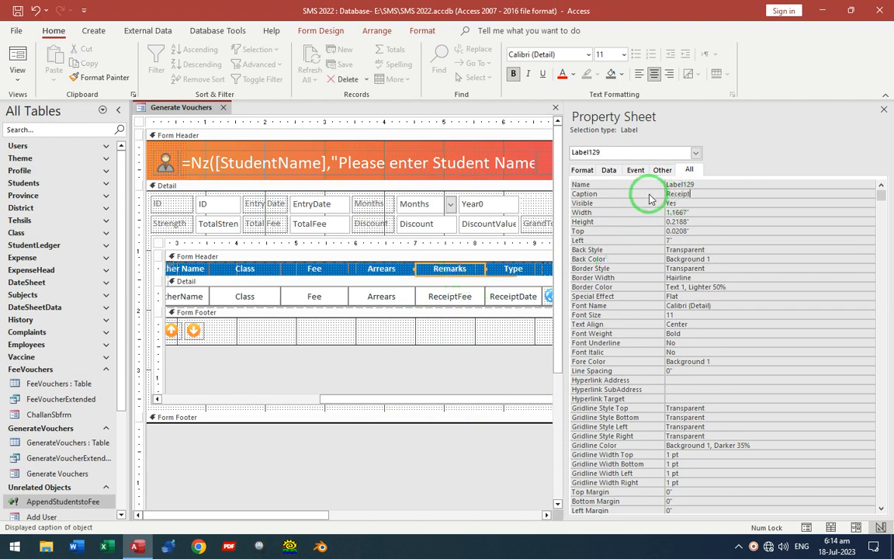
pyautogui.write('Receipt Fee')
pyautogui.press('Return')
# Set the caption of the Type label in the subform header to Receipt Date and close the label's properties.
pyautogui.click(513, 268)
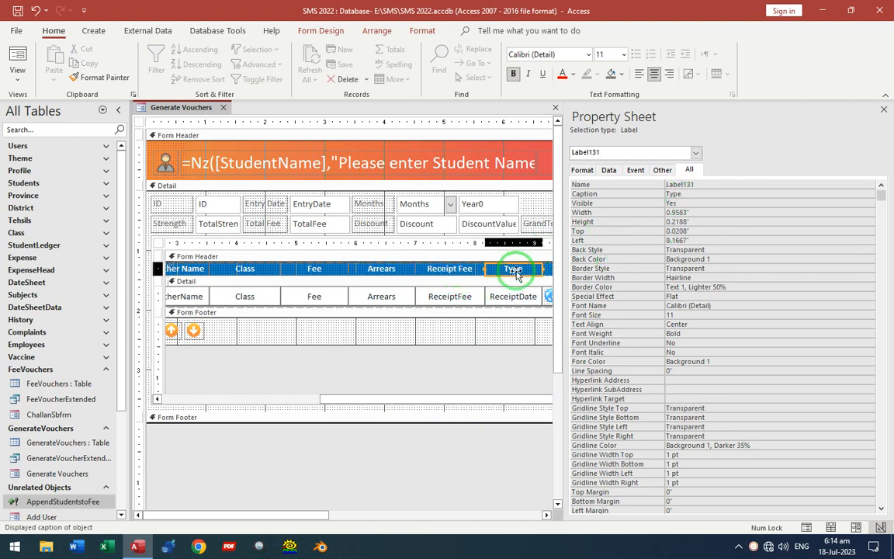
pyautogui.click(624, 195)
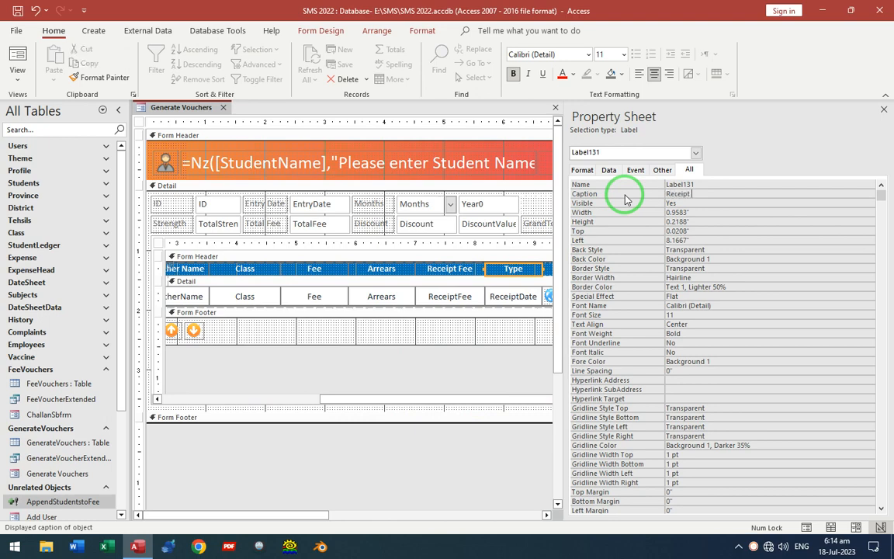
pyautogui.press('Return')
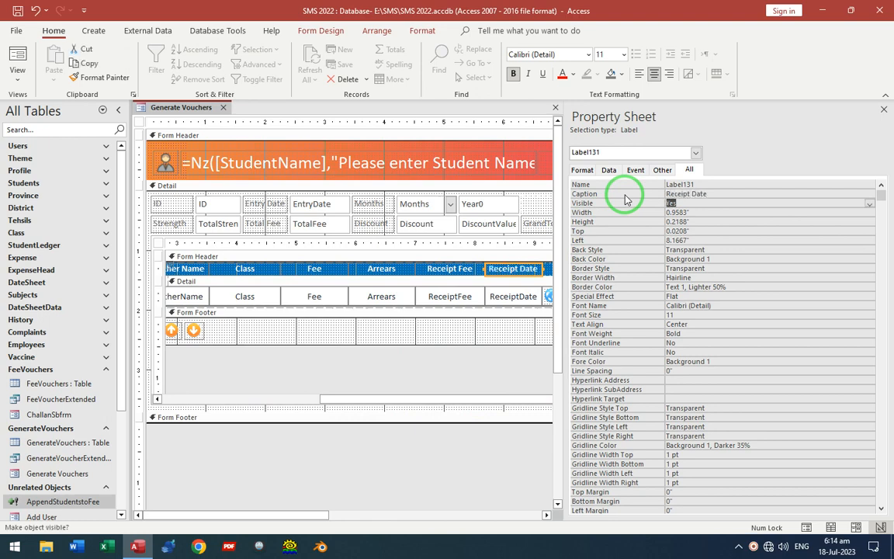
pyautogui.click(885, 114)
# Create an On Click event procedure for the Generate button using the Code Builder.
pyautogui.click(677, 204)
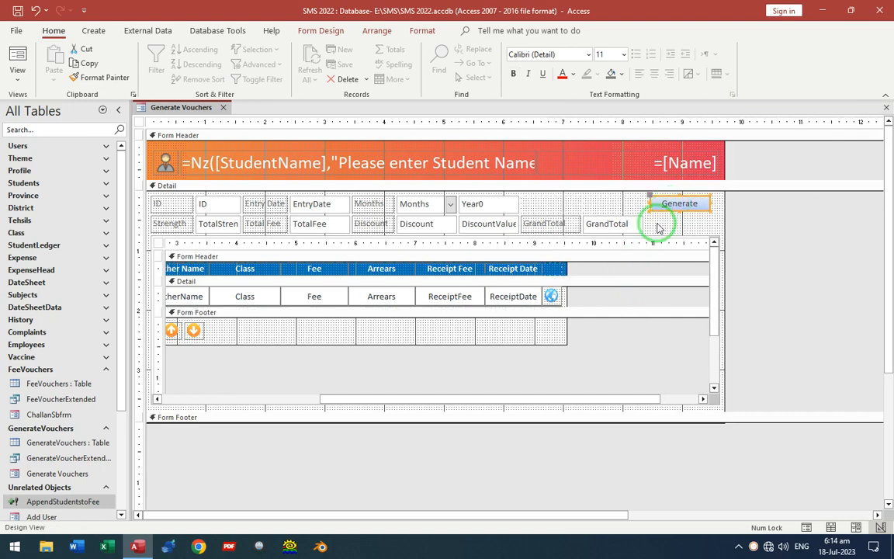
pyautogui.rightClick(693, 206)
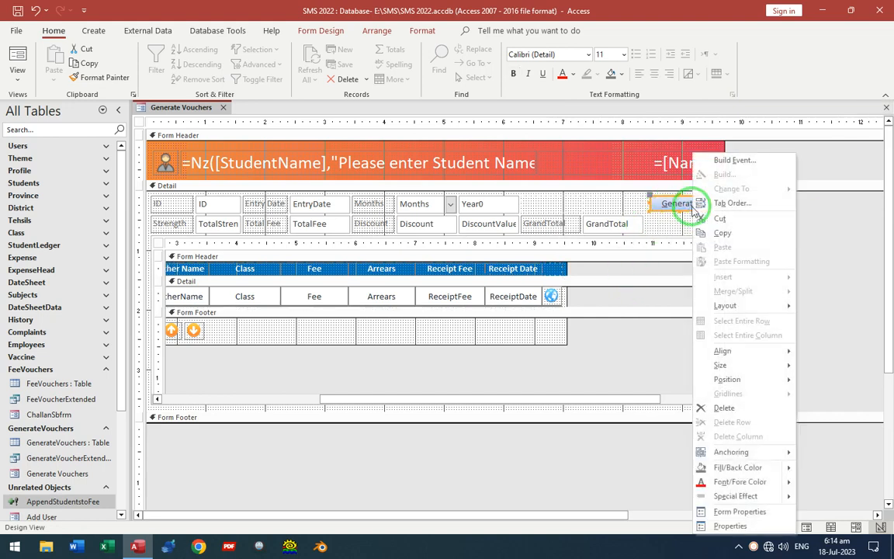
pyautogui.click(730, 524)
pyautogui.click(635, 170)
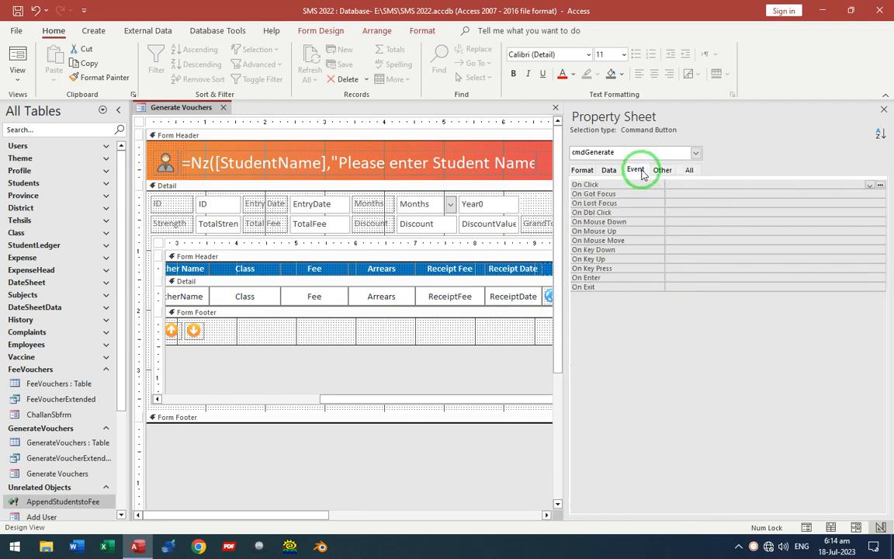
pyautogui.click(880, 185)
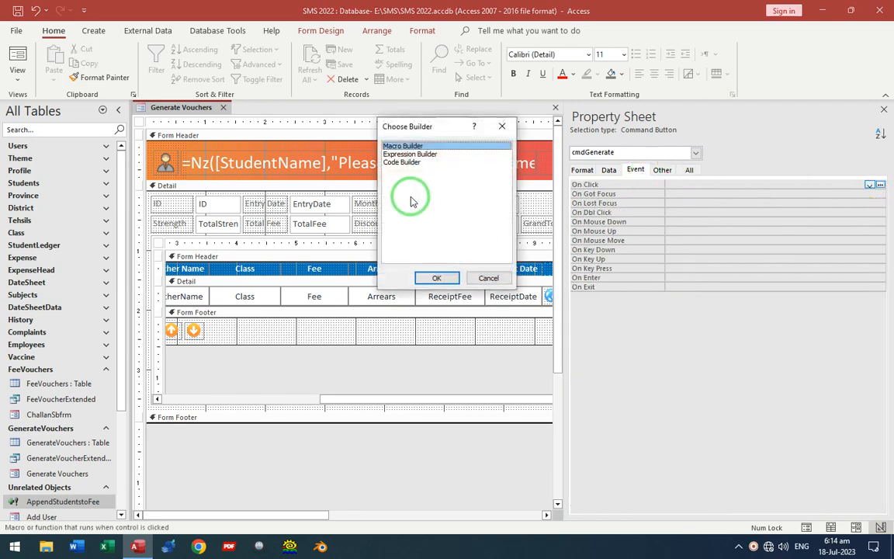
pyautogui.click(404, 162)
pyautogui.click(438, 277)
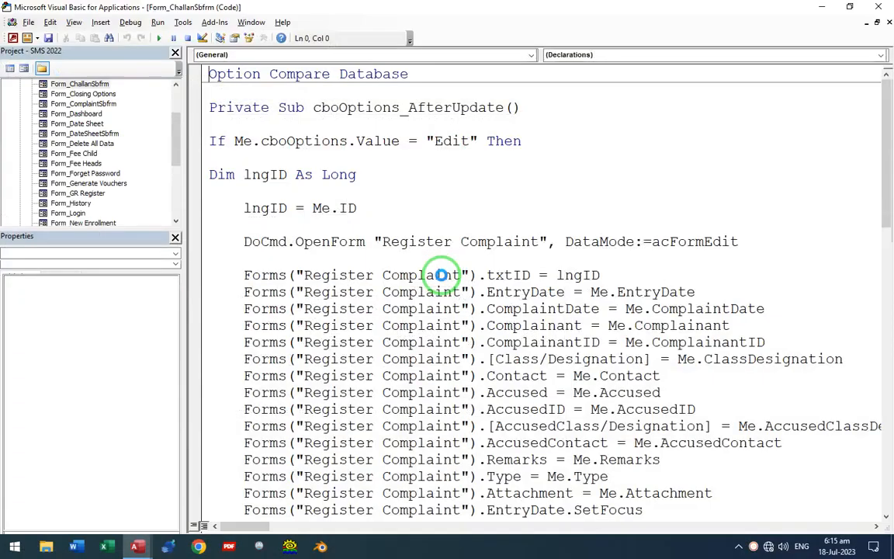
# Return from the code editor to the database and open the AppendStudentstoFee query in Design View.
pyautogui.click(822, 7)
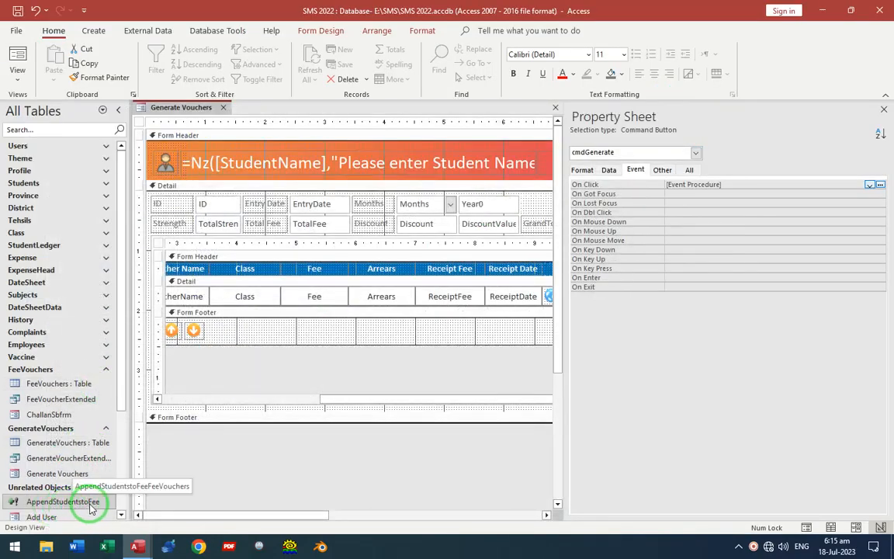
pyautogui.hotkey('alt', 'F11')
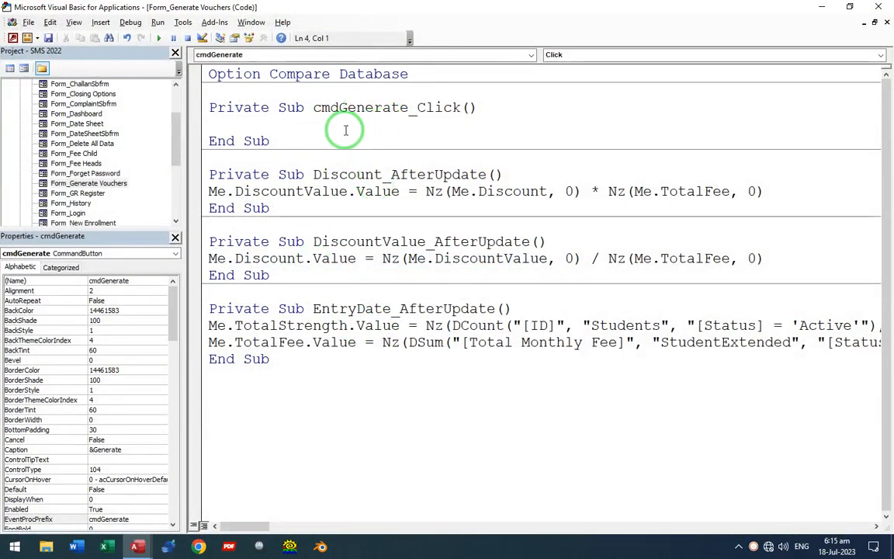
pyautogui.hotkey('alt', 'F11')
pyautogui.click(73, 503)
pyautogui.hotkey('ctrl', 'Return')
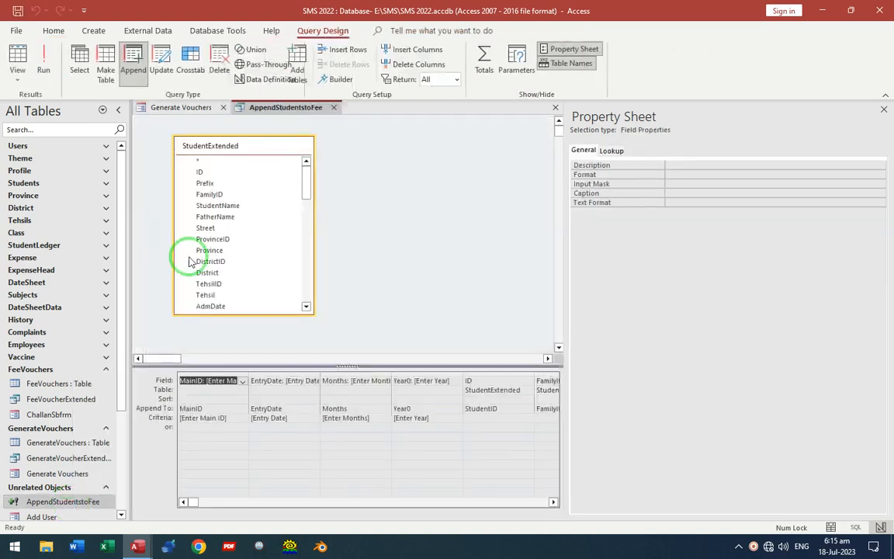
pyautogui.click(883, 110)
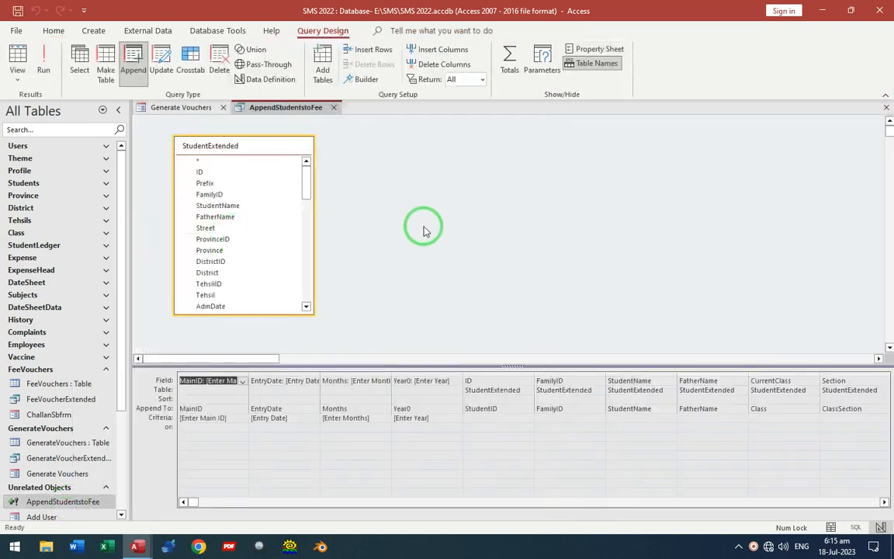
# Preview the append query with its parameters left blank, then return to its design.
pyautogui.click(18, 62)
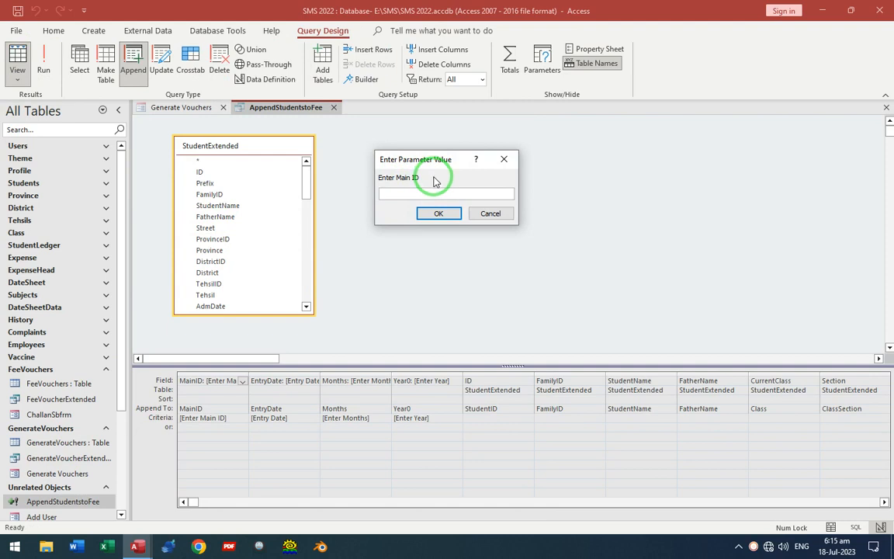
pyautogui.click(435, 216)
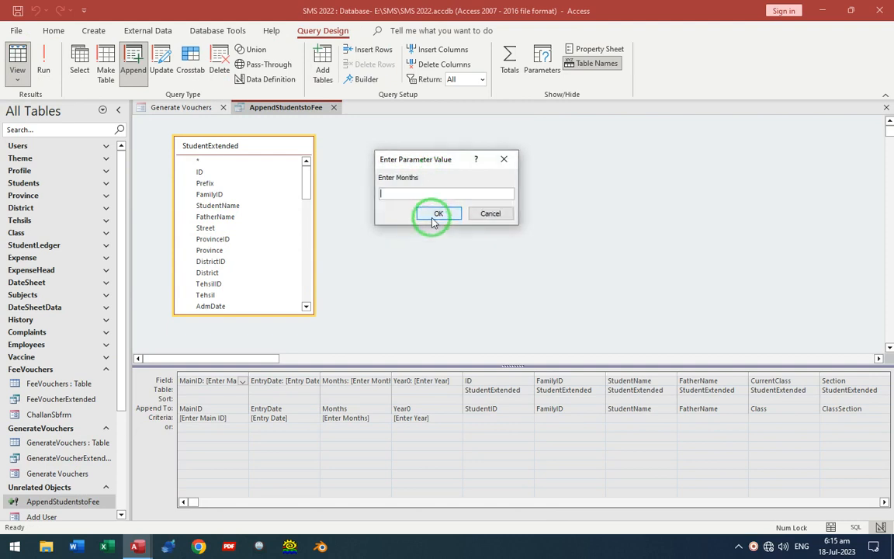
pyautogui.click(433, 221)
pyautogui.click(433, 220)
pyautogui.click(20, 64)
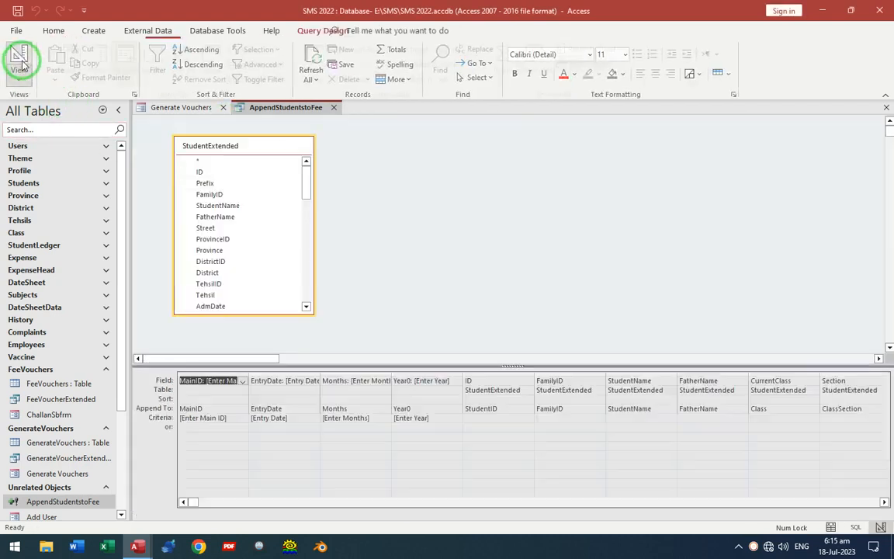
# Widen the Months column in the query grid and examine its append target and [Enter Months] expression.
pyautogui.click(308, 384)
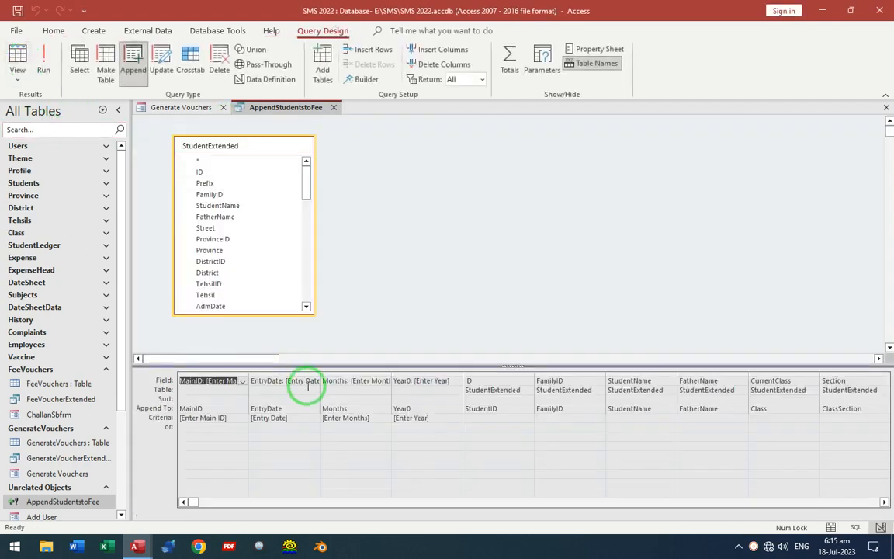
pyautogui.doubleClick(392, 376)
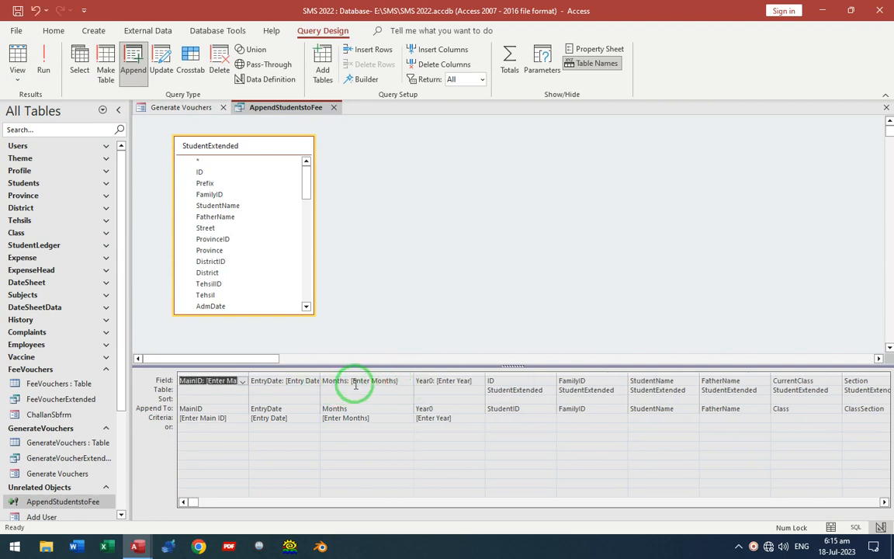
pyautogui.moveTo(359, 411); pyautogui.dragTo(311, 411)
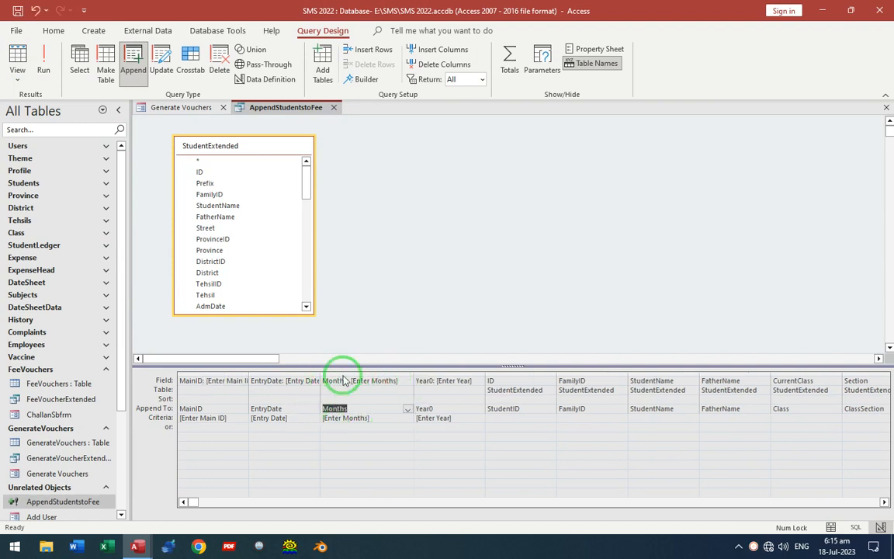
pyautogui.moveTo(353, 381); pyautogui.dragTo(401, 381)
pyautogui.click(349, 401)
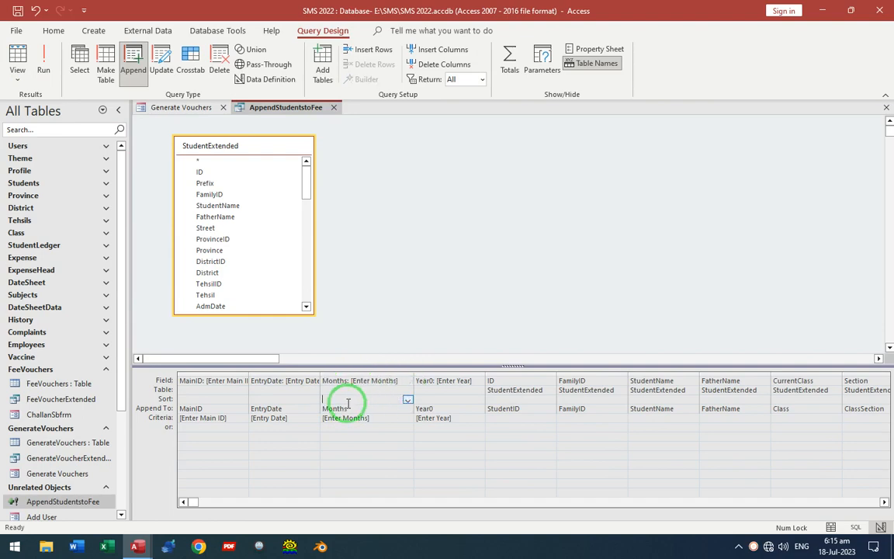
# Show the Generate Vouchers form in Form View, examine the Months multi-select list without choosing a month, and return to Design View.
pyautogui.click(170, 109)
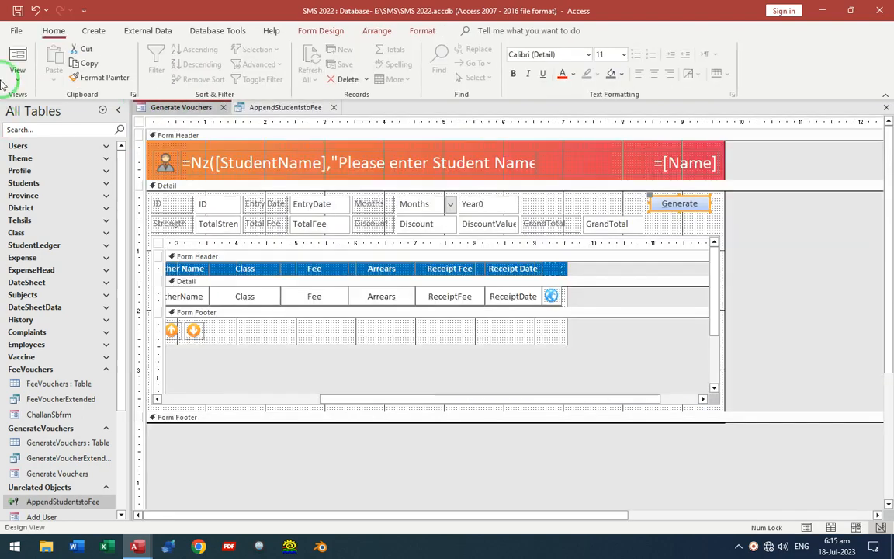
pyautogui.click(16, 58)
pyautogui.click(442, 187)
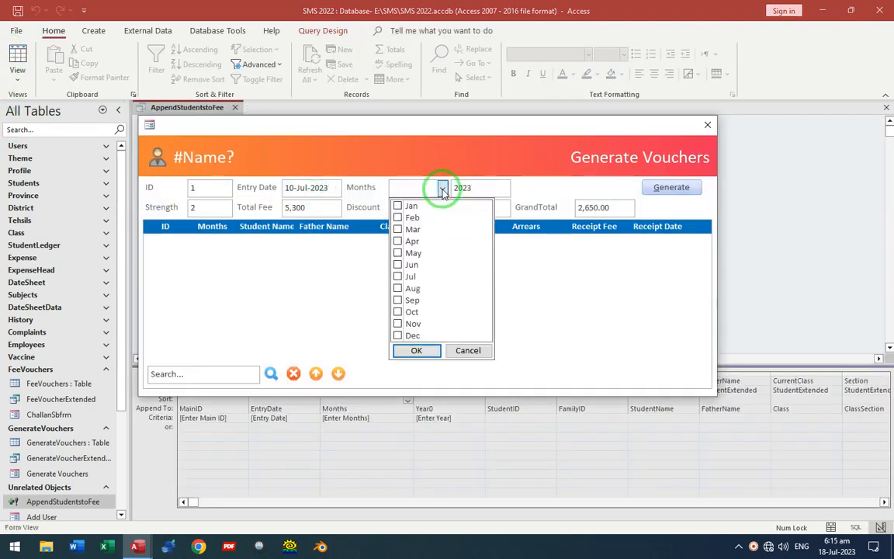
pyautogui.click(402, 190)
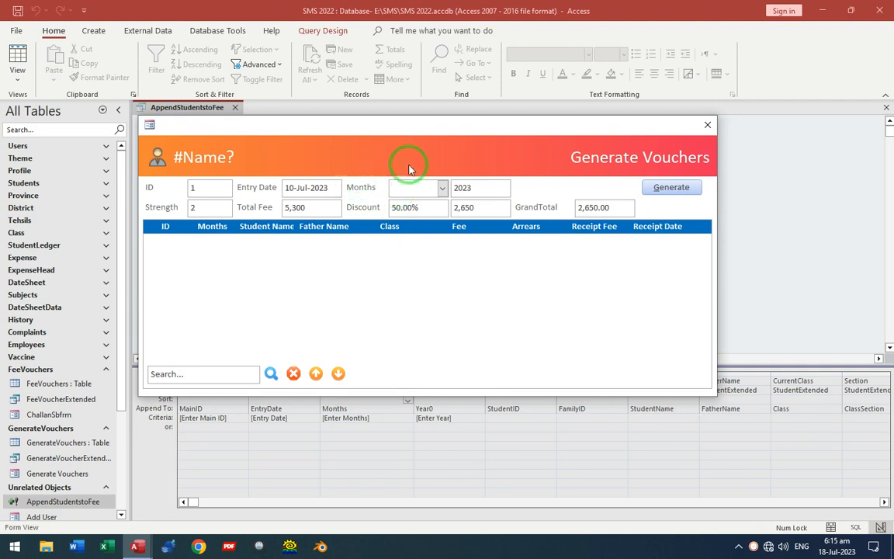
pyautogui.click(442, 187)
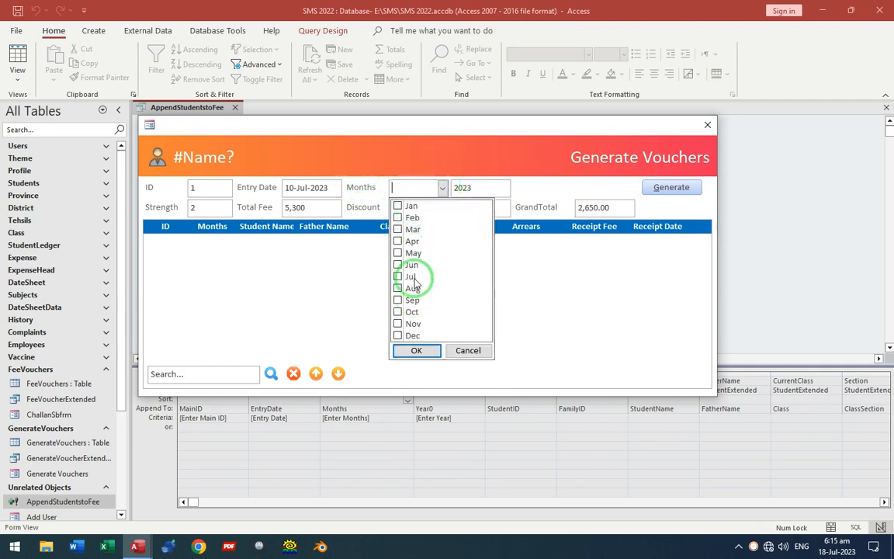
pyautogui.click(432, 160)
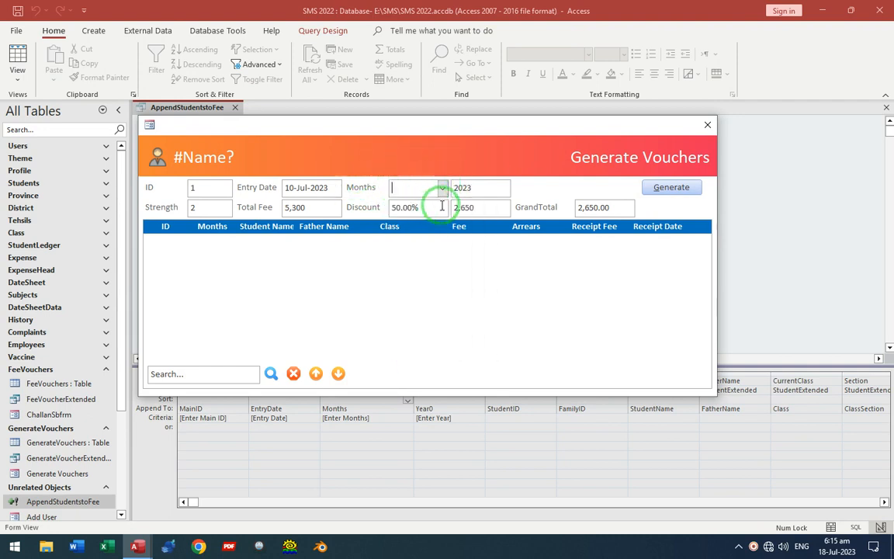
pyautogui.rightClick(454, 164)
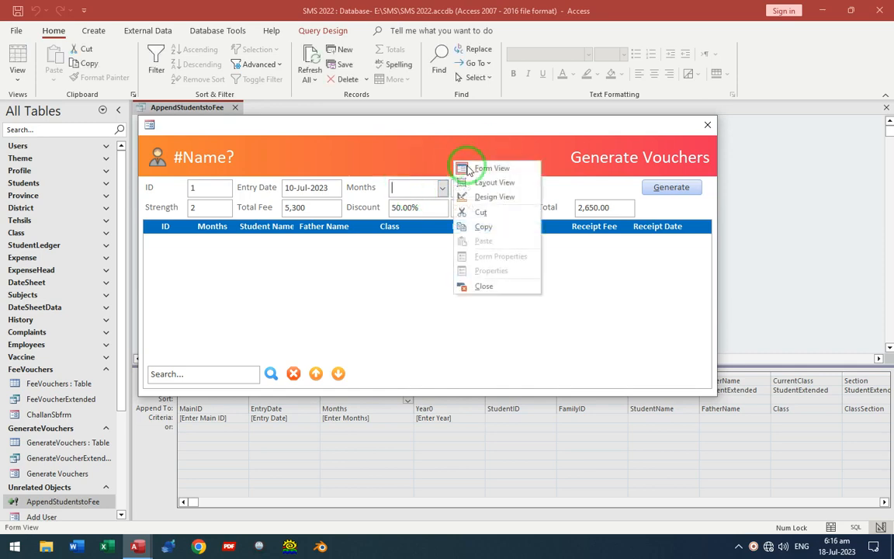
pyautogui.click(464, 195)
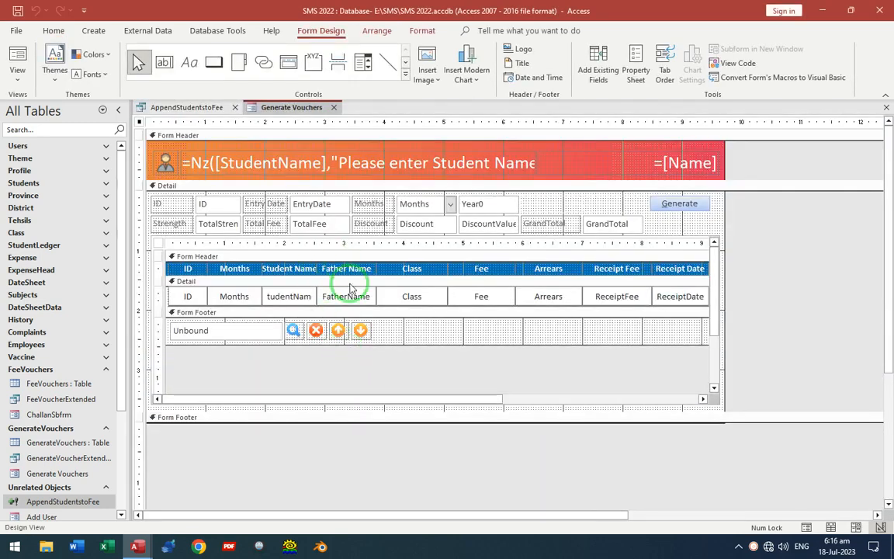
# Delete the Months column from the AppendStudentstoFee query, then close the query and save its design changes.
pyautogui.click(177, 108)
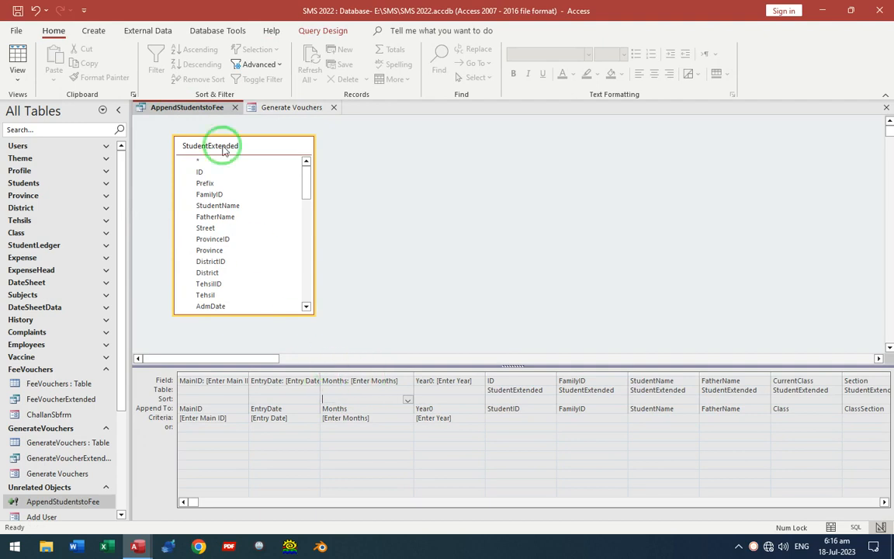
pyautogui.click(380, 372)
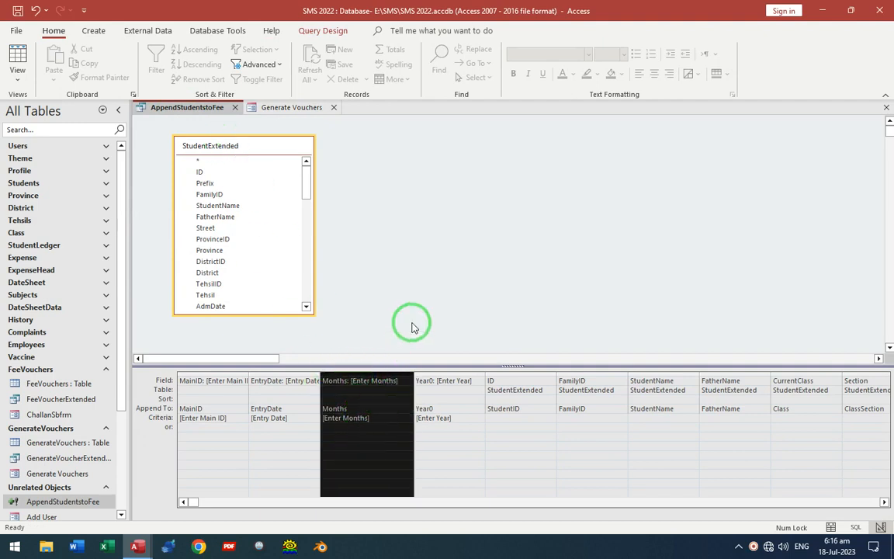
pyautogui.press('Delete')
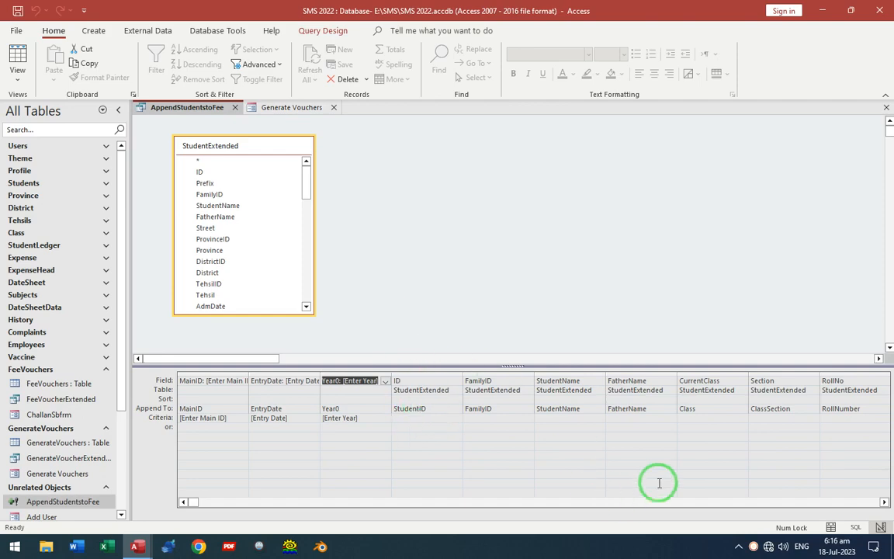
pyautogui.click(235, 107)
pyautogui.click(397, 306)
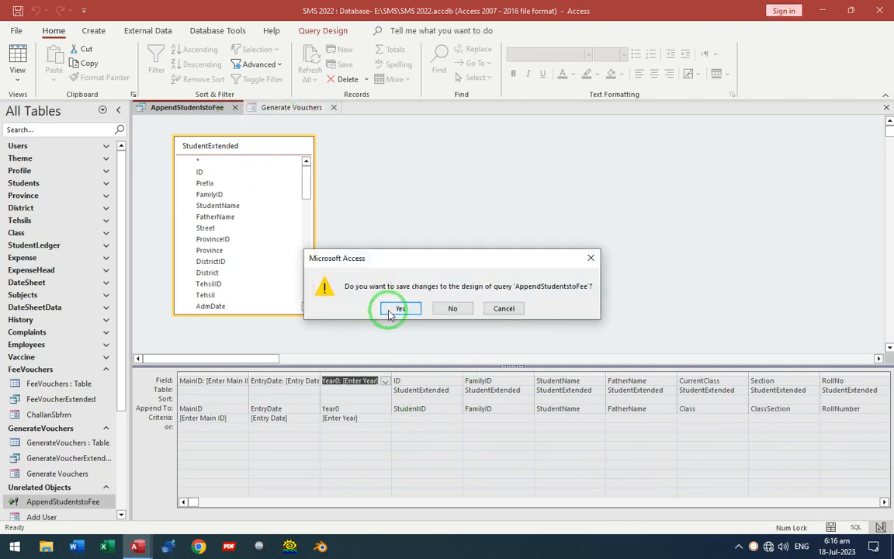
# Open the Generate button's On Click procedure and begin it with the condition "If IsNull(Me.ID) Then".
pyautogui.doubleClick(676, 203)
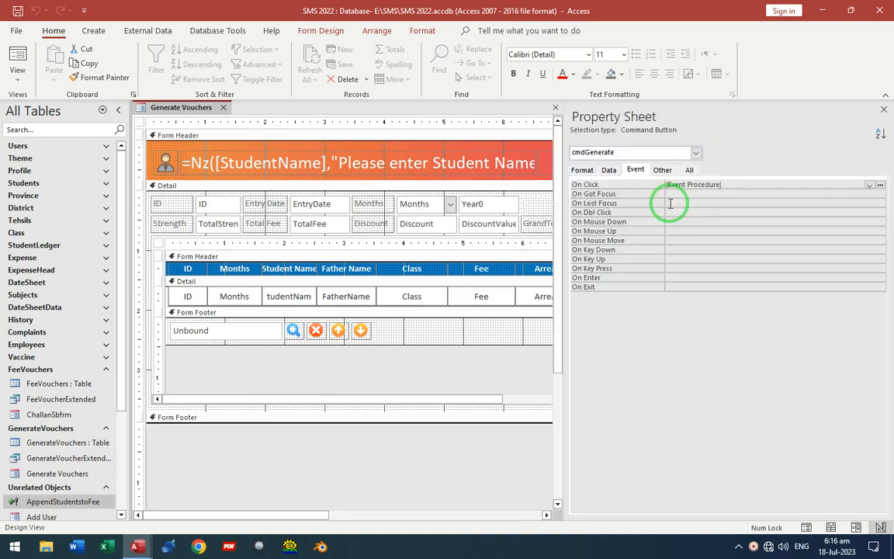
pyautogui.click(880, 185)
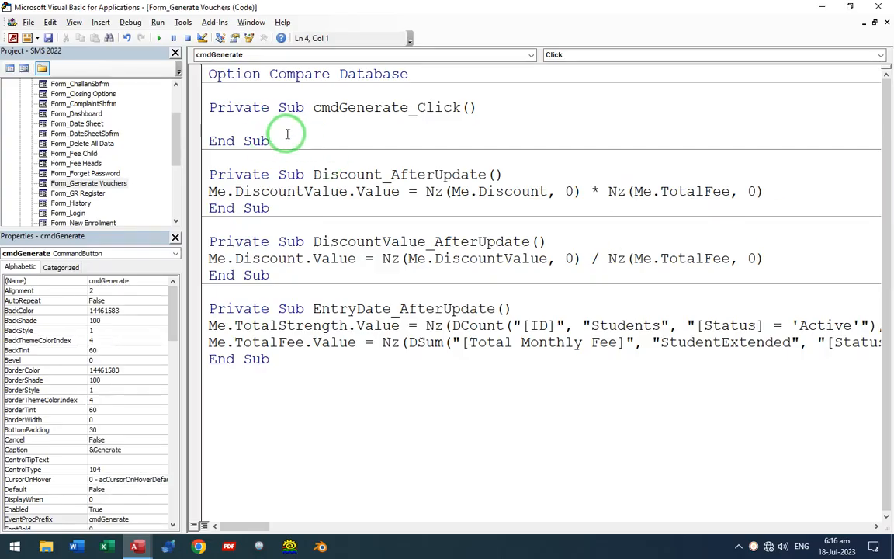
pyautogui.hotkey('alt', 'F11')
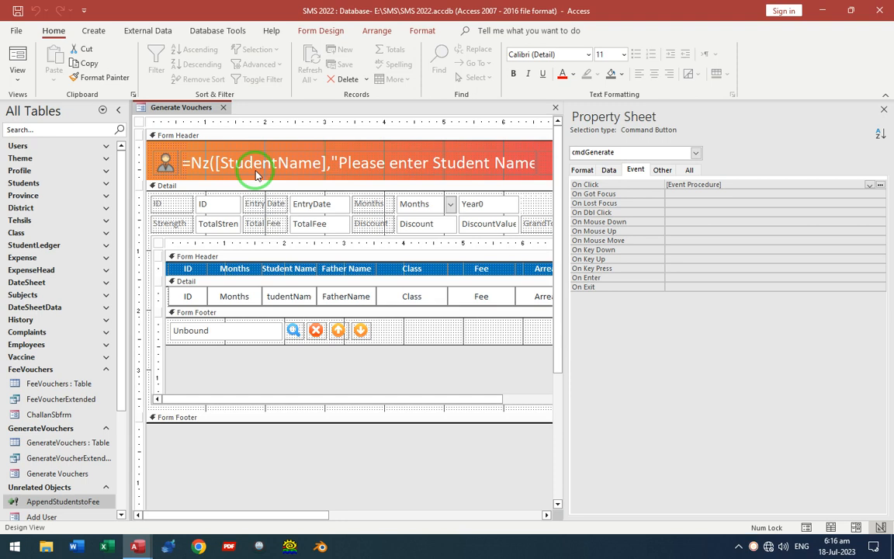
pyautogui.hotkey('alt', 'Tab')
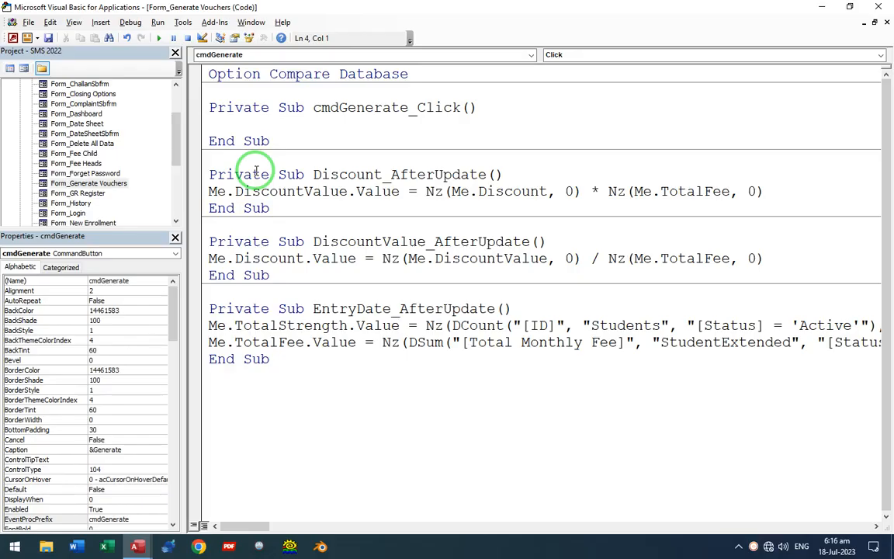
pyautogui.write('ll(')
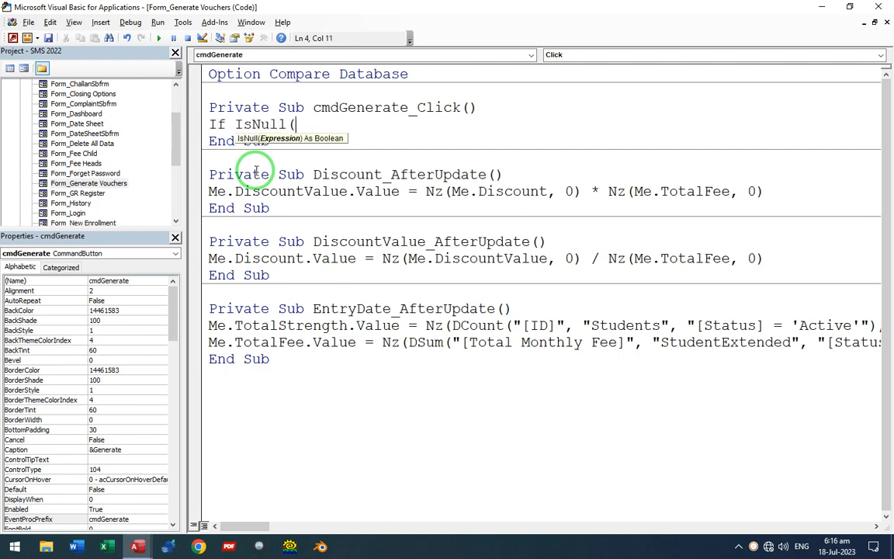
pyautogui.write('Me.ID) then')
pyautogui.press('Return')
# Add a MsgBox "Please enter all mandatory fields" with vbOKOnly and the title "No record found!", followed by an Else branch.
pyautogui.write('ms')
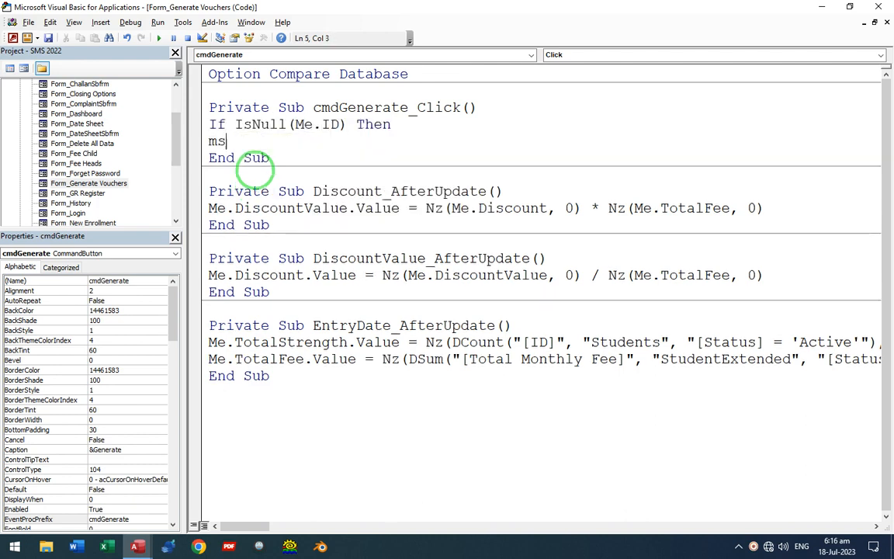
pyautogui.write('gbox "')
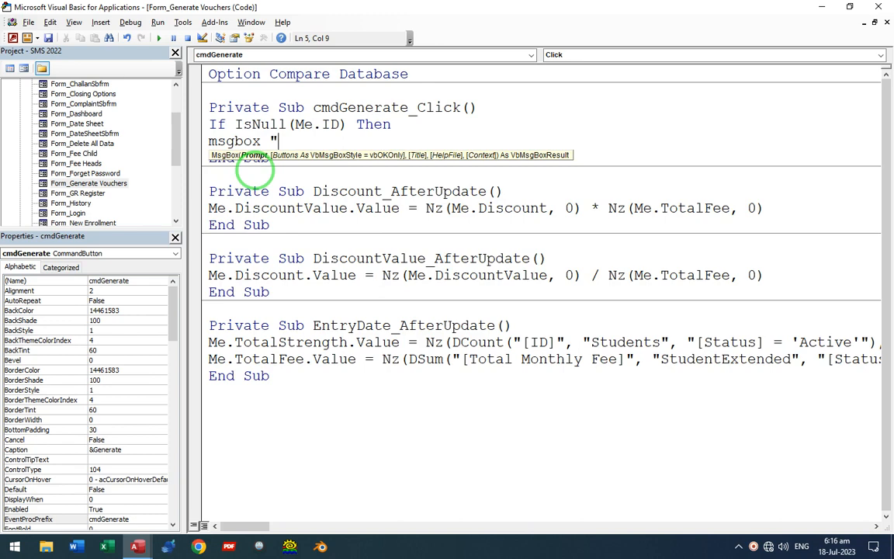
pyautogui.hotkey('alt', 'Tab')
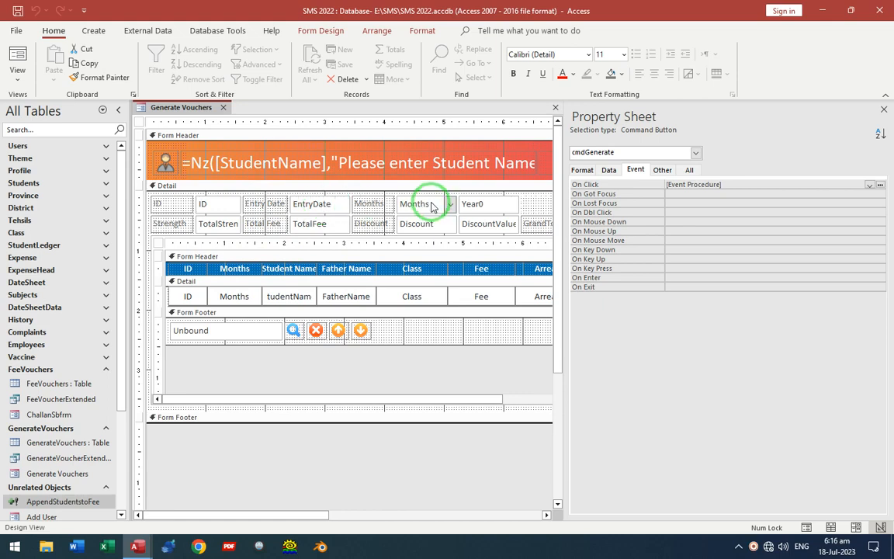
pyautogui.moveTo(303, 518); pyautogui.dragTo(281, 515)
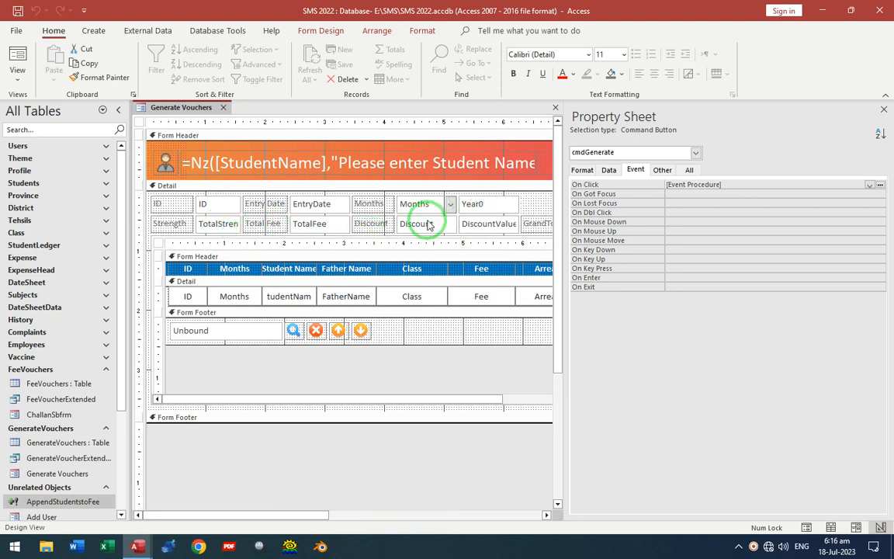
pyautogui.hotkey('alt', 'Tab')
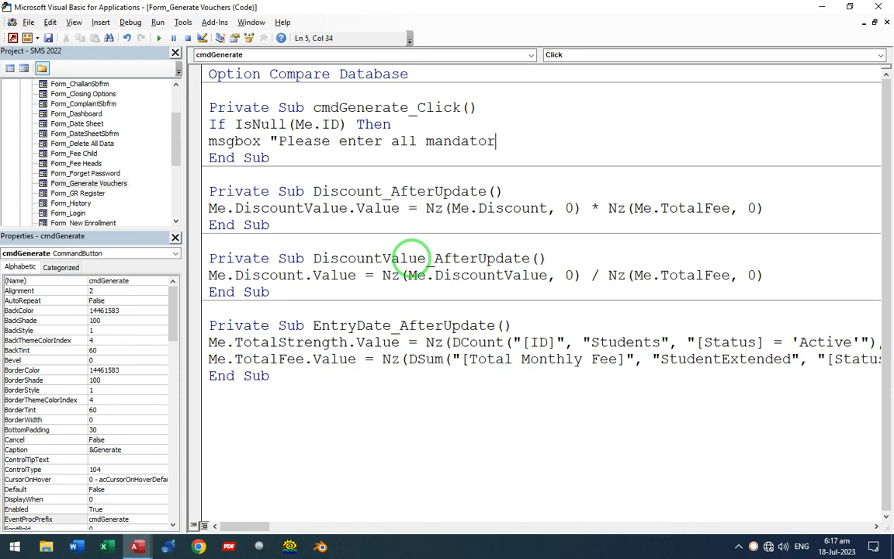
pyautogui.write(',')
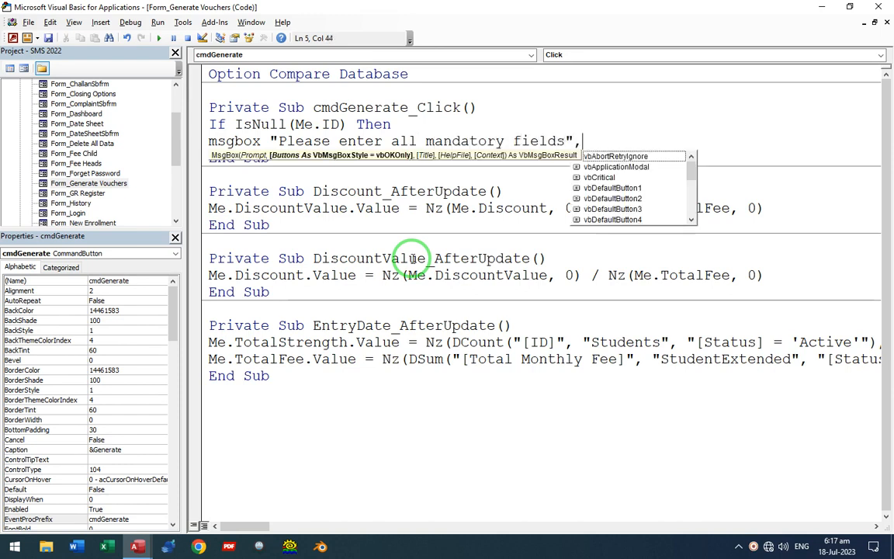
pyautogui.write('vb')
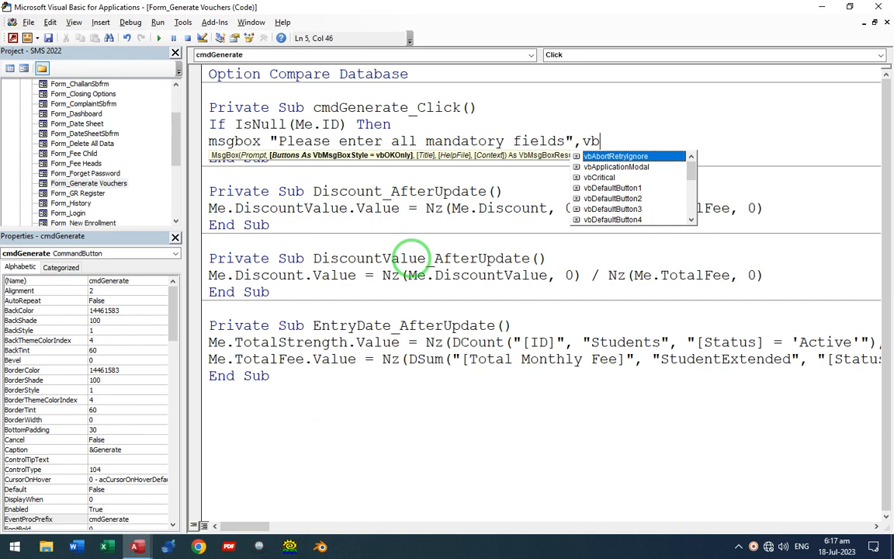
pyautogui.write('okon')
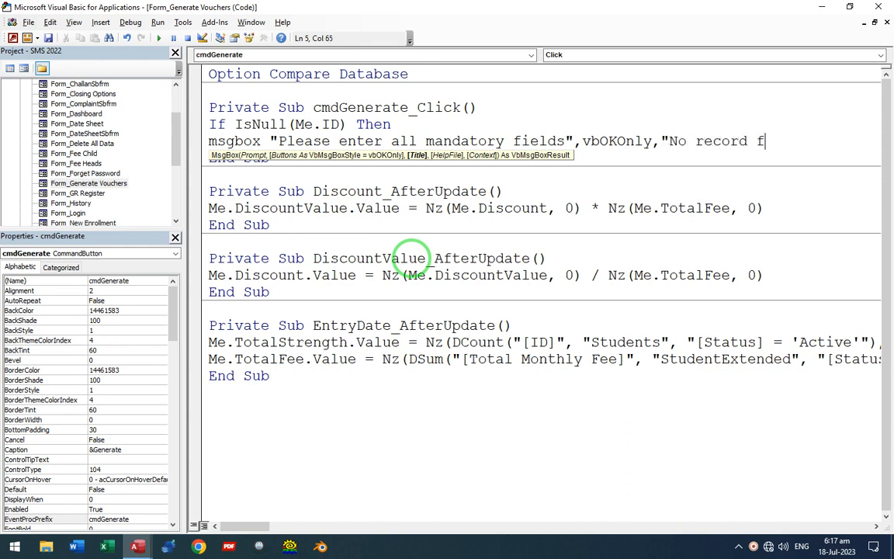
pyautogui.press('Return')
pyautogui.write('else')
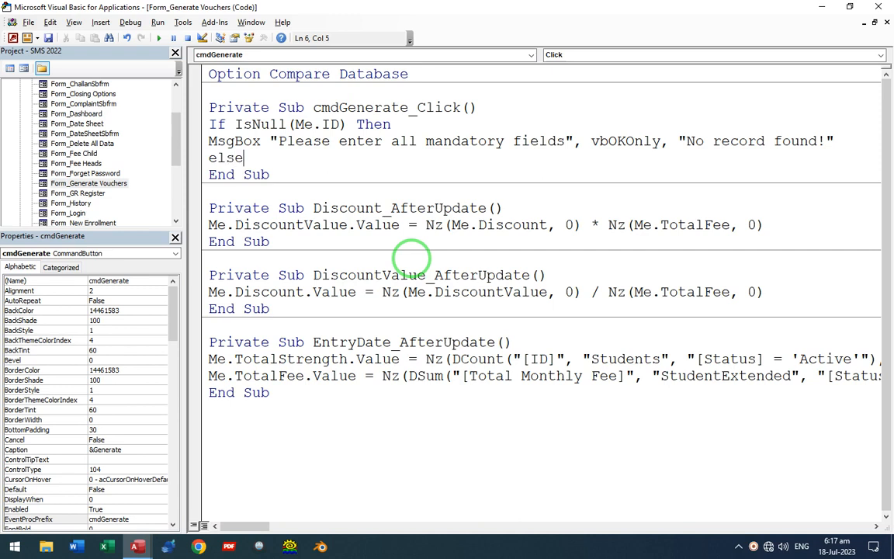
pyautogui.press('Return')
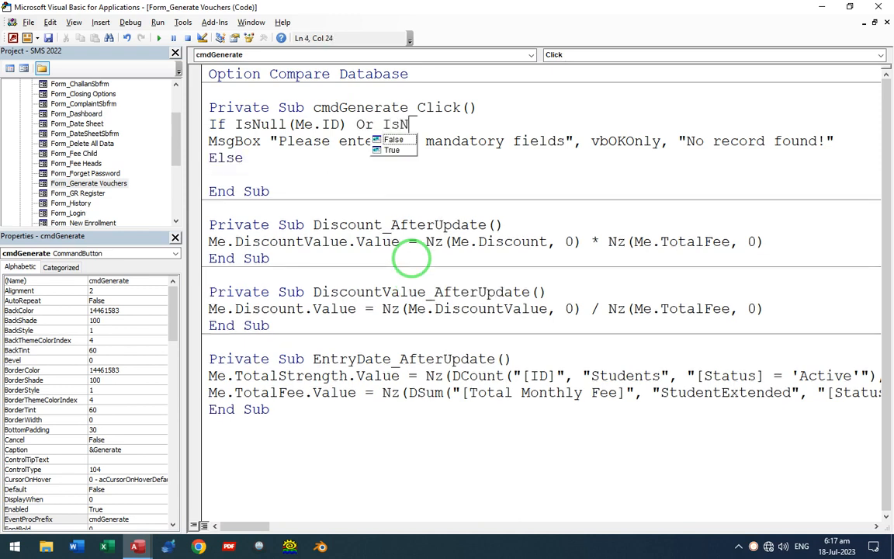
# Extend the If condition with Or IsNull tests for Me.EntryDate, Me.Months and Me.Year0, and check them against the form's fields.
pyautogui.write('IsNull(Me.en')
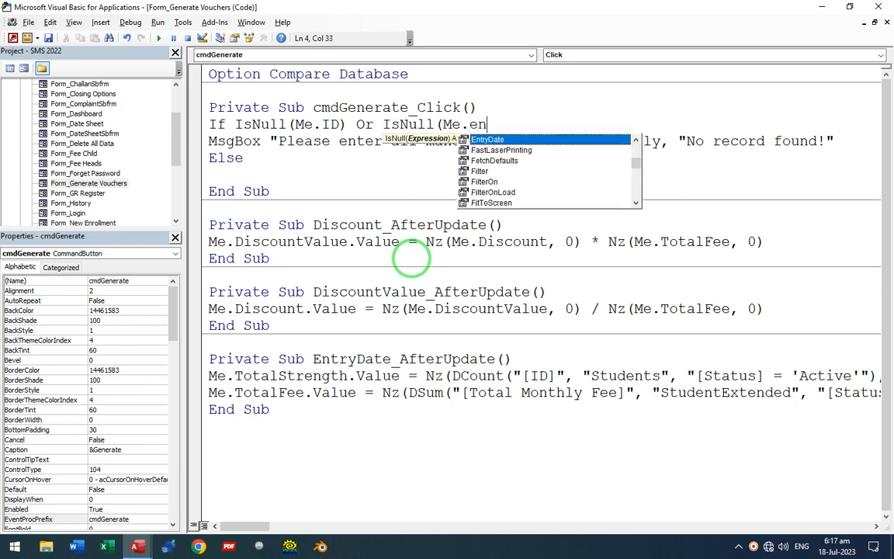
pyautogui.write('tryDate) Or IsNull')
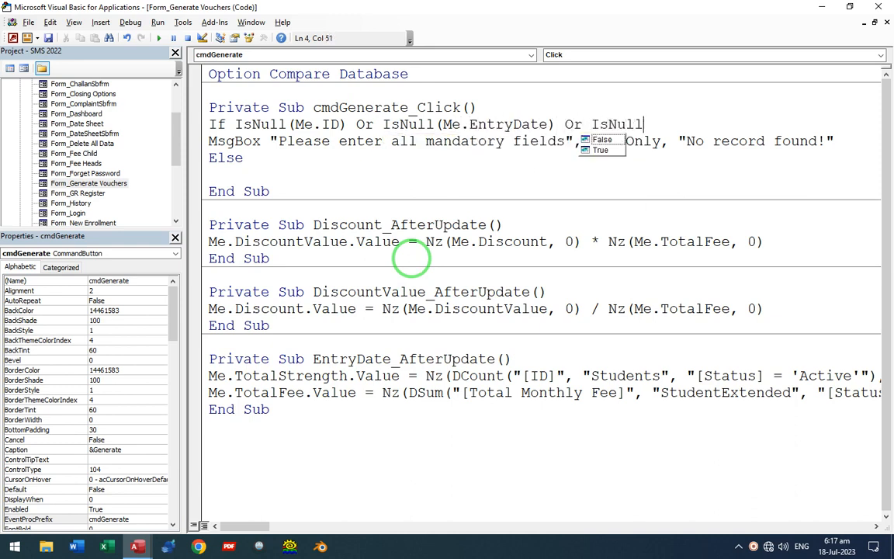
pyautogui.write('(Me.Months) ')
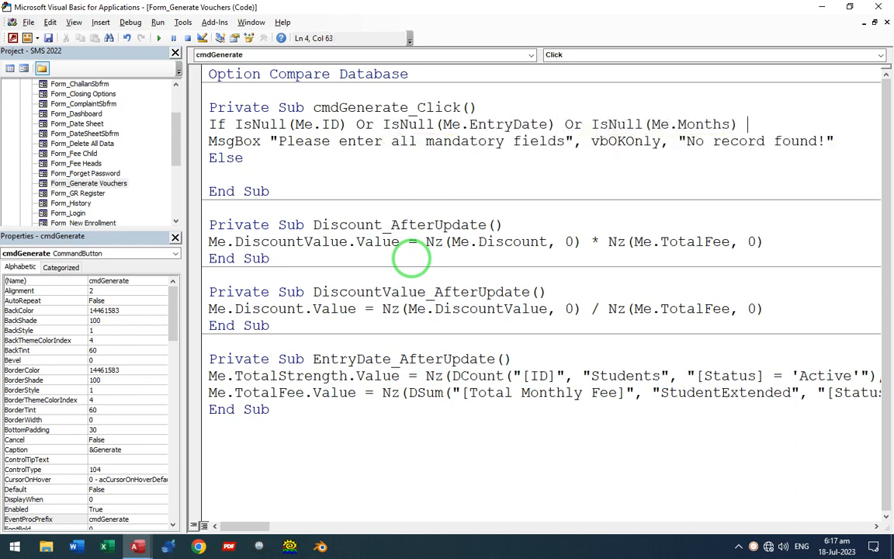
pyautogui.write('Or IsNull(Me.')
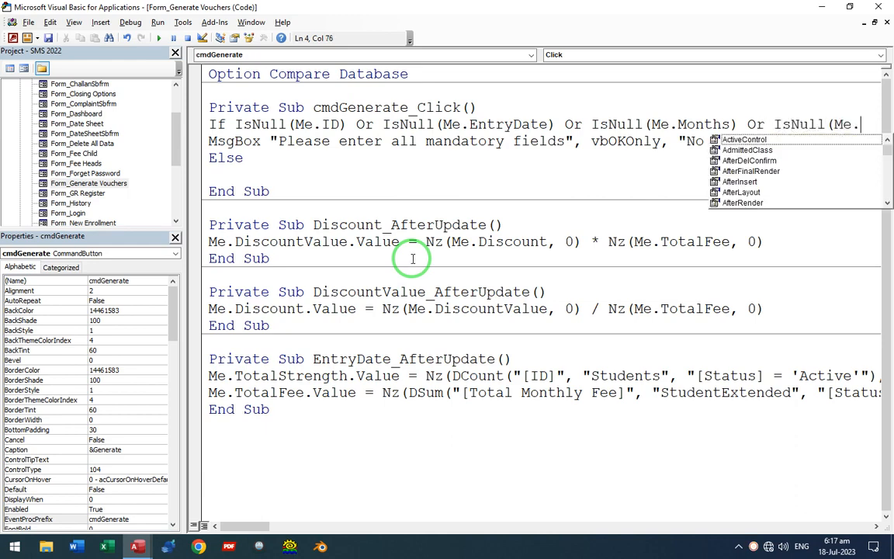
pyautogui.write('Year0)')
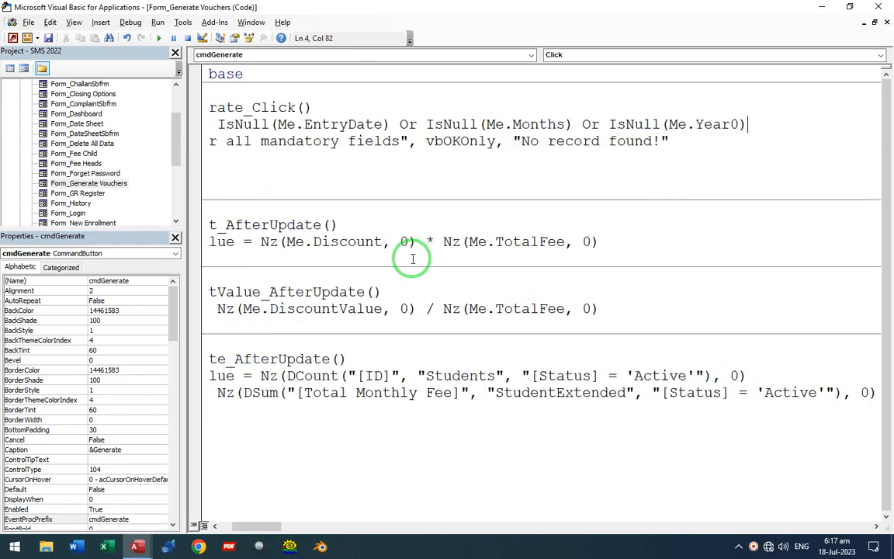
pyautogui.hotkey('alt', 'F11')
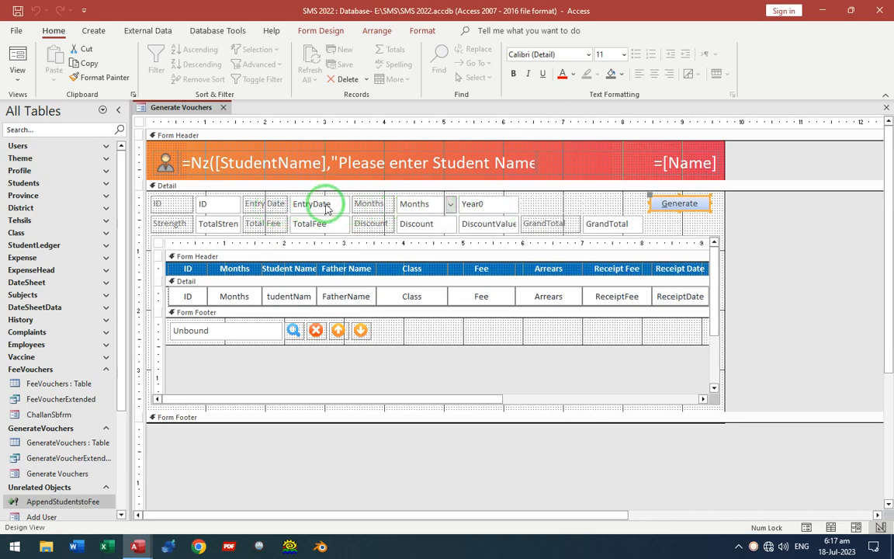
pyautogui.hotkey('alt', 'Tab')
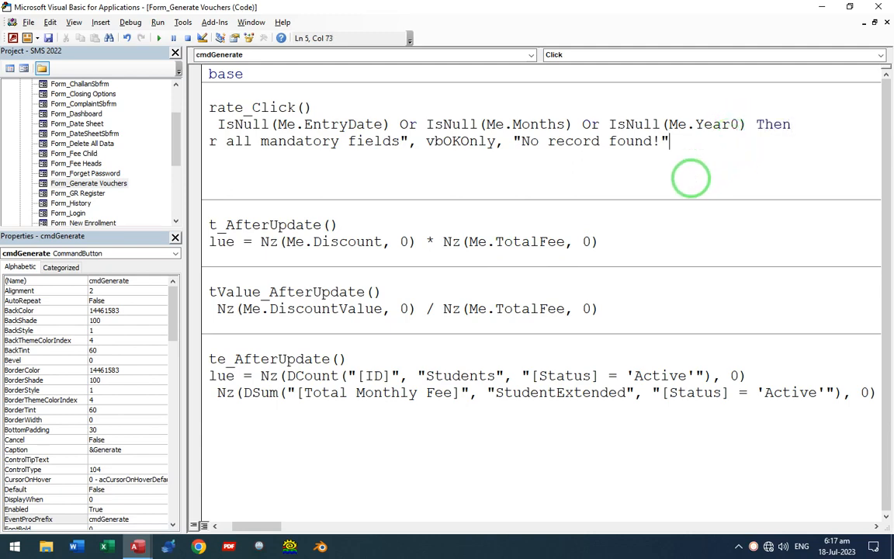
pyautogui.press('Return')
pyautogui.write('Else')
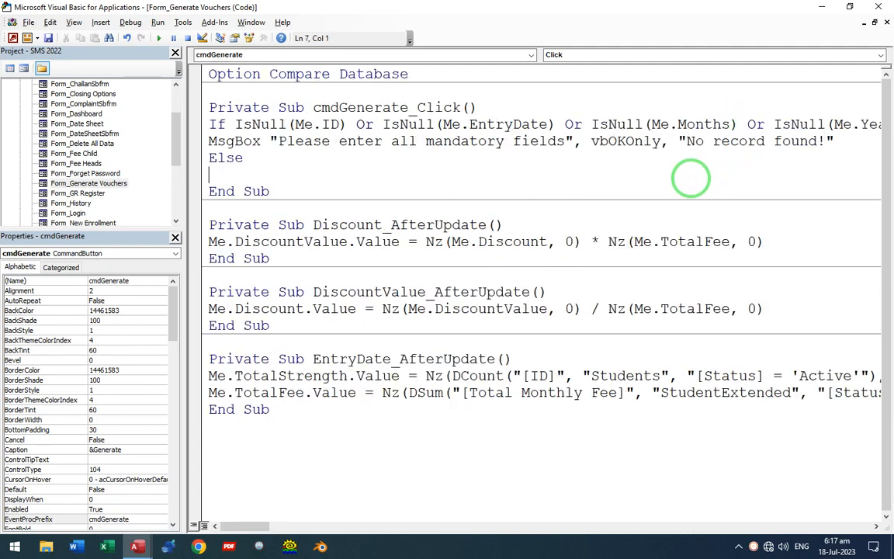
pyautogui.hotkey('alt', 'Tab')
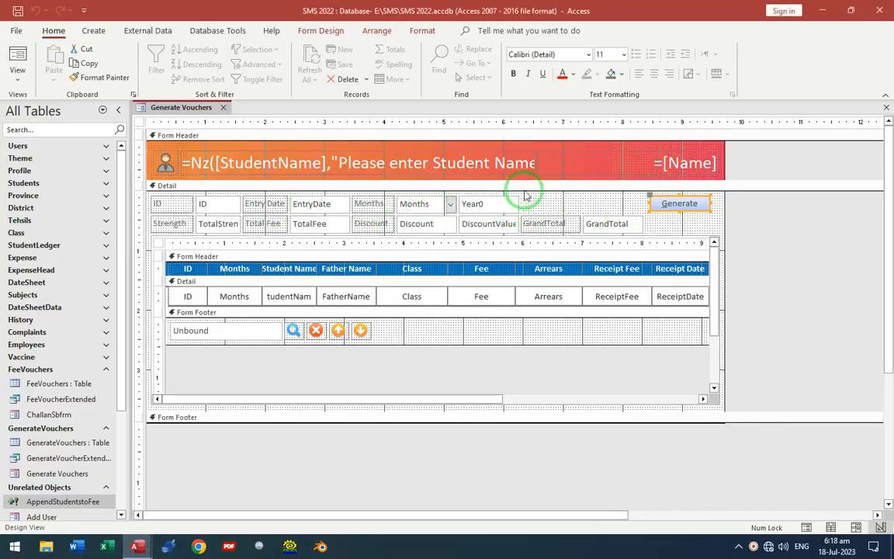
# In the Else branch of cmdGenerate_Click, add a DoCmd.OpenQuery call using the copied query name "AppendStudentstoFee".
pyautogui.hotkey('alt', 'Tab')
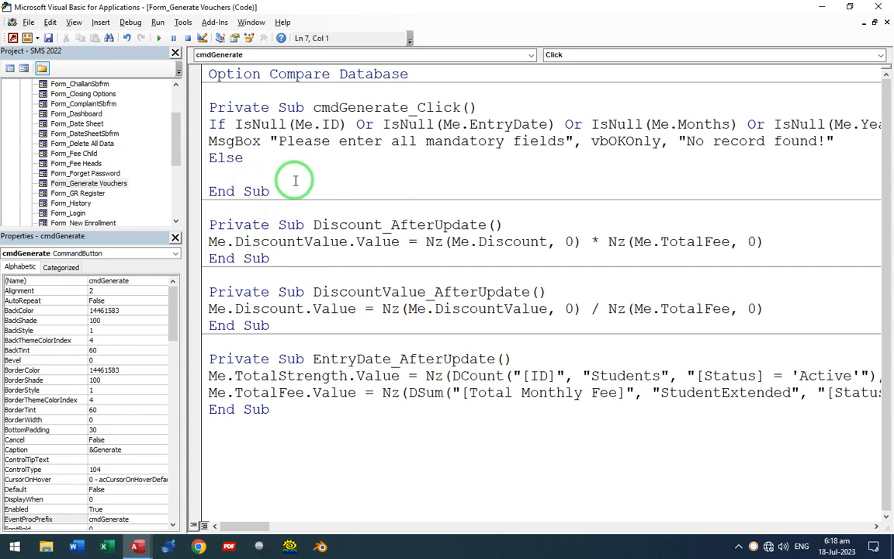
pyautogui.write('d.')
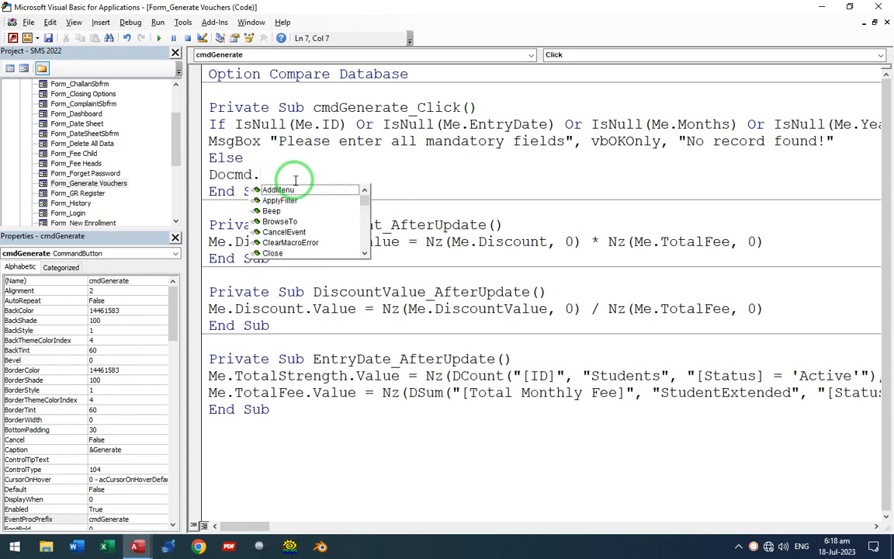
pyautogui.write('openquery "')
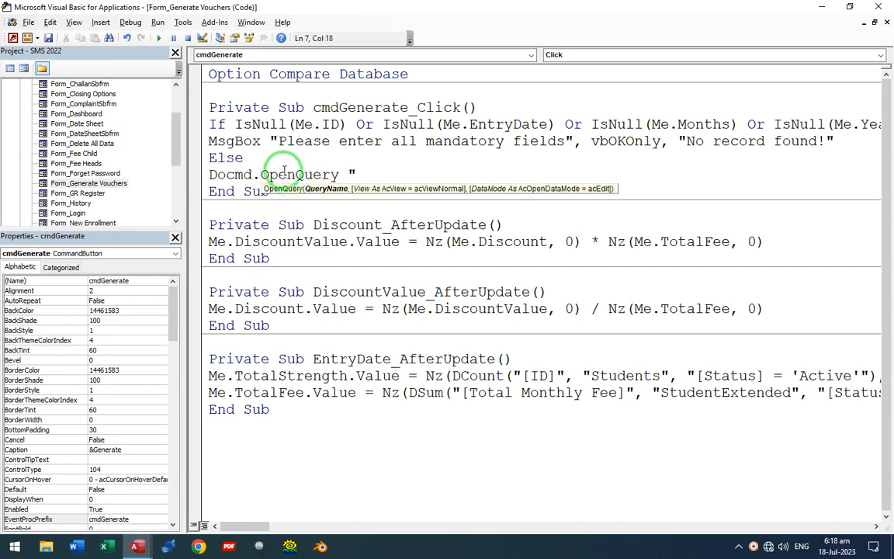
pyautogui.hotkey('alt', 'Tab')
pyautogui.click(76, 502)
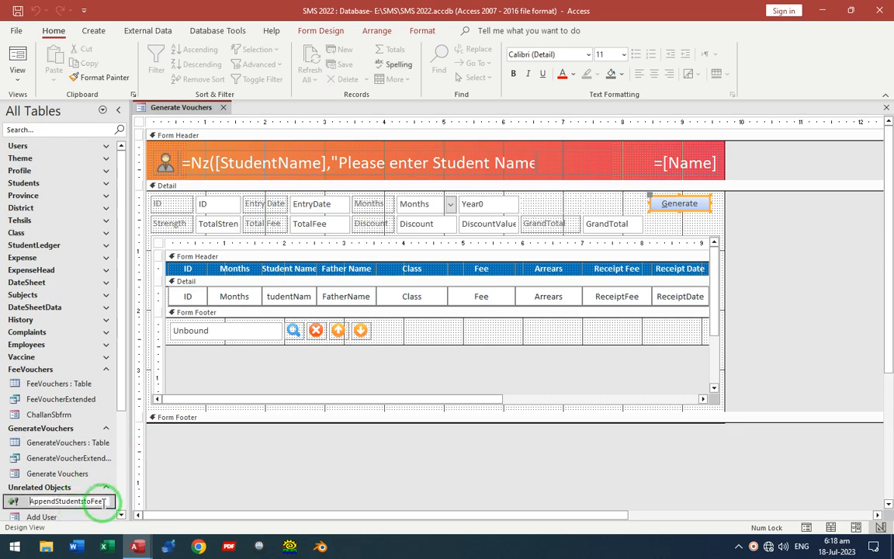
pyautogui.hotkey('ctrl', 'c')
pyautogui.hotkey('alt', 'Tab')
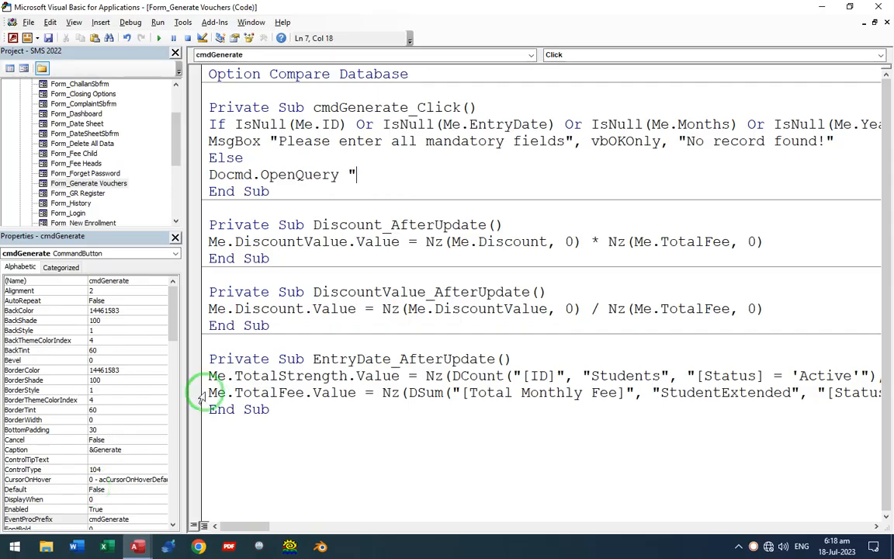
pyautogui.hotkey('ctrl', 'v')
# Complete the OpenQuery statement with the view argument acViewNormal and the data mode acAdd.
pyautogui.write('",acv')
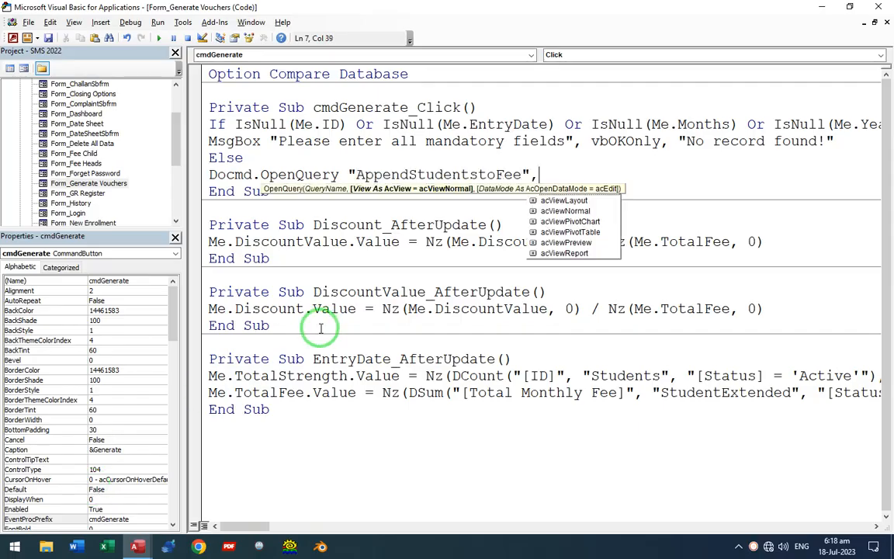
pyautogui.press('Down')
pyautogui.press('Down')
pyautogui.press('Down')
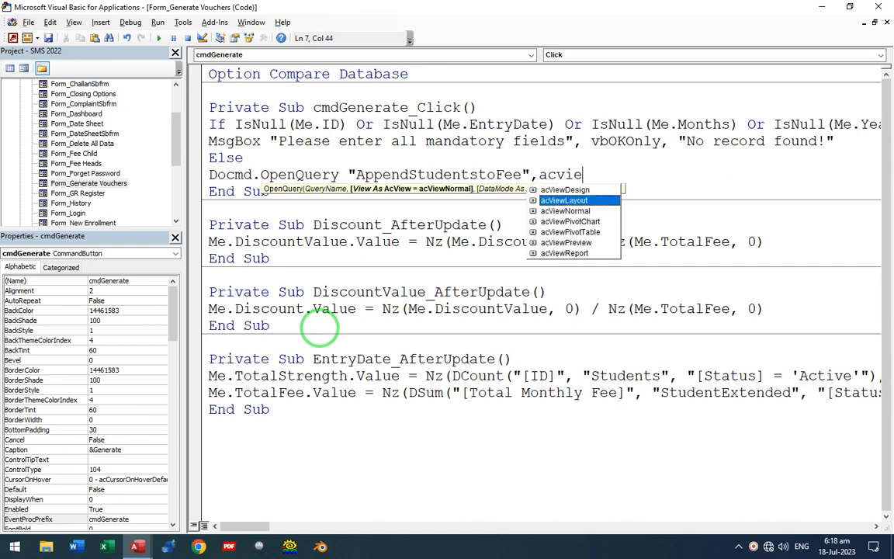
pyautogui.write('ie')
pyautogui.press('Up')
pyautogui.press('Up')
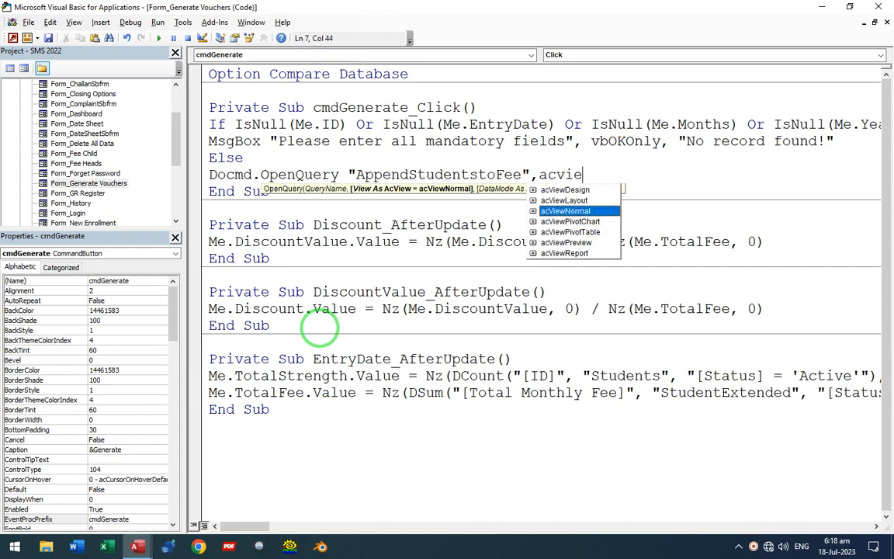
pyautogui.write(',acAdd')
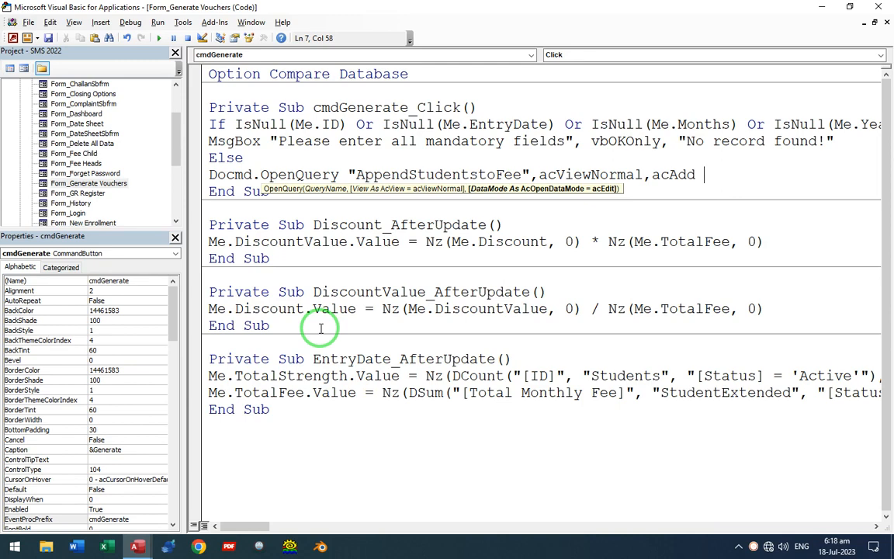
pyautogui.press('Return')
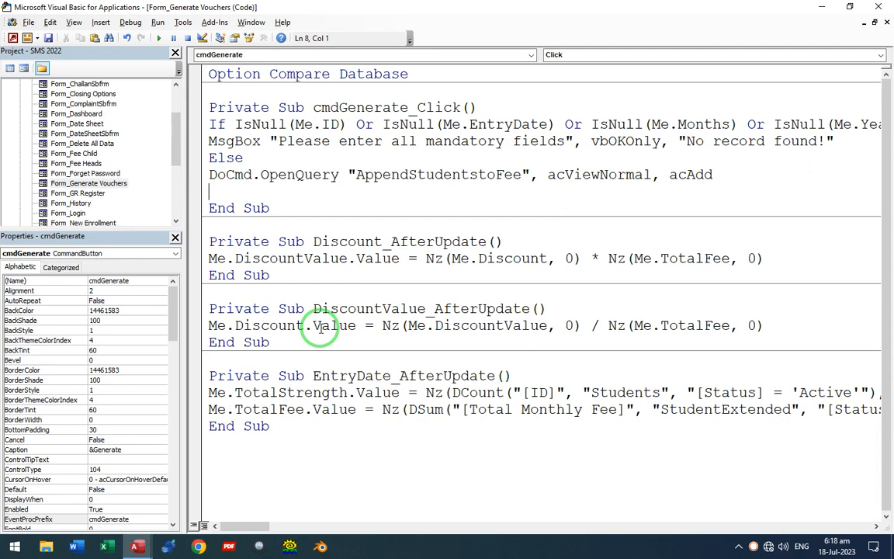
# Close the If block with End If and compile the database code, dismiss the compile error and close the code editor.
pyautogui.hotkey('alt', 'd')
pyautogui.press('l')
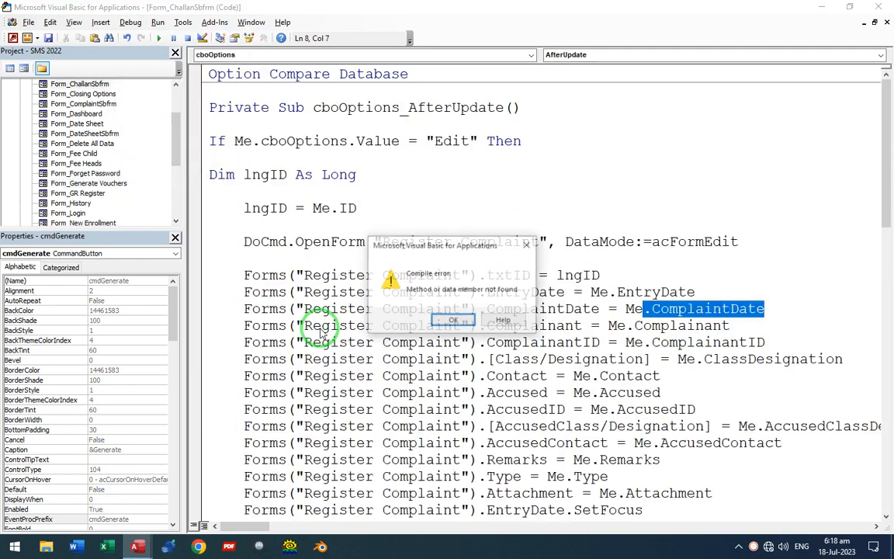
pyautogui.press('Return')
pyautogui.click(231, 156)
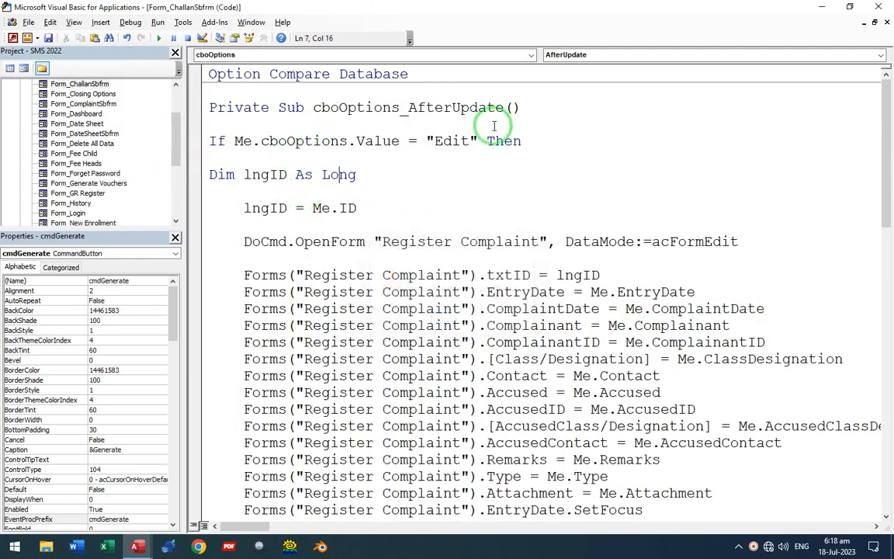
pyautogui.click(338, 174)
pyautogui.click(879, 7)
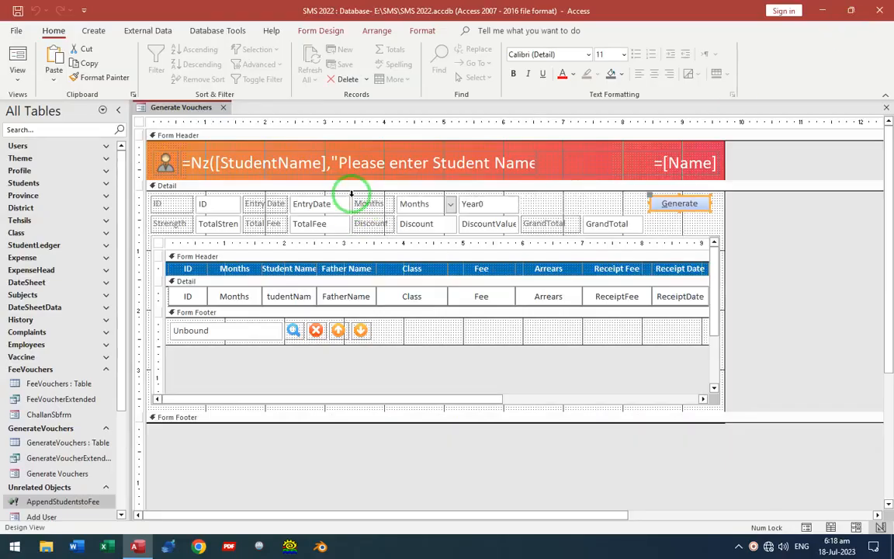
# Show the Generate Vouchers form in Form view and test Generate with Months empty, dismissing the validation message.
pyautogui.press('F5')
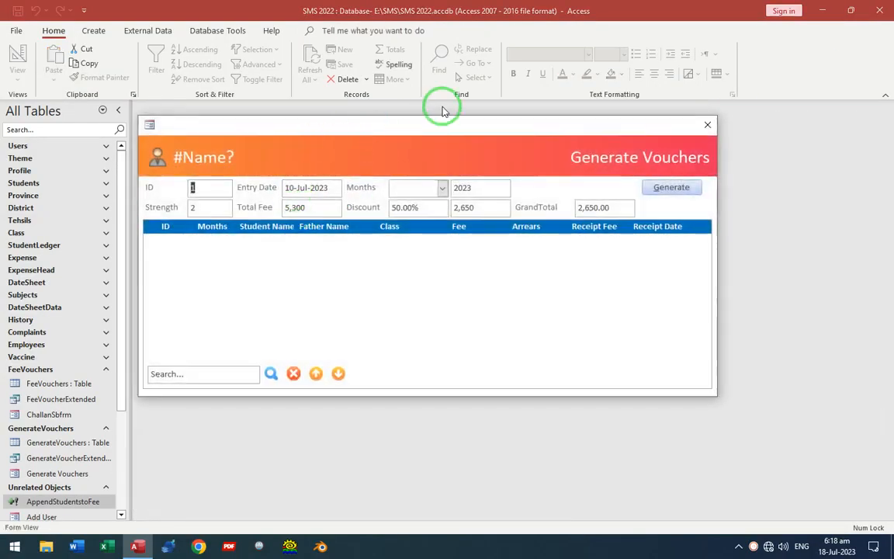
pyautogui.moveTo(391, 127); pyautogui.dragTo(439, 114)
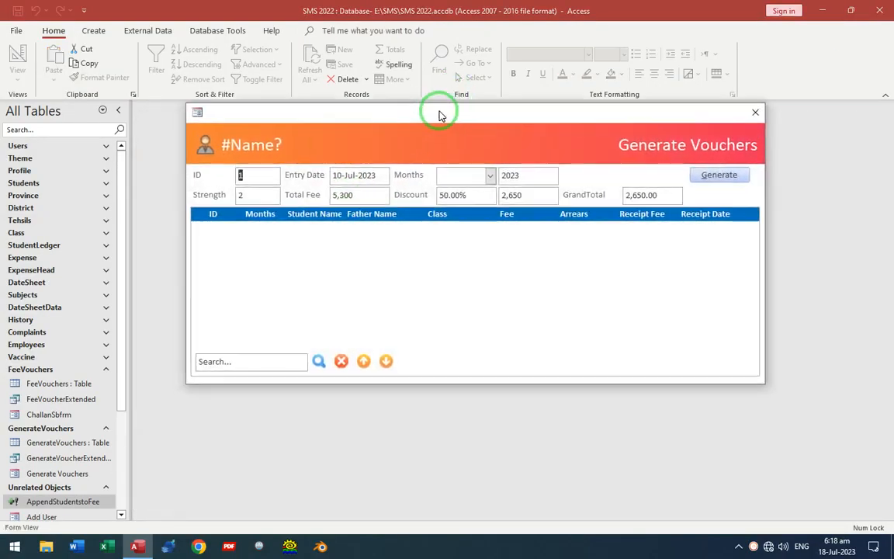
pyautogui.click(464, 179)
pyautogui.click(534, 198)
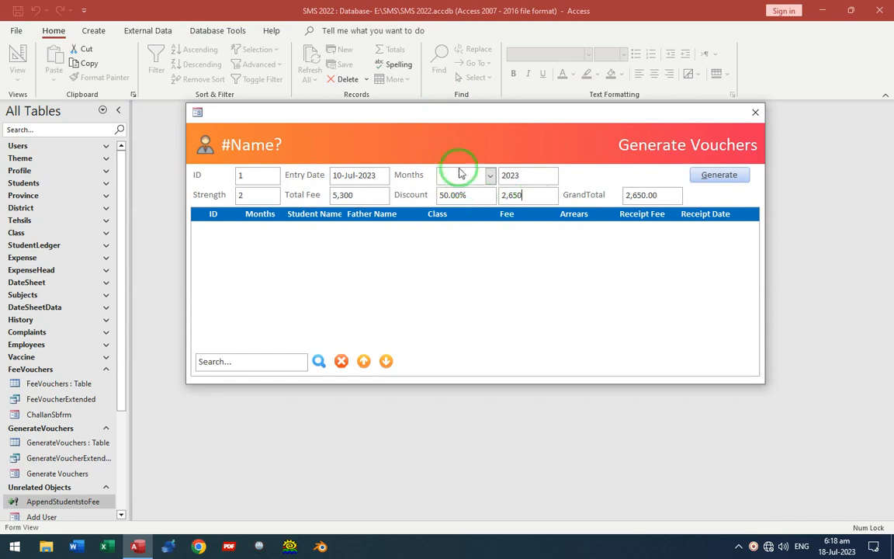
pyautogui.click(701, 177)
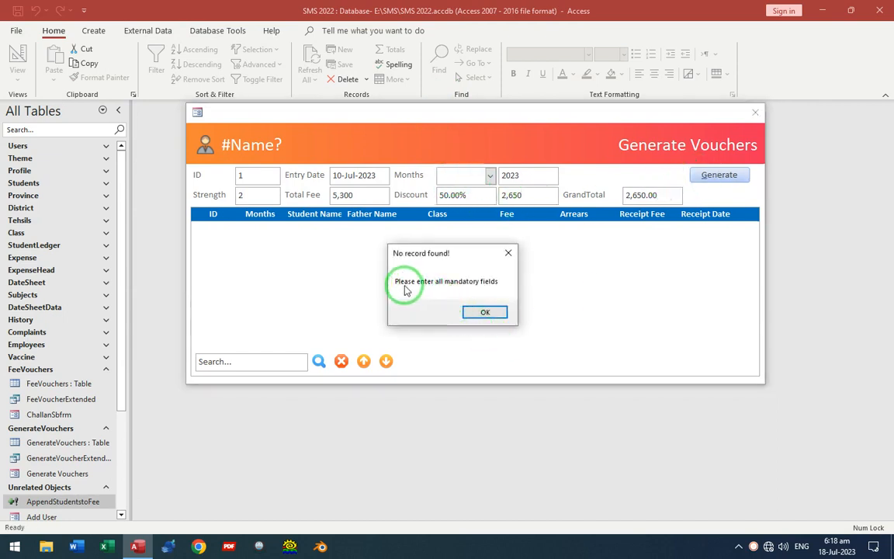
pyautogui.click(483, 312)
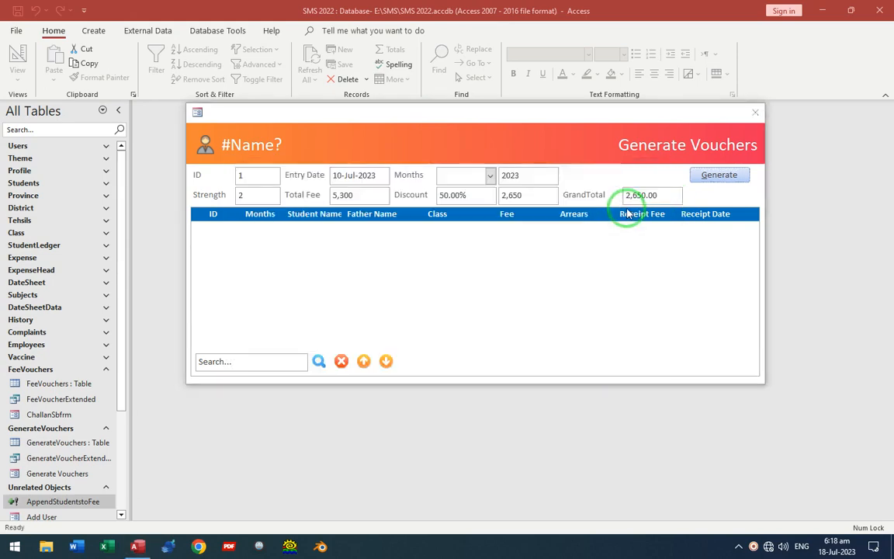
# Return the form to Design view and reopen the Generate button's On Click procedure.
pyautogui.click(538, 196)
pyautogui.hotkey('alt', 'F11')
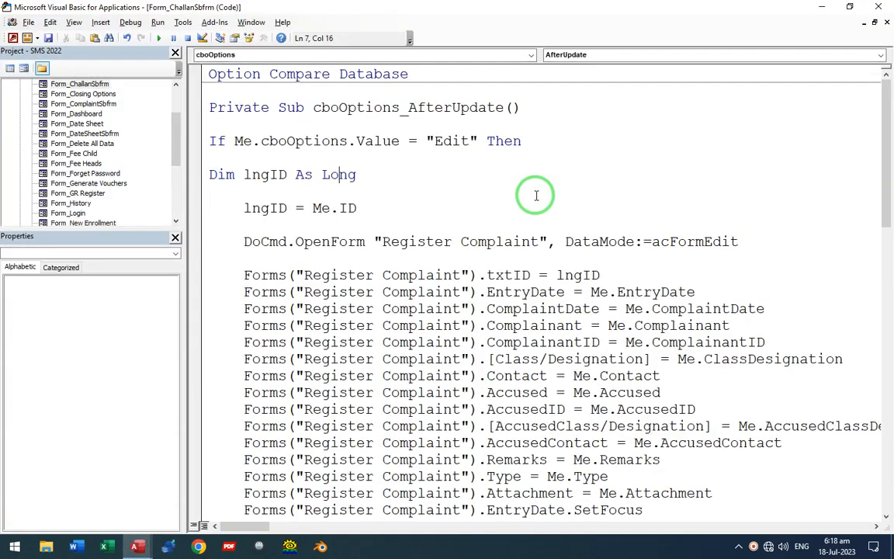
pyautogui.click(885, 9)
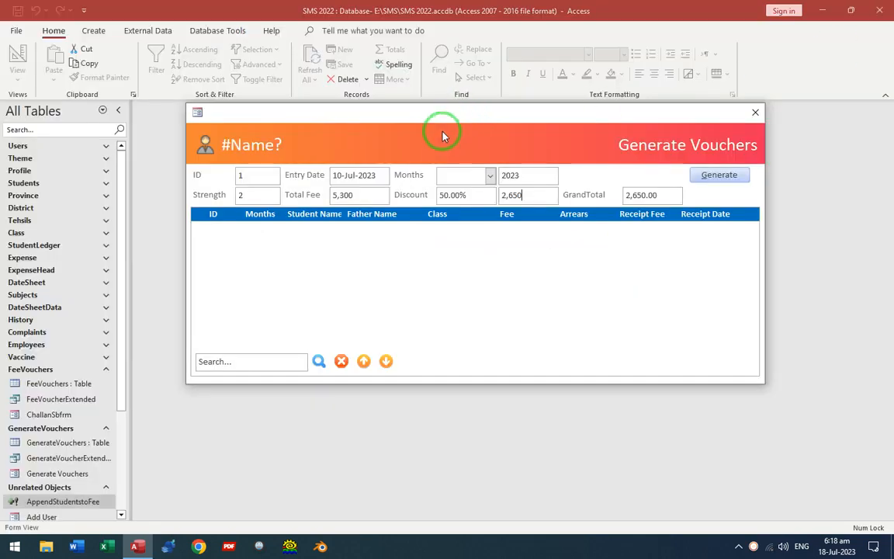
pyautogui.rightClick(444, 133)
pyautogui.press('d')
pyautogui.click(661, 203)
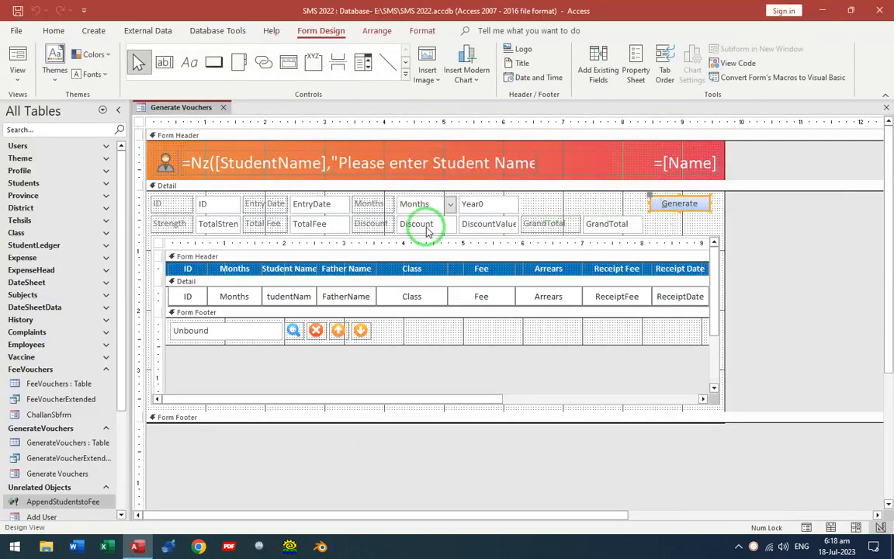
pyautogui.press('F4')
pyautogui.click(881, 187)
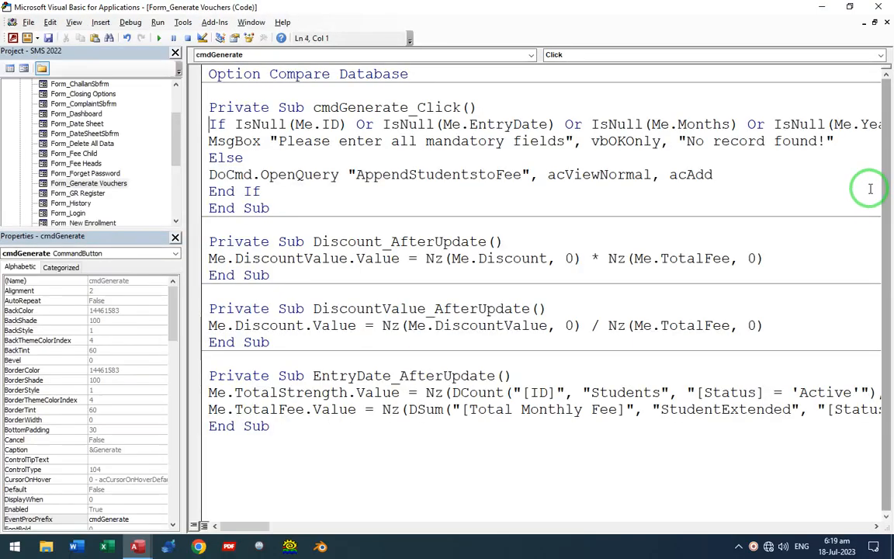
# Add the line Me.ID.SetFocus after the MsgBox, before the Else branch.
pyautogui.click(419, 124)
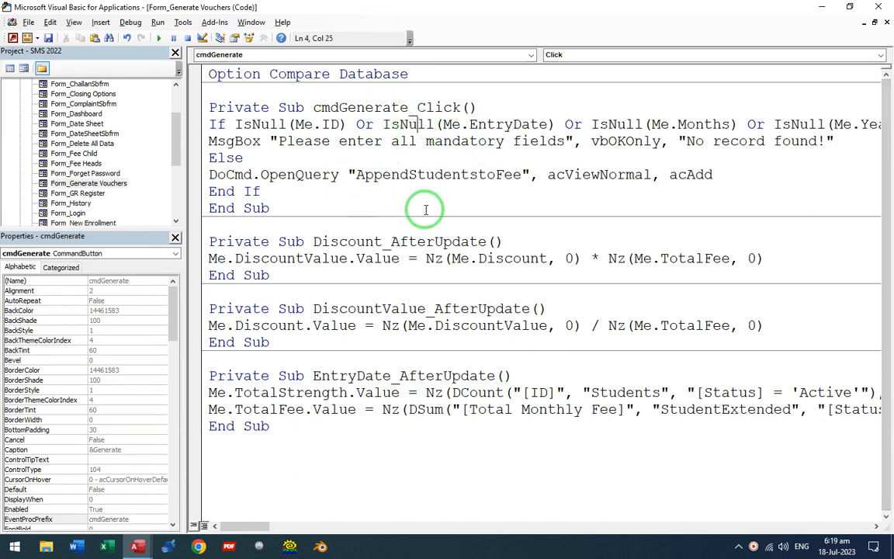
pyautogui.press('Return')
pyautogui.write('Me')
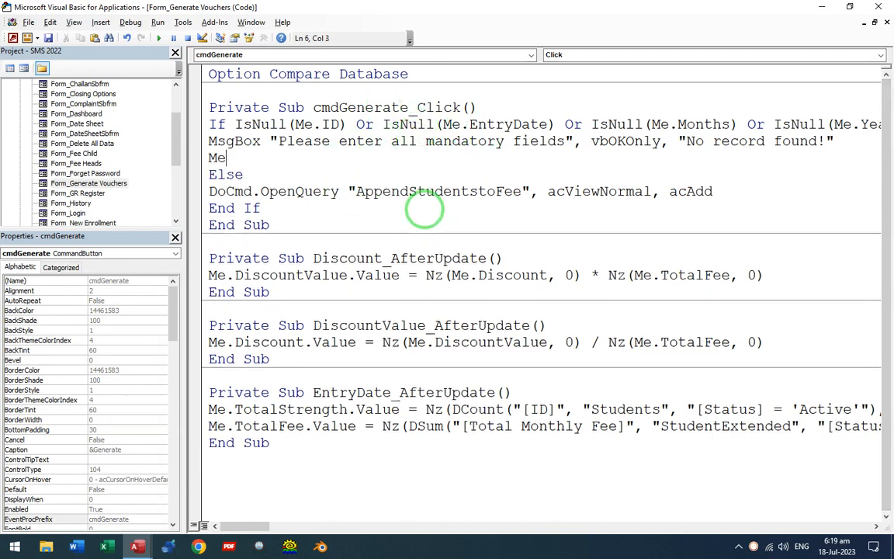
pyautogui.write('.ID.SetFocus')
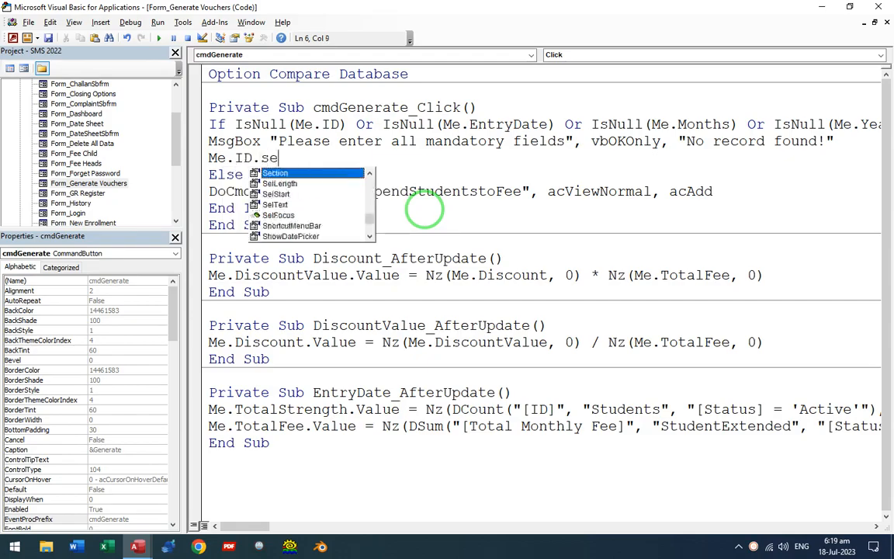
# Switch the form back to Form view and retest Generate with Months empty to check the focus behavior.
pyautogui.hotkey('alt', 'Tab')
pyautogui.click(425, 215)
pyautogui.press('F5')
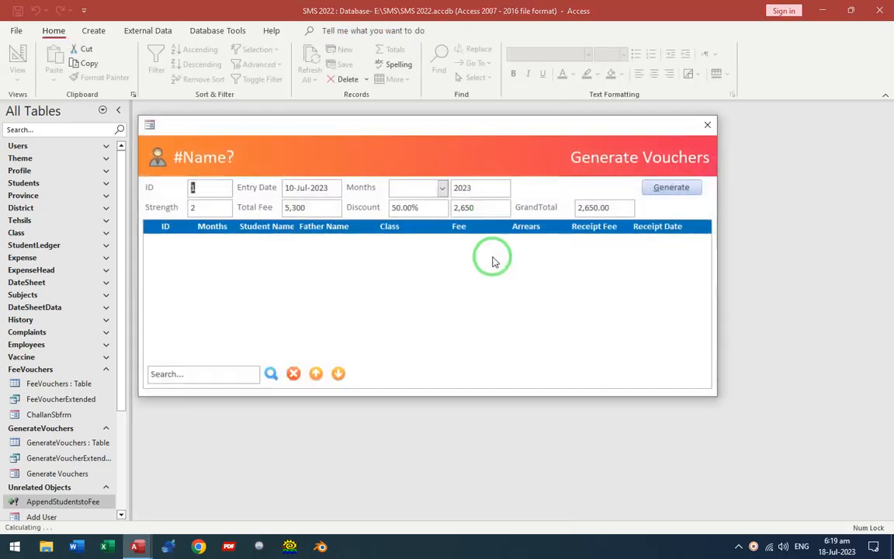
pyautogui.click(671, 189)
pyautogui.click(475, 314)
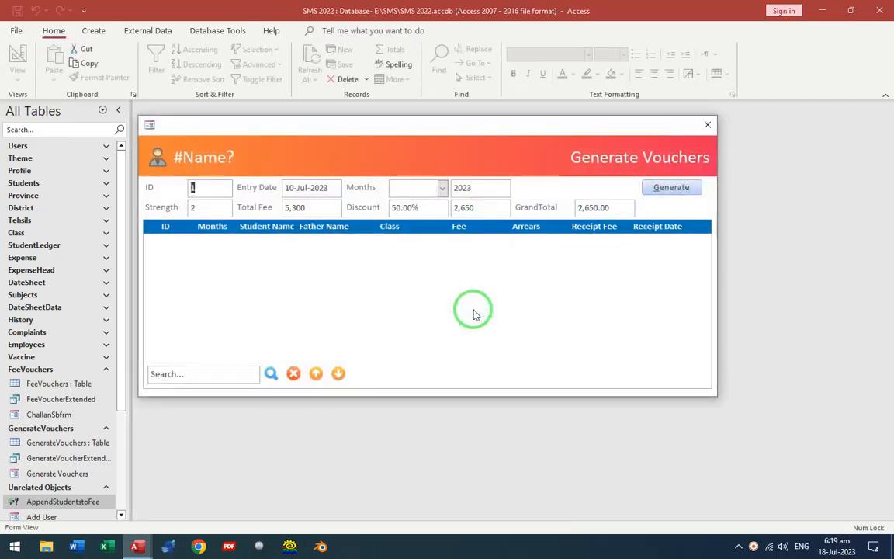
# Select Jun and Jul in the voucher record's Months field.
pyautogui.press('Tab')
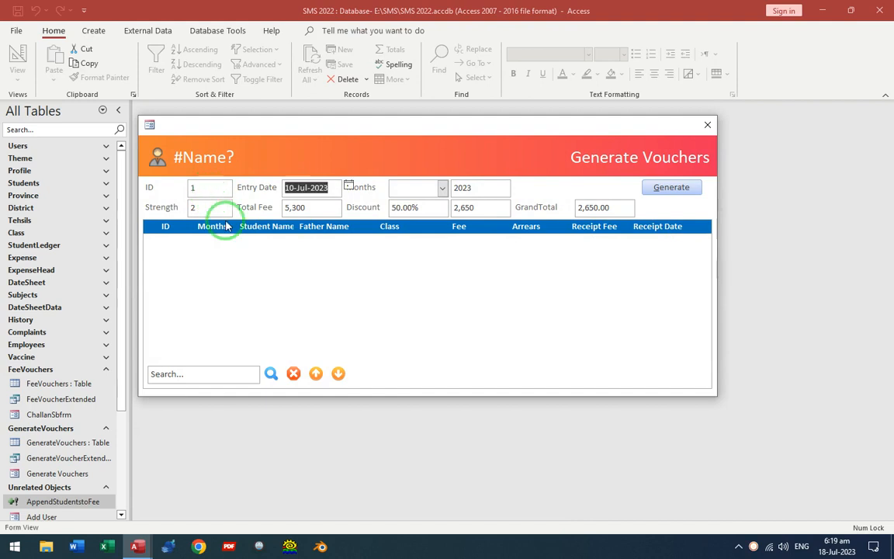
pyautogui.press('Tab')
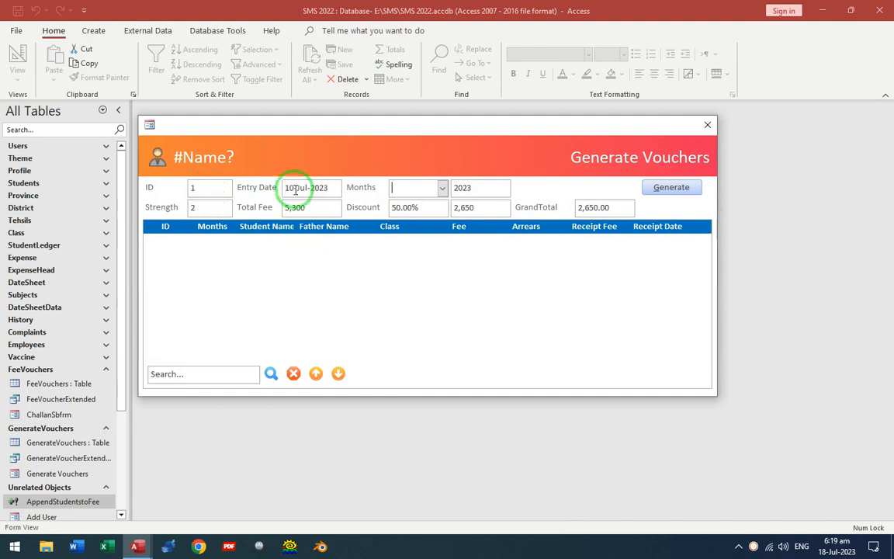
pyautogui.click(442, 188)
pyautogui.click(397, 265)
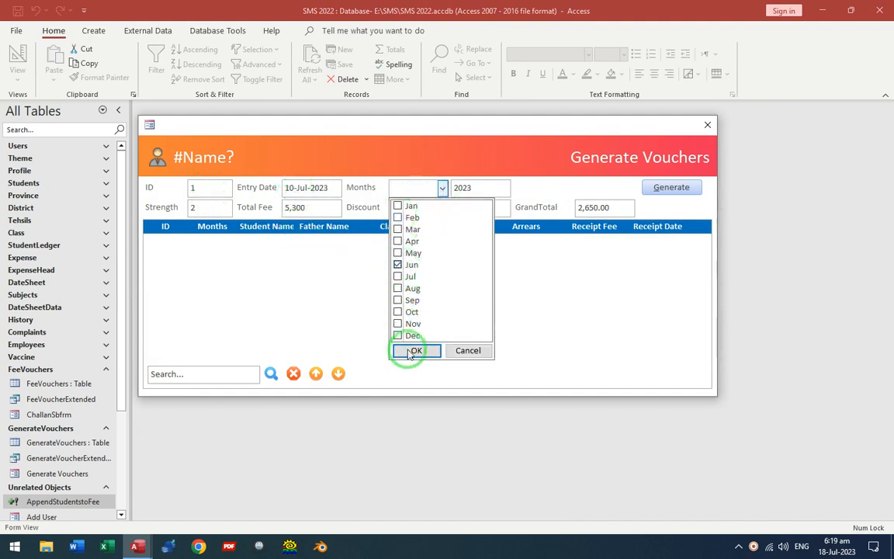
pyautogui.click(397, 278)
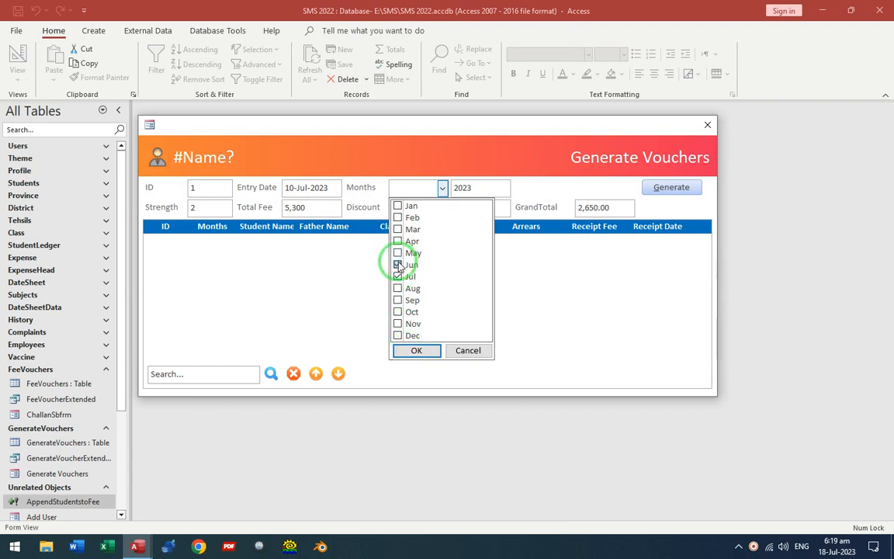
pyautogui.click(398, 265)
pyautogui.click(399, 266)
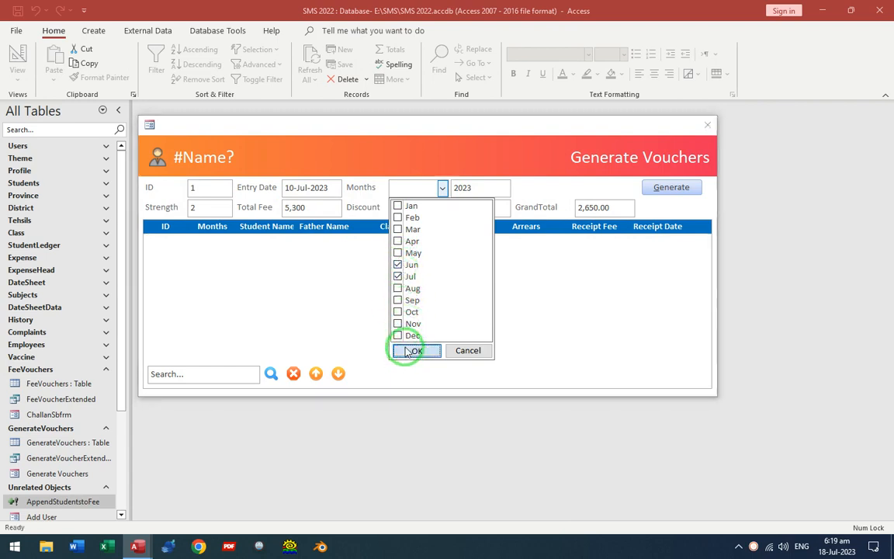
pyautogui.click(416, 350)
# Run Generate with the months filled in, leave every query parameter blank and accept the append prompts.
pyautogui.click(675, 190)
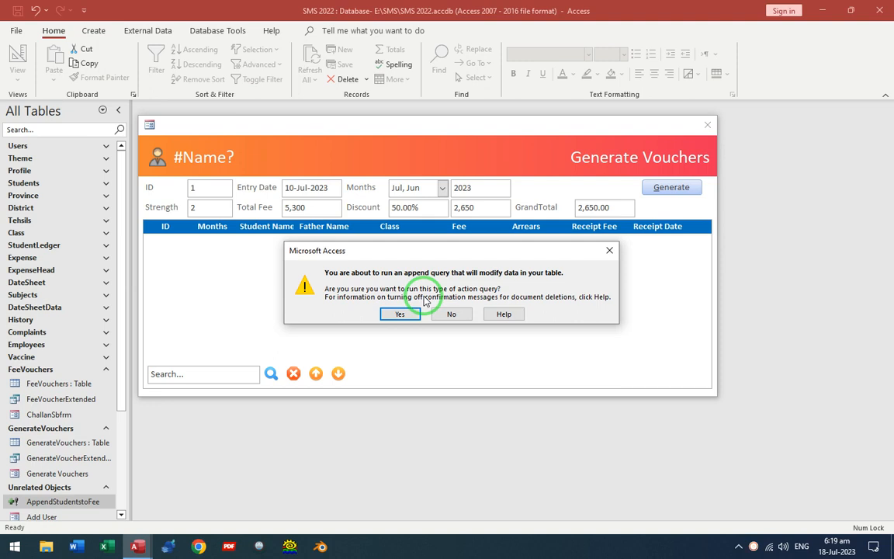
pyautogui.click(399, 314)
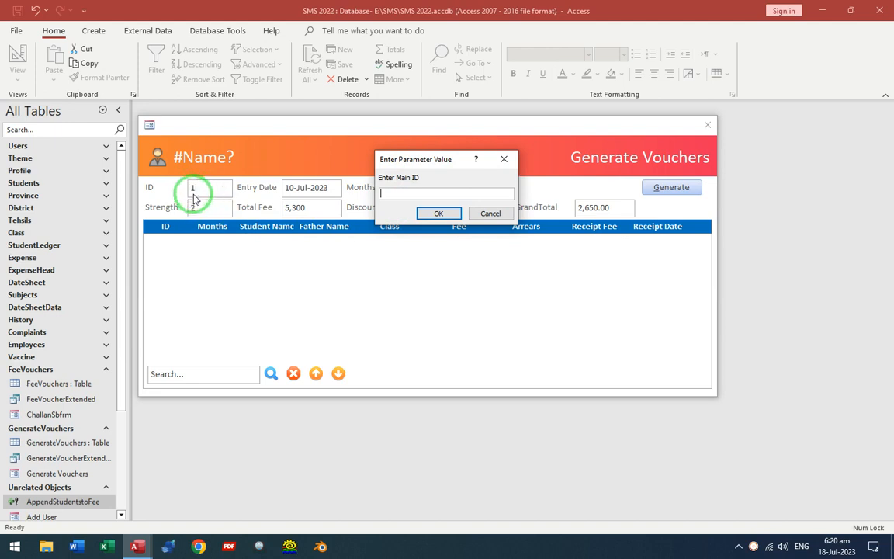
pyautogui.click(439, 213)
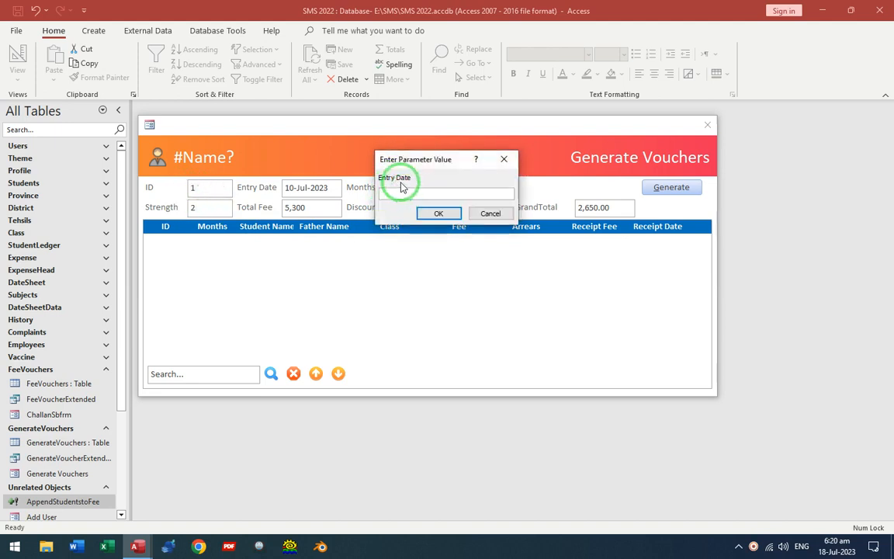
pyautogui.click(439, 214)
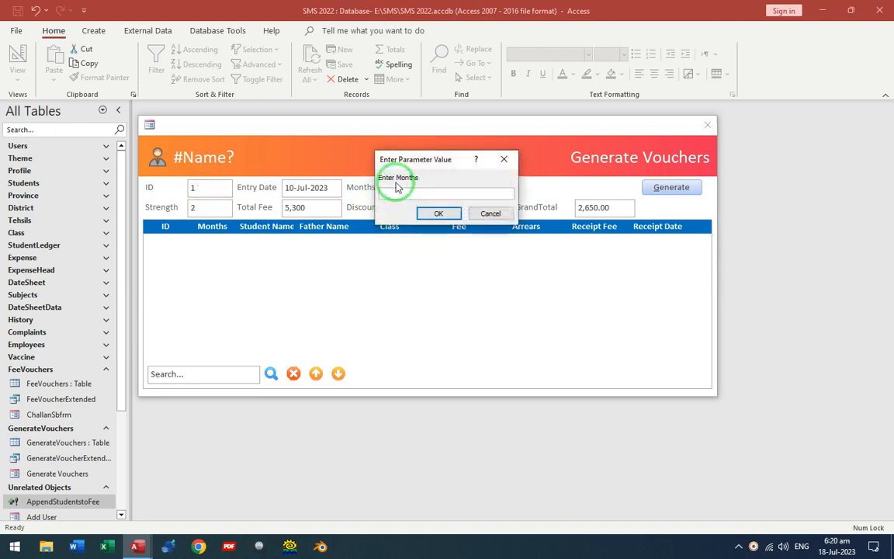
pyautogui.click(438, 213)
pyautogui.click(438, 216)
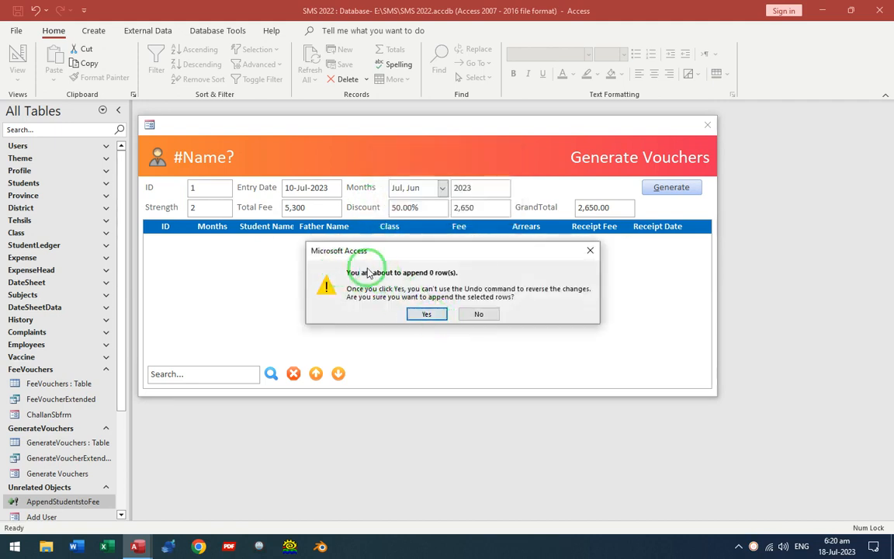
pyautogui.click(426, 314)
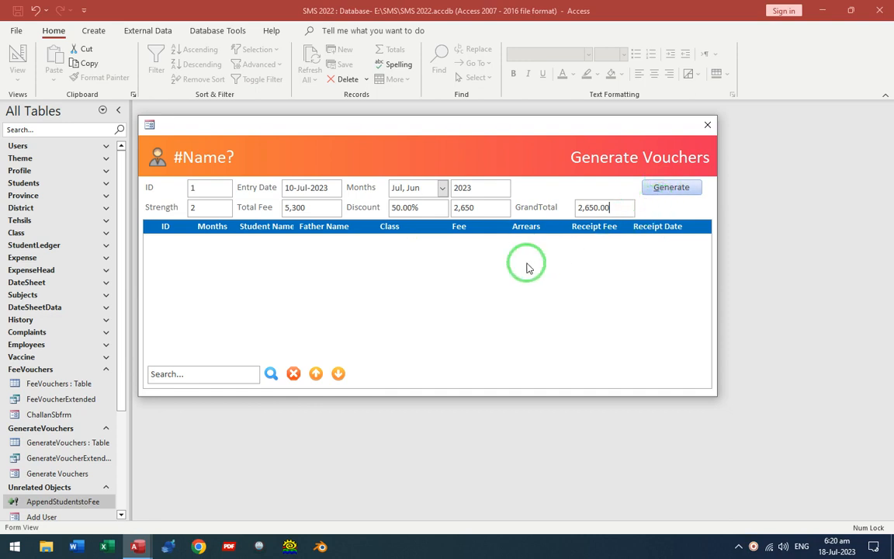
# Return the Generate Vouchers form to Design view and open the AppendStudentstoFee query in Design view.
pyautogui.rightClick(501, 163)
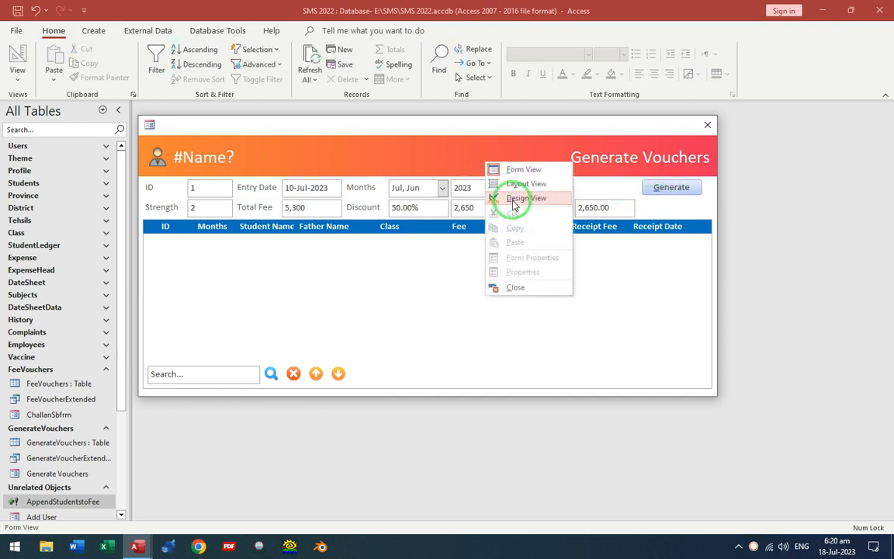
pyautogui.click(514, 199)
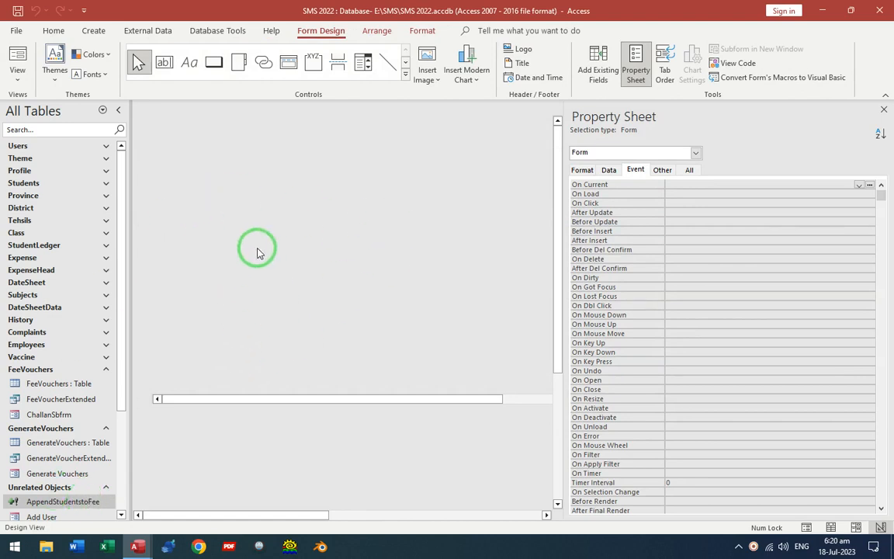
pyautogui.doubleClick(62, 502)
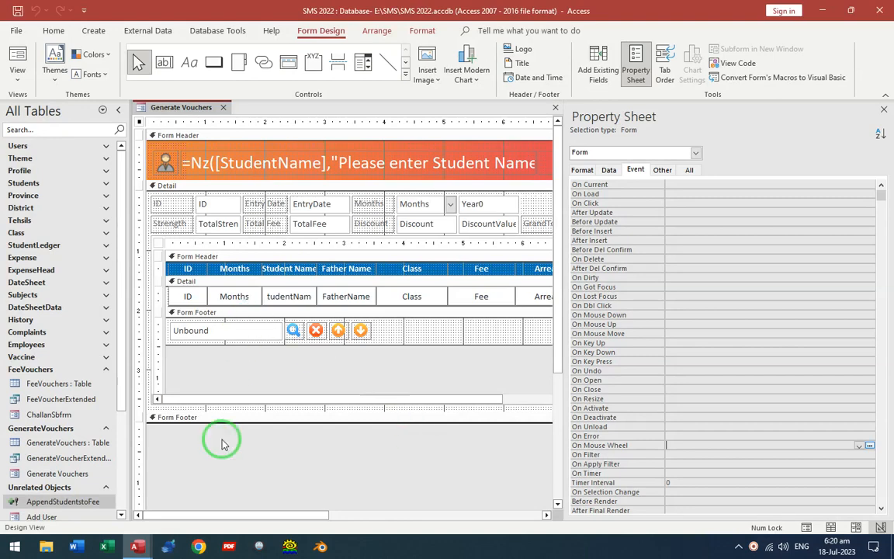
pyautogui.doubleClick(60, 503)
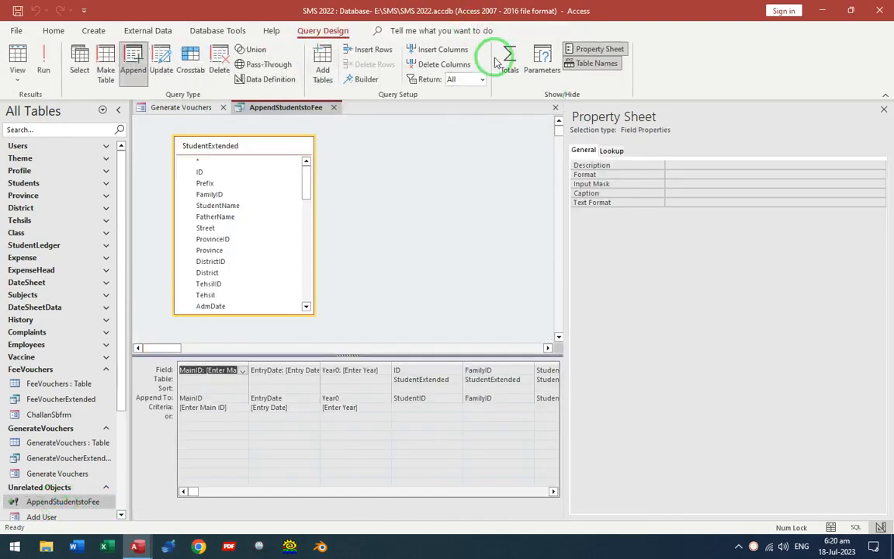
# Delete [Enter Months] from the AppendStudentstoFee query's parameter list and close the query.
pyautogui.click(541, 60)
pyautogui.moveTo(337, 157); pyautogui.dragTo(282, 178)
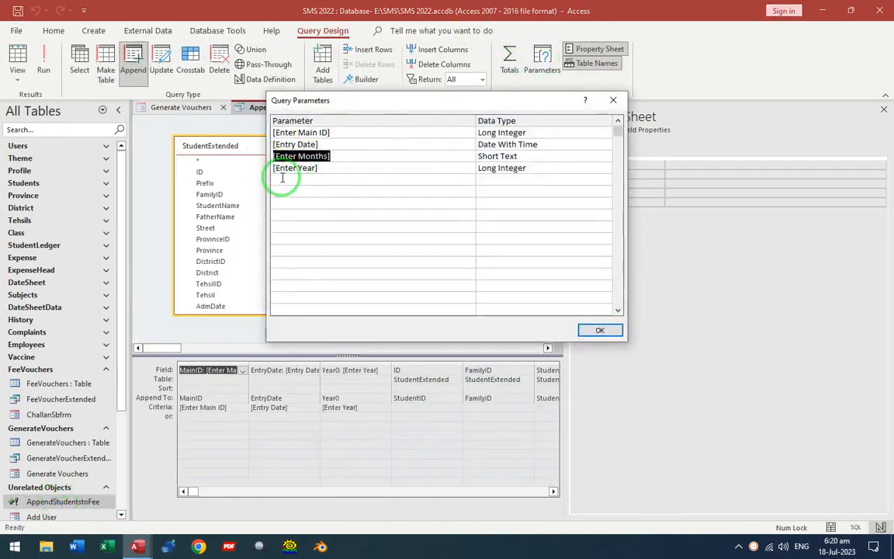
pyautogui.press('Delete')
pyautogui.press('Tab')
pyautogui.press('Tab')
pyautogui.click(585, 328)
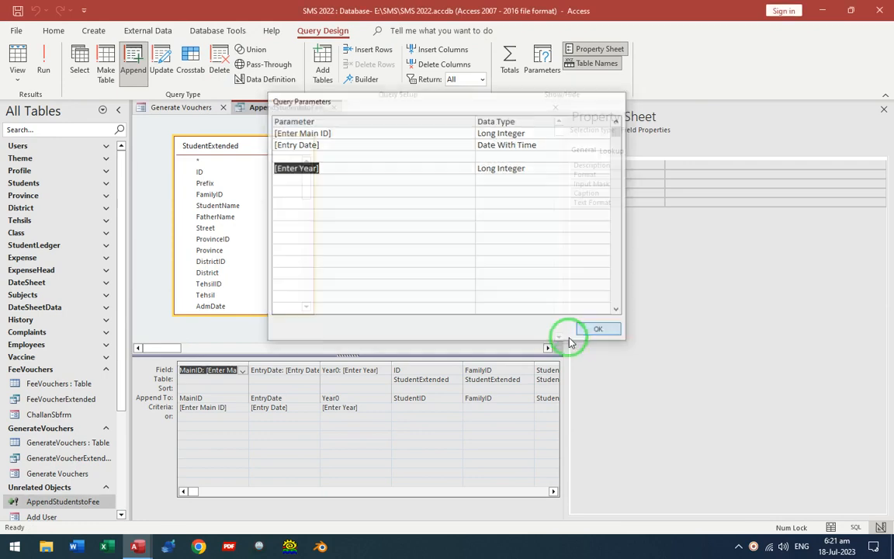
pyautogui.hotkey('ctrl', 'w')
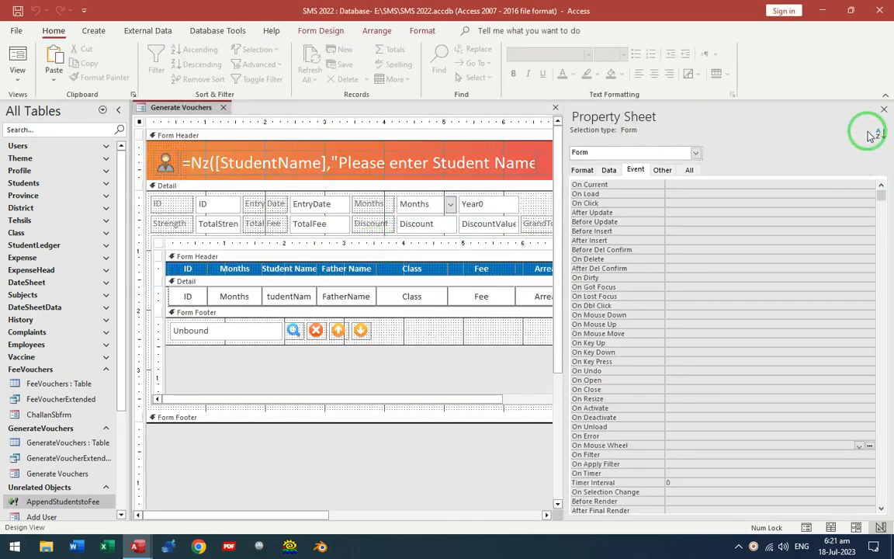
# Reopen the Generate button's On Click event procedure from the form design.
pyautogui.click(883, 109)
pyautogui.click(675, 206)
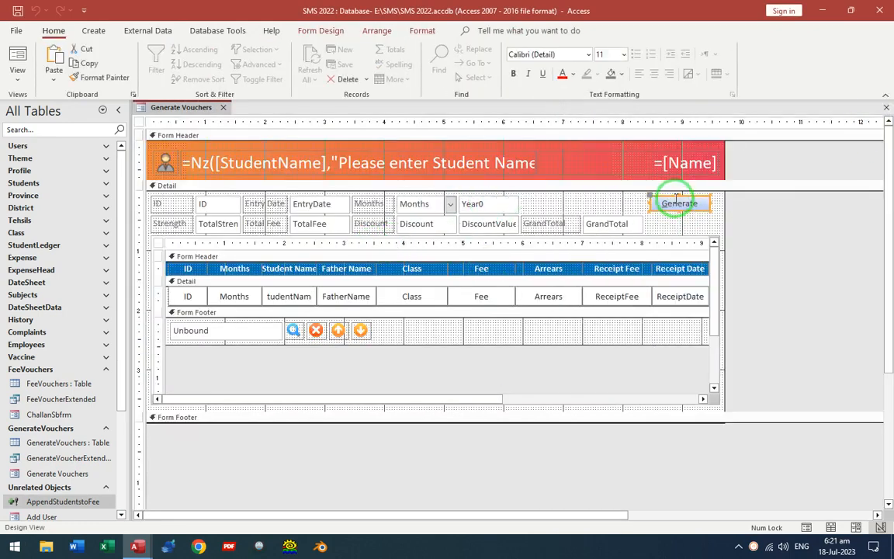
pyautogui.doubleClick(672, 202)
pyautogui.click(880, 186)
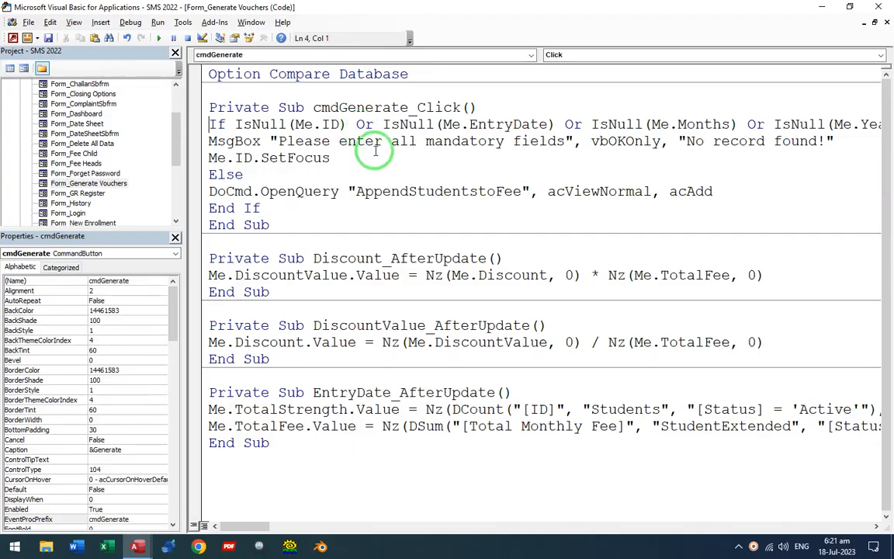
# Add the line DoCmd.SetWarnings False after Else, above the DoCmd.OpenQuery line.
pyautogui.click(363, 191)
pyautogui.click(269, 173)
pyautogui.press('Return')
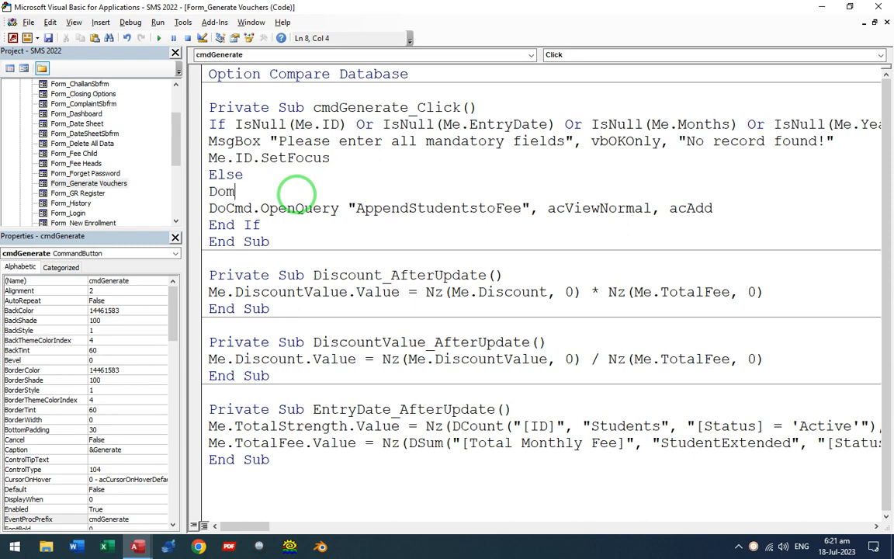
pyautogui.write('Docmd.set')
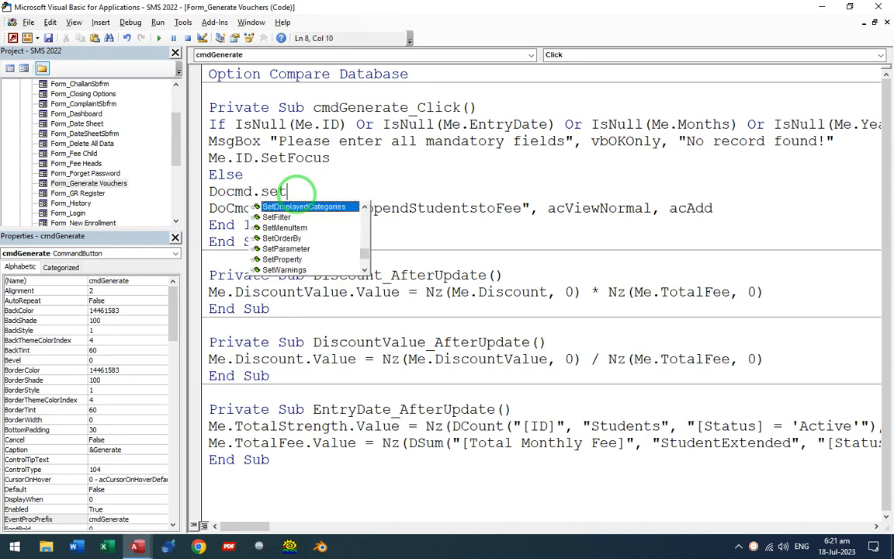
pyautogui.write('w')
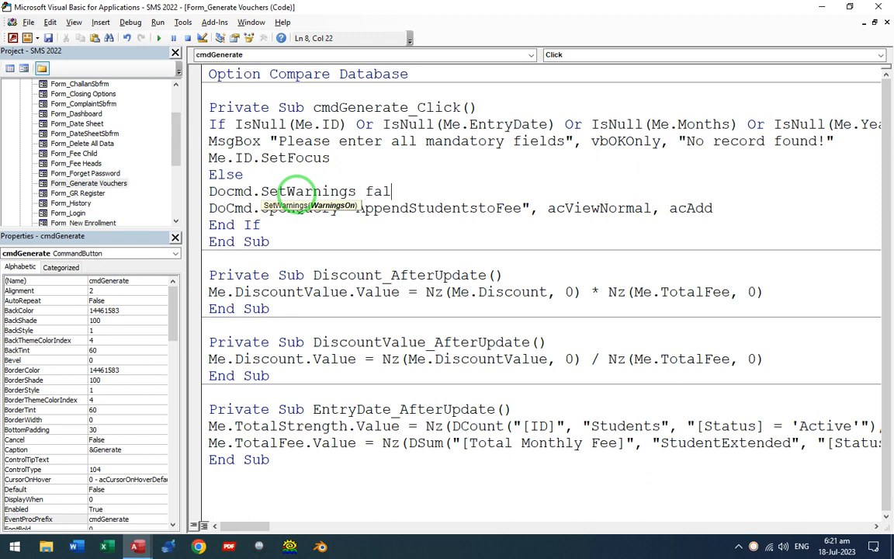
pyautogui.press('Return')
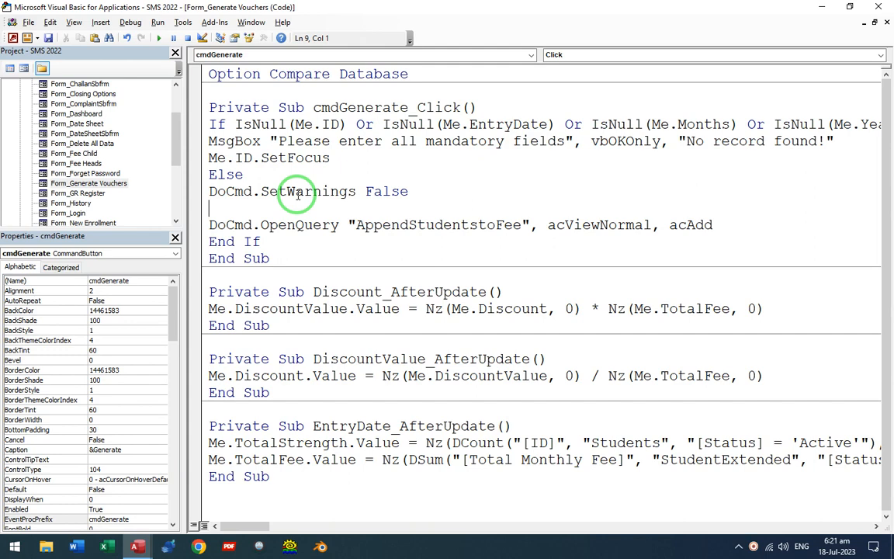
# Take the Main ID criterion from the AppendStudentstoFee query and add DoCmd.SetParameter "[Enter Main ID]", Me.ID.Value below the SetWarnings line.
pyautogui.hotkey('alt', 'F11')
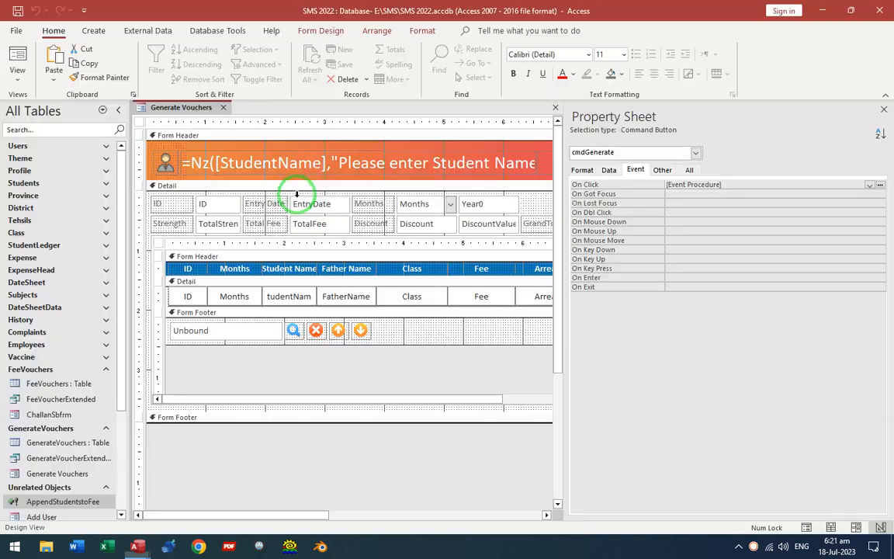
pyautogui.click(72, 503)
pyautogui.hotkey('ctrl', 'Return')
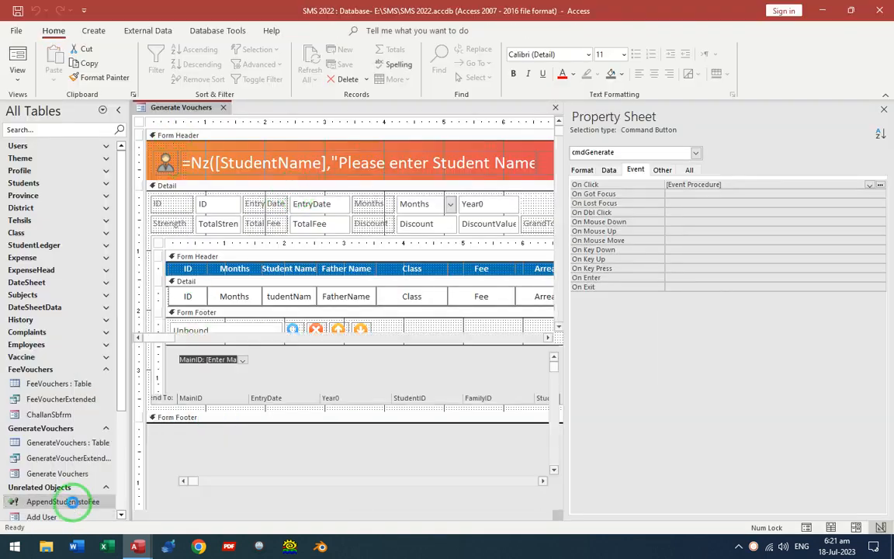
pyautogui.moveTo(230, 395); pyautogui.dragTo(155, 394)
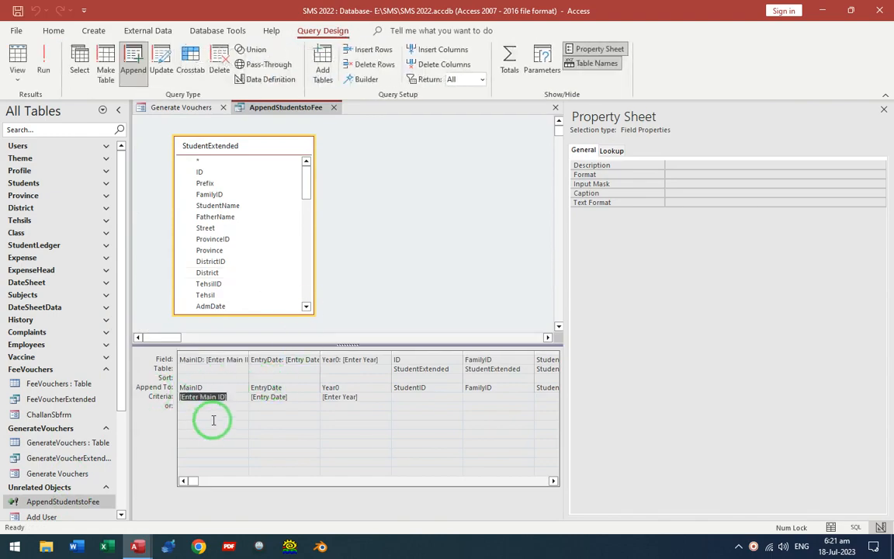
pyautogui.hotkey('alt', 'F11')
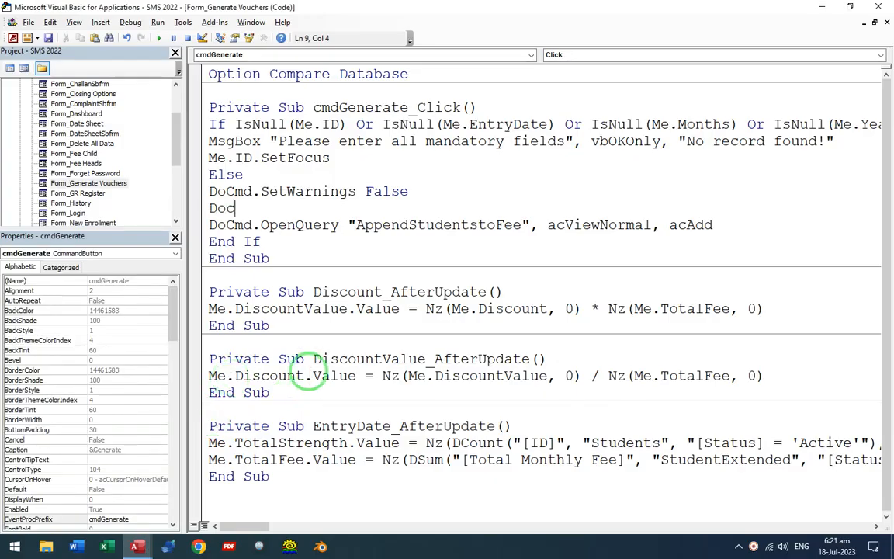
pyautogui.write('.SetParameter ')
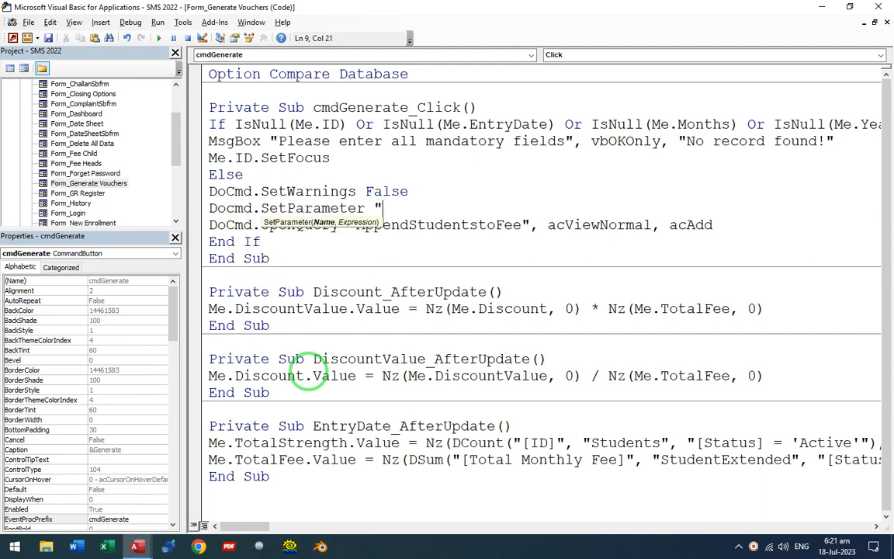
pyautogui.write('"[Enter Main ID]')
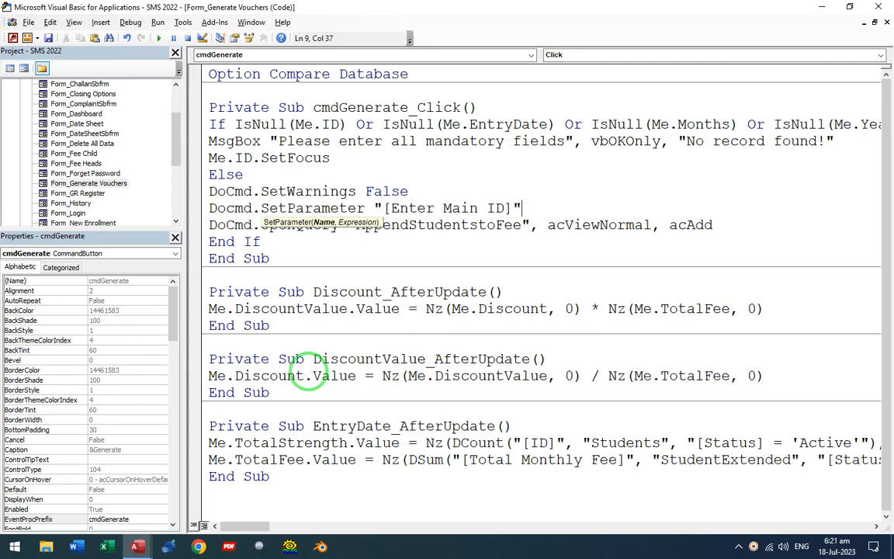
pyautogui.write('", Me.ID.Value')
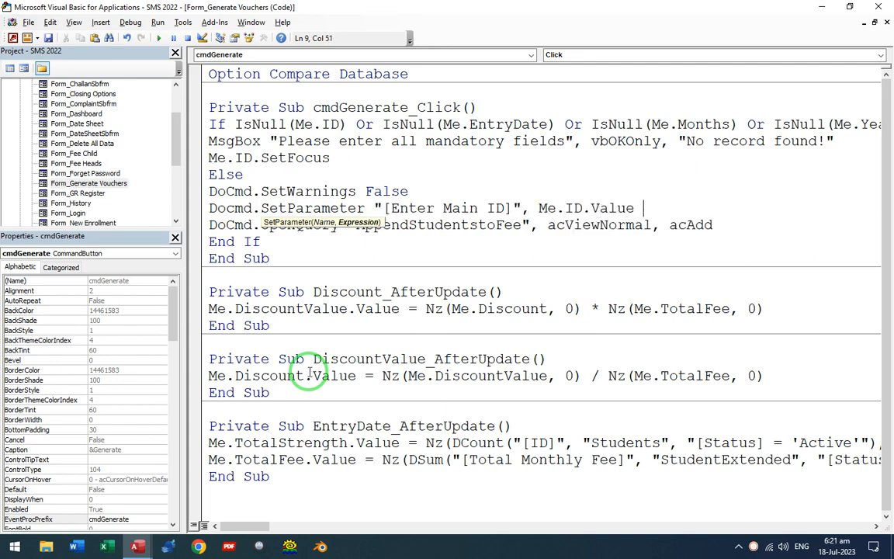
pyautogui.press('Return')
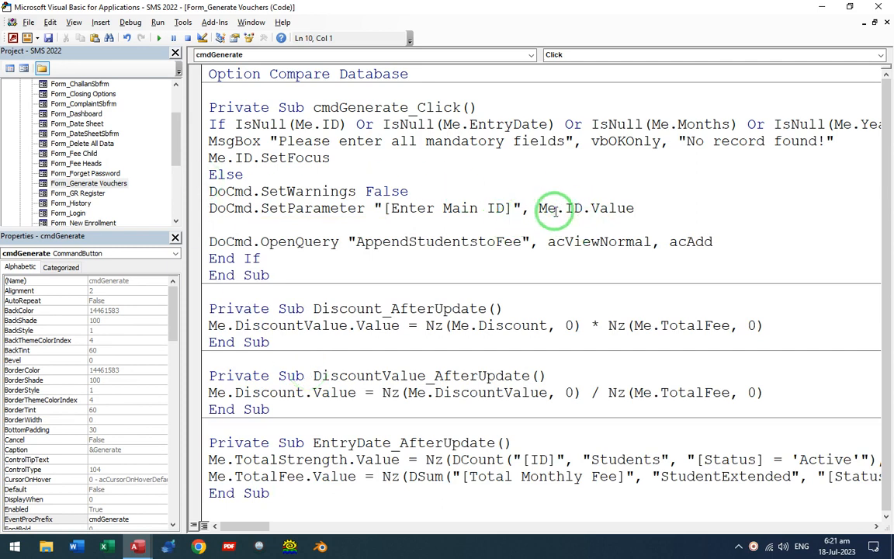
pyautogui.moveTo(543, 210); pyautogui.dragTo(632, 208)
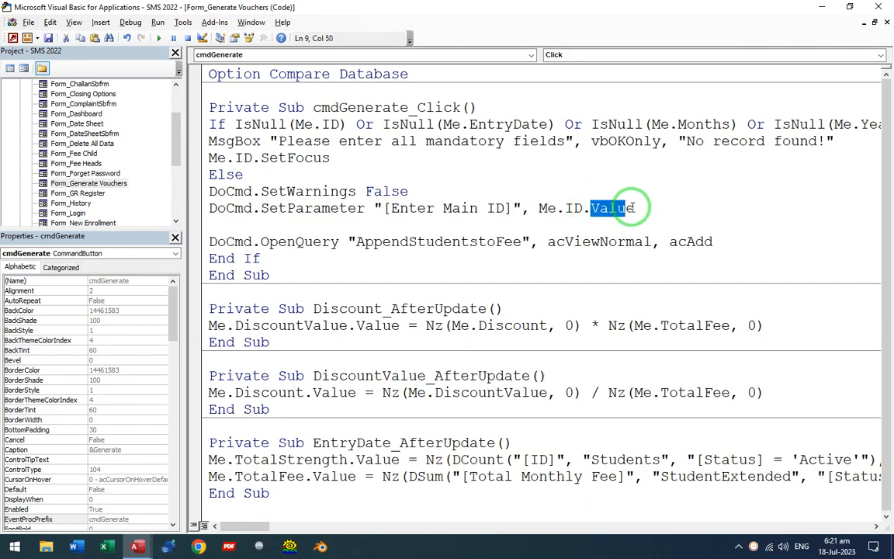
pyautogui.click(262, 225)
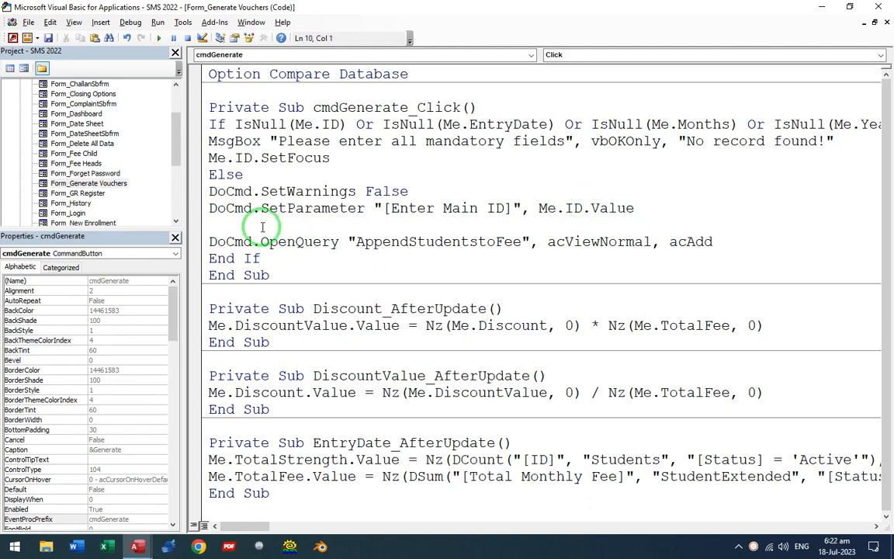
# Take the EntryDate criterion from the query and add DoCmd.SetParameter "[Entry Date]", Me.EntryDate.Value above the OpenQuery line.
pyautogui.hotkey('alt', 'Tab')
pyautogui.press('Tab')
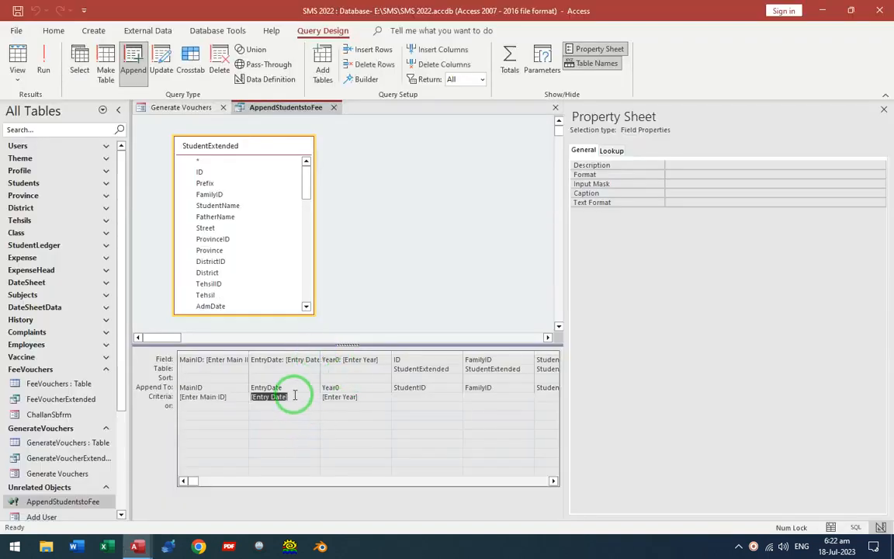
pyautogui.hotkey('alt', 'Tab')
pyautogui.write('Docmd.setpa')
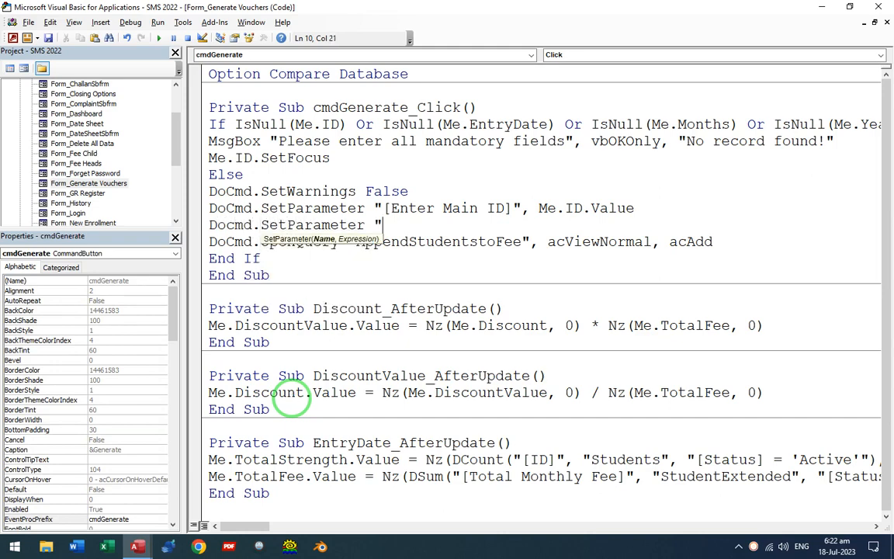
pyautogui.write(' "[Entry Date]')
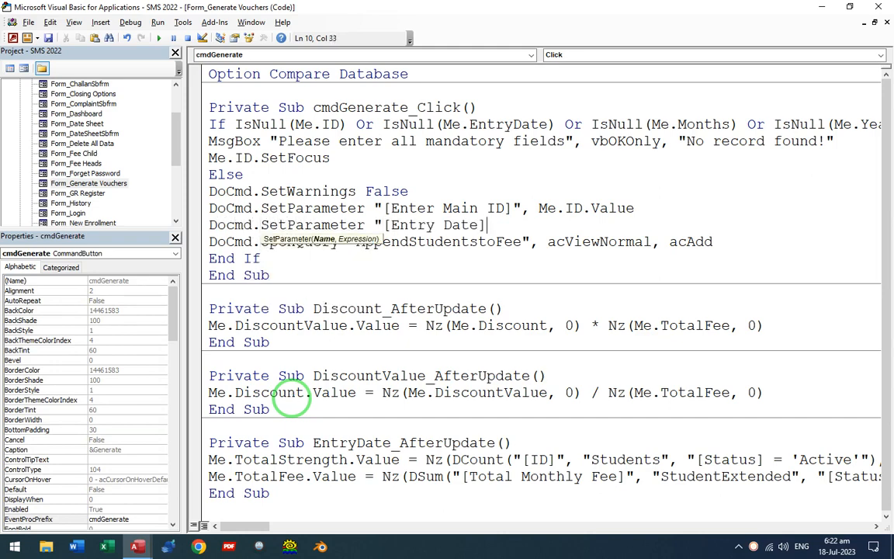
pyautogui.write('", me.en')
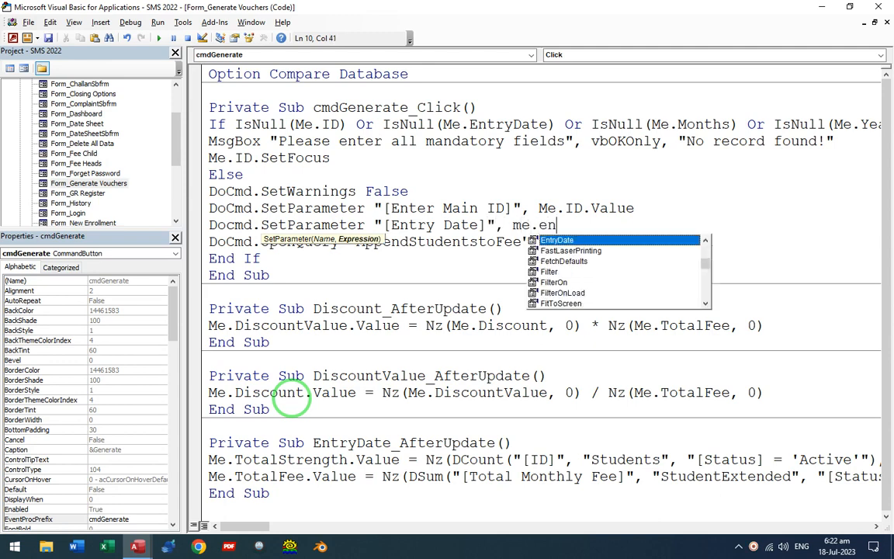
pyautogui.write('tryDate.Value')
pyautogui.press('Return')
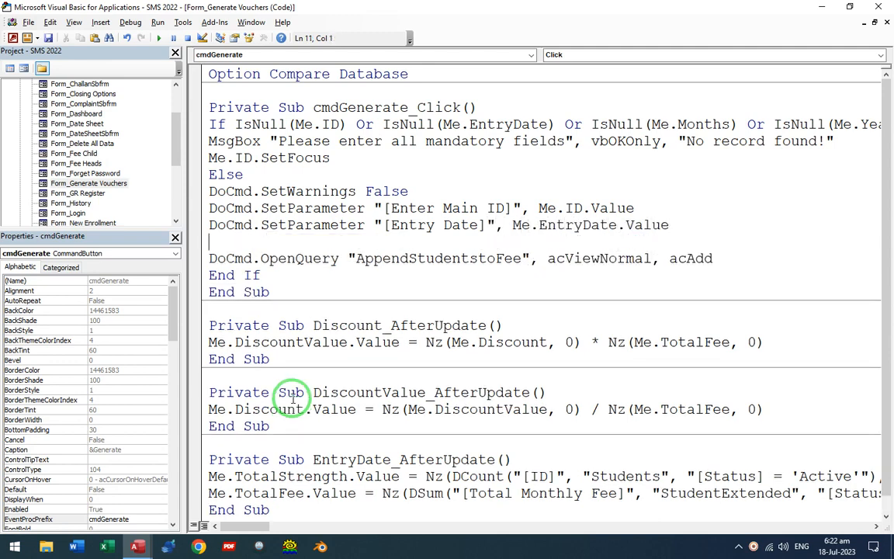
# Take the Year0 criterion from the query and add DoCmd.SetParameter "[Enter Year]", Me.Year0.Value above the OpenQuery line.
pyautogui.hotkey('alt', 'Tab')
pyautogui.press('Tab')
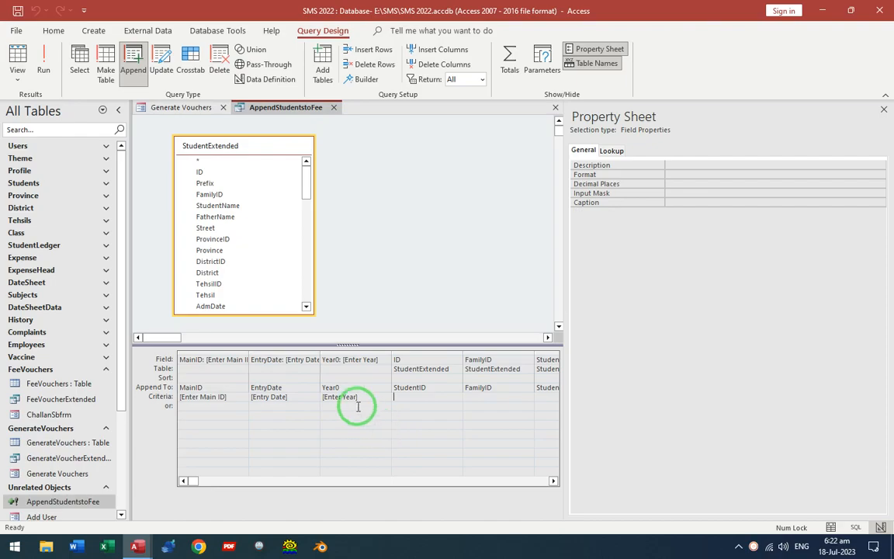
pyautogui.hotkey('alt', 'Tab')
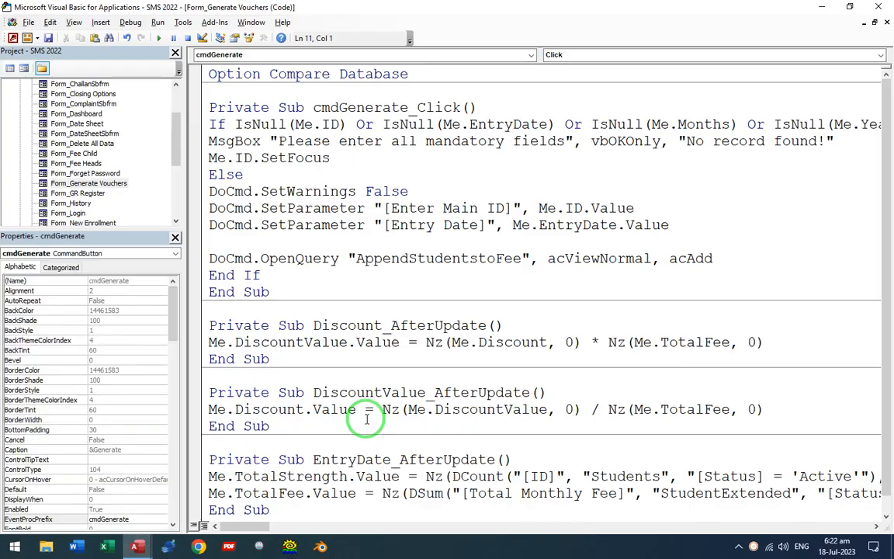
pyautogui.write('Docmd.setpa')
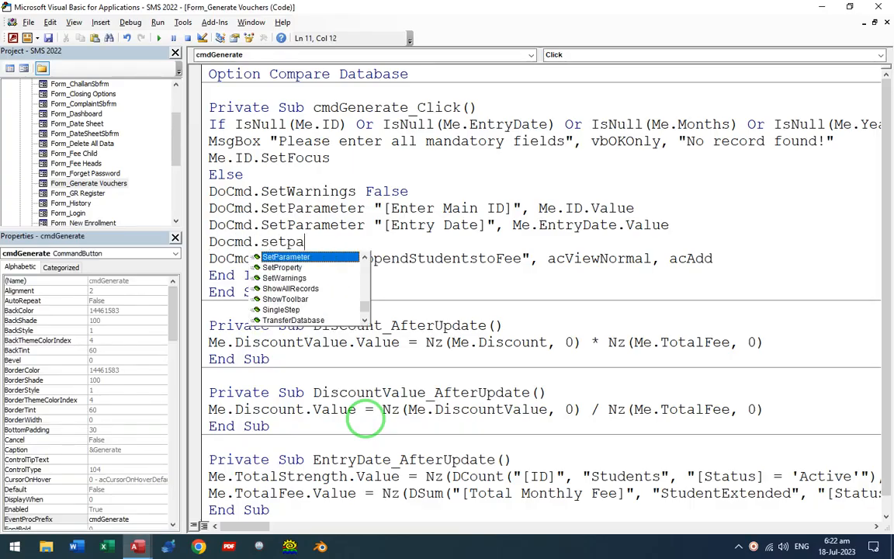
pyautogui.write('rameter "[Enter Year]')
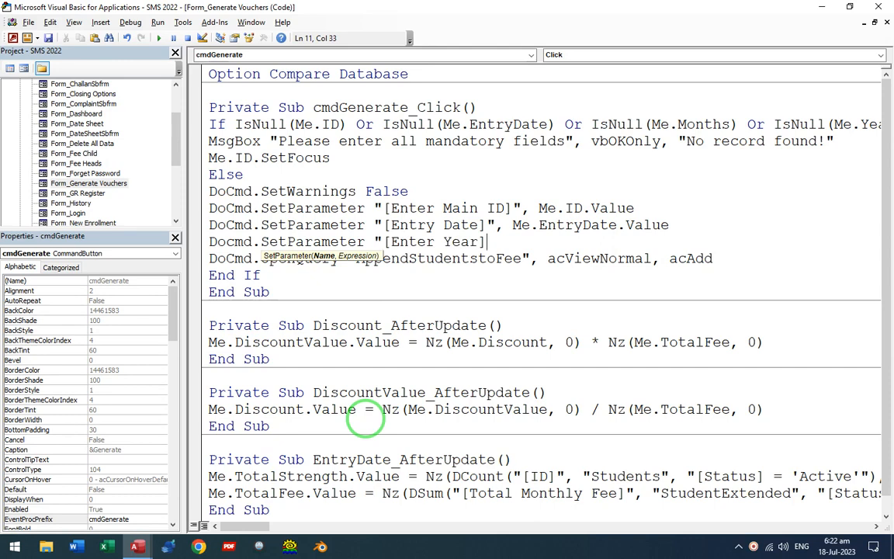
pyautogui.write('",')
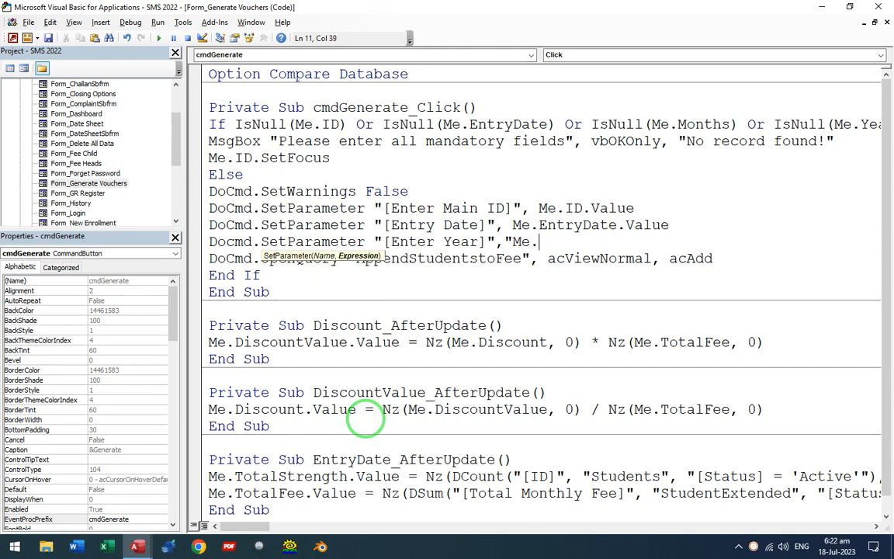
pyautogui.write('Me.year')
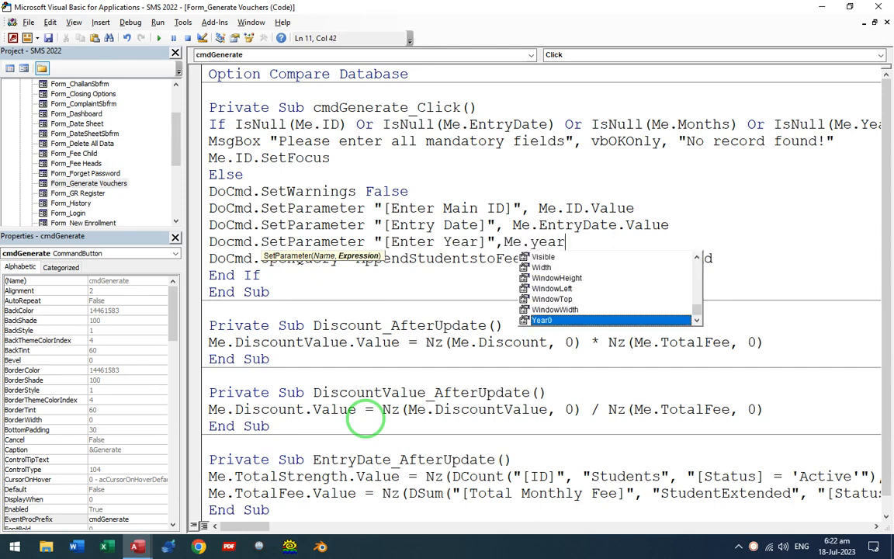
pyautogui.write('.value')
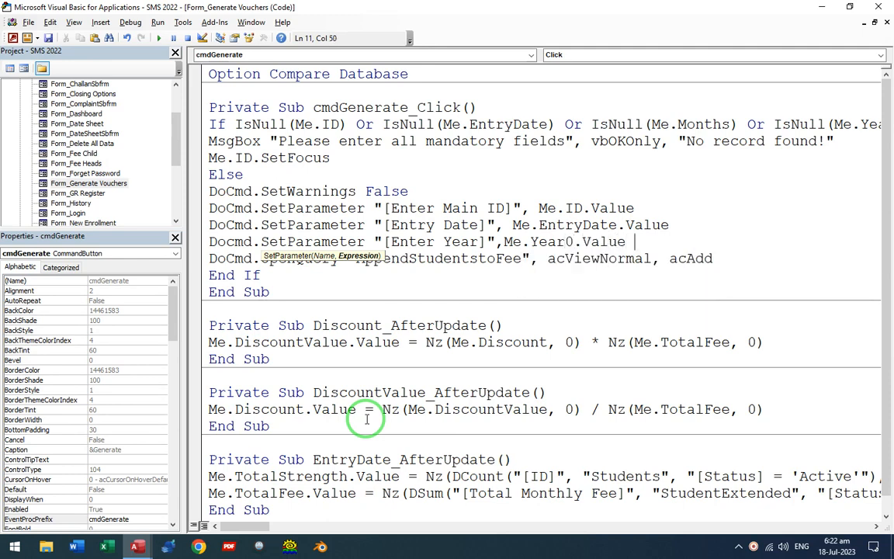
pyautogui.press('Down')
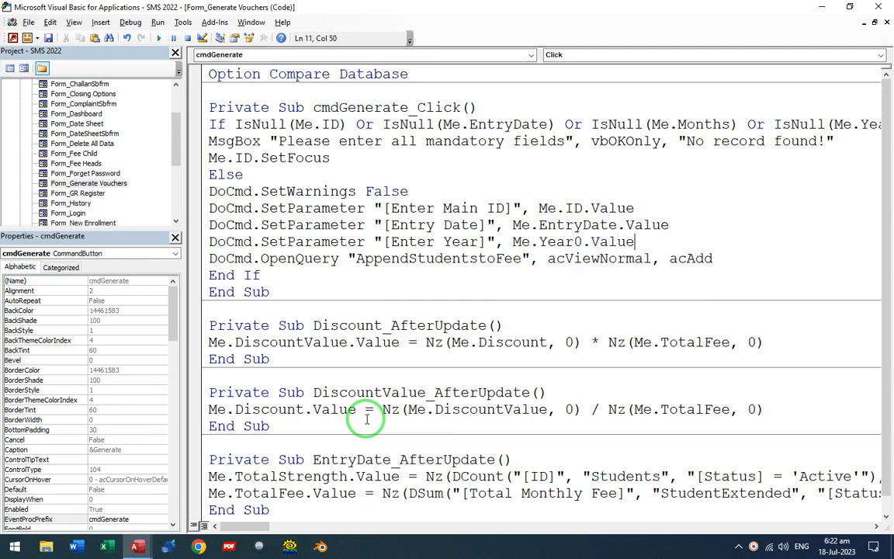
# Add the line Me.Child930.Requery below the DoCmd.OpenQuery line.
pyautogui.moveTo(355, 258); pyautogui.dragTo(716, 256)
pyautogui.click(716, 257)
pyautogui.press('Return')
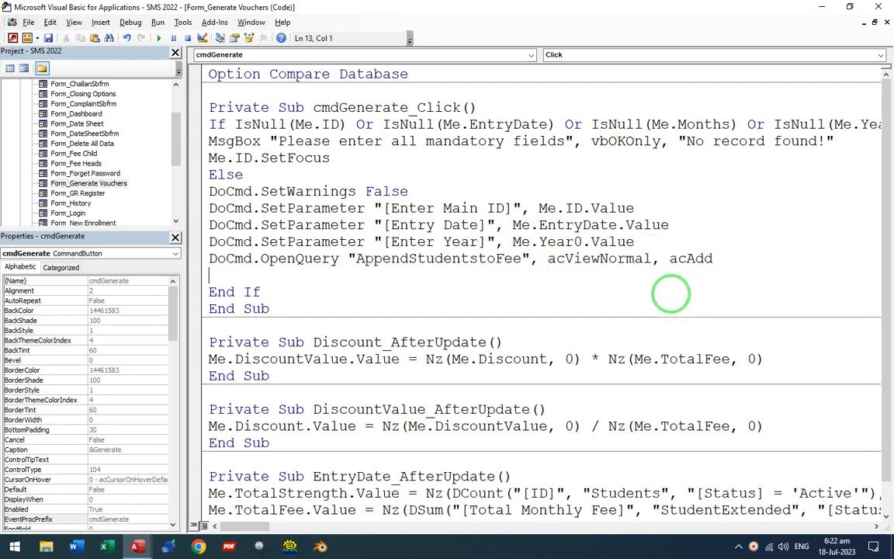
pyautogui.write('Me.req')
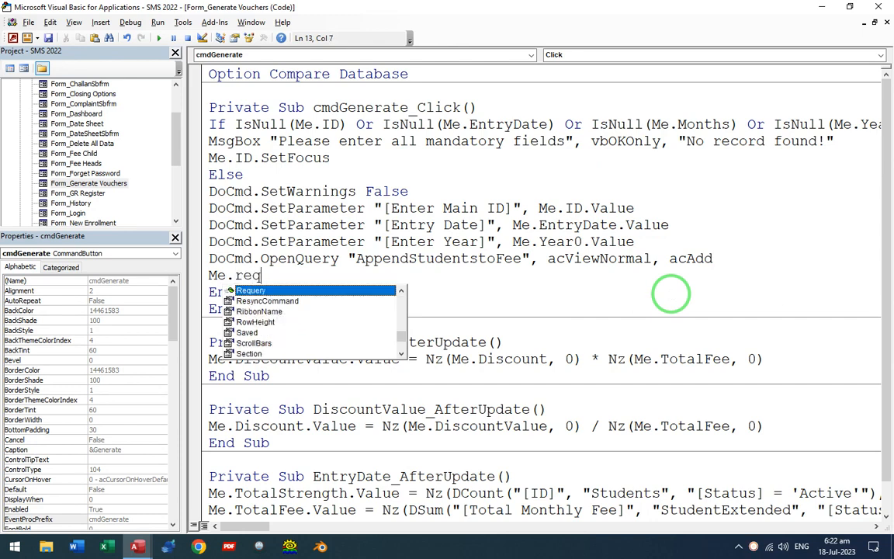
pyautogui.press('BackSpace')
pyautogui.press('BackSpace')
pyautogui.write('child930.Requery')
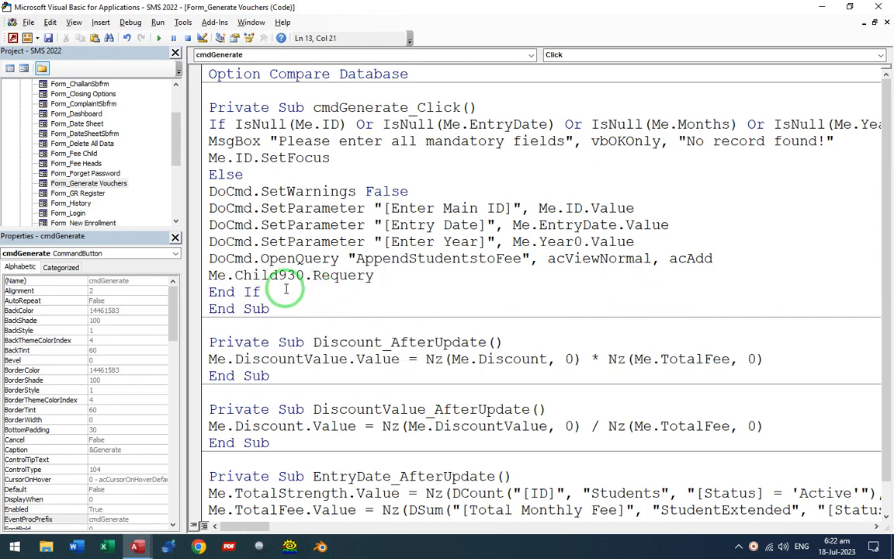
# Close the AppendStudentstoFee query and check the subform control's name in the Generate Vouchers form design.
pyautogui.moveTo(286, 276); pyautogui.dragTo(405, 278)
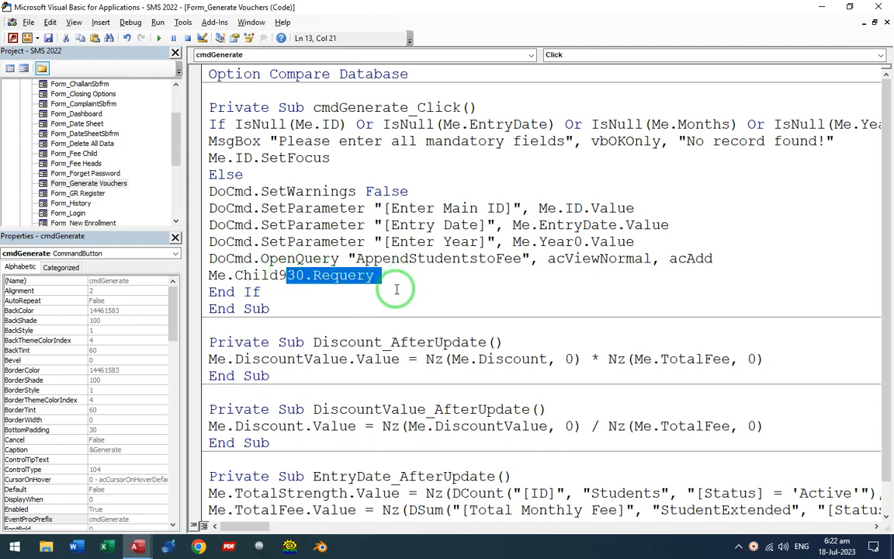
pyautogui.click(297, 266)
pyautogui.click(235, 276)
pyautogui.moveTo(236, 276); pyautogui.dragTo(303, 273)
pyautogui.hotkey('alt', 'Tab')
pyautogui.hotkey('ctrl', 'w')
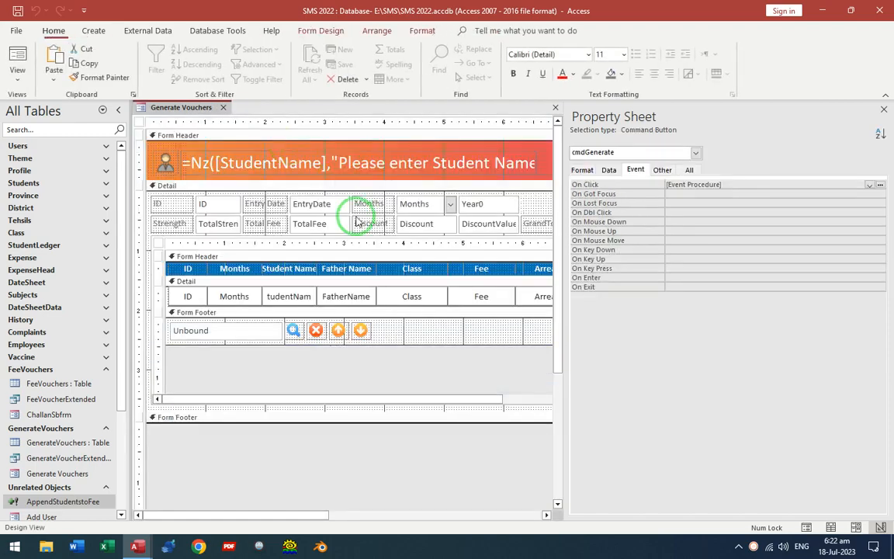
pyautogui.click(345, 367)
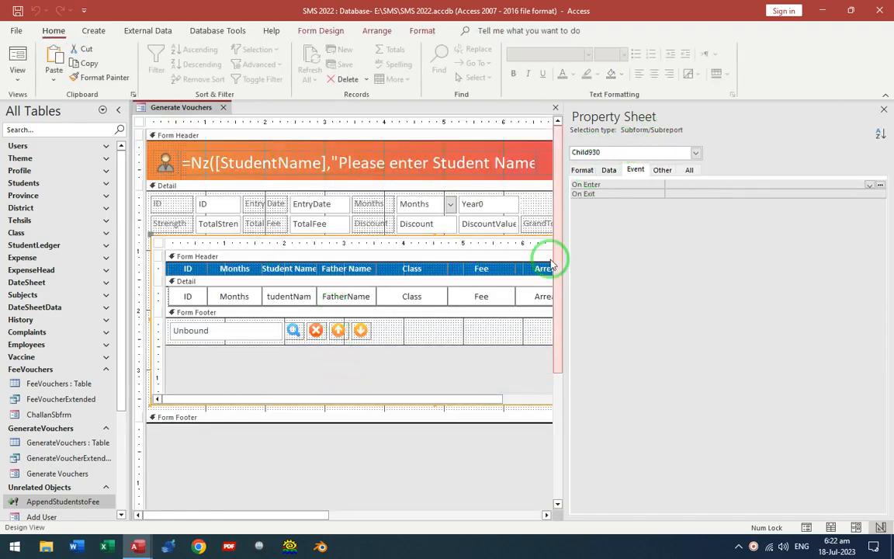
pyautogui.hotkey('alt', 'Tab')
# Below the Requery line, add a vbOKOnly MsgBox reading "Student(s) have been added to the directory" with the title "Student(s) Added!".
pyautogui.click(390, 277)
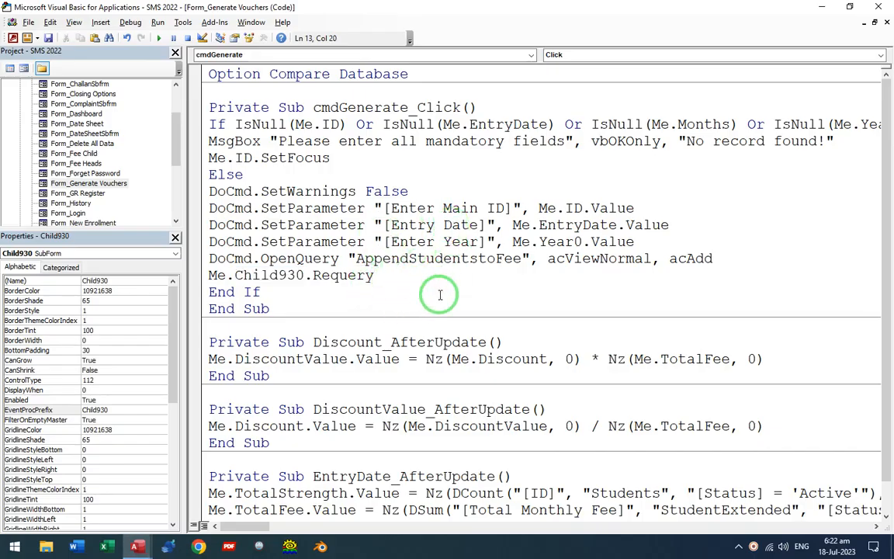
pyautogui.press('Return')
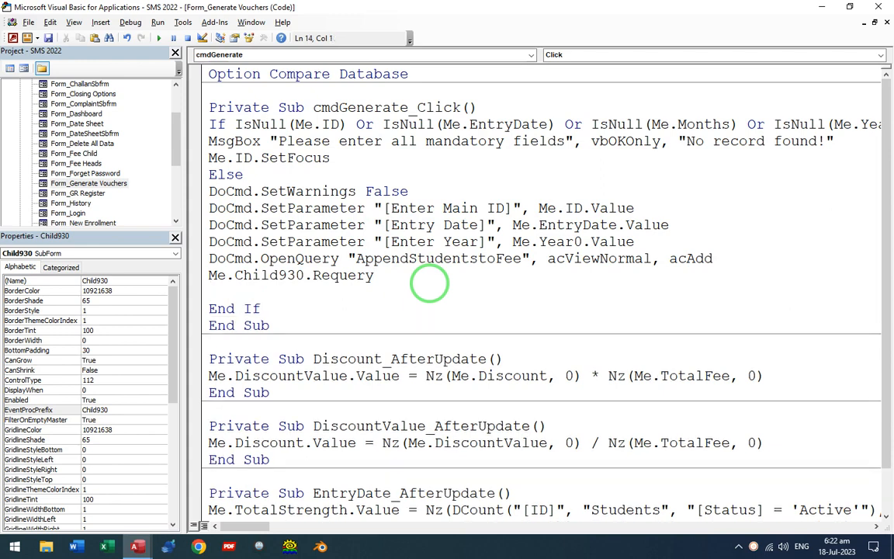
pyautogui.write('Msgbox "Student(s) have been added to the directory')
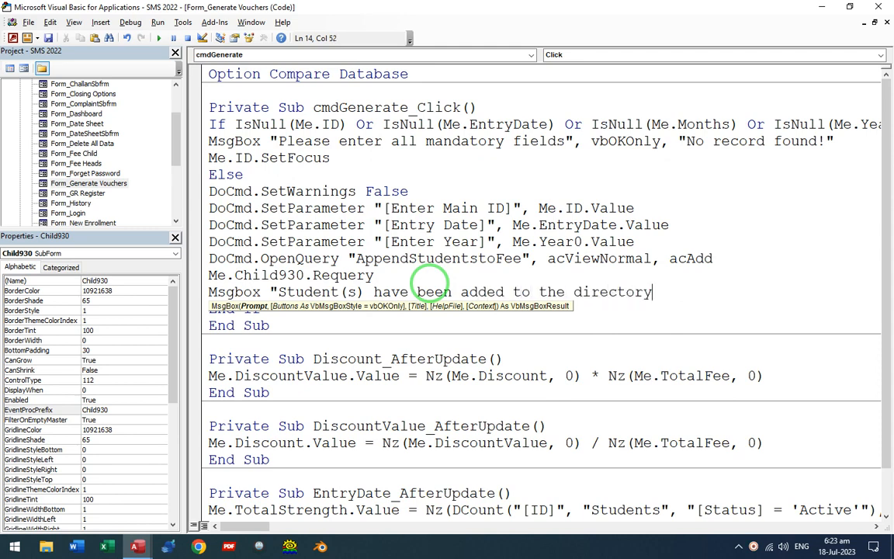
pyautogui.write('",vbOKOnly,"')
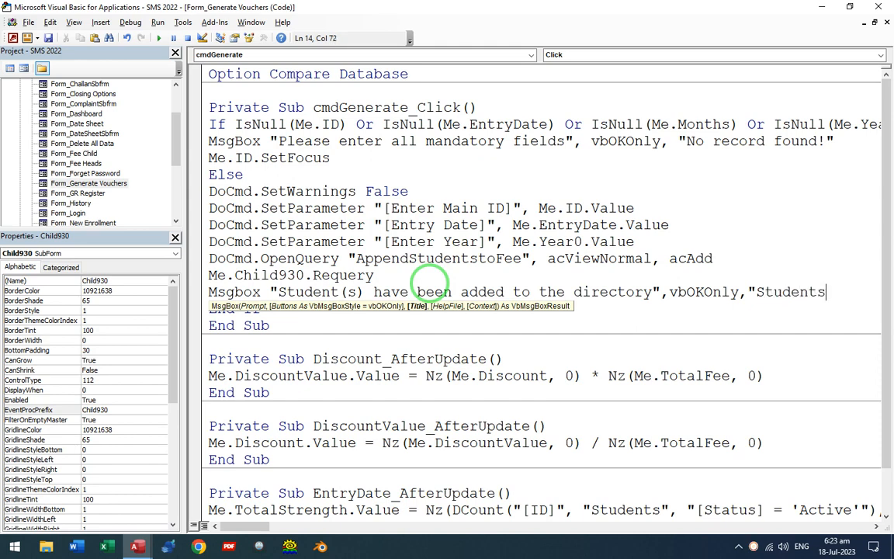
pyautogui.write('Student(s) Added!"')
pyautogui.press('Return')
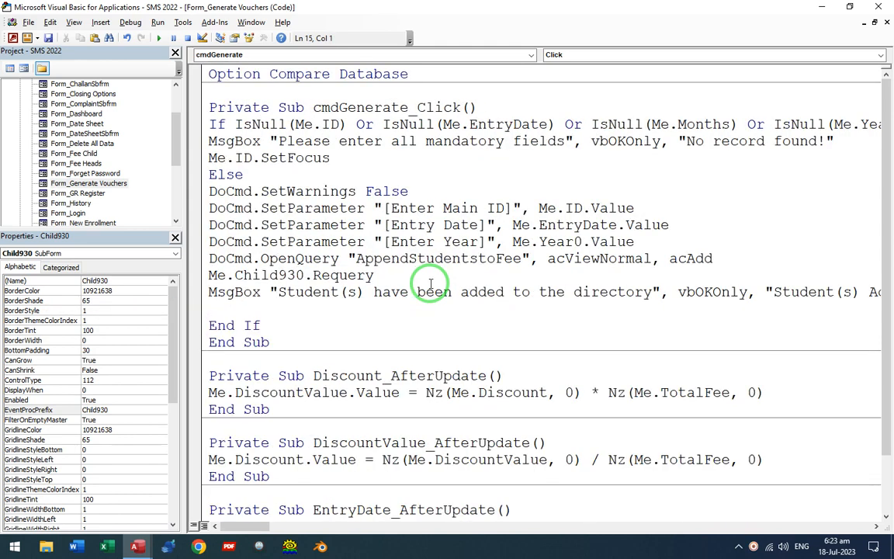
pyautogui.press('BackSpace')
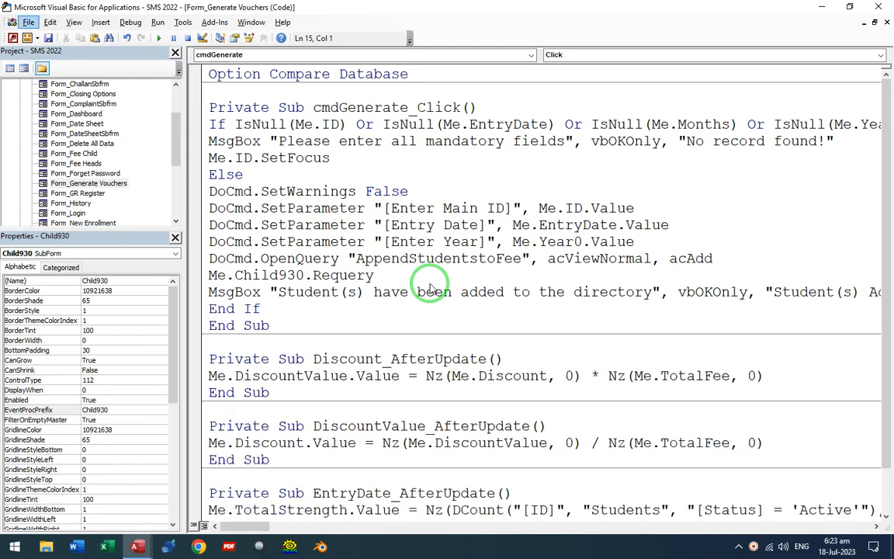
# Close the code editor, open the Generate Vouchers form in form view and test its Generate button.
pyautogui.click(389, 157)
pyautogui.click(880, 6)
pyautogui.press('F5')
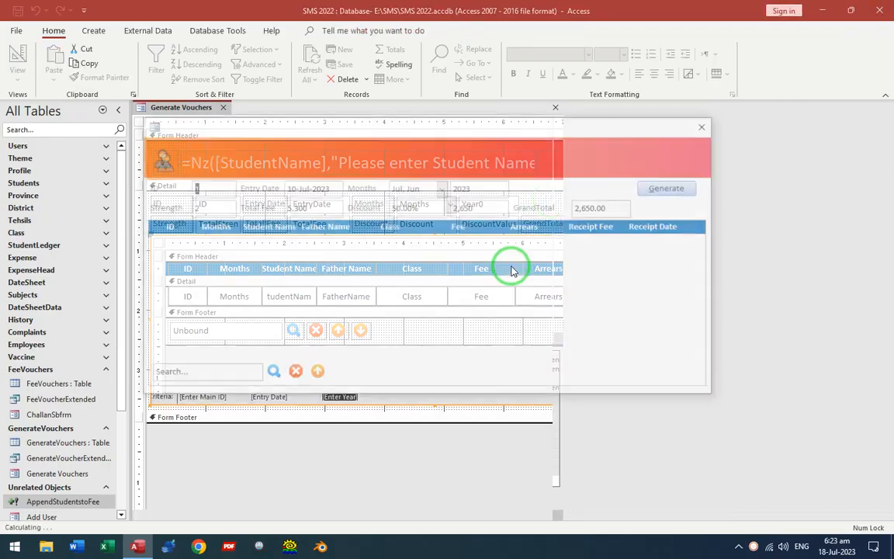
pyautogui.moveTo(398, 130); pyautogui.dragTo(391, 109)
pyautogui.click(644, 167)
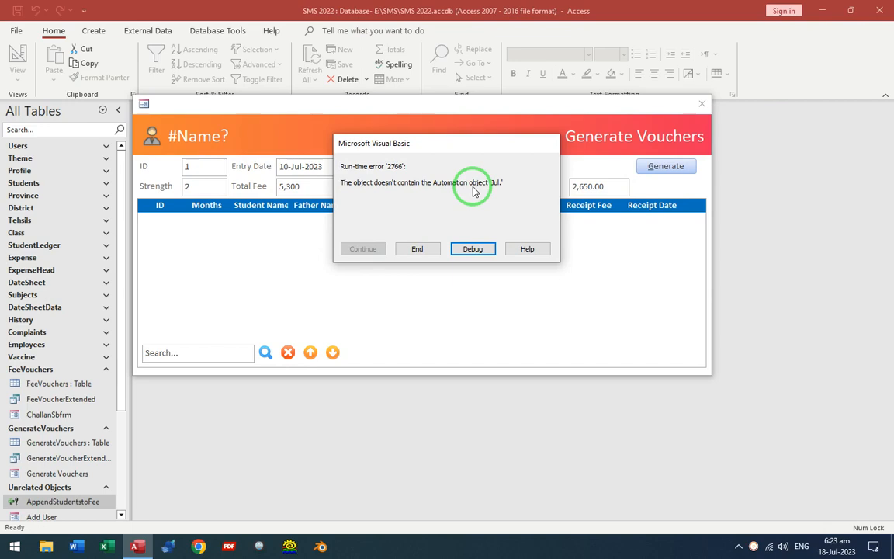
# Debug the run-time error to inspect the failing line of cmdGenerate_Click, and stop the debugger.
pyautogui.click(472, 249)
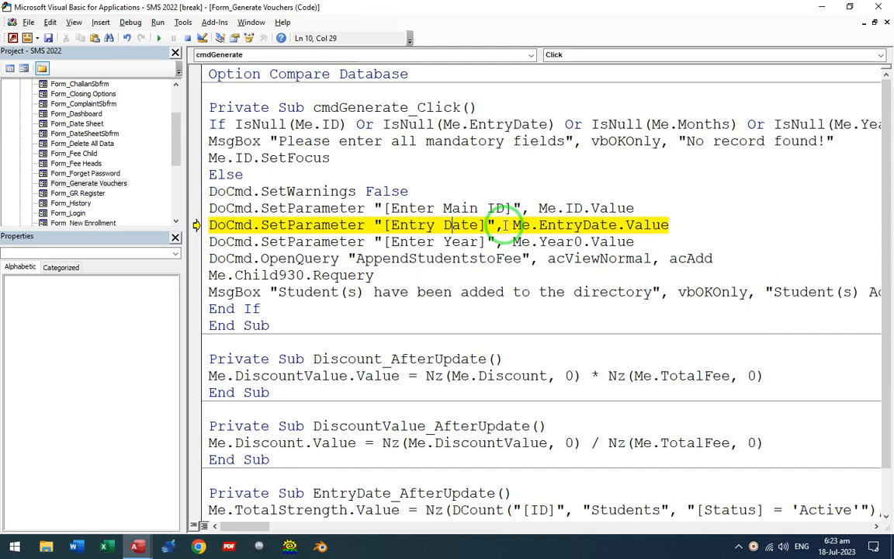
pyautogui.click(479, 225)
pyautogui.click(879, 7)
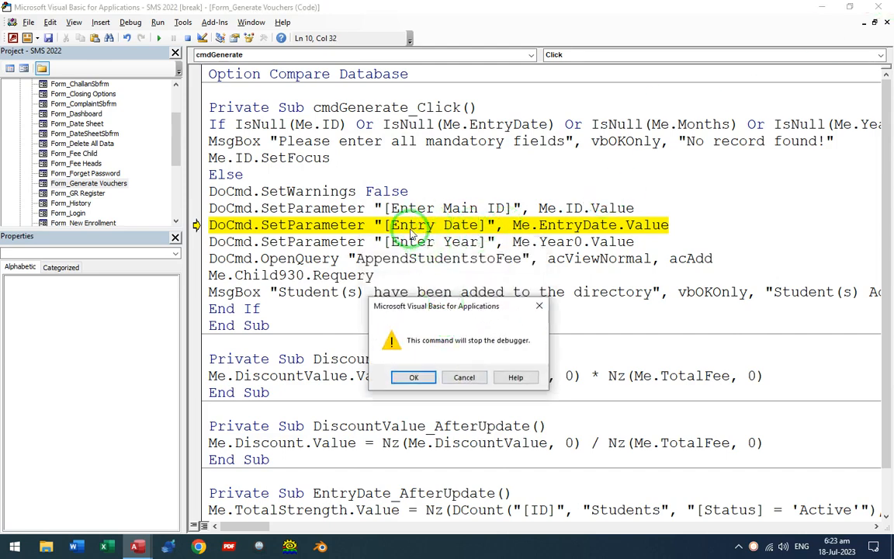
pyautogui.click(414, 378)
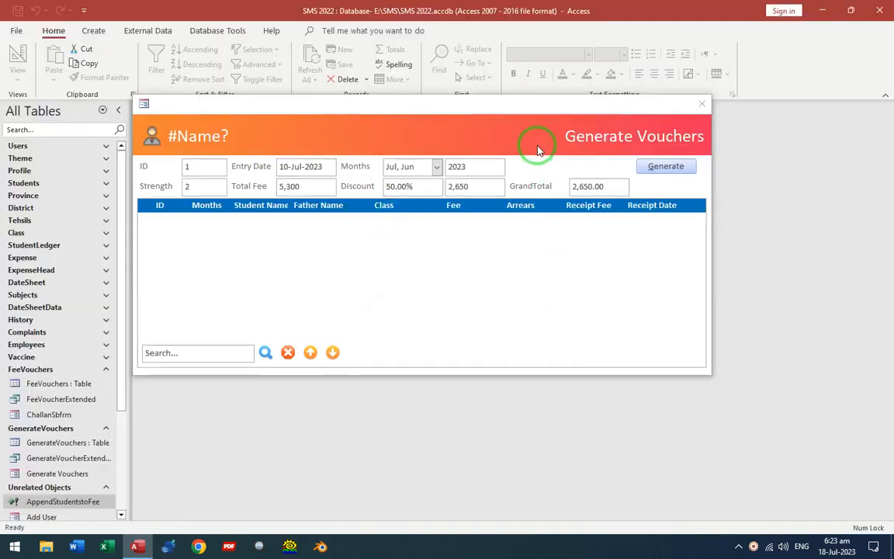
# Switch the Generate Vouchers form to design view and close it.
pyautogui.rightClick(539, 150)
pyautogui.click(570, 176)
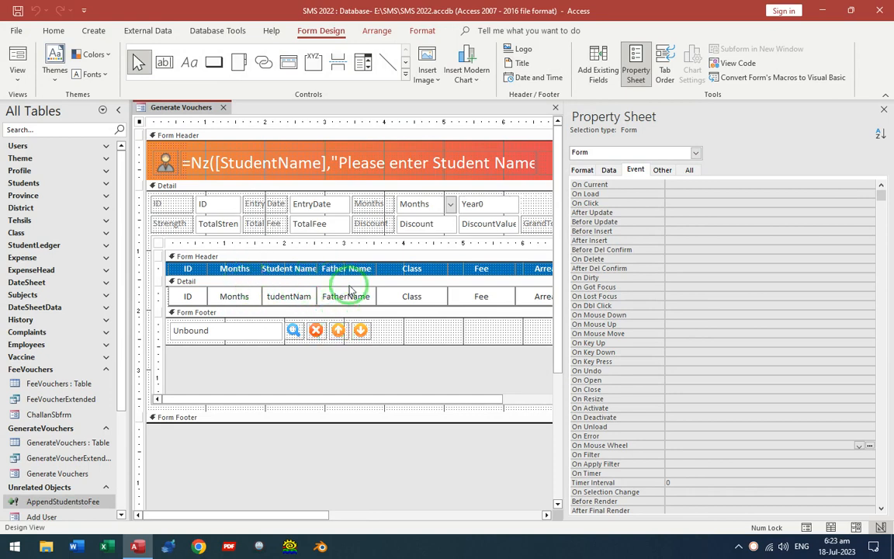
pyautogui.press('F4')
pyautogui.hotkey('ctrl', 'w')
# Open the FeeVouchers table in design view and check the EntryDate field's data type.
pyautogui.scroll(-2, 57, 345)
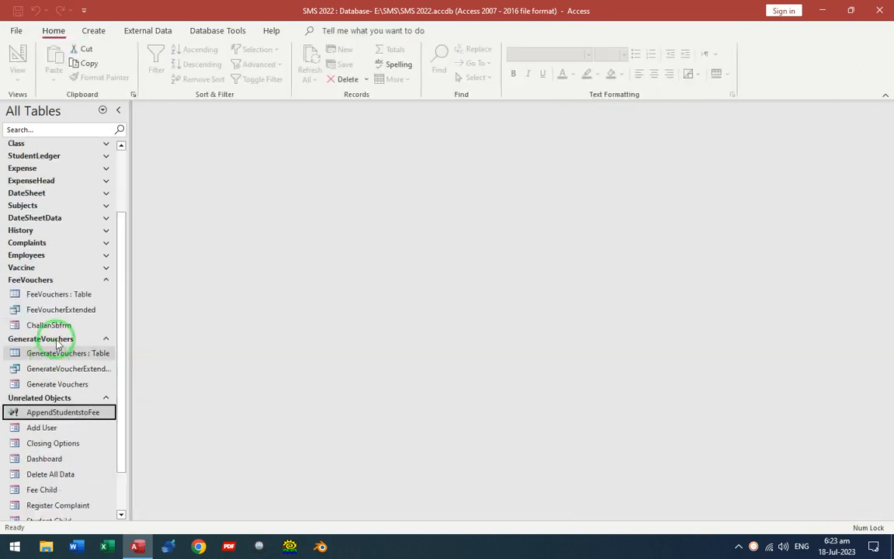
pyautogui.scroll(-1, 58, 345)
pyautogui.rightClick(63, 268)
pyautogui.press('d')
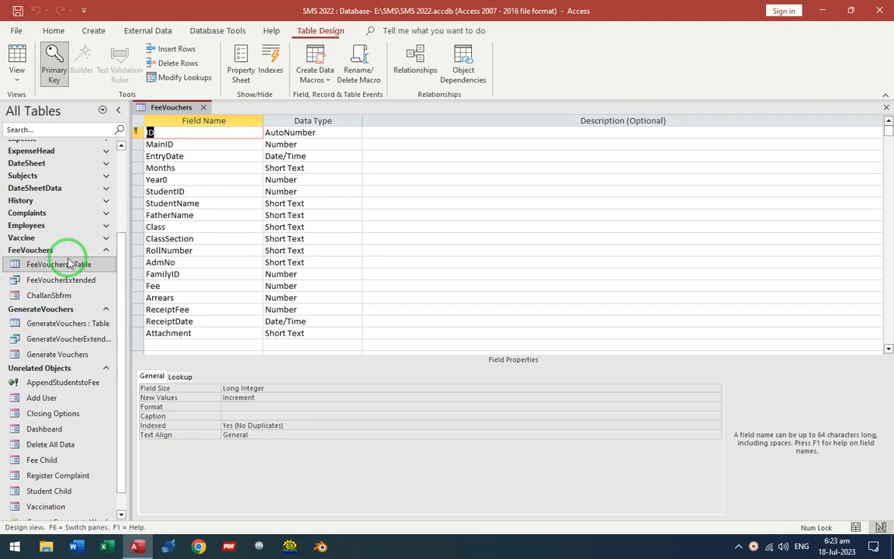
pyautogui.click(193, 156)
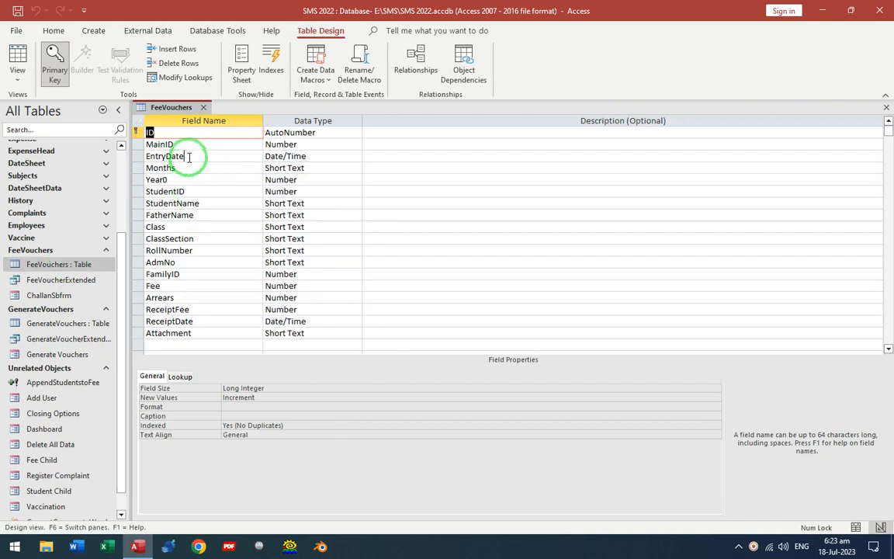
pyautogui.click(290, 157)
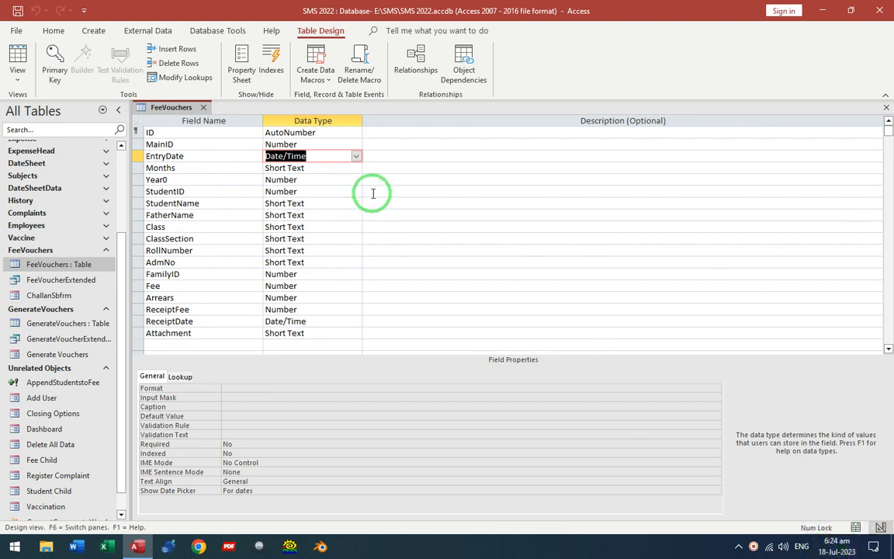
# Open the Region settings in Control Panel, set the Windows short date format to dd/MM/yyyy, apply it and close Control Panel.
pyautogui.press('super+d')
pyautogui.doubleClick(23, 281)
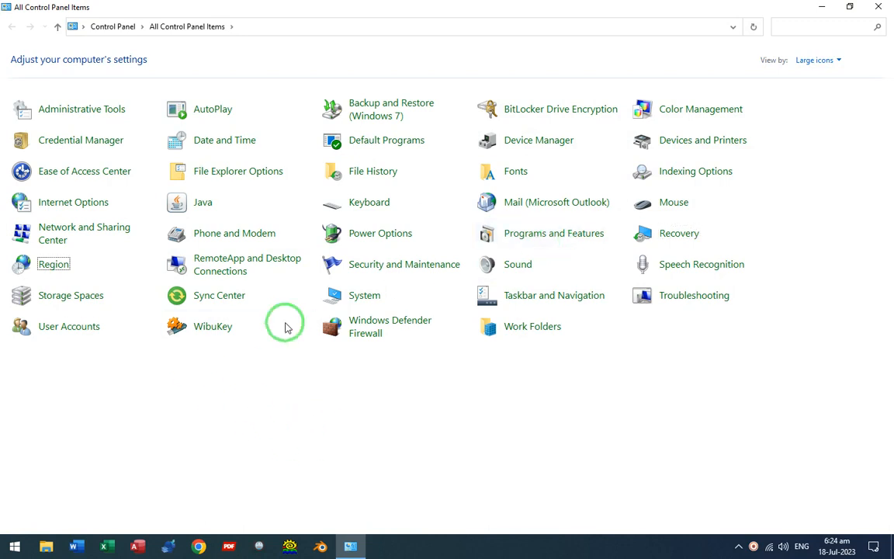
pyautogui.click(43, 265)
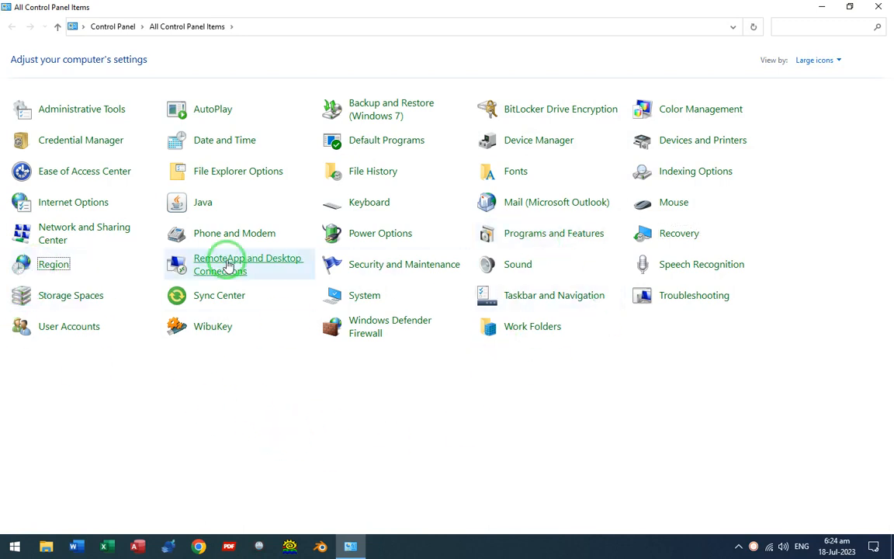
pyautogui.click(345, 429)
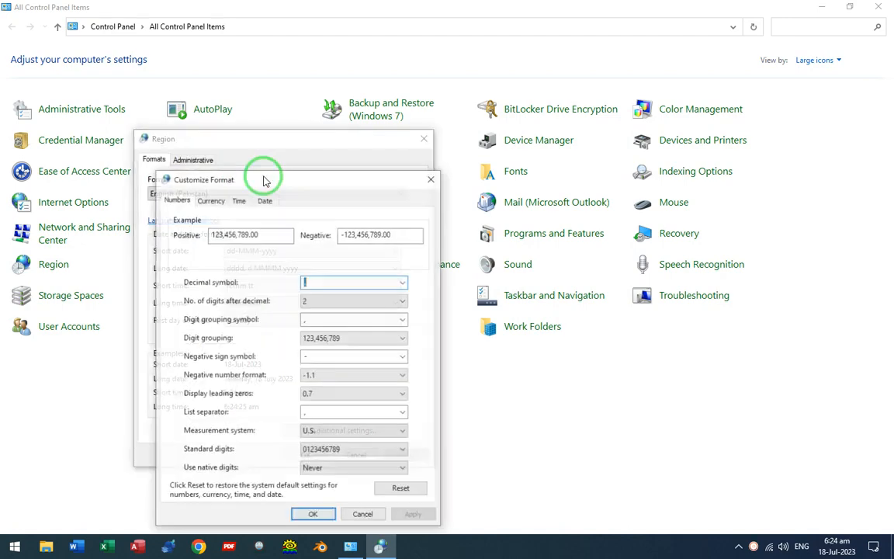
pyautogui.press('Escape')
pyautogui.click(291, 251)
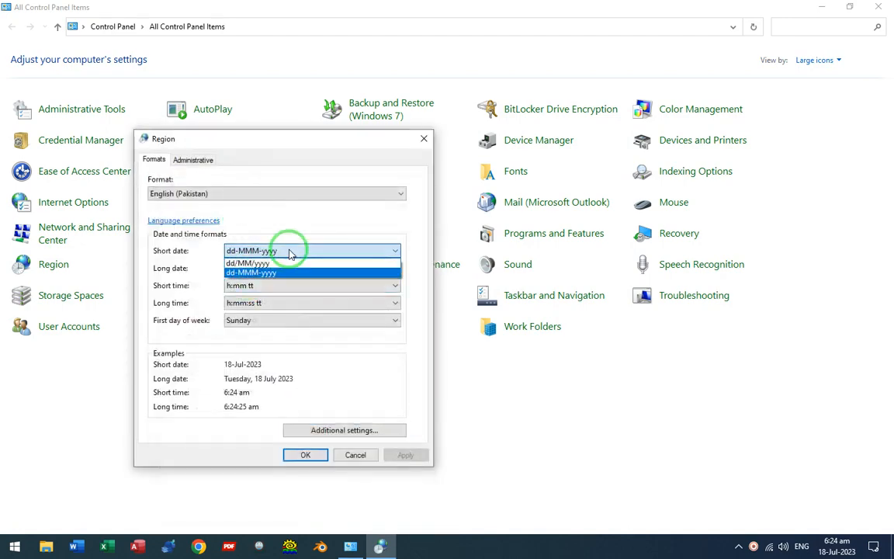
pyautogui.click(278, 262)
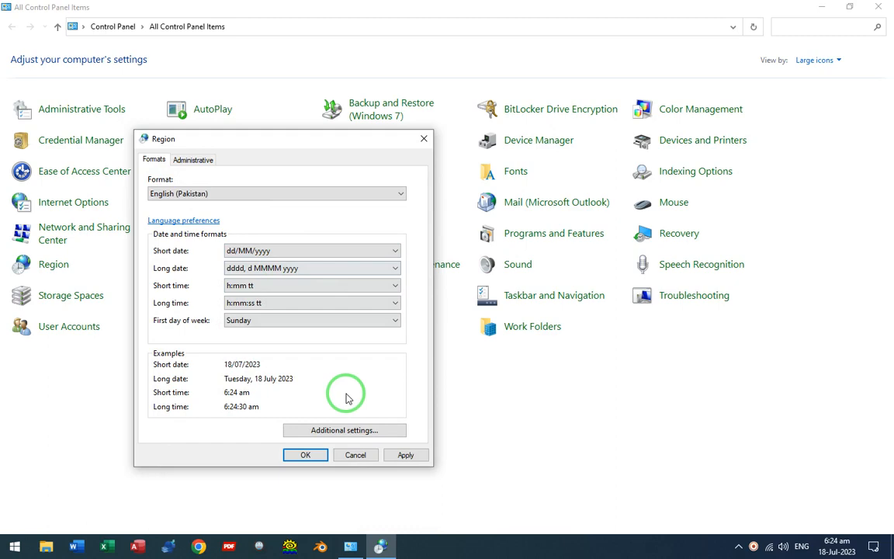
pyautogui.click(404, 455)
pyautogui.click(304, 455)
pyautogui.click(878, 7)
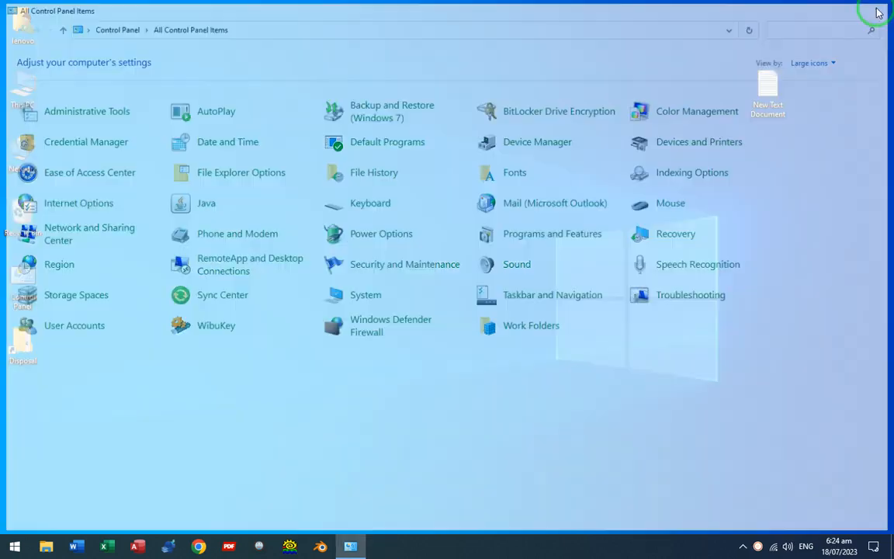
# Switch to Access and reopen the SMS 2022 database.
pyautogui.rightClick(198, 211)
pyautogui.click(224, 248)
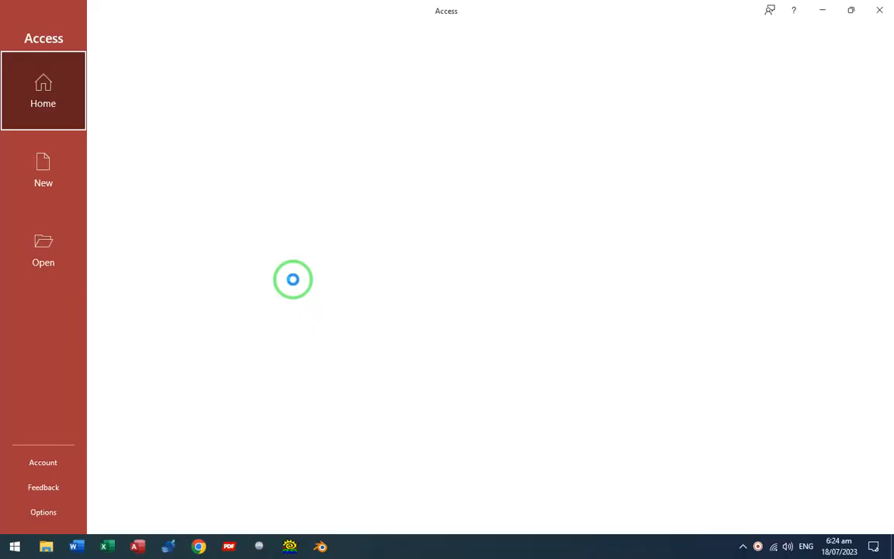
pyautogui.click(208, 292)
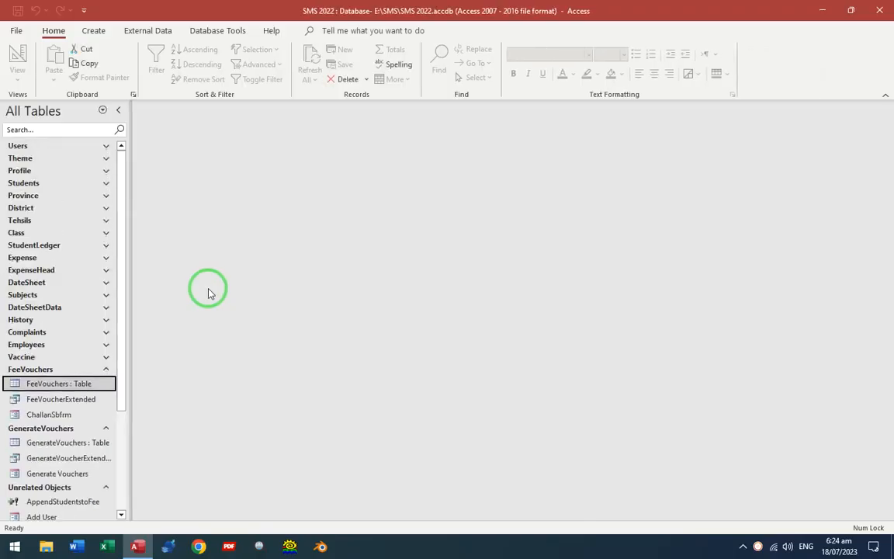
# Open the Generate Vouchers form and test its Generate button on the record with ID 1.
pyautogui.scroll(-2, 70, 388)
pyautogui.scroll(-1, 80, 356)
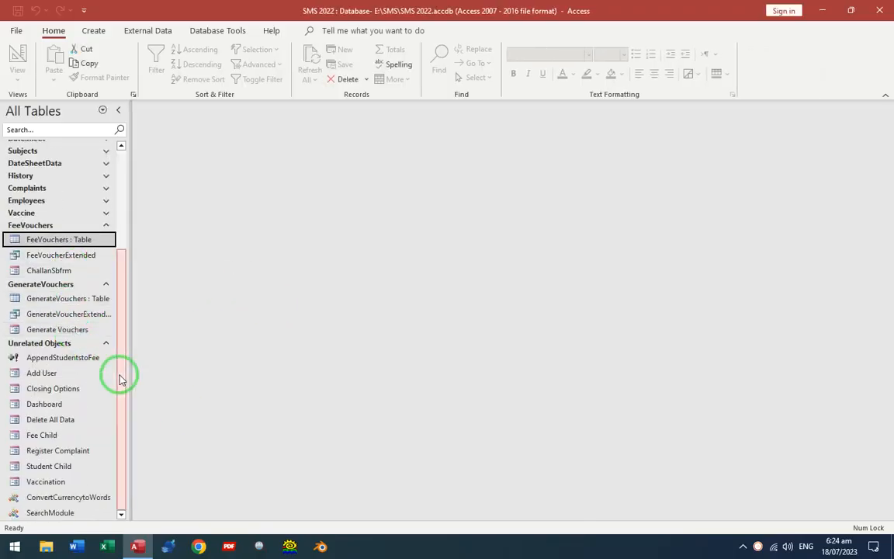
pyautogui.doubleClick(68, 327)
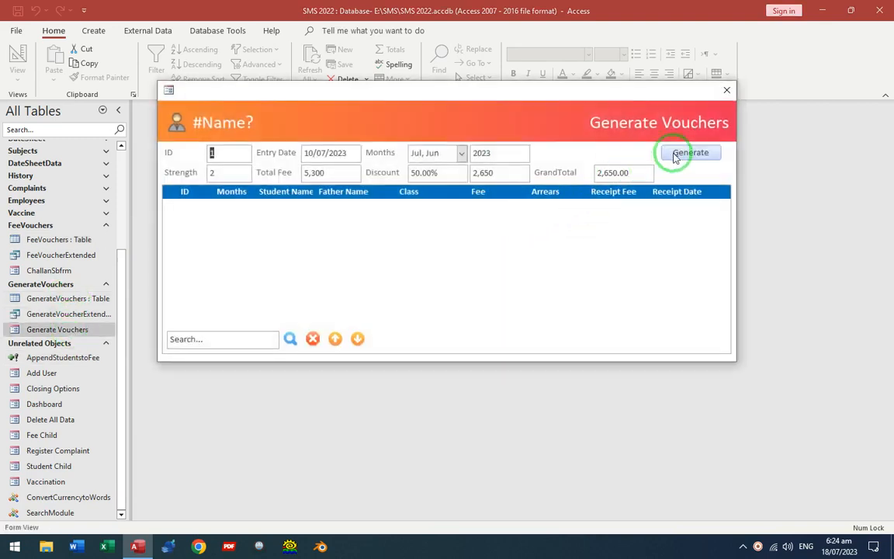
pyautogui.click(689, 153)
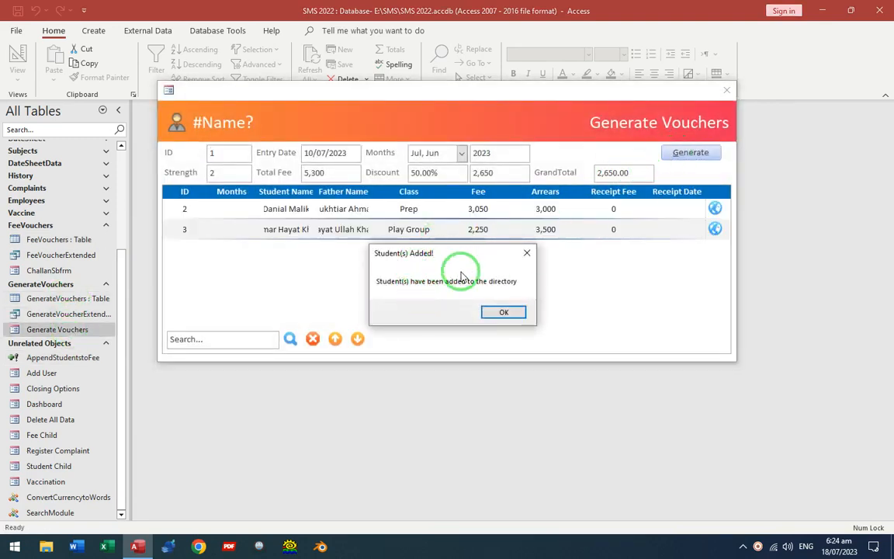
pyautogui.click(506, 312)
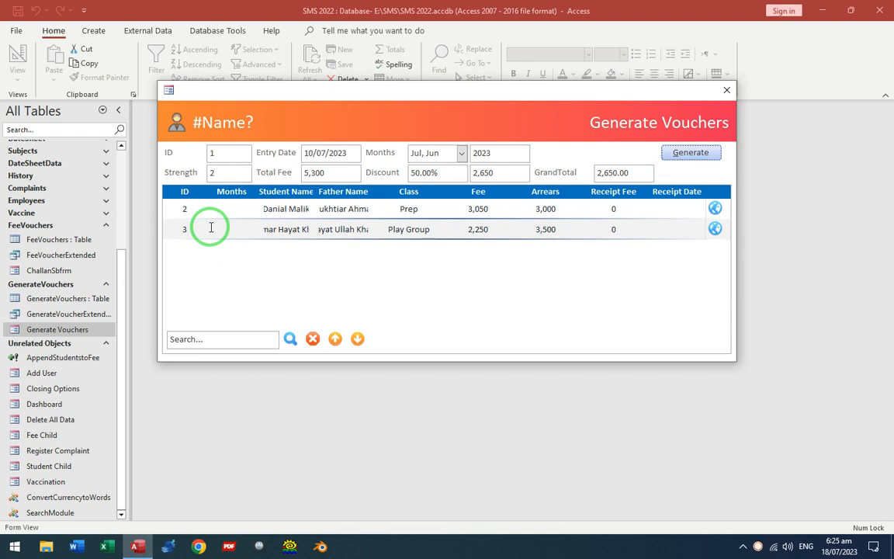
# Generate vouchers three more times for the same record and check the subform for duplicate student entries.
pyautogui.click(693, 154)
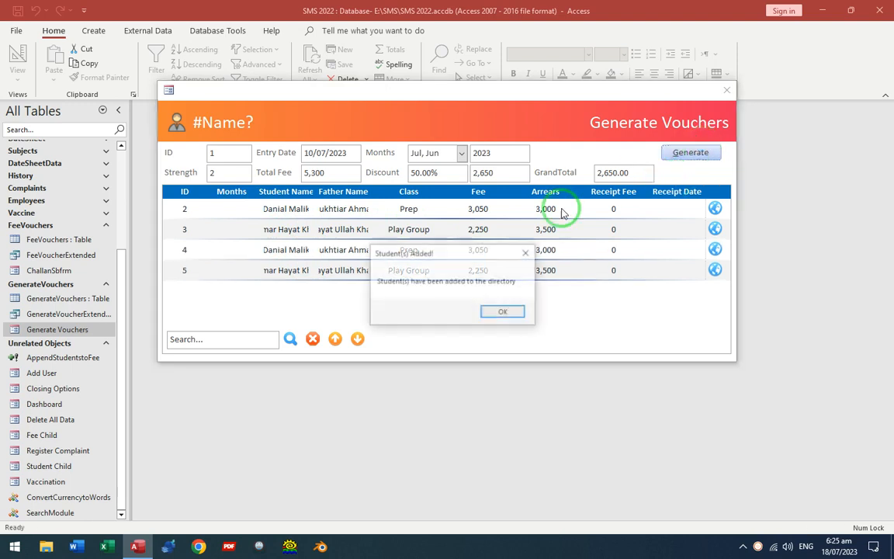
pyautogui.click(503, 311)
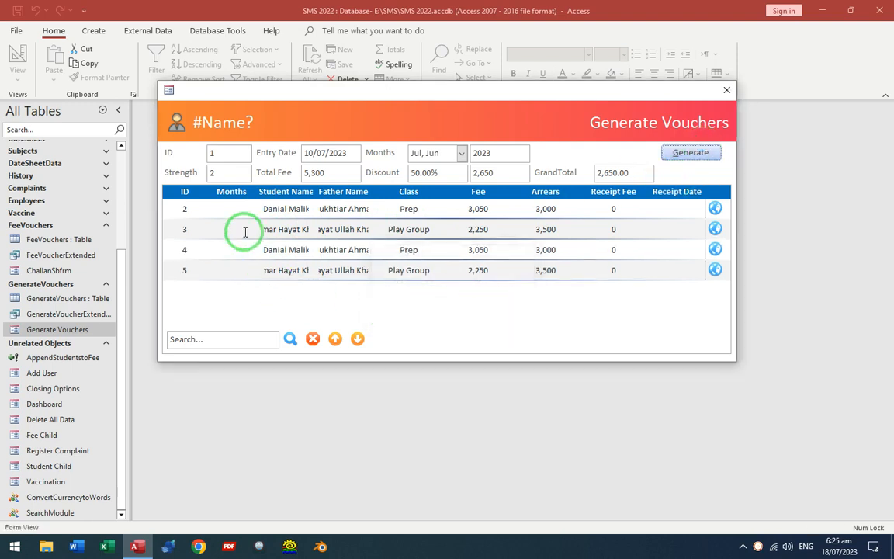
pyautogui.click(680, 158)
pyautogui.click(505, 311)
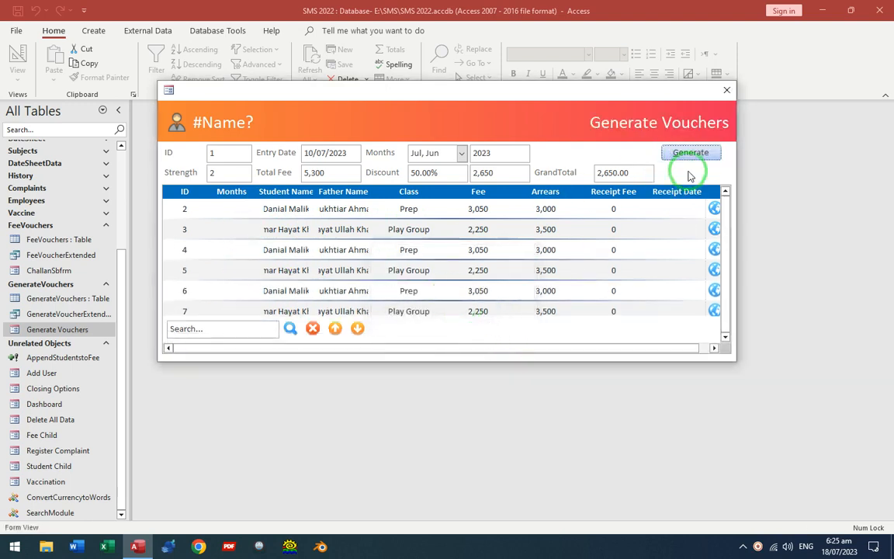
pyautogui.click(690, 164)
pyautogui.click(507, 313)
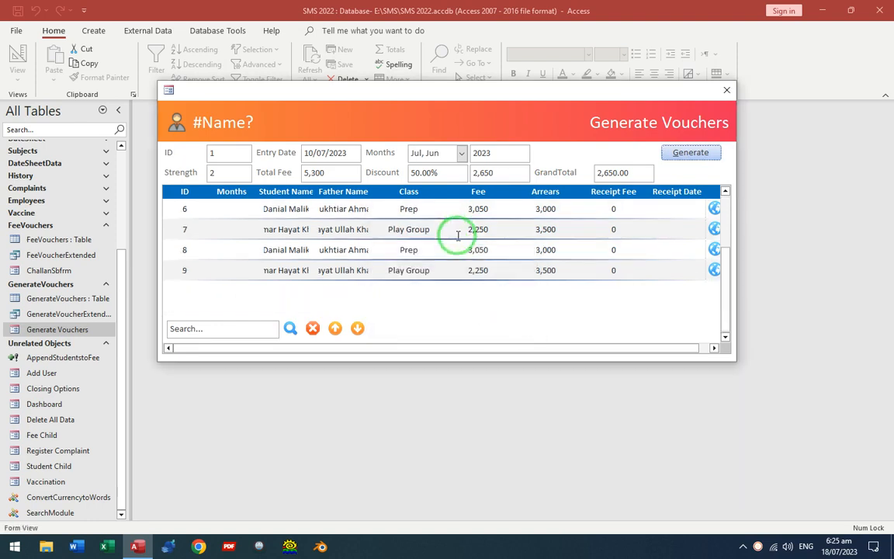
pyautogui.scroll(2, 458, 235)
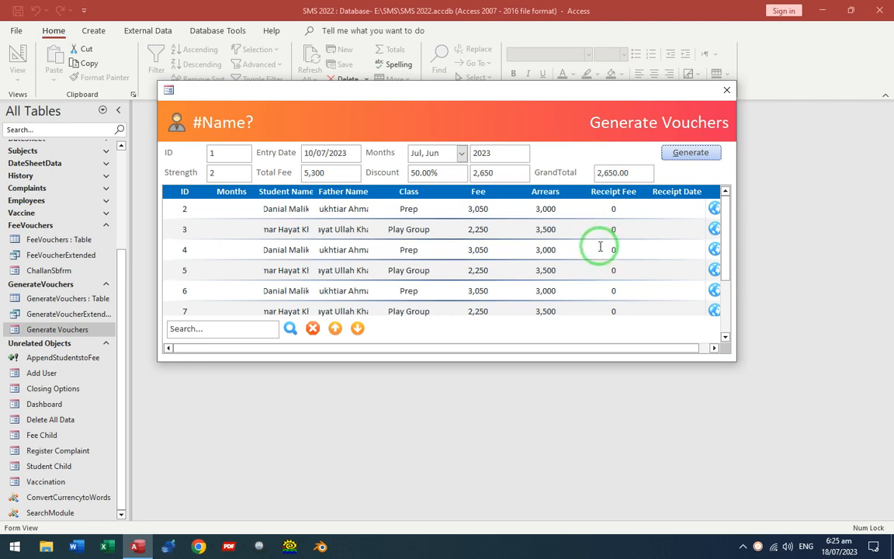
# Close the form, add a Short Text field named Status to the GenerateVouchers table in design view, and save and close the table.
pyautogui.click(727, 90)
pyautogui.rightClick(42, 298)
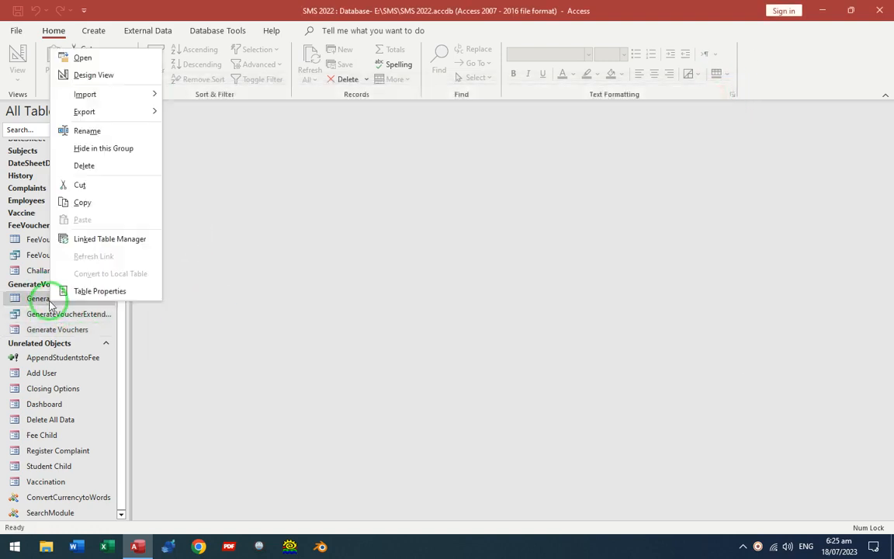
pyautogui.click(104, 76)
pyautogui.click(159, 226)
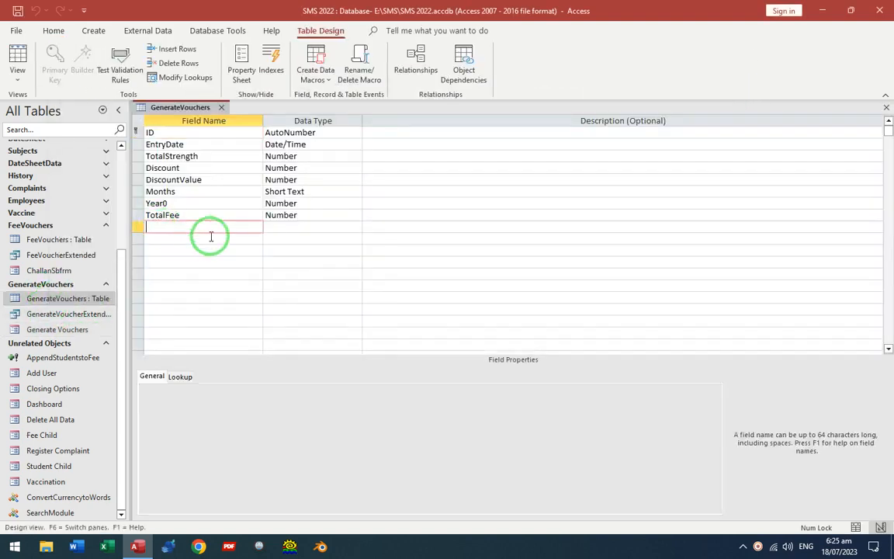
pyautogui.write('Status')
pyautogui.press('Tab')
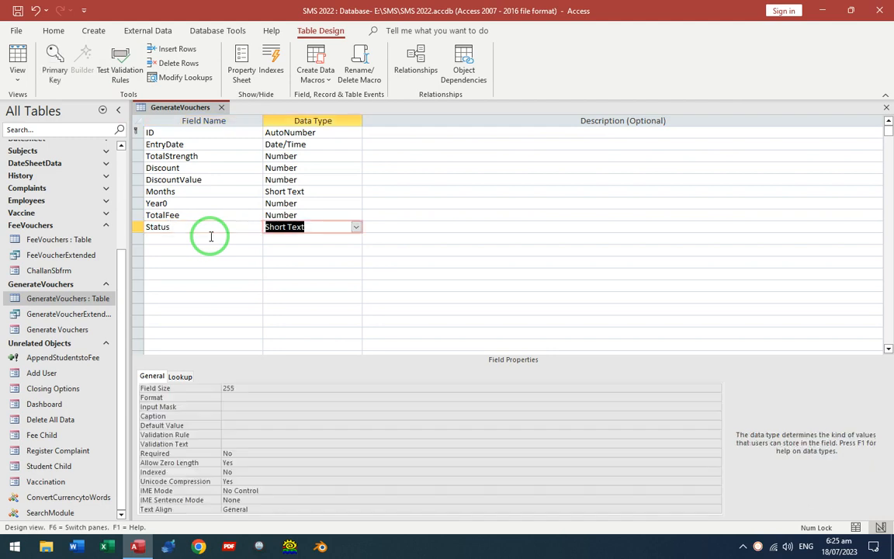
pyautogui.moveTo(181, 227); pyautogui.dragTo(118, 231)
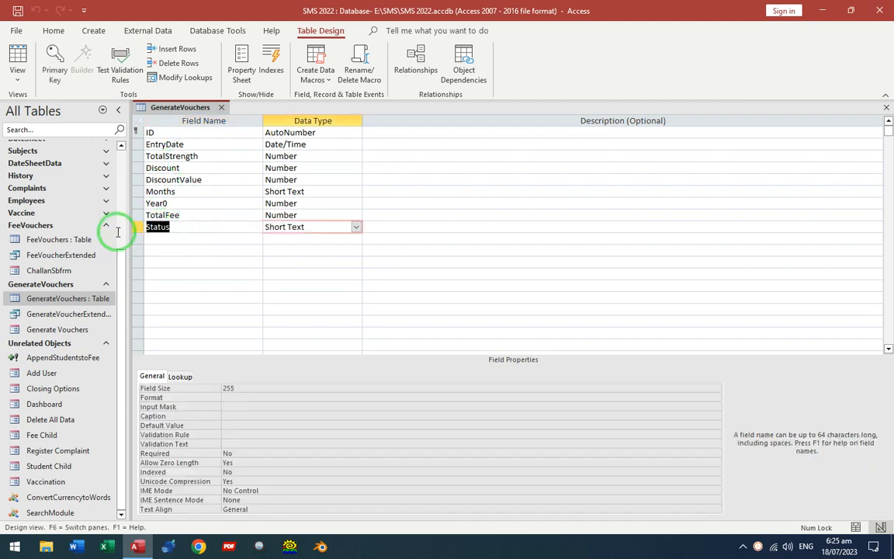
pyautogui.hotkey('ctrl', 'w')
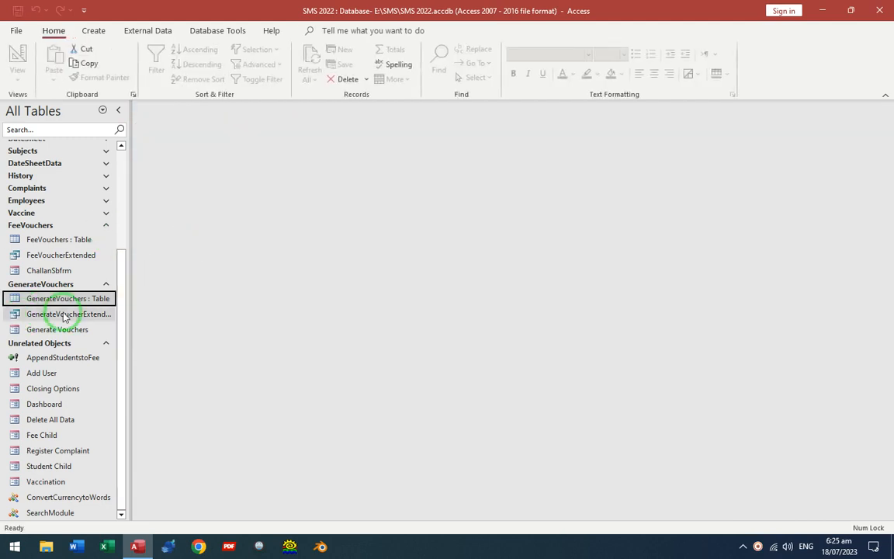
# Delete all records from the FeeVouchers table and close it.
pyautogui.doubleClick(61, 247)
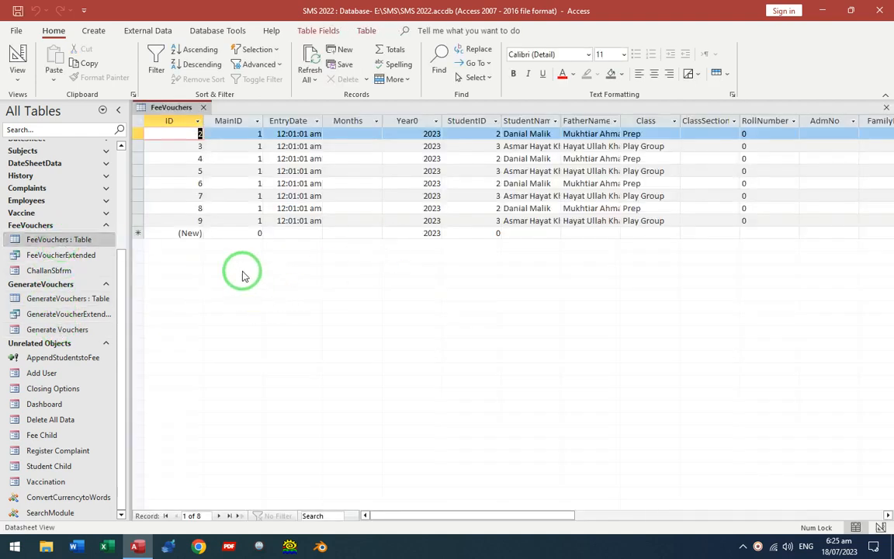
pyautogui.hotkey('ctrl', 'a')
pyautogui.press('Delete')
pyautogui.hotkey('ctrl', 'w')
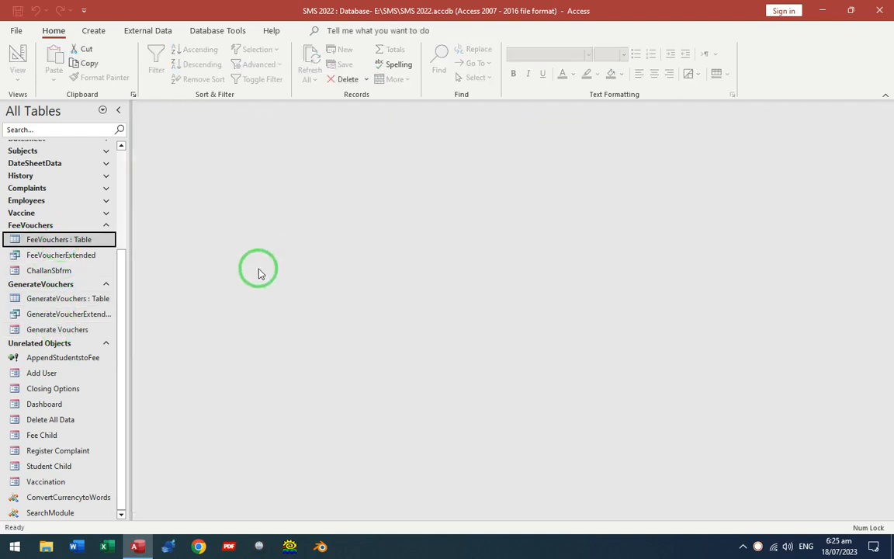
# In the Generate Vouchers form's design view, move Strength beside Year0 and shift Total Fee, Discount, DiscountValue and GrandTotal together along the second row.
pyautogui.click(91, 329)
pyautogui.hotkey('ctrl', 'Return')
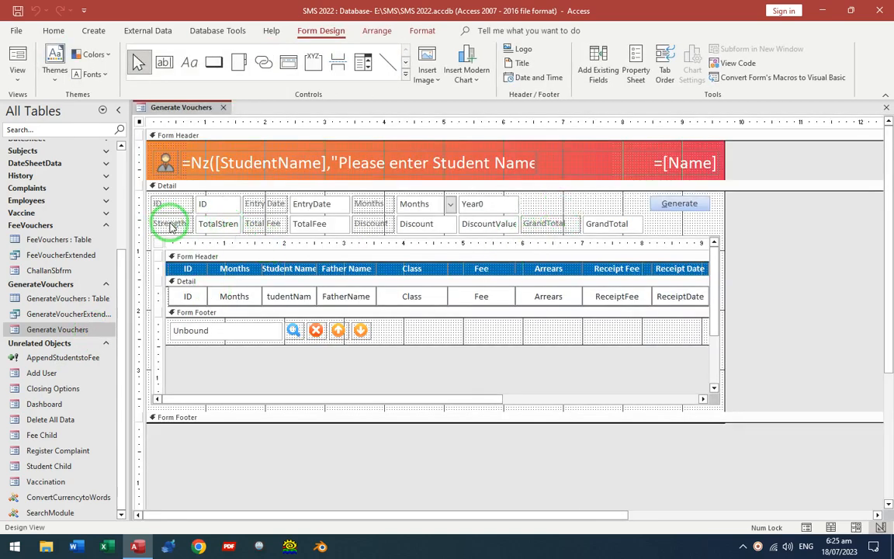
pyautogui.moveTo(156, 221); pyautogui.dragTo(565, 200)
pyautogui.moveTo(269, 235); pyautogui.dragTo(178, 223)
pyautogui.moveTo(273, 231); pyautogui.dragTo(271, 229)
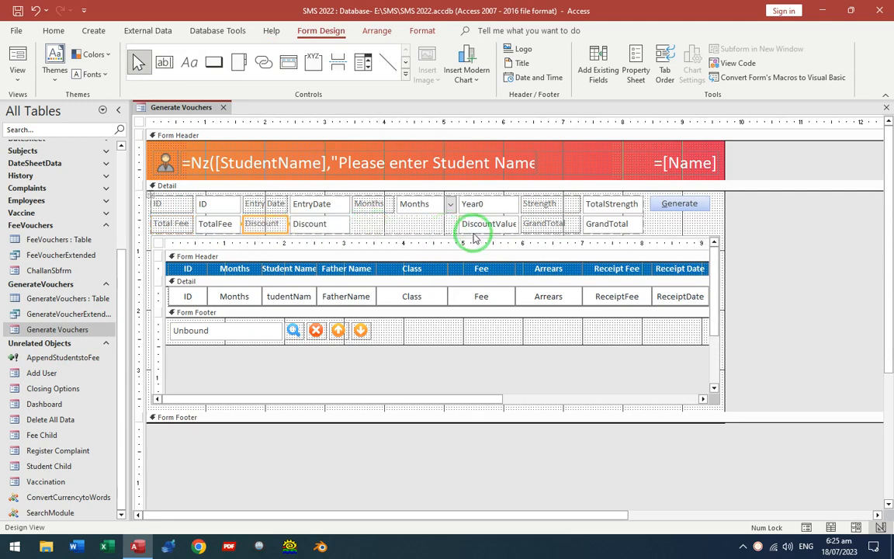
pyautogui.moveTo(473, 230); pyautogui.dragTo(379, 231)
pyautogui.moveTo(538, 227); pyautogui.dragTo(423, 224)
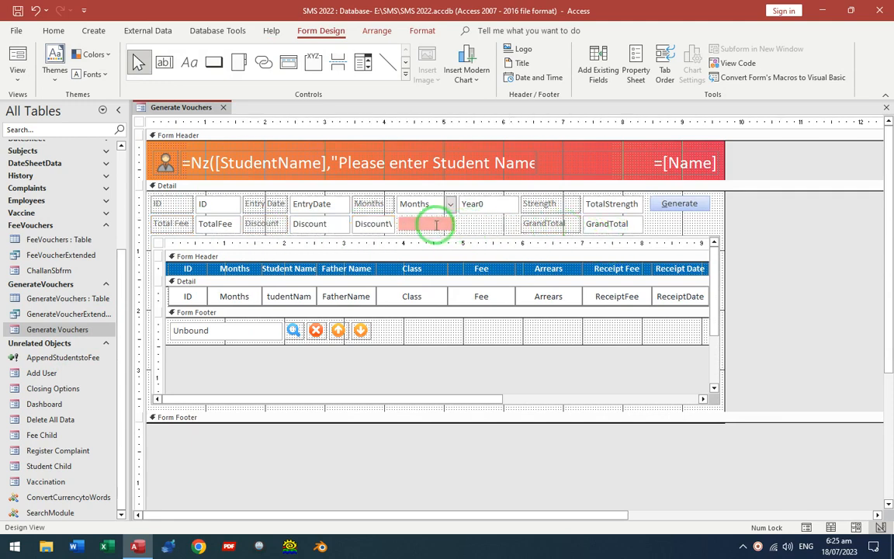
# Add the Status field from the field list to the form's second row, beside GrandTotal, and close the list.
pyautogui.click(597, 70)
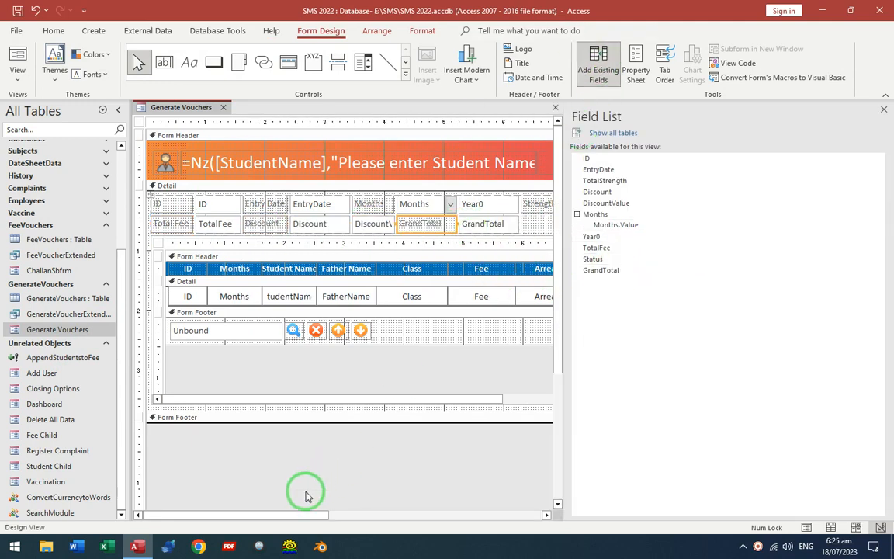
pyautogui.moveTo(296, 514); pyautogui.dragTo(346, 514)
pyautogui.moveTo(593, 261); pyautogui.dragTo(482, 222)
pyautogui.hotkey('alt', 'F8')
pyautogui.click(706, 239)
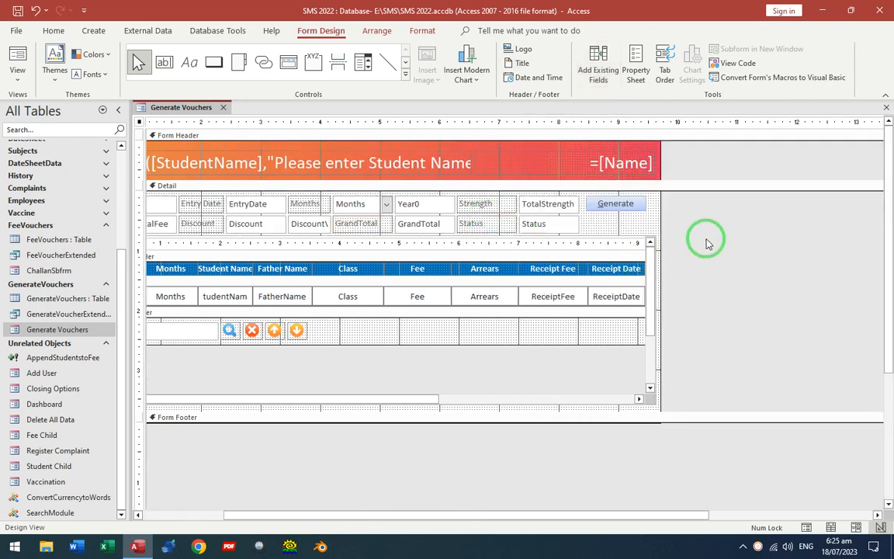
# Set the Status text box's Locked property to Yes and close the property sheet.
pyautogui.doubleClick(564, 226)
pyautogui.click(690, 170)
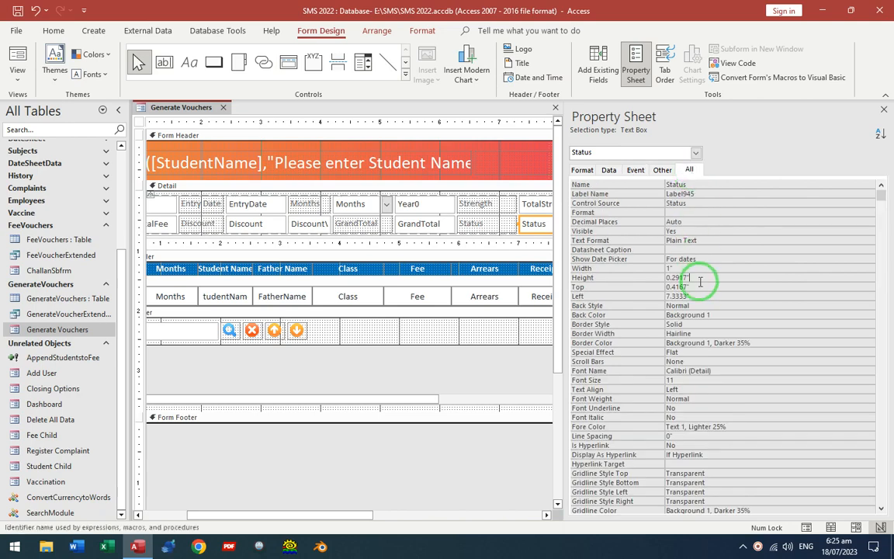
pyautogui.scroll(-10, 695, 279)
pyautogui.doubleClick(659, 352)
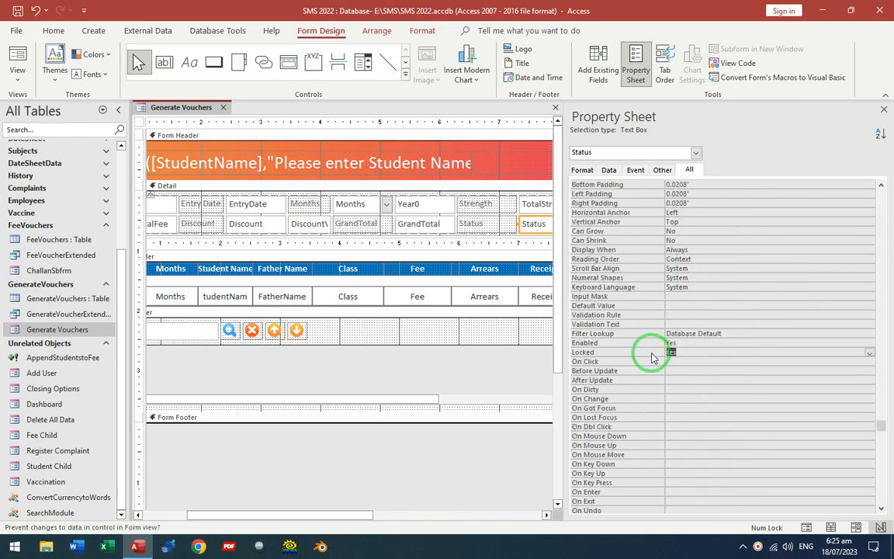
pyautogui.press('F4')
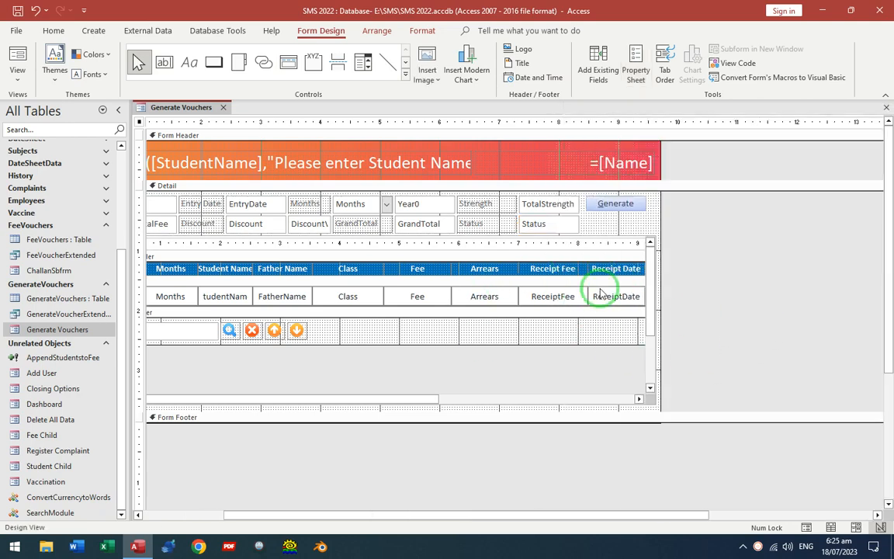
# In the Generate button's click code, add an Else branch with a nested condition checking whether Me.Status.Value equals "Students Added".
pyautogui.doubleClick(614, 200)
pyautogui.click(635, 170)
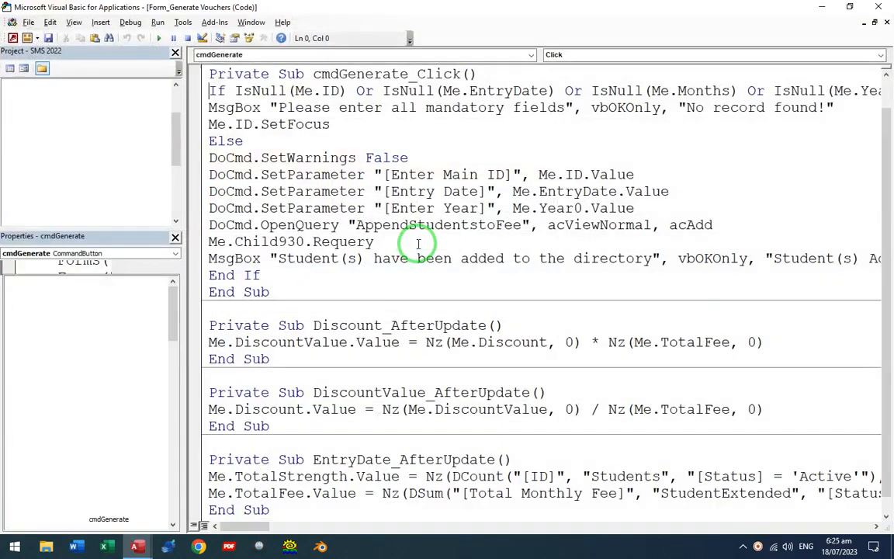
pyautogui.moveTo(236, 91); pyautogui.dragTo(375, 123)
pyautogui.click(343, 128)
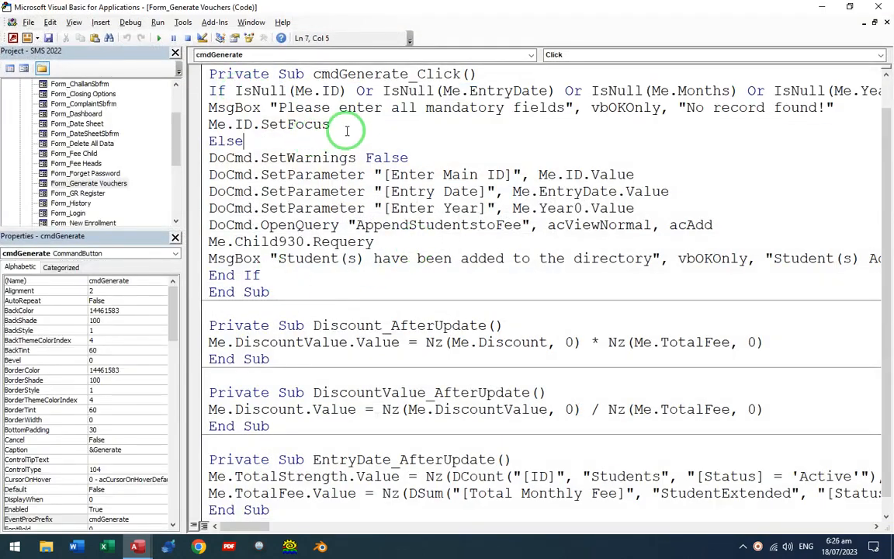
pyautogui.press('Return')
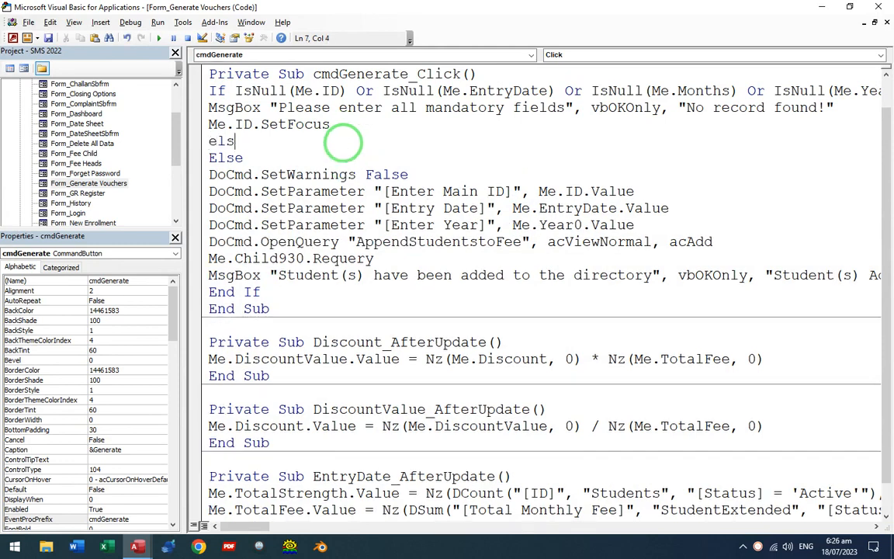
pyautogui.write('else')
pyautogui.press('Return')
pyautogui.write('If Me.Status.val')
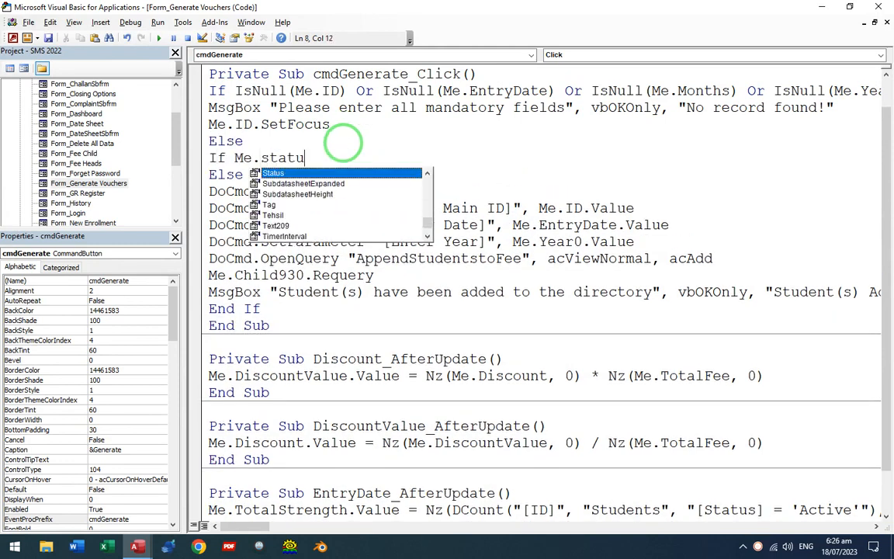
pyautogui.write('ue =')
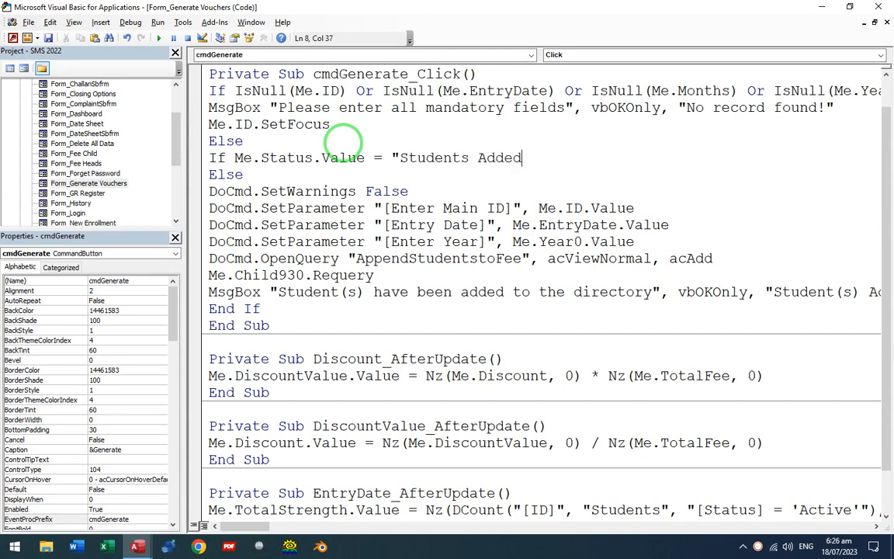
pyautogui.write('"Students Added" then')
pyautogui.press('Return')
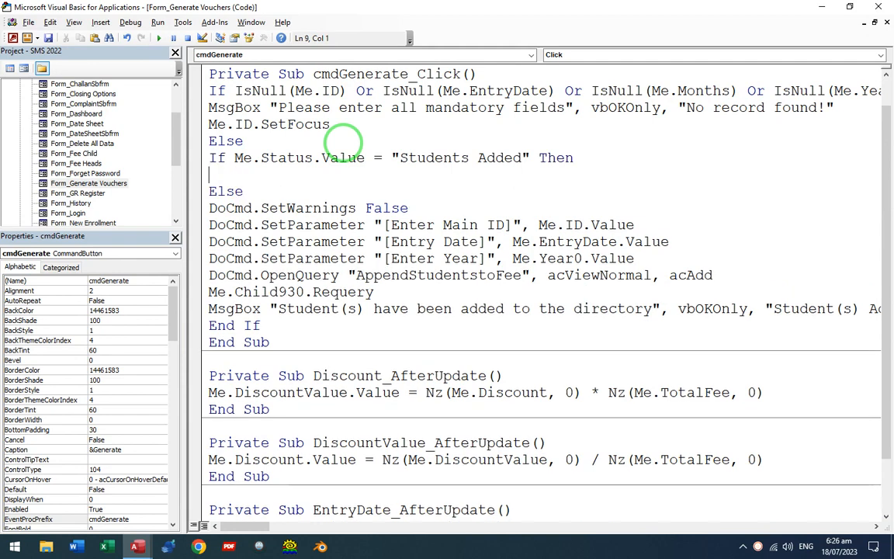
# Under that condition, add an OK-only message "Student(s) have already been adeed to the directory" titled "Already Added!" and remove the extra blank line.
pyautogui.write('msgbox')
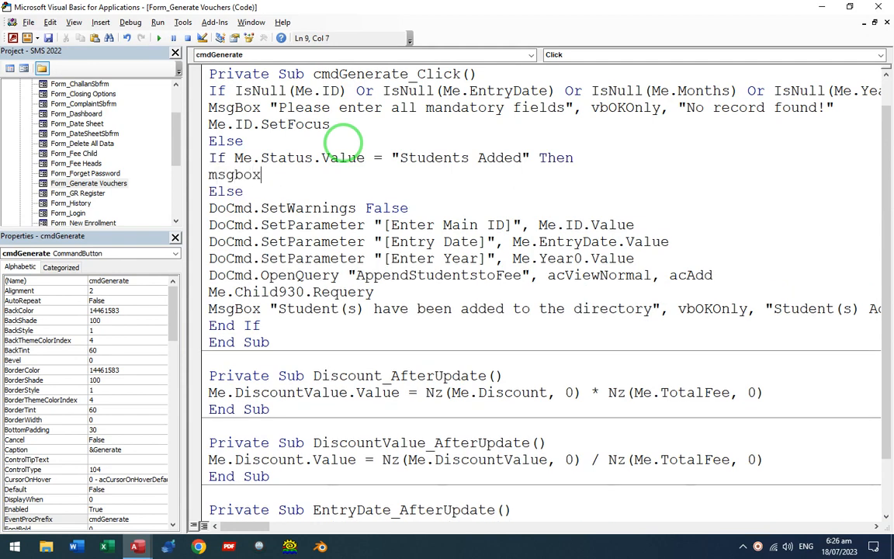
pyautogui.write(' "')
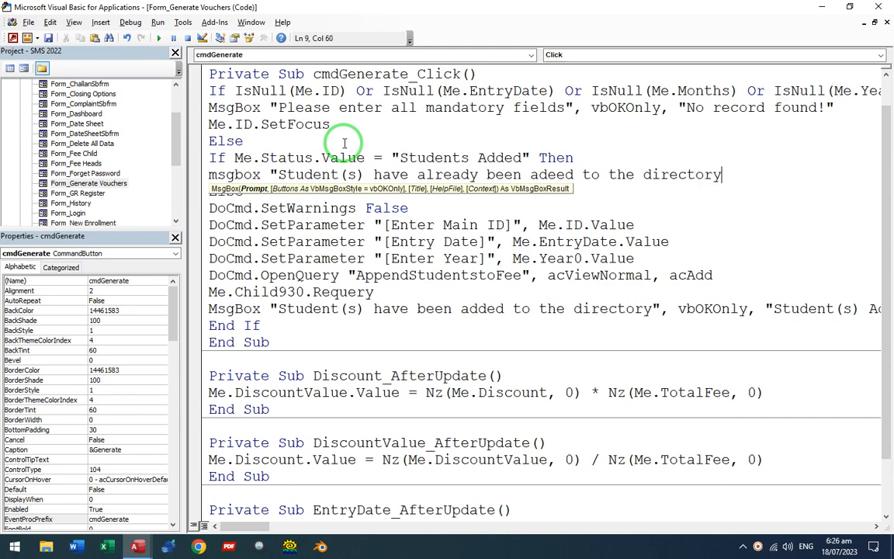
pyautogui.write('",vbOKOnly,"')
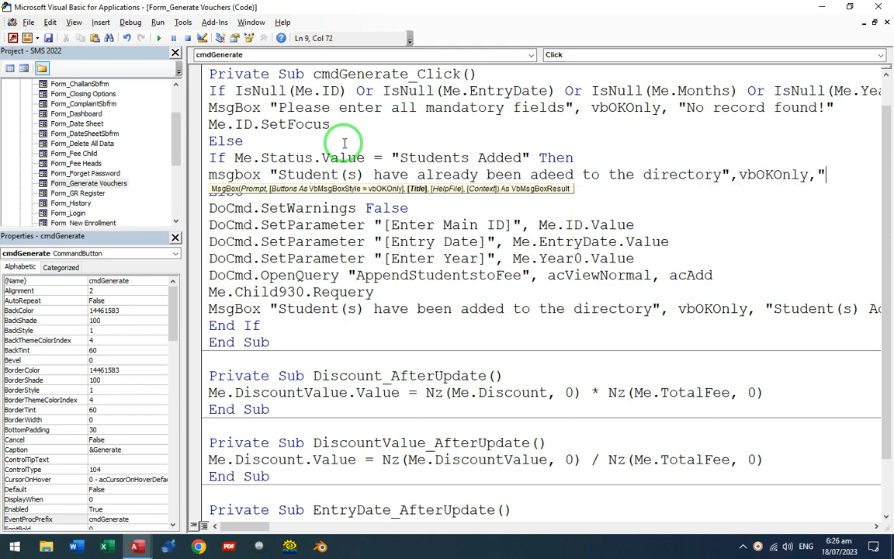
pyautogui.write('Already Added!')
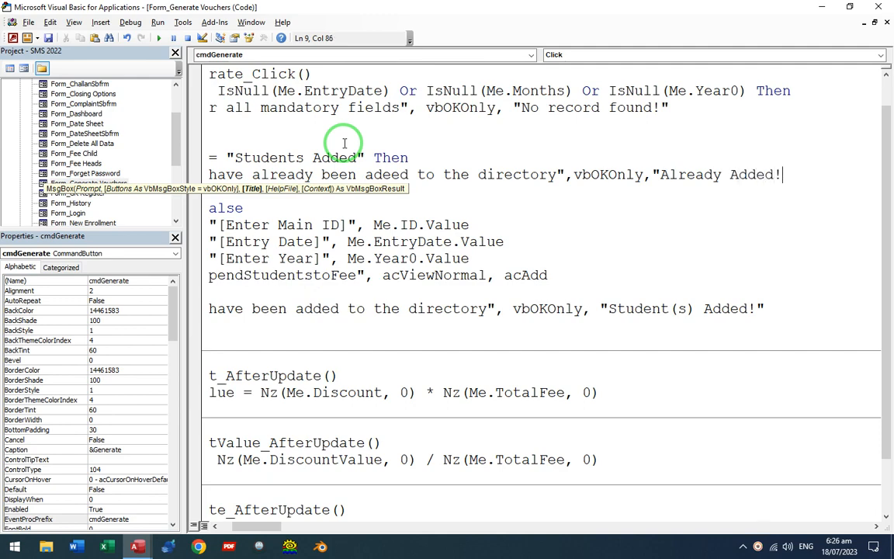
pyautogui.press('Return')
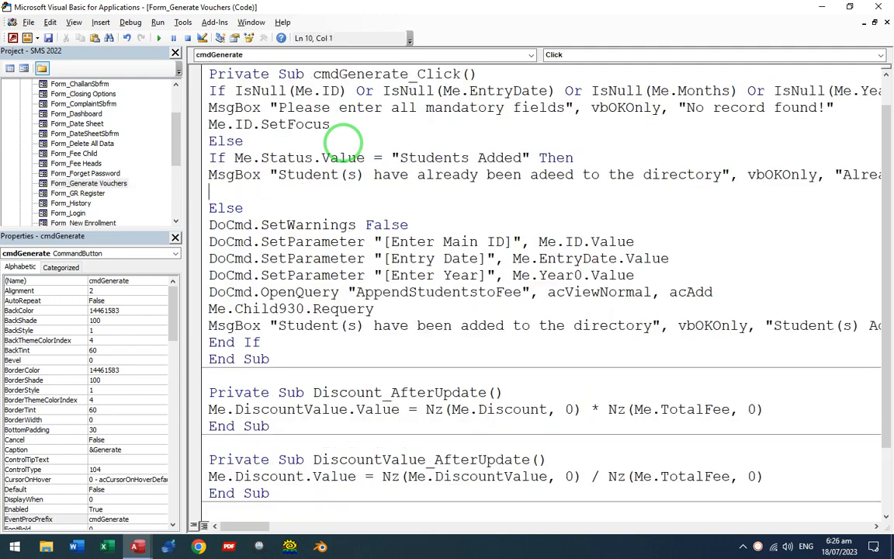
pyautogui.press('Delete')
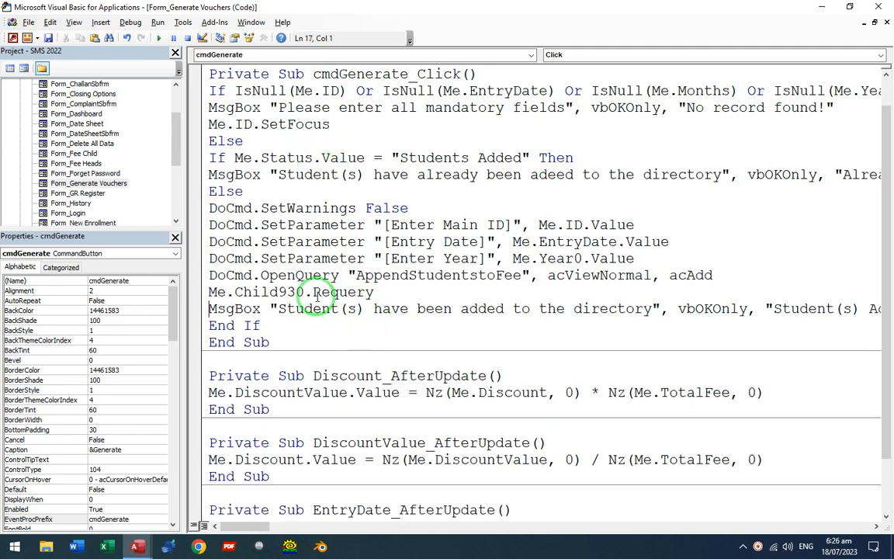
# After the message confirming the added students, add a line setting Me.Status.Value to "Students Added".
pyautogui.moveTo(312, 292); pyautogui.dragTo(663, 308)
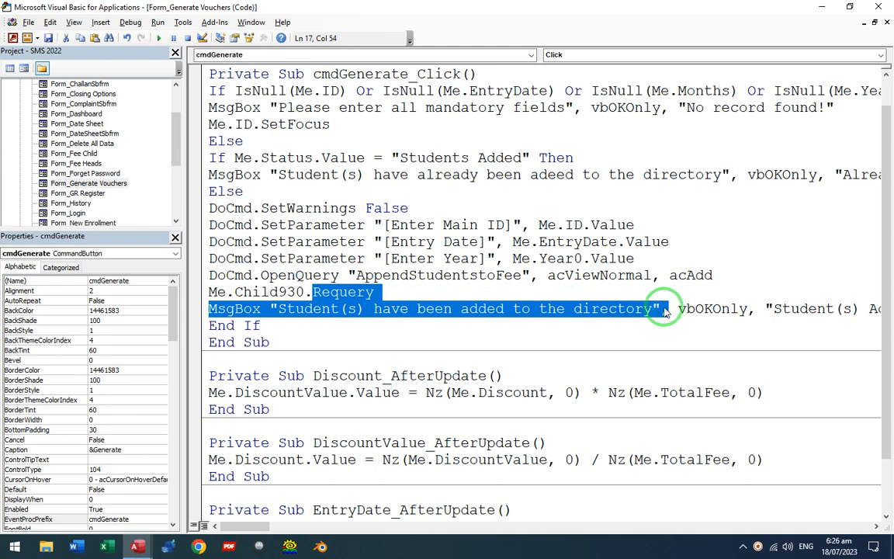
pyautogui.click(475, 295)
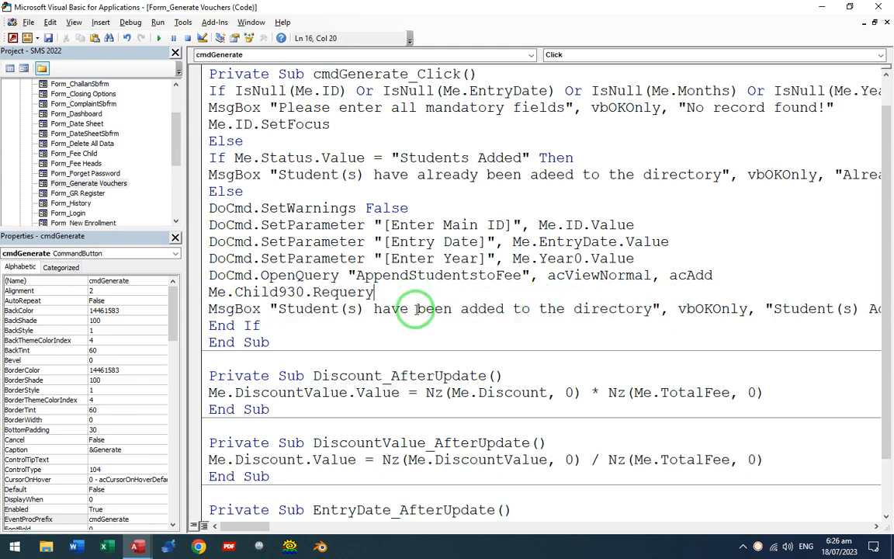
pyautogui.press('Down')
pyautogui.press('End')
pyautogui.press('Return')
pyautogui.write('Me.st')
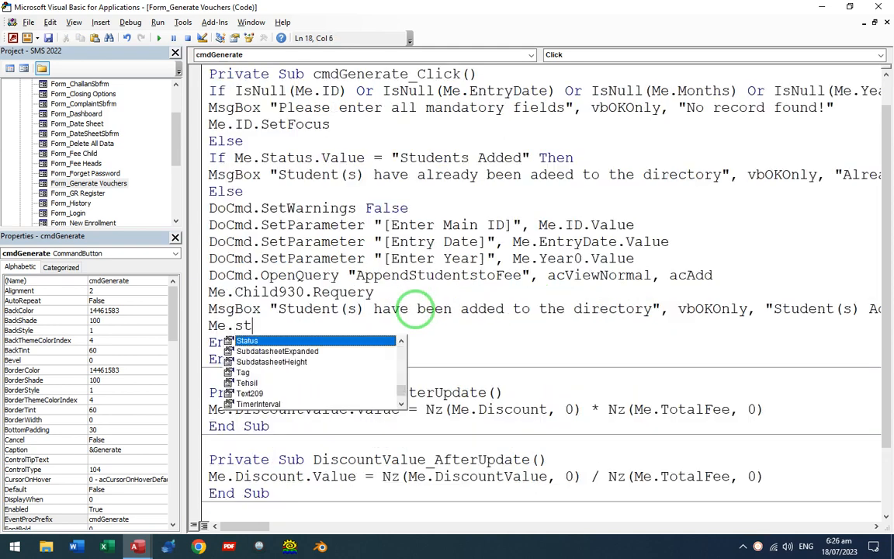
pyautogui.write('atus.Value =')
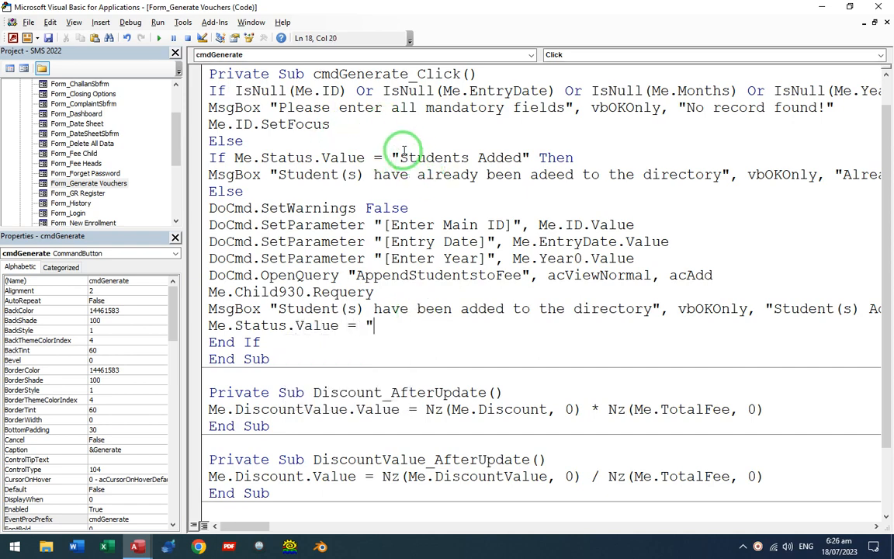
pyautogui.moveTo(399, 158); pyautogui.dragTo(530, 158)
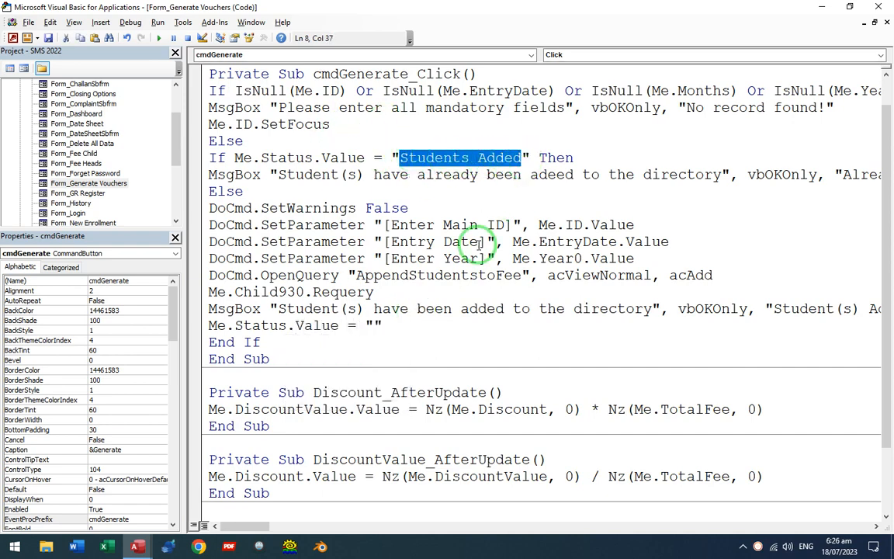
pyautogui.hotkey('ctrl', 'c')
pyautogui.click(373, 326)
pyautogui.hotkey('ctrl', 'v')
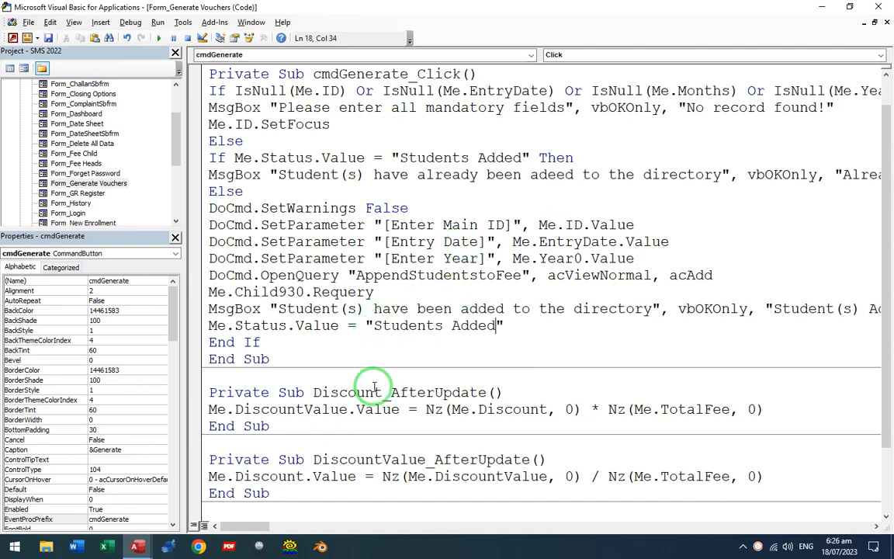
# Close the nested condition with a second End If, save the code and review the status check.
pyautogui.press('Return')
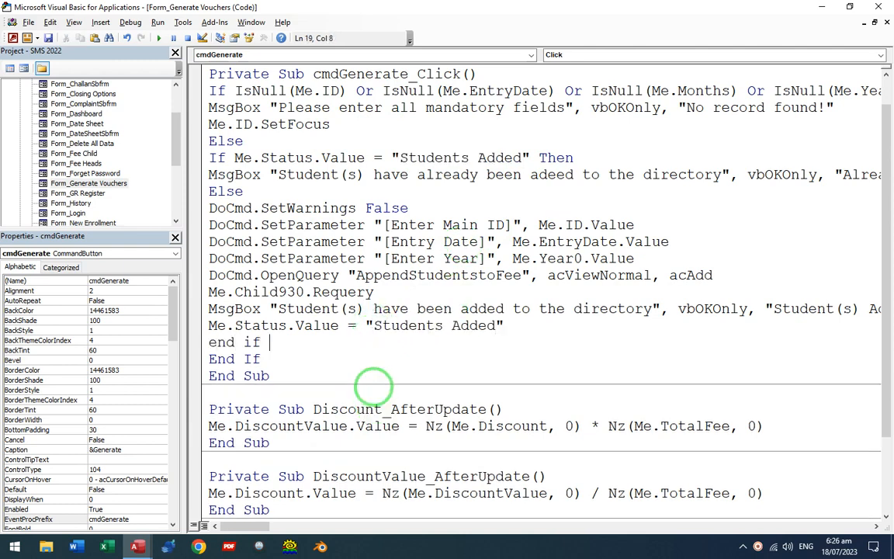
pyautogui.hotkey('ctrl', 's')
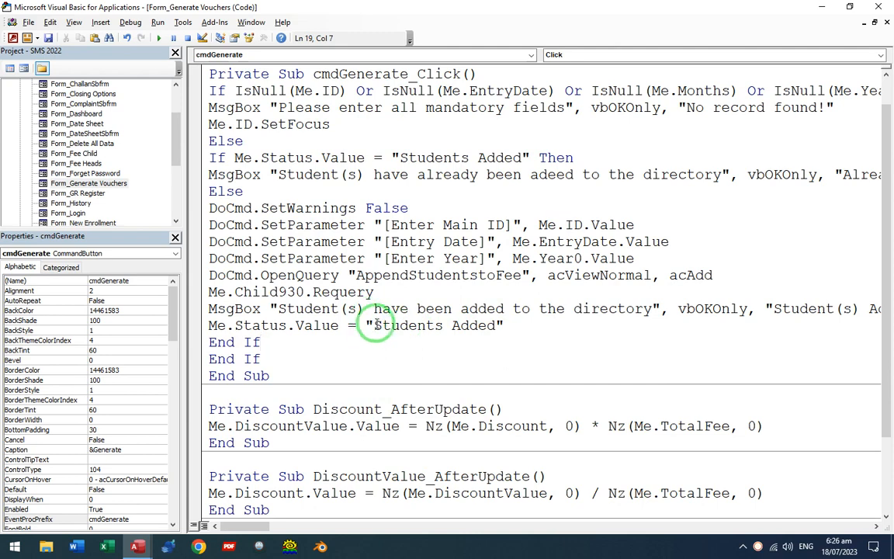
pyautogui.moveTo(375, 326); pyautogui.dragTo(495, 326)
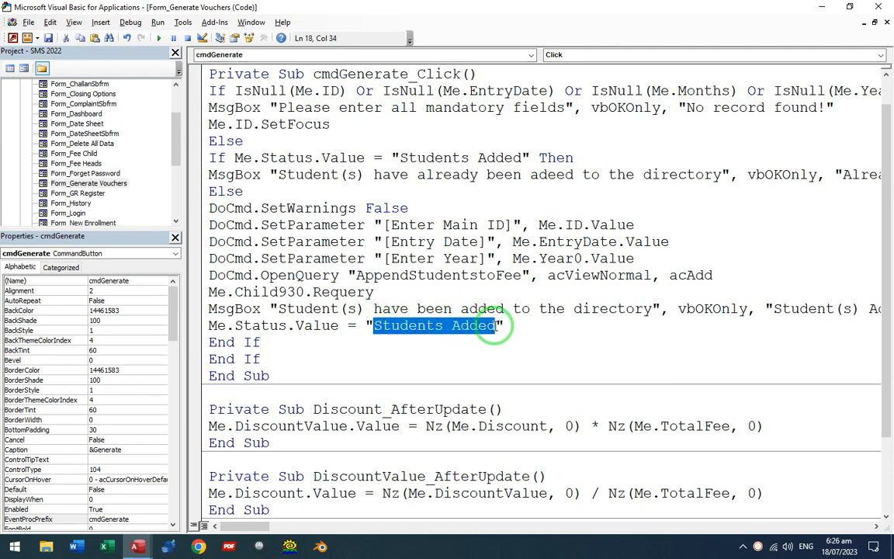
pyautogui.moveTo(304, 157); pyautogui.dragTo(425, 186)
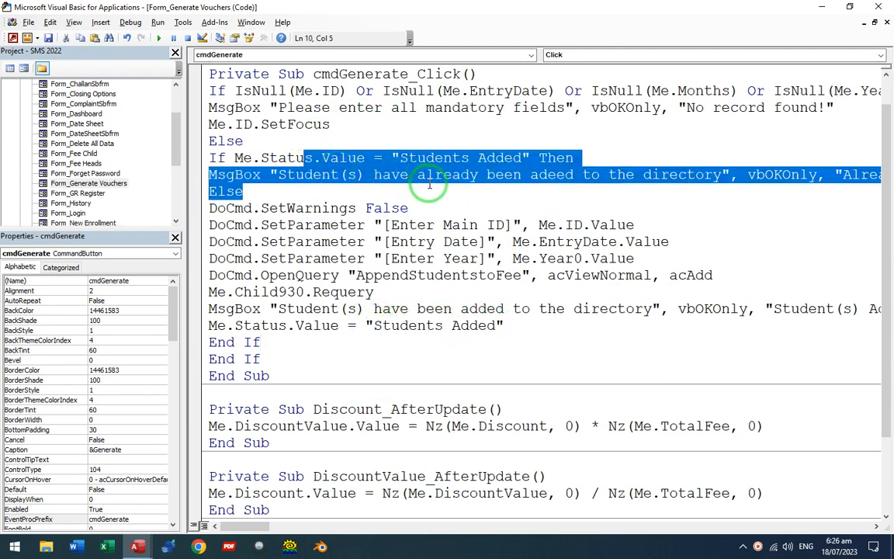
# Return to the Generate Vouchers form in Form view and generate the vouchers for record 1, accepting the message.
pyautogui.click(880, 6)
pyautogui.click(25, 59)
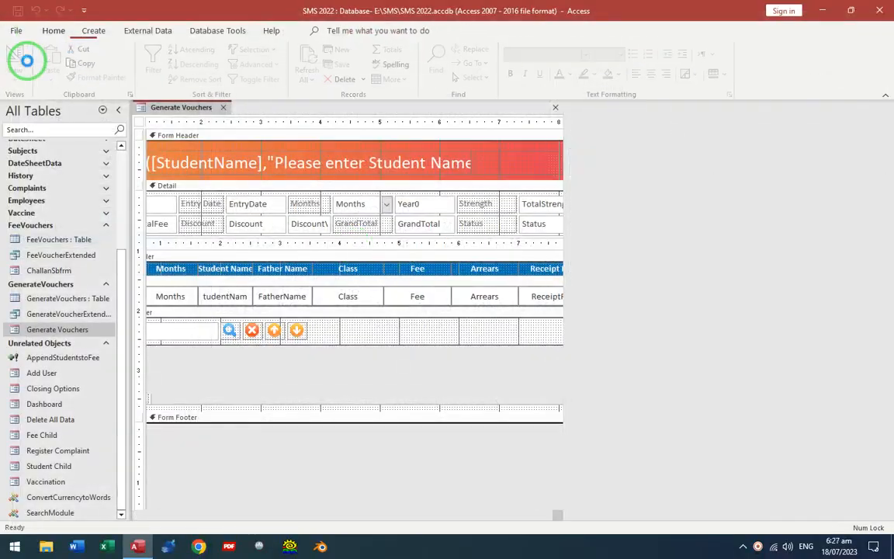
pyautogui.click(671, 184)
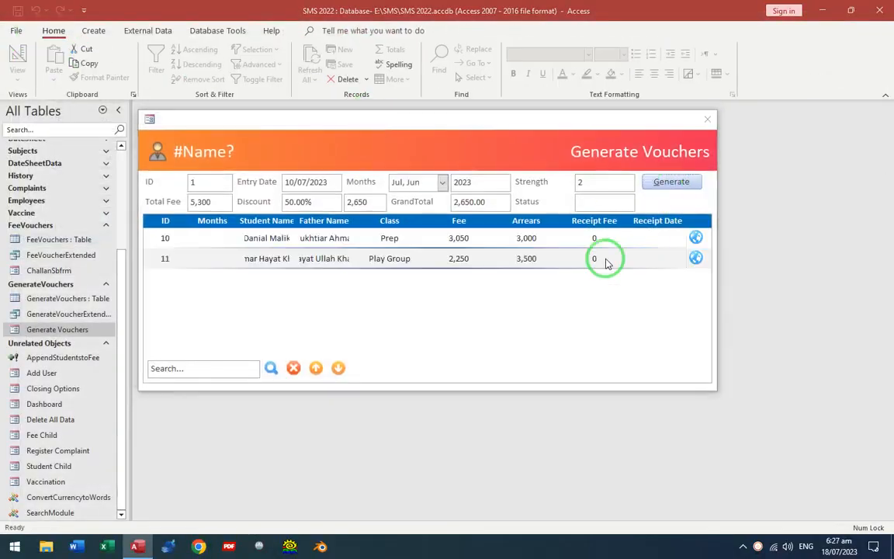
pyautogui.click(503, 312)
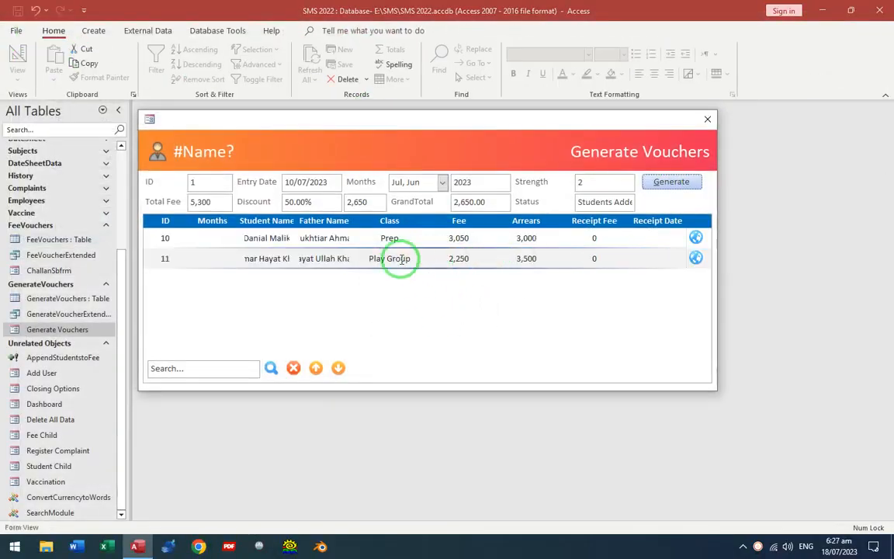
# Test the duplicate check by generating vouchers again for the same record and dismiss the message.
pyautogui.click(579, 201)
pyautogui.click(607, 184)
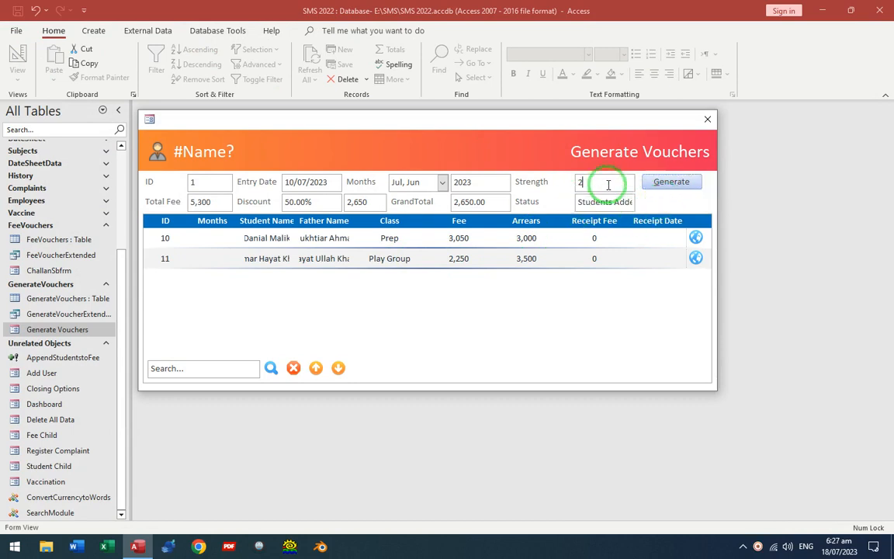
pyautogui.click(670, 182)
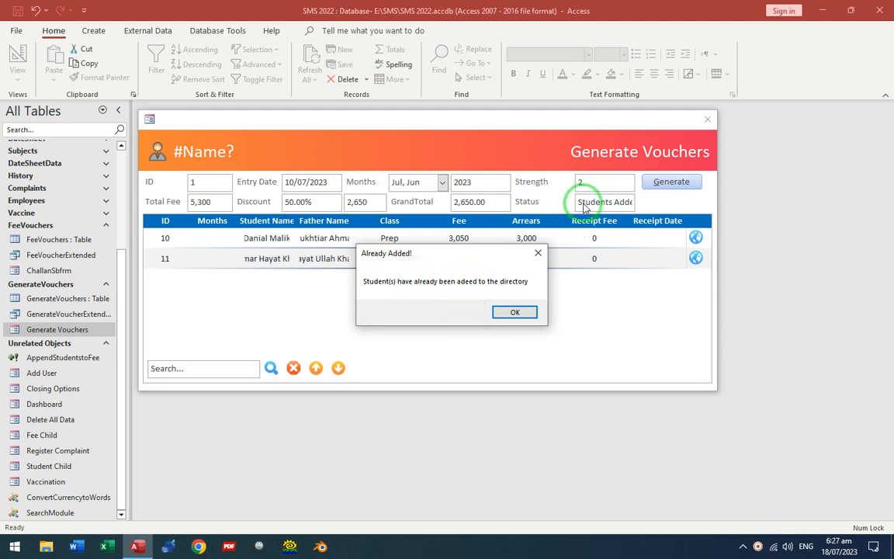
pyautogui.click(513, 314)
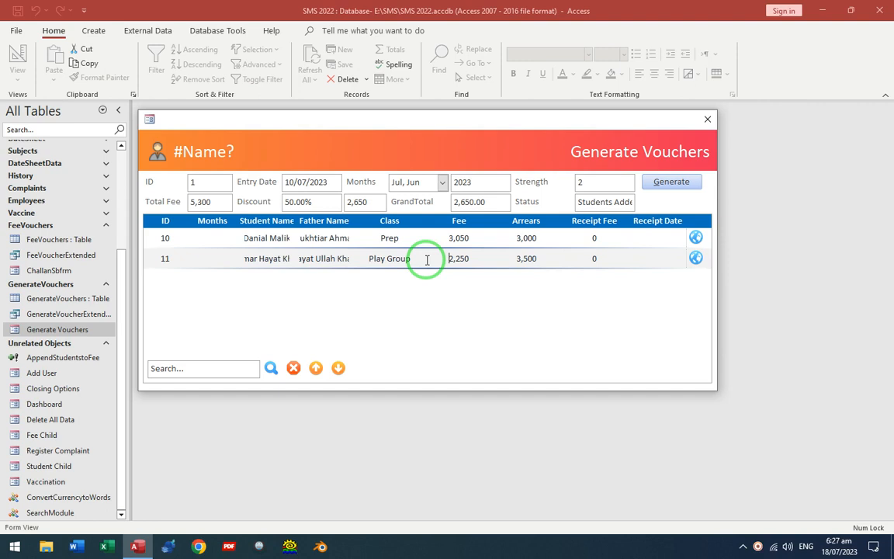
# Try the Edit option on the first voucher in the list, then stop the debugger and return to the form.
pyautogui.click(210, 238)
pyautogui.click(694, 237)
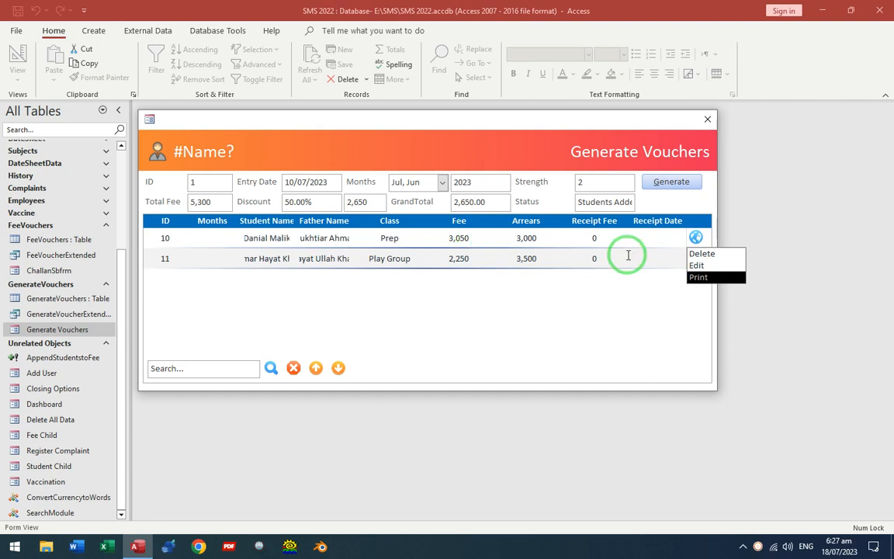
pyautogui.click(698, 267)
pyautogui.click(576, 255)
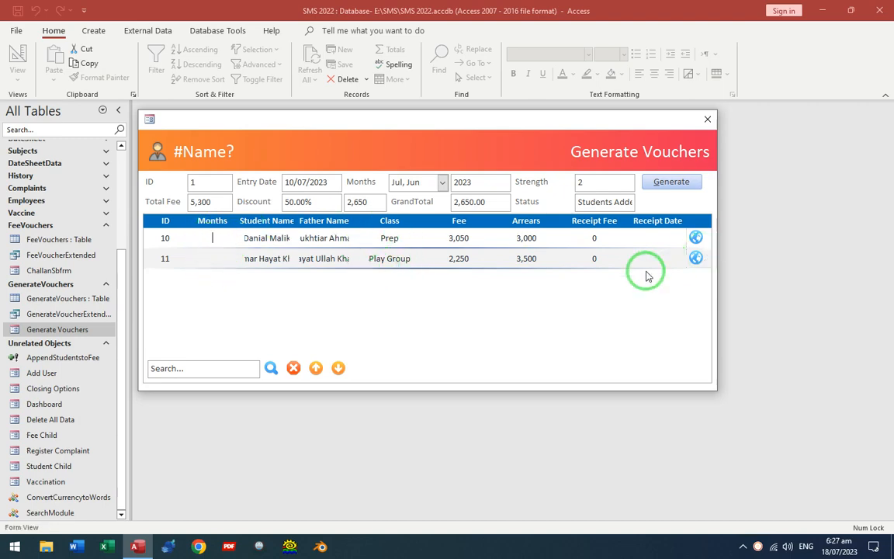
pyautogui.click(695, 238)
pyautogui.click(696, 264)
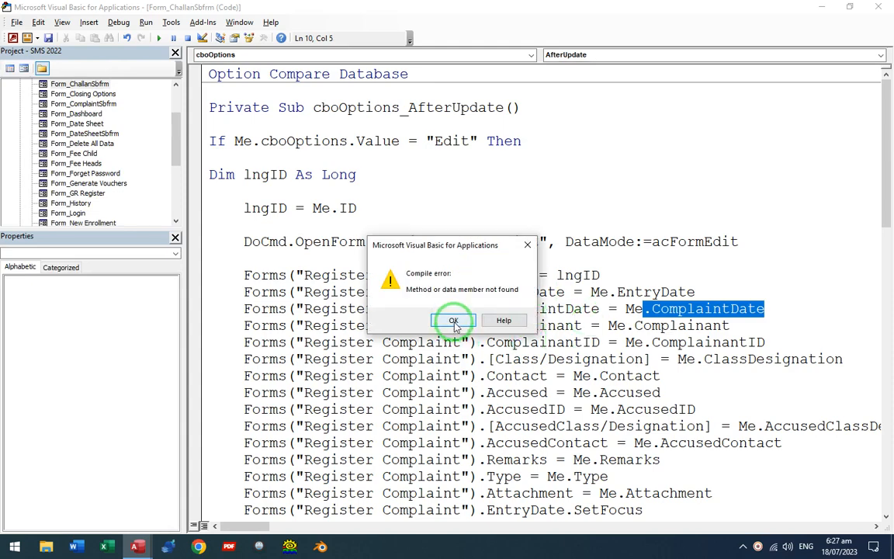
pyautogui.click(454, 321)
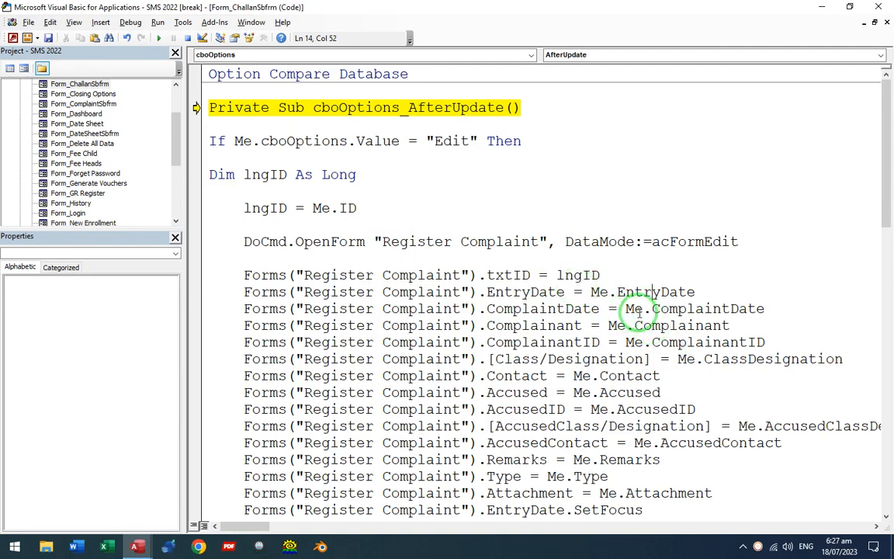
pyautogui.click(879, 7)
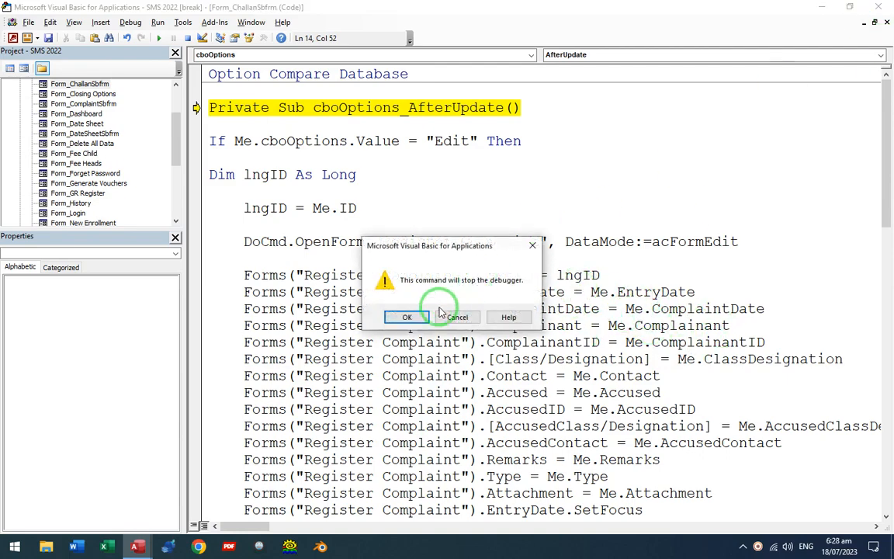
pyautogui.click(406, 316)
# Test the Print and Edit options on the first voucher in the list and dismiss the compile error.
pyautogui.click(695, 237)
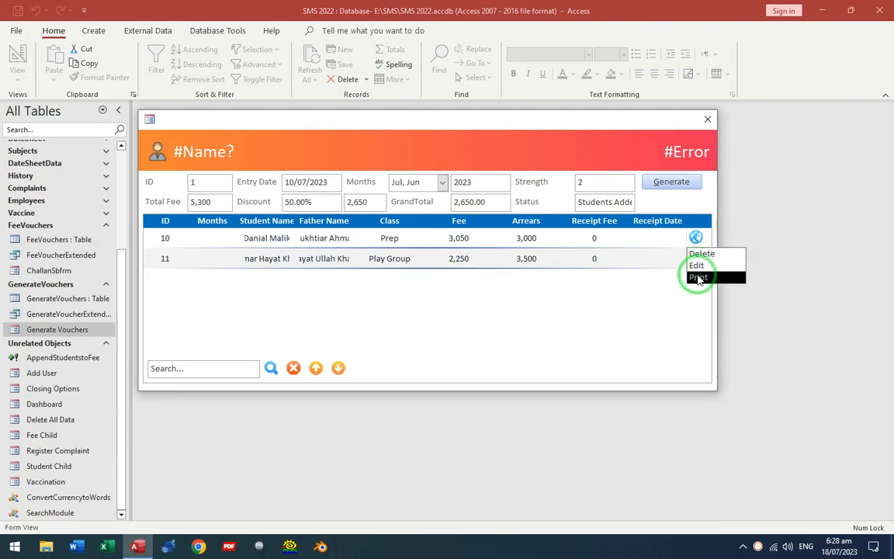
pyautogui.click(698, 277)
pyautogui.click(695, 238)
pyautogui.click(696, 265)
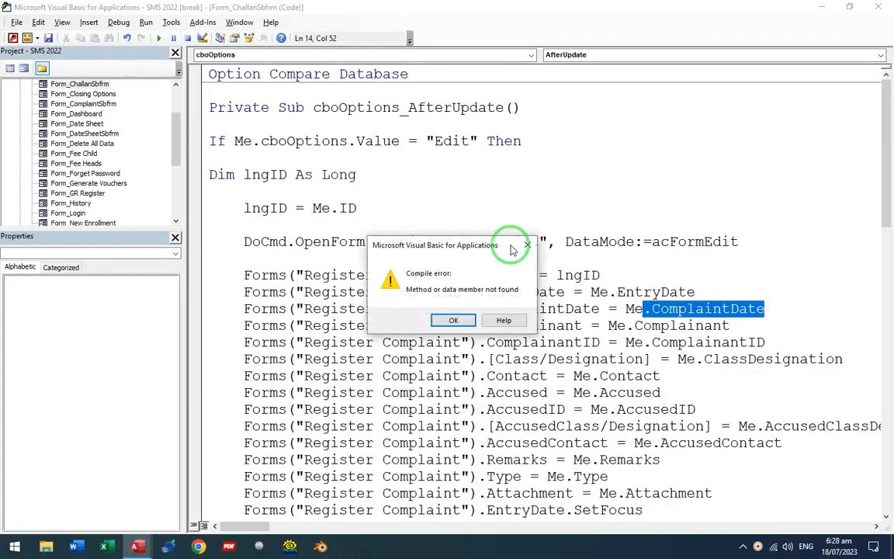
pyautogui.click(454, 320)
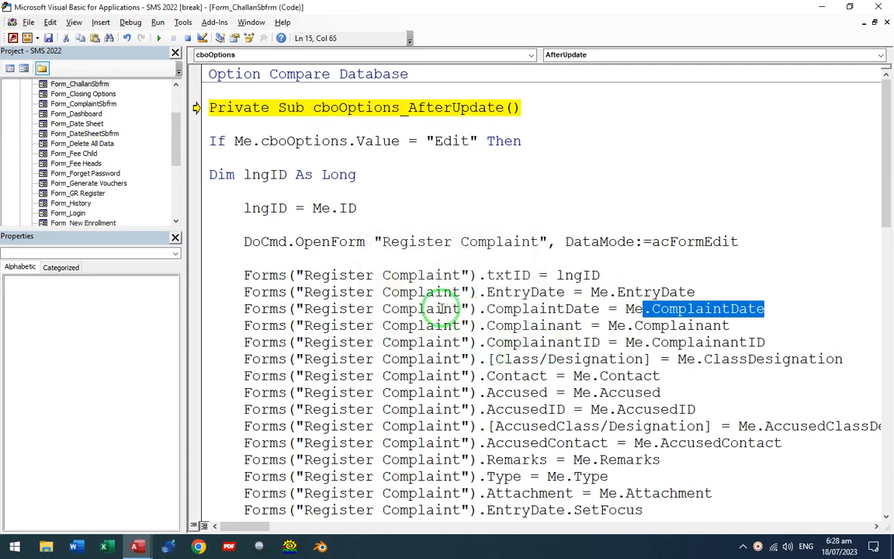
# Delete the whole Edit branch, including its Else line, from the cboOptions_AfterUpdate procedure.
pyautogui.moveTo(208, 140); pyautogui.dragTo(266, 291)
pyautogui.scroll(4, 287, 295)
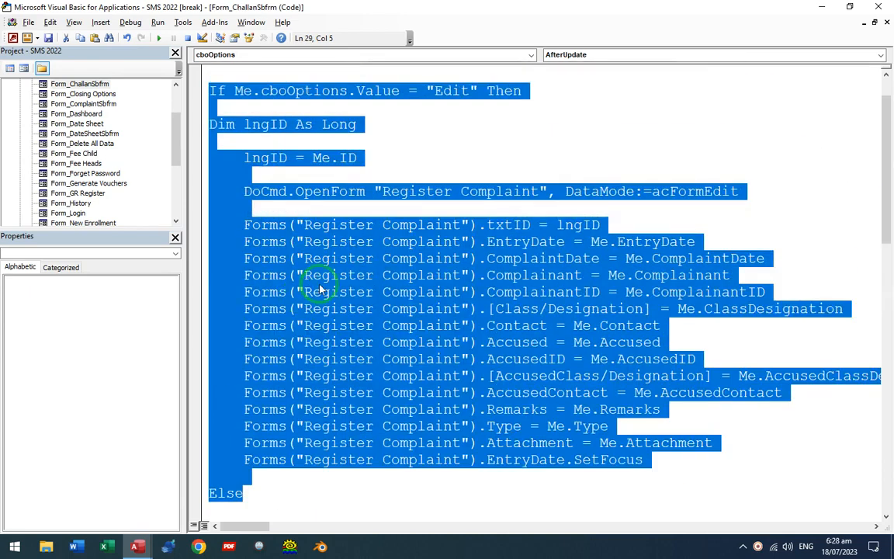
pyautogui.press('Delete')
pyautogui.press('Delete')
pyautogui.press('Delete')
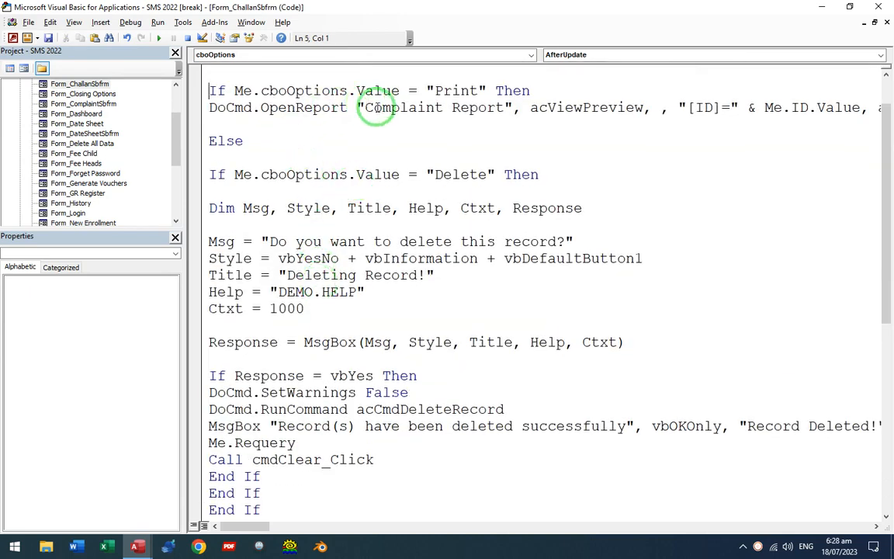
# Review the remaining Print and Delete branches of the procedure and compile the SMS 2022 project.
pyautogui.moveTo(441, 91); pyautogui.dragTo(495, 91)
pyautogui.click(381, 191)
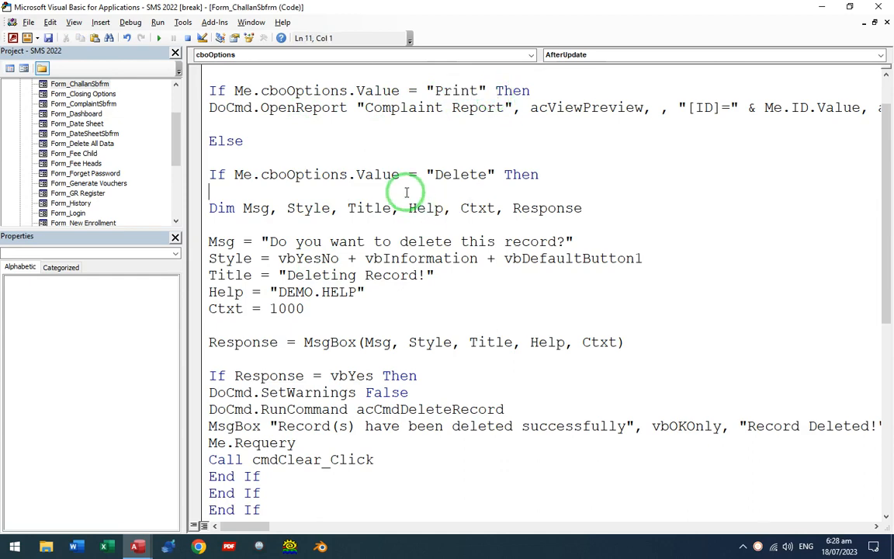
pyautogui.scroll(-1, 380, 191)
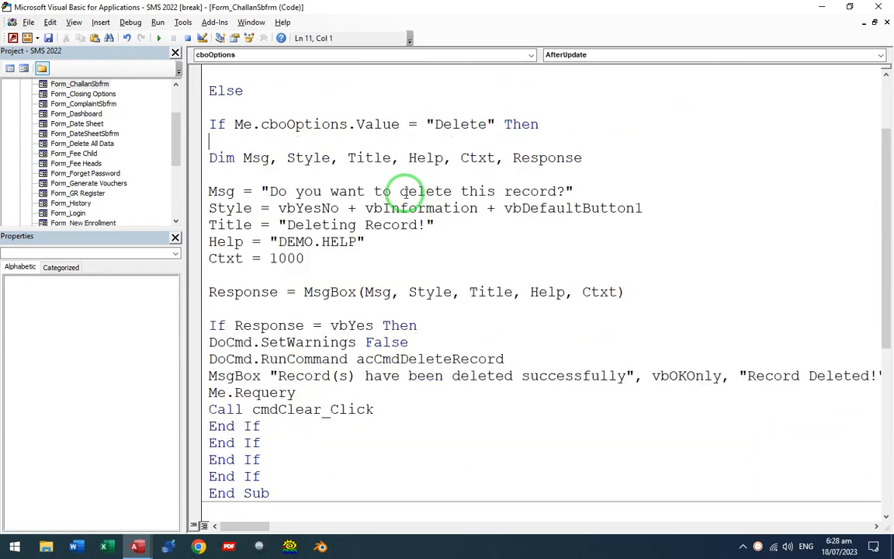
pyautogui.click(333, 409)
pyautogui.hotkey('alt', 'd')
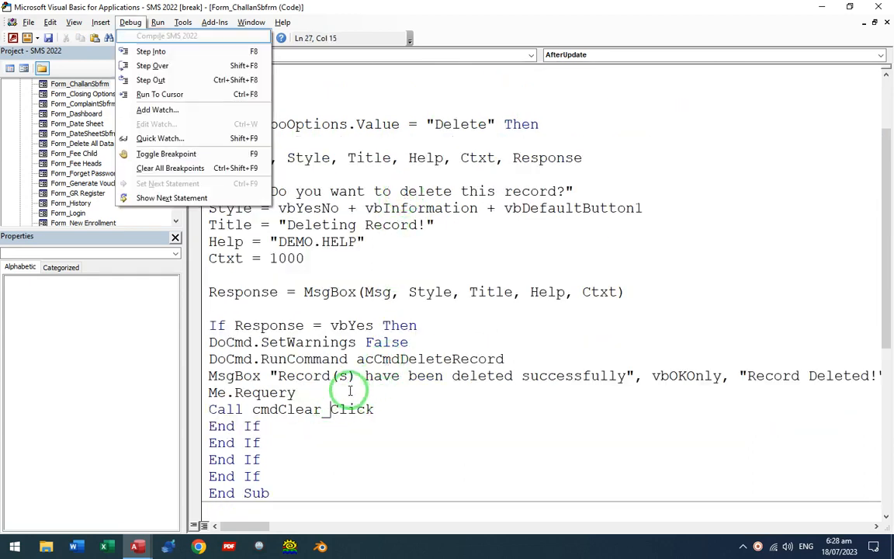
pyautogui.press('Escape')
pyautogui.click(366, 270)
pyautogui.hotkey('alt', 'd')
pyautogui.press('l')
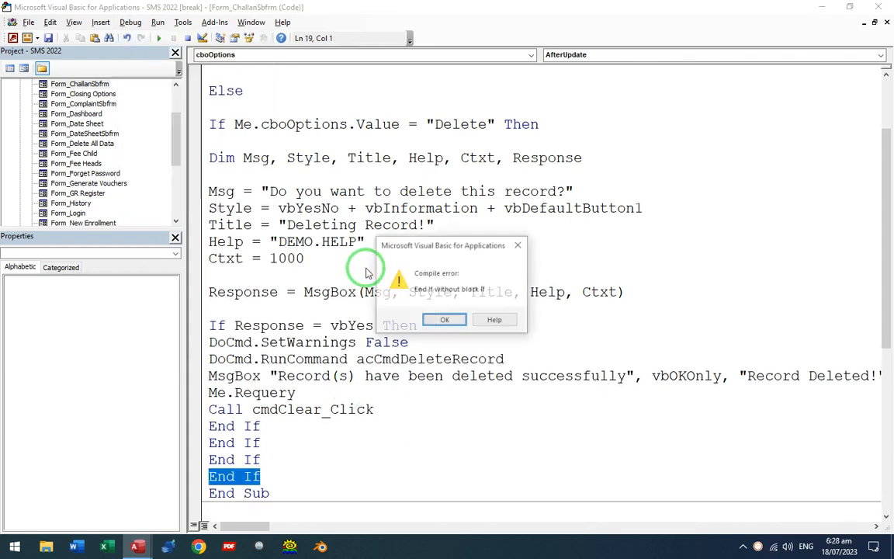
# Delete the surplus End If line just before End Sub and compile the project again.
pyautogui.press('Return')
pyautogui.press('Delete')
pyautogui.press('Delete')
pyautogui.hotkey('alt', 'd')
pyautogui.press('l')
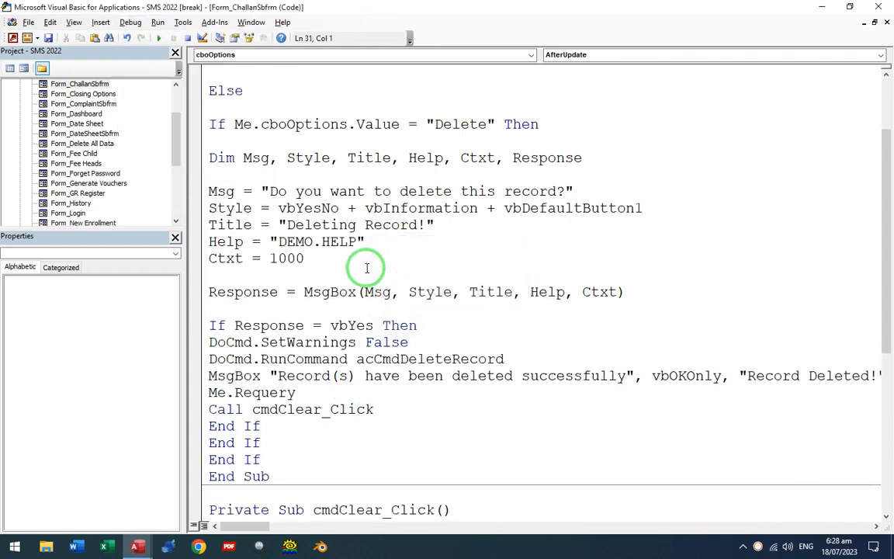
# Examine the Delete branch's delete, requery and cmdClear_Click lines alongside the clear button on the voucher form.
pyautogui.click(362, 245)
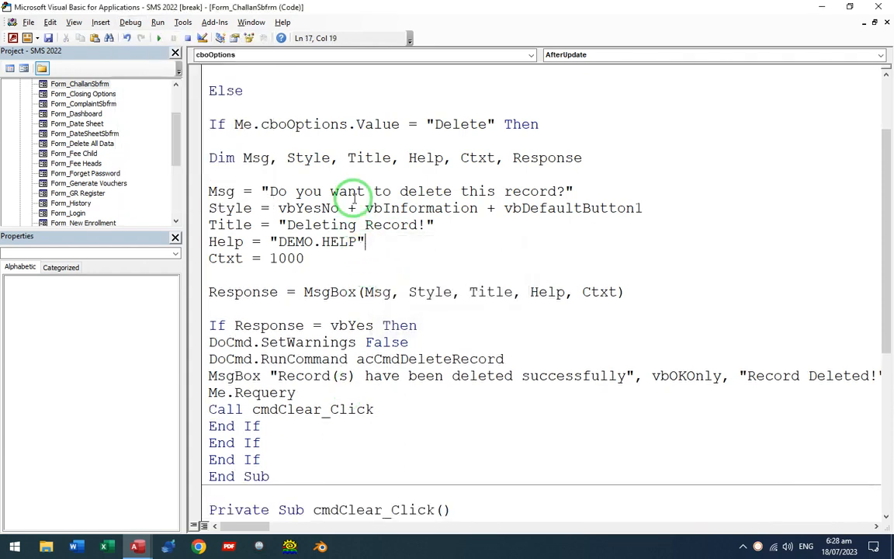
pyautogui.click(463, 292)
pyautogui.click(883, 6)
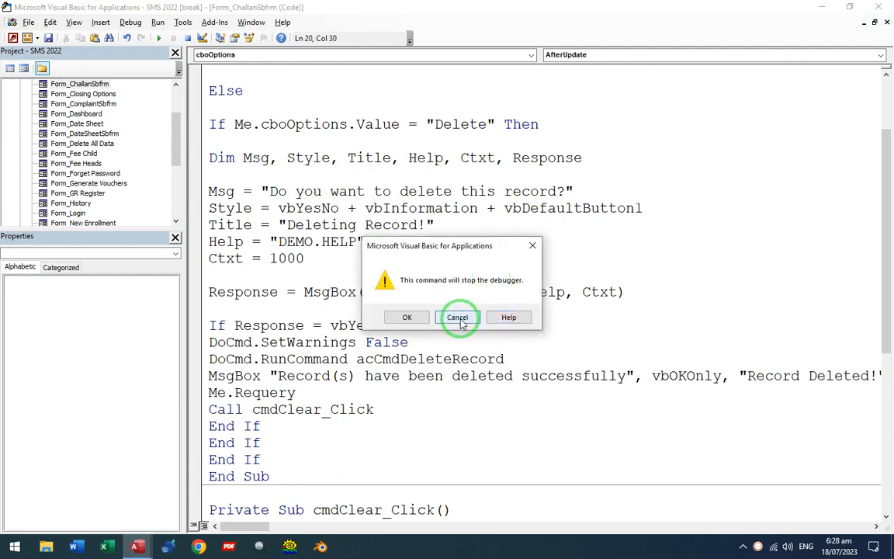
pyautogui.click(458, 317)
pyautogui.moveTo(365, 358); pyautogui.dragTo(504, 397)
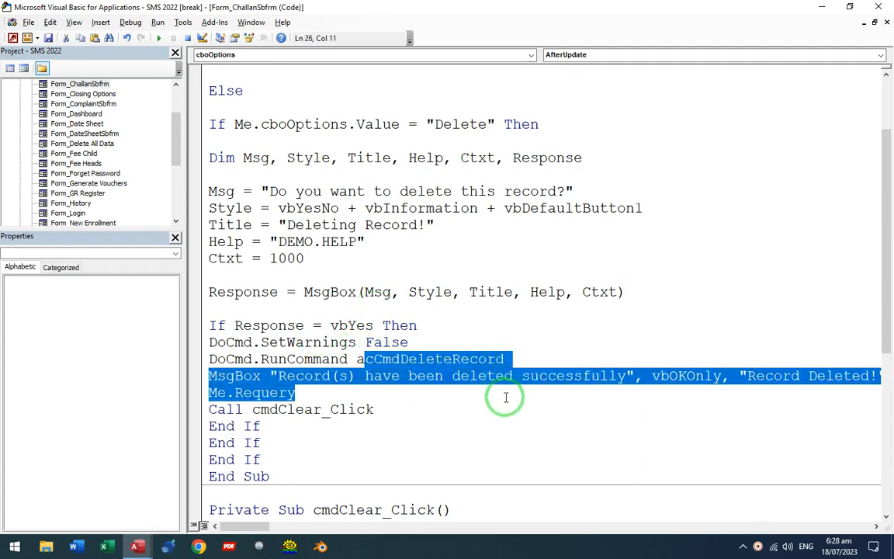
pyautogui.doubleClick(280, 413)
pyautogui.hotkey('alt', 'Tab')
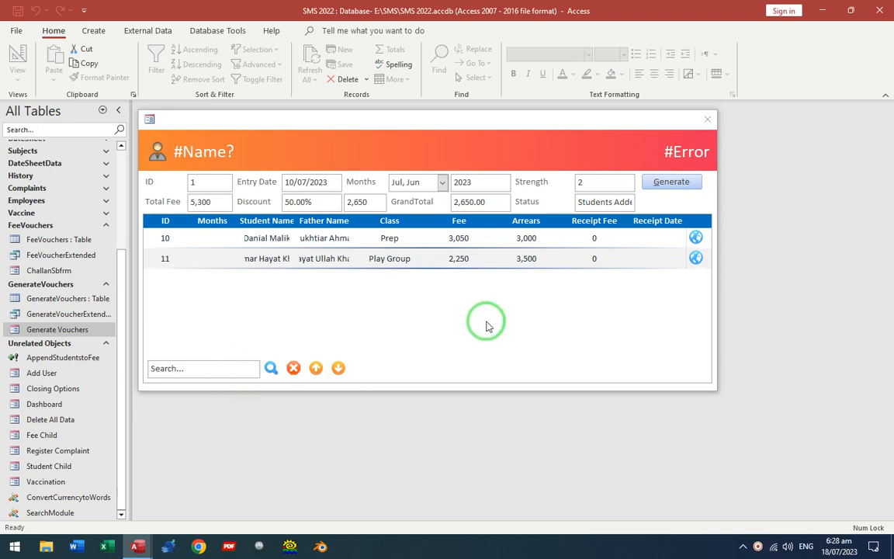
pyautogui.click(294, 371)
pyautogui.click(314, 410)
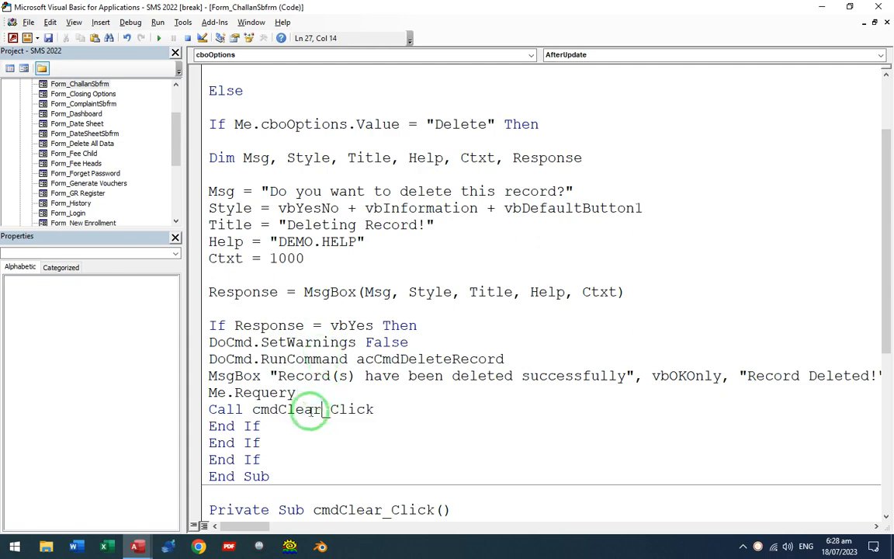
pyautogui.click(304, 409)
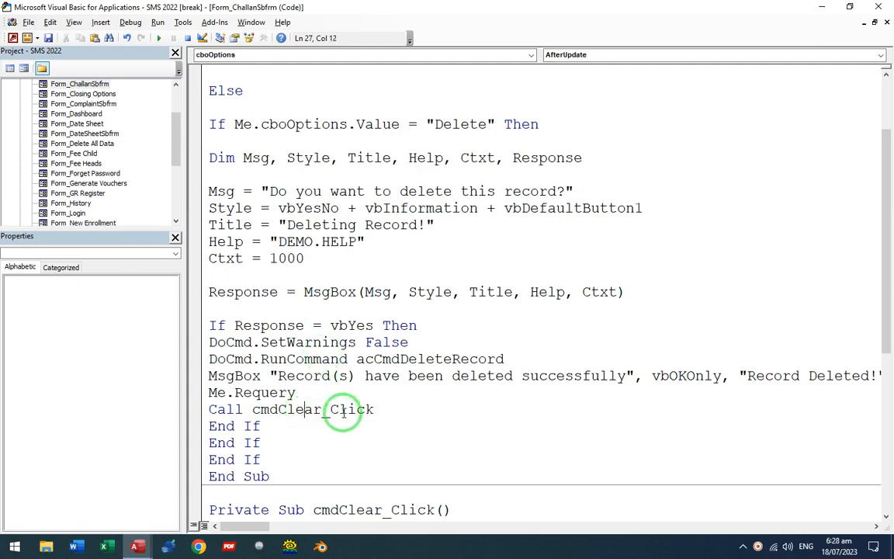
# Stop the debugger and test the Edit option on the first voucher again.
pyautogui.click(187, 38)
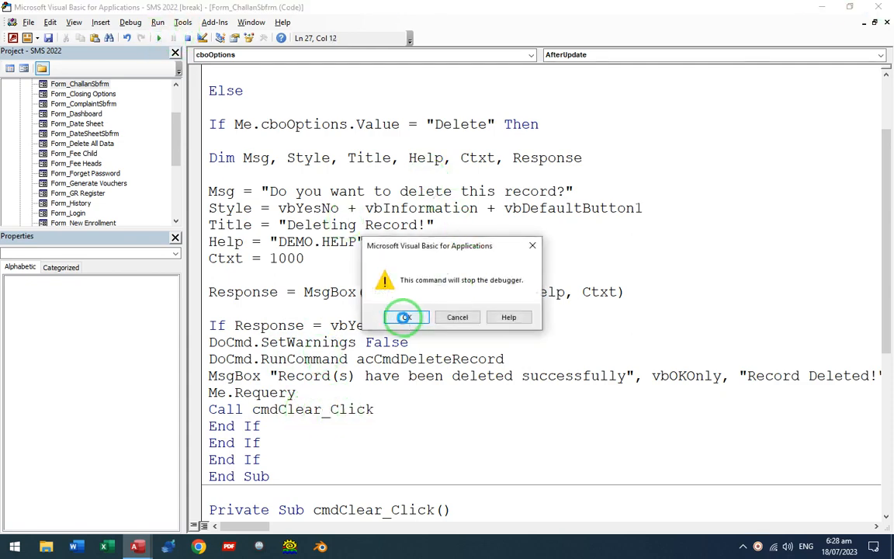
pyautogui.click(405, 318)
pyautogui.click(695, 237)
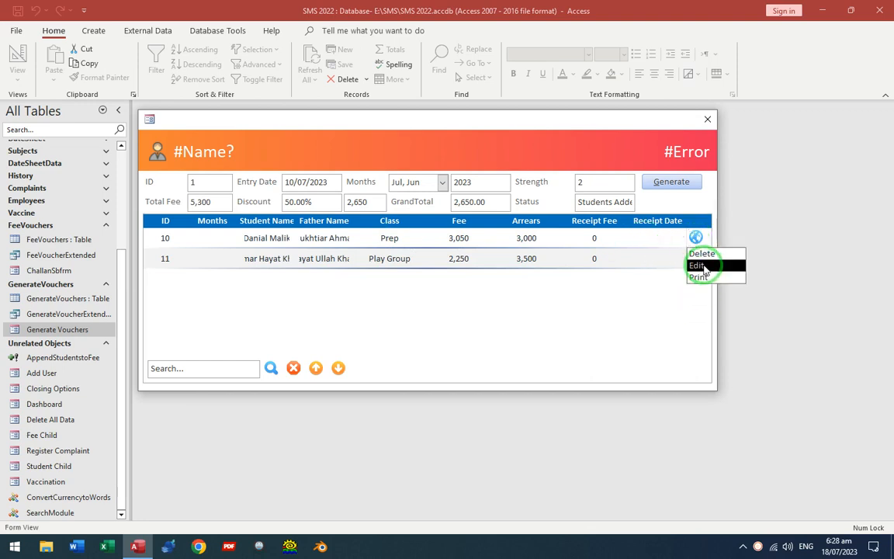
pyautogui.click(702, 266)
# Delete both vouchers one after the other with their Delete option, confirming each deletion and accepting the messages.
pyautogui.click(696, 238)
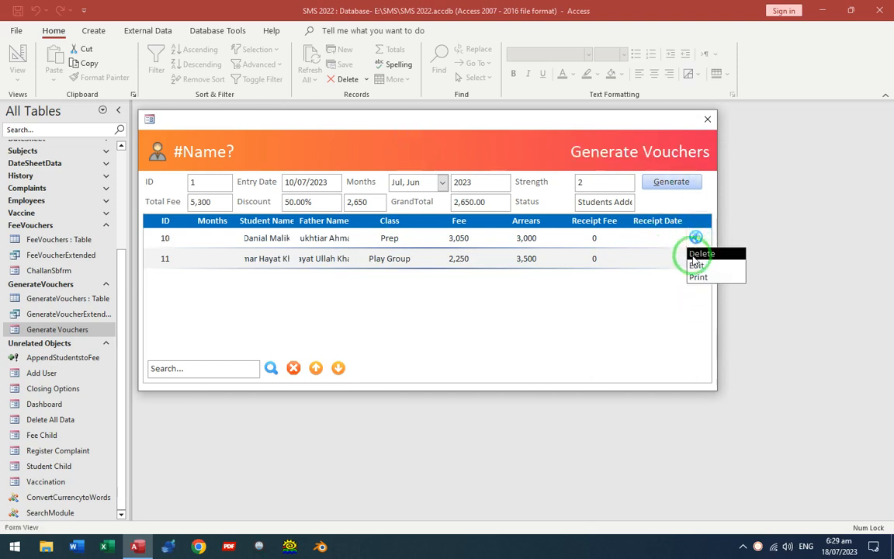
pyautogui.click(701, 252)
pyautogui.click(452, 318)
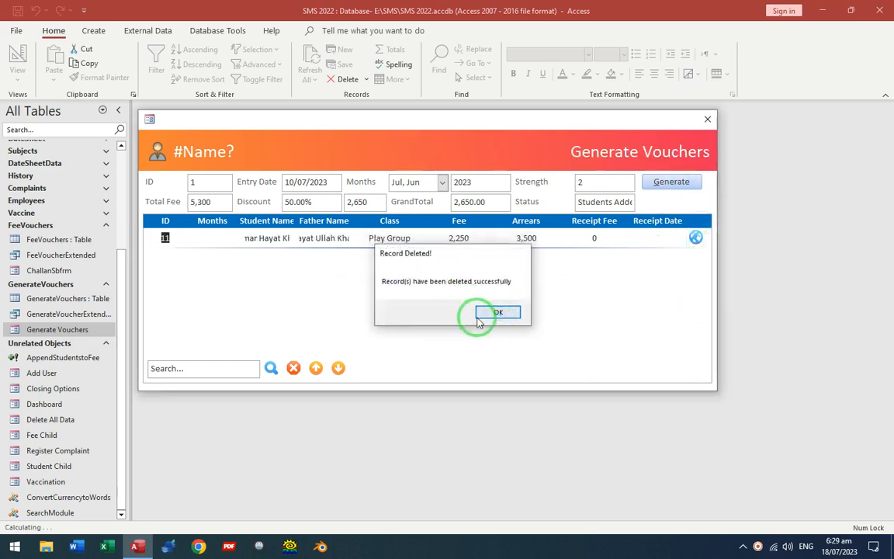
pyautogui.click(491, 313)
pyautogui.click(695, 237)
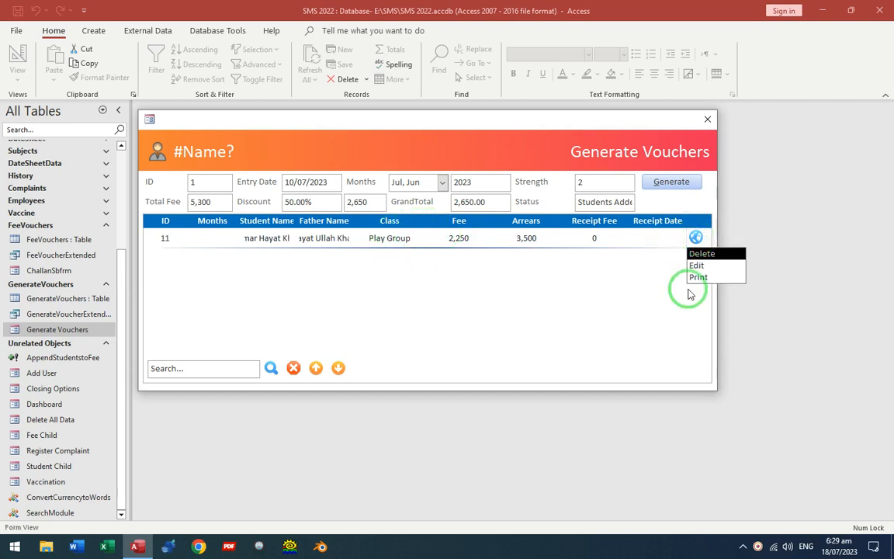
pyautogui.click(709, 260)
pyautogui.click(453, 316)
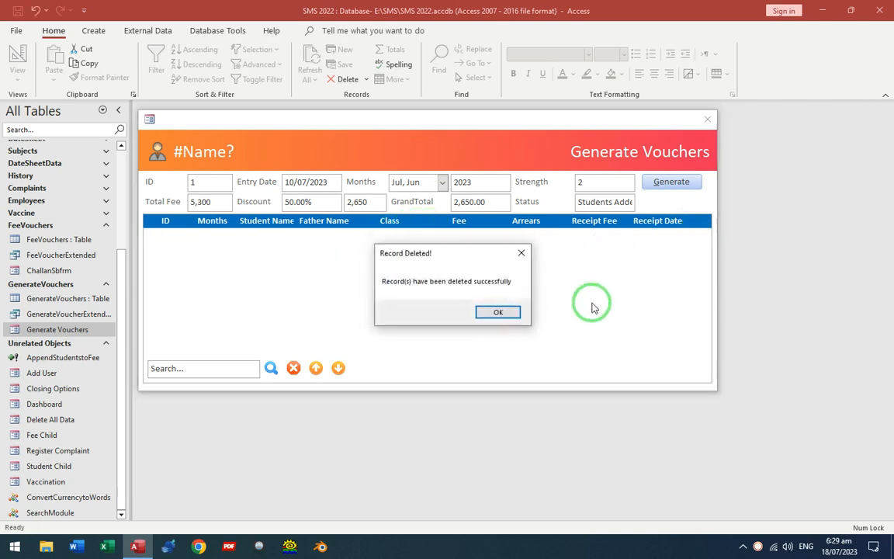
pyautogui.click(497, 312)
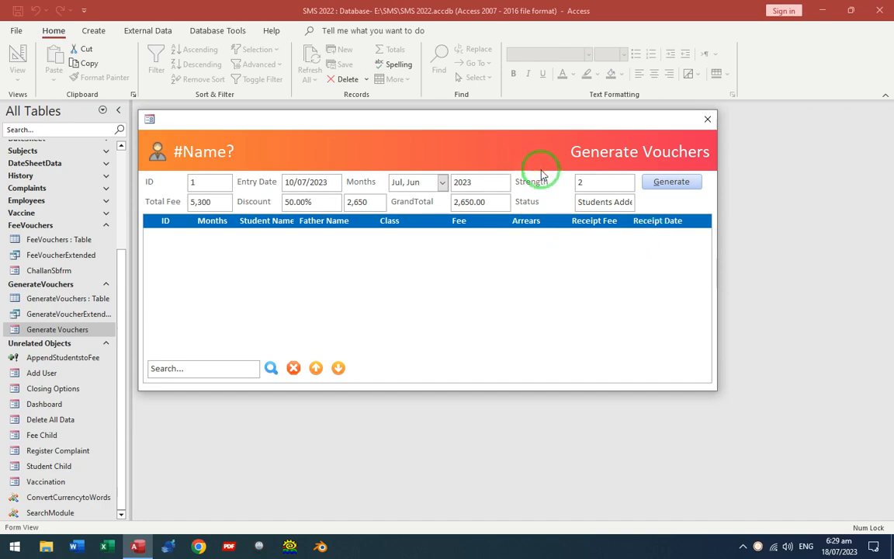
# Switch the Generate Vouchers form to Design view, hide the Property Sheet and select the Status text box.
pyautogui.rightClick(499, 147)
pyautogui.click(528, 186)
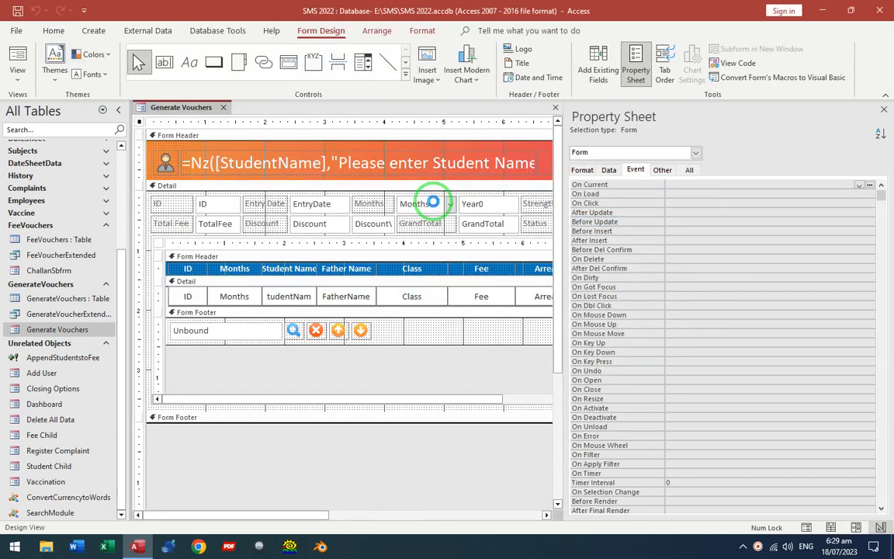
pyautogui.press('F4')
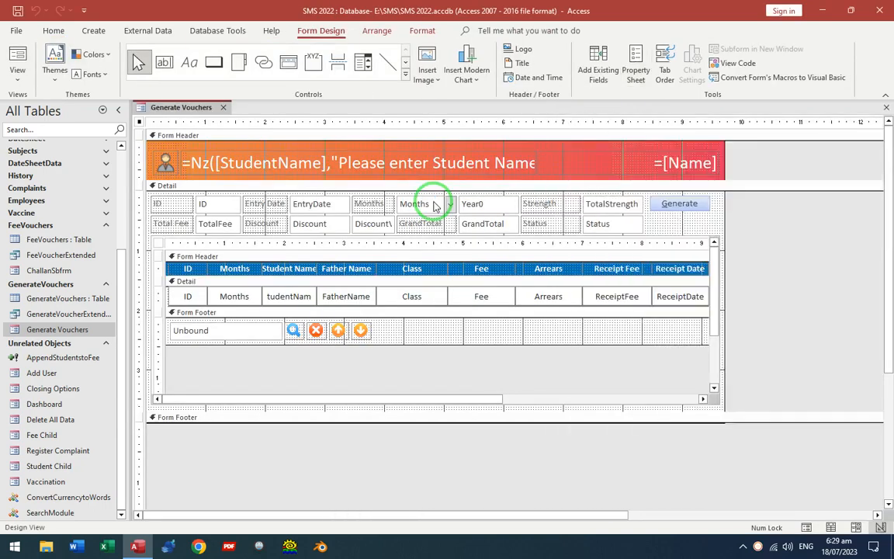
pyautogui.click(599, 225)
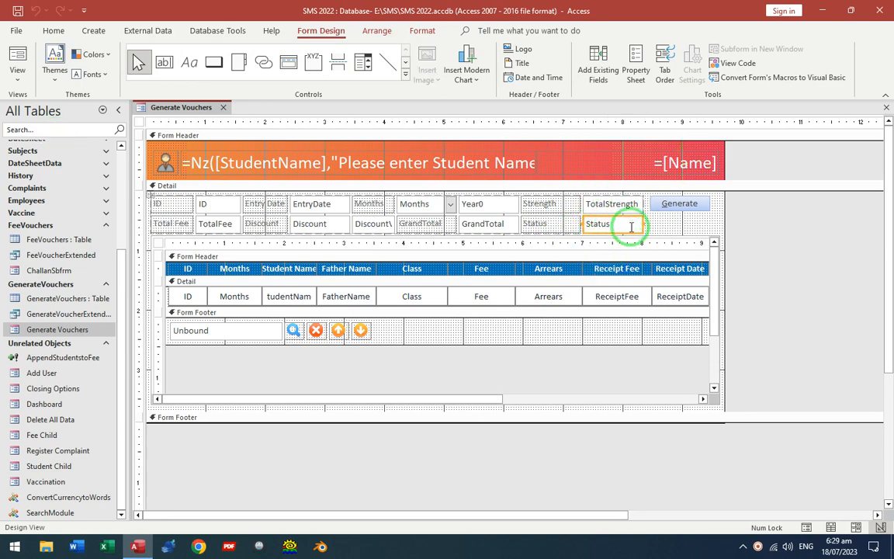
# Clear the Status value of record 1 in the GenerateVouchers table, then check the Generate Vouchers form and close it.
pyautogui.doubleClick(67, 298)
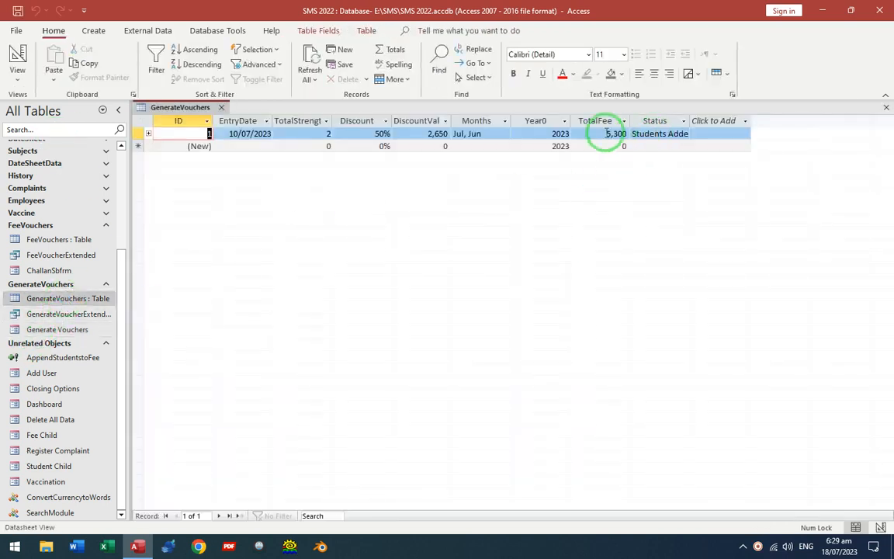
pyautogui.press('Delete')
pyautogui.hotkey('ctrl', 'w')
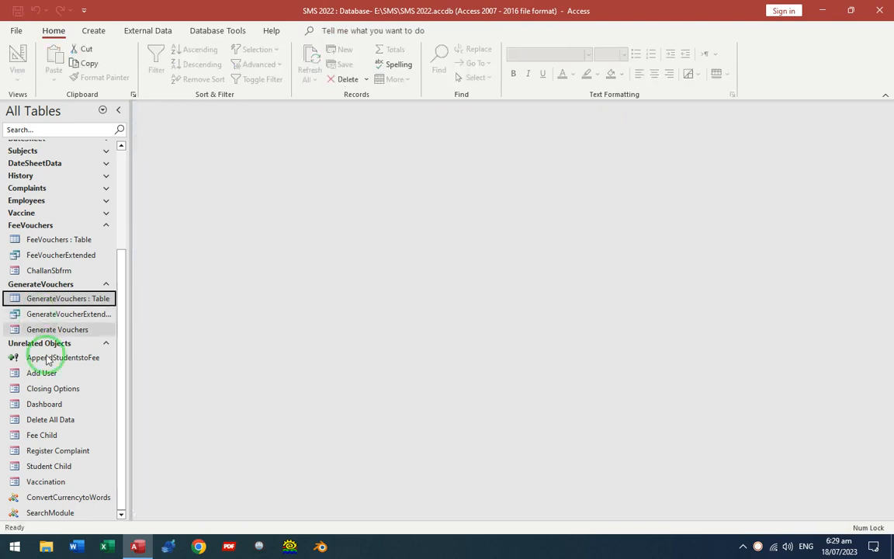
pyautogui.doubleClick(83, 332)
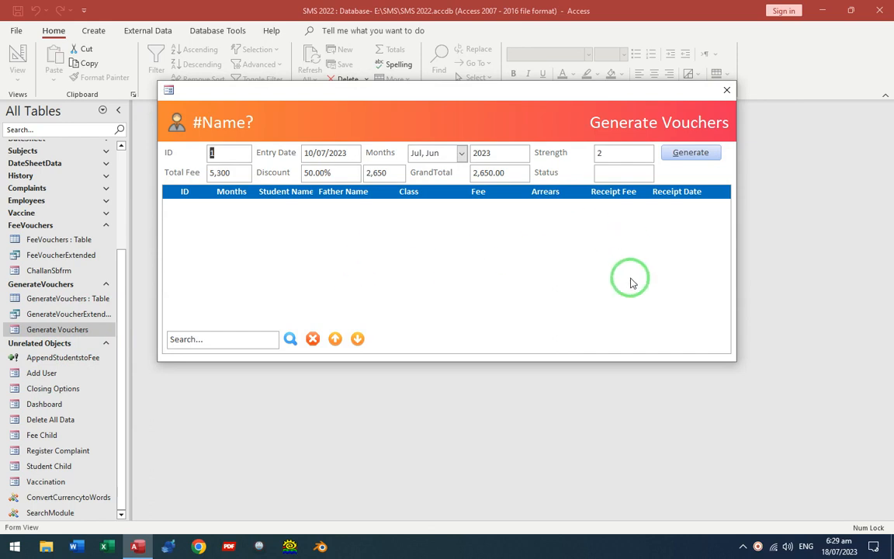
pyautogui.click(727, 90)
# Open the AppendStudentstoFee query in Design view.
pyautogui.click(72, 358)
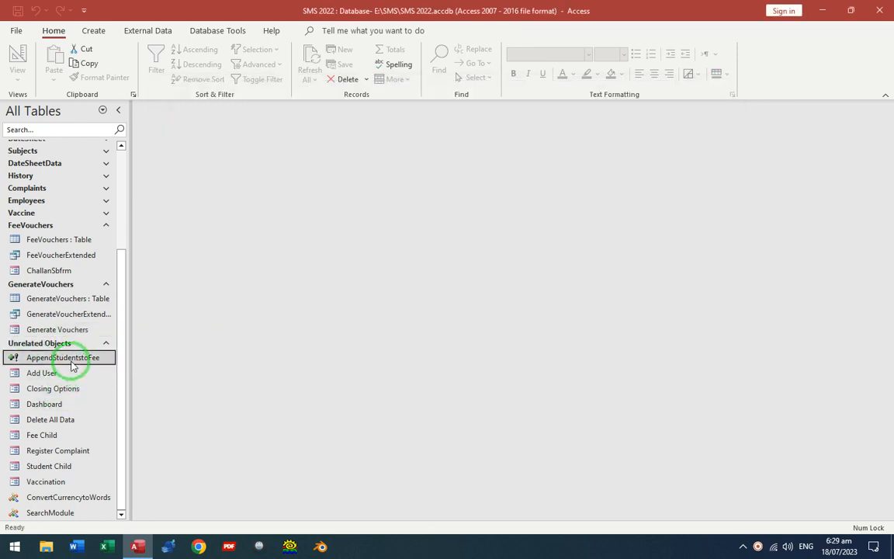
pyautogui.rightClick(72, 358)
pyautogui.click(116, 205)
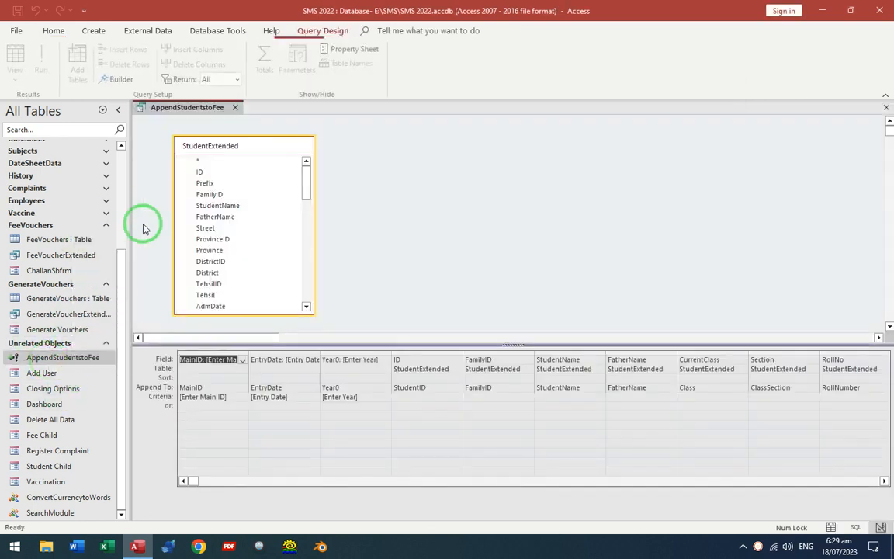
# Add the field "Months: [Enter ID showing on your screen]" after the Status column of the query and widen its column.
pyautogui.moveTo(884, 480); pyautogui.dragTo(885, 480)
pyautogui.click(566, 360)
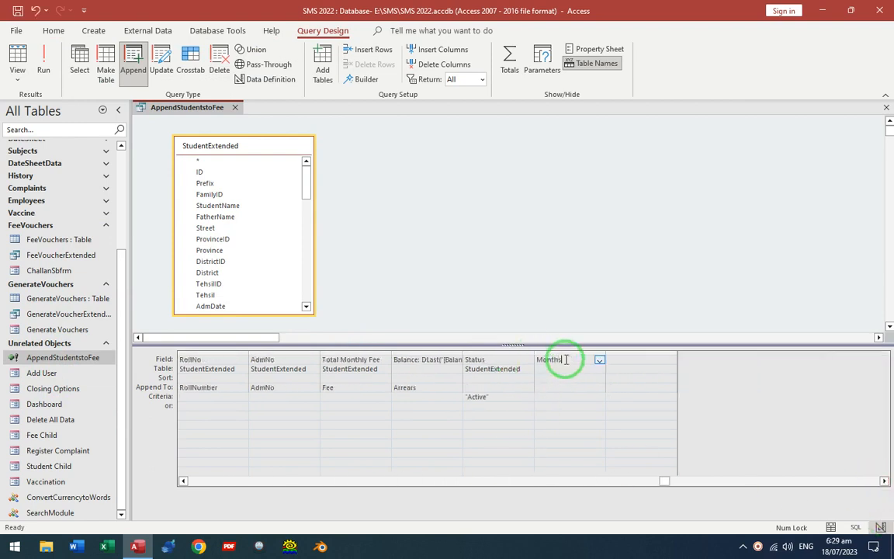
pyautogui.write('Months')
pyautogui.click(538, 417)
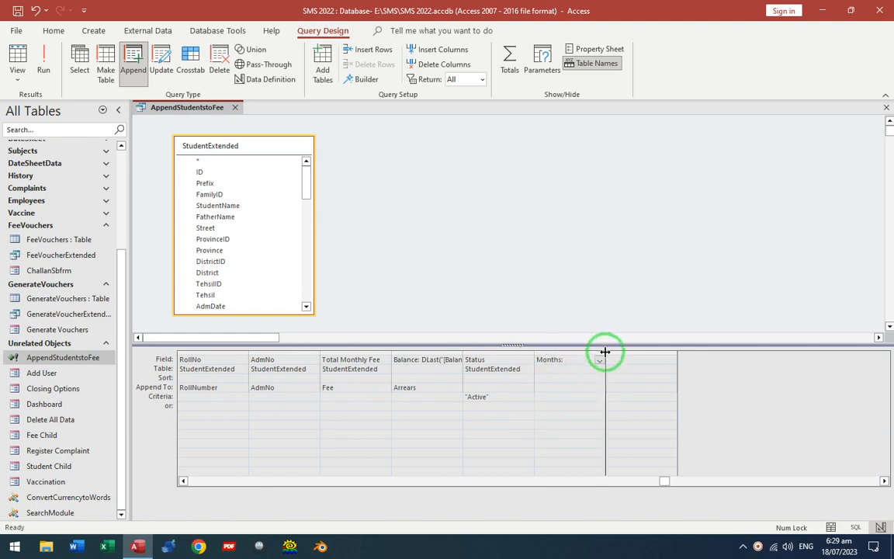
pyautogui.moveTo(605, 352); pyautogui.dragTo(739, 355)
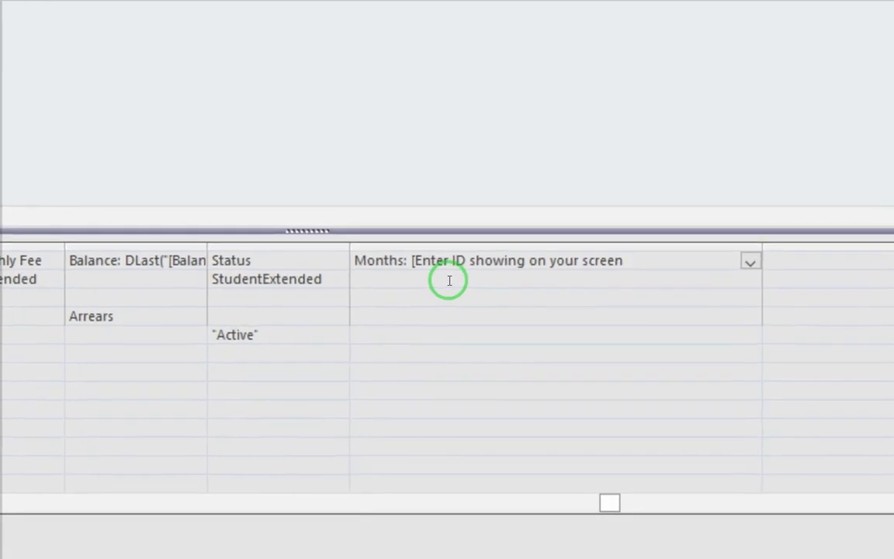
pyautogui.click(584, 370)
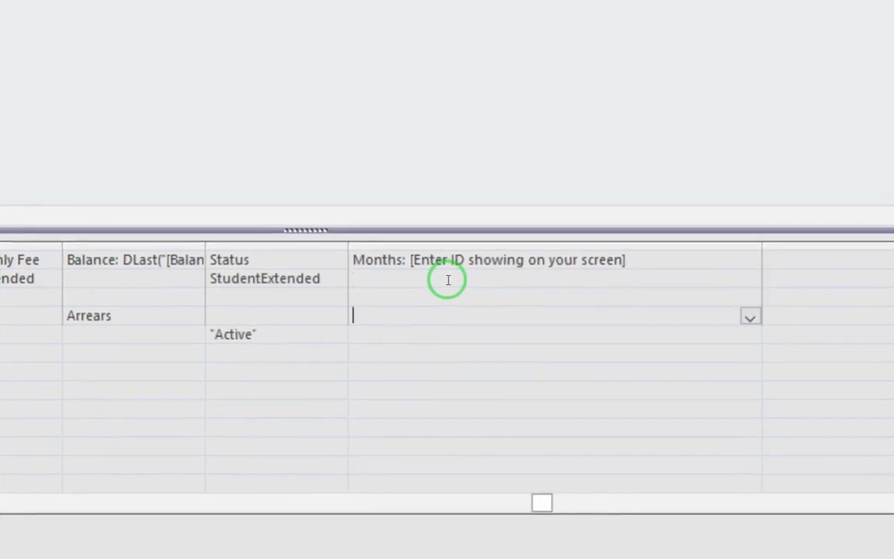
# Append the new column to the Months field and set its criteria to [Enter ID showing on your screen].
pyautogui.press('Return')
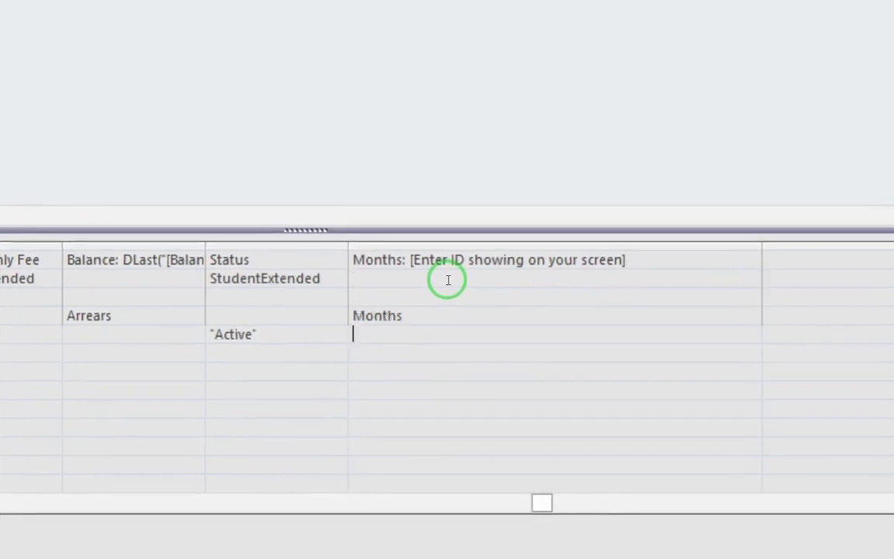
pyautogui.write('[Enter ')
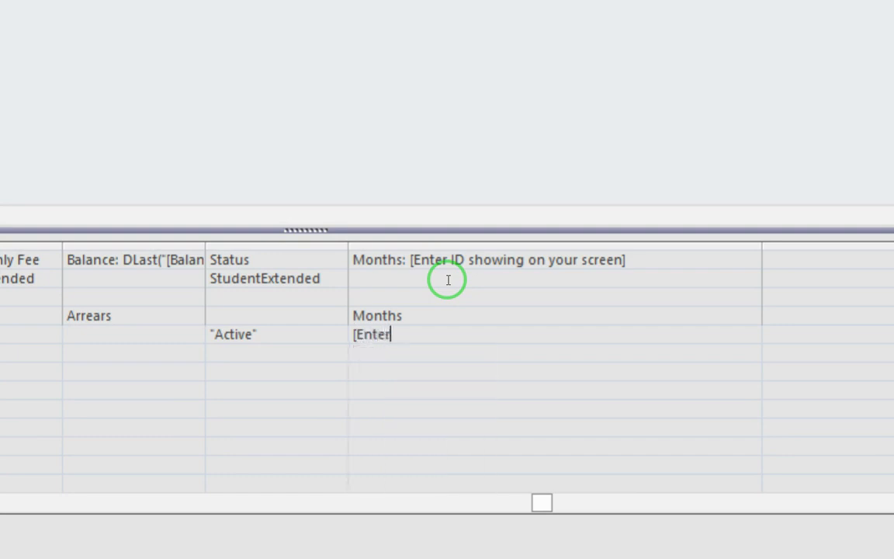
pyautogui.write('ID showing on your screen')
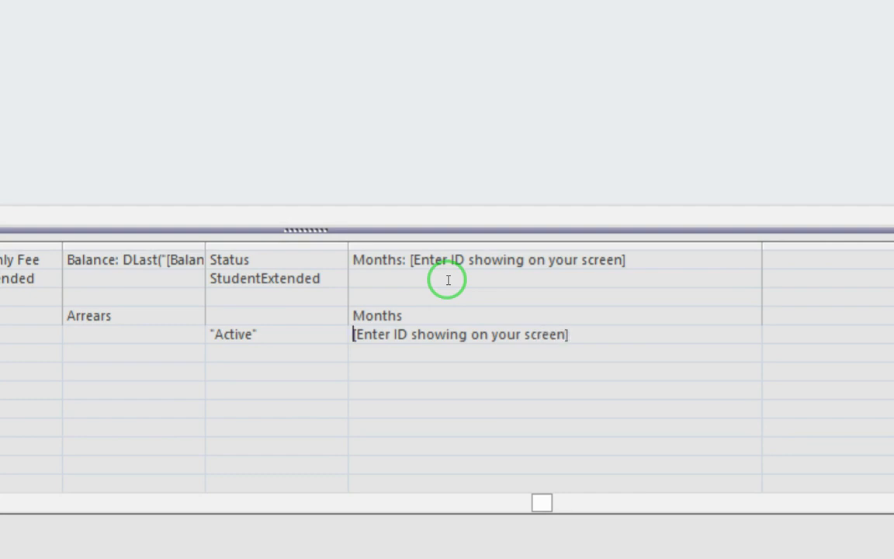
# Declare [Enter ID showing on your screen] as a query parameter with the Long Integer data type.
pyautogui.hotkey('shift', 'End')
pyautogui.hotkey('ctrl', 'c')
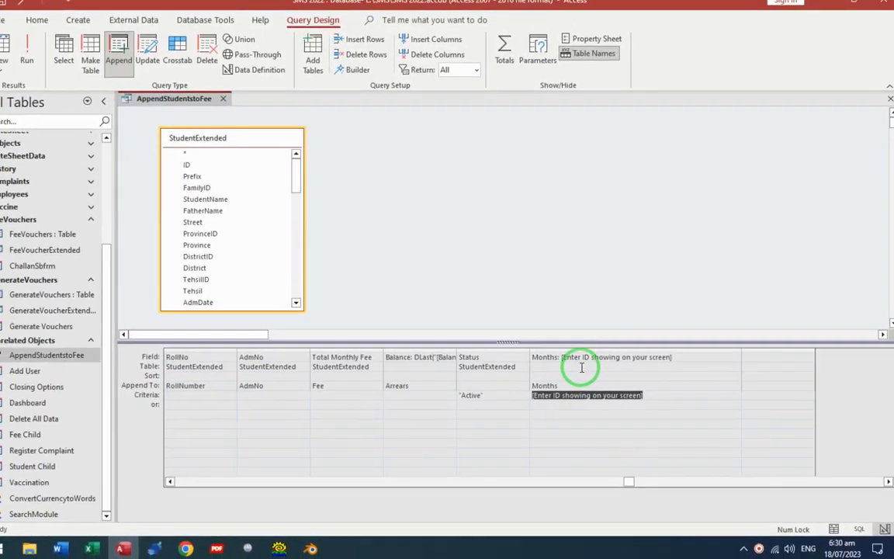
pyautogui.click(535, 62)
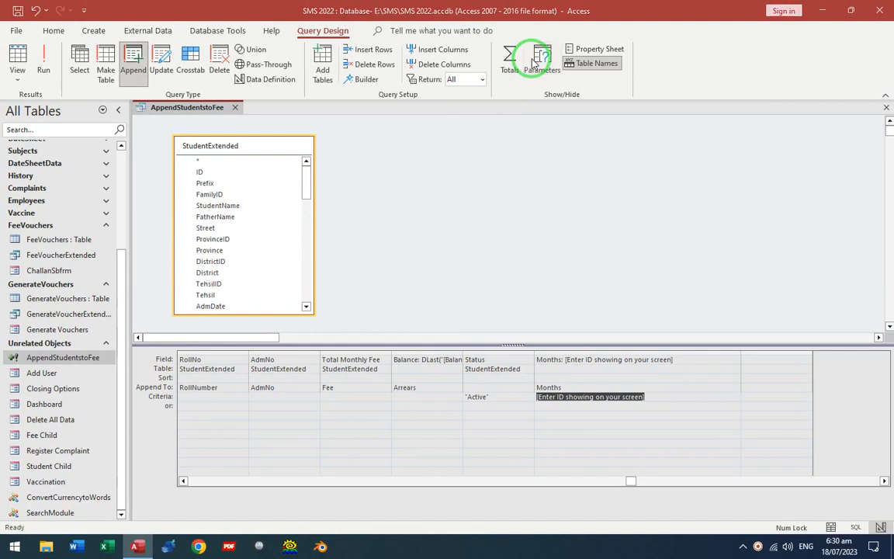
pyautogui.click(325, 167)
pyautogui.hotkey('ctrl', 'v')
pyautogui.press('Tab')
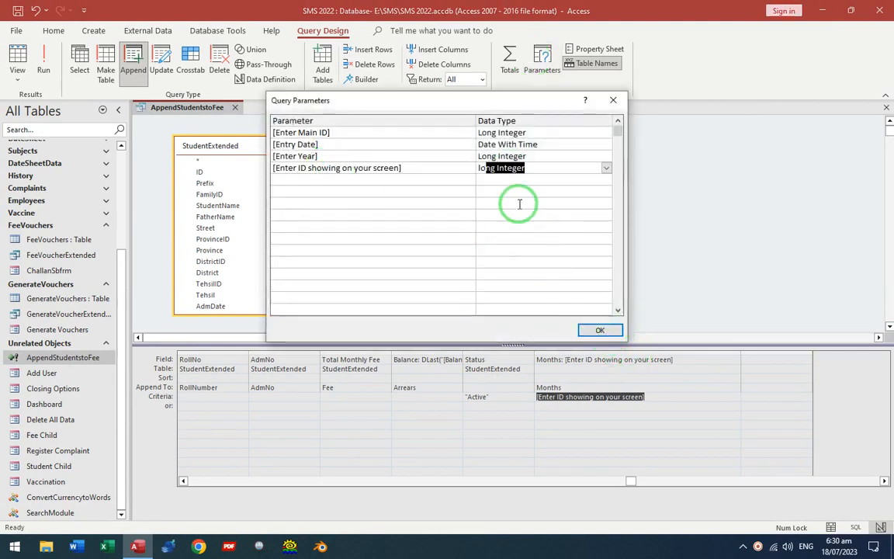
pyautogui.click(600, 330)
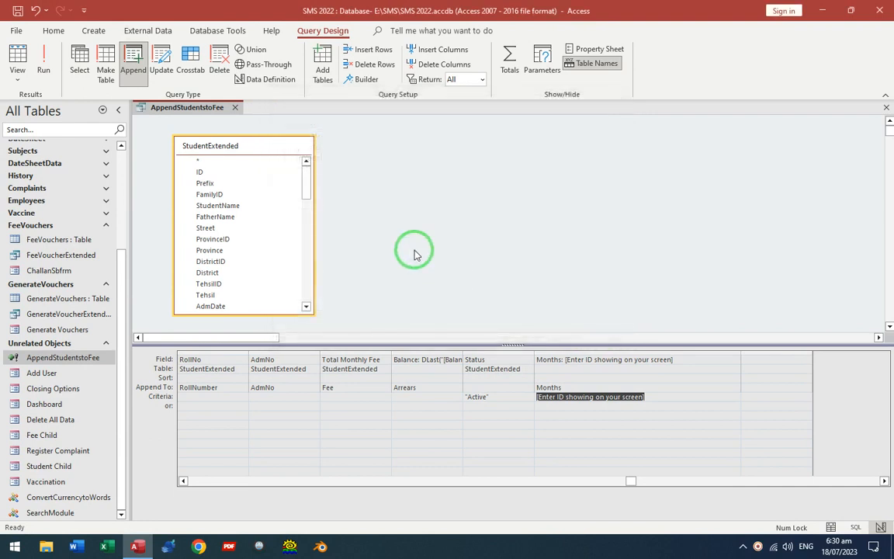
# Insert a DLookup of [Months] from "GenerateVouchers" before the ID prompt in the Months field expression.
pyautogui.click(885, 481)
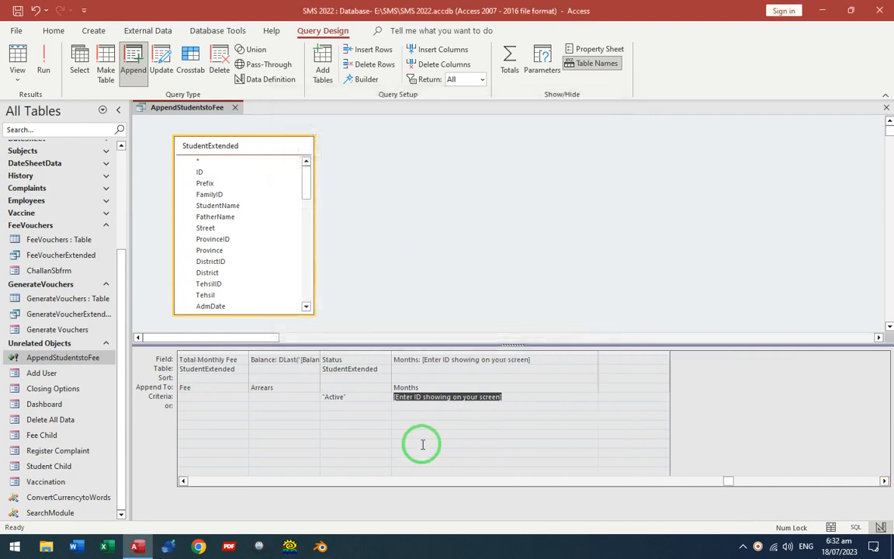
pyautogui.click(421, 360)
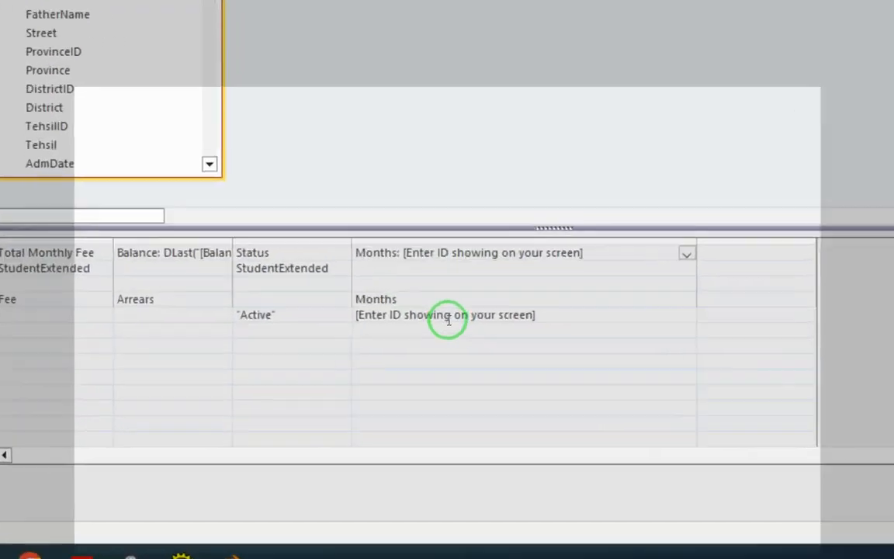
pyautogui.write('DL')
pyautogui.write('ookup("')
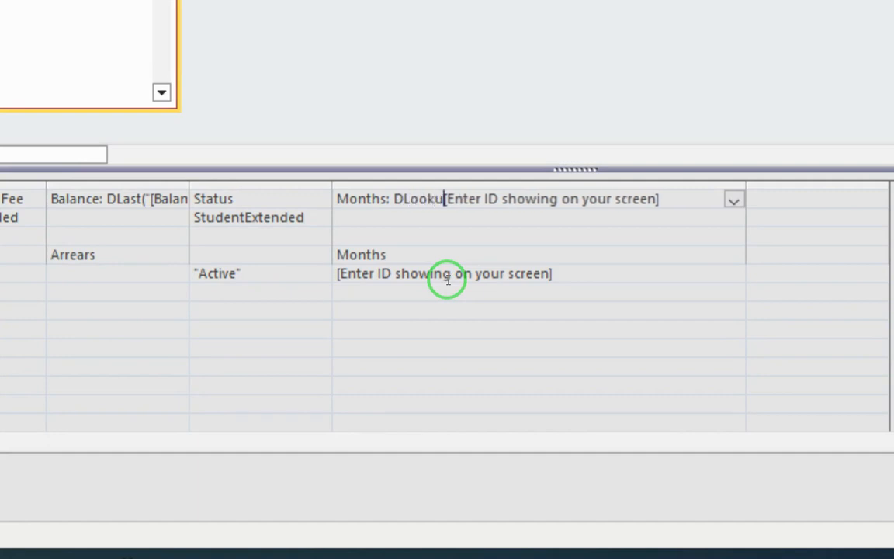
pyautogui.write('[Months')
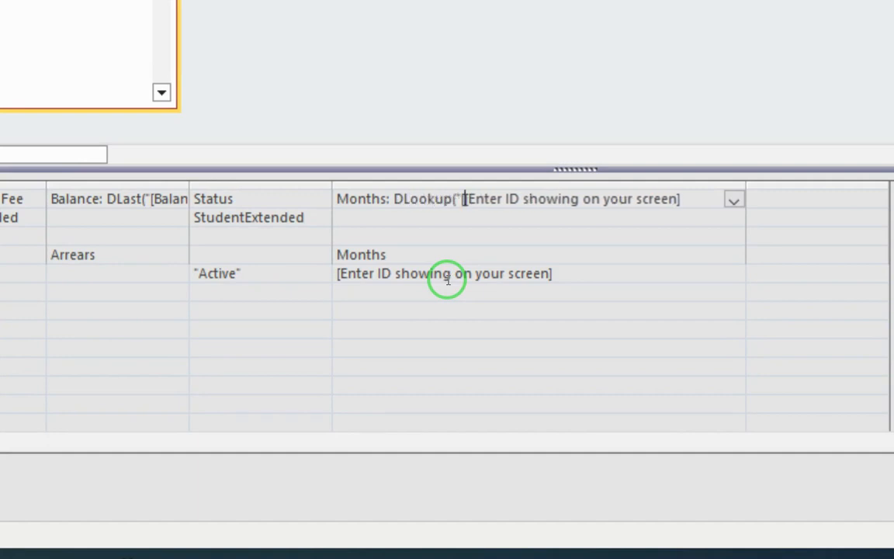
pyautogui.write('],"')
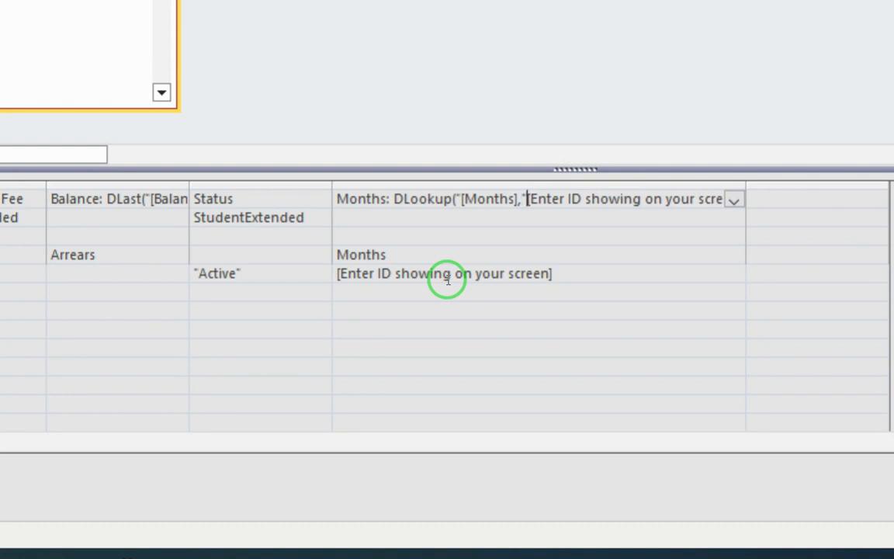
pyautogui.write('Generate')
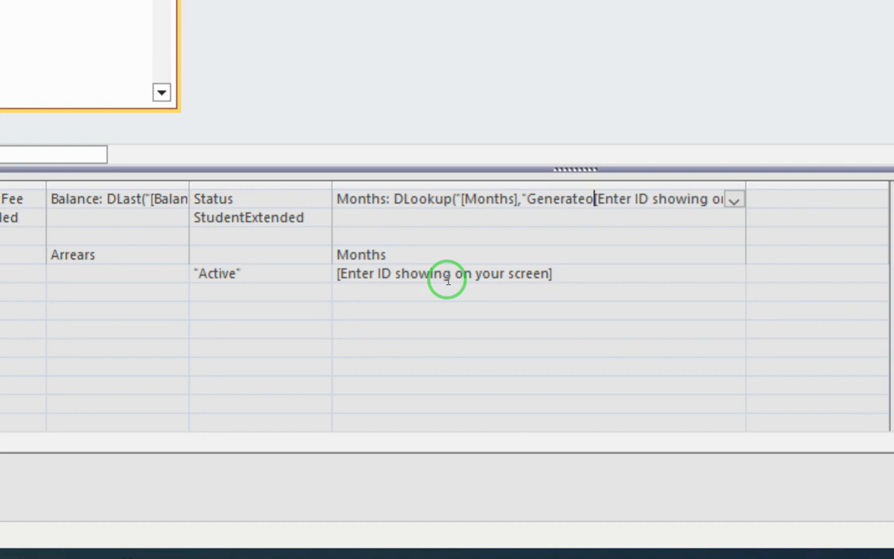
pyautogui.write('Vouchers",')
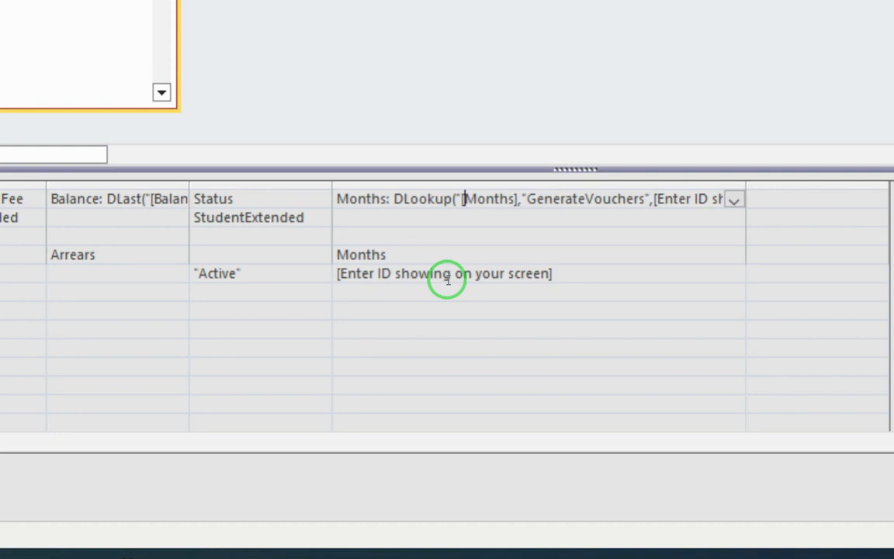
# Put quotation marks around [Months] and the ID prompt in the Months expression, close its parenthesis and commit it.
pyautogui.write('"')
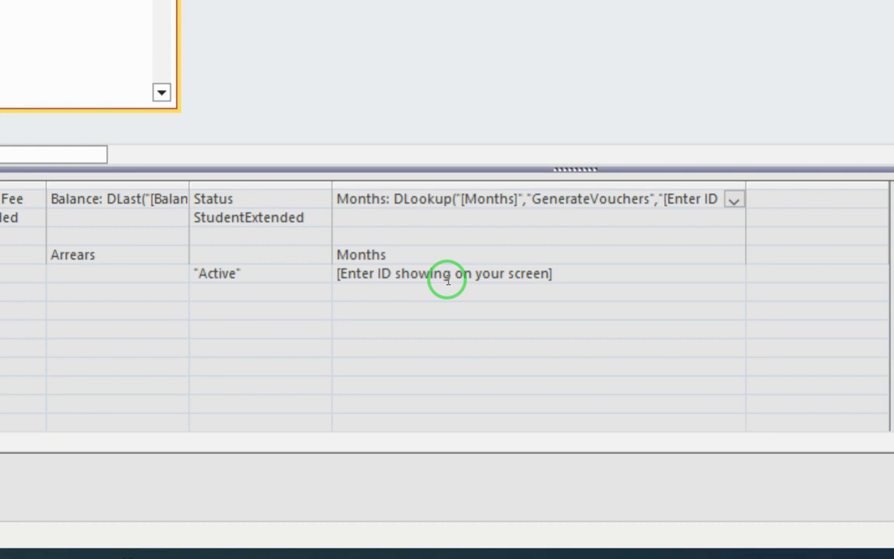
pyautogui.press('Right')
pyautogui.press('Right')
pyautogui.press('Right')
pyautogui.press('Right')
pyautogui.press('Right')
pyautogui.press('Right')
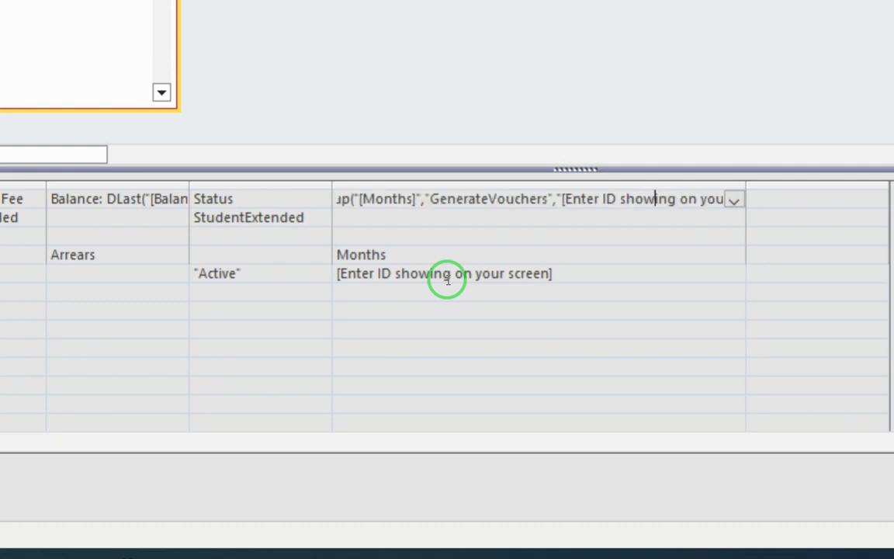
pyautogui.press('Right')
pyautogui.press('Right')
pyautogui.press('Right')
pyautogui.press('Right')
pyautogui.press('Right')
pyautogui.press('Right')
pyautogui.press('Right')
pyautogui.press('Right')
pyautogui.press('Right')
pyautogui.press('Right')
pyautogui.press('Right')
pyautogui.press('Right')
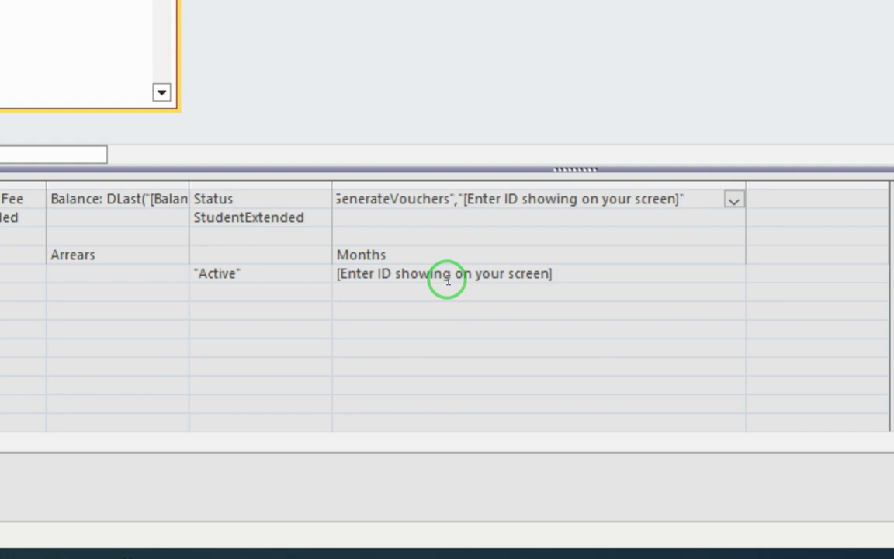
pyautogui.click(448, 281)
pyautogui.press('Down')
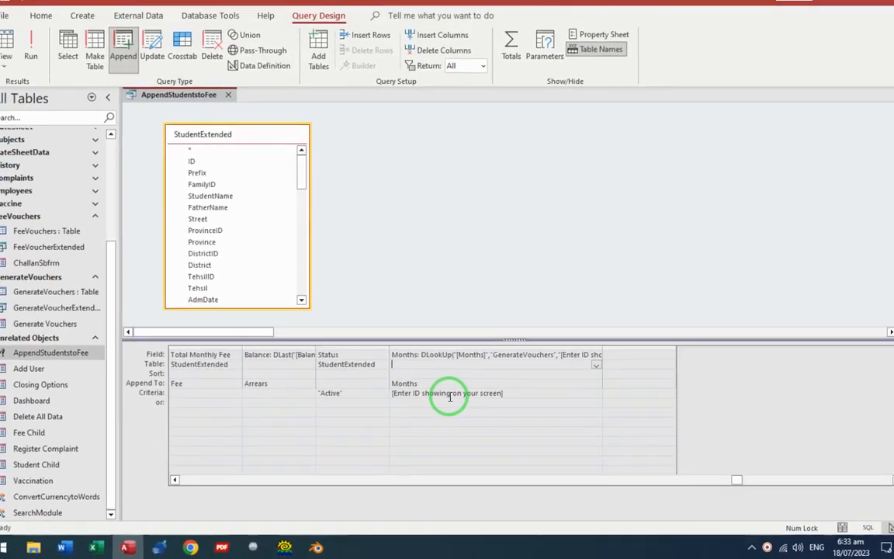
# Preview the append query as a datasheet with all parameter values left blank, then return to Design view.
pyautogui.click(15, 59)
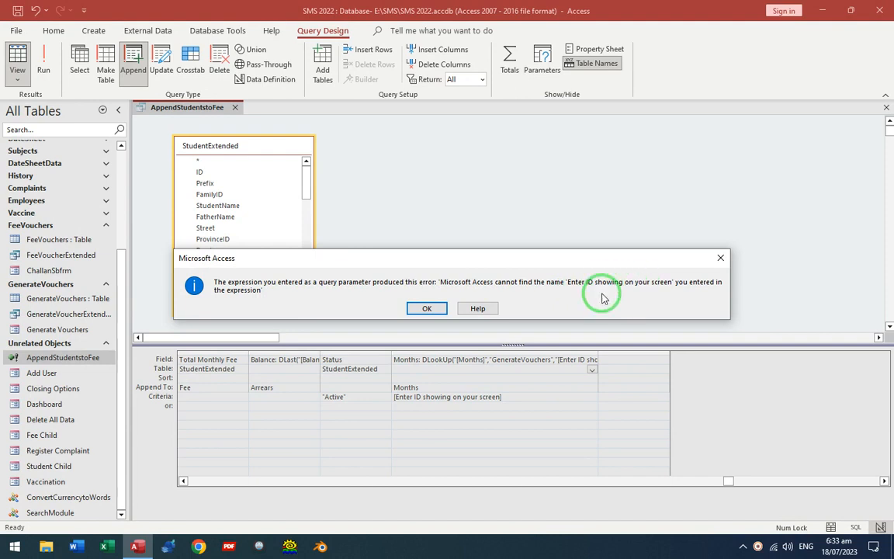
pyautogui.click(428, 308)
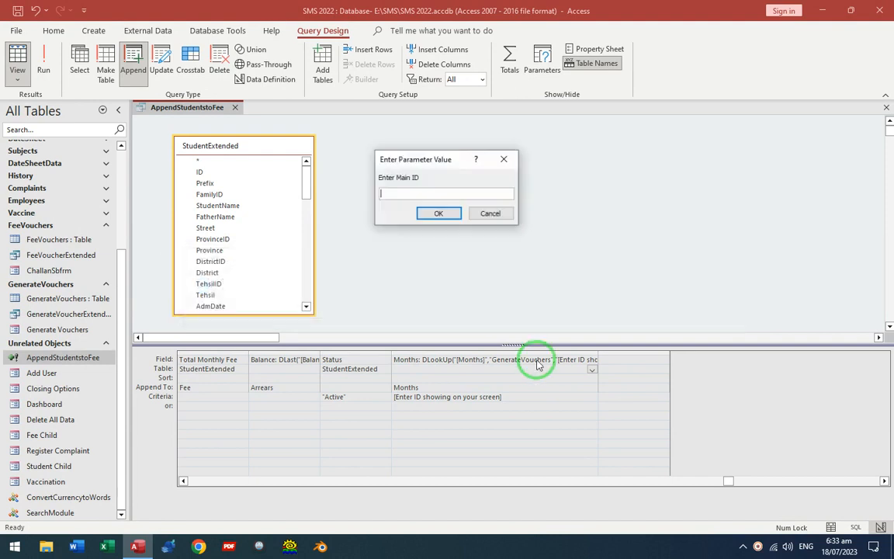
pyautogui.click(425, 215)
pyautogui.click(425, 215)
pyautogui.click(424, 215)
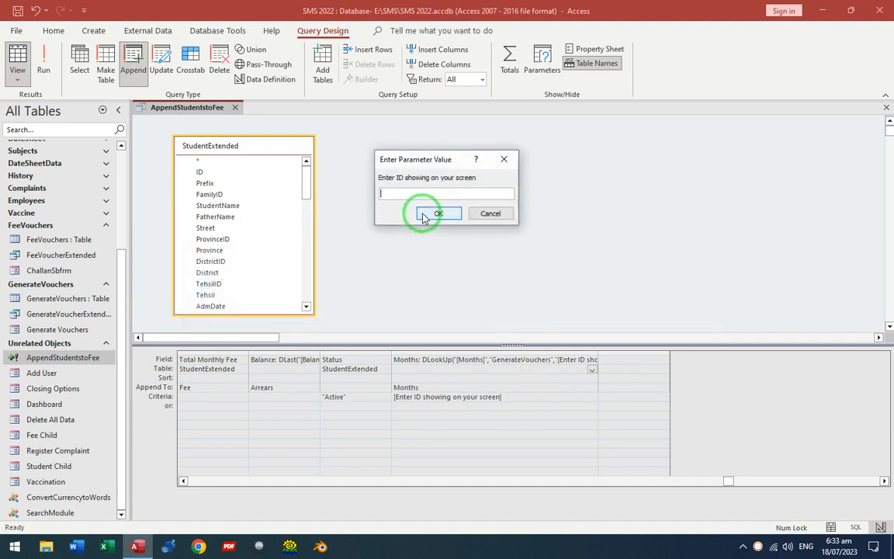
pyautogui.click(424, 214)
pyautogui.click(426, 308)
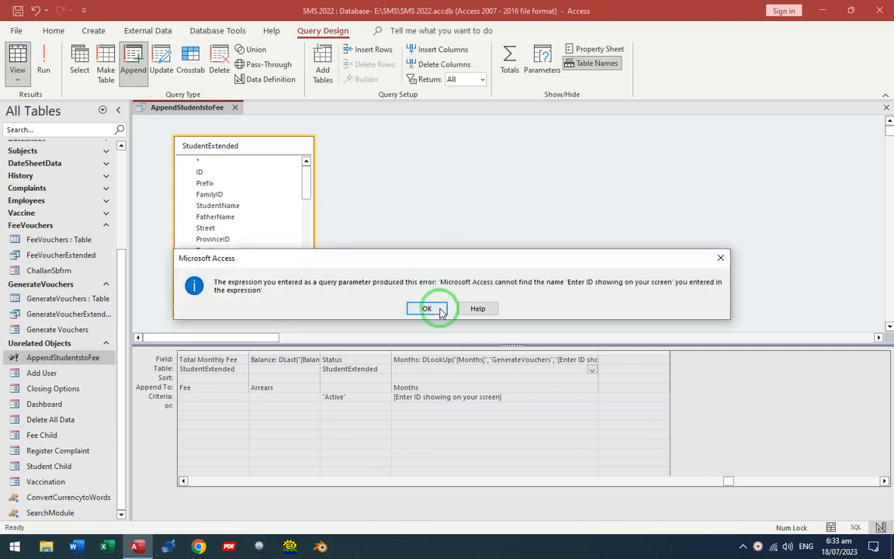
pyautogui.click(426, 309)
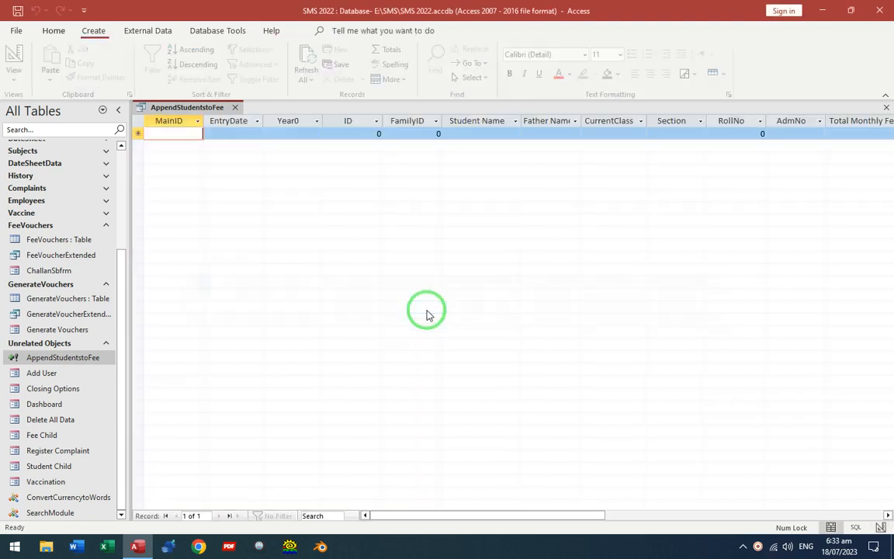
pyautogui.click(9, 58)
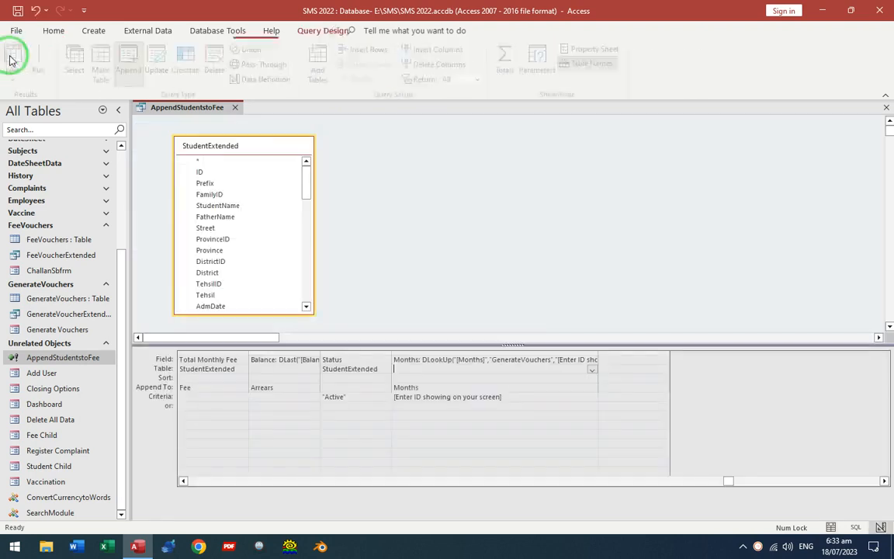
# Delete [Enter ID showing on your screen] from the query's parameter list.
pyautogui.click(541, 71)
pyautogui.moveTo(375, 167); pyautogui.dragTo(273, 167)
pyautogui.press('Delete')
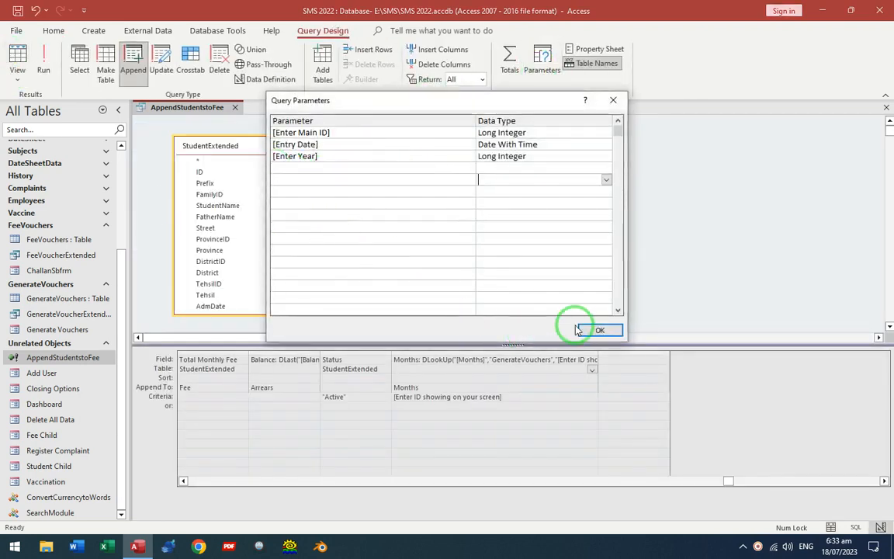
pyautogui.click(599, 330)
# Try to preview the query without the declared ID parameter and go back to the design grid.
pyautogui.click(17, 58)
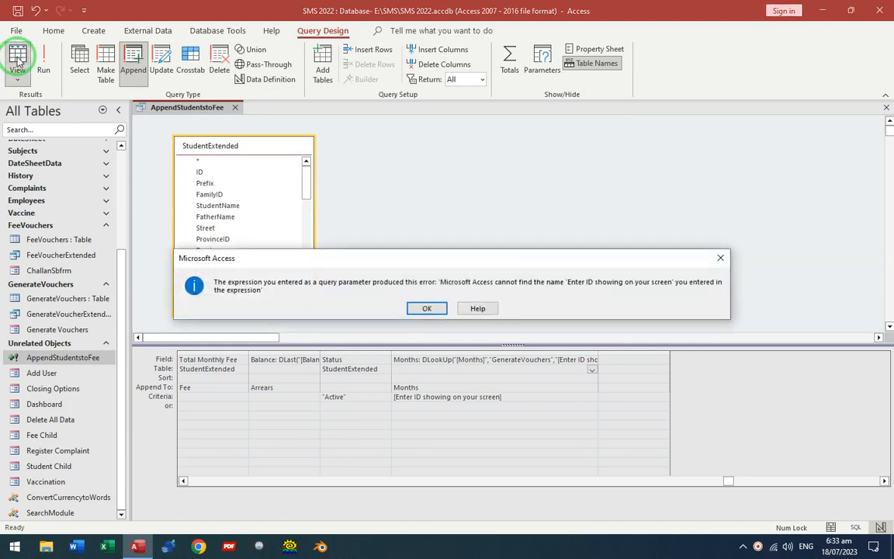
pyautogui.click(427, 308)
pyautogui.click(460, 211)
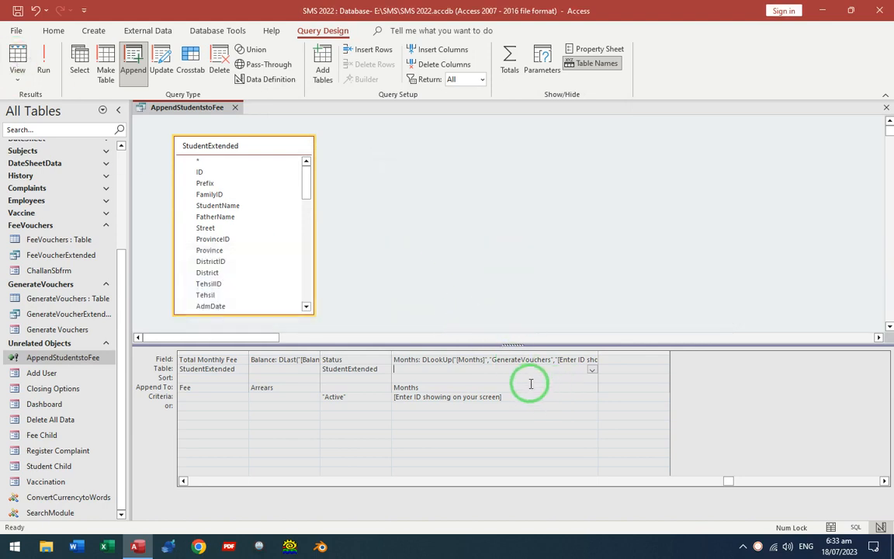
# Change the DLookUp condition in the Months column to "[ID]"="[Enter ID showing on your screen]" and widen the column to show the expression.
pyautogui.click(491, 360)
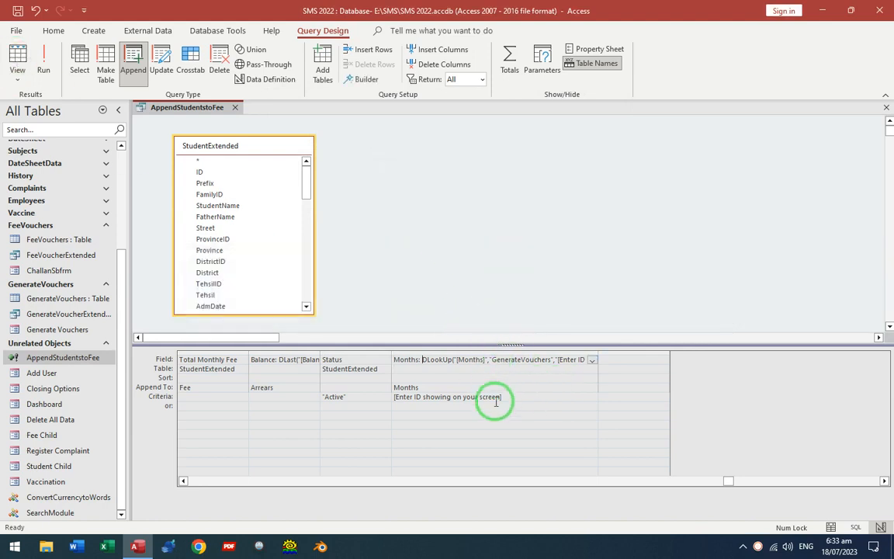
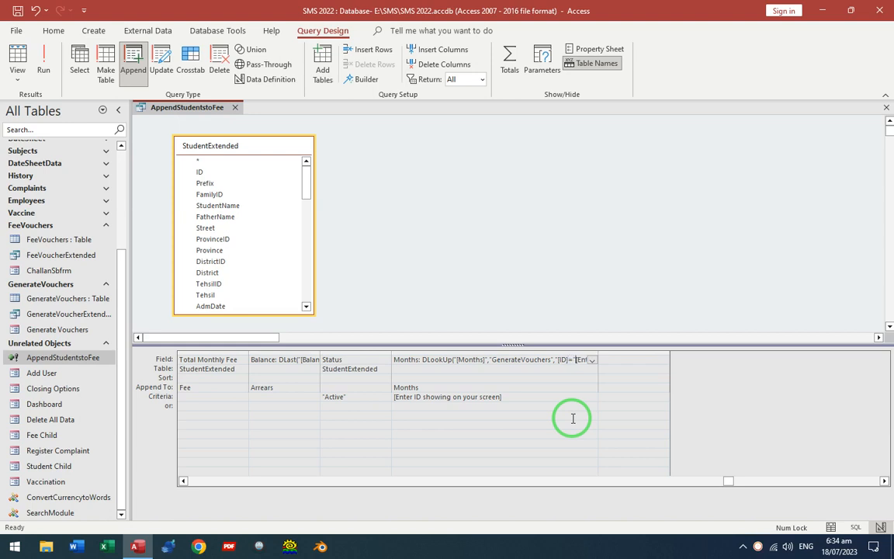
pyautogui.moveTo(599, 351); pyautogui.dragTo(787, 355)
pyautogui.click(590, 363)
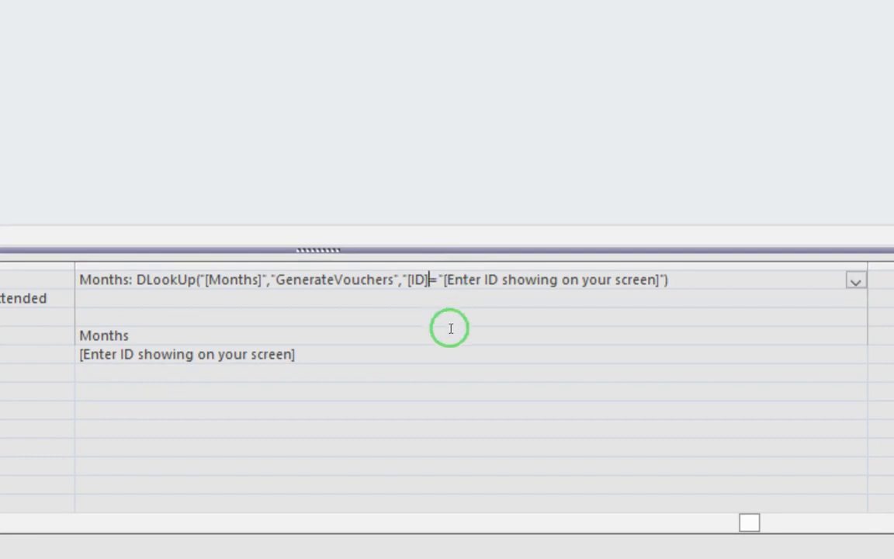
pyautogui.write('"')
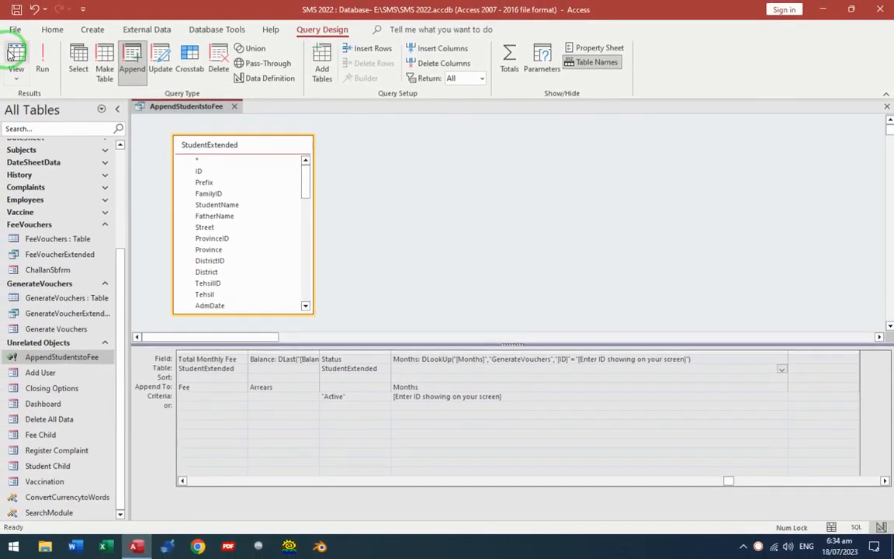
# Preview the query's datasheet with the revised Months lookup, leaving the main ID, date, year and screen ID parameters blank.
pyautogui.click(17, 59)
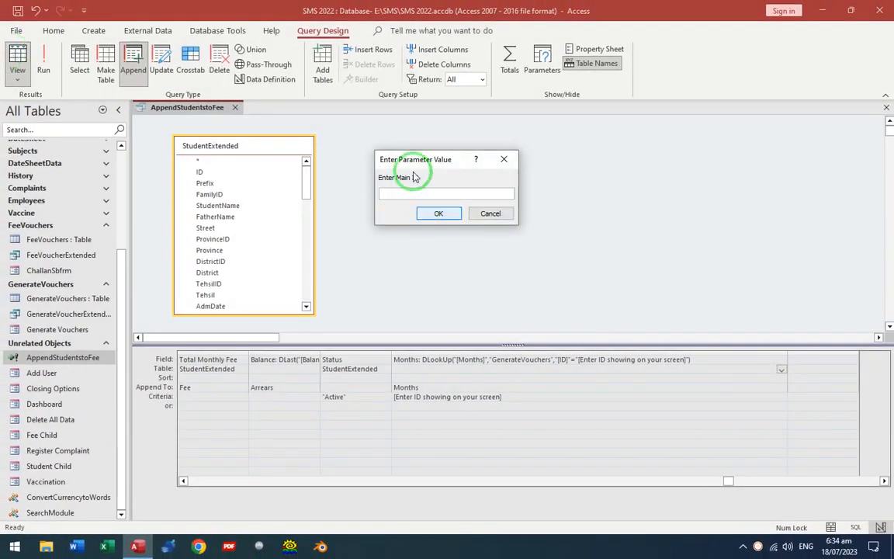
pyautogui.click(434, 213)
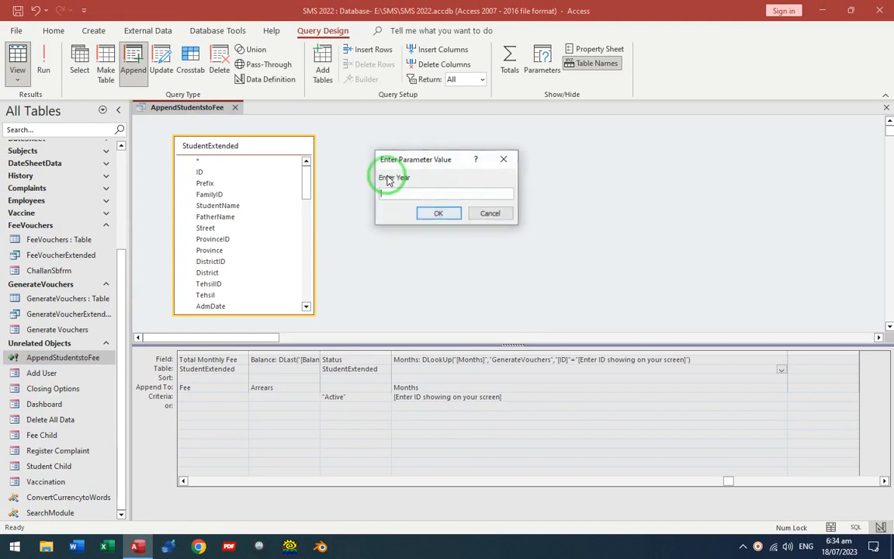
pyautogui.click(432, 214)
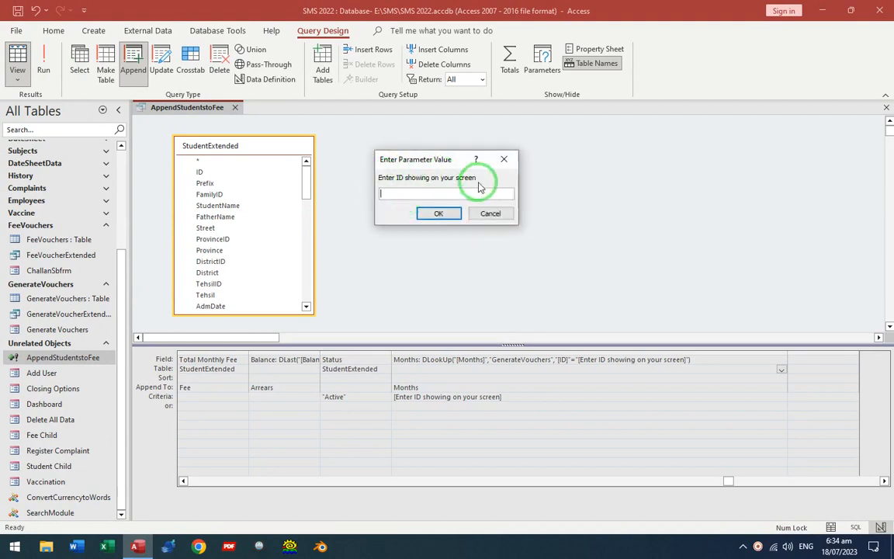
pyautogui.click(440, 212)
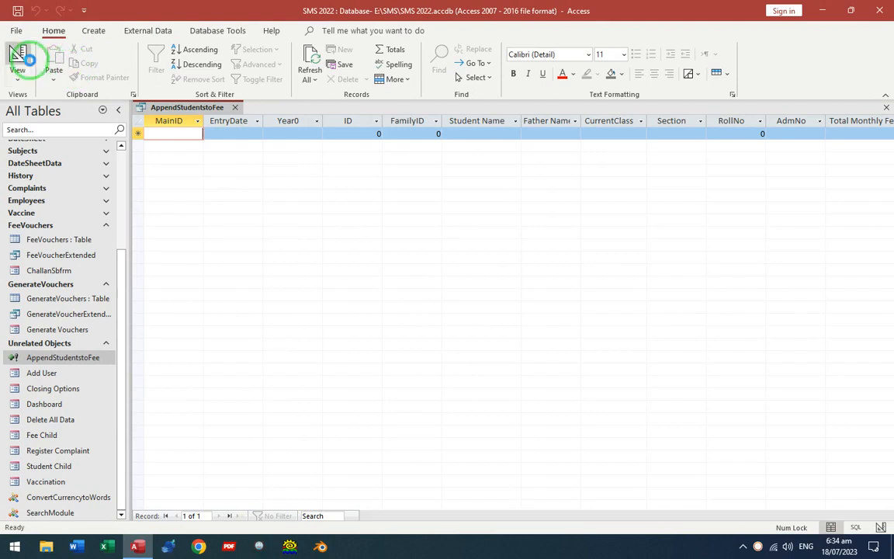
# Declare [Enter ID showing on your screen] as a Long Integer in the append query's parameter list.
pyautogui.click(18, 58)
pyautogui.moveTo(478, 404); pyautogui.dragTo(378, 390)
pyautogui.hotkey('ctrl', 'c')
pyautogui.click(539, 63)
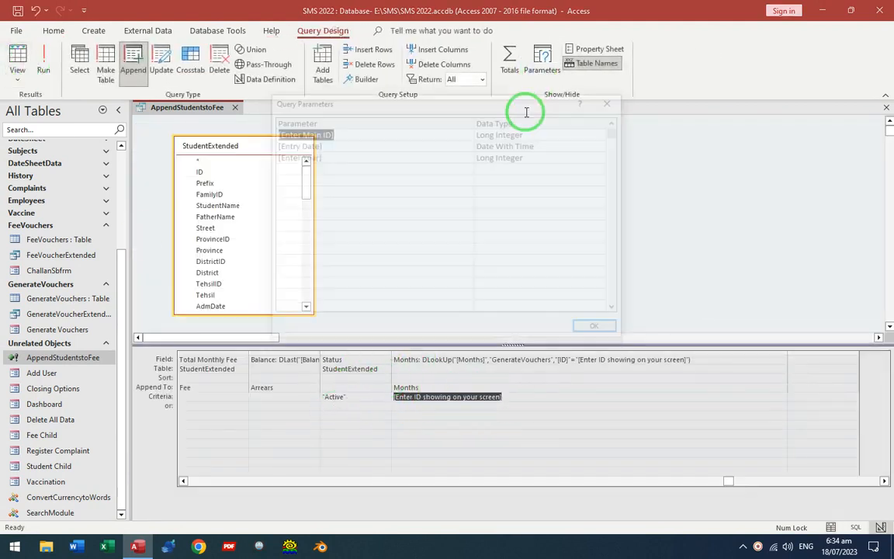
pyautogui.click(306, 167)
pyautogui.hotkey('ctrl', 'v')
pyautogui.press('Tab')
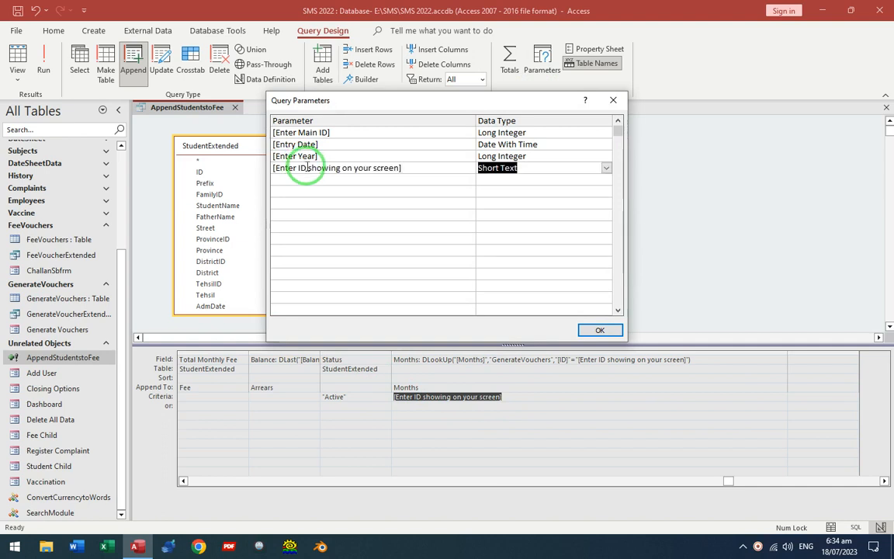
pyautogui.press('Tab')
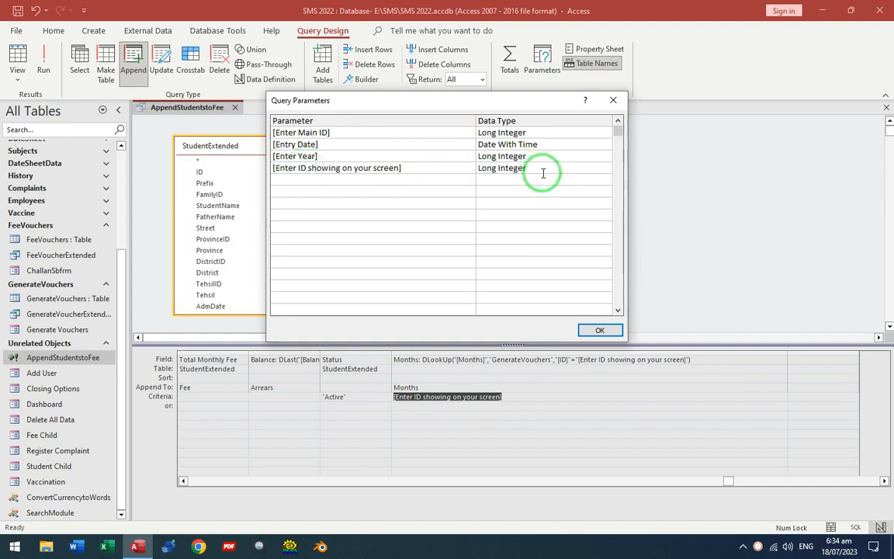
pyautogui.moveTo(542, 169); pyautogui.dragTo(410, 169)
pyautogui.click(408, 168)
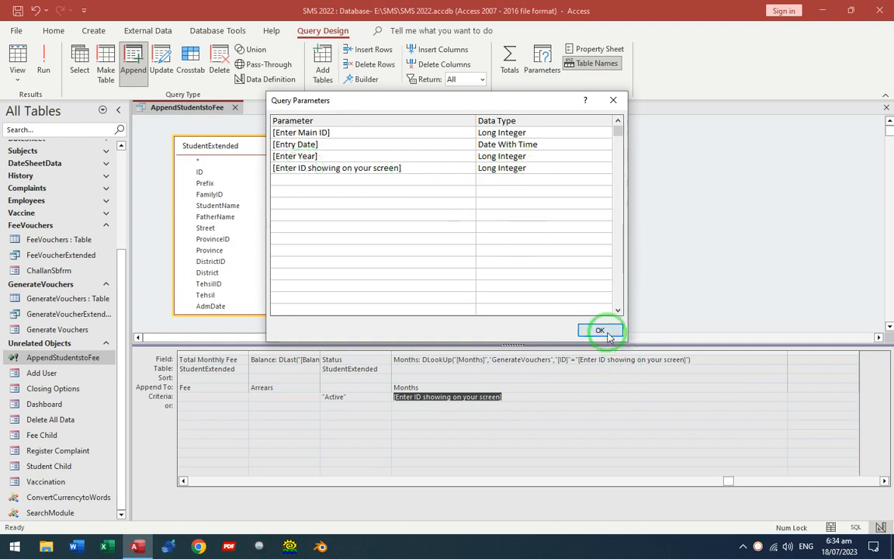
pyautogui.click(600, 331)
# Check the table name in the Months column's DLookUp expression and close the AppendStudentstoFee query.
pyautogui.click(580, 360)
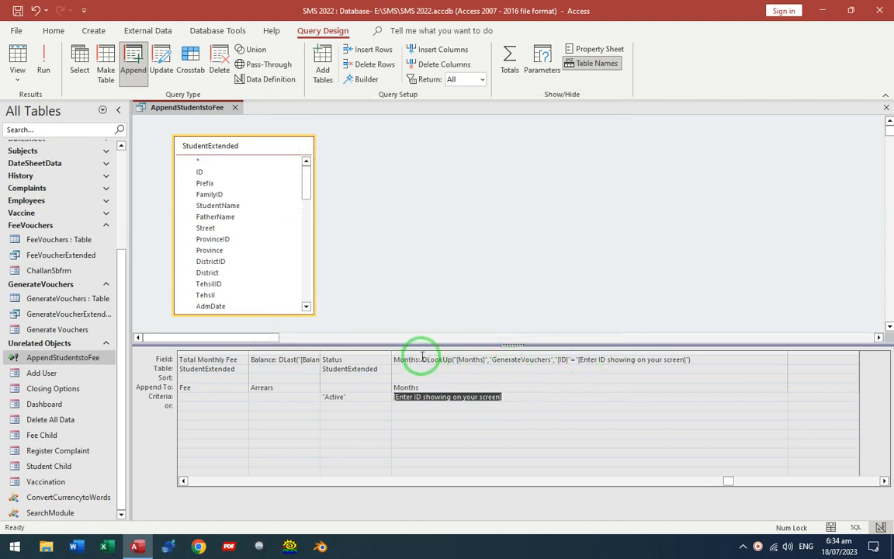
pyautogui.moveTo(432, 358); pyautogui.dragTo(552, 359)
pyautogui.click(508, 362)
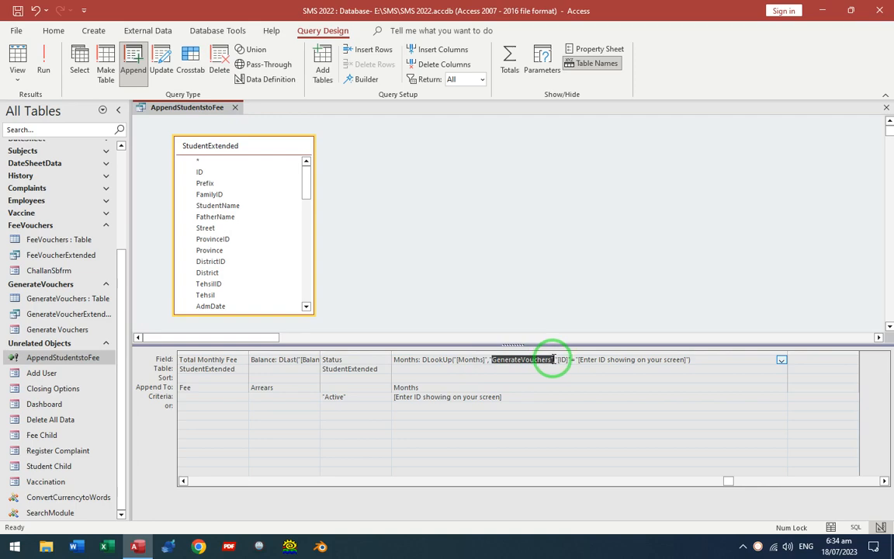
pyautogui.hotkey('ctrl', 'w')
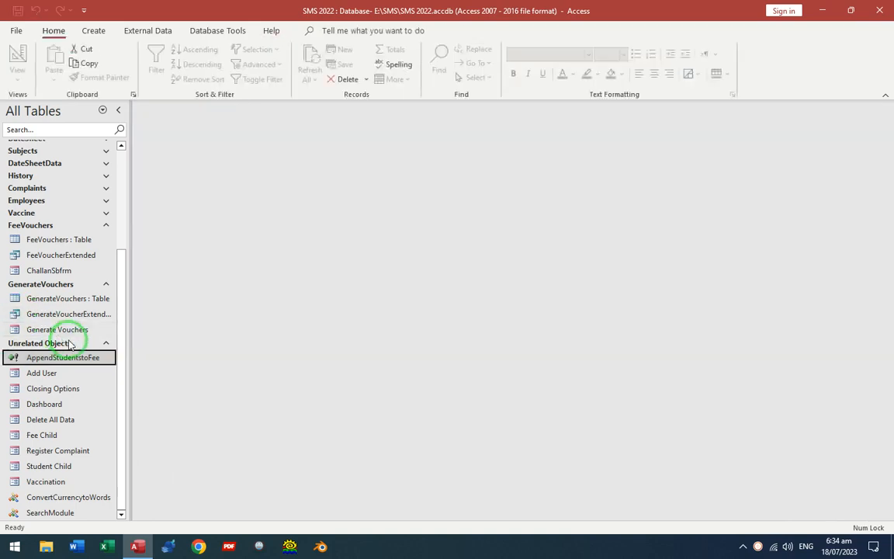
# Add DoCmd.SetParameter "[Enter ID showing on your screen]", Me.ID.Value before the OpenQuery line in the Generate button's click procedure on the Generate Vouchers form.
pyautogui.click(73, 332)
pyautogui.hotkey('ctrl', 'Return')
pyautogui.doubleClick(678, 204)
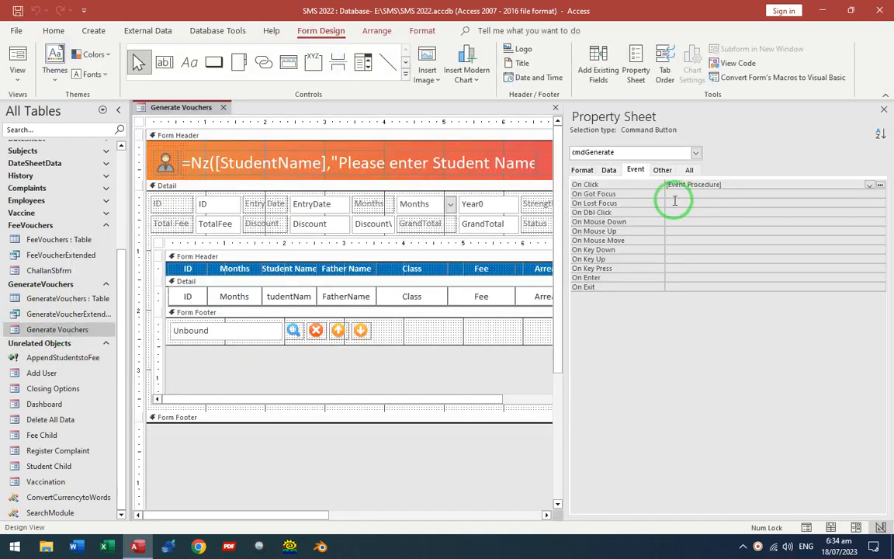
pyautogui.click(860, 183)
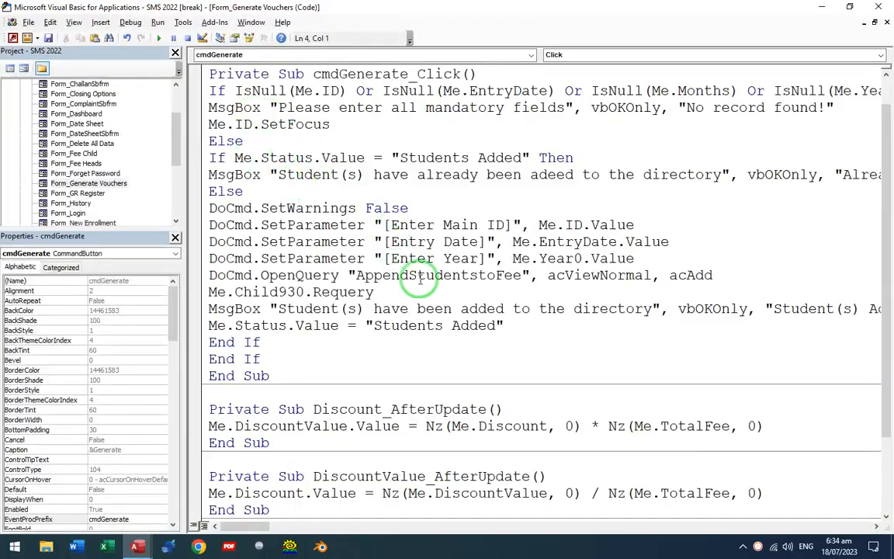
pyautogui.click(565, 258)
pyautogui.click(638, 258)
pyautogui.press('Return')
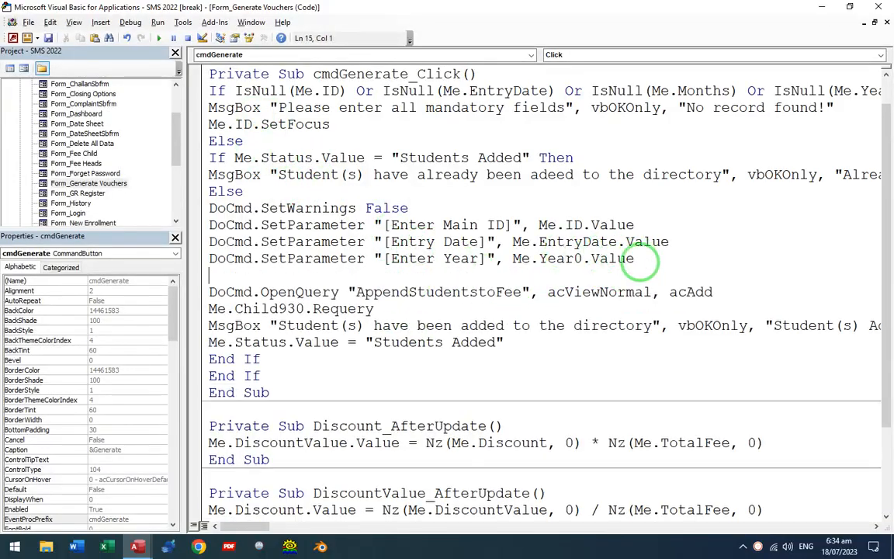
pyautogui.write('Docmd.setpa')
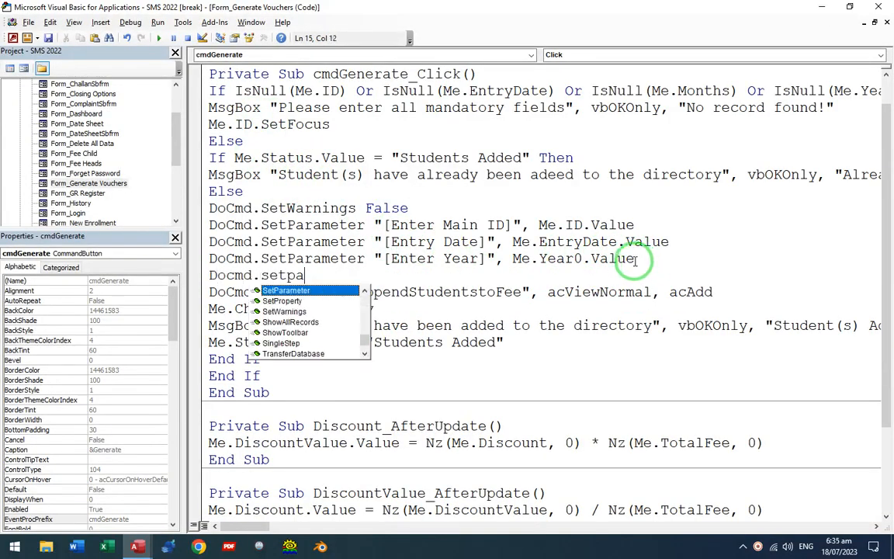
pyautogui.write('rameter "')
pyautogui.hotkey('ctrl', 'v')
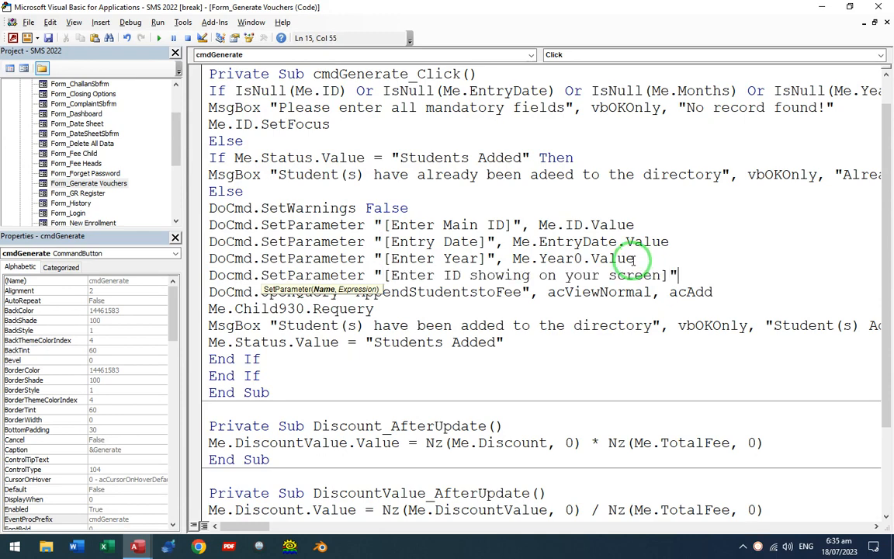
pyautogui.write('Me.ID.valu')
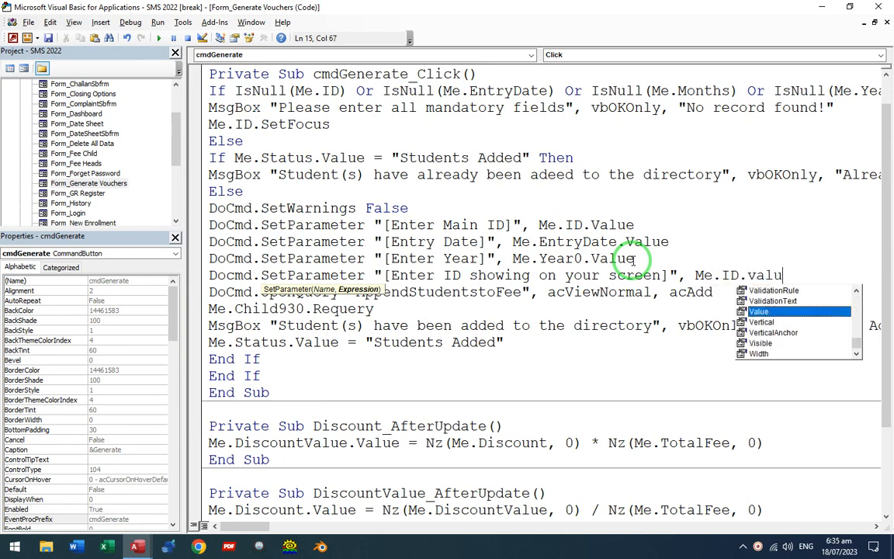
pyautogui.press('Tab')
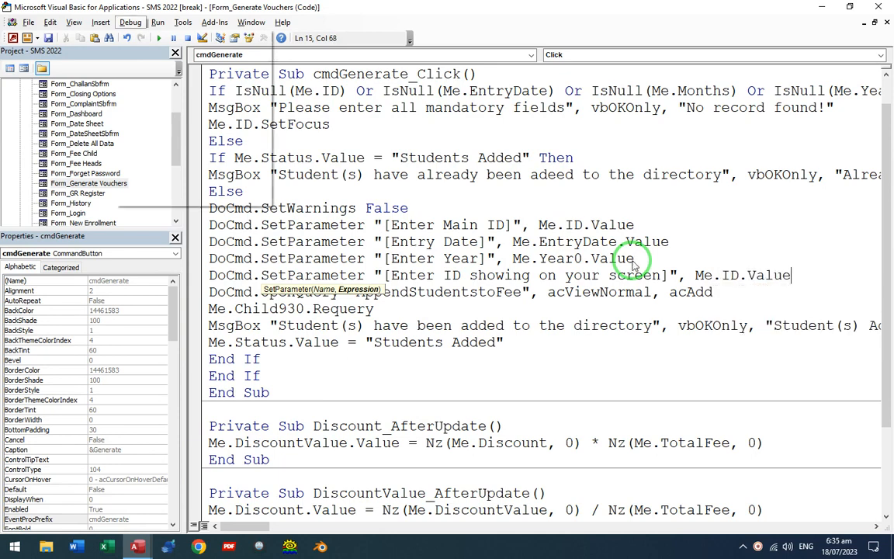
pyautogui.click(882, 6)
# Run Generate for voucher record 1, close the form and check the FeeVouchers table for appended records.
pyautogui.press('F5')
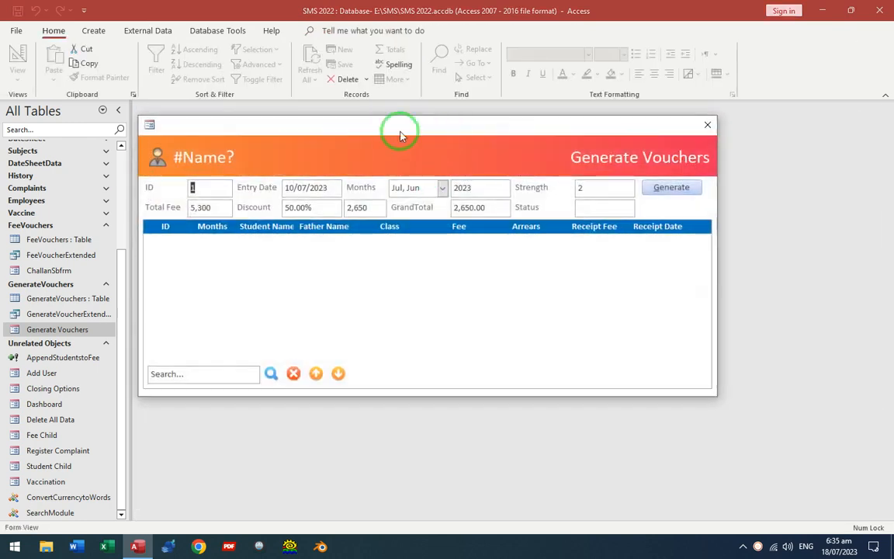
pyautogui.moveTo(401, 132); pyautogui.dragTo(451, 103)
pyautogui.click(721, 157)
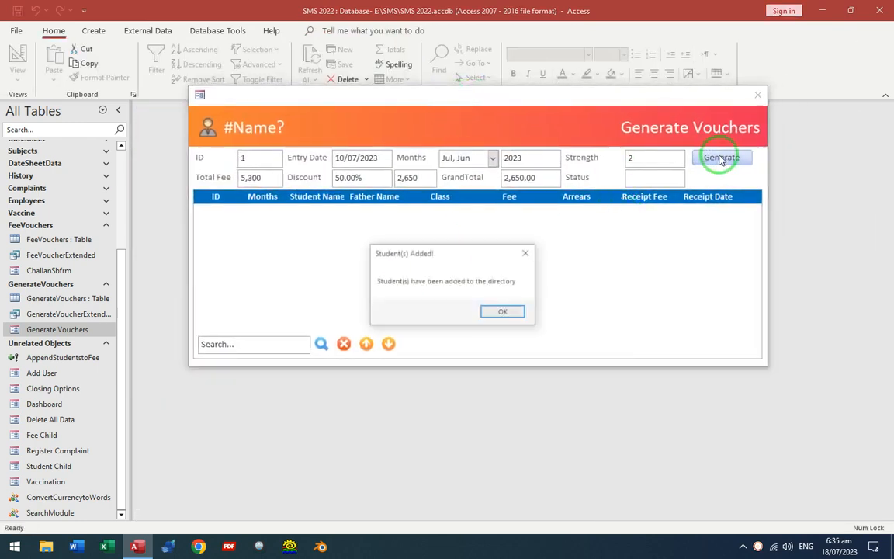
pyautogui.click(507, 314)
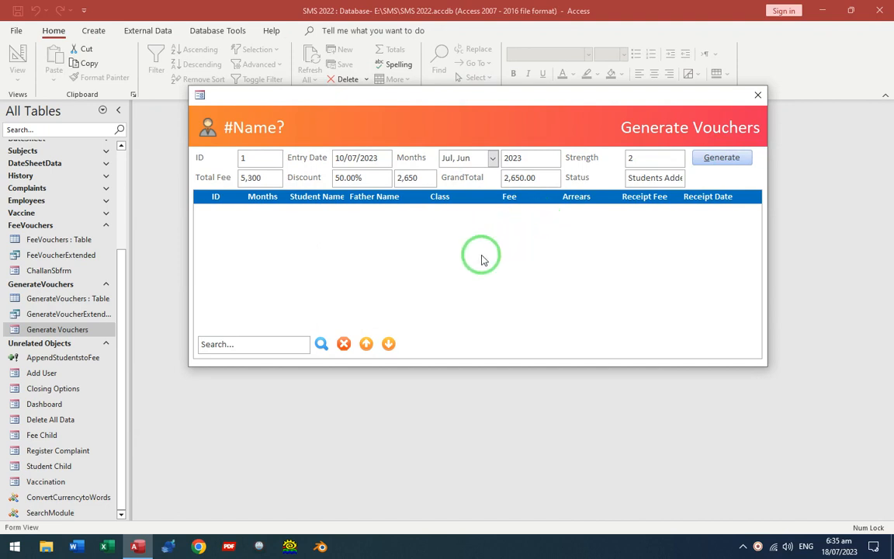
pyautogui.click(757, 95)
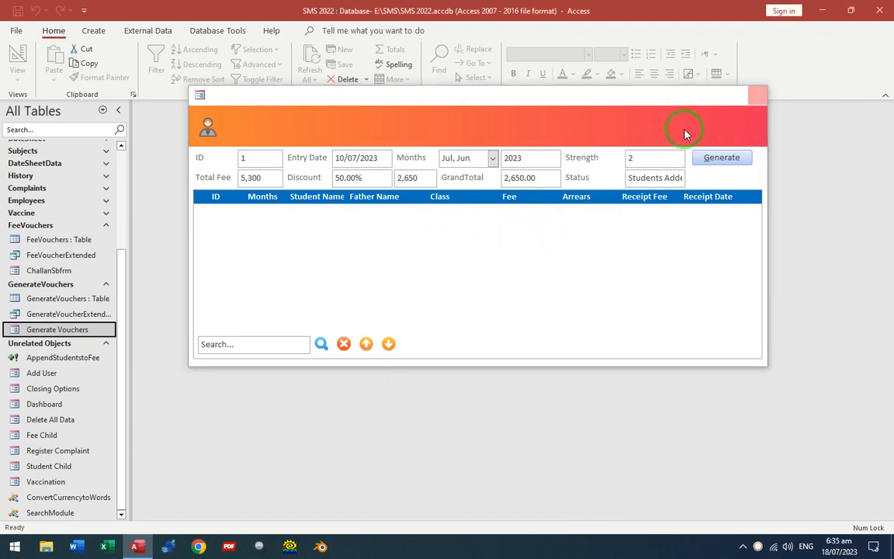
pyautogui.doubleClick(61, 245)
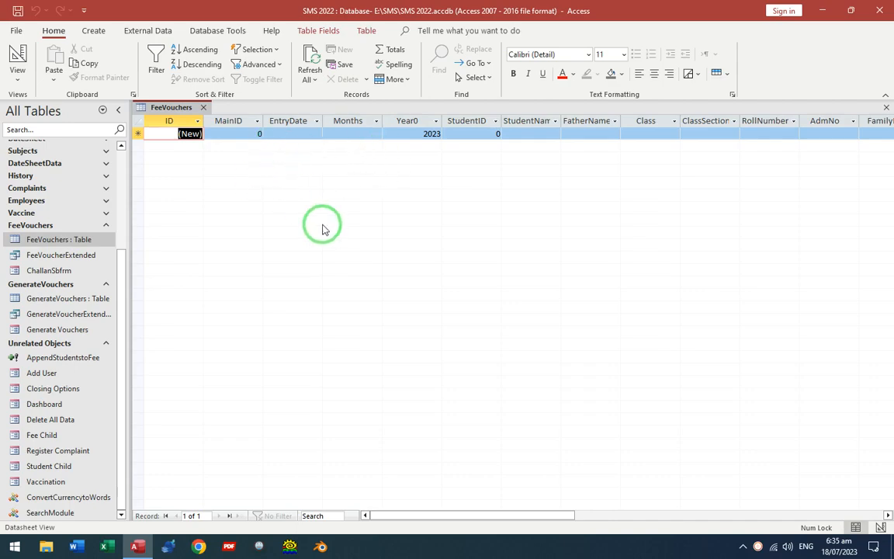
pyautogui.hotkey('ctrl', 'w')
# Change DoCmd.SetWarnings to True in the Generate button's click procedure and return to the form design.
pyautogui.doubleClick(23, 329)
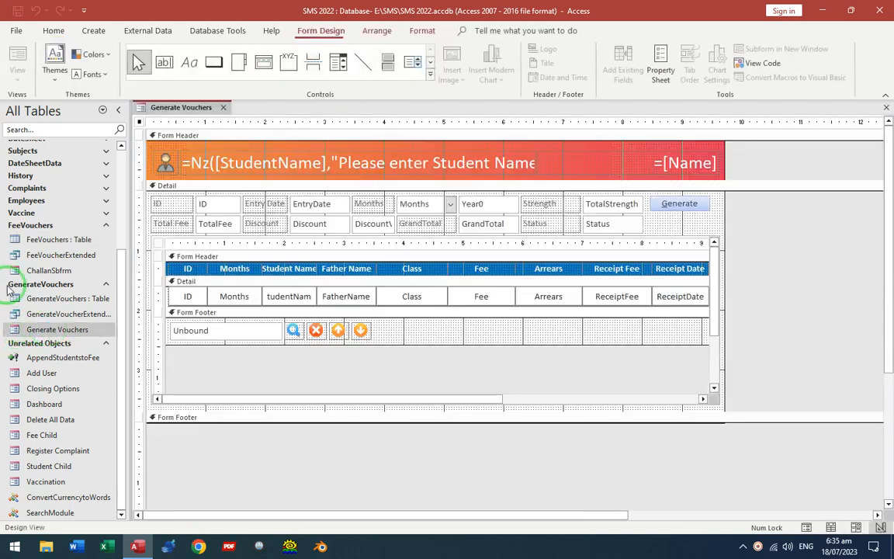
pyautogui.doubleClick(677, 204)
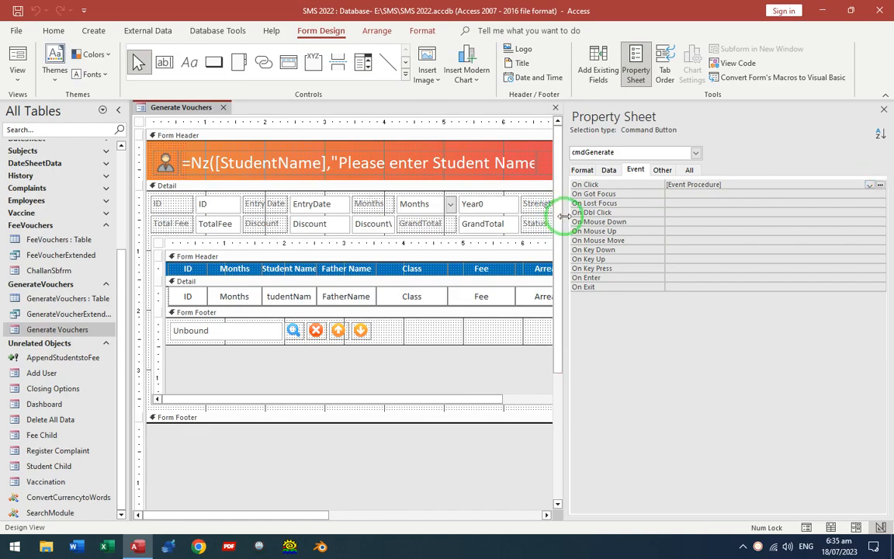
pyautogui.click(879, 185)
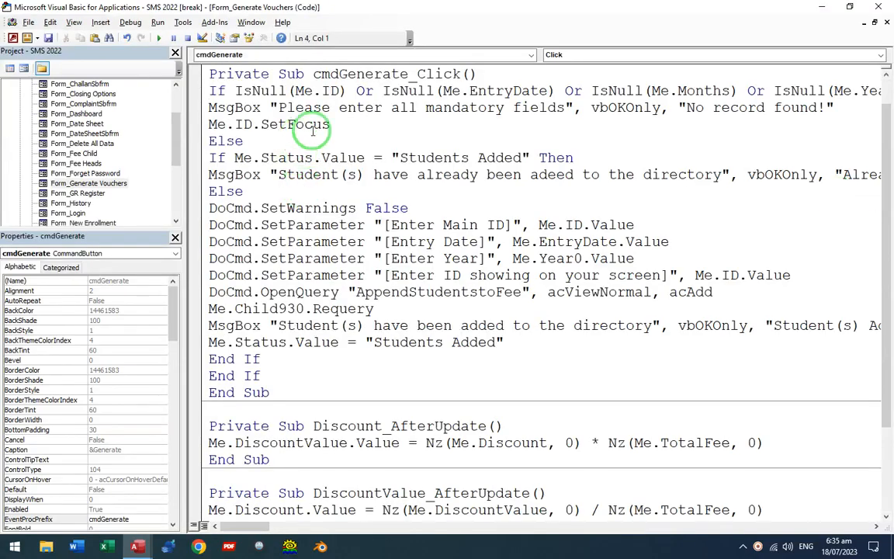
pyautogui.doubleClick(381, 208)
pyautogui.write('Tru')
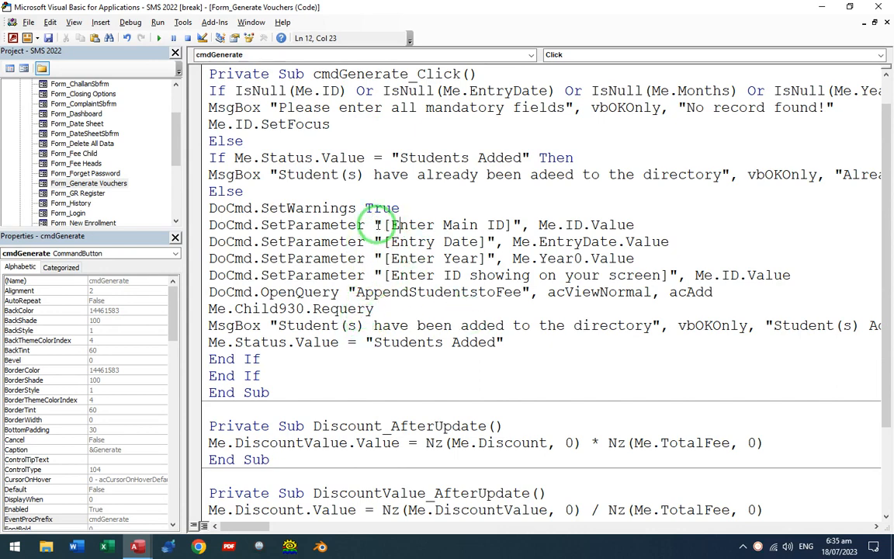
pyautogui.click(374, 274)
pyautogui.click(503, 294)
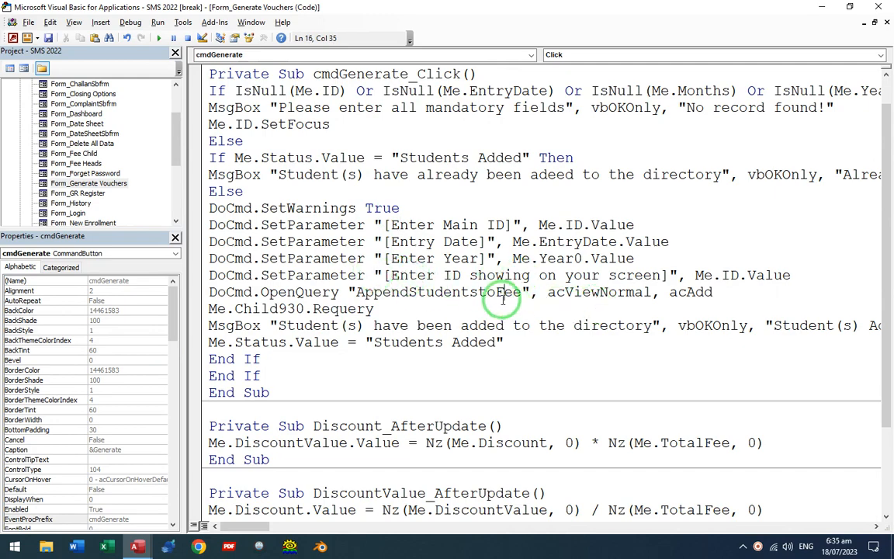
pyautogui.click(880, 7)
# Set the Locked property of the Status text box to No.
pyautogui.press('F4')
pyautogui.doubleClick(603, 226)
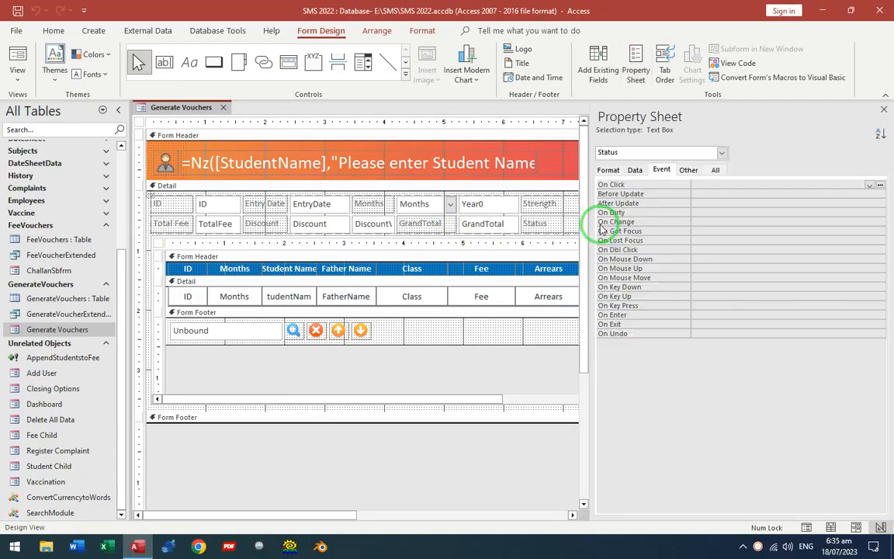
pyautogui.click(715, 170)
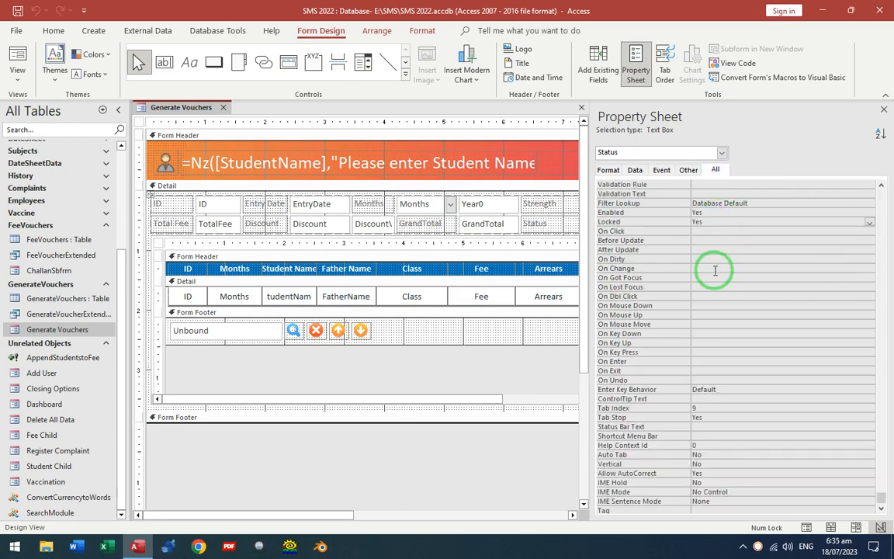
pyautogui.scroll(-15, 674, 256)
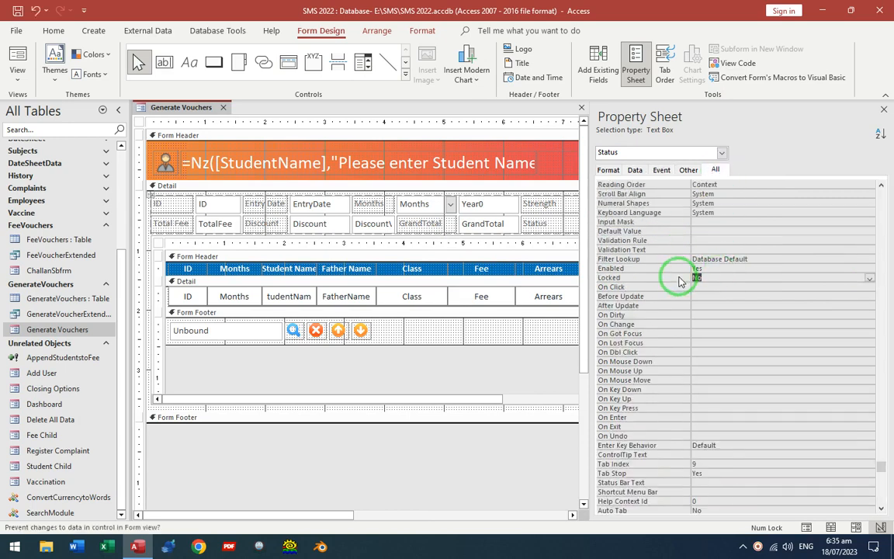
# Clear the record's Status in form view and run Generate, accepting the append query confirmations.
pyautogui.press('F5')
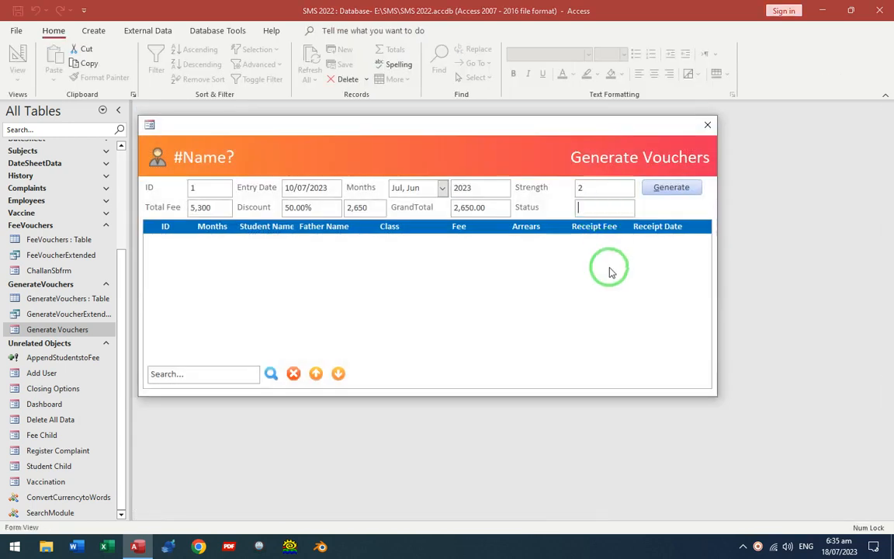
pyautogui.click(665, 190)
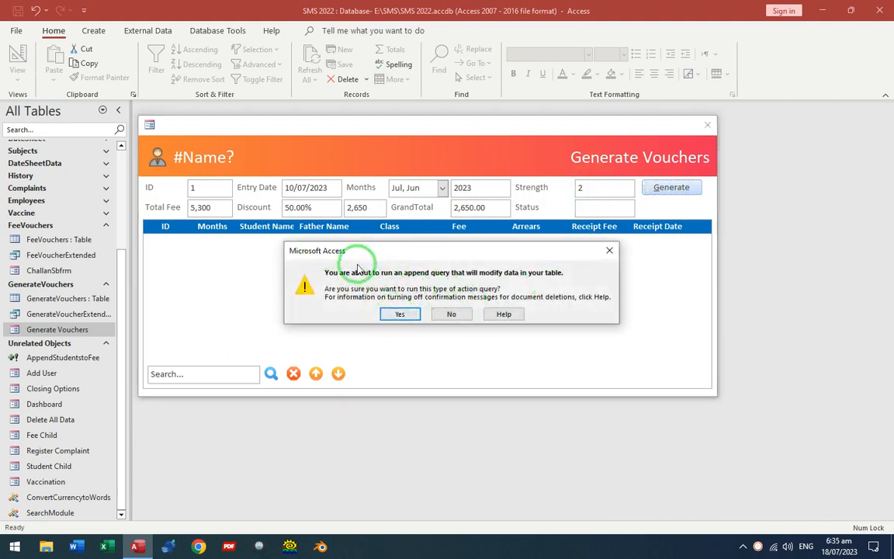
pyautogui.click(400, 313)
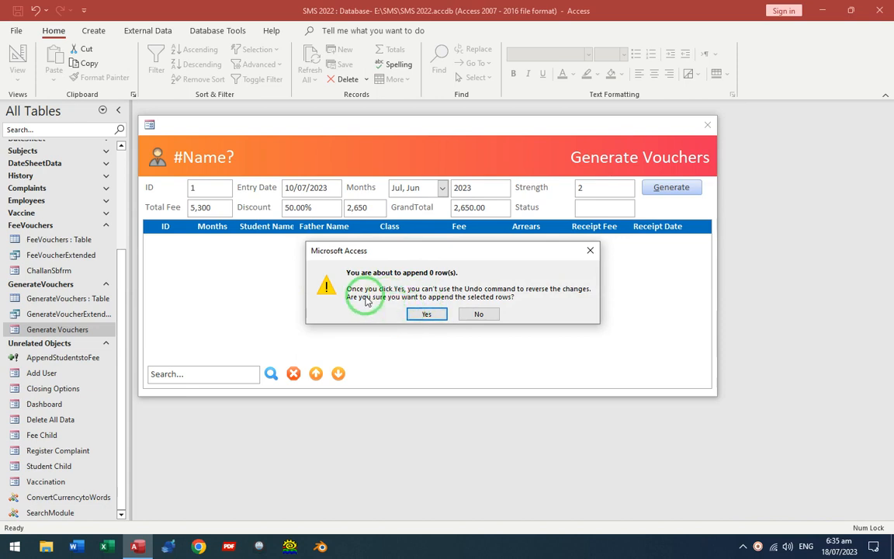
pyautogui.click(435, 314)
pyautogui.click(504, 312)
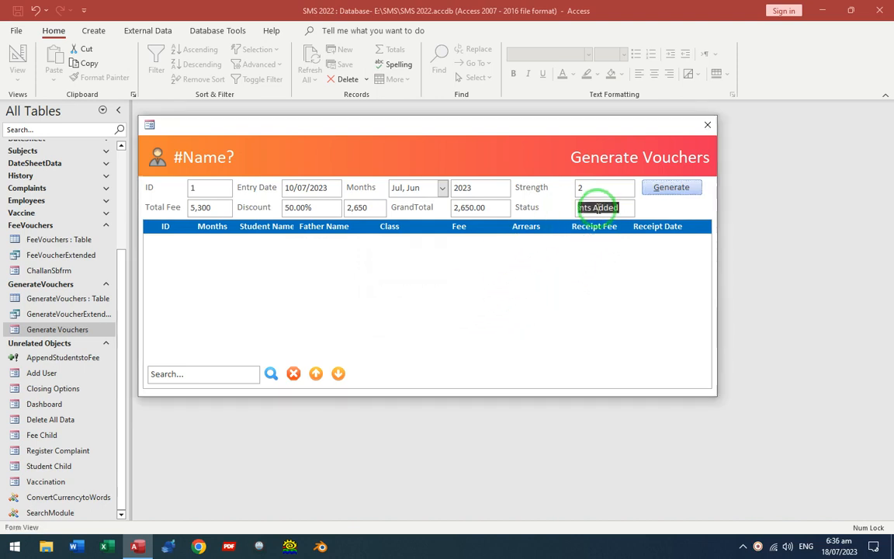
# Delete the DoCmd.SetParameter line for "[Enter ID showing on your screen]" from the Generate button's click procedure.
pyautogui.rightClick(465, 149)
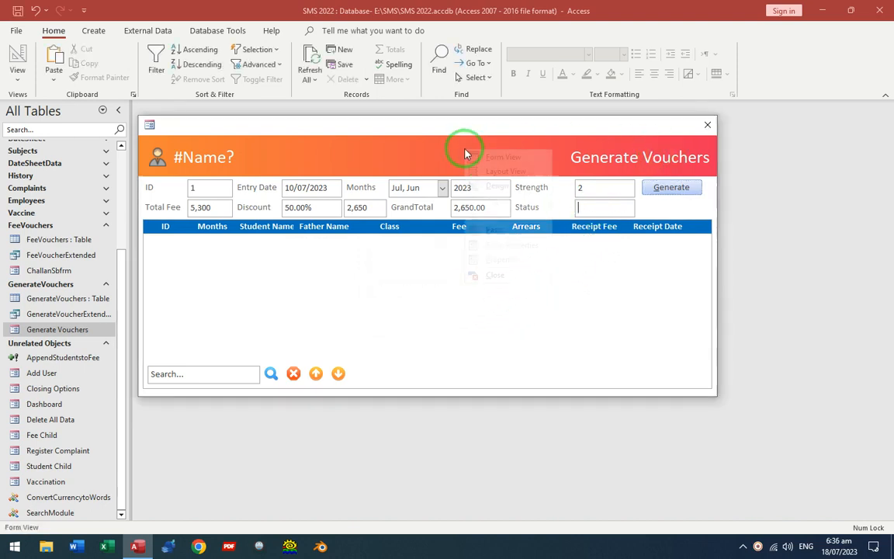
pyautogui.click(482, 191)
pyautogui.doubleClick(679, 203)
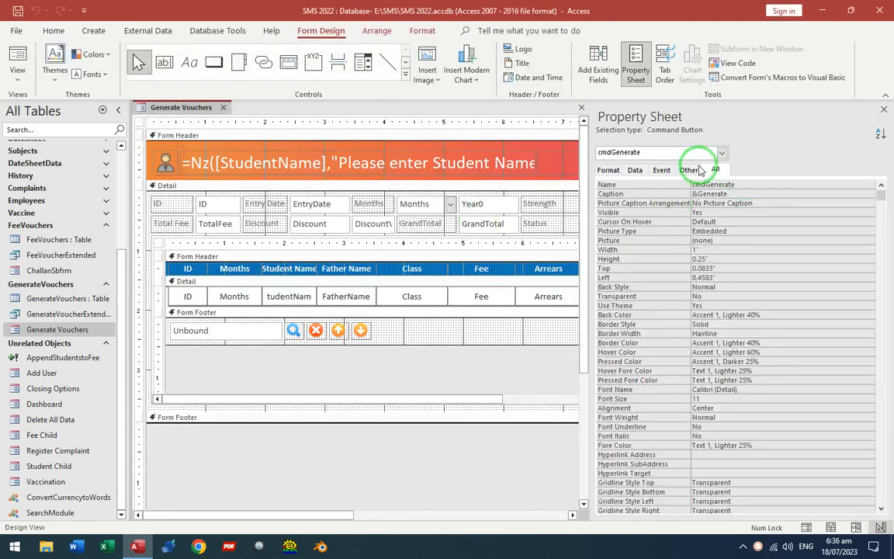
pyautogui.click(661, 170)
pyautogui.click(713, 185)
pyautogui.click(880, 184)
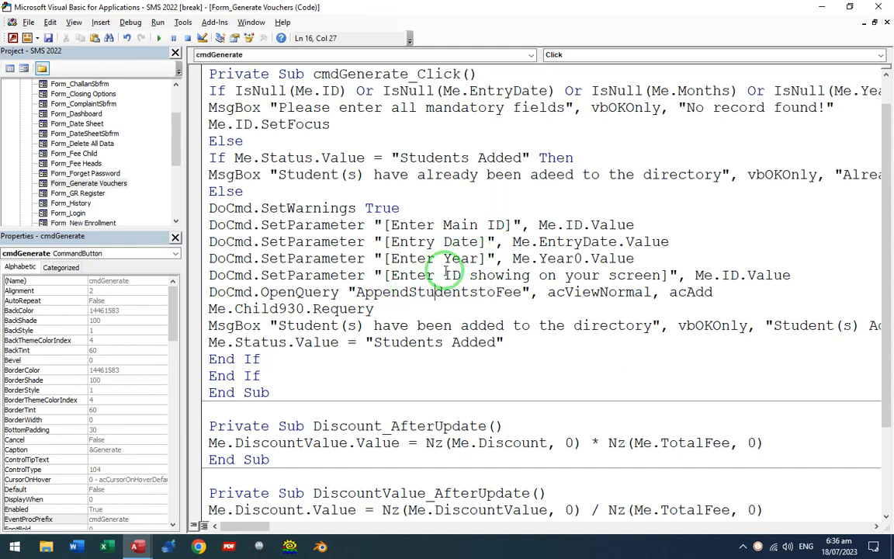
pyautogui.press('Up')
pyautogui.press('Home')
pyautogui.hotkey('shift', 'Down')
pyautogui.press('Delete')
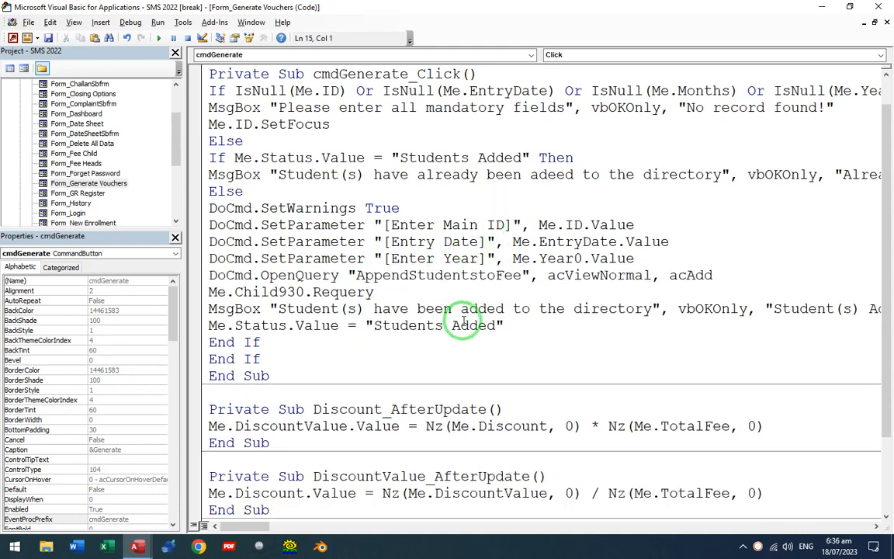
# Close the code window and the property sheet, and save and close the Generate Vouchers form.
pyautogui.click(880, 6)
pyautogui.press('F4')
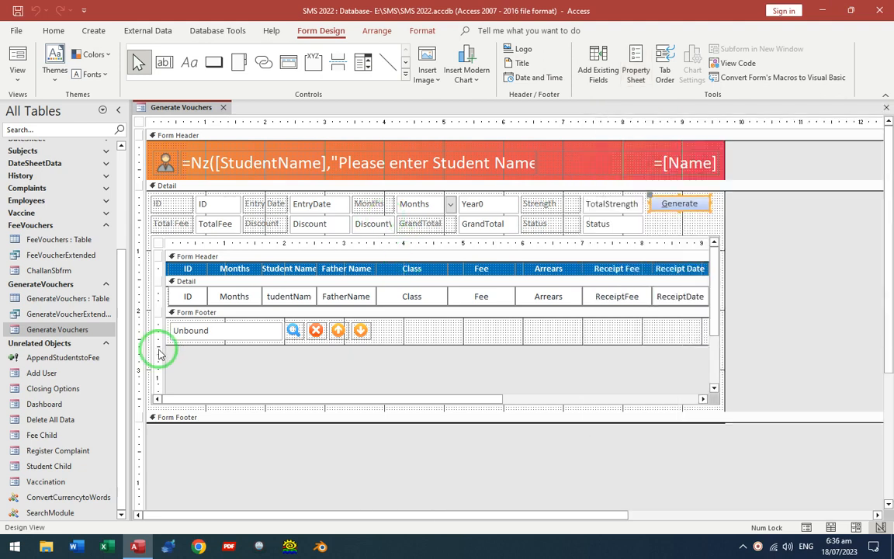
pyautogui.hotkey('ctrl', 's')
pyautogui.hotkey('ctrl', 'w')
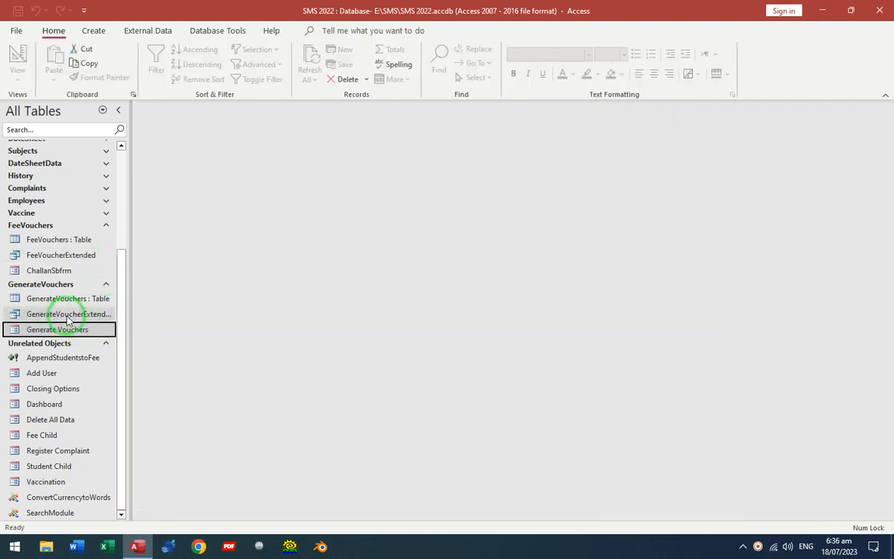
# Open the AppendStudentstoFee query in design view and delete the "[Enter ID showing on your screen]" criterion under the Months column.
pyautogui.click(59, 361)
pyautogui.hotkey('ctrl', 'Return')
pyautogui.press('Tab')
pyautogui.press('Tab')
pyautogui.press('Tab')
pyautogui.press('Tab')
pyautogui.press('Tab')
pyautogui.press('Tab')
pyautogui.press('Tab')
pyautogui.press('Tab')
pyautogui.press('Tab')
pyautogui.press('Tab')
pyautogui.press('Tab')
pyautogui.press('Tab')
pyautogui.press('Tab')
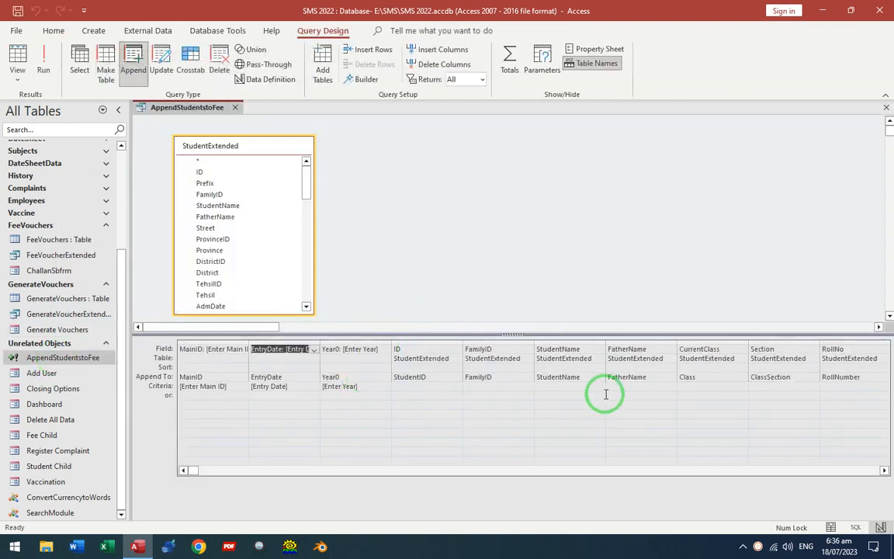
pyautogui.press('Tab')
pyautogui.press('Tab')
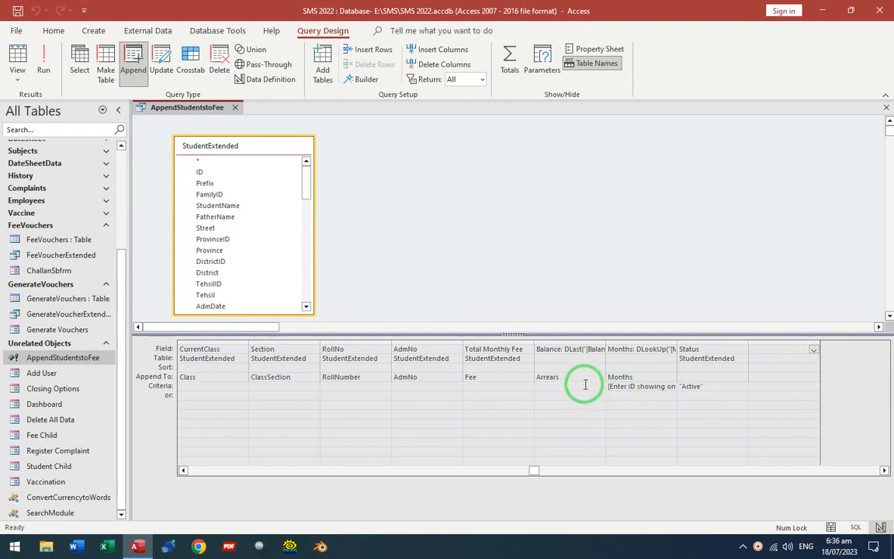
pyautogui.click(621, 386)
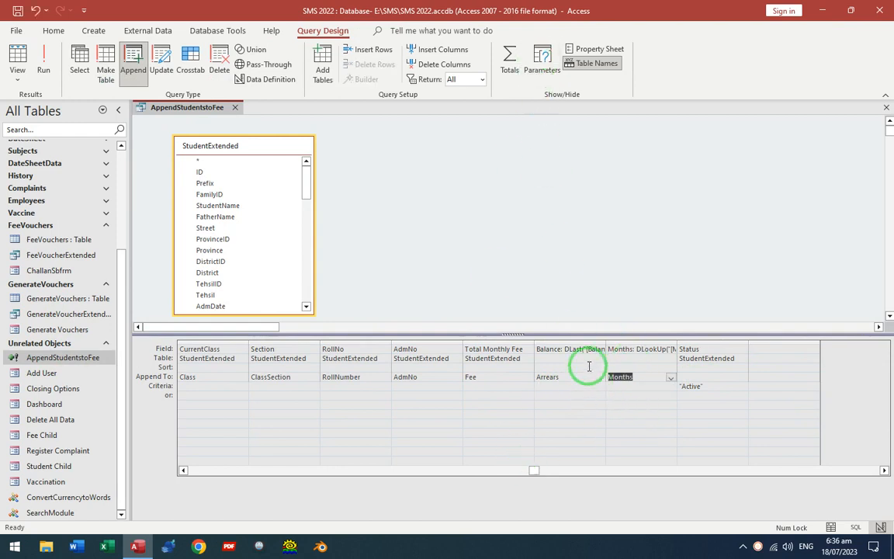
# Delete the "[Enter ID showing on your screen]" entry from the query parameters, and save and close the query.
pyautogui.click(546, 76)
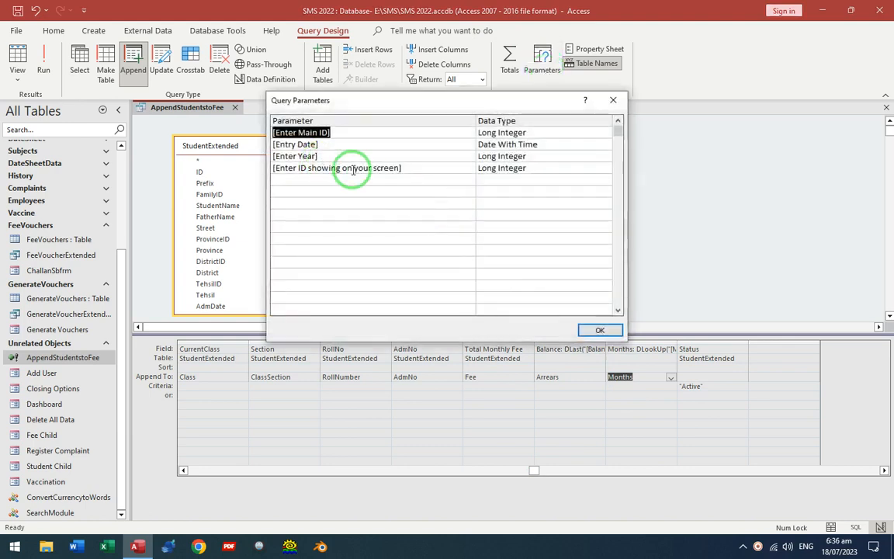
pyautogui.press('Down')
pyautogui.press('Down')
pyautogui.press('Down')
pyautogui.press('Delete')
pyautogui.press('Tab')
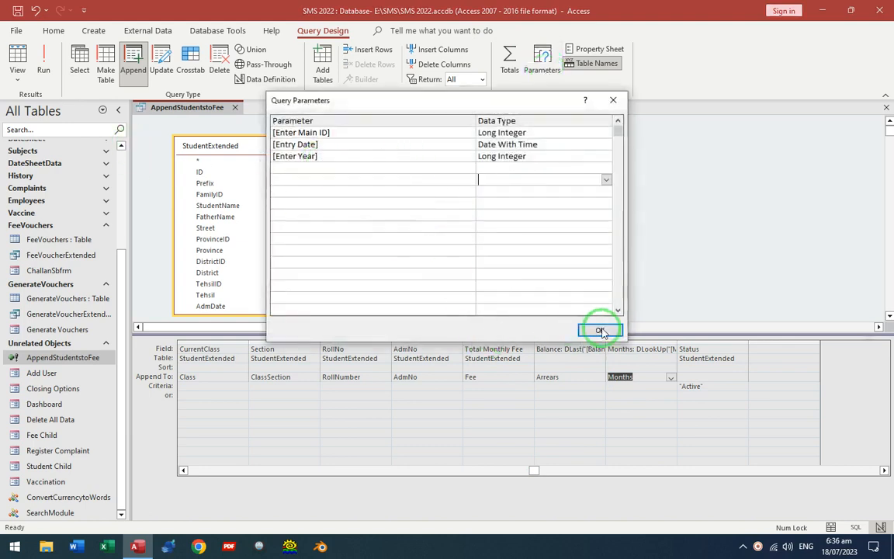
pyautogui.click(602, 332)
pyautogui.hotkey('ctrl', 's')
pyautogui.hotkey('ctrl', 'w')
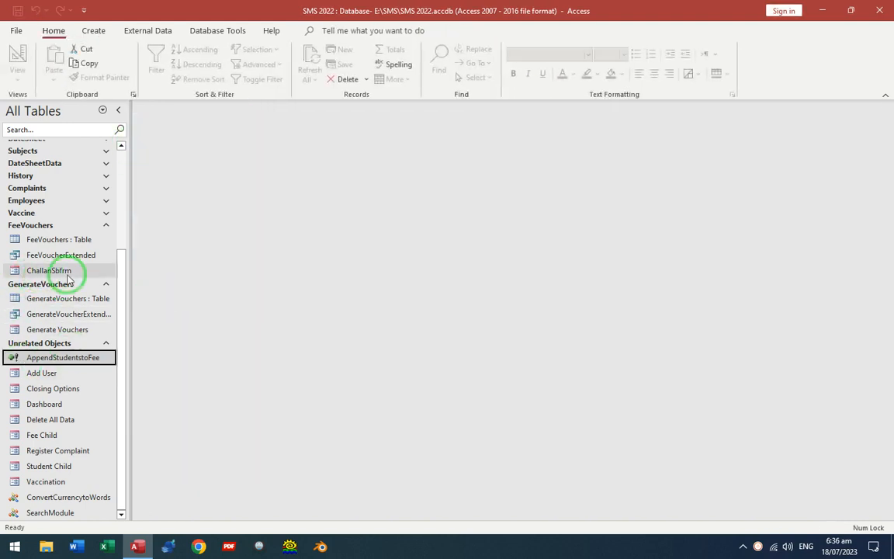
# Run Generate on the Generate Vouchers form, accept the append confirmations, and check the Months column before closing the form.
pyautogui.doubleClick(55, 329)
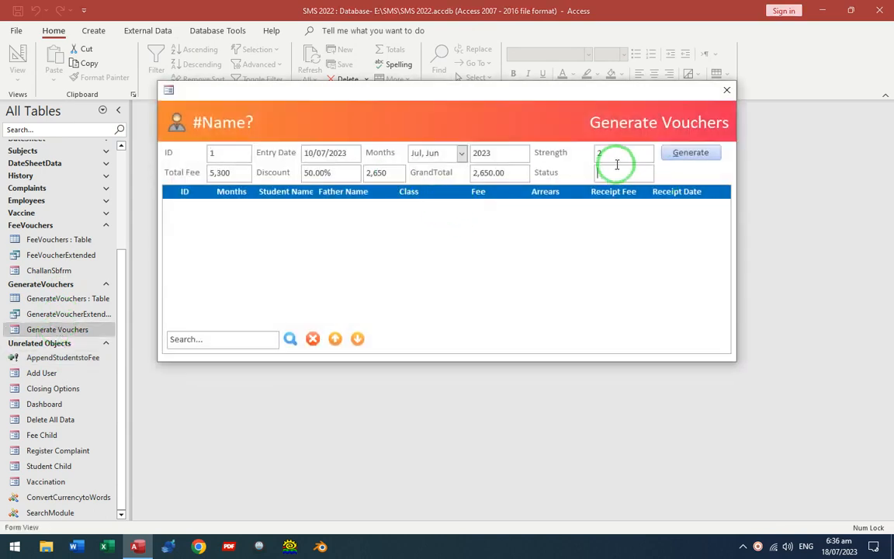
pyautogui.click(689, 154)
pyautogui.click(396, 312)
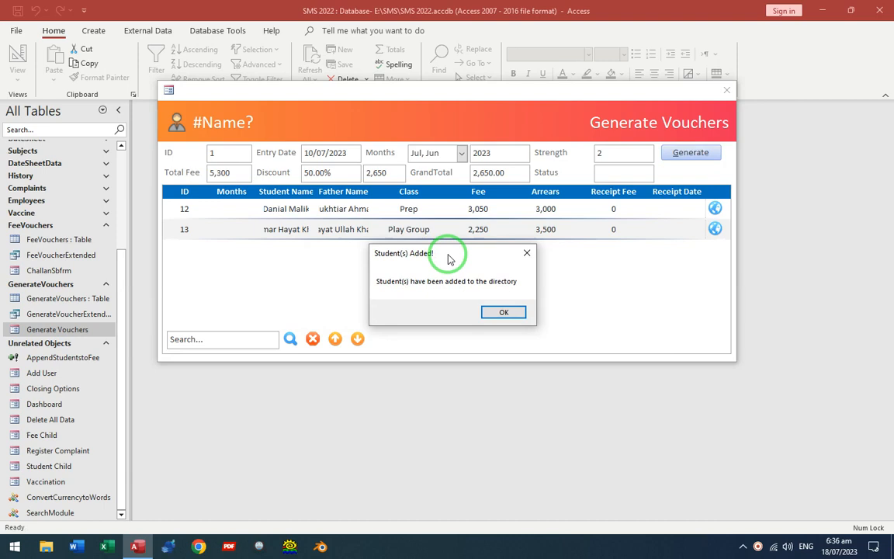
pyautogui.click(502, 312)
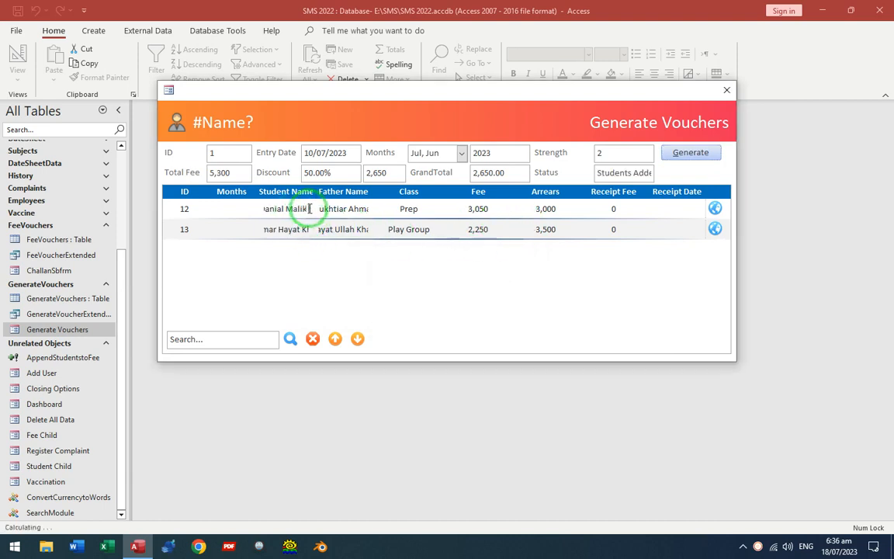
pyautogui.click(244, 204)
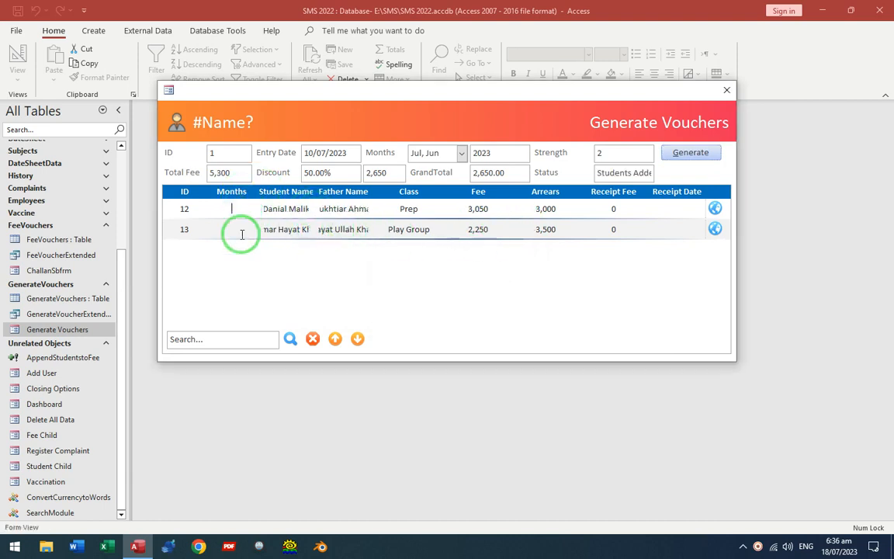
pyautogui.click(721, 94)
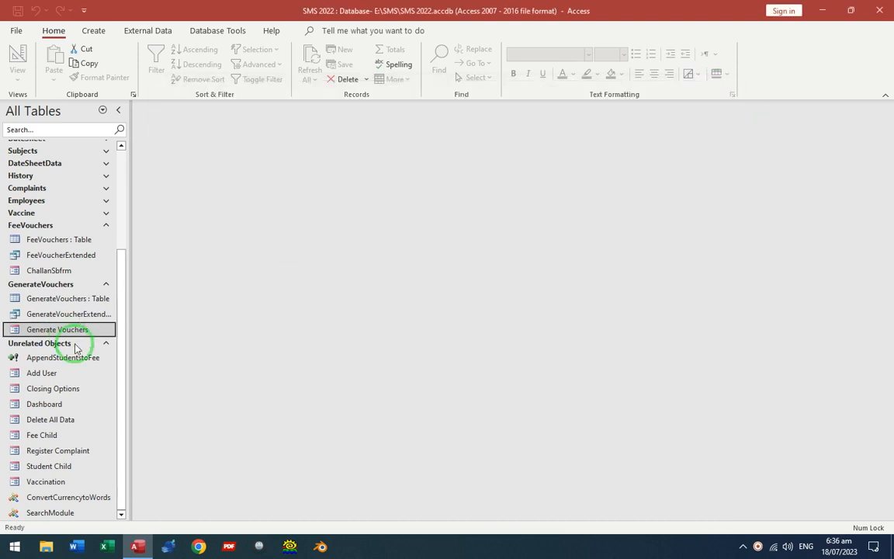
# Change the Months DLookUp criteria in AppendStudentstoFee to "[ID]=[Enter ID showing on your screen]", and save and close the query.
pyautogui.doubleClick(68, 360)
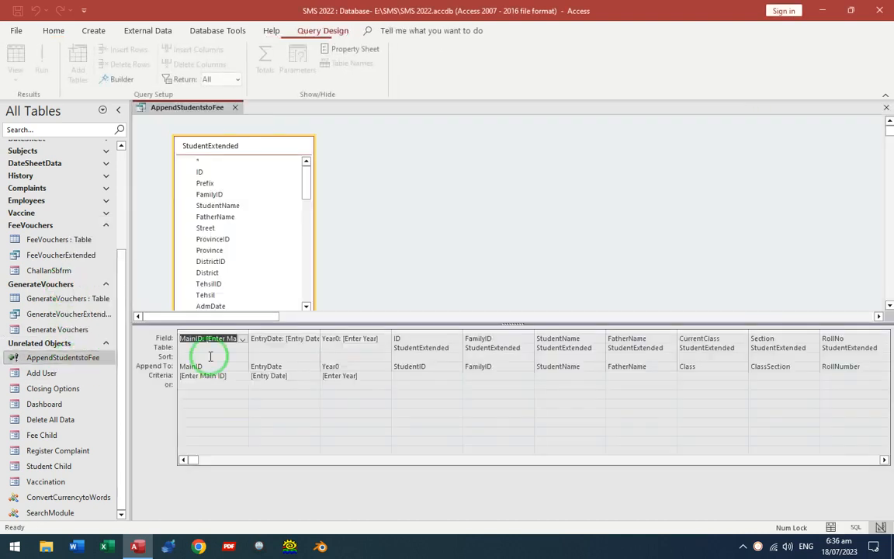
pyautogui.click(885, 460)
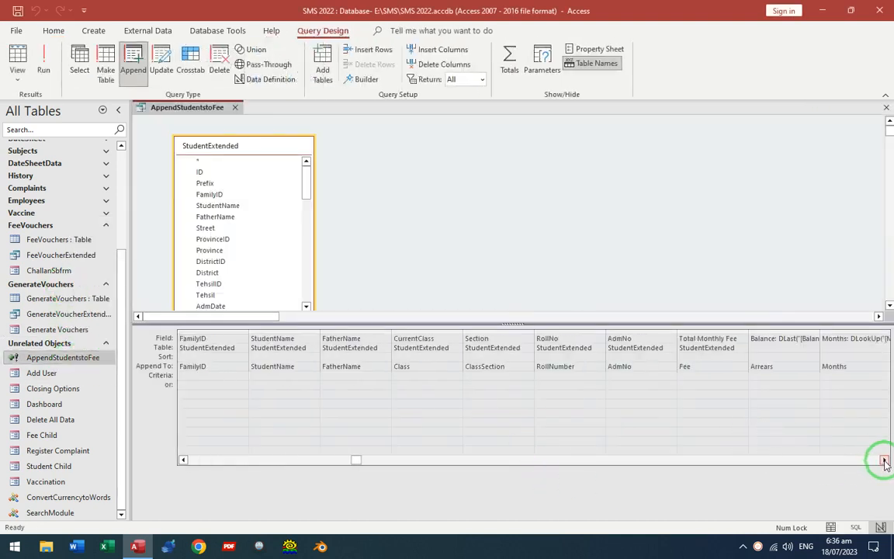
pyautogui.click(884, 460)
pyautogui.click(885, 460)
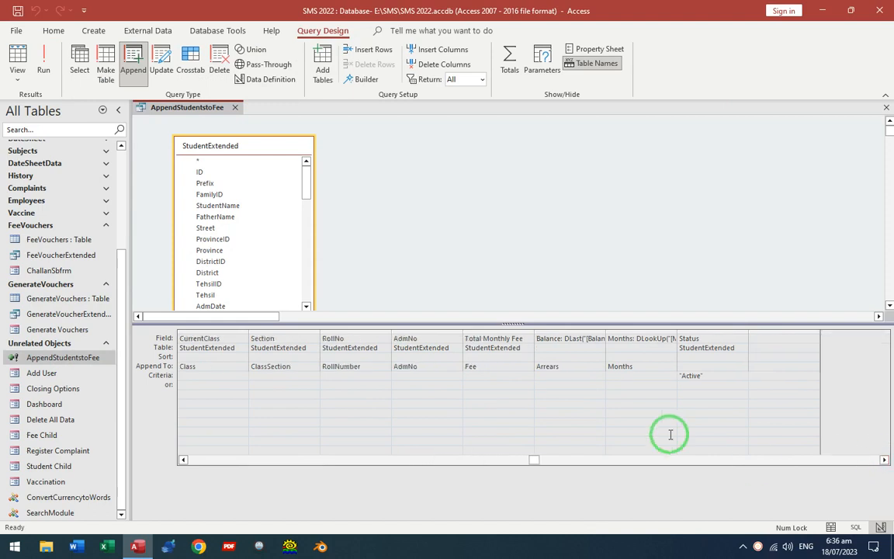
pyautogui.doubleClick(677, 331)
pyautogui.click(885, 460)
pyautogui.click(885, 461)
pyautogui.click(885, 460)
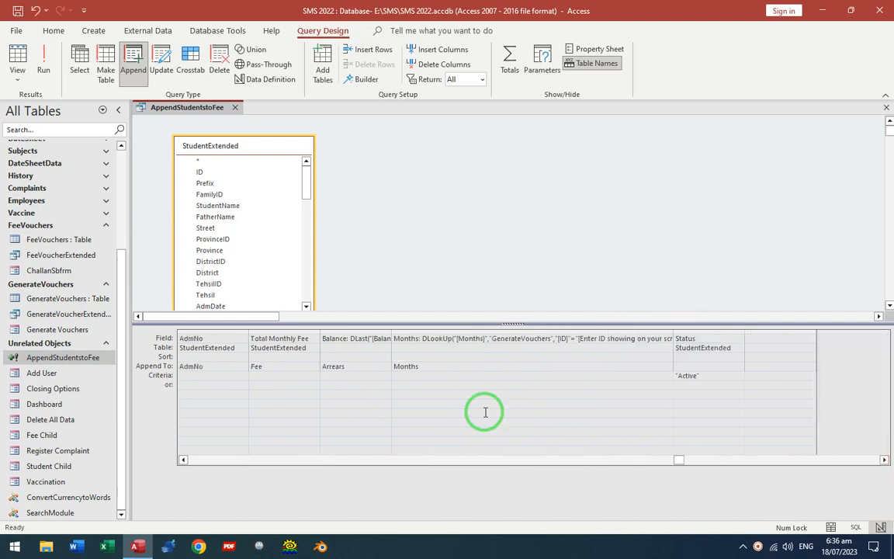
pyautogui.moveTo(672, 332); pyautogui.dragTo(779, 332)
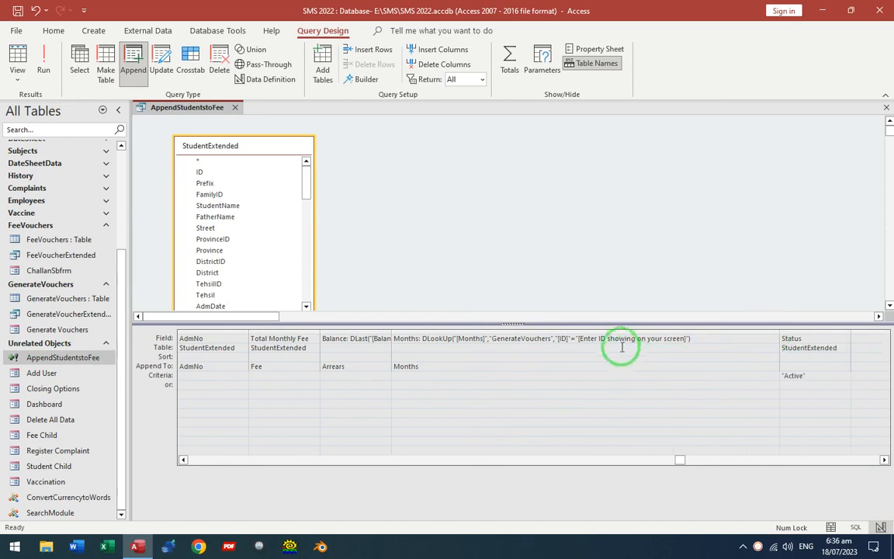
pyautogui.click(577, 338)
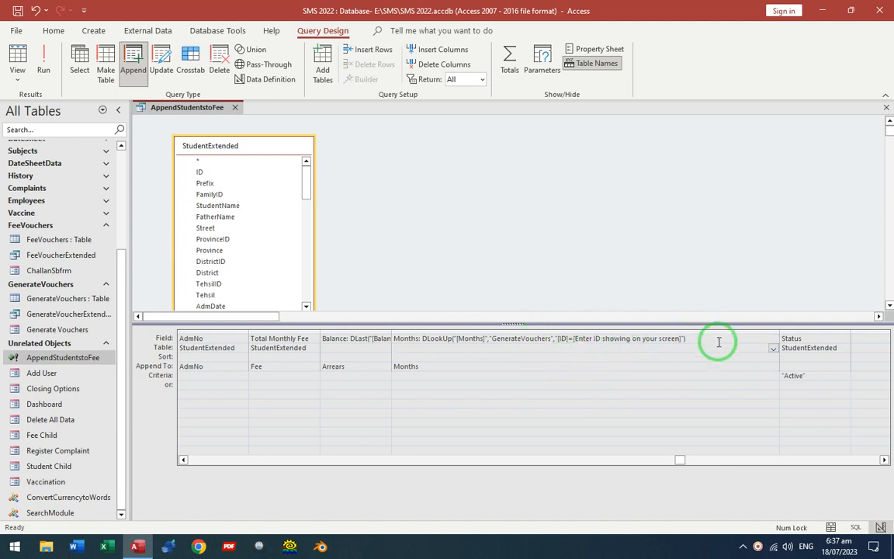
pyautogui.hotkey('ctrl', 'w')
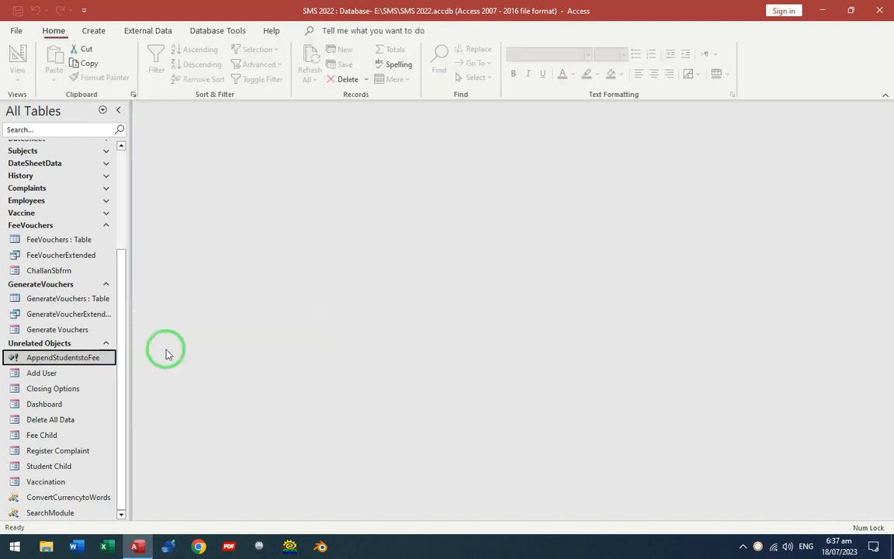
# Delete both fee voucher rows, IDs 12 and 13, on the Generate Vouchers form and confirm each deletion.
pyautogui.doubleClick(71, 329)
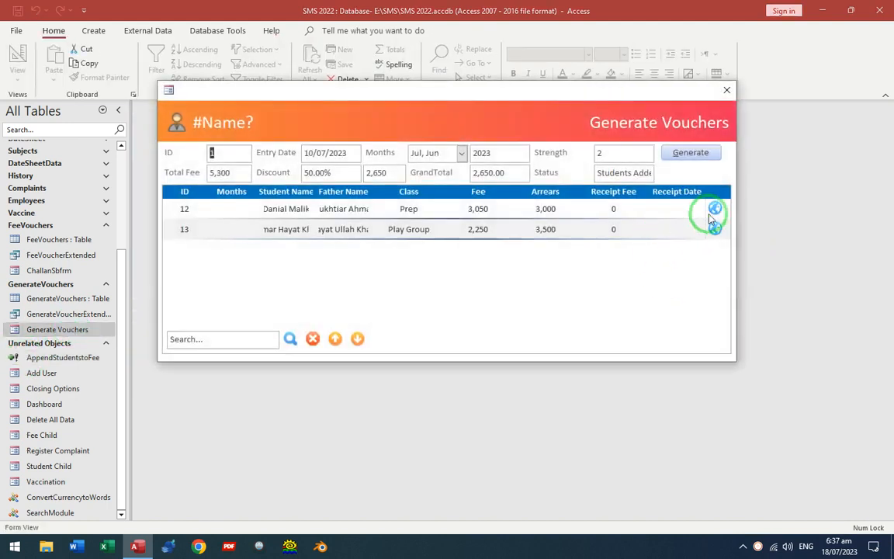
pyautogui.click(715, 209)
pyautogui.click(727, 226)
pyautogui.click(449, 316)
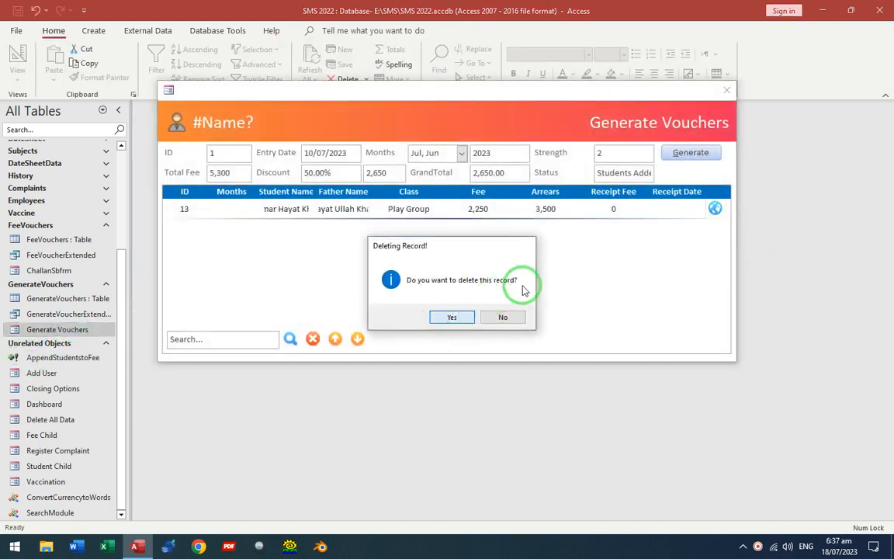
pyautogui.click(502, 312)
pyautogui.click(716, 208)
pyautogui.click(715, 226)
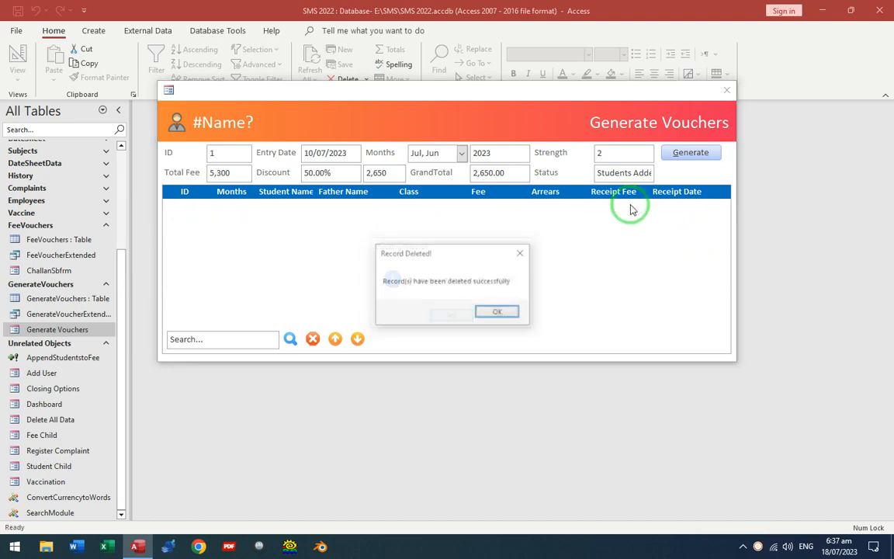
pyautogui.click(493, 311)
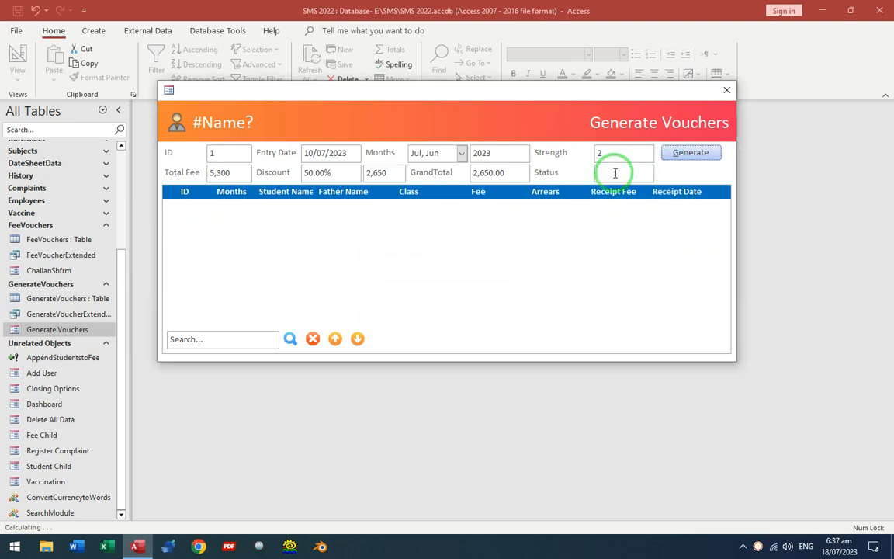
# Try Generate again with an empty Status, accept the append query, end the code run, and close the form.
pyautogui.click(689, 153)
pyautogui.click(396, 314)
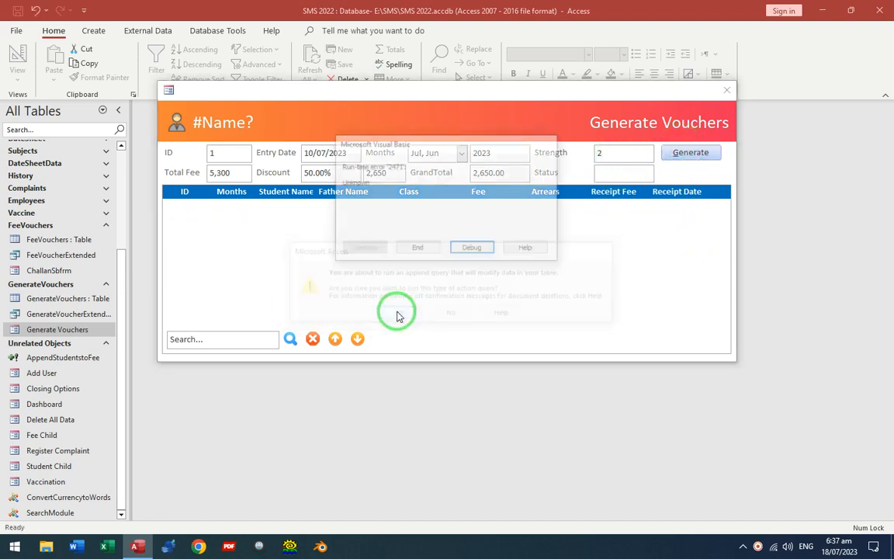
pyautogui.click(417, 246)
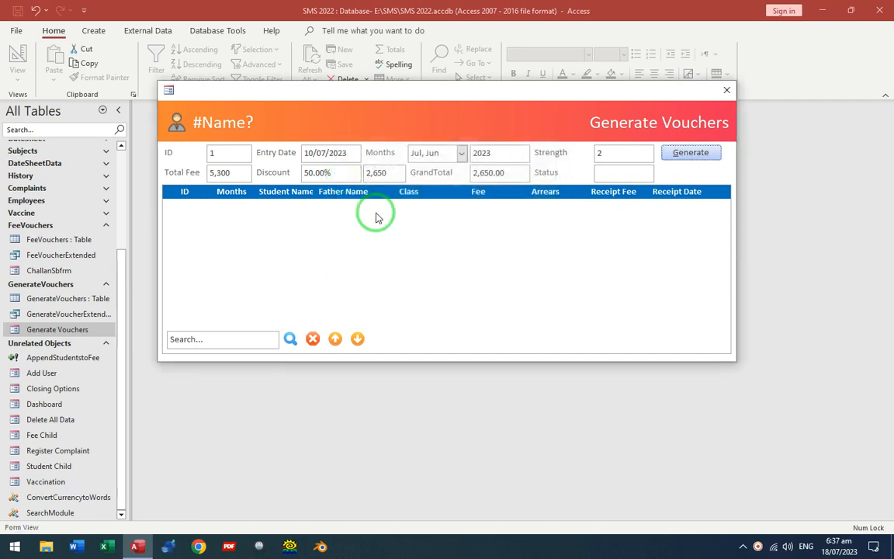
pyautogui.click(726, 90)
# Change the Months DLookUp criteria in AppendStudentstoFee to "[ID]=" & [Enter ID showing on your screen], and save and close the query.
pyautogui.click(55, 357)
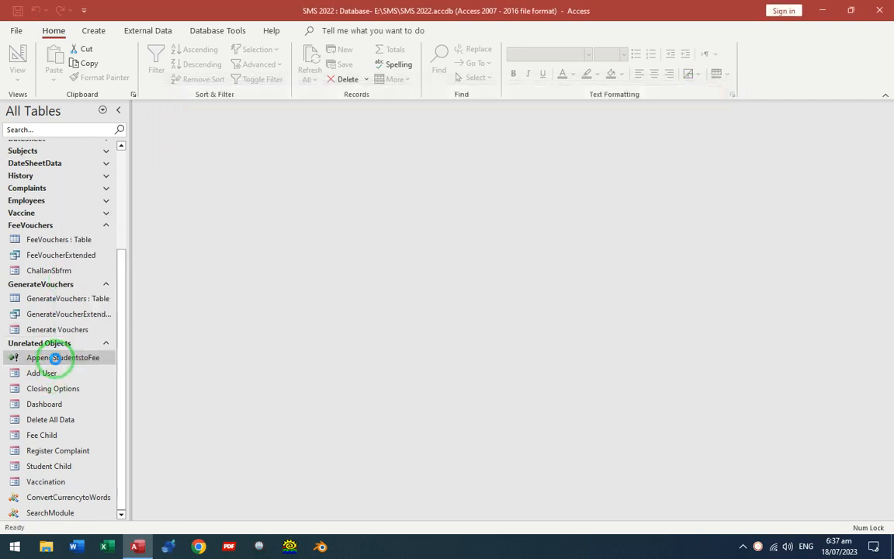
pyautogui.click(883, 449)
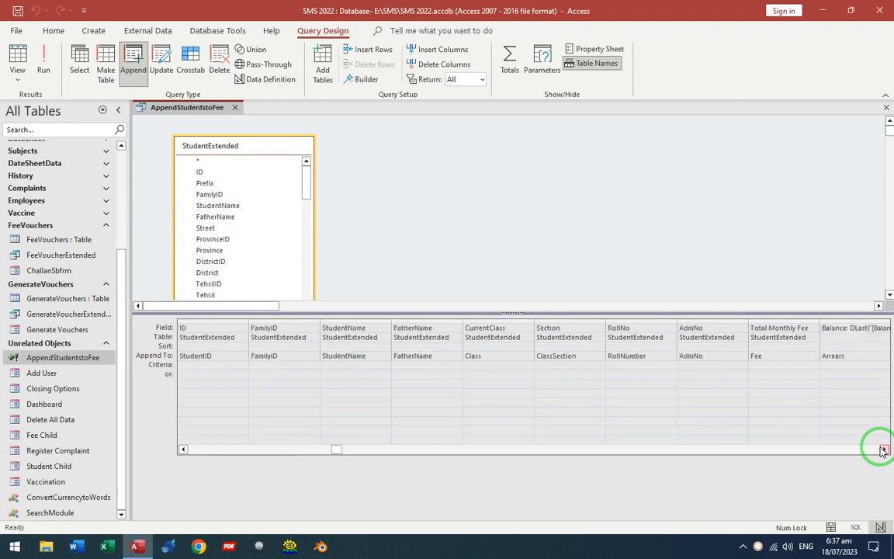
pyautogui.click(884, 450)
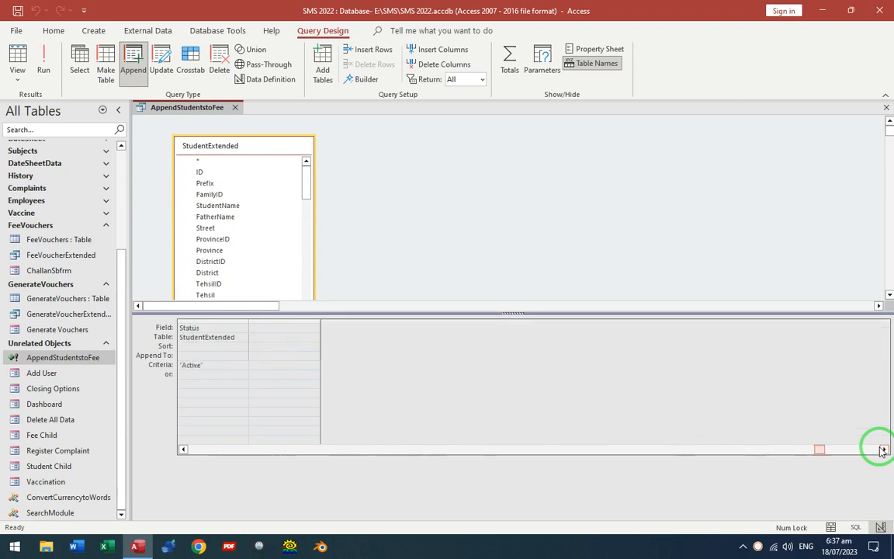
pyautogui.click(183, 450)
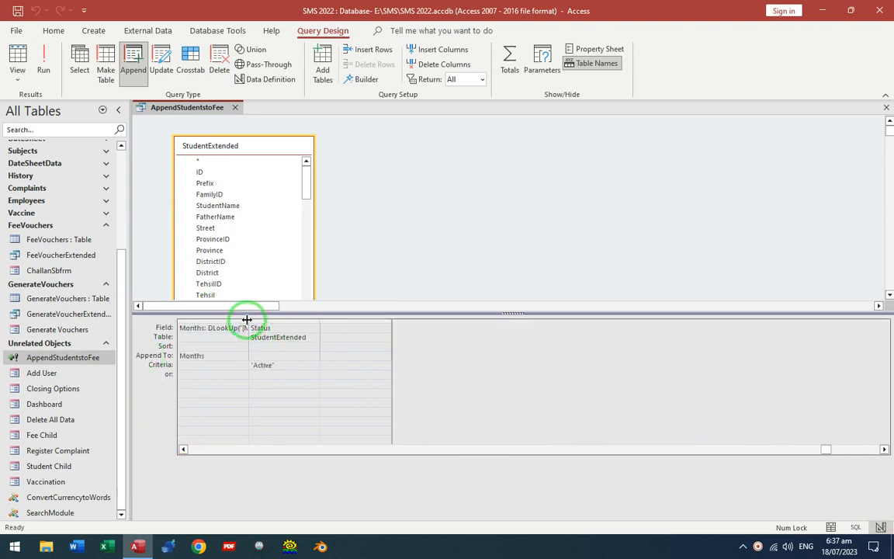
pyautogui.doubleClick(246, 319)
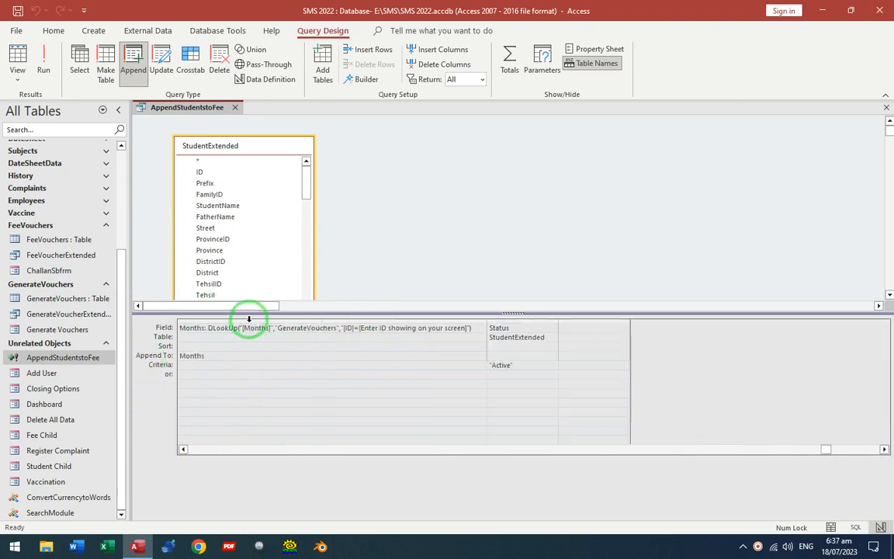
pyautogui.click(358, 328)
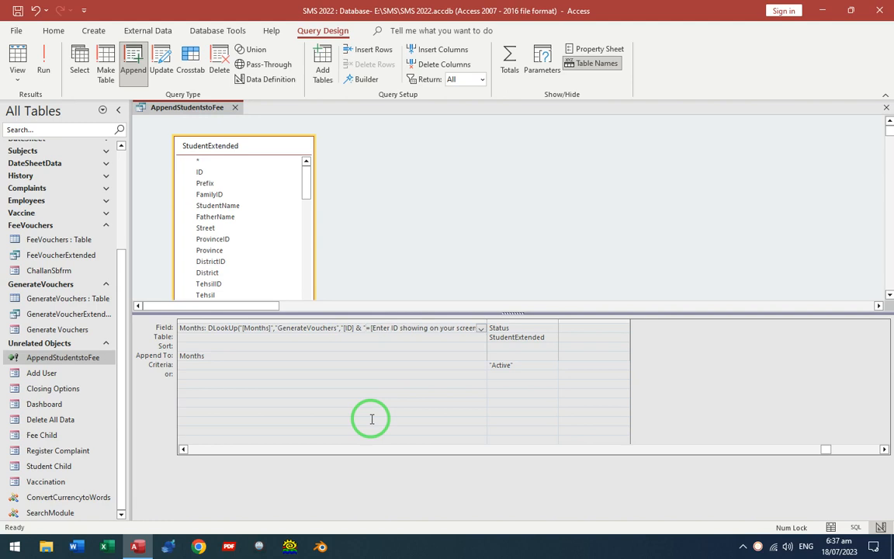
pyautogui.click(360, 340)
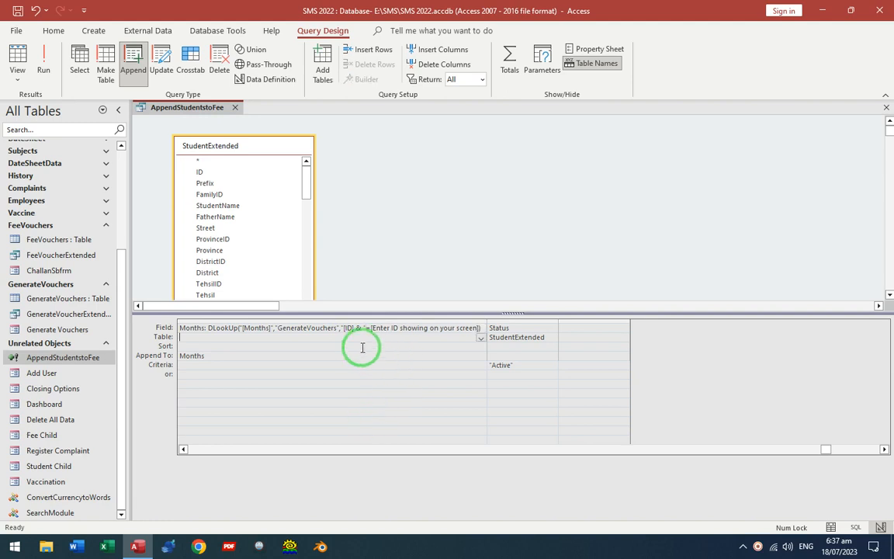
pyautogui.moveTo(475, 314); pyautogui.dragTo(478, 378)
pyautogui.click(359, 397)
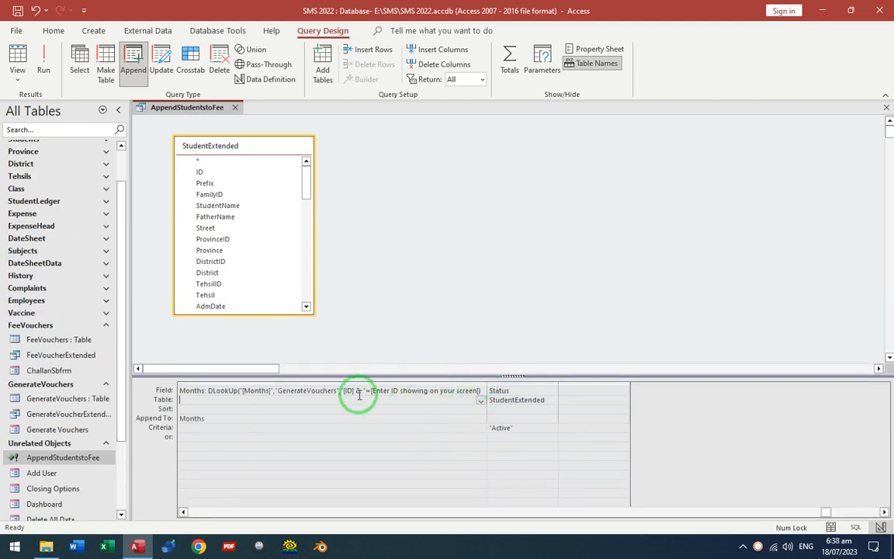
pyautogui.click(357, 391)
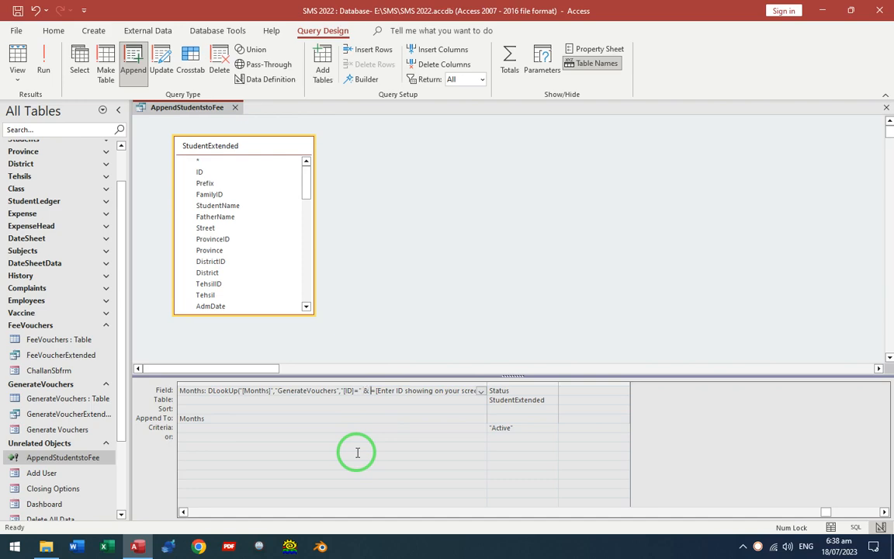
pyautogui.press('Up')
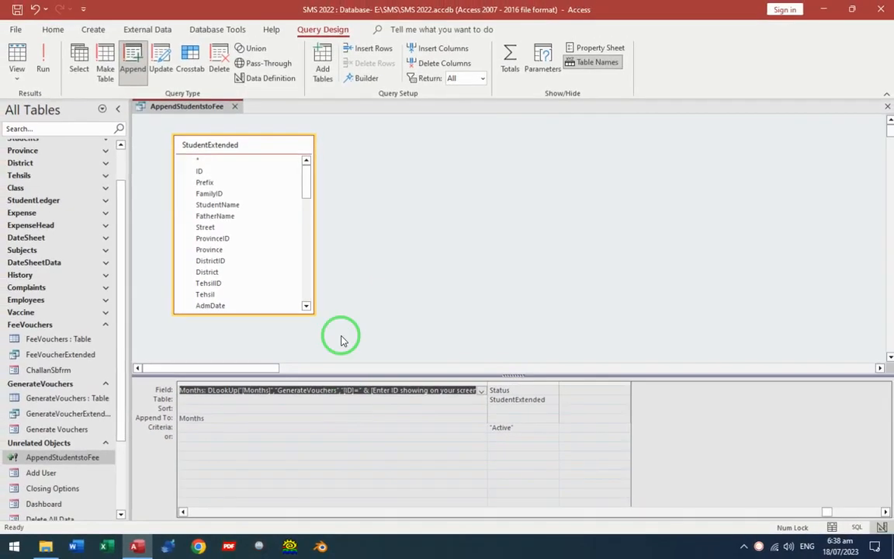
pyautogui.hotkey('ctrl', 'w')
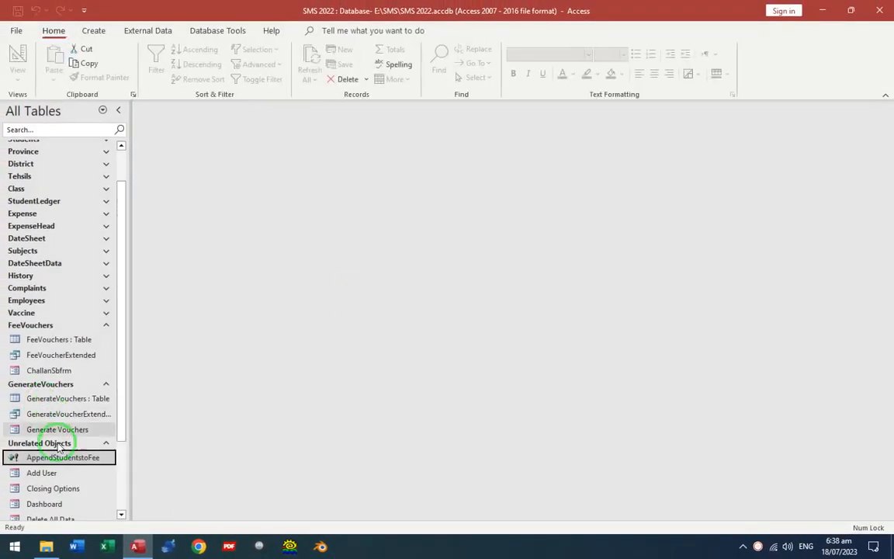
# Run Generate on the Generate Vouchers form, accept the append confirmations, and enter 1 as the ID showing on your screen.
pyautogui.doubleClick(70, 429)
pyautogui.click(675, 152)
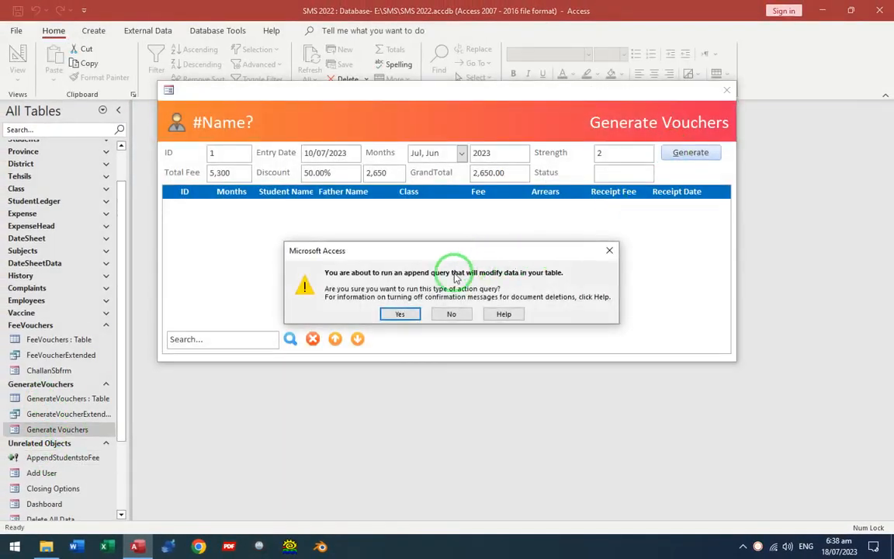
pyautogui.click(400, 315)
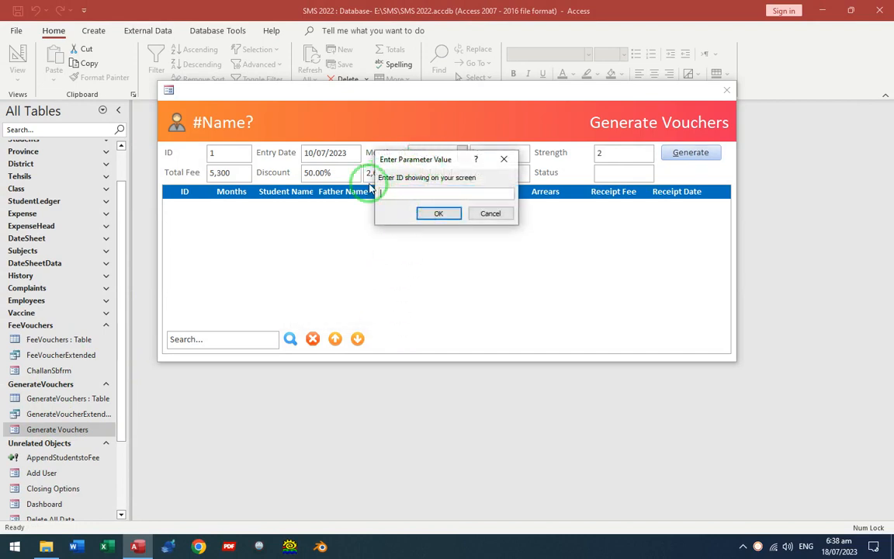
pyautogui.write('1')
pyautogui.press('Return')
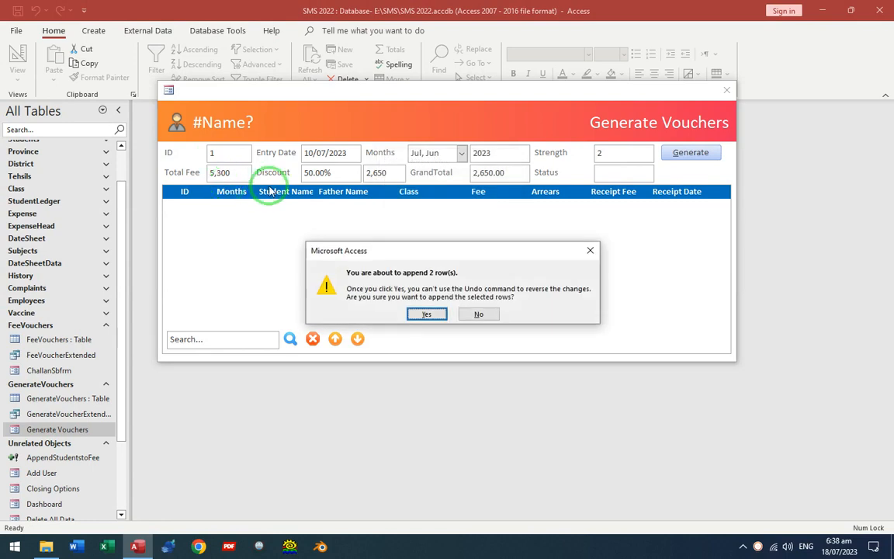
pyautogui.click(426, 315)
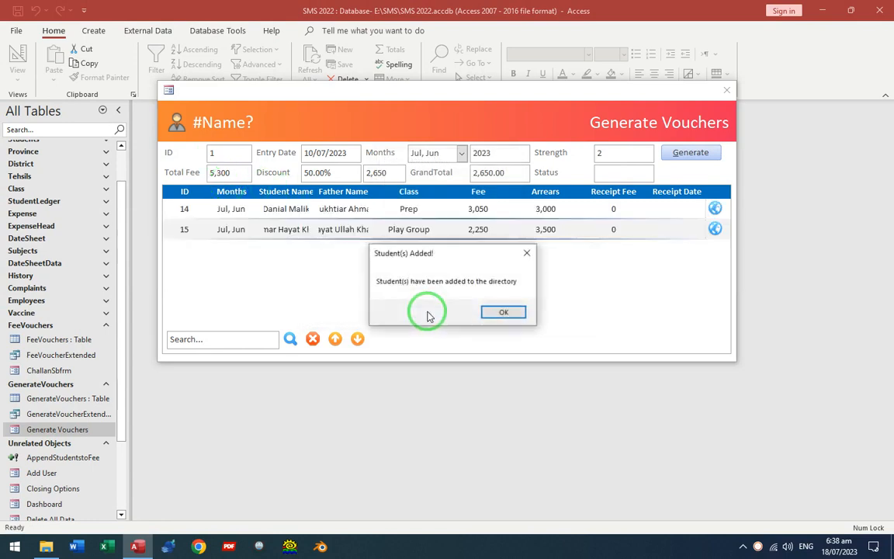
pyautogui.click(510, 313)
# Check the Months values of both appended fee vouchers on the Generate Vouchers form.
pyautogui.click(214, 208)
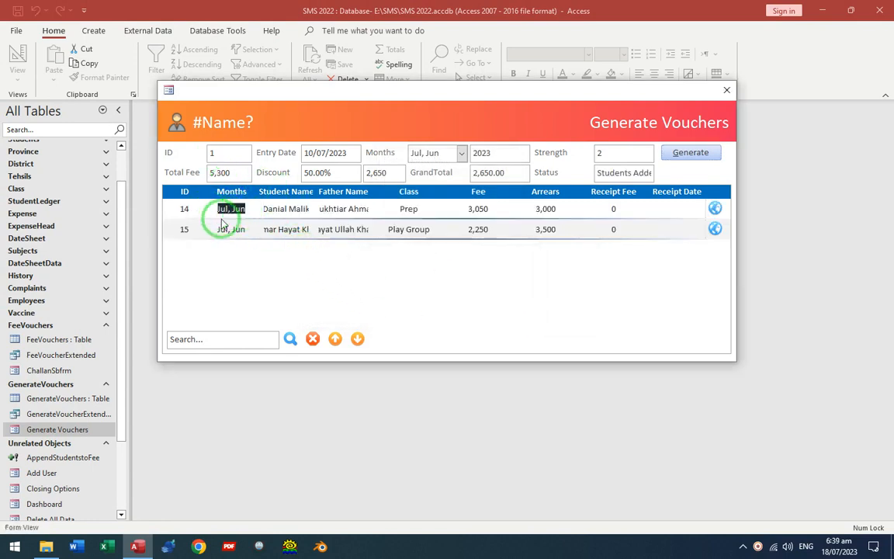
pyautogui.click(203, 229)
pyautogui.click(236, 229)
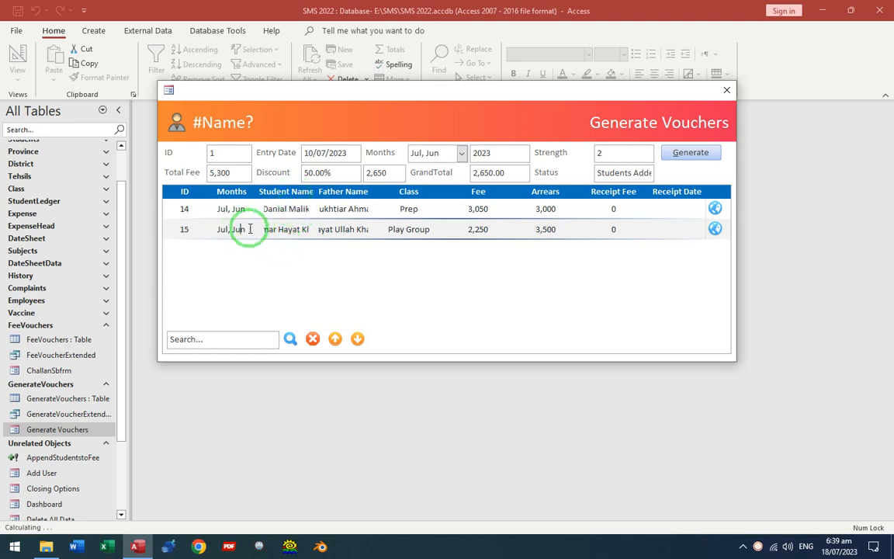
pyautogui.click(208, 207)
pyautogui.click(226, 227)
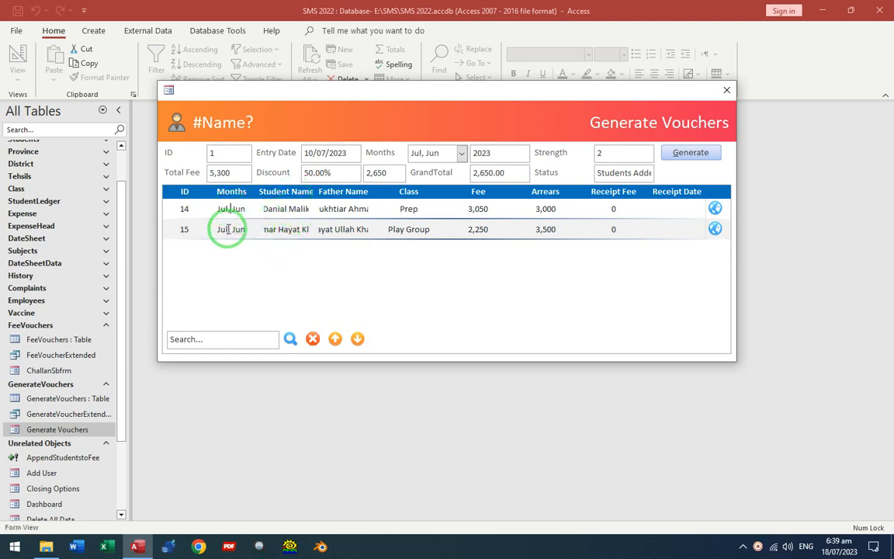
pyautogui.moveTo(226, 210); pyautogui.dragTo(210, 212)
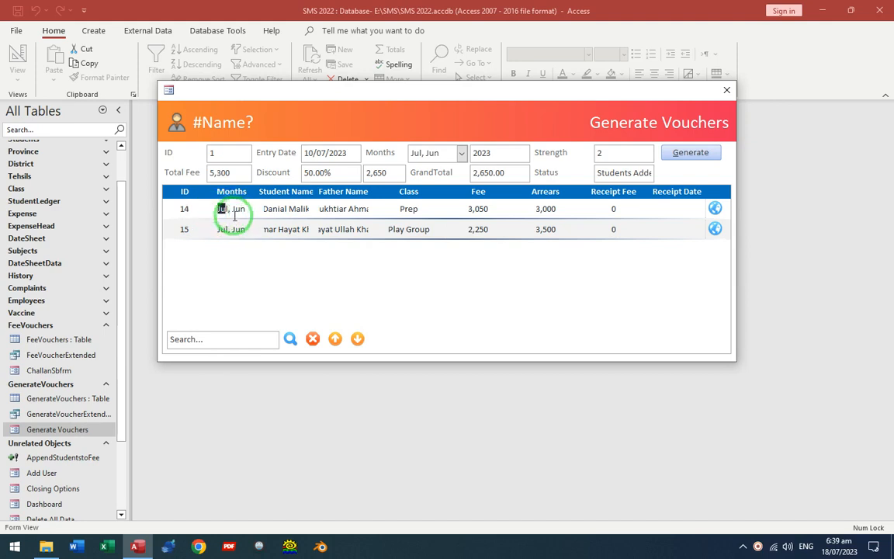
pyautogui.click(239, 224)
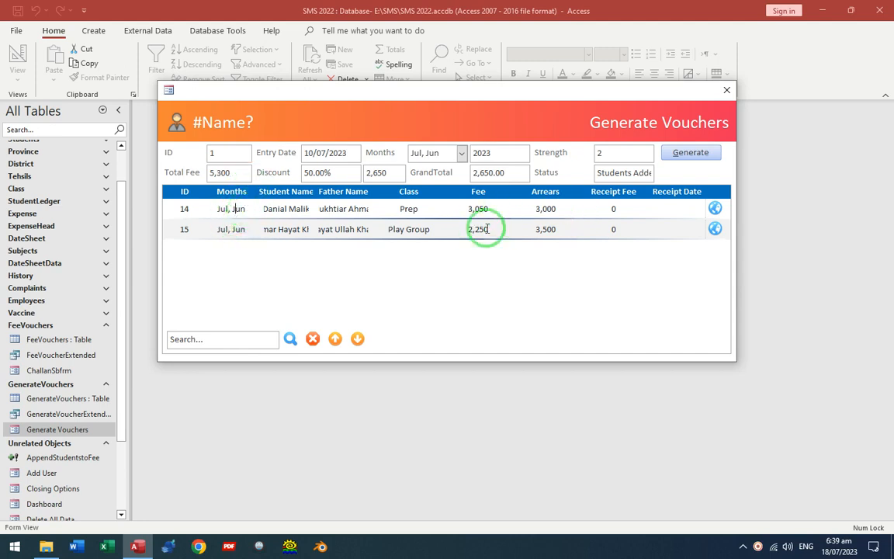
# Switch the Generate Vouchers form to design view and review the SetParameter lines in the Generate button's click event code.
pyautogui.rightClick(489, 134)
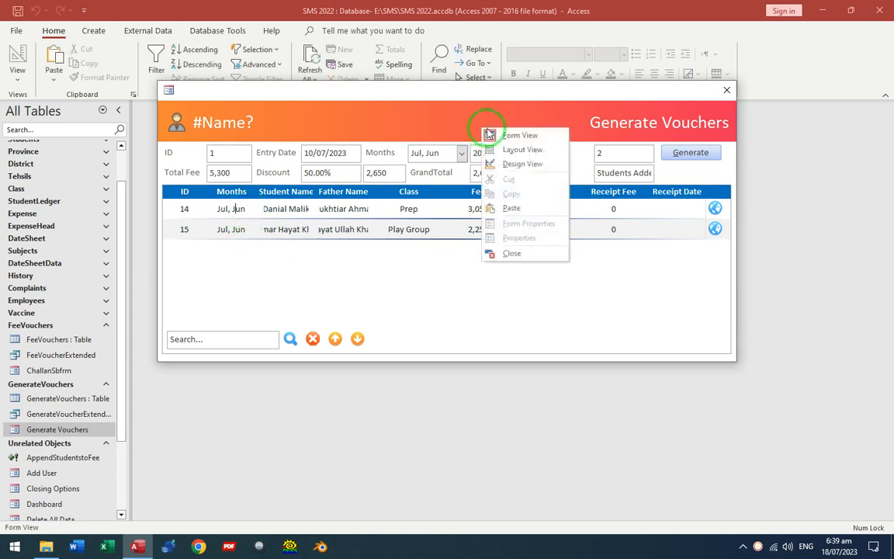
pyautogui.click(477, 142)
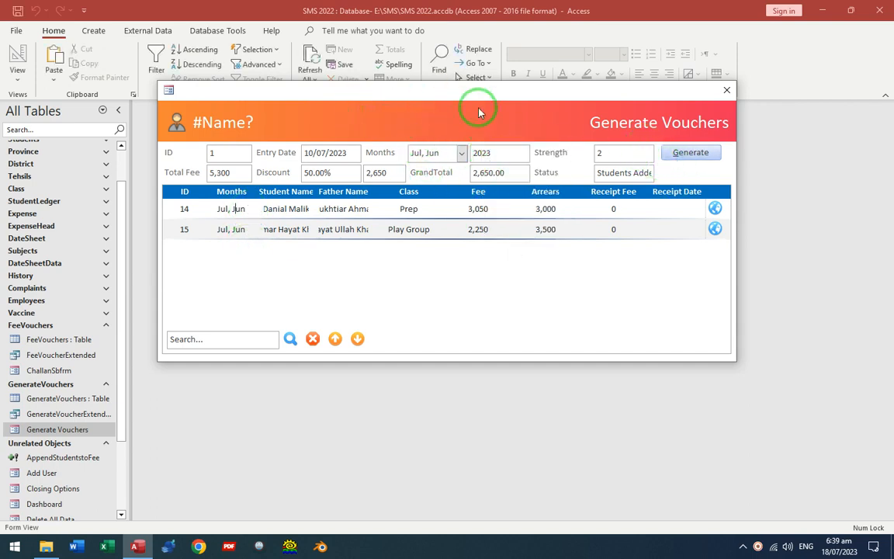
pyautogui.rightClick(440, 120)
pyautogui.click(468, 175)
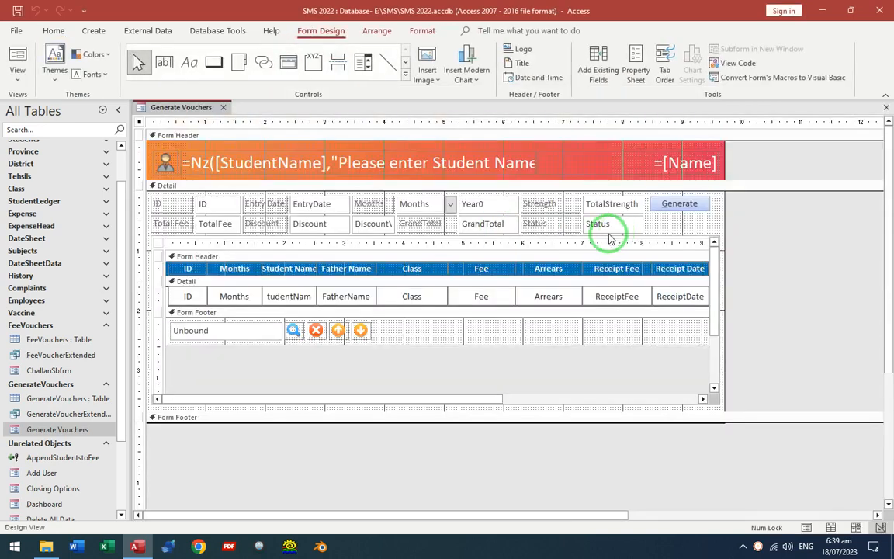
pyautogui.click(679, 204)
pyautogui.doubleClick(678, 203)
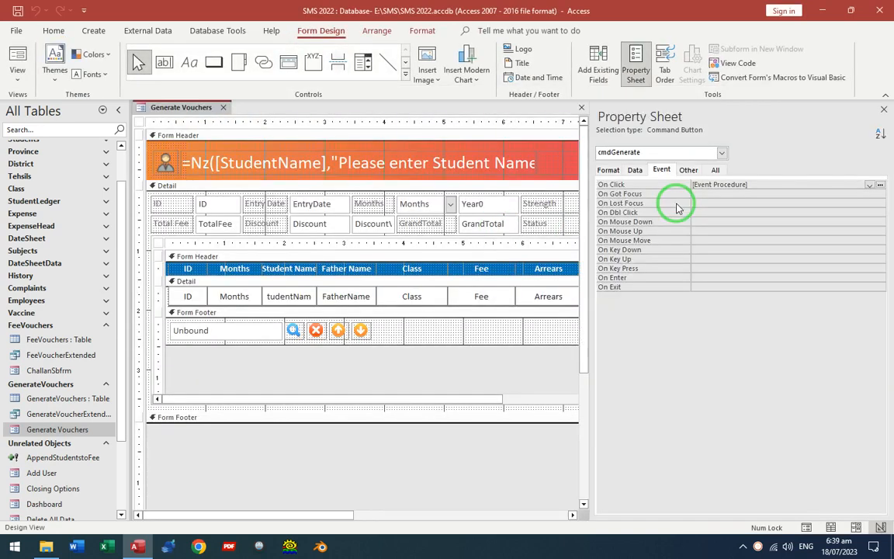
pyautogui.click(722, 185)
pyautogui.click(880, 184)
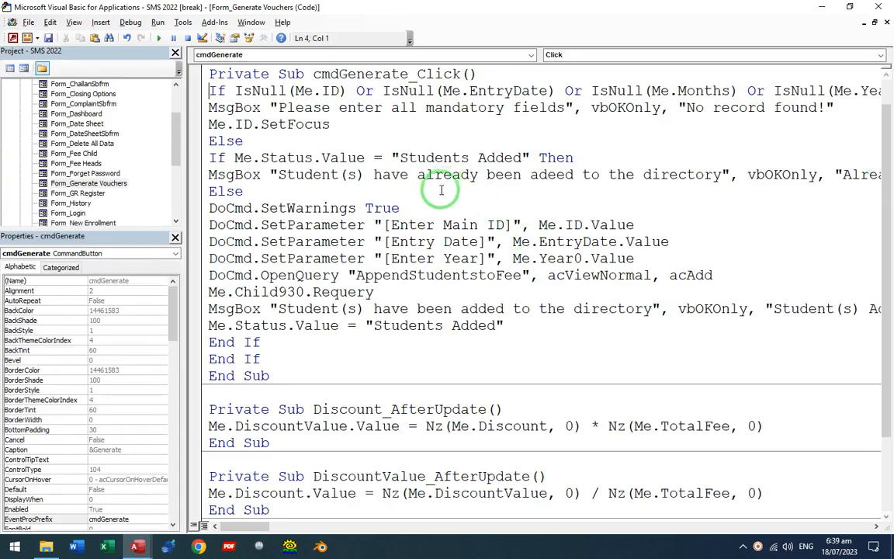
pyautogui.click(634, 259)
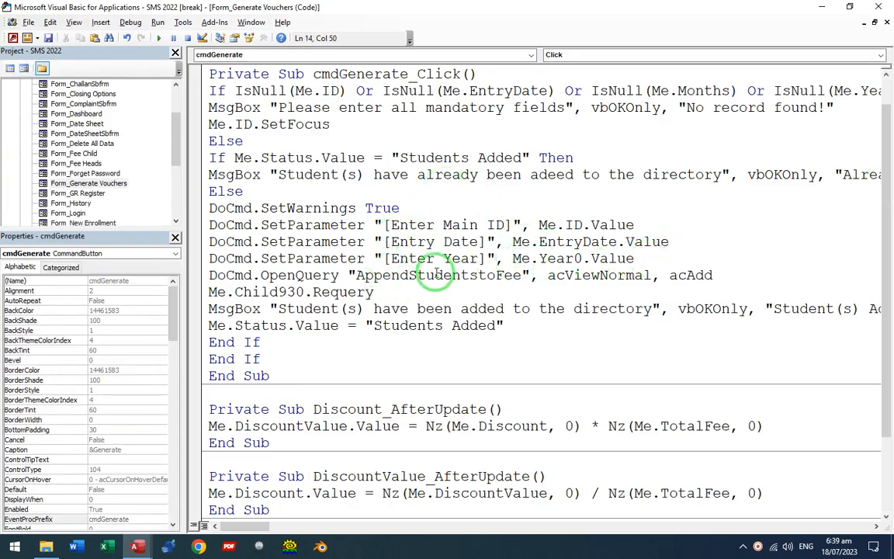
pyautogui.hotkey('alt', 'F11')
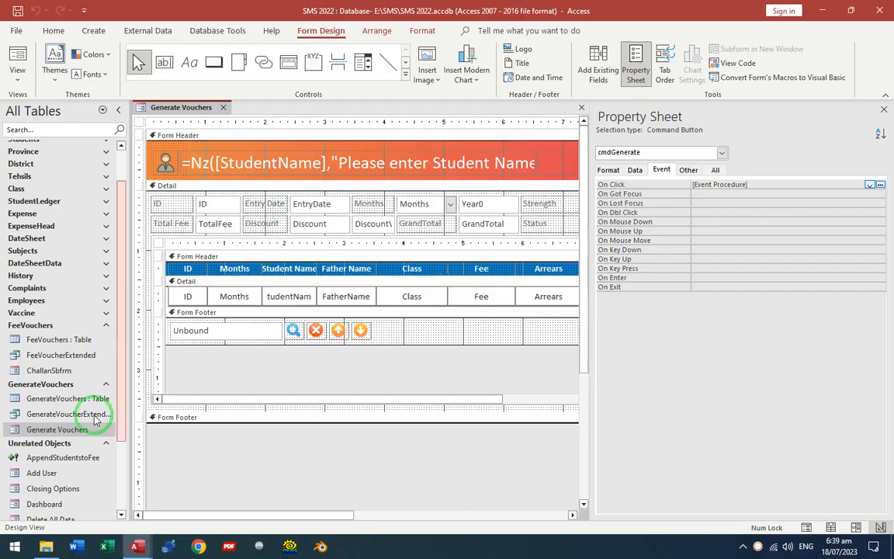
# Open AppendStudentstoFee in design view, close the property sheet, and widen the Months column to show its DLookUp expression.
pyautogui.rightClick(66, 458)
pyautogui.click(110, 301)
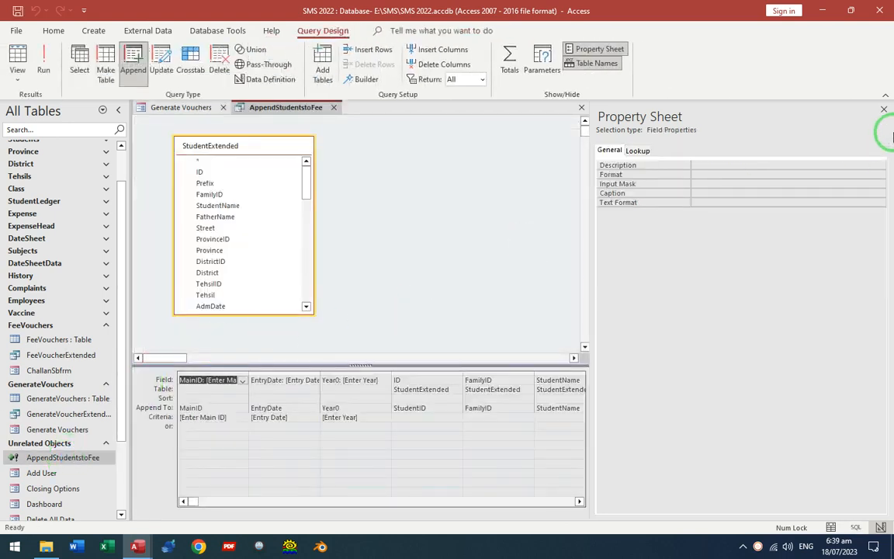
pyautogui.click(885, 109)
pyautogui.click(883, 501)
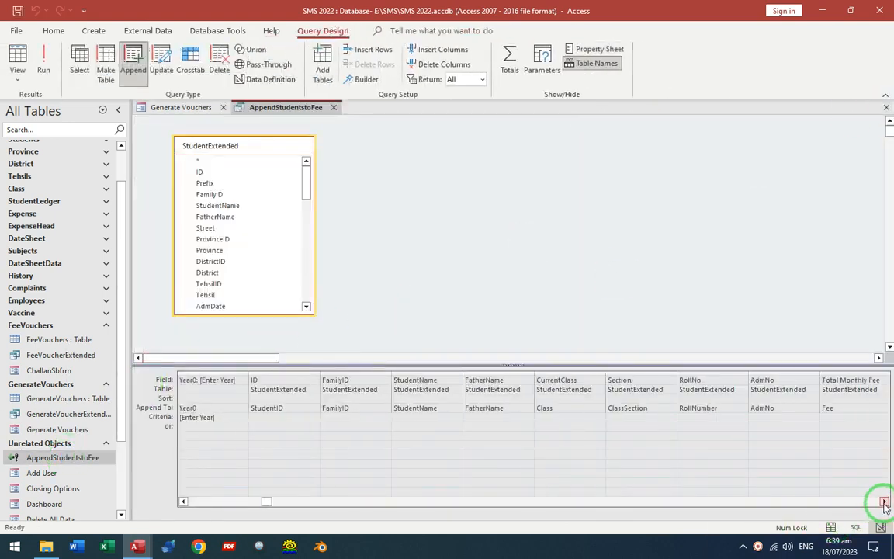
pyautogui.click(884, 501)
pyautogui.click(884, 502)
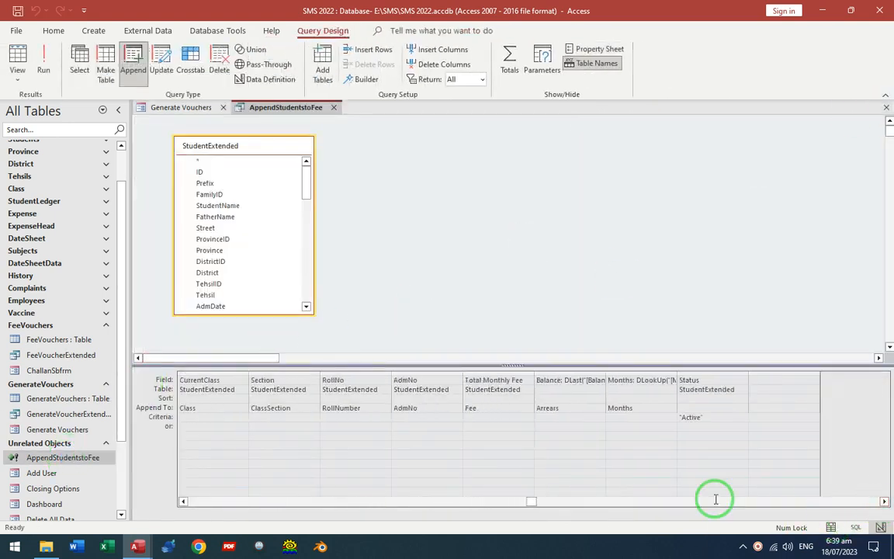
pyautogui.doubleClick(675, 374)
pyautogui.click(884, 501)
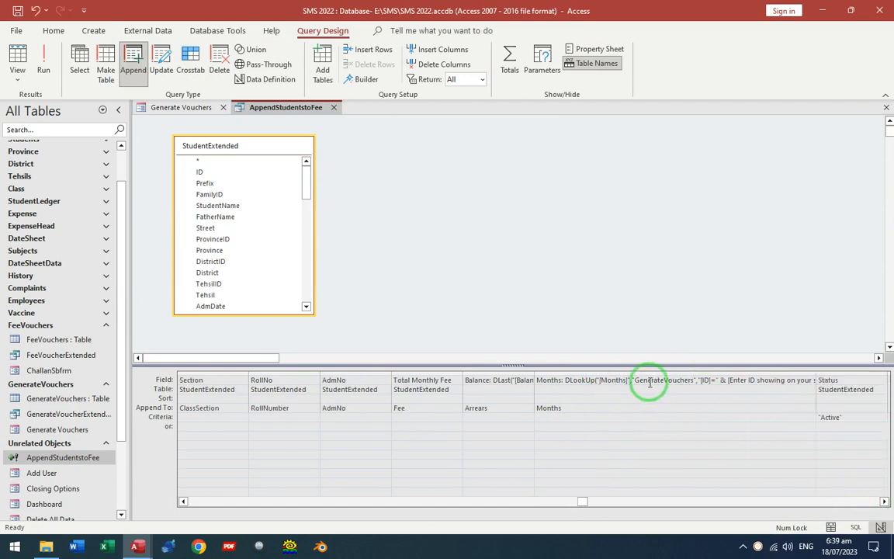
# Copy [Enter ID showing on your screen] from the Months expression into the Months column's criteria.
pyautogui.moveTo(727, 381); pyautogui.dragTo(736, 437)
pyautogui.hotkey('ctrl', 'c')
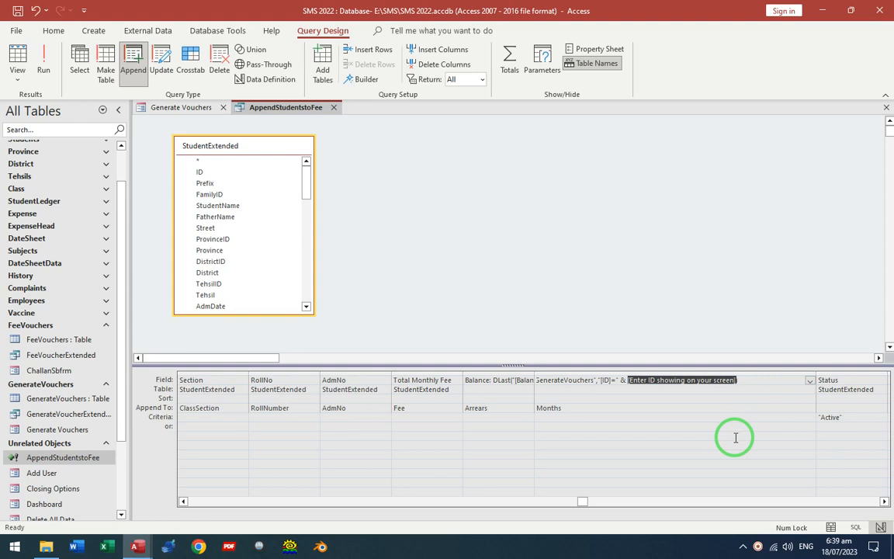
pyautogui.click(569, 416)
pyautogui.hotkey('ctrl', 'v')
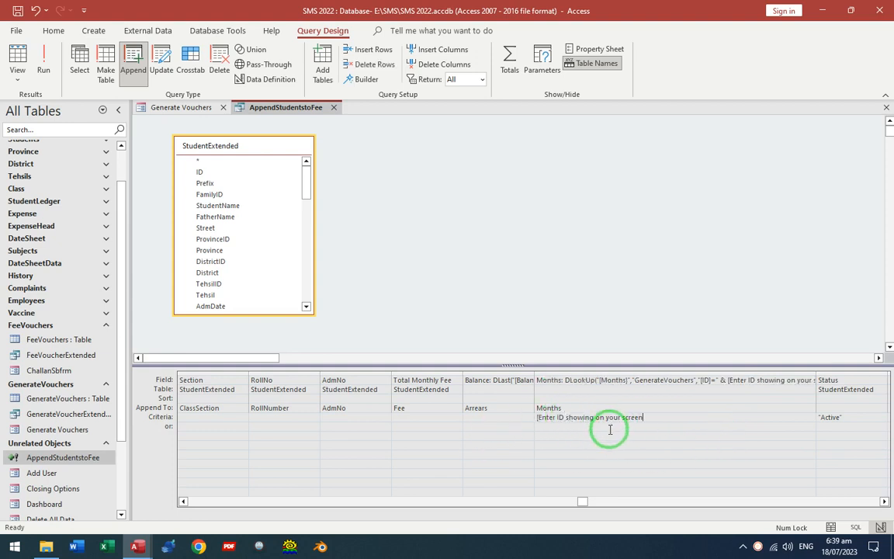
pyautogui.hotkey('shift', 'Home')
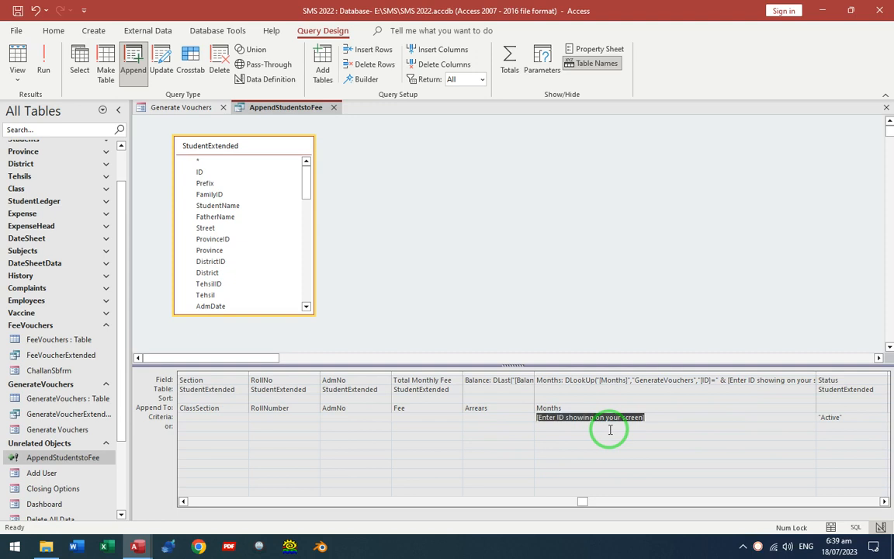
# Declare [Enter ID showing on your screen] as a Long Integer query parameter, and save and close AppendStudentstoFee.
pyautogui.click(535, 76)
pyautogui.click(320, 168)
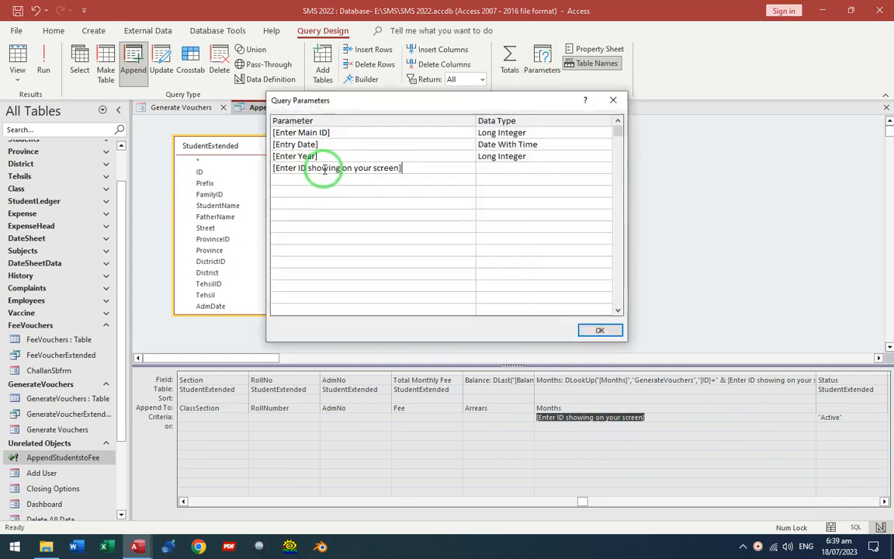
pyautogui.write('l')
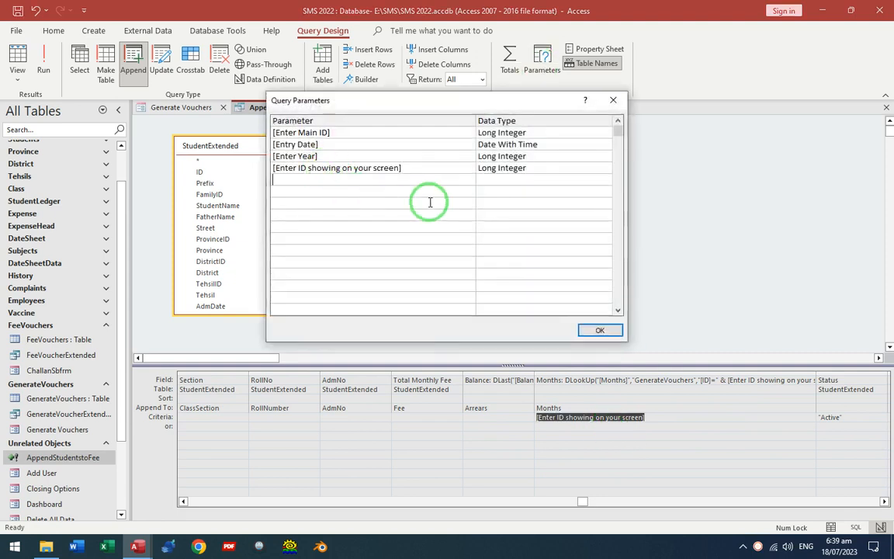
pyautogui.click(594, 332)
pyautogui.hotkey('ctrl', 'w')
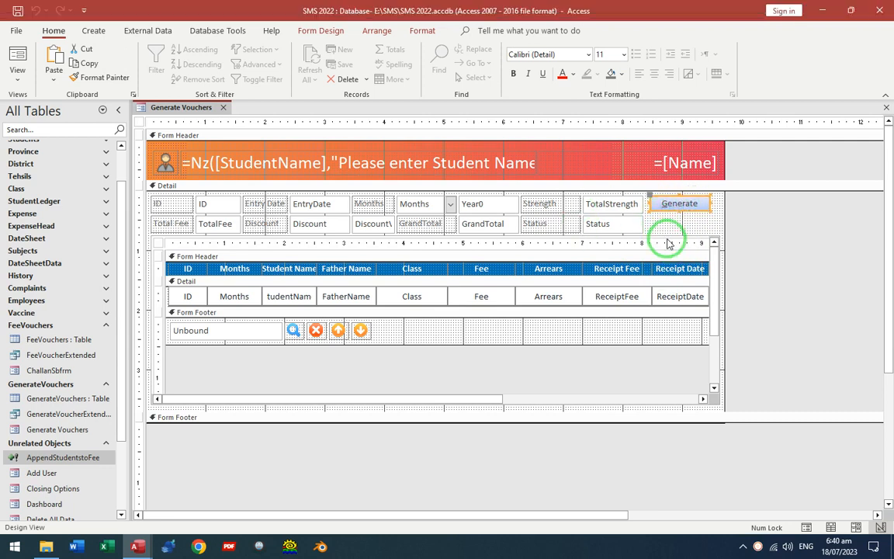
# Add DoCmd.SetParameter "[Enter ID showing on your screen]", Me.ID.Value below the [Enter Year] parameter line in the Generate button's click procedure.
pyautogui.press('F4')
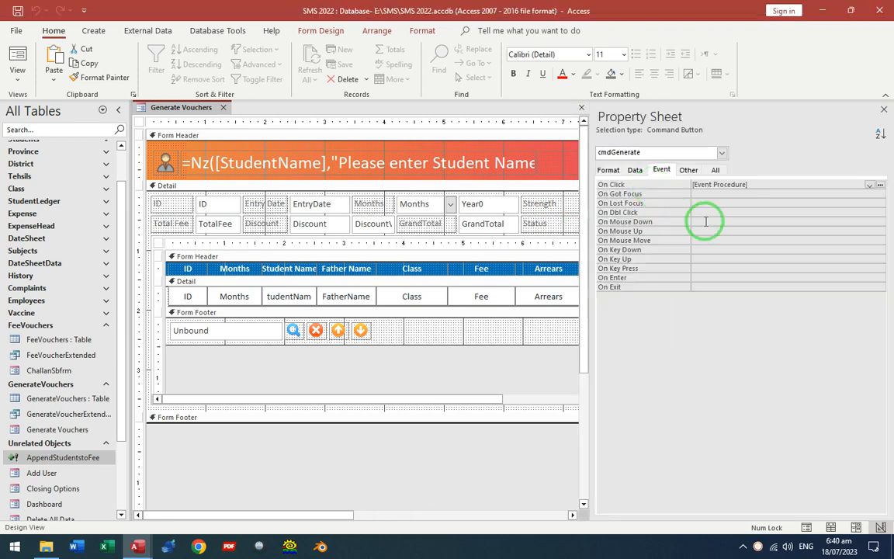
pyautogui.click(884, 186)
pyautogui.click(436, 258)
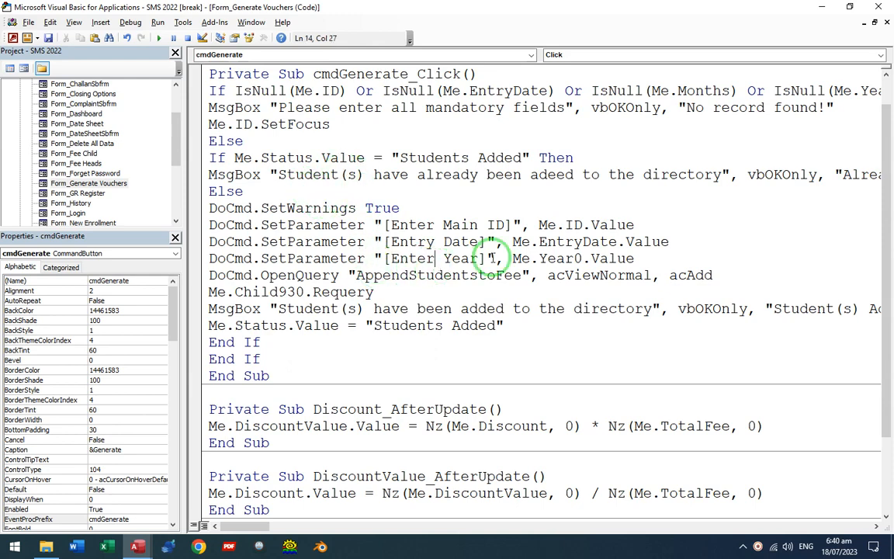
pyautogui.press('Return')
pyautogui.write('Docmd.SetParameter ')
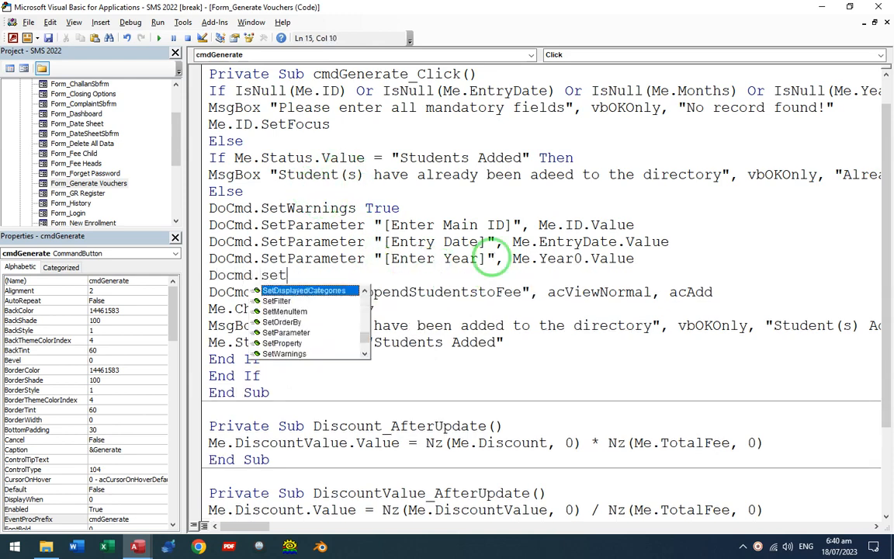
pyautogui.write('"[Enter ID showing on your screen]')
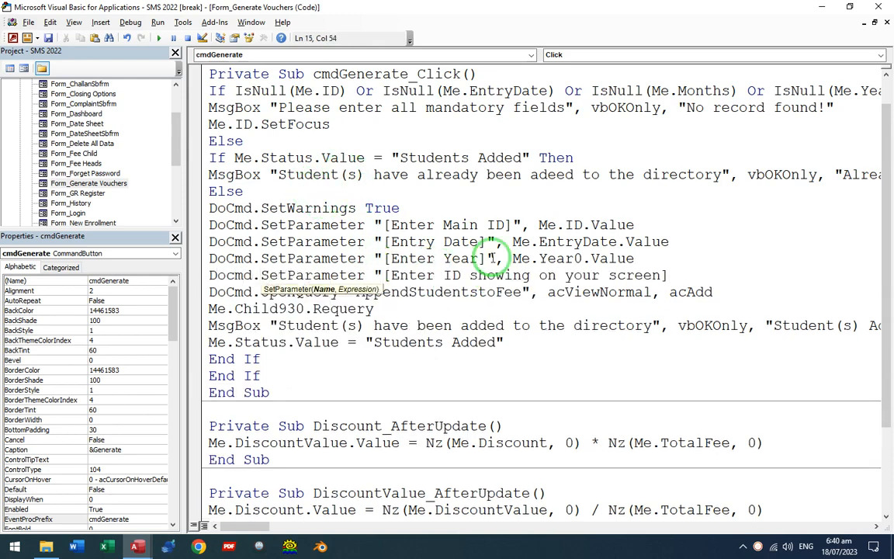
pyautogui.write('", Me.ID.va')
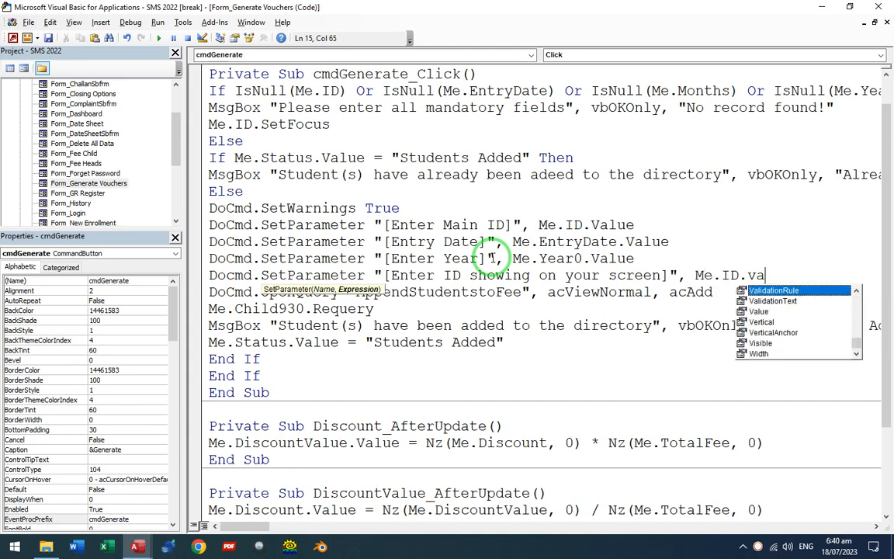
pyautogui.write('lue')
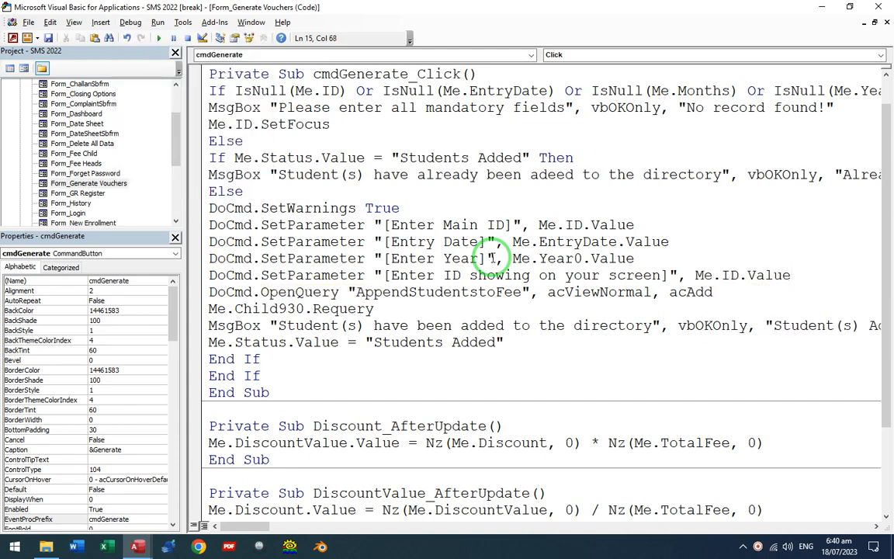
# Return to the Generate Vouchers form, show it in Form View, and delete both vouchers listed in its subform.
pyautogui.hotkey('alt', 'F11')
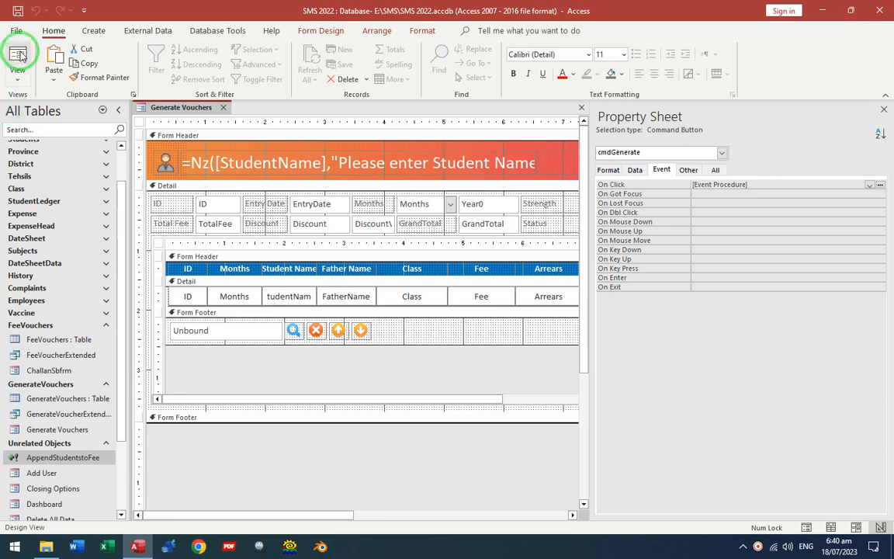
pyautogui.click(17, 60)
pyautogui.click(701, 248)
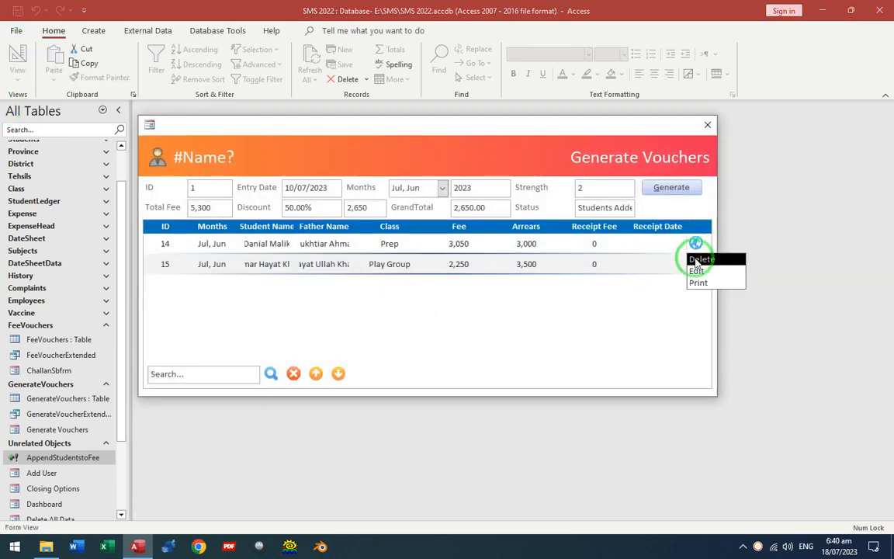
pyautogui.click(696, 260)
pyautogui.press('Return')
pyautogui.press('Return')
pyautogui.click(696, 243)
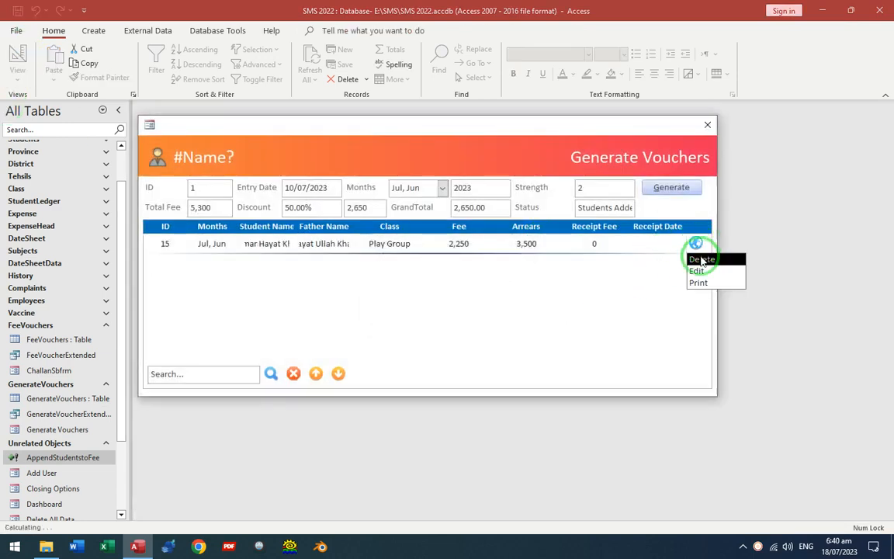
pyautogui.click(691, 257)
pyautogui.press('Return')
pyautogui.press('Return')
# Clear the Status field, try to generate the vouchers through the append query, and close the form.
pyautogui.click(610, 210)
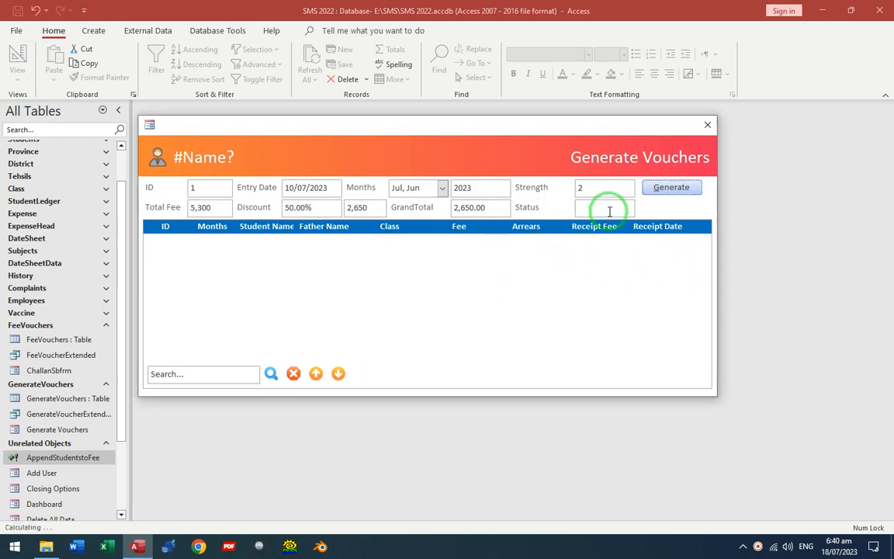
pyautogui.click(665, 190)
pyautogui.click(414, 321)
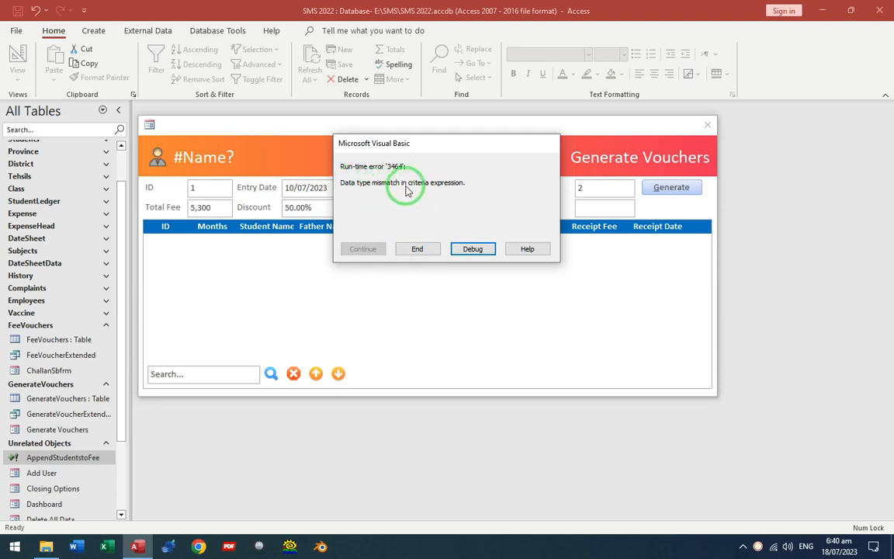
pyautogui.click(417, 249)
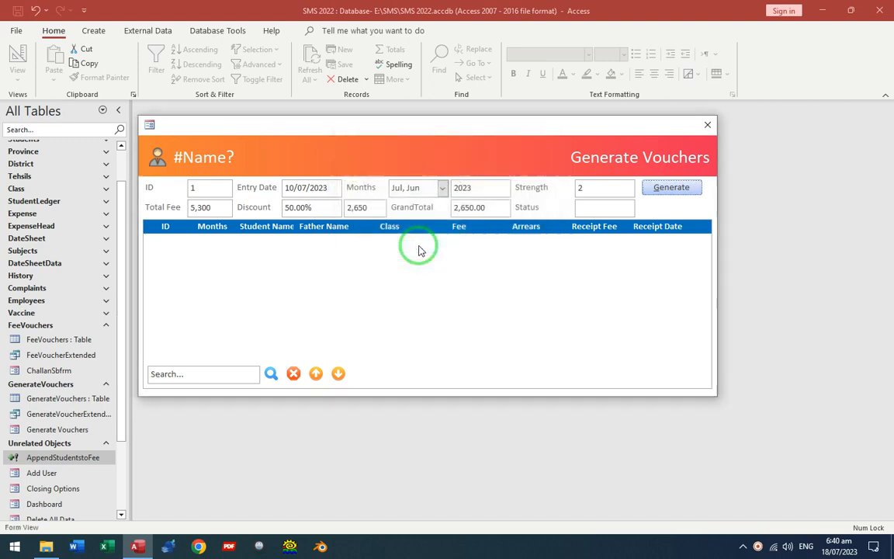
pyautogui.click(706, 128)
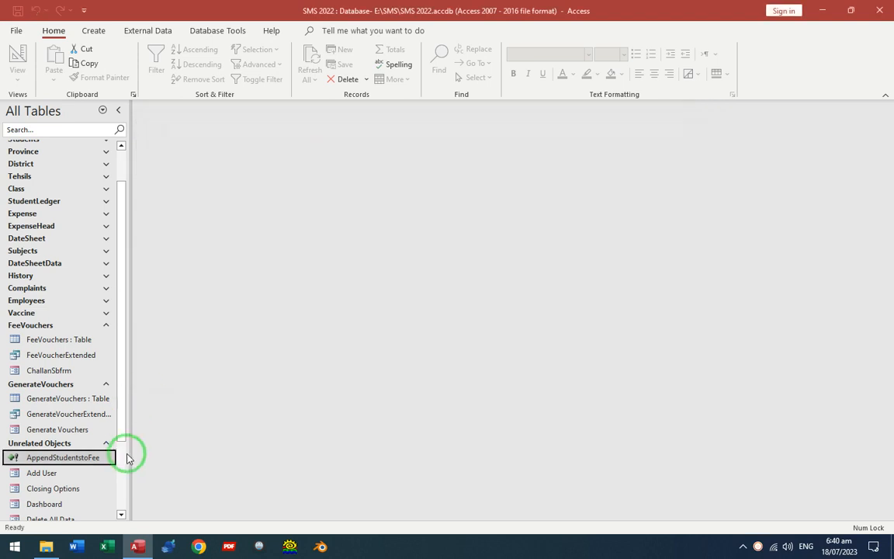
# In the AppendStudentstoFee query's parameters, set the data type of [Enter ID showing on your screen] to Short Text, and close the query.
pyautogui.rightClick(54, 453)
pyautogui.click(30, 455)
pyautogui.hotkey('ctrl', 'Return')
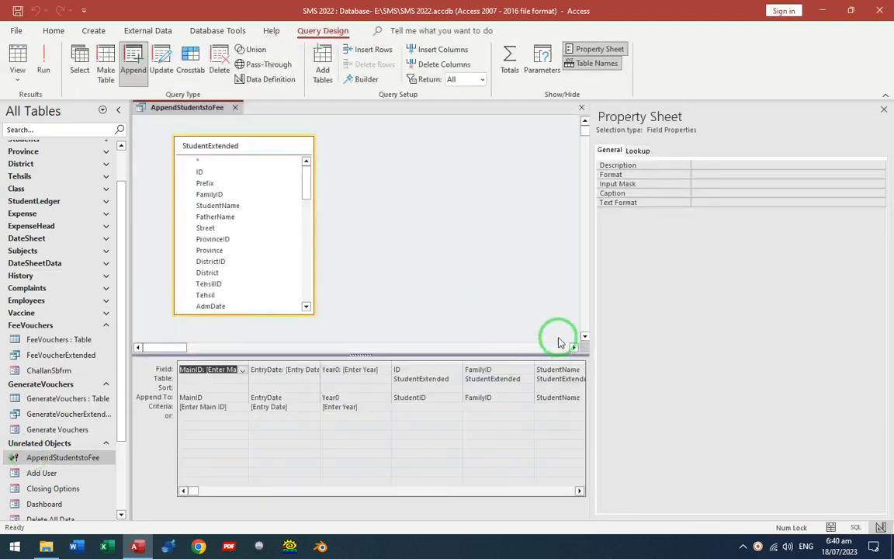
pyautogui.press('F4')
pyautogui.click(884, 492)
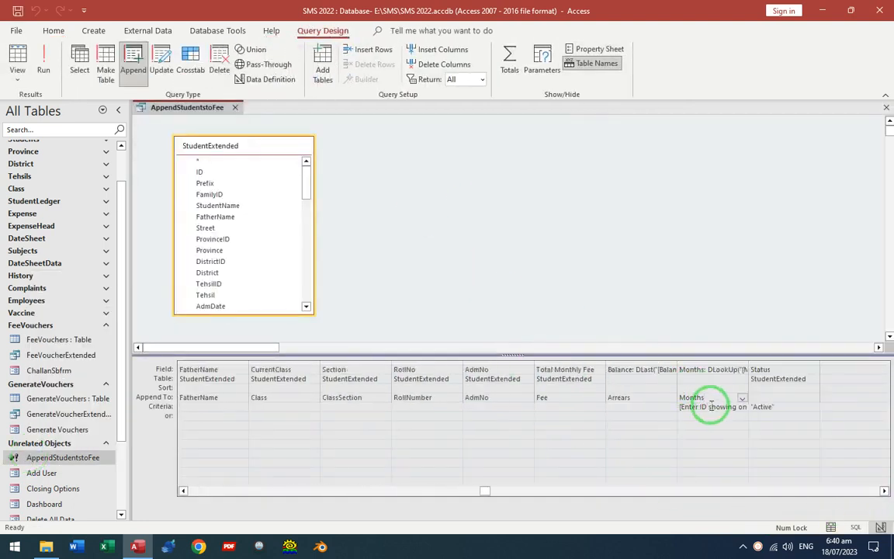
pyautogui.click(541, 66)
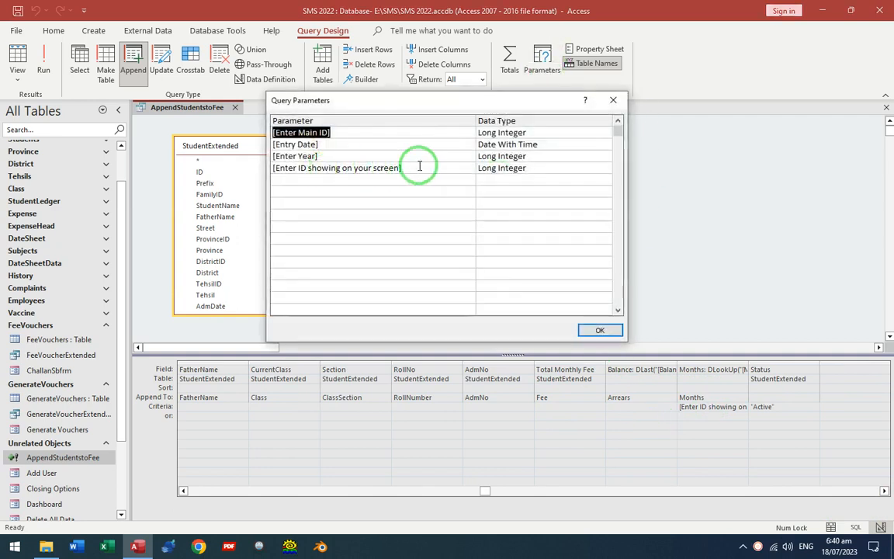
pyautogui.click(489, 168)
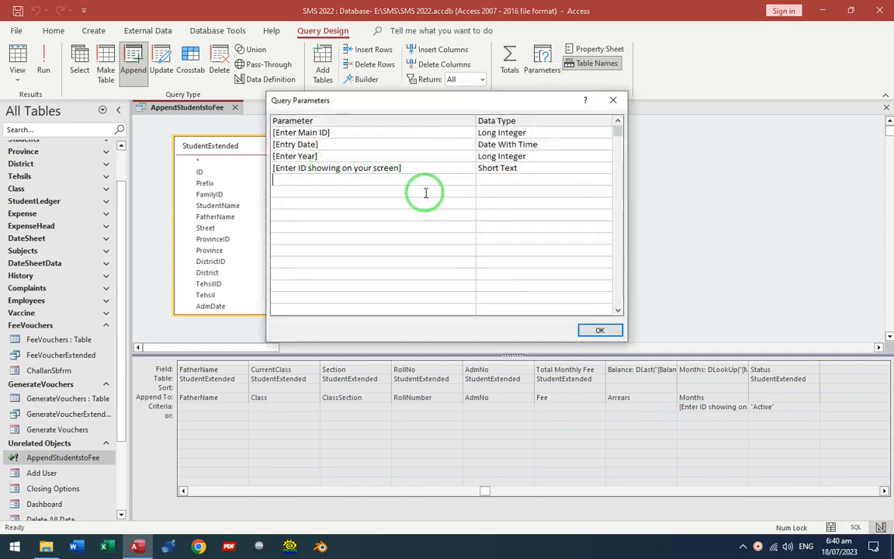
pyautogui.click(598, 330)
pyautogui.hotkey('ctrl', 'w')
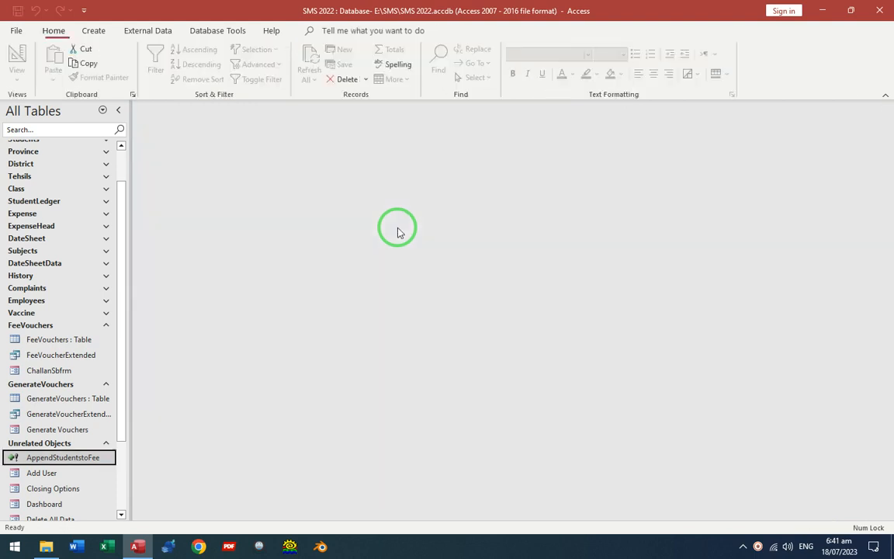
# Open the Generate Vouchers form, generate the vouchers by accepting the append query, and close the form.
pyautogui.doubleClick(35, 429)
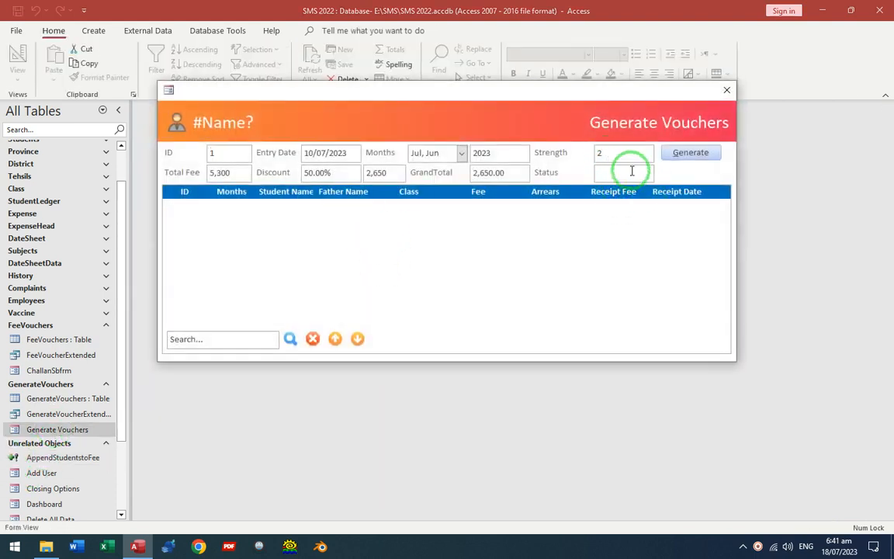
pyautogui.click(678, 153)
pyautogui.click(391, 313)
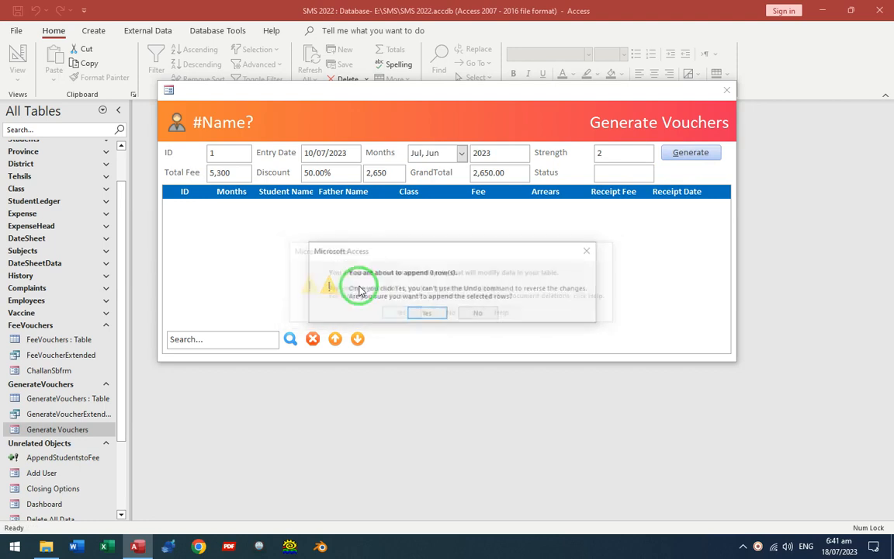
pyautogui.click(424, 312)
pyautogui.click(506, 311)
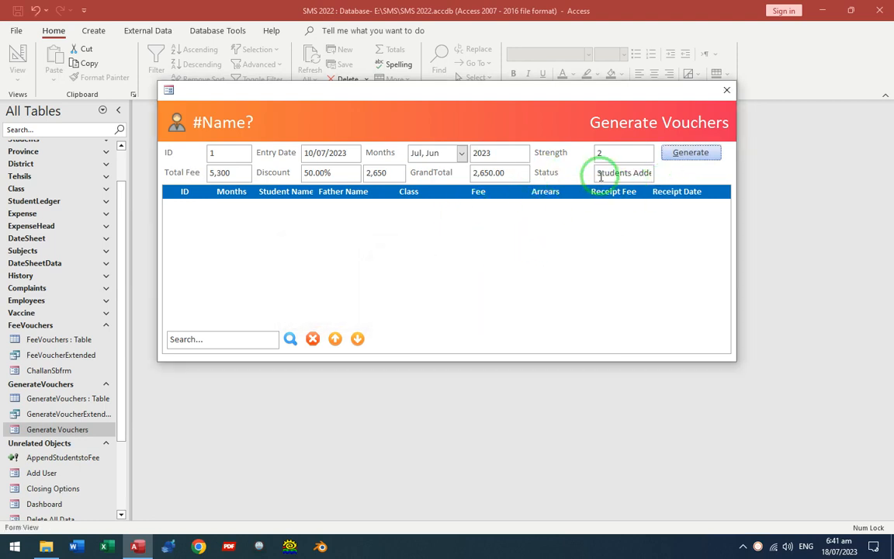
pyautogui.moveTo(599, 176); pyautogui.dragTo(612, 230)
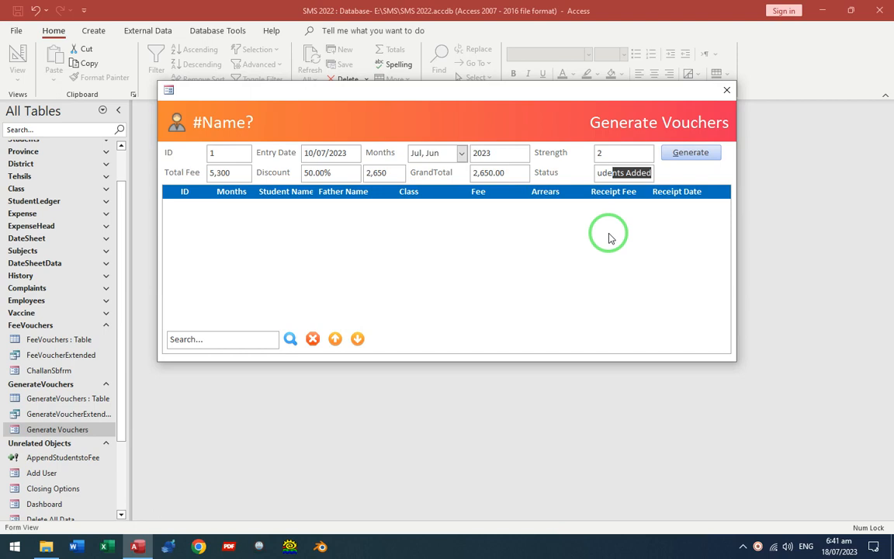
pyautogui.click(607, 212)
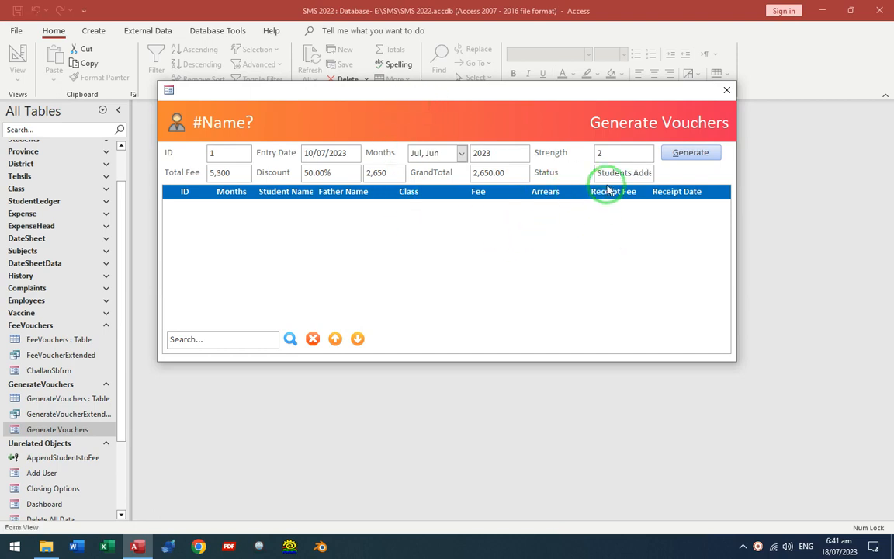
pyautogui.click(726, 90)
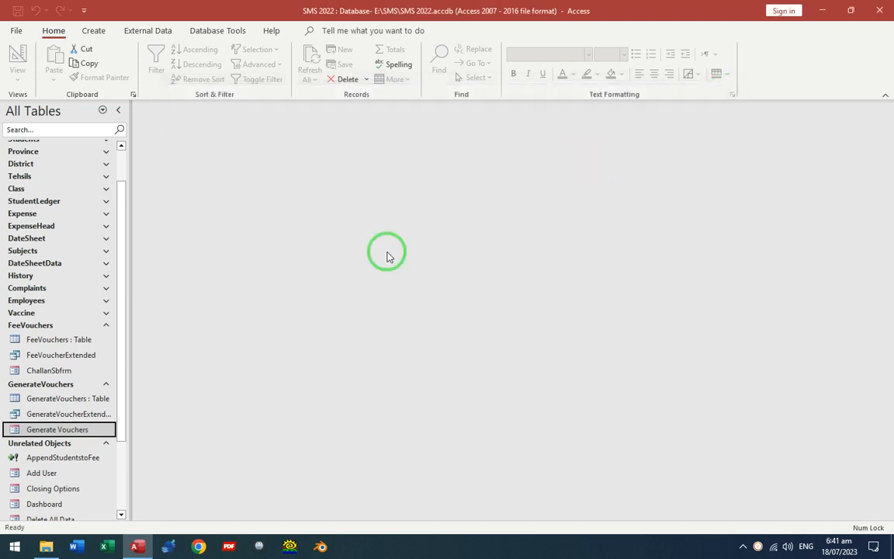
pyautogui.rightClick(69, 433)
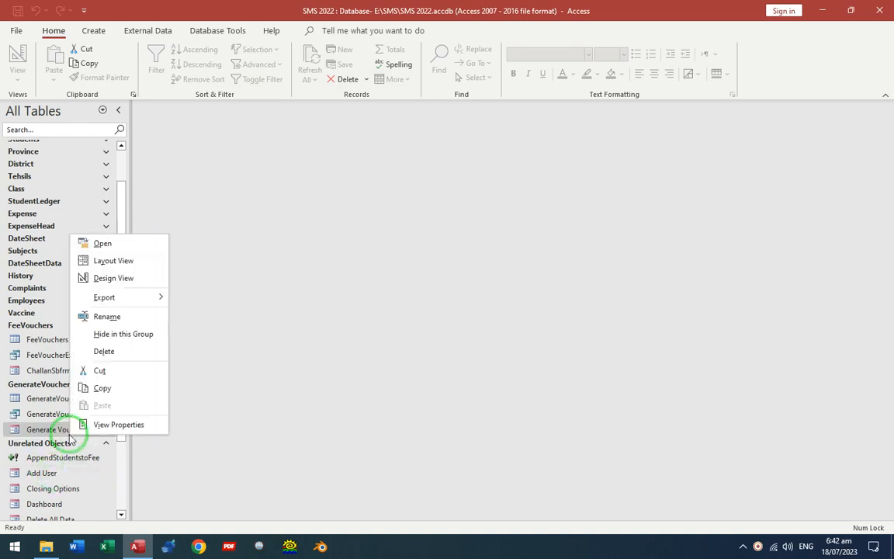
pyautogui.click(114, 278)
pyautogui.hotkey('ctrl', 'w')
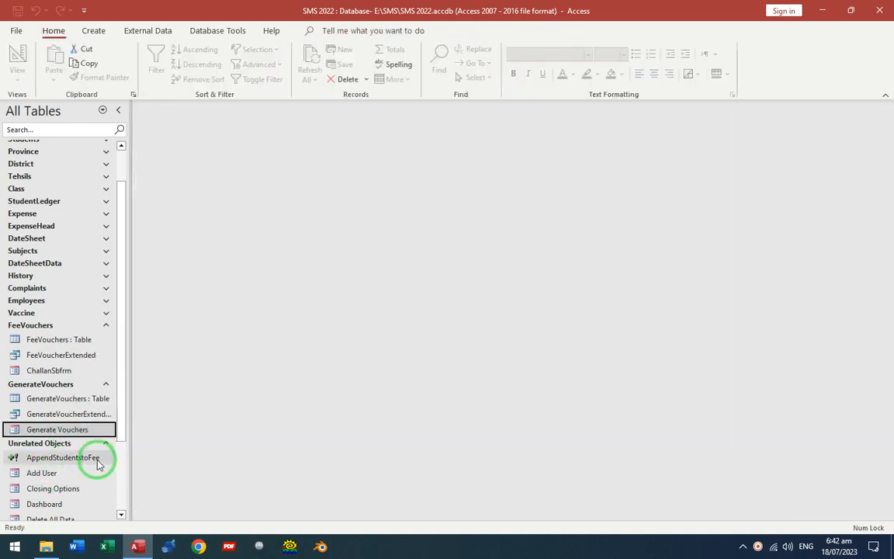
# Open the AppendStudentstoFee query in Design View and examine the criterion of its Months column.
pyautogui.rightClick(98, 465)
pyautogui.click(136, 310)
pyautogui.press('Tab')
pyautogui.press('Tab')
pyautogui.press('Tab')
pyautogui.press('Tab')
pyautogui.press('Tab')
pyautogui.press('Tab')
pyautogui.press('Tab')
pyautogui.press('Tab')
pyautogui.press('Tab')
pyautogui.press('Tab')
pyautogui.press('Tab')
pyautogui.press('Tab')
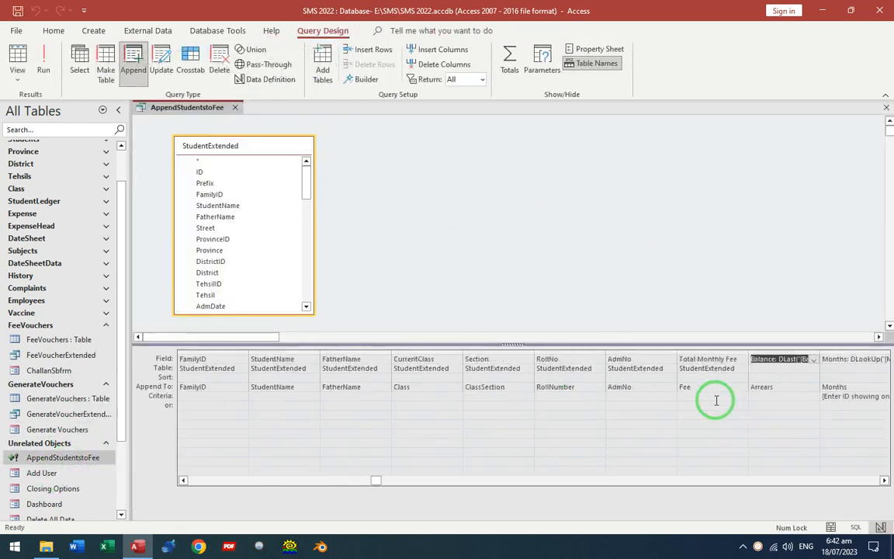
pyautogui.press('Tab')
pyautogui.press('Tab')
pyautogui.press('Tab')
pyautogui.click(603, 398)
pyautogui.press('Tab')
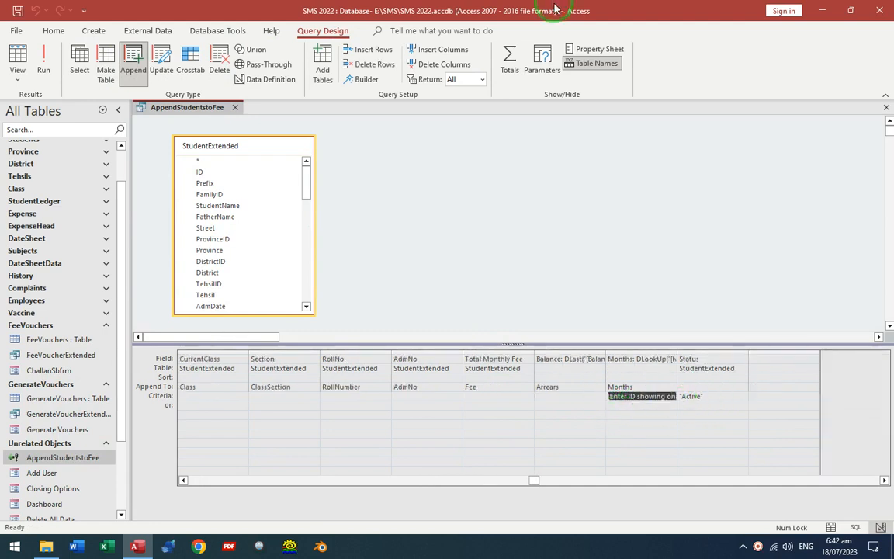
# Delete [Enter ID showing on your screen] from the query's parameter list, accept the parameters, and close the query.
pyautogui.click(542, 62)
pyautogui.click(314, 168)
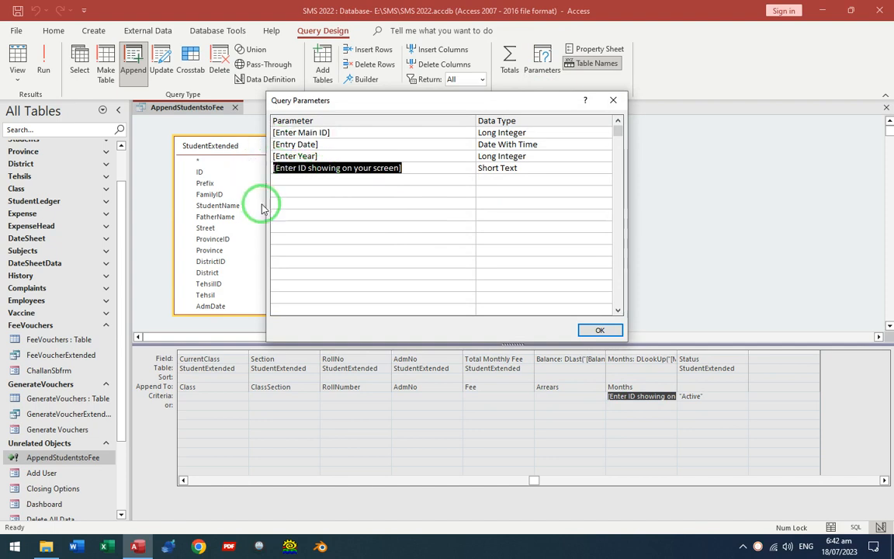
pyautogui.press('Delete')
pyautogui.click(600, 330)
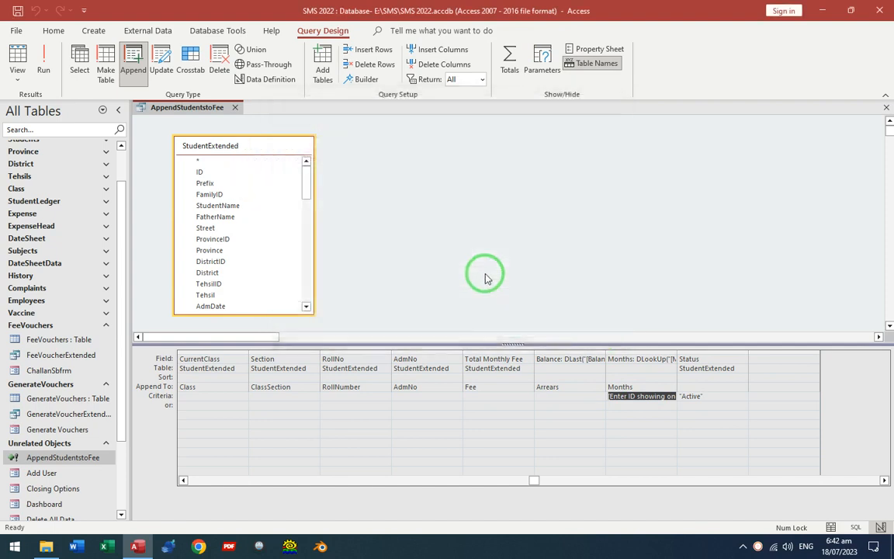
pyautogui.hotkey('ctrl', 'w')
# Reopen the Generate Vouchers form, clear its Status field, and generate the vouchers by accepting the append query.
pyautogui.click(56, 430)
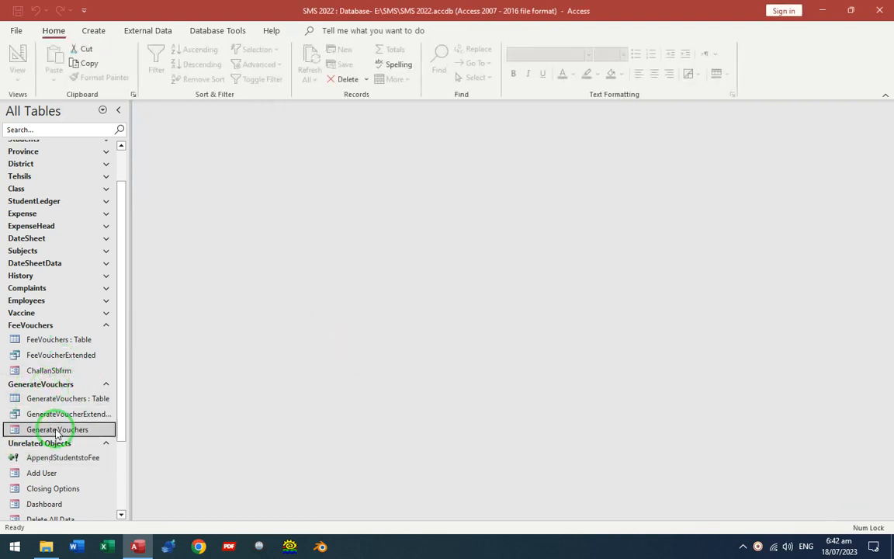
pyautogui.doubleClick(56, 432)
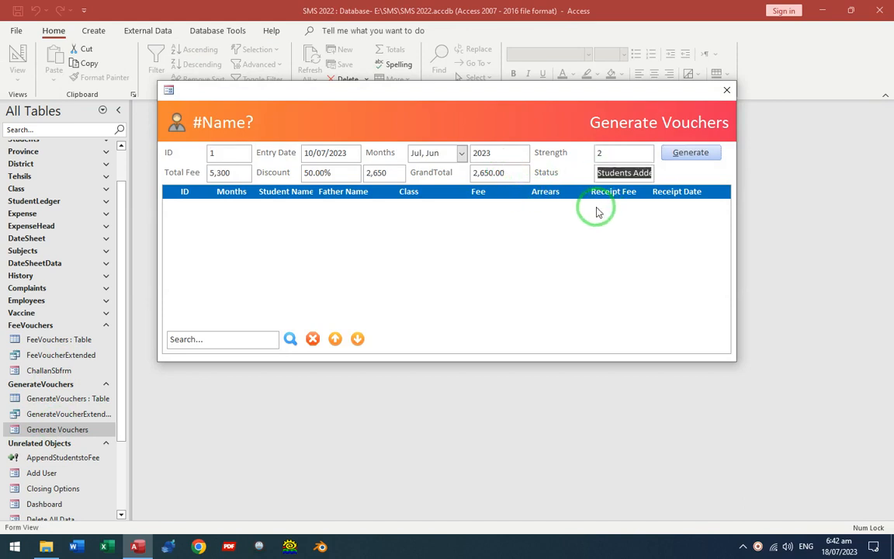
pyautogui.click(690, 153)
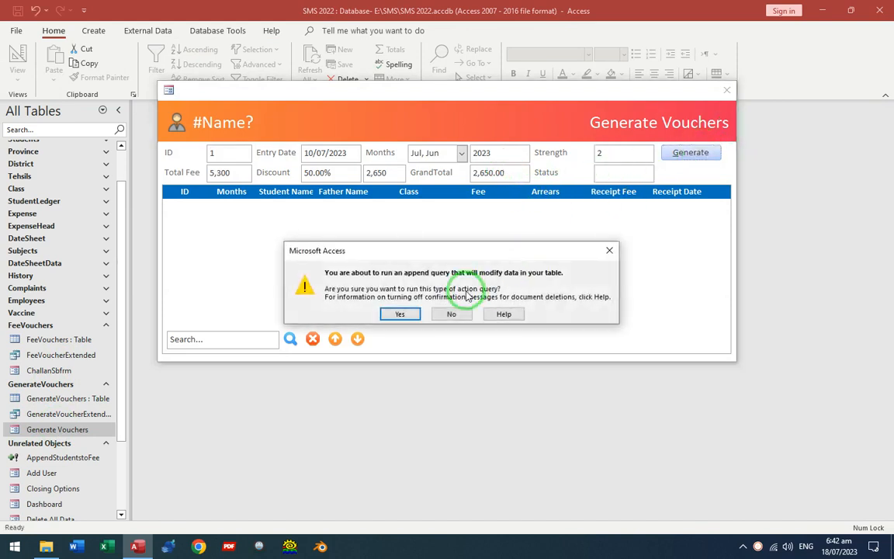
pyautogui.click(394, 314)
pyautogui.click(424, 314)
pyautogui.click(501, 308)
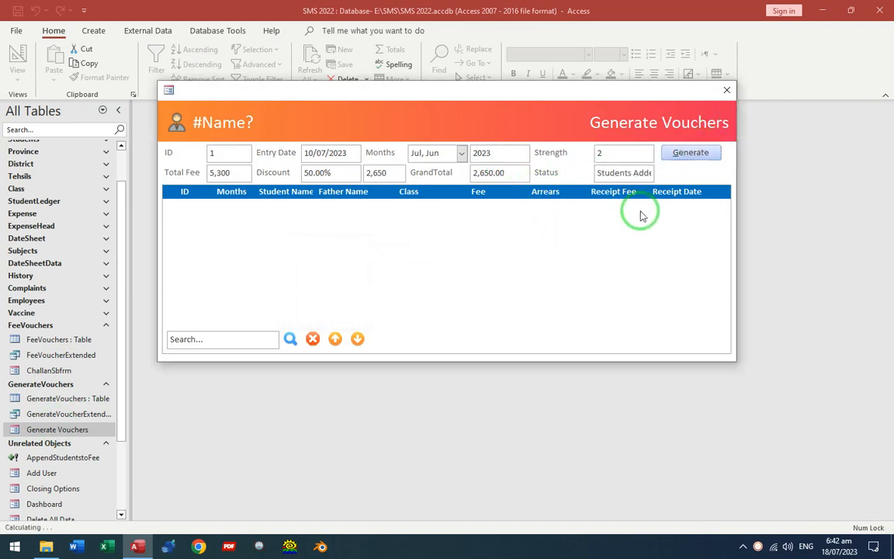
# Clear the form's Status field, switch the form to Design View, and open the Generate control's On Click event procedure.
pyautogui.click(644, 174)
pyautogui.rightClick(423, 97)
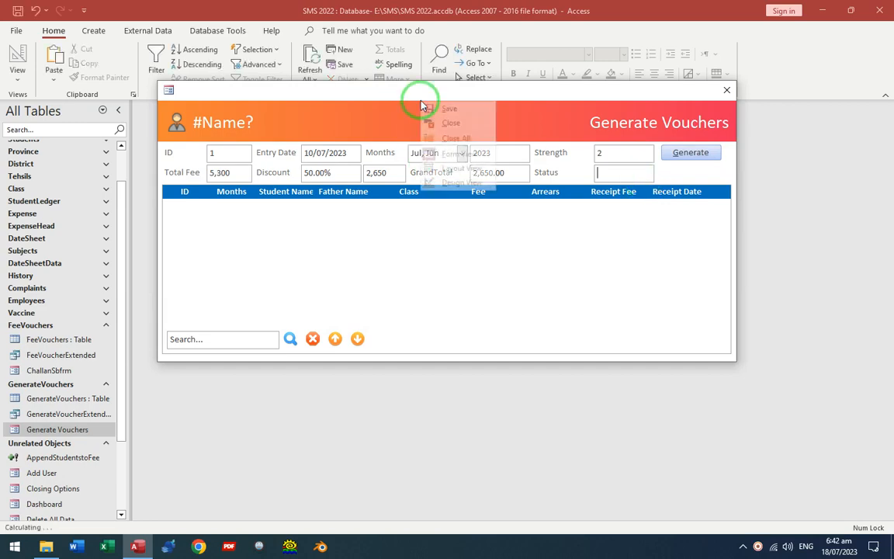
pyautogui.press('d')
pyautogui.doubleClick(690, 216)
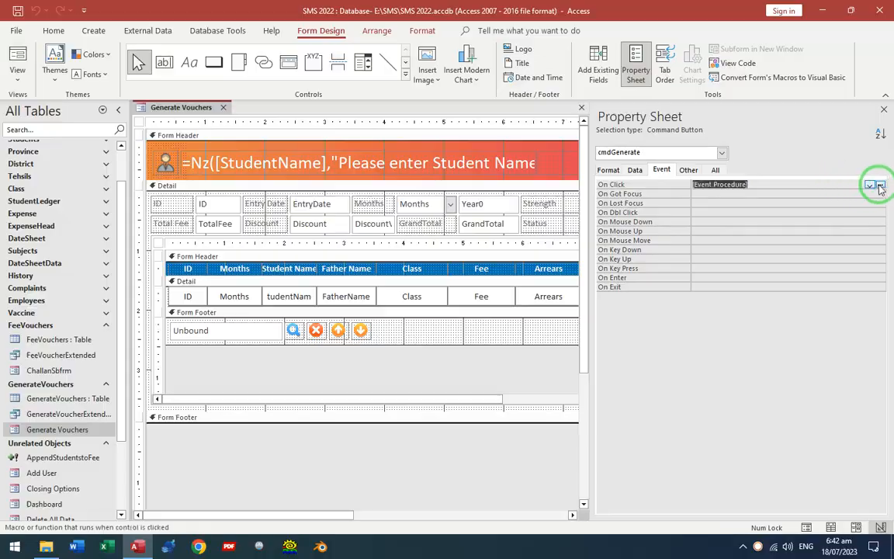
pyautogui.click(880, 184)
# Delete the SetParameter line for [Enter ID showing on your screen], set DoCmd.SetWarnings to False, and close the code editor.
pyautogui.click(443, 277)
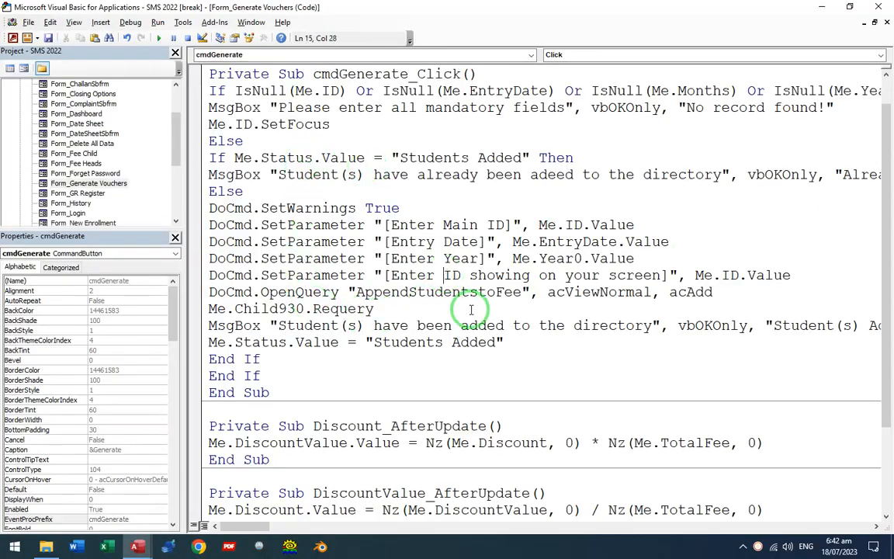
pyautogui.press('Home')
pyautogui.hotkey('shift', 'Down')
pyautogui.press('Delete')
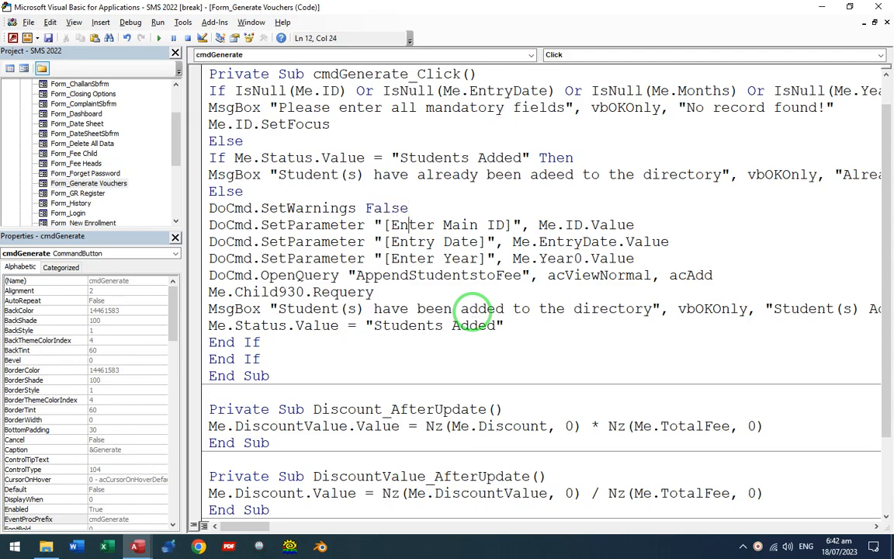
pyautogui.click(891, 3)
# Return to Form View, generate the vouchers with the prompted ID left blank, and close the form.
pyautogui.press('F5')
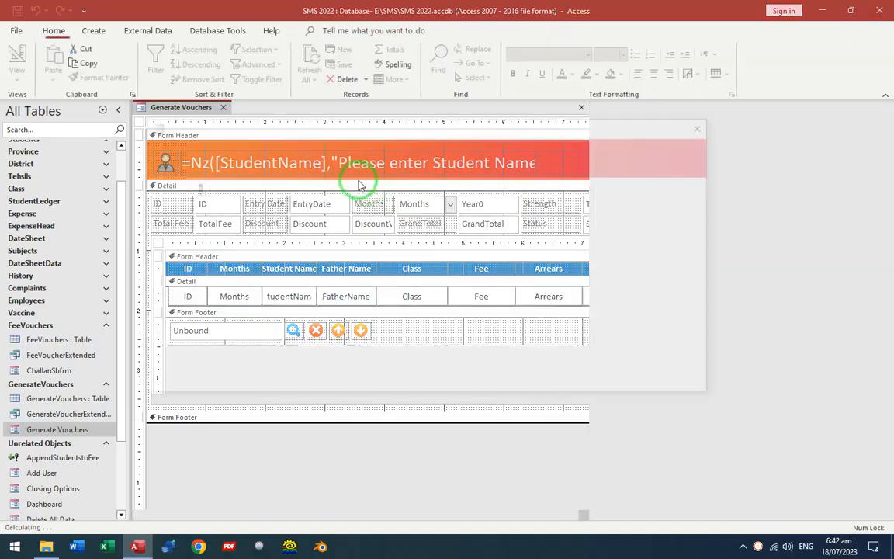
pyautogui.click(679, 190)
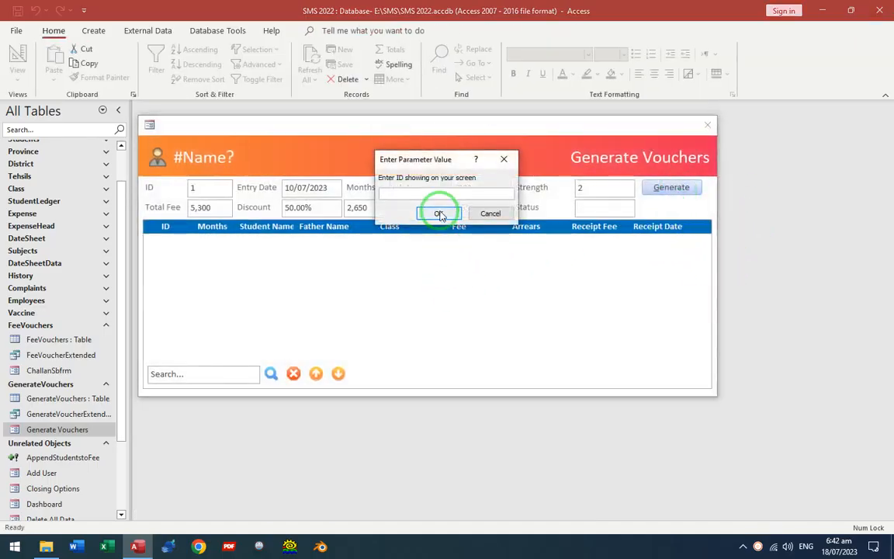
pyautogui.click(439, 215)
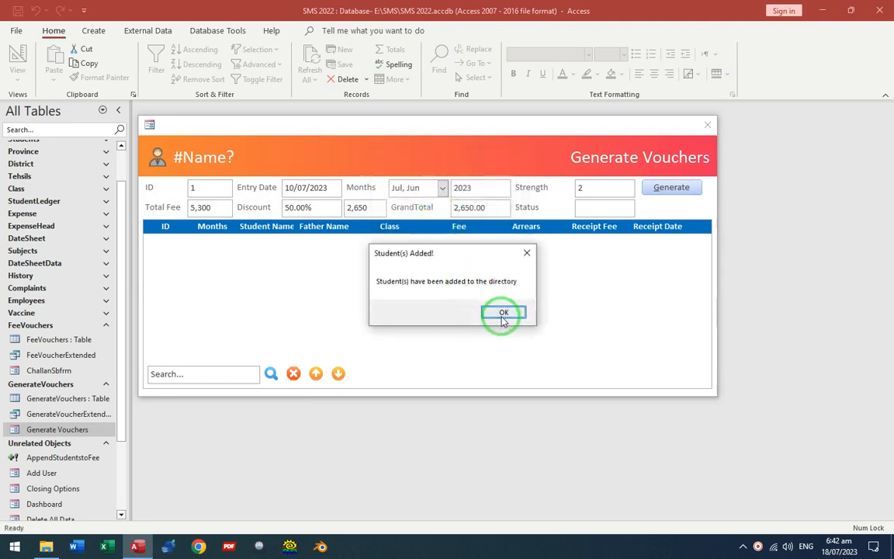
pyautogui.click(503, 314)
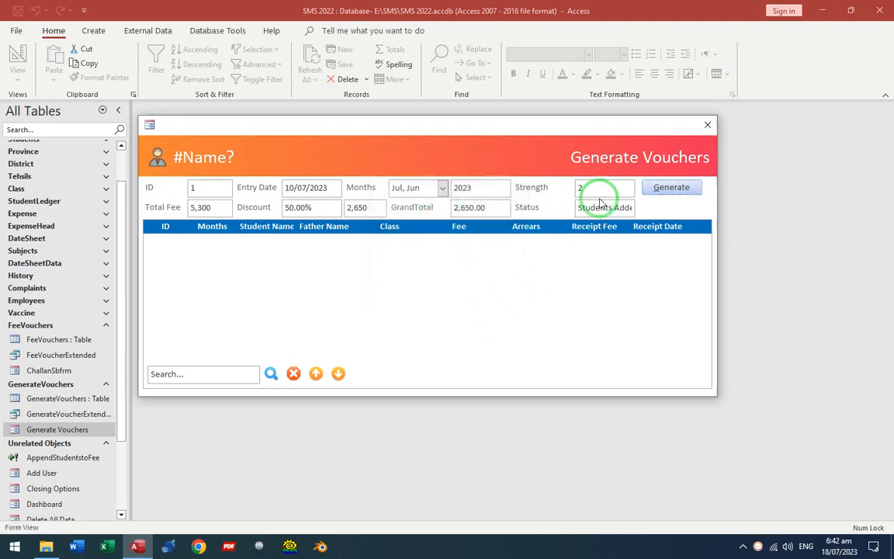
pyautogui.click(709, 124)
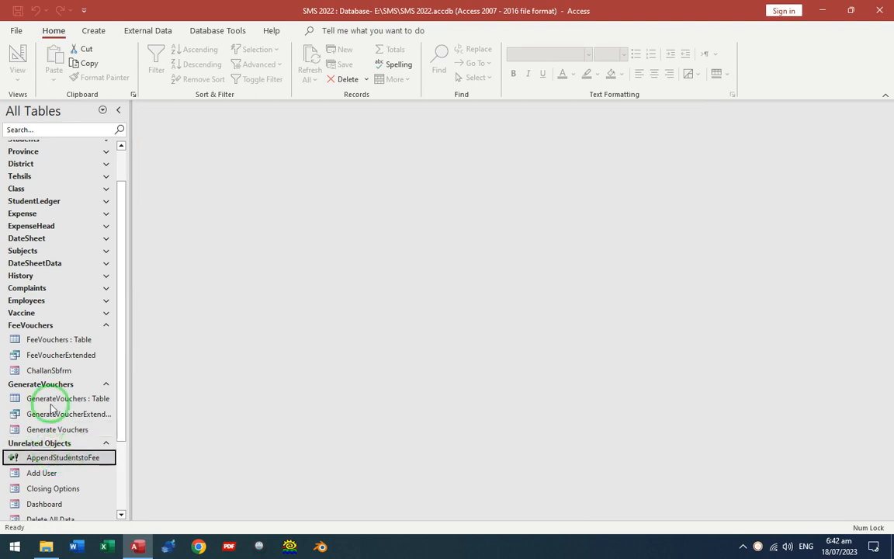
# Open the AppendStudentstoFee query in Design View and hide the property sheet.
pyautogui.rightClick(56, 460)
pyautogui.click(114, 413)
pyautogui.press('Tab')
pyautogui.press('Tab')
pyautogui.press('Tab')
pyautogui.press('Tab')
pyautogui.press('Tab')
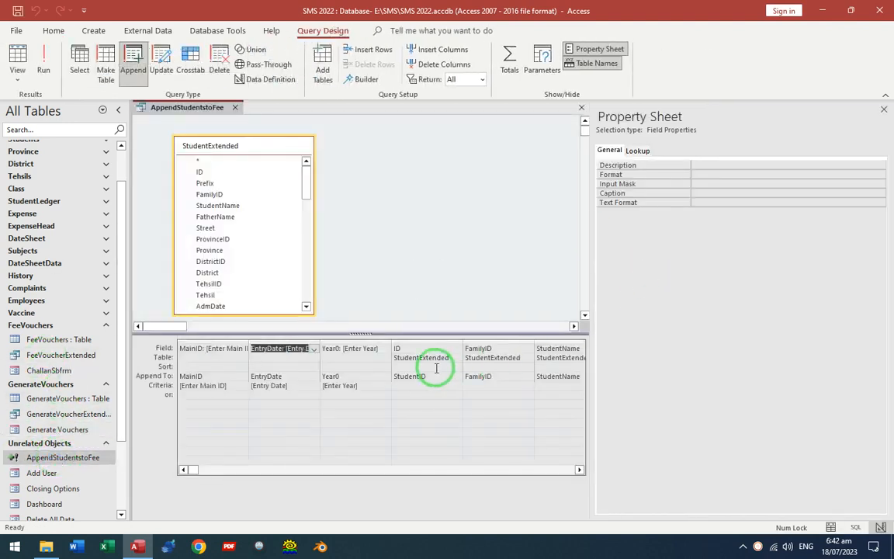
pyautogui.press('F4')
# Remove the criterion from the Months column of the AppendStudentstoFee query, then save and close the query.
pyautogui.press('Tab')
pyautogui.press('Tab')
pyautogui.press('Tab')
pyautogui.press('Tab')
pyautogui.press('Tab')
pyautogui.press('Tab')
pyautogui.press('Tab')
pyautogui.press('Tab')
pyautogui.press('Tab')
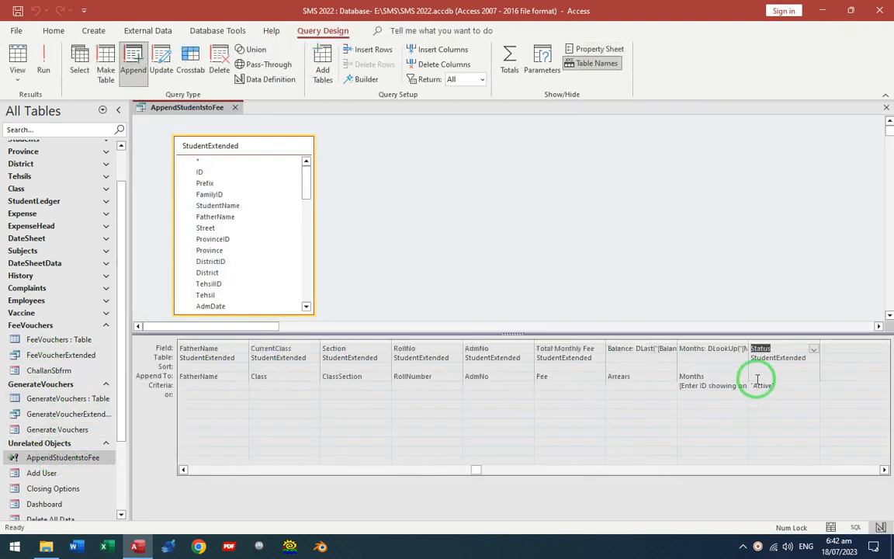
pyautogui.click(673, 386)
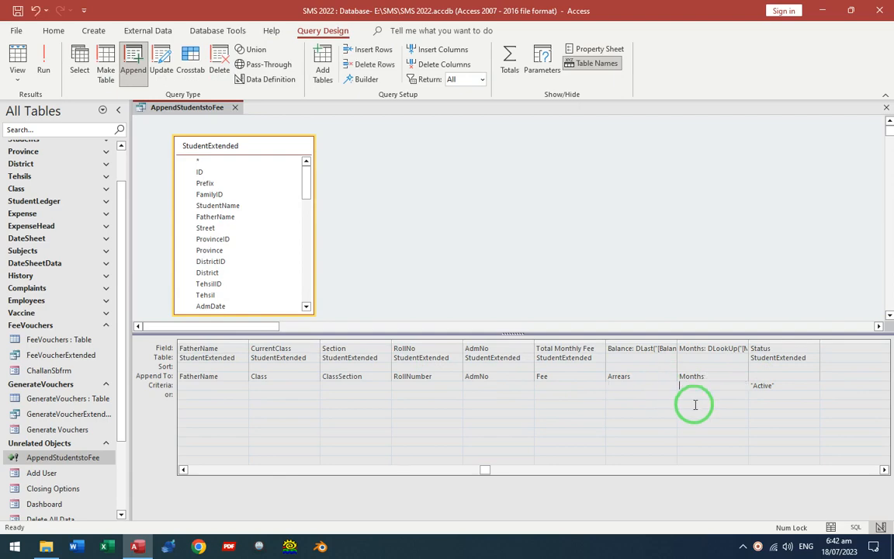
pyautogui.hotkey('ctrl', 'w')
# Reopen the Generate Vouchers form in Form View, clear its Status field, and generate the vouchers.
pyautogui.click(72, 429)
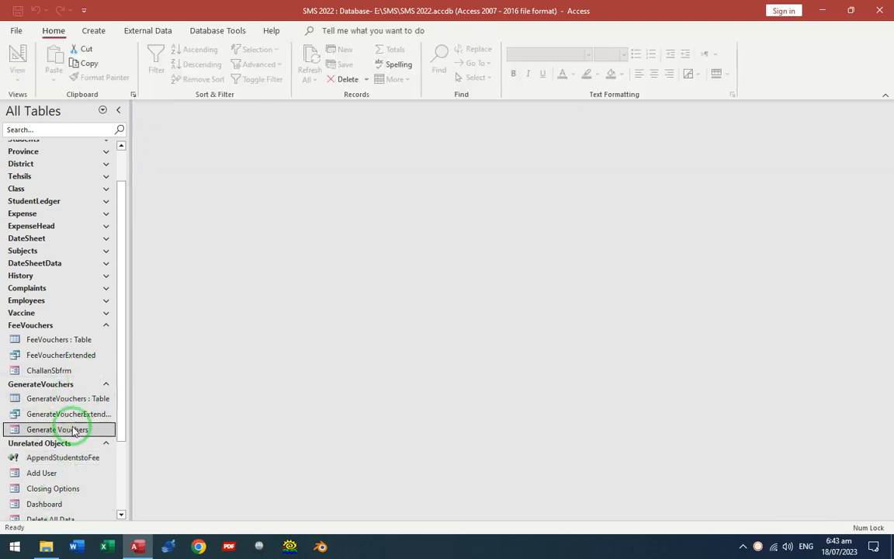
pyautogui.hotkey('ctrl', 'Return')
pyautogui.click(20, 51)
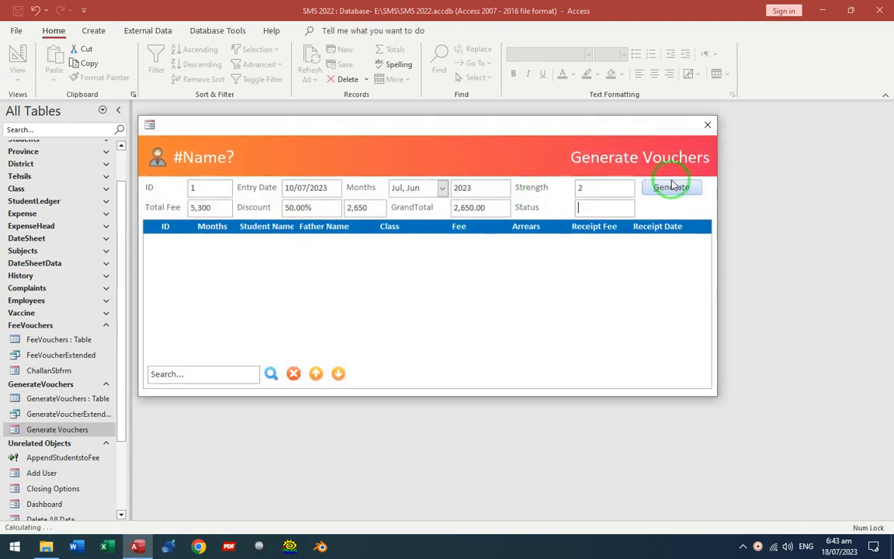
pyautogui.click(672, 187)
pyautogui.click(438, 214)
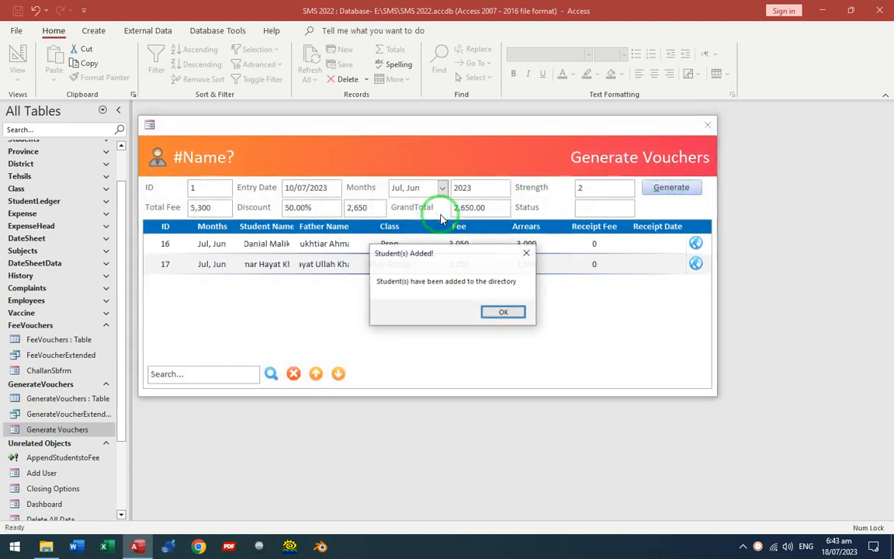
pyautogui.click(559, 311)
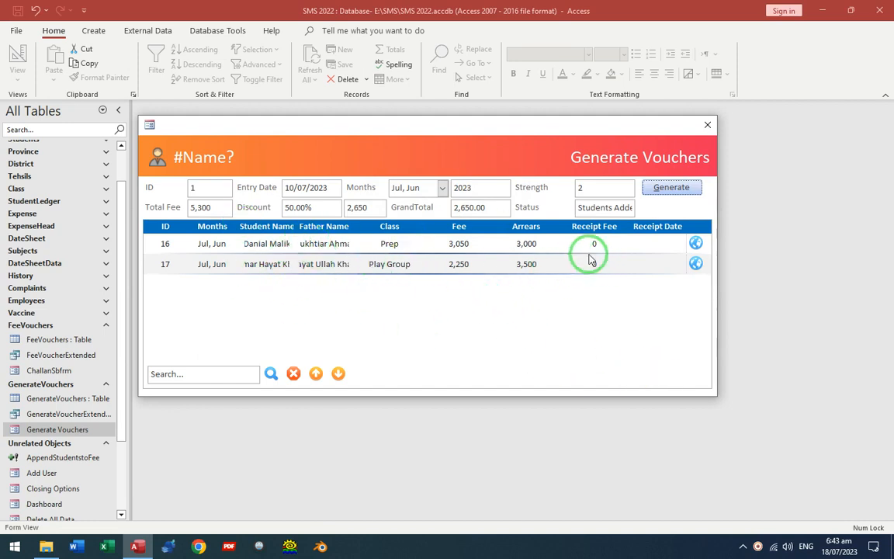
# Examine the receipt fee, arrears and student name of the generated voucher rows.
pyautogui.click(611, 263)
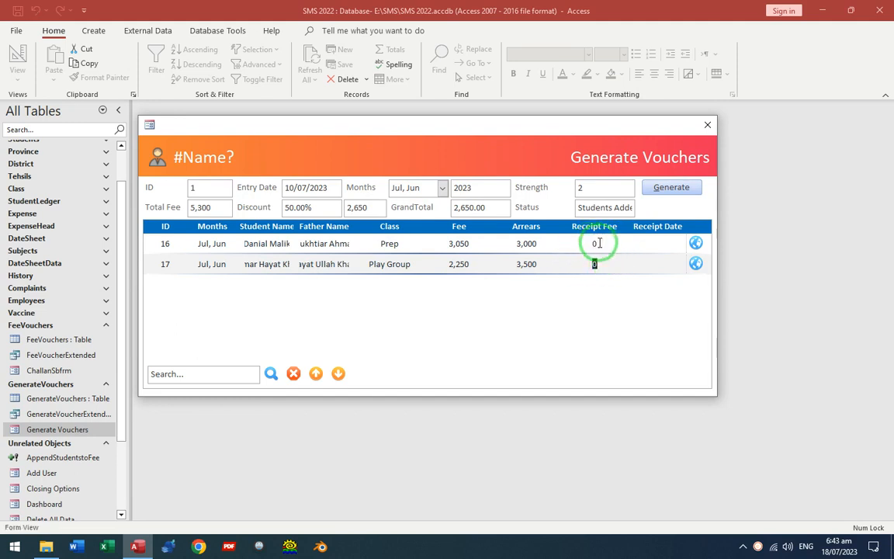
pyautogui.press('Up')
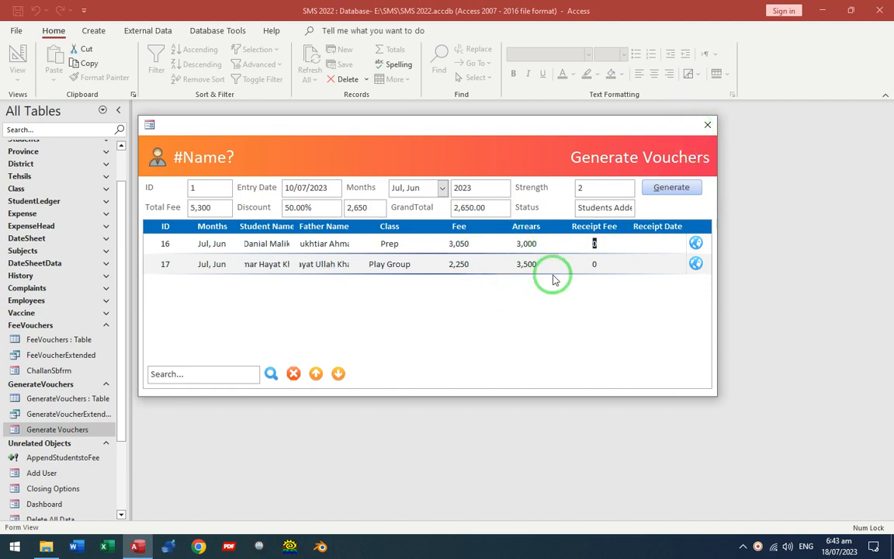
pyautogui.moveTo(548, 244); pyautogui.dragTo(478, 242)
pyautogui.moveTo(546, 267); pyautogui.dragTo(475, 250)
pyautogui.moveTo(542, 264); pyautogui.dragTo(503, 266)
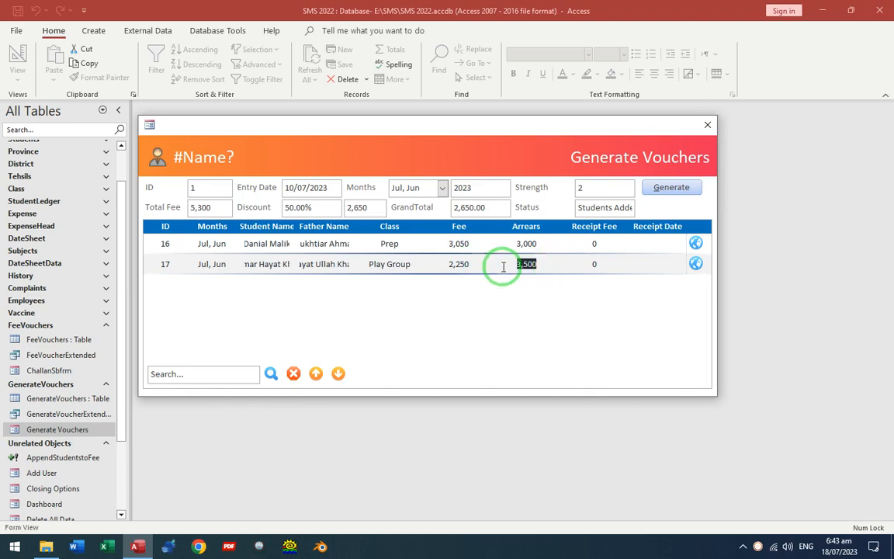
pyautogui.click(288, 266)
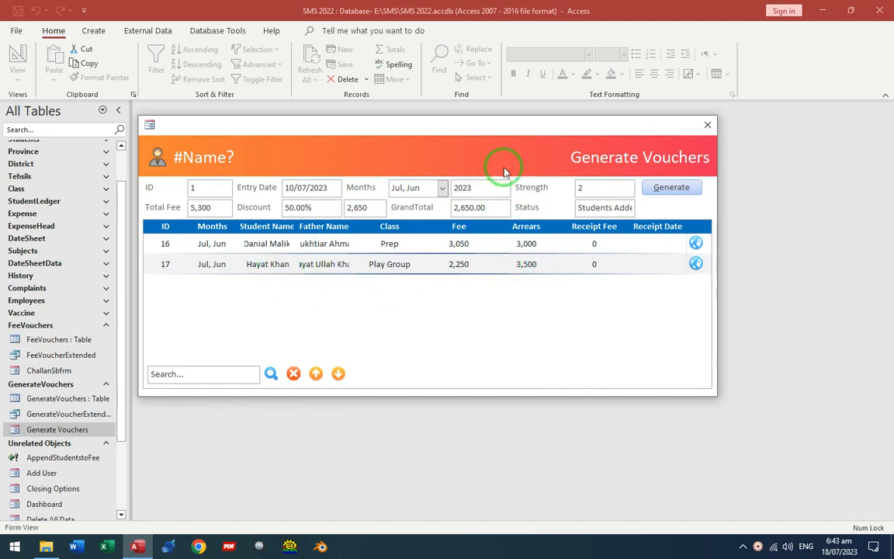
# Switch the form to Design View, filter the database objects by "studentled", and open the StudentLedgerExtended query.
pyautogui.rightClick(567, 178)
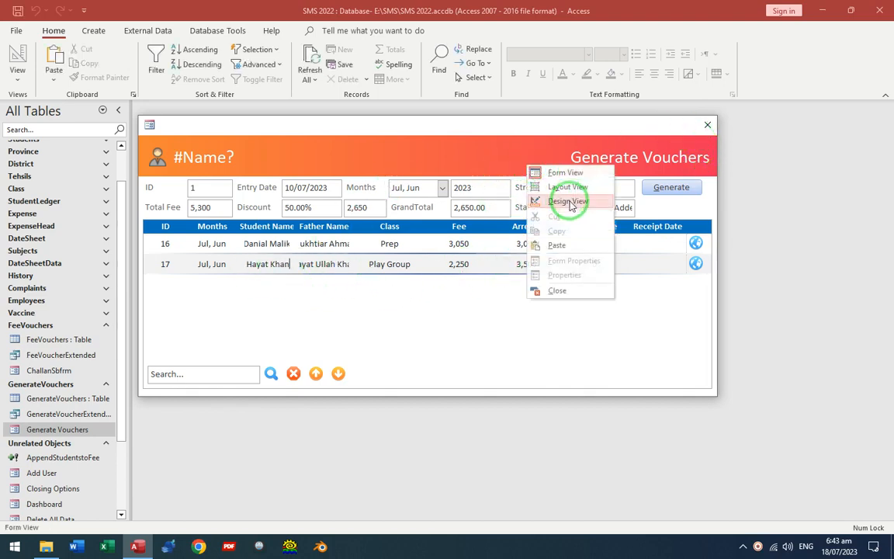
pyautogui.click(570, 203)
pyautogui.click(40, 130)
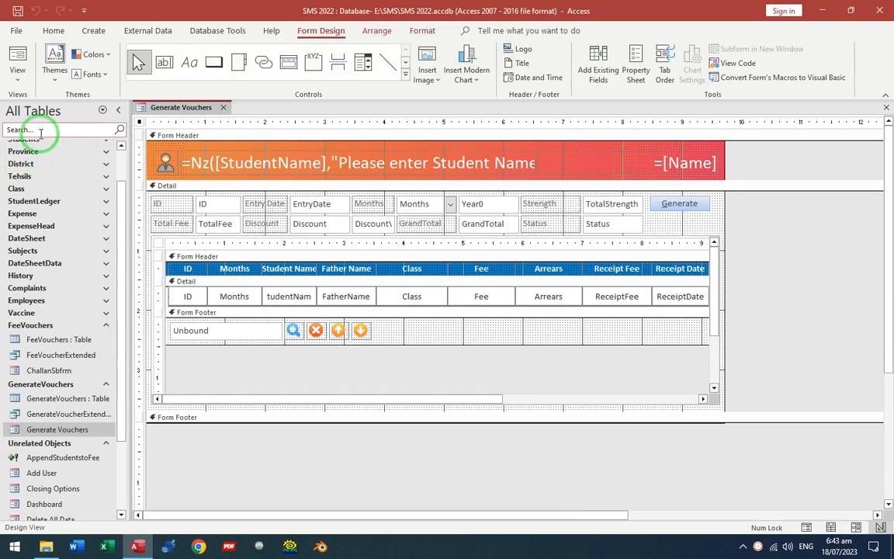
pyautogui.write('studentle')
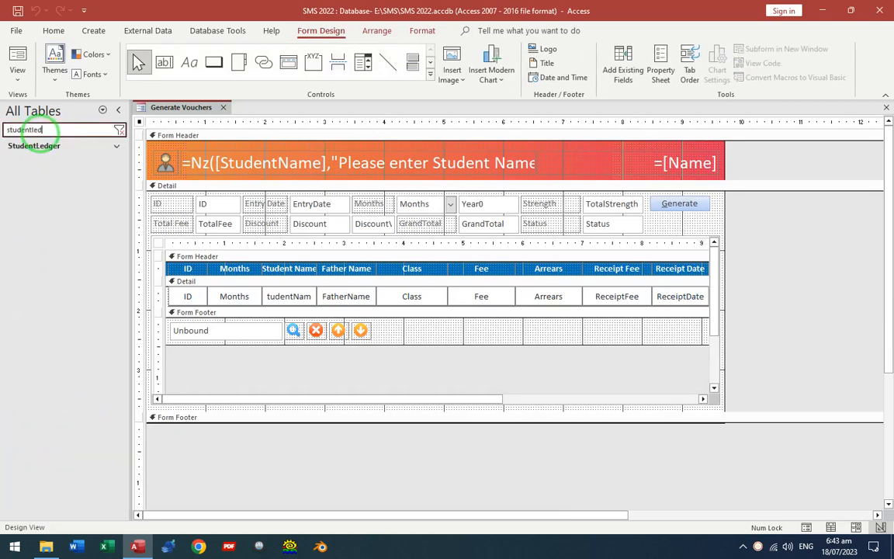
pyautogui.write('d')
pyautogui.click(27, 146)
pyautogui.click(109, 182)
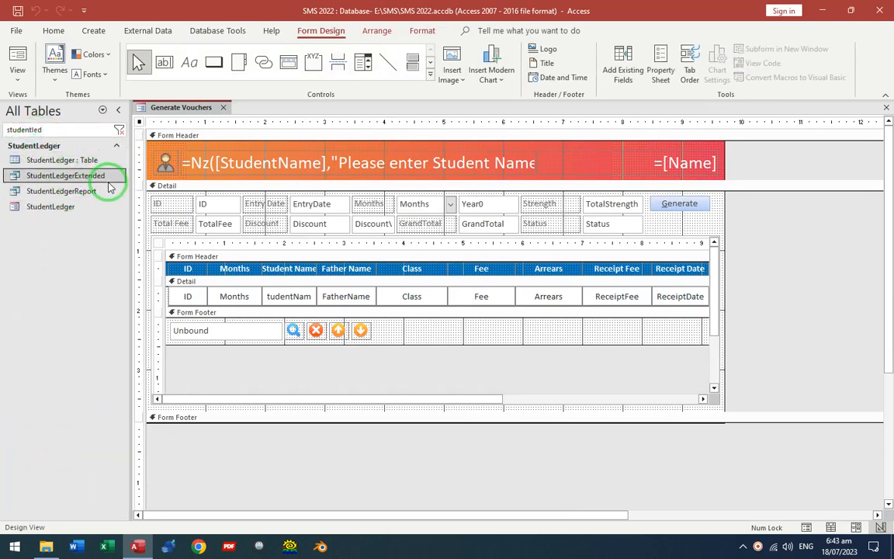
pyautogui.doubleClick(109, 187)
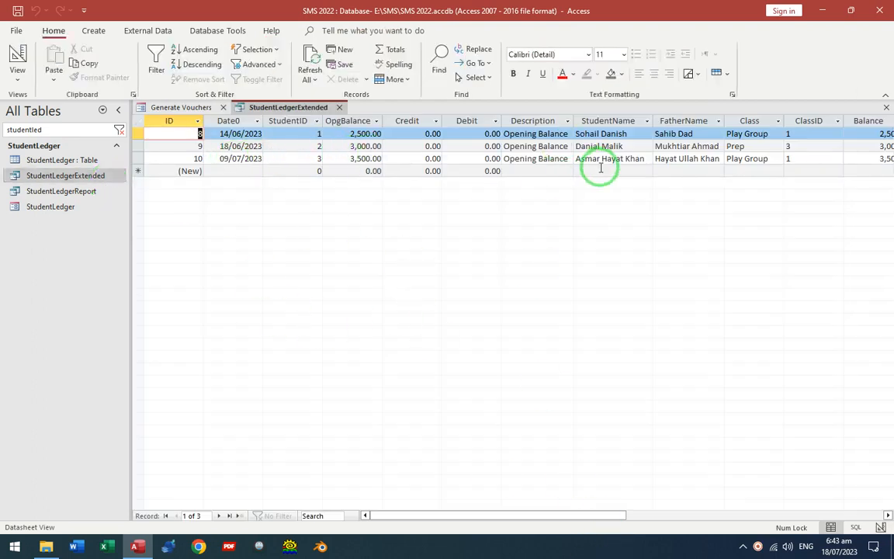
# Check the Balance column for students 2 and 3 in StudentLedgerExtended, and close the query.
pyautogui.click(138, 146)
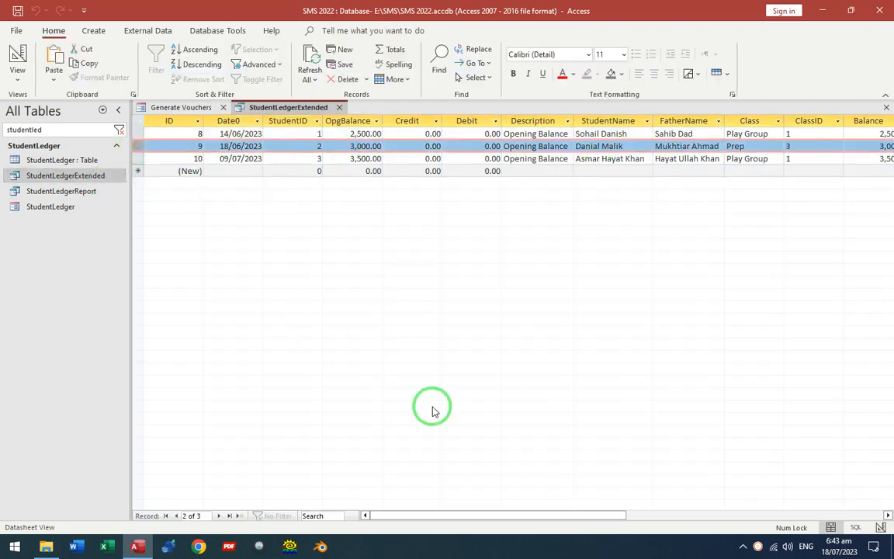
pyautogui.moveTo(607, 521); pyautogui.dragTo(723, 515)
pyautogui.click(579, 146)
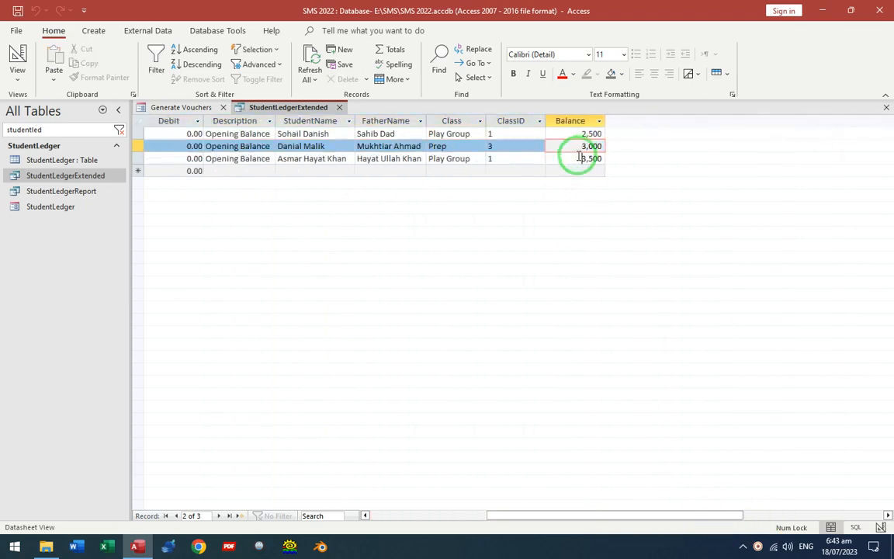
pyautogui.click(567, 164)
pyautogui.moveTo(603, 164); pyautogui.dragTo(603, 164)
pyautogui.hotkey('ctrl', 'w')
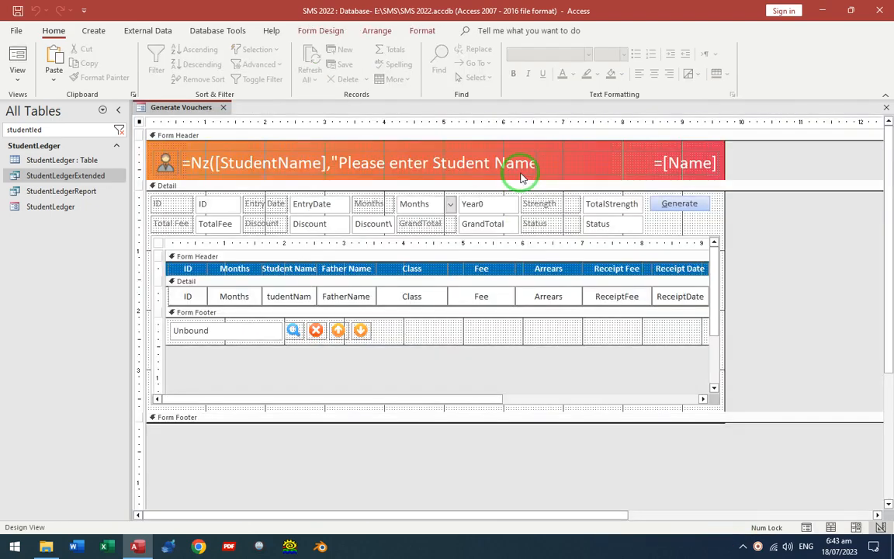
# Return the Generate Vouchers form to Form View, check the arrears of the voucher rows against the ledger, and close the form.
pyautogui.press('F5')
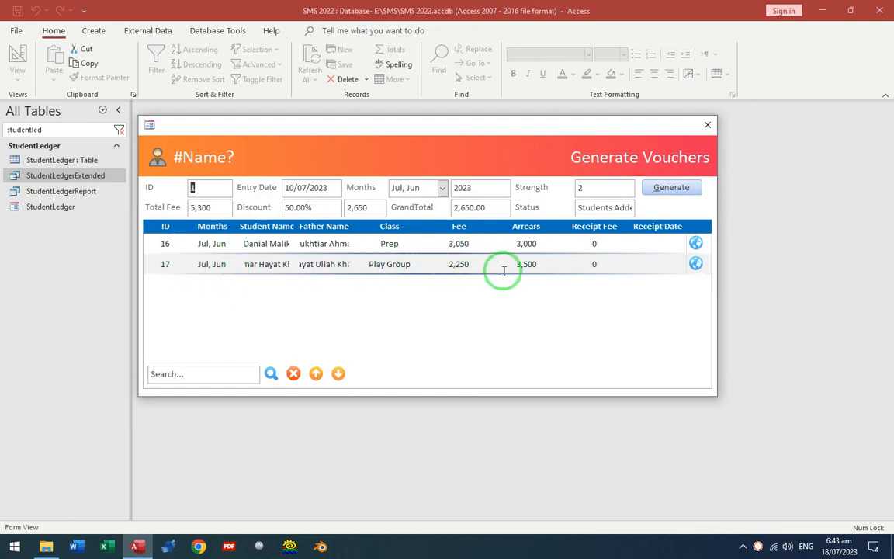
pyautogui.click(504, 270)
pyautogui.click(510, 267)
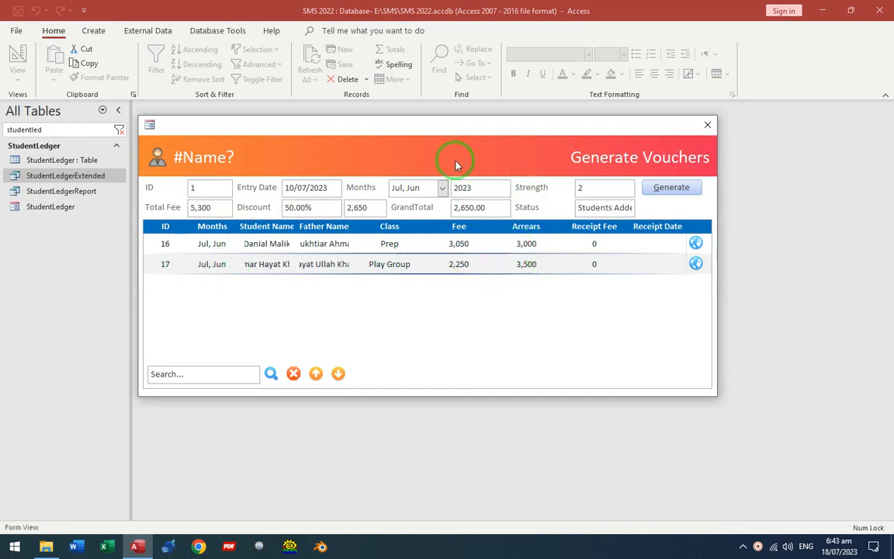
pyautogui.click(707, 124)
# Clear the "studentled" object filter, open the ChallanSbfrm form in Design View, and hide its property sheet.
pyautogui.click(115, 146)
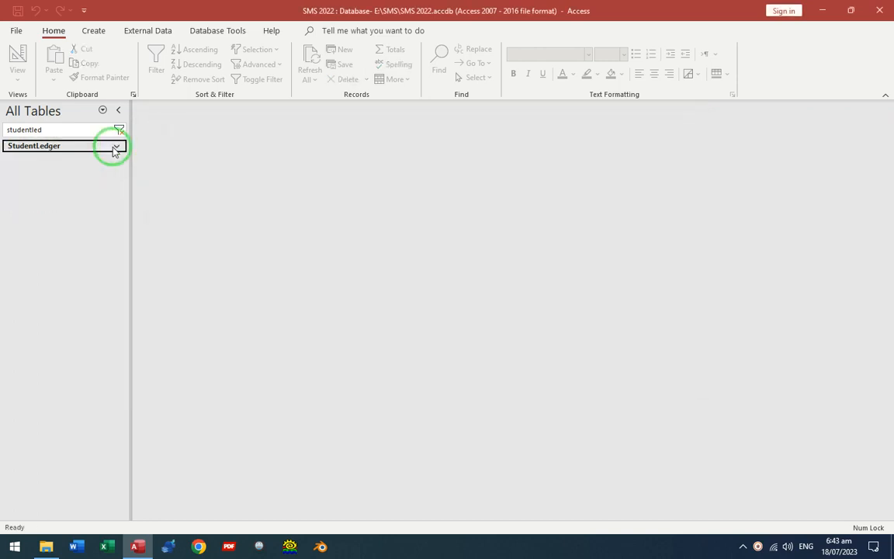
pyautogui.click(119, 130)
pyautogui.doubleClick(62, 269)
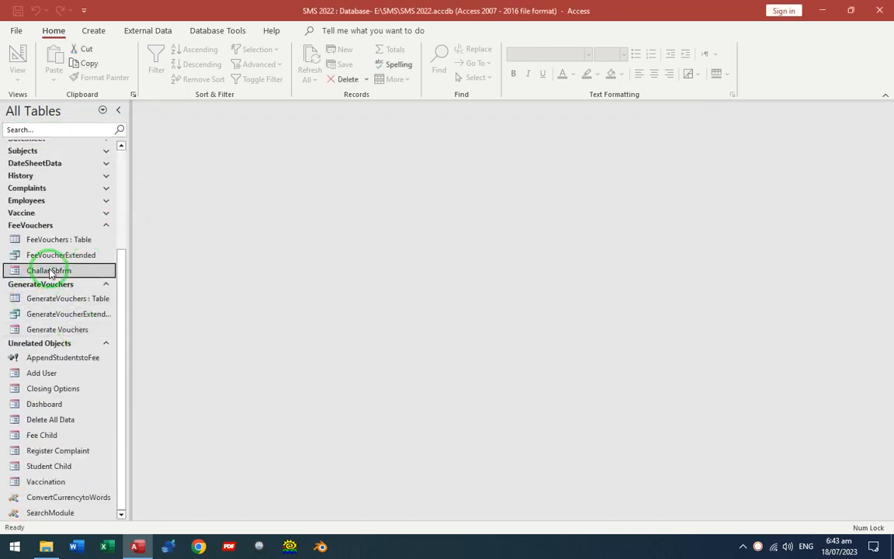
pyautogui.click(179, 175)
pyautogui.press('F4')
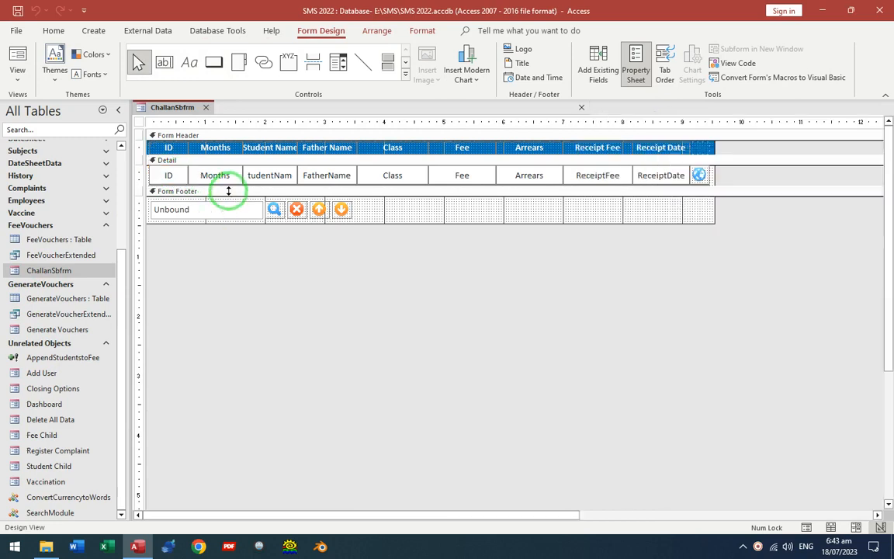
# Left-align the Months and StudentName fields, right-align Fee and Arrears, and narrow the Fee and Arrears columns of ChallanSbfrm.
pyautogui.click(225, 179)
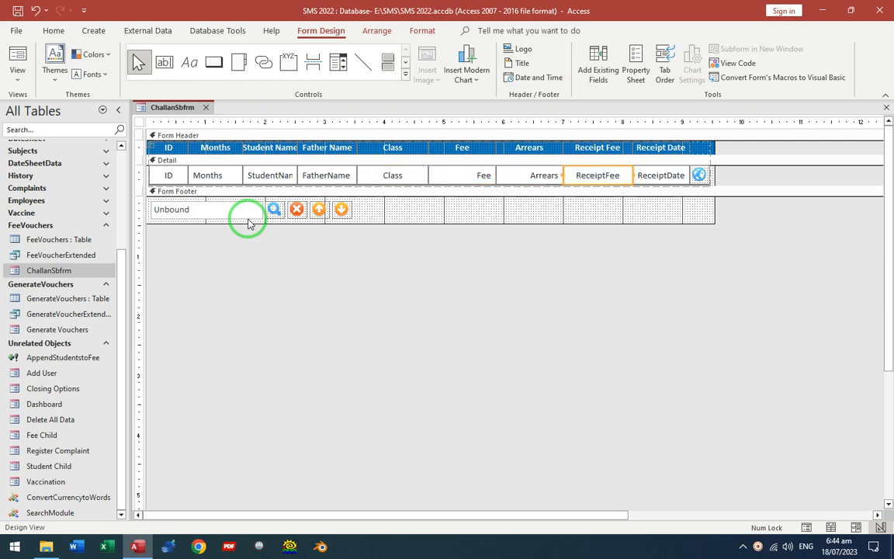
pyautogui.press('Left')
pyautogui.hotkey('shift', 'Left')
pyautogui.hotkey('shift', 'Left')
pyautogui.hotkey('shift', 'Left')
pyautogui.press('Right')
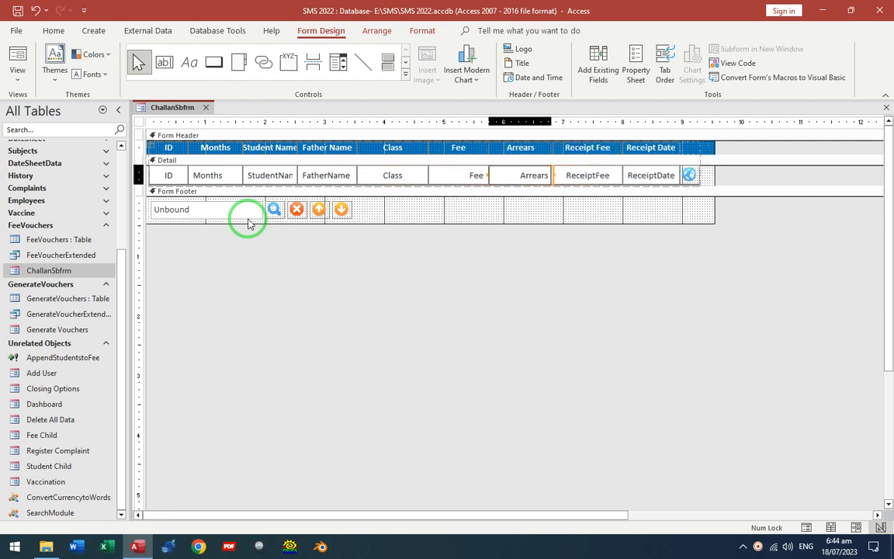
# Narrow the Arrears column slightly and widen the ReceiptDate, StudentName and FatherName columns of ChallanSbfrm.
pyautogui.hotkey('shift', 'Left')
pyautogui.hotkey('shift', 'Left')
pyautogui.hotkey('shift', 'Left')
pyautogui.hotkey('shift', 'Right')
pyautogui.hotkey('shift', 'Right')
pyautogui.hotkey('shift', 'Right')
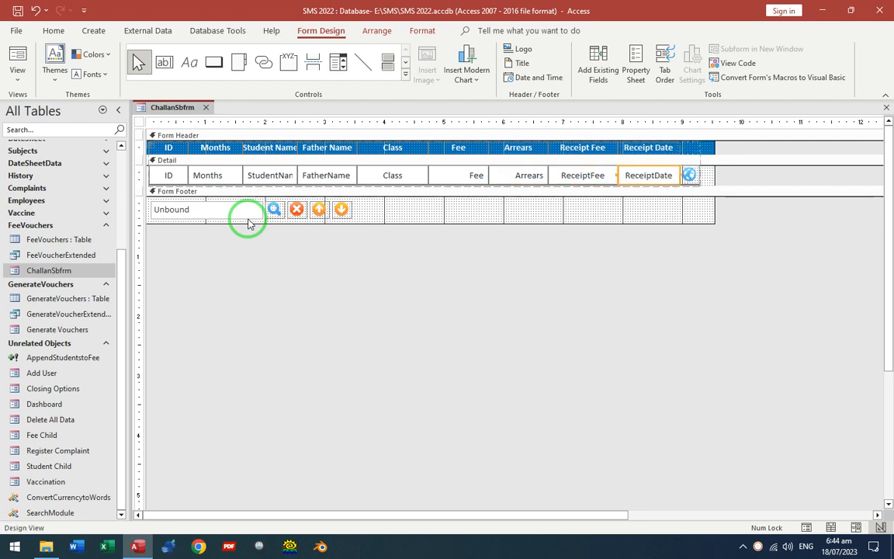
pyautogui.hotkey('shift', 'Right')
pyautogui.hotkey('shift', 'Right')
pyautogui.hotkey('shift', 'Right')
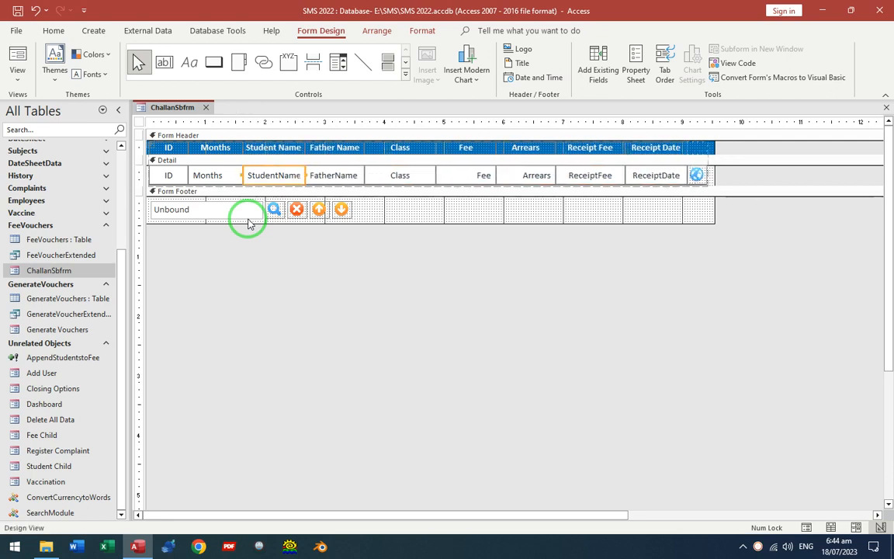
pyautogui.hotkey('shift', 'Right')
pyautogui.hotkey('shift', 'Right')
pyautogui.hotkey('shift', 'Right')
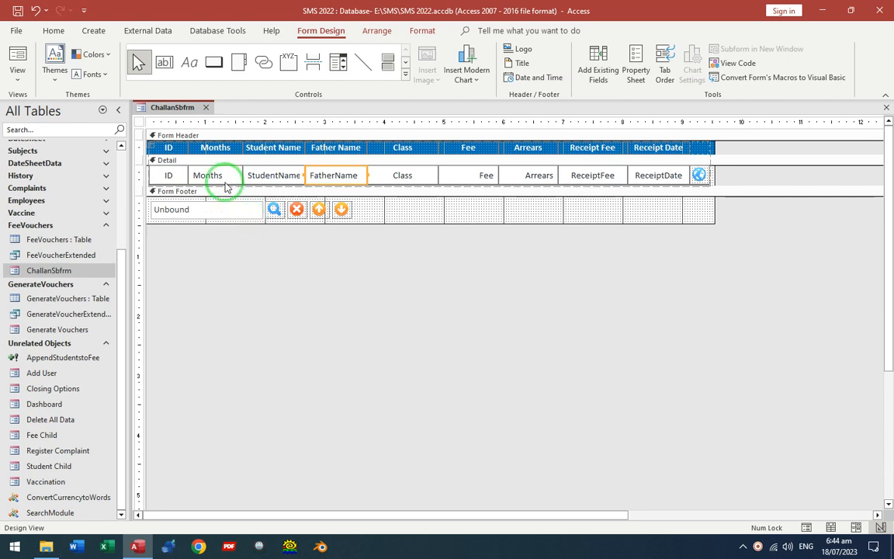
# Narrow the Class column and use the freed space to widen the StudentName and FatherName columns further.
pyautogui.click(388, 175)
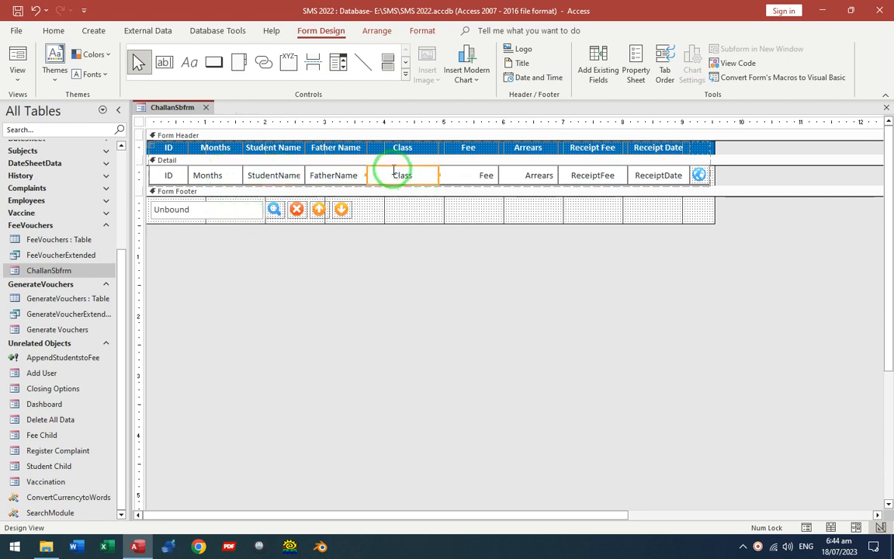
pyautogui.hotkey('shift', 'Left')
pyautogui.hotkey('shift', 'Left')
pyautogui.hotkey('shift', 'Left')
pyautogui.hotkey('shift', 'Left')
pyautogui.press('Left')
pyautogui.press('Left')
pyautogui.hotkey('shift', 'Right')
pyautogui.hotkey('shift', 'Right')
pyautogui.press('Right')
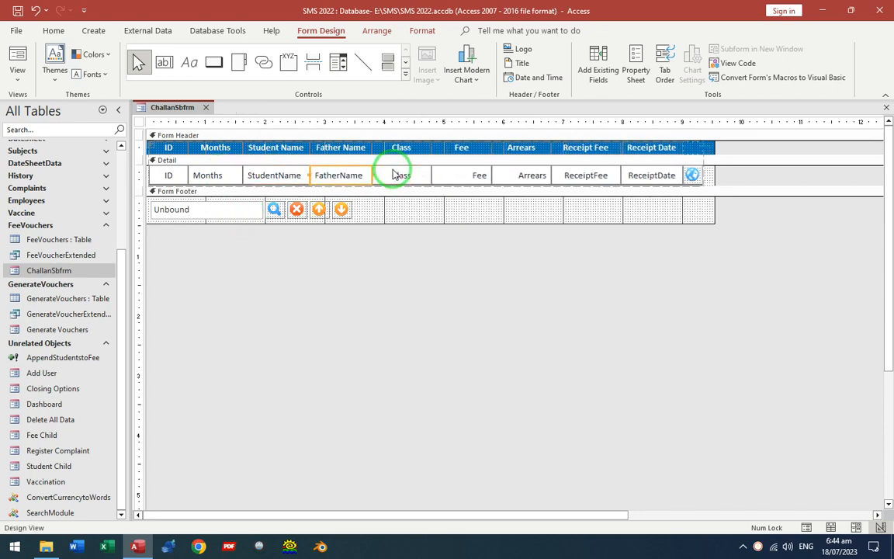
pyautogui.hotkey('shift', 'Right')
pyautogui.hotkey('shift', 'Right')
pyautogui.hotkey('shift', 'Right')
pyautogui.press('Right')
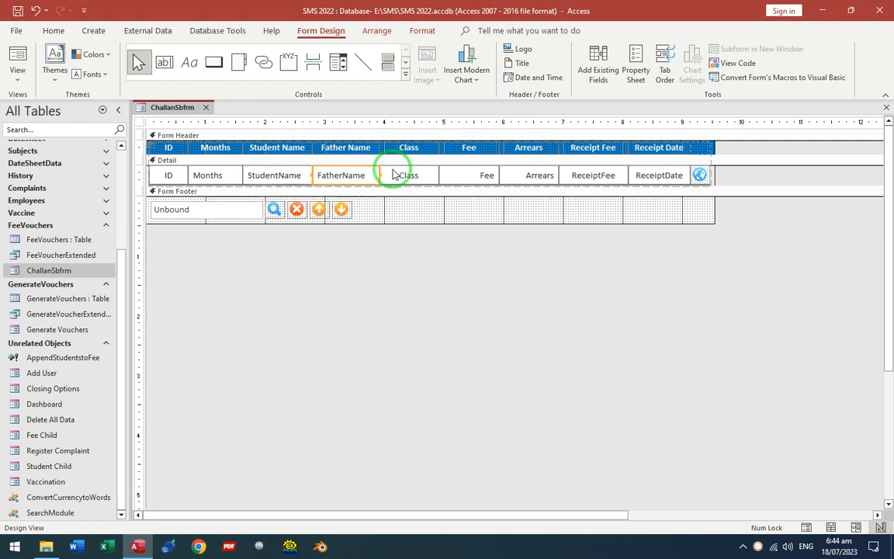
# Anchor the StudentName and FatherName fields with Stretch Across Top, check the layout in Form View, and return to Design View.
pyautogui.click(283, 175)
pyautogui.click(376, 31)
pyautogui.click(594, 72)
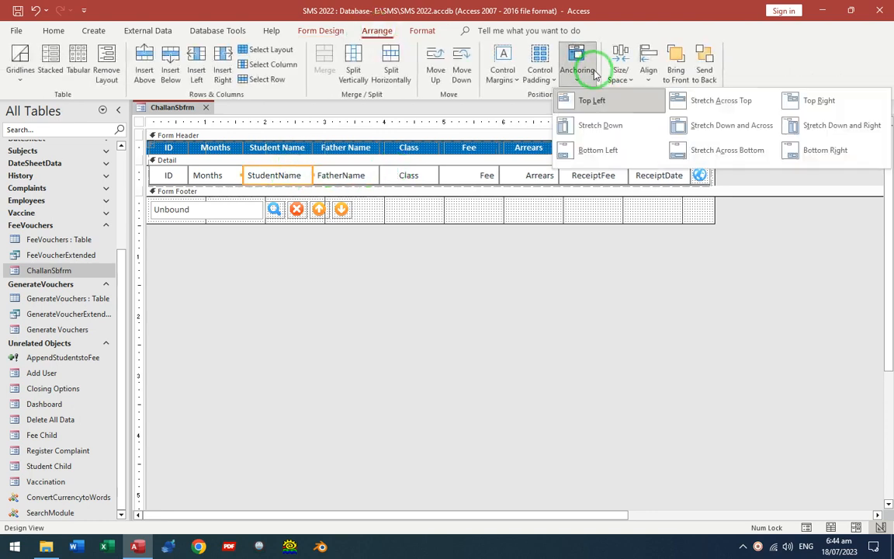
pyautogui.click(708, 109)
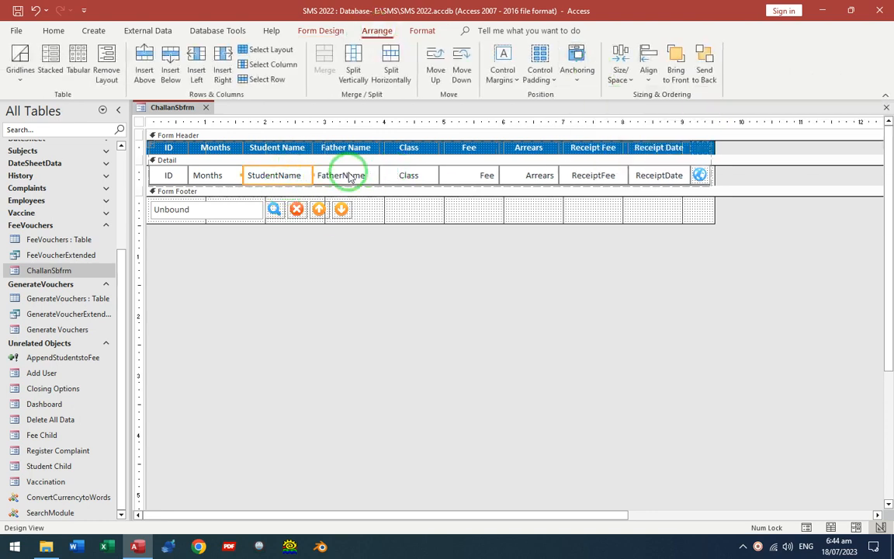
pyautogui.click(577, 66)
pyautogui.click(713, 101)
pyautogui.click(359, 357)
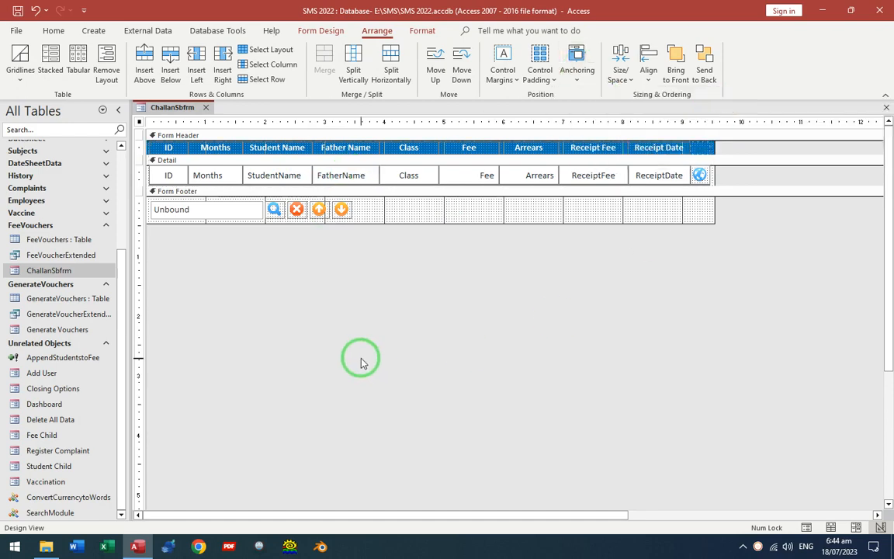
pyautogui.press('F5')
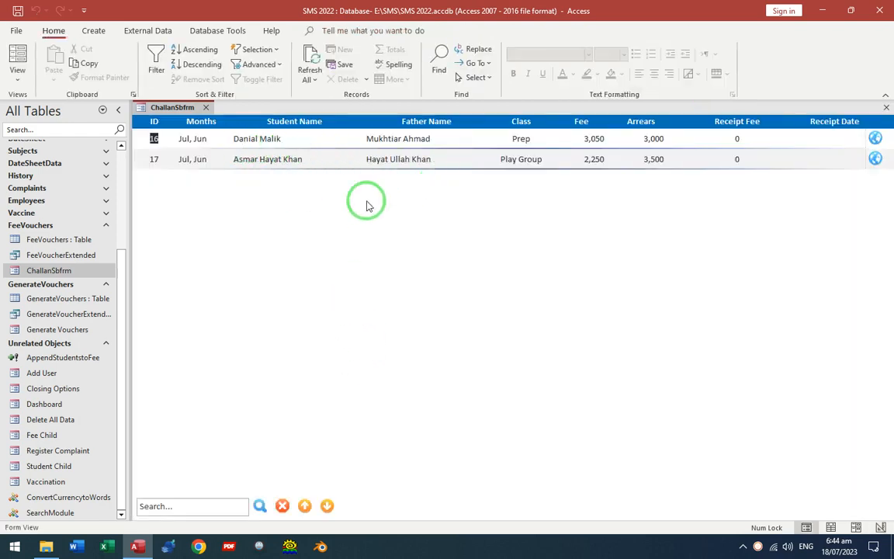
pyautogui.hotkey('ctrl', '.')
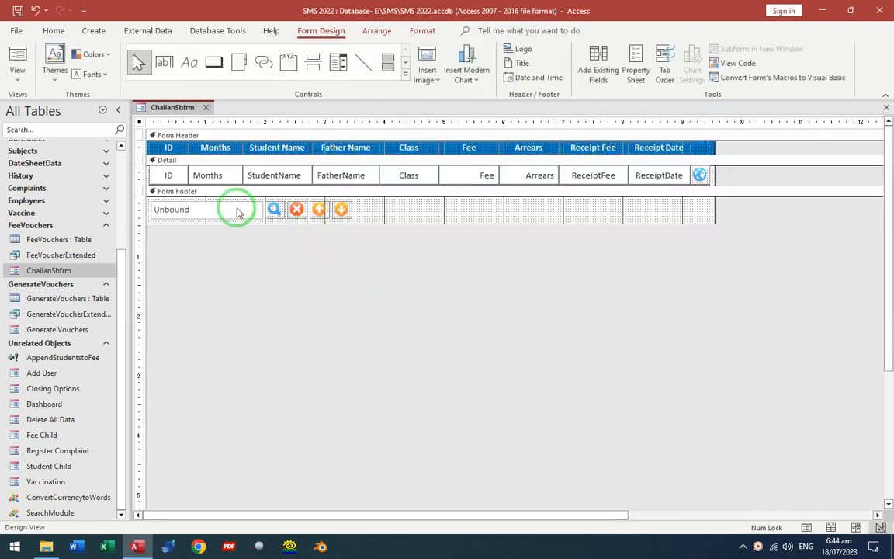
# Set Locked to Yes for the ID, Months, StudentName, FatherName, Class, Fee and Arrears fields together.
pyautogui.click(488, 176)
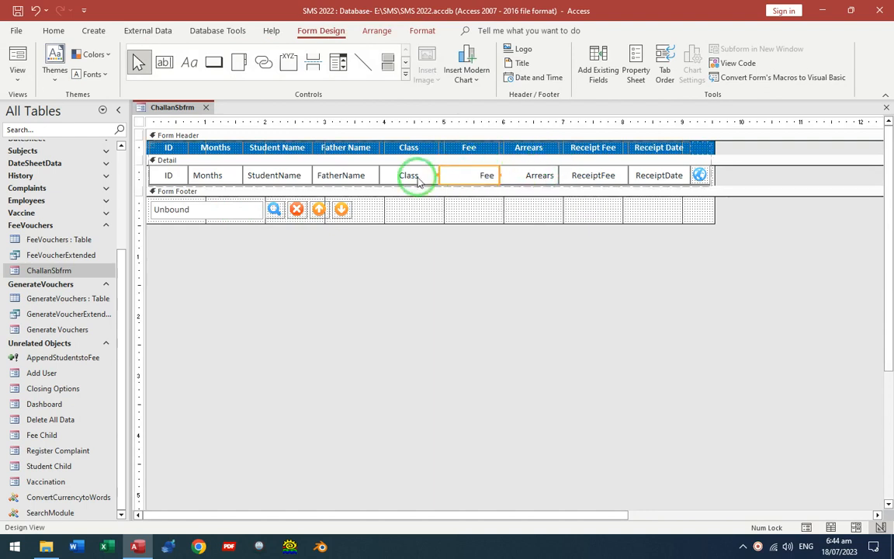
pyautogui.keyDown('shift'); pyautogui.click(339, 176); pyautogui.keyUp('shift')
pyautogui.keyDown('shift'); pyautogui.click(273, 178); pyautogui.keyUp('shift')
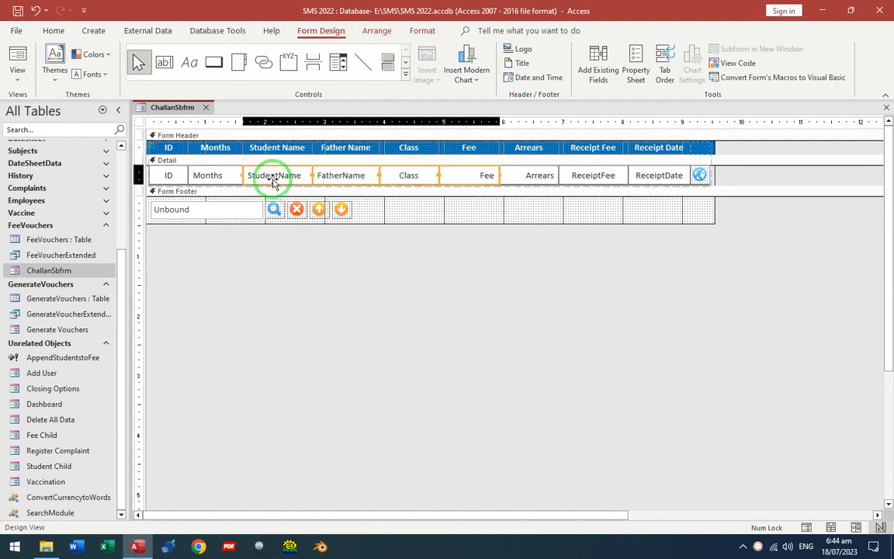
pyautogui.keyDown('shift'); pyautogui.click(207, 176); pyautogui.keyUp('shift')
pyautogui.keyDown('shift'); pyautogui.click(167, 174); pyautogui.keyUp('shift')
pyautogui.keyDown('shift'); pyautogui.click(537, 182); pyautogui.keyUp('shift')
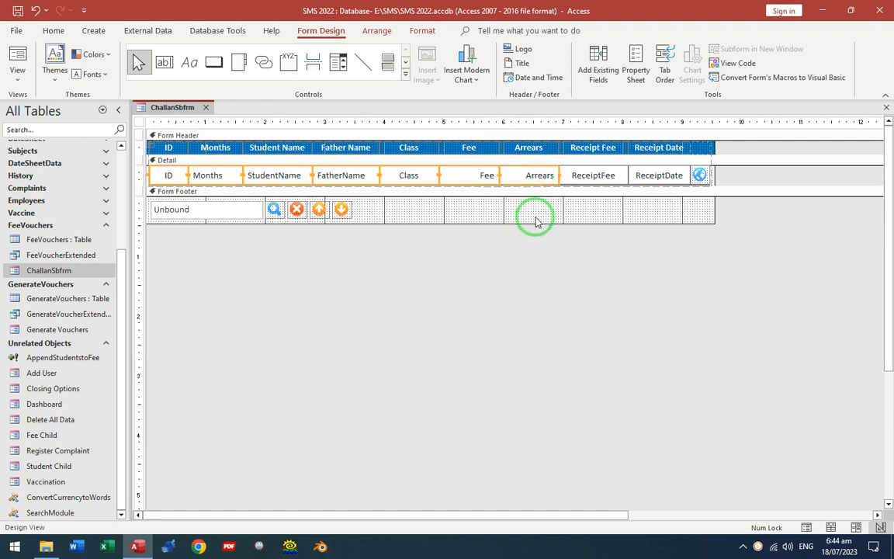
pyautogui.press('F4')
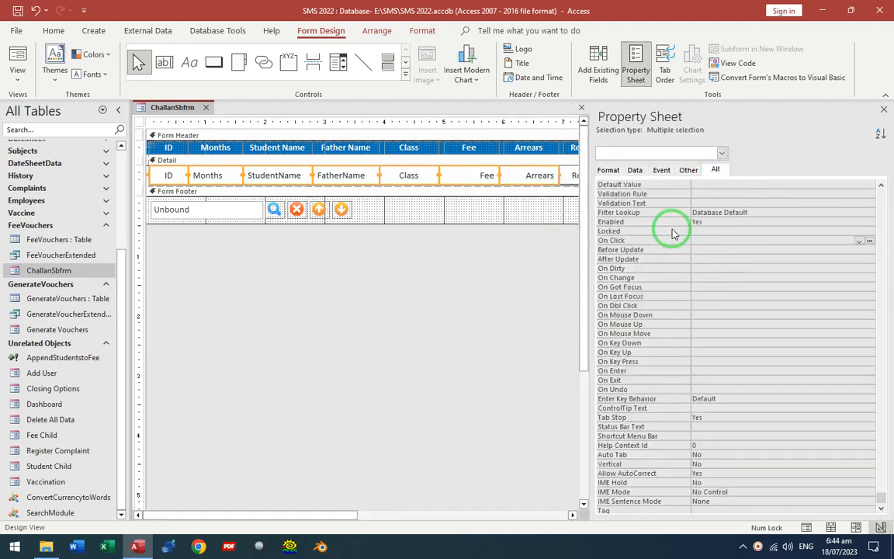
# View ChallanSbfrm in Form View and close it, review the voucher rows in the Generate Vouchers form, and close that form.
pyautogui.press('F5')
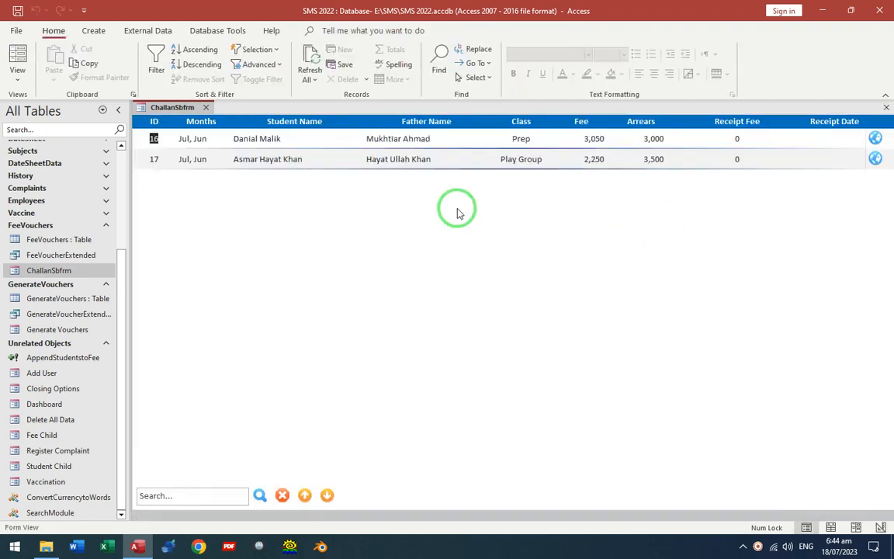
pyautogui.click(206, 107)
pyautogui.doubleClick(59, 329)
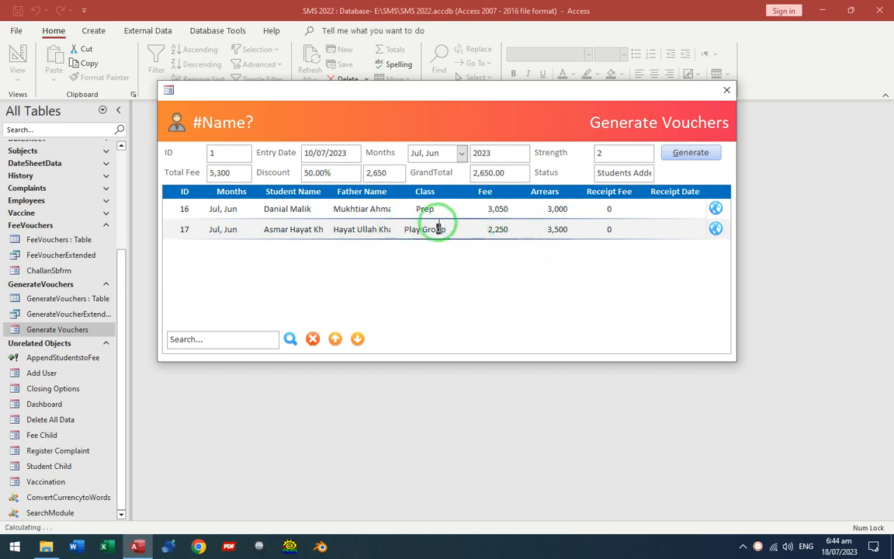
pyautogui.click(727, 93)
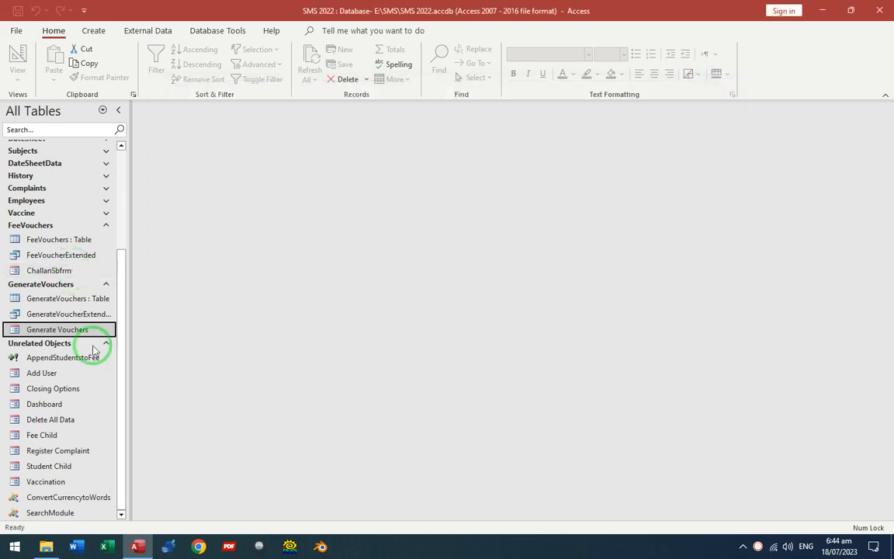
# Reopen ChallanSbfrm in Design View, left-align the Class field, check the rows in Form View, and close the form.
pyautogui.doubleClick(60, 278)
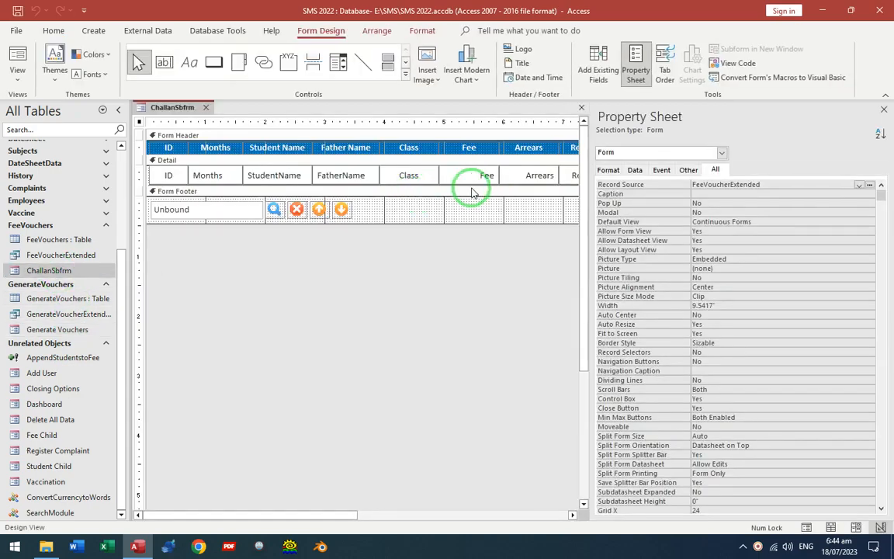
pyautogui.click(405, 177)
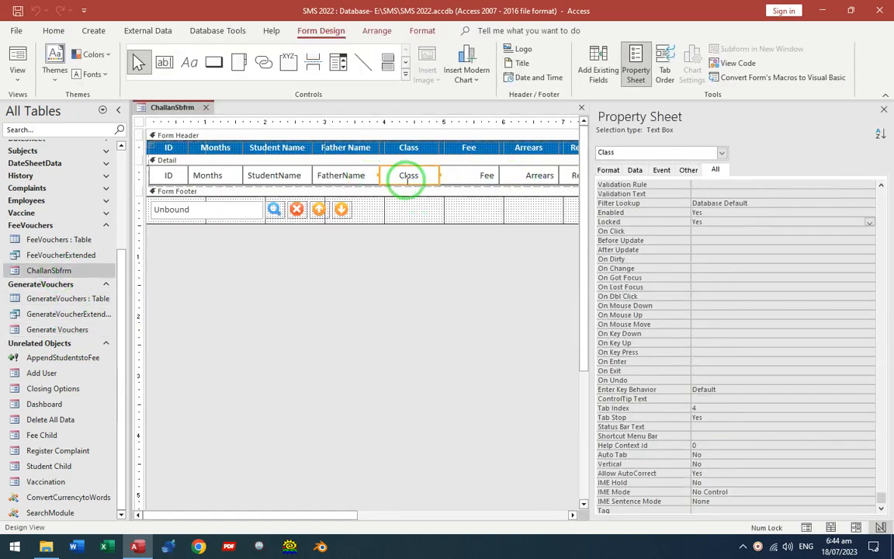
pyautogui.click(434, 302)
pyautogui.press('F5')
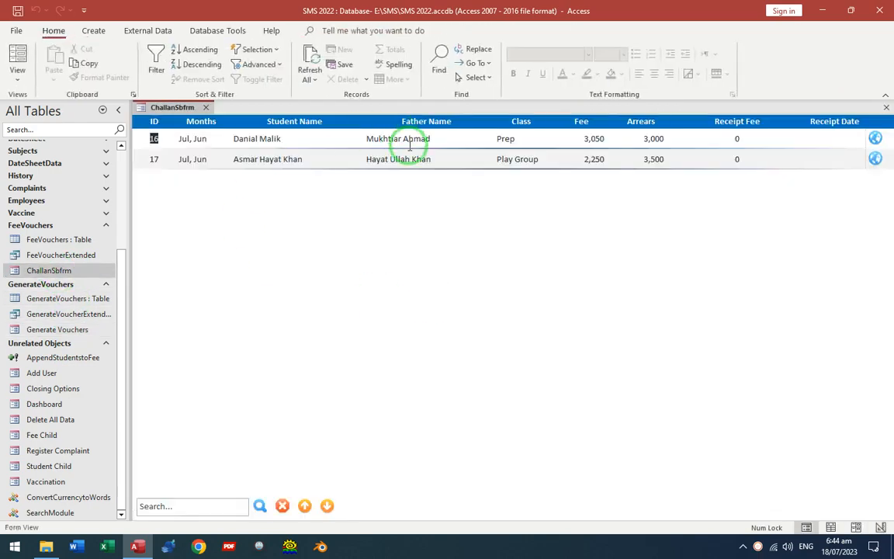
pyautogui.click(326, 157)
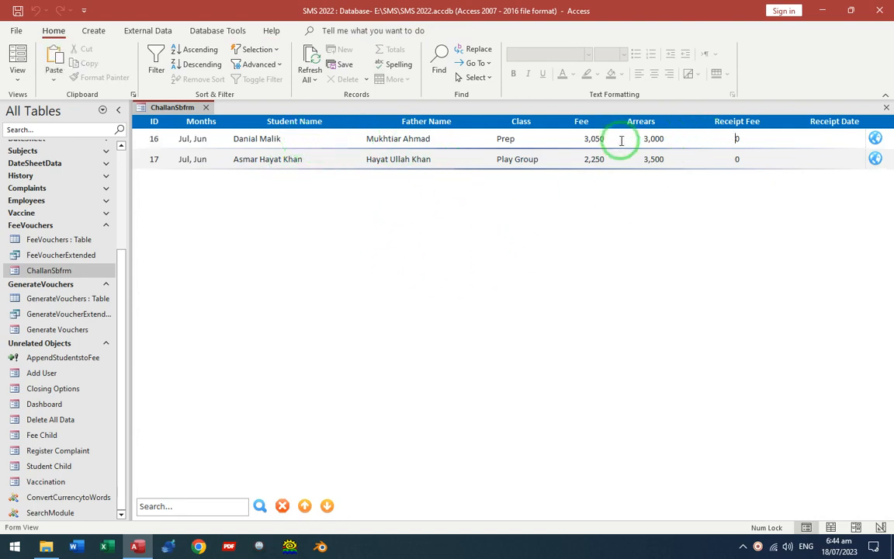
pyautogui.click(206, 107)
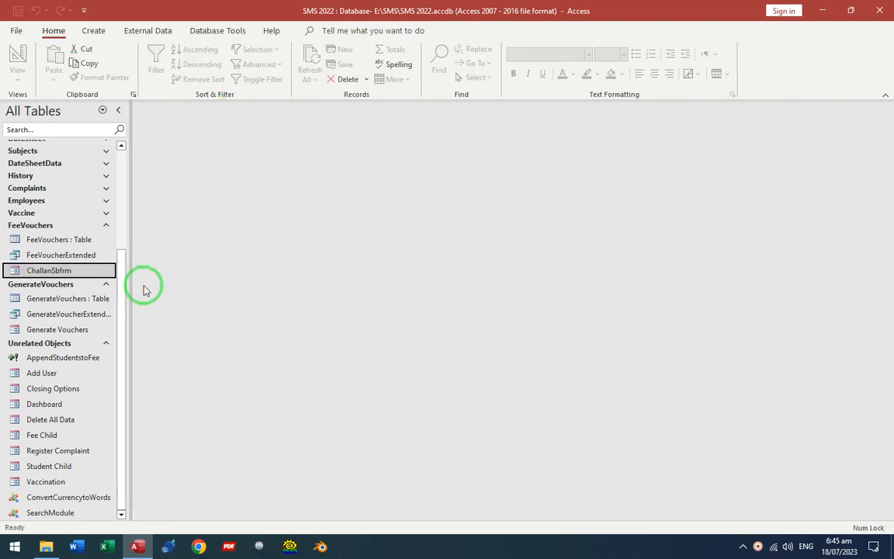
# Open the FeeVoucherExtended query and review its Fee, Arrears and ReceiptFee columns.
pyautogui.doubleClick(61, 254)
pyautogui.moveTo(439, 516); pyautogui.dragTo(578, 516)
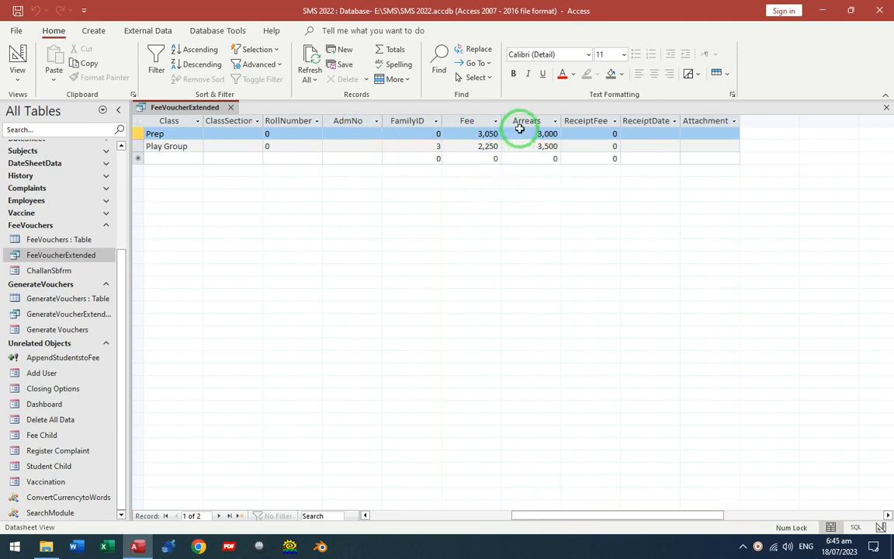
pyautogui.click(469, 121)
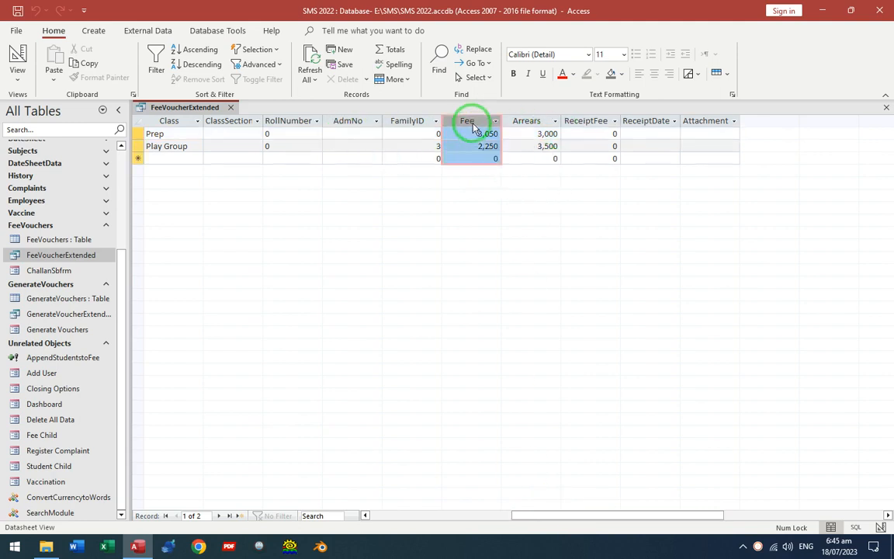
pyautogui.click(531, 120)
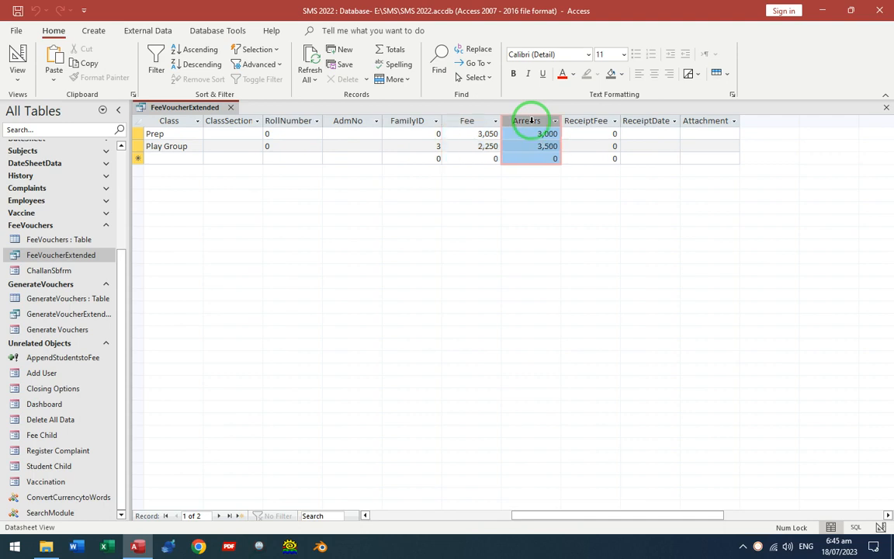
pyautogui.click(599, 121)
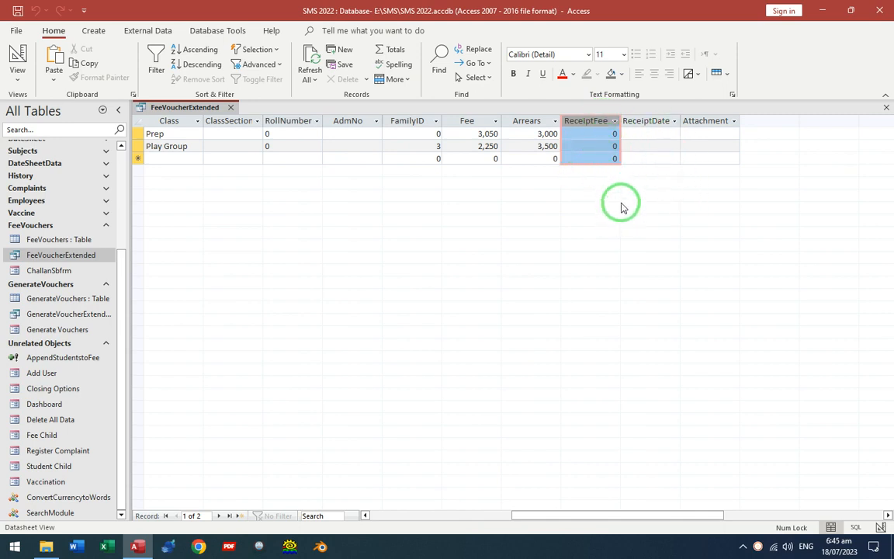
# Add the calculated field Total Amount: Nz([Fee],0)+Nz([Arrears],0) to the FeeVoucherExtended query in Design View, and widen its column.
pyautogui.click(17, 58)
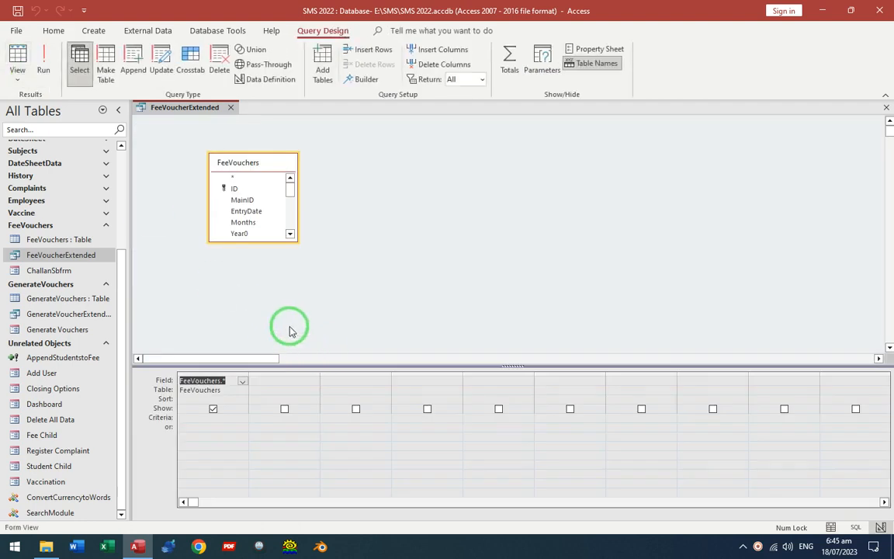
pyautogui.moveTo(294, 245); pyautogui.dragTo(342, 313)
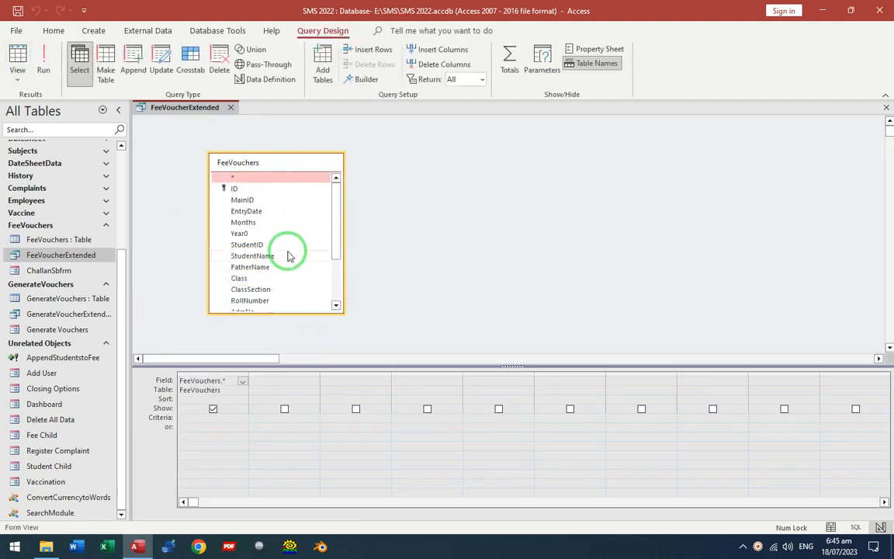
pyautogui.scroll(-2, 288, 256)
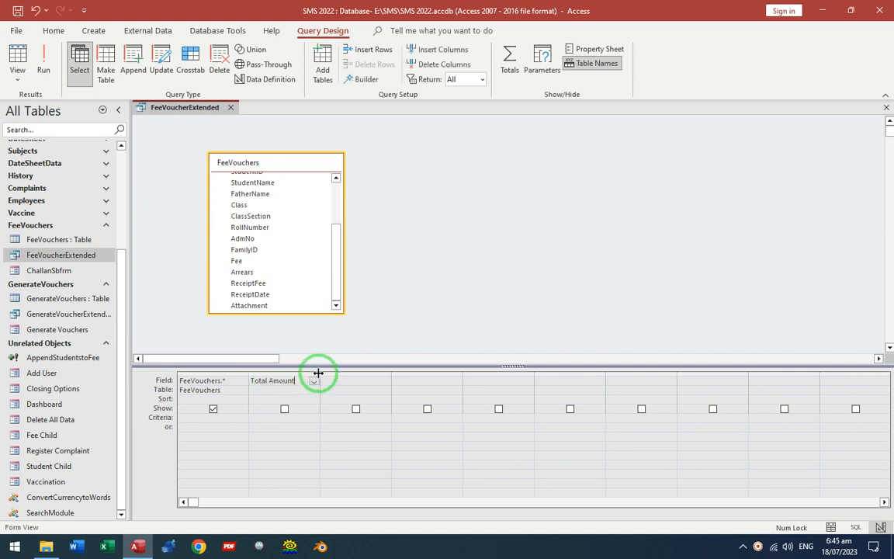
pyautogui.moveTo(318, 374); pyautogui.dragTo(474, 373)
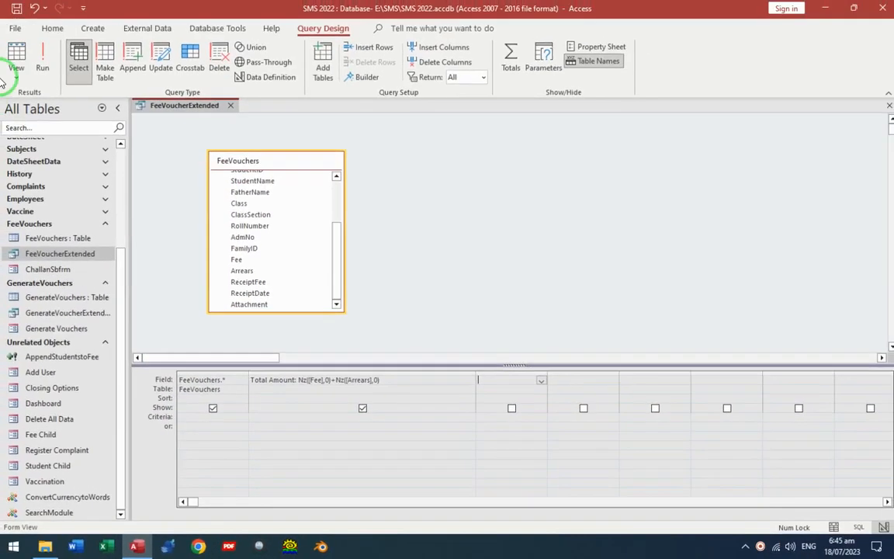
# Show FeeVoucherExtended in Datasheet View and check the Total Amount of both voucher rows against their Fee and Arrears.
pyautogui.click(14, 59)
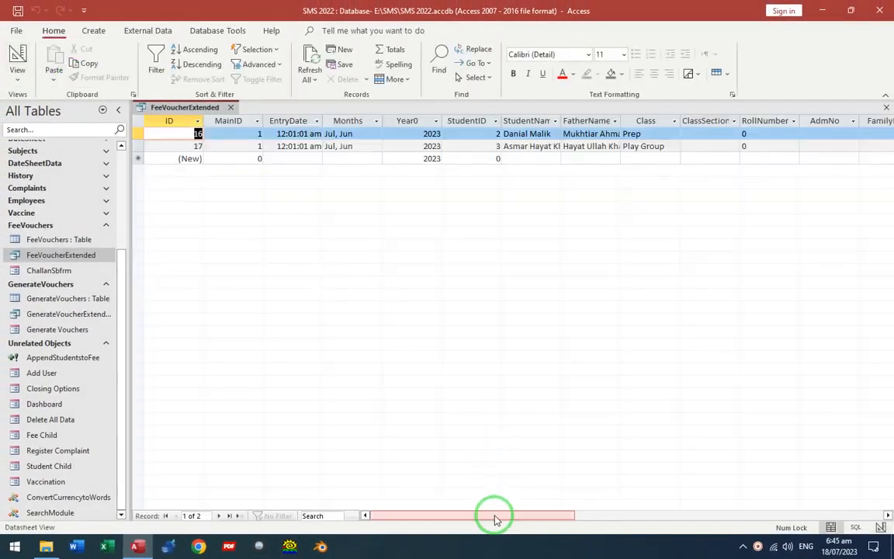
pyautogui.moveTo(497, 520); pyautogui.dragTo(652, 520)
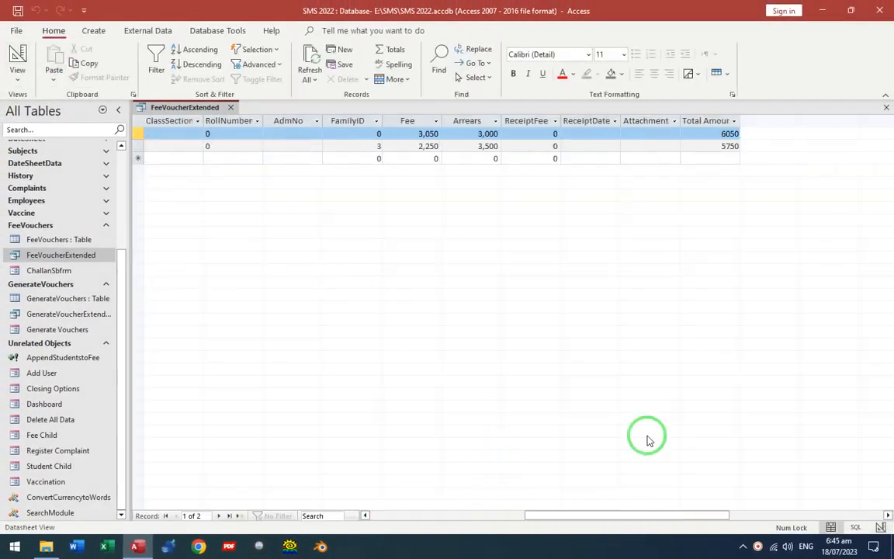
pyautogui.doubleClick(733, 134)
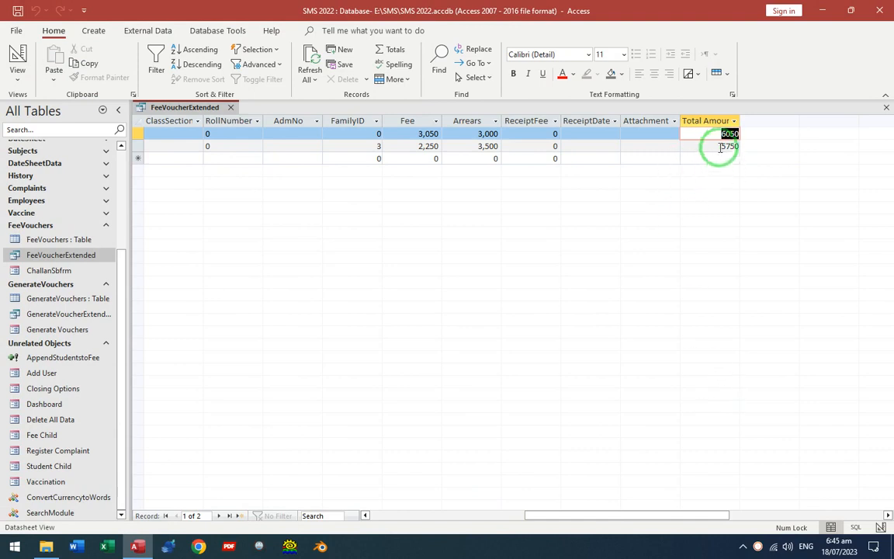
pyautogui.doubleClick(730, 146)
pyautogui.moveTo(723, 518); pyautogui.dragTo(533, 525)
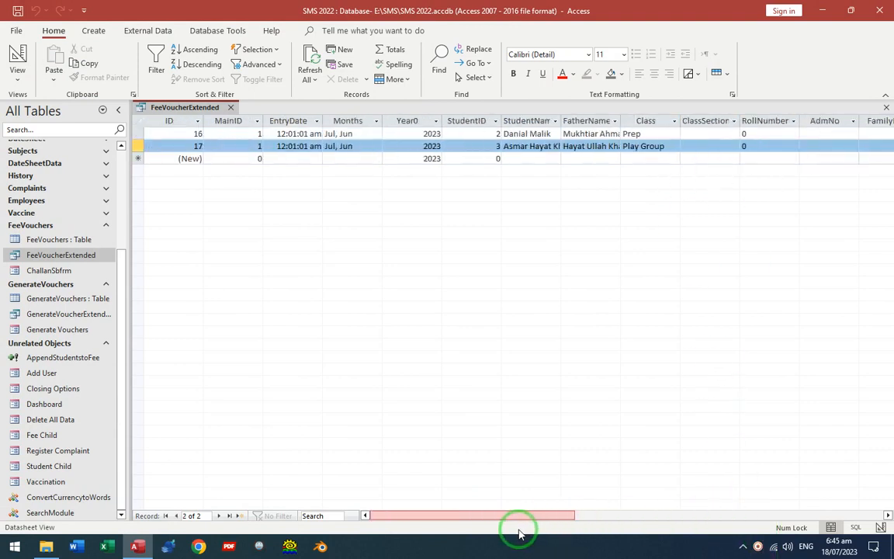
# Format the query's Total Amount field as Standard with 0 decimal places and check the amounts in Datasheet View.
pyautogui.click(17, 67)
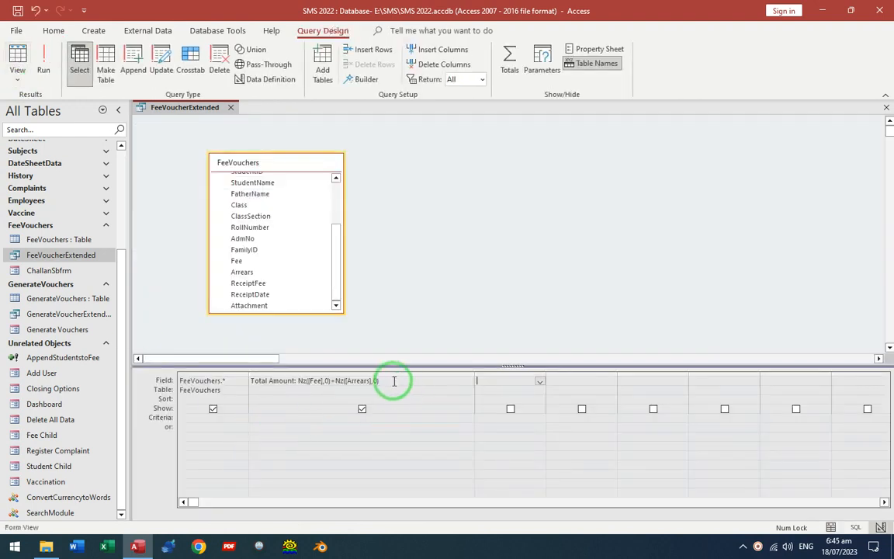
pyautogui.moveTo(394, 381); pyautogui.dragTo(319, 372)
pyautogui.press('F4')
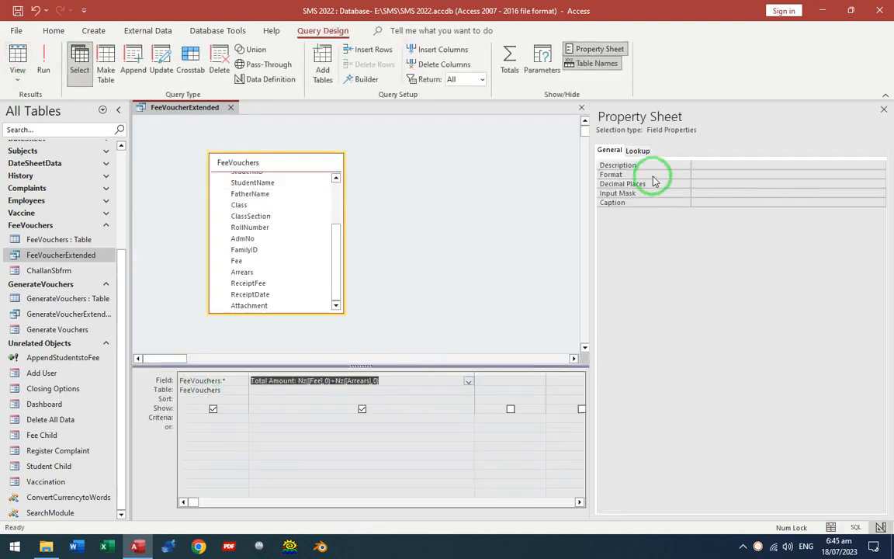
pyautogui.click(653, 176)
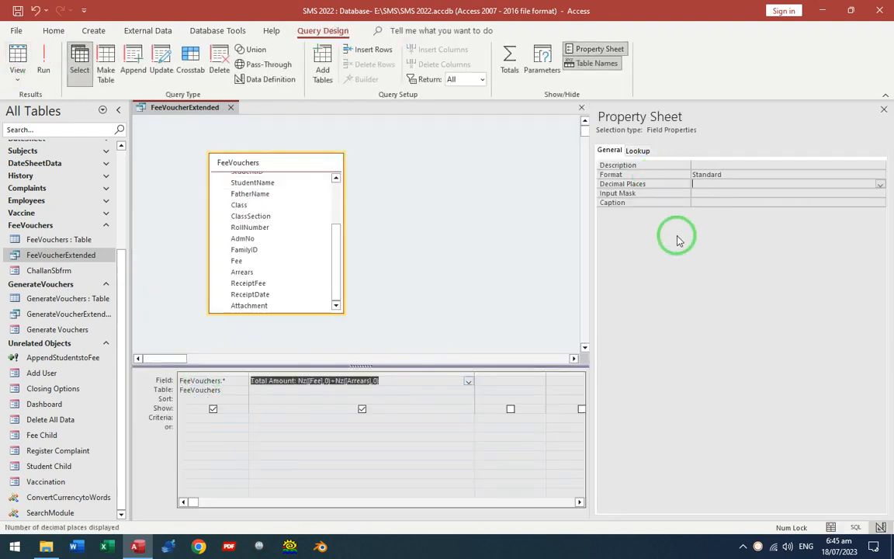
pyautogui.write('0')
pyautogui.press('Return')
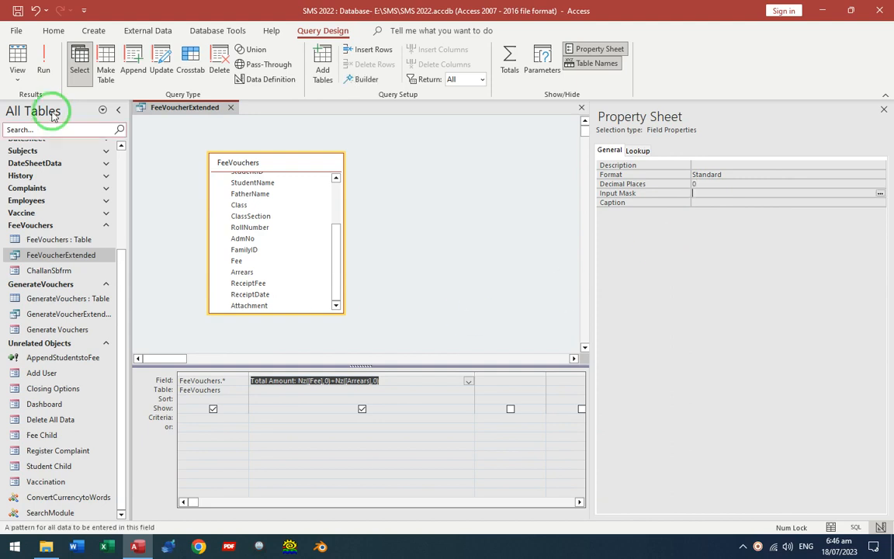
pyautogui.click(17, 58)
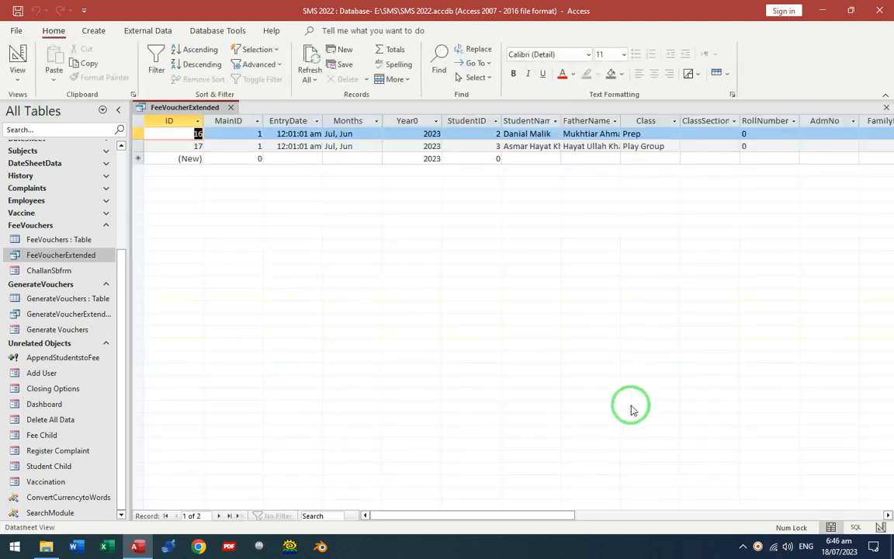
pyautogui.moveTo(555, 519); pyautogui.dragTo(727, 519)
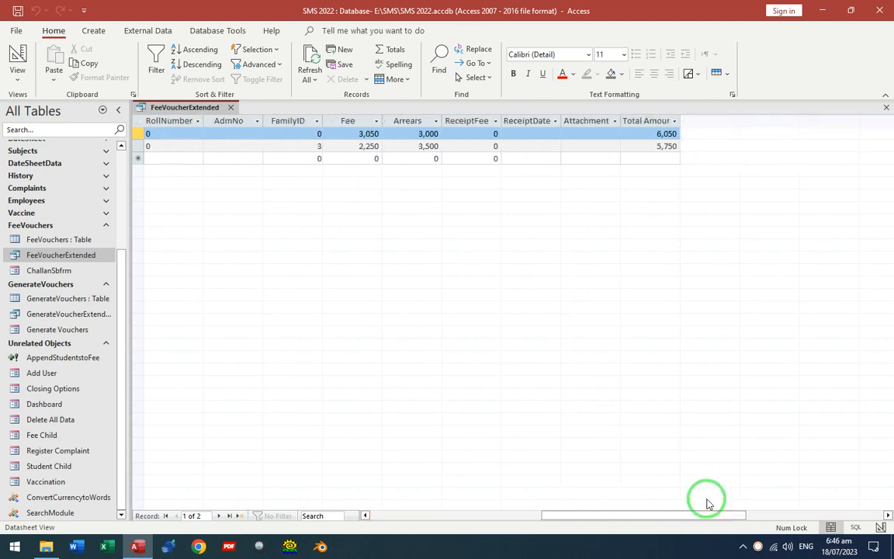
# Return FeeVoucherExtended to Design View, narrow the Total Amount column, and close the Property Sheet.
pyautogui.click(17, 56)
pyautogui.click(455, 380)
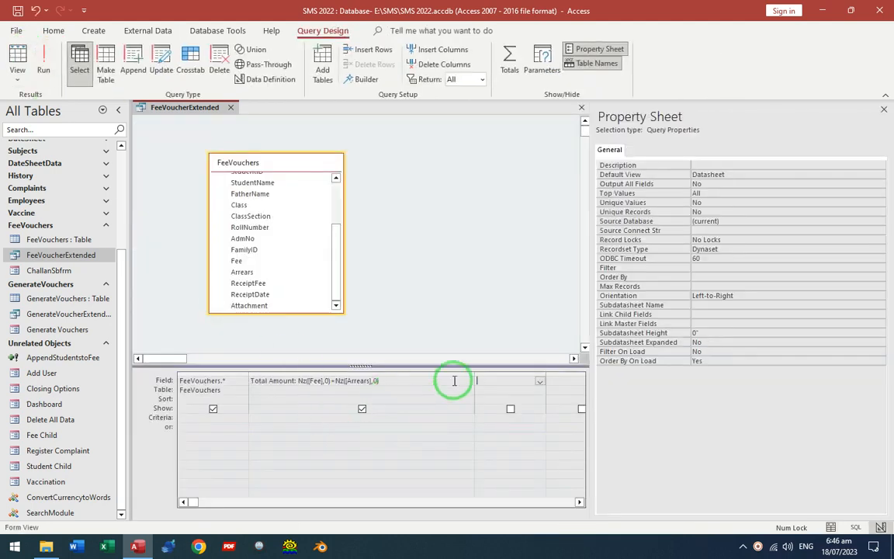
pyautogui.moveTo(476, 374); pyautogui.dragTo(328, 376)
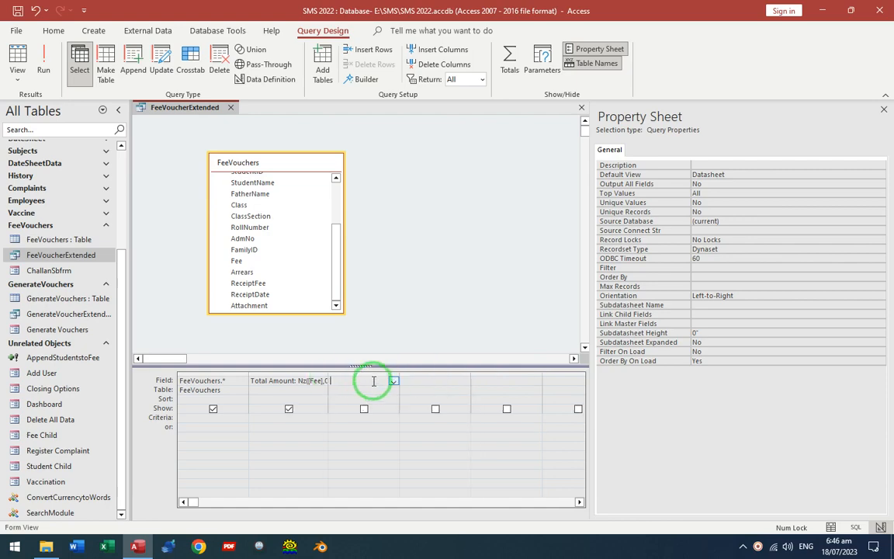
pyautogui.click(883, 110)
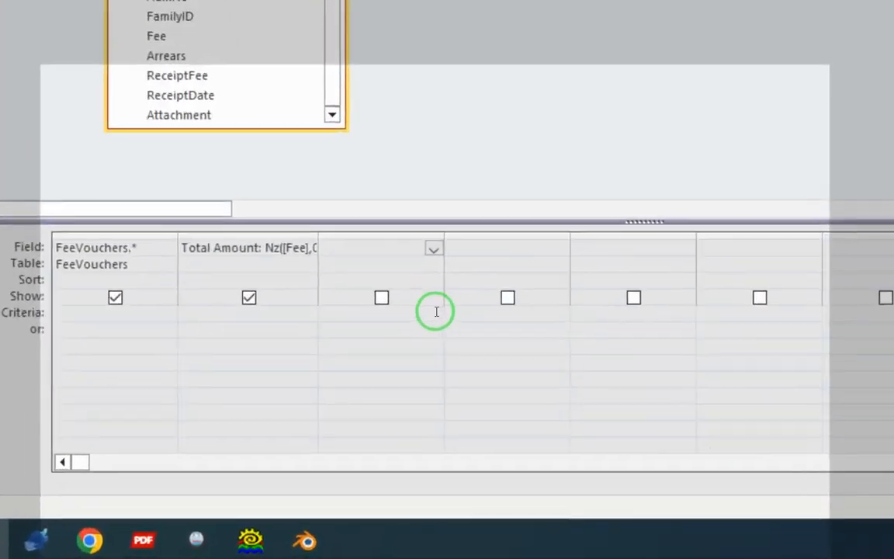
# Add the calculated field Remaining: Nz([Total Amount],0)-Nz([ReceiptFee],0) in the next empty query column.
pyautogui.write('Remaining: Nz')
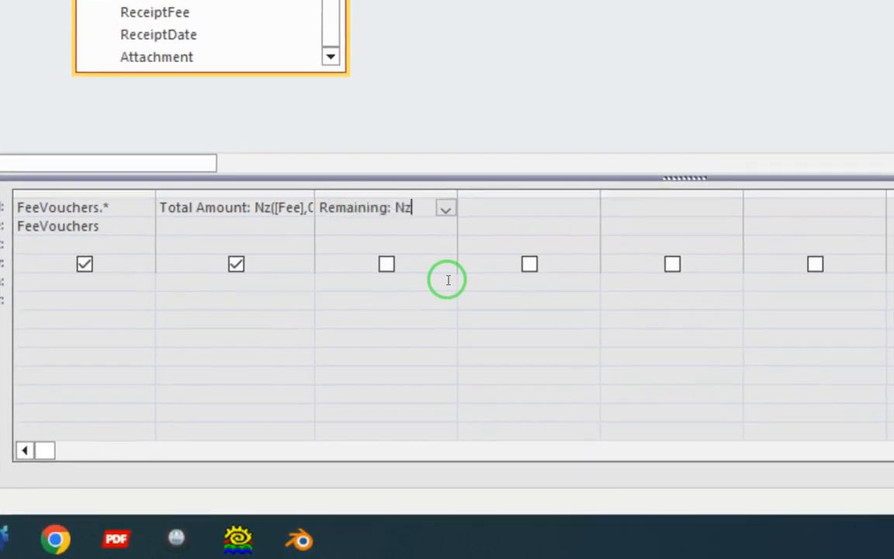
pyautogui.write('([Total A')
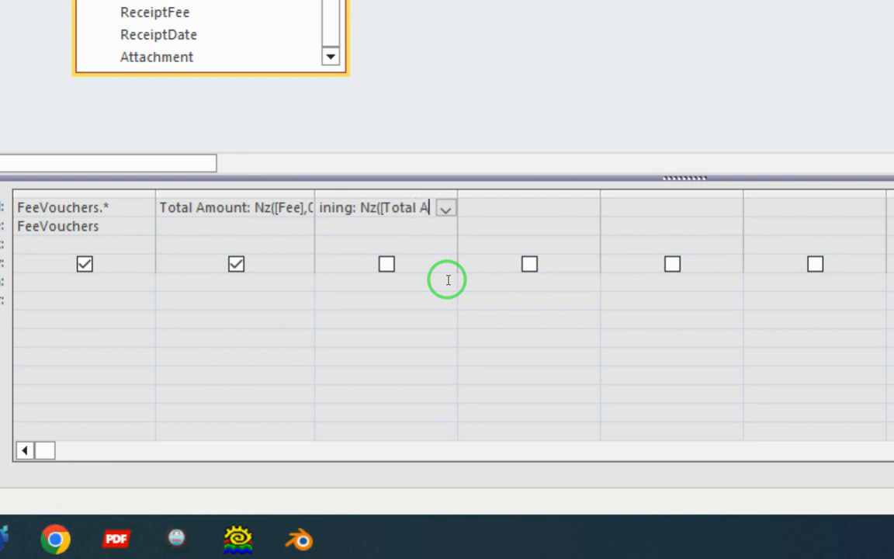
pyautogui.write('mount],0)')
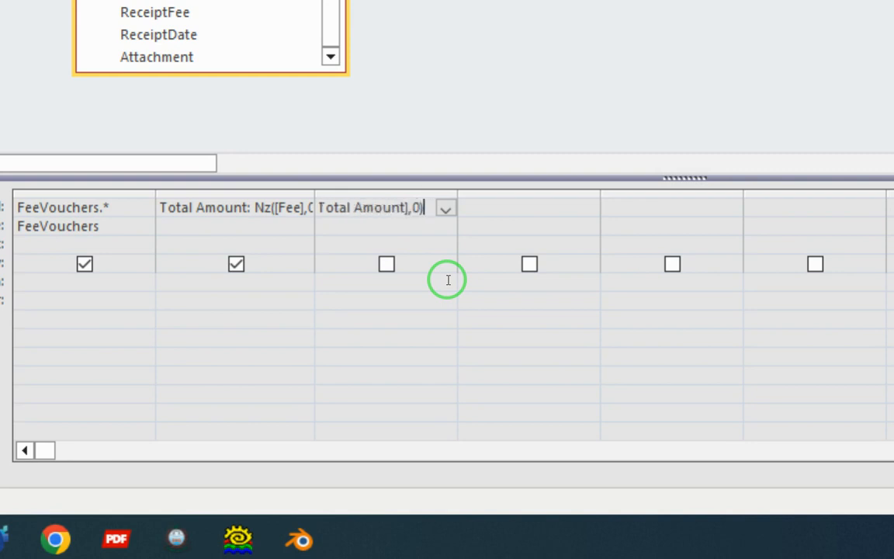
pyautogui.write('-Nz([')
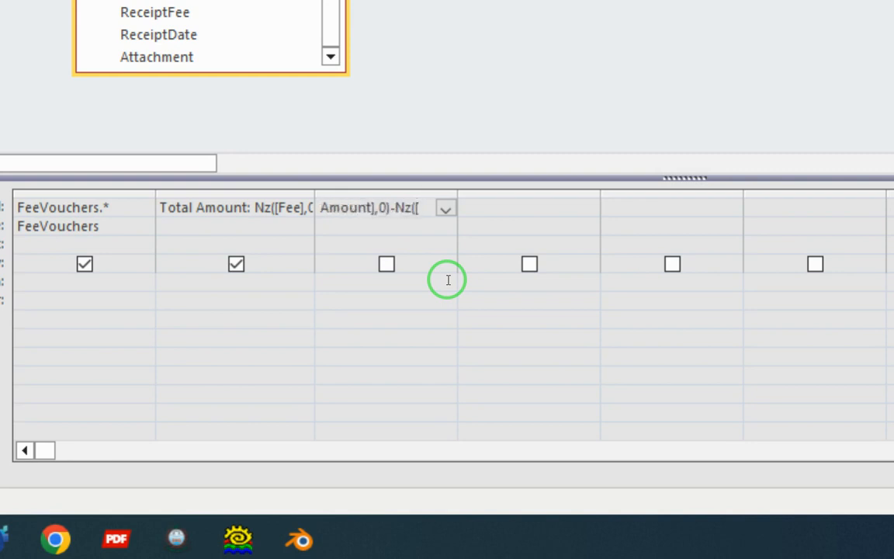
pyautogui.write('ReceiptFee')
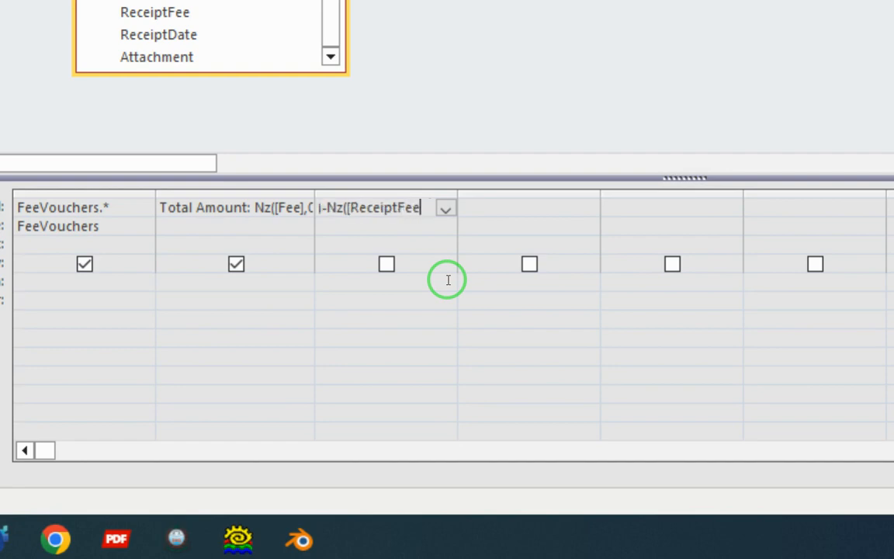
pyautogui.write('],0)')
pyautogui.press('Tab')
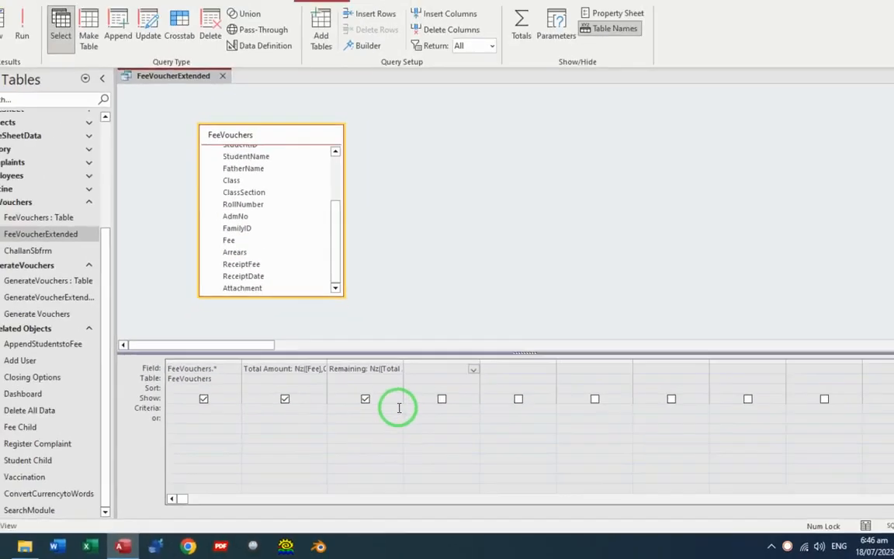
# Test Remaining in Datasheet View by entering a ReceiptFee of 5000 in the first row, and reset that fee to 0.
pyautogui.click(27, 77)
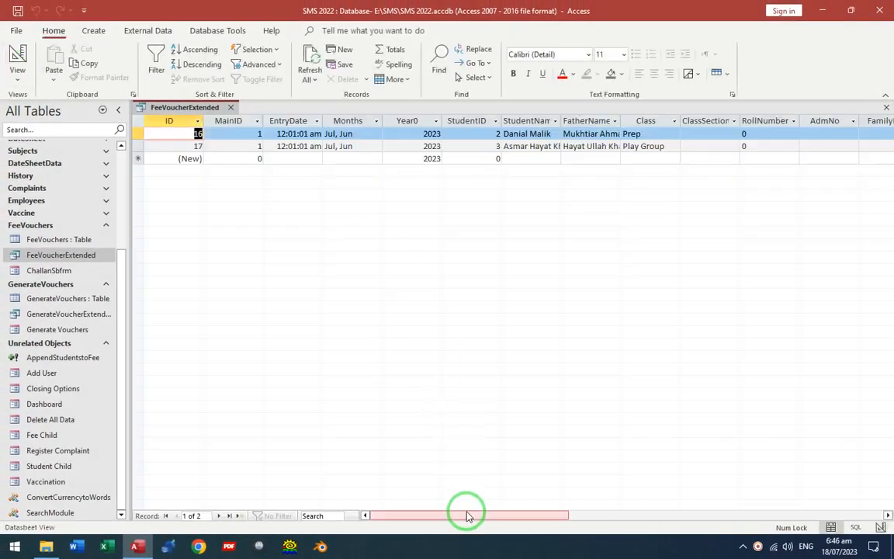
pyautogui.moveTo(466, 519); pyautogui.dragTo(673, 526)
pyautogui.doubleClick(623, 135)
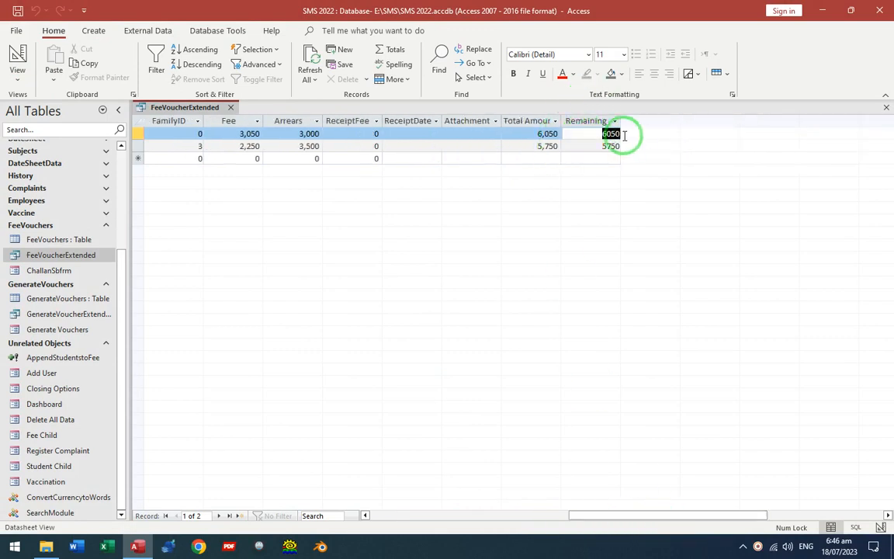
pyautogui.doubleClick(358, 136)
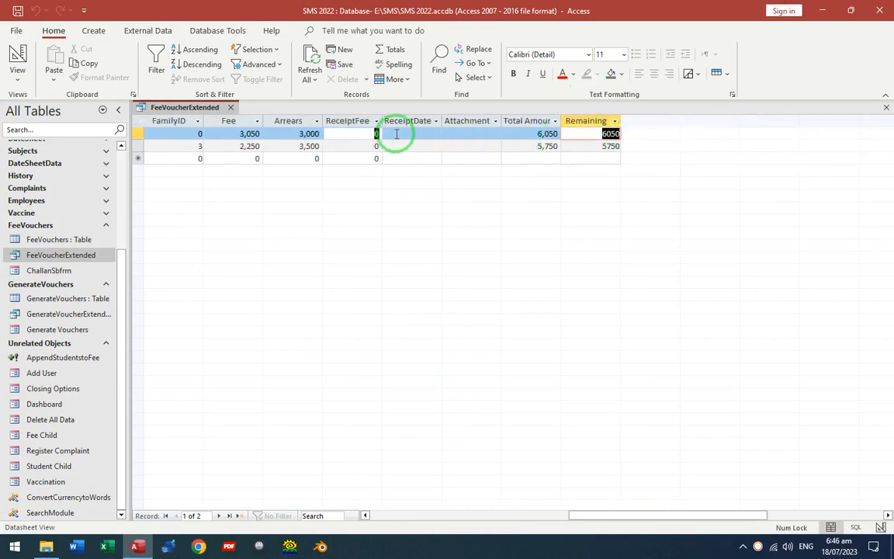
pyautogui.write('5000')
pyautogui.press('Return')
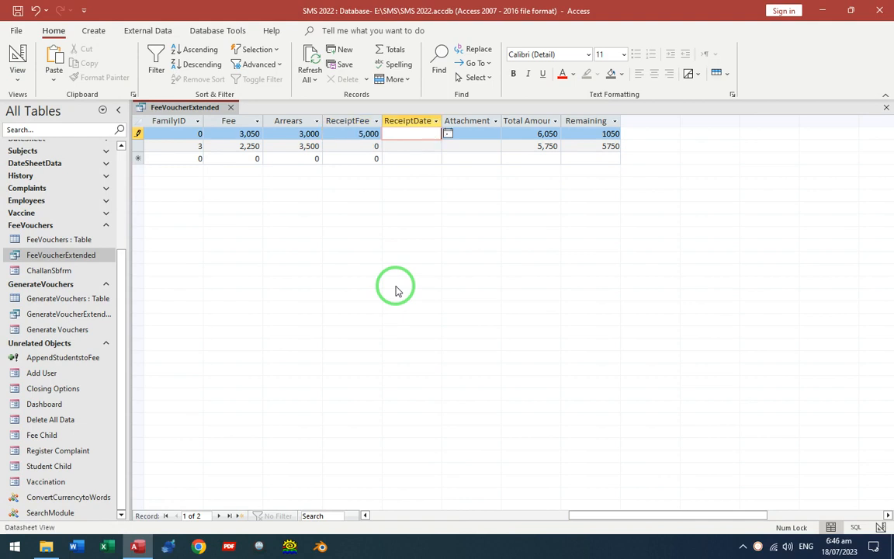
pyautogui.press('Left')
pyautogui.write('0')
pyautogui.press('Return')
# Format the Remaining field as Standard with 0 decimal places in Design View, and close the FeeVoucherExtended query.
pyautogui.click(17, 62)
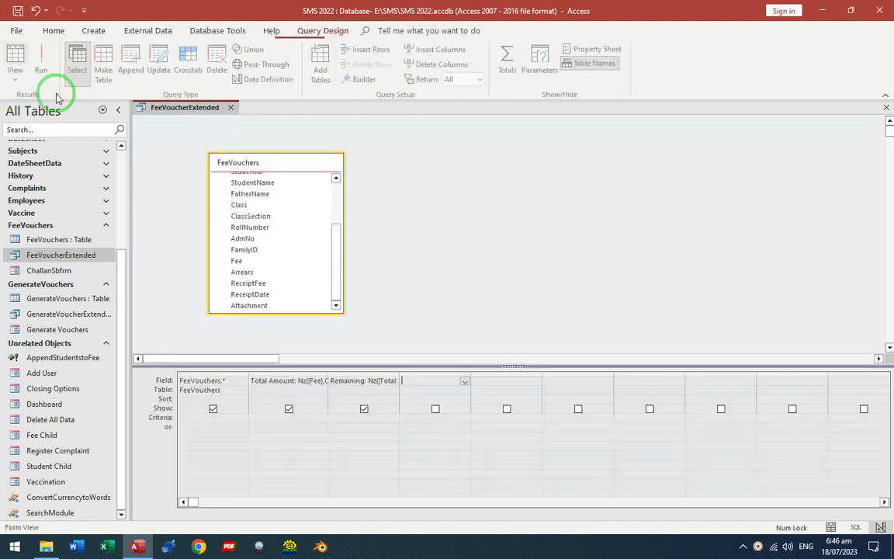
pyautogui.press('F4')
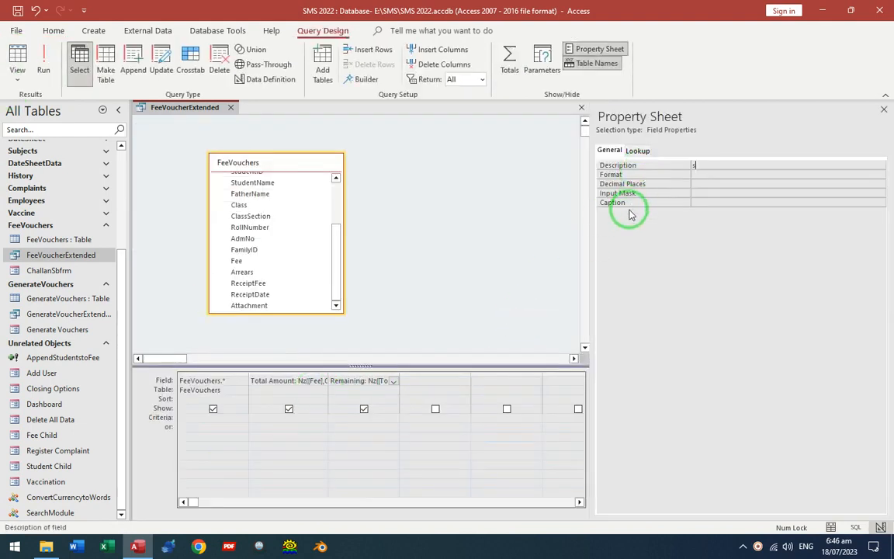
pyautogui.write('0')
pyautogui.press('Return')
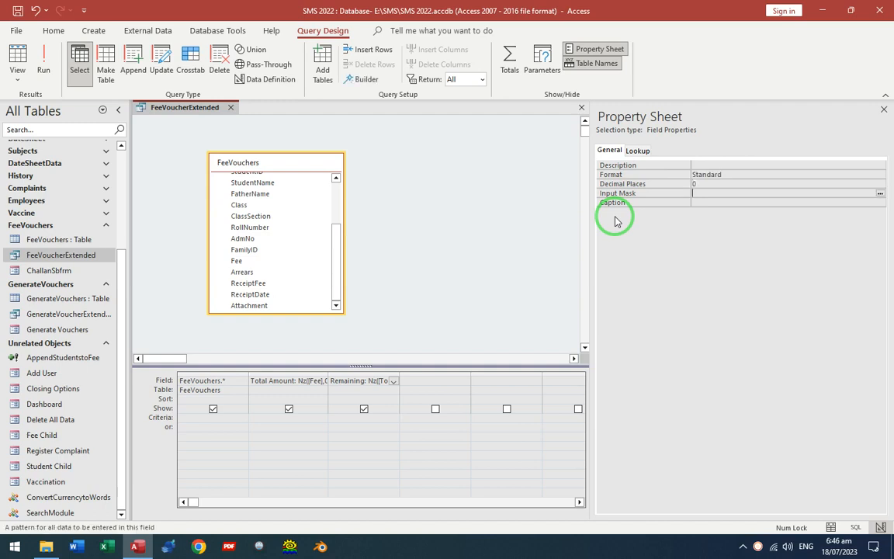
pyautogui.press('F4')
pyautogui.click(495, 233)
pyautogui.hotkey('ctrl', 'w')
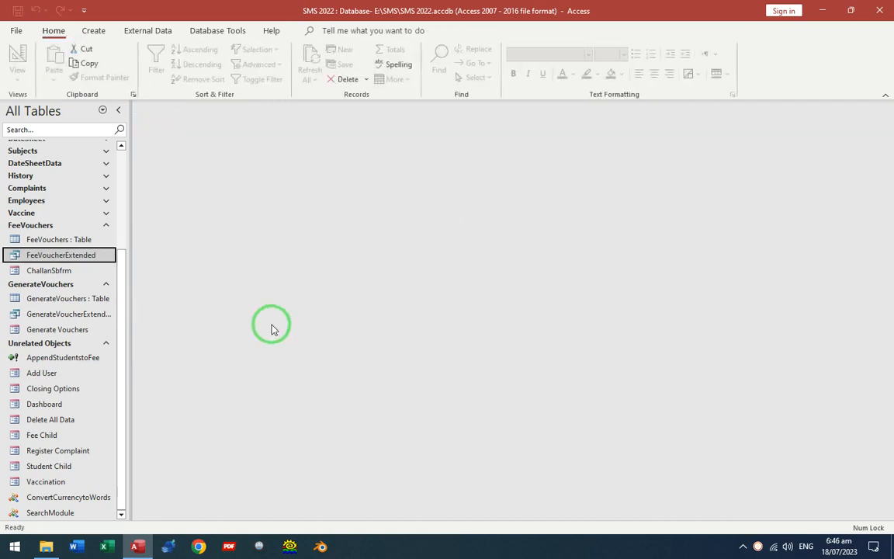
# Open the ChallanSbfrm form in Design View, collapse the Navigation Pane, and show the list of existing fields.
pyautogui.rightClick(76, 332)
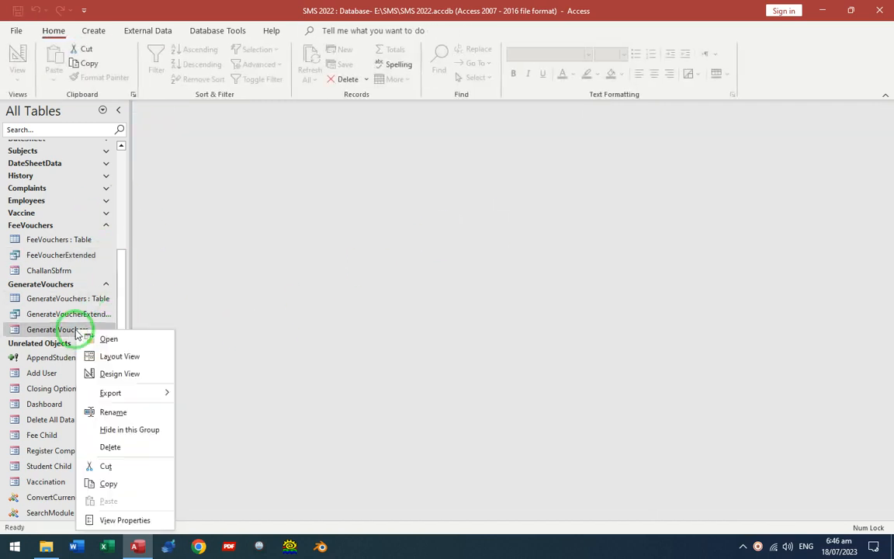
pyautogui.click(46, 268)
pyautogui.rightClick(70, 272)
pyautogui.click(104, 313)
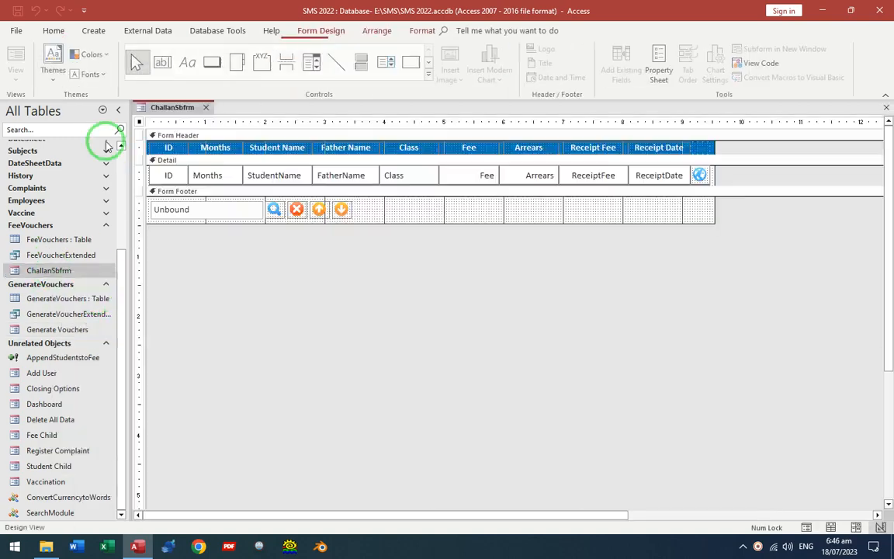
pyautogui.click(120, 109)
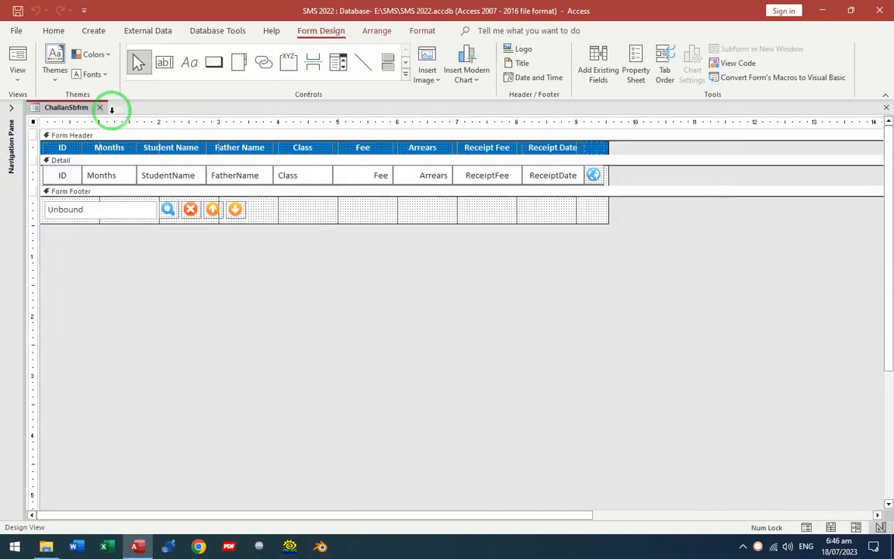
pyautogui.click(602, 72)
pyautogui.moveTo(294, 515); pyautogui.dragTo(385, 515)
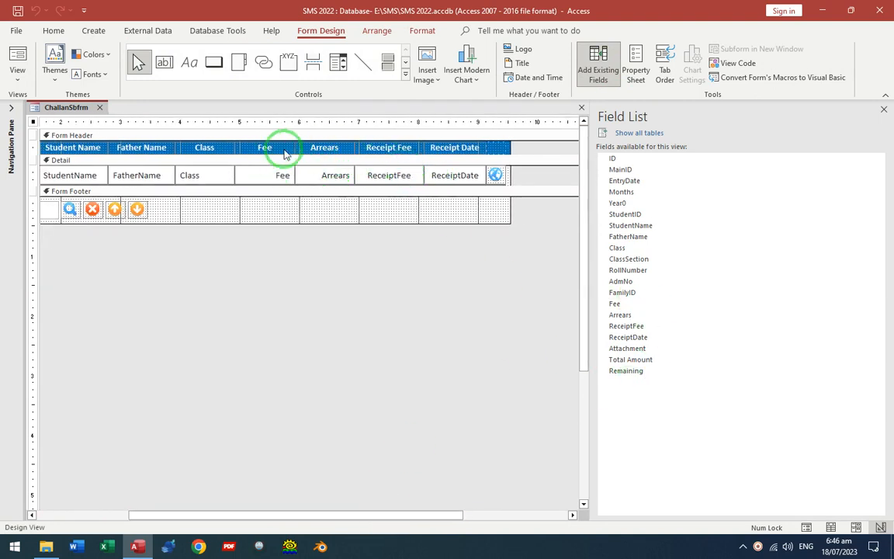
# Place the Total Amount field in the Detail section between Arrears and ReceiptFee, and check the rows in Form View.
pyautogui.moveTo(636, 361); pyautogui.dragTo(351, 159)
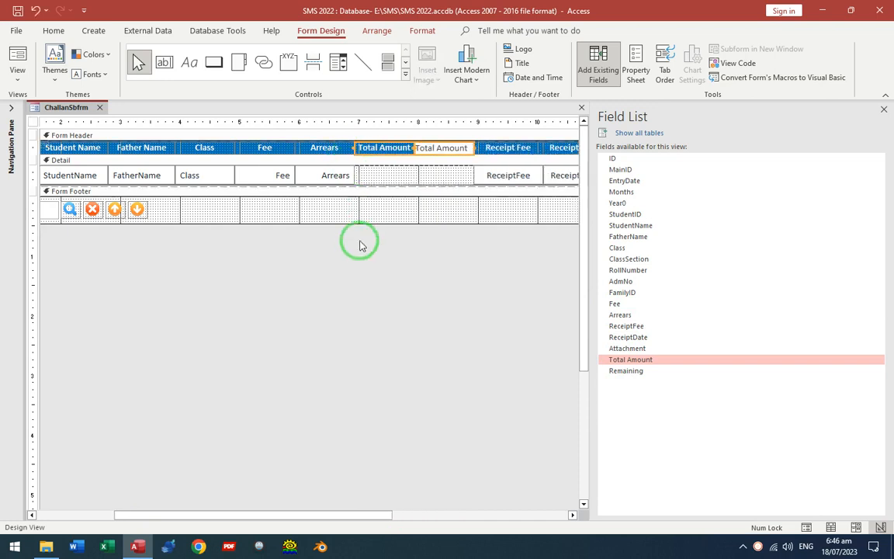
pyautogui.hotkey('ctrl', 'z')
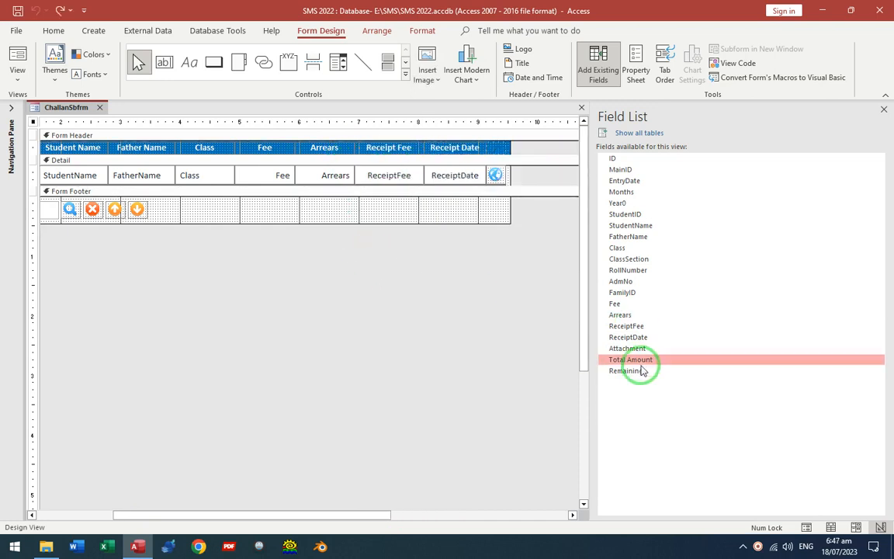
pyautogui.moveTo(635, 362); pyautogui.dragTo(357, 177)
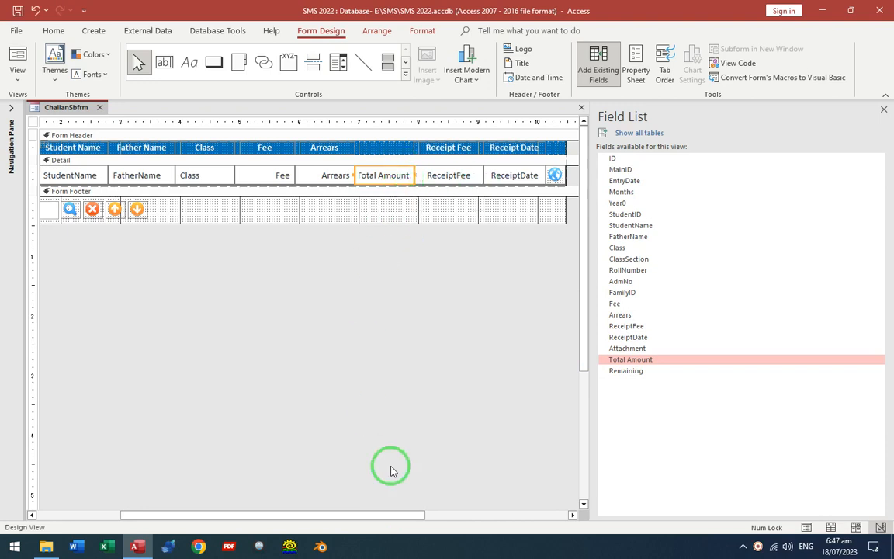
pyautogui.moveTo(395, 516); pyautogui.dragTo(431, 510)
pyautogui.click(341, 248)
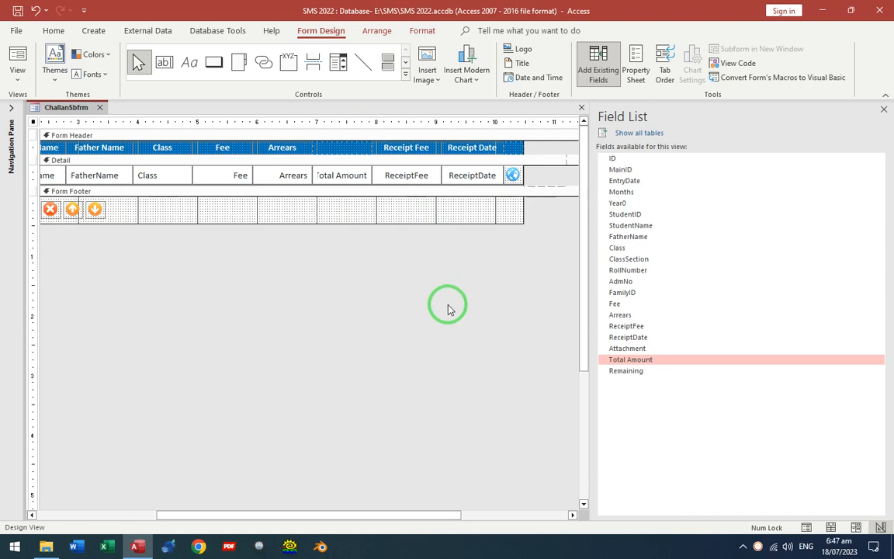
pyautogui.press('F5')
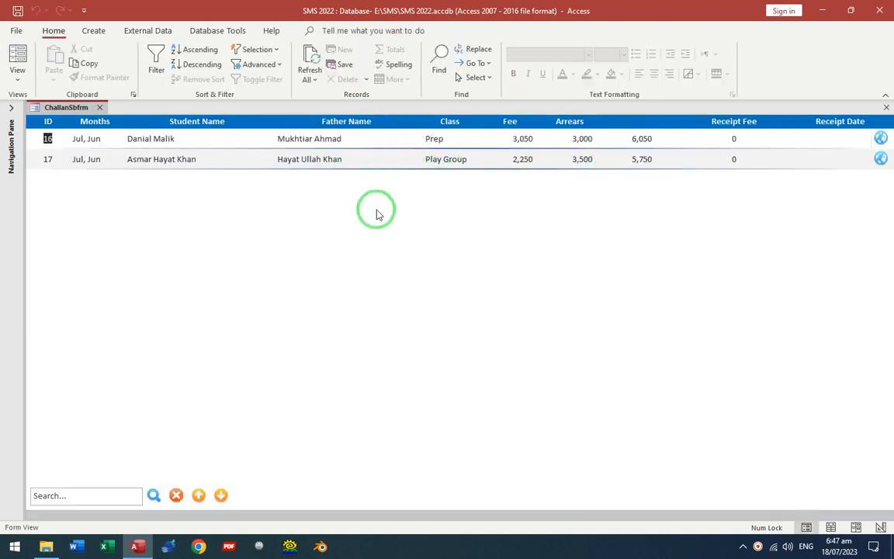
# Return ChallanSbfrm to Design View and place the Remaining field in the Detail section between ReceiptFee and ReceiptDate.
pyautogui.hotkey('ctrl', ',')
pyautogui.moveTo(297, 514); pyautogui.dragTo(393, 510)
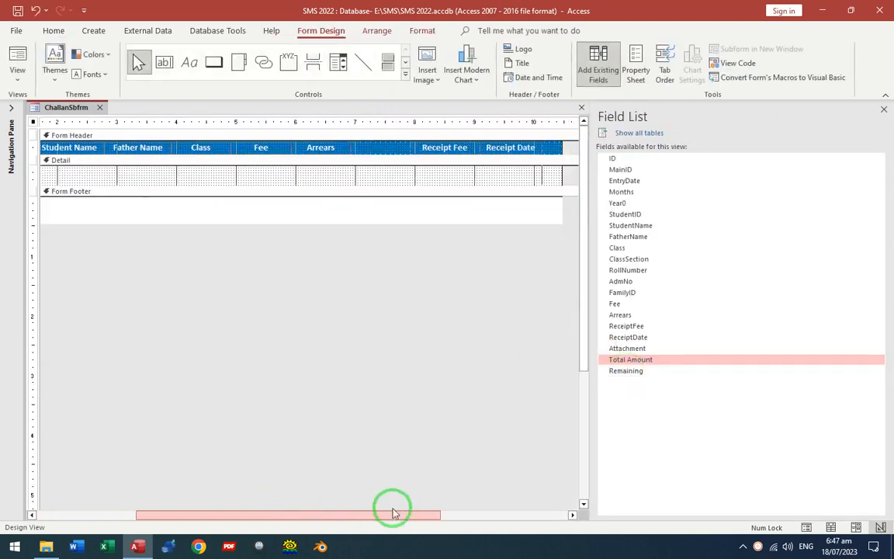
pyautogui.moveTo(620, 370)
pyautogui.mouseDown()
pyautogui.moveTo(535, 168)
pyautogui.moveTo(513, 156)
pyautogui.moveTo(373, 159)
pyautogui.moveTo(454, 155)
pyautogui.moveTo(463, 183)
pyautogui.mouseUp()
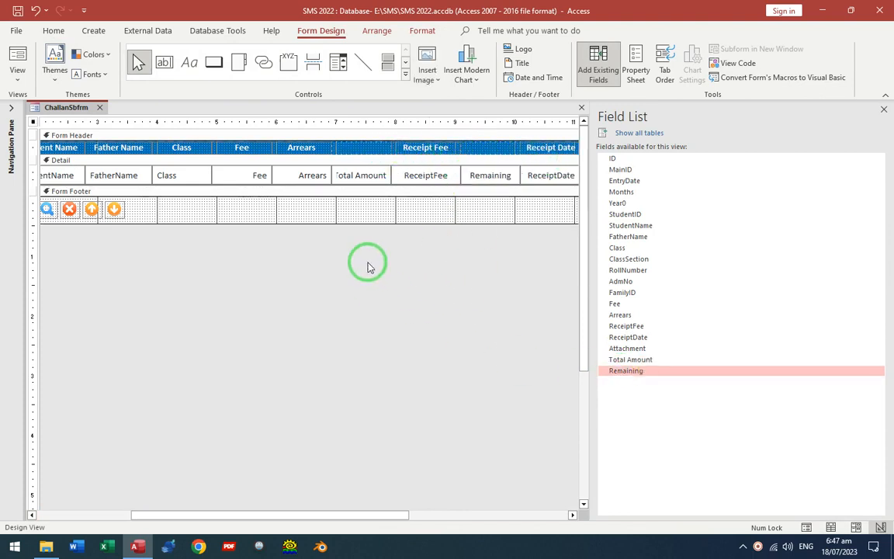
# Copy the Arrears heading label into the empty Form Header cells above Total Amount and Remaining.
pyautogui.press('F4')
pyautogui.press('F4')
pyautogui.click(324, 150)
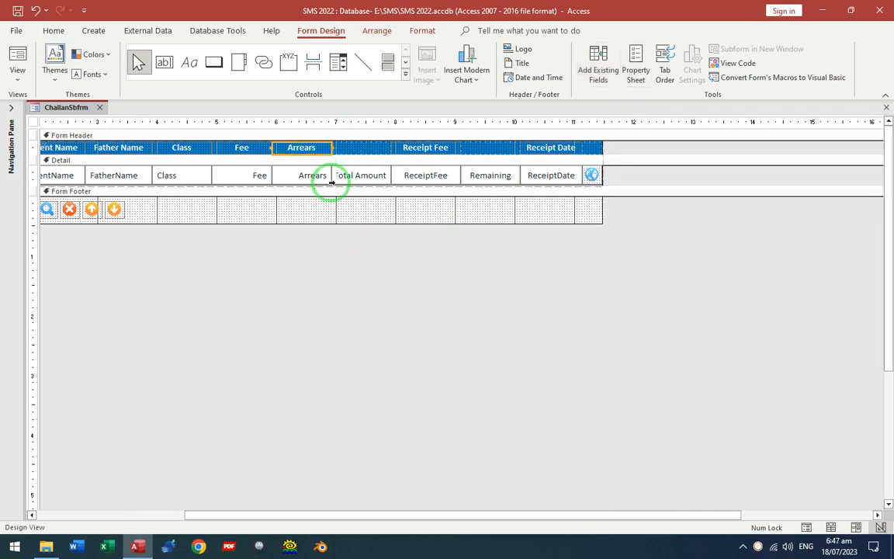
pyautogui.click(365, 267)
pyautogui.click(298, 192)
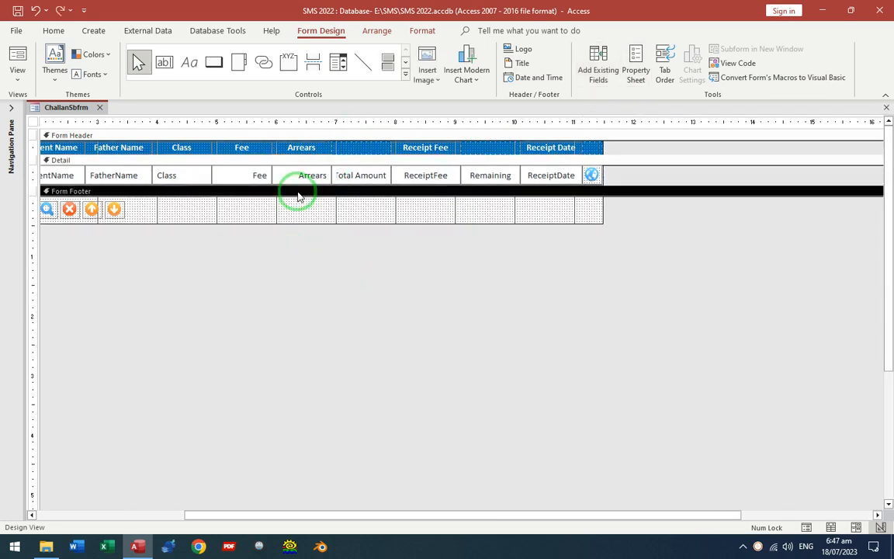
pyautogui.click(353, 471)
pyautogui.moveTo(374, 517); pyautogui.dragTo(223, 516)
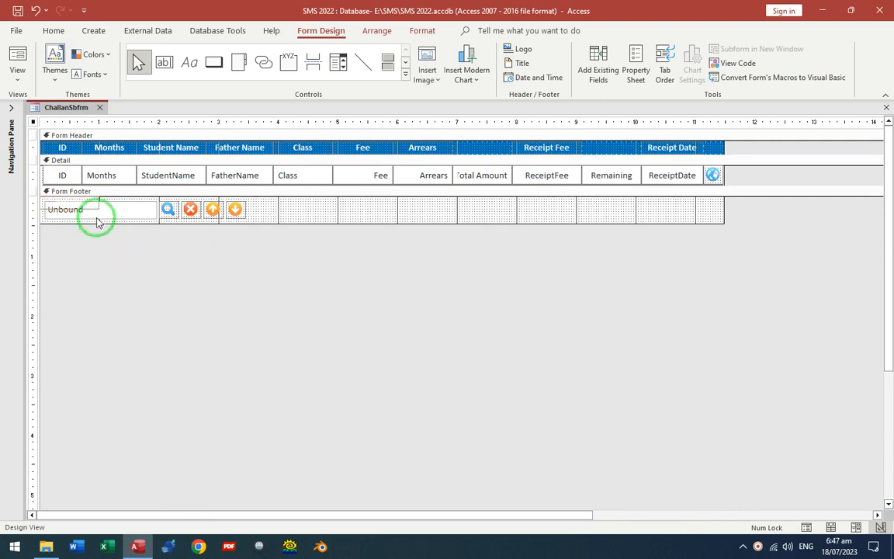
pyautogui.click(483, 146)
pyautogui.hotkey('ctrl', 'v')
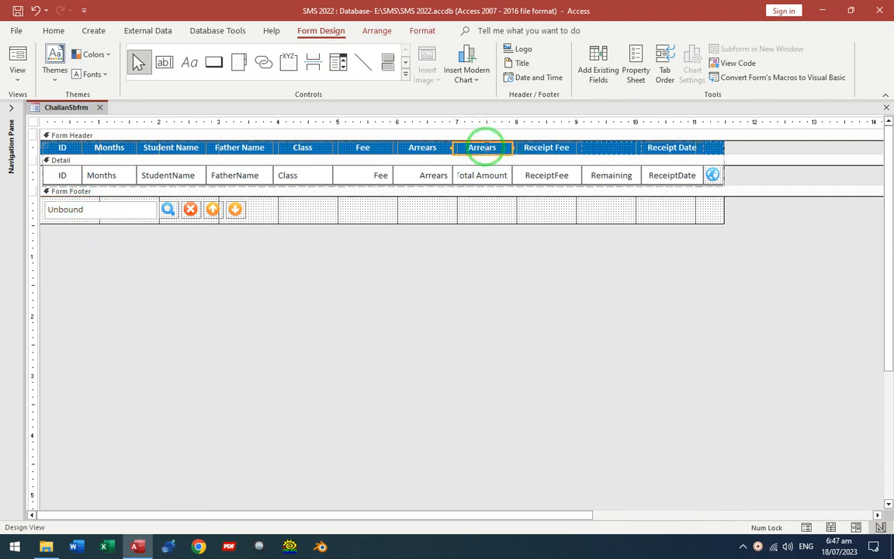
pyautogui.click(495, 191)
pyautogui.hotkey('ctrl', 'v')
pyautogui.moveTo(81, 202); pyautogui.dragTo(626, 145)
pyautogui.click(562, 263)
# Set the captions of the two copied heading labels to Total and Remaining.
pyautogui.doubleClick(486, 150)
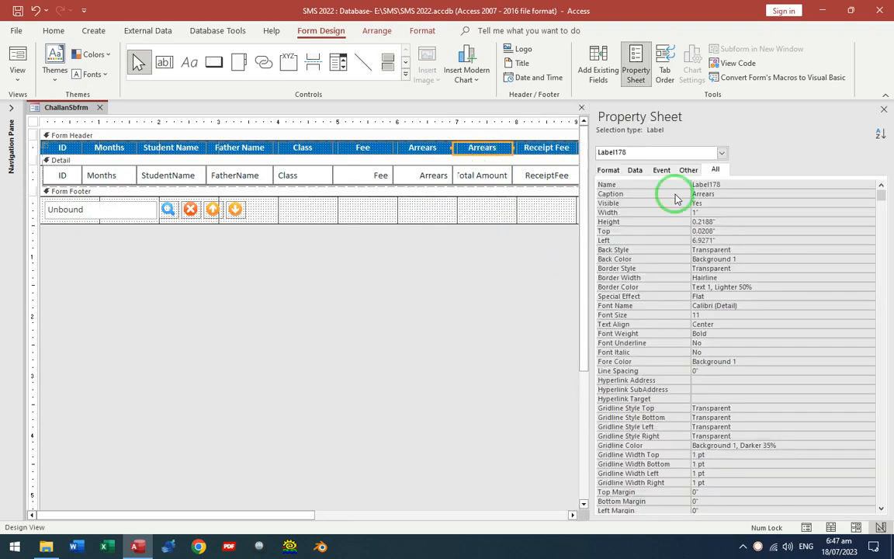
pyautogui.click(672, 195)
pyautogui.press('Return')
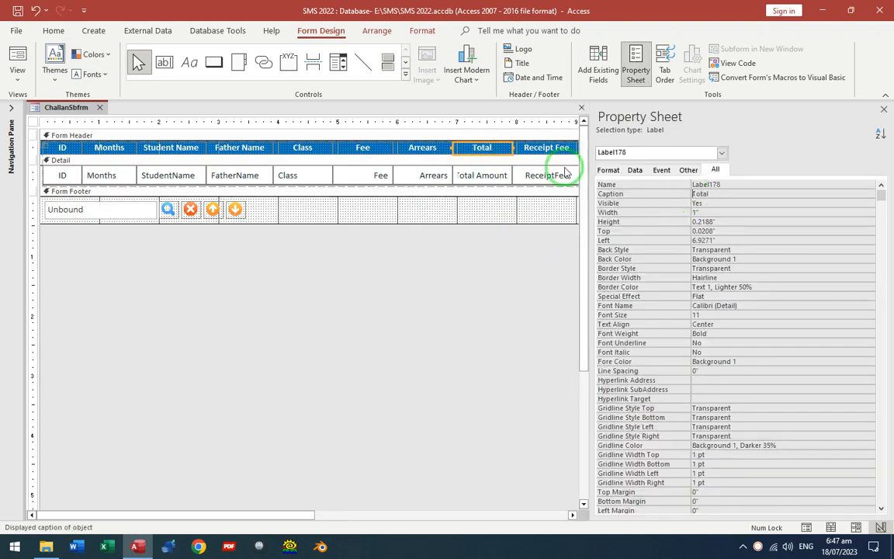
pyautogui.press('F4')
pyautogui.doubleClick(615, 151)
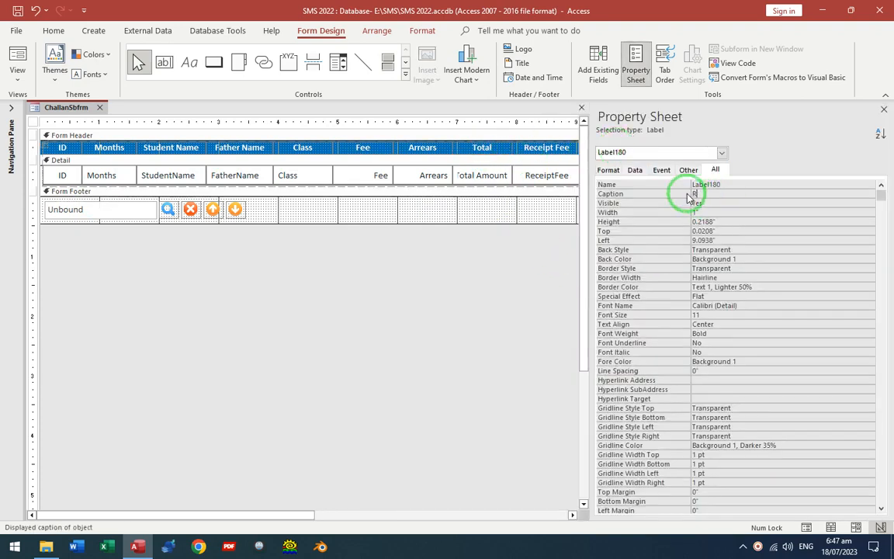
pyautogui.press('F4')
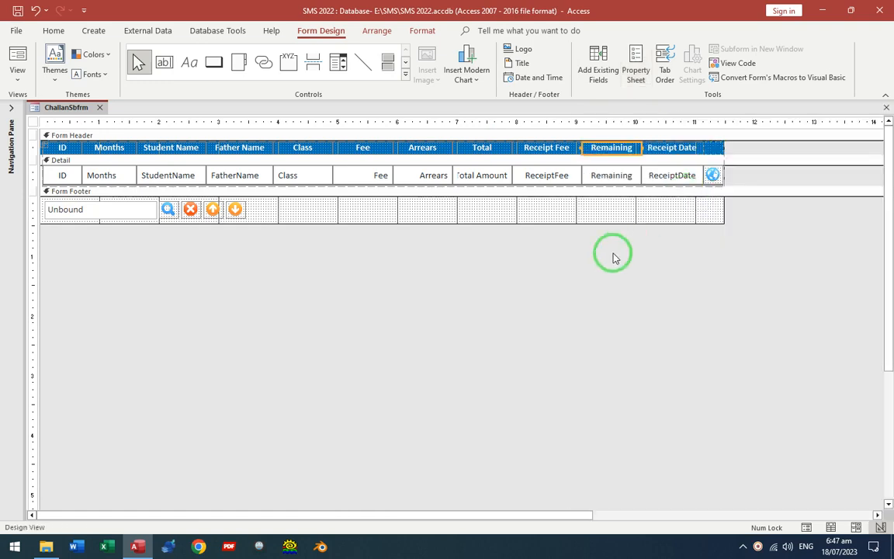
pyautogui.click(615, 257)
# Check the new headings in Form View, return to Design View, and close the ChallanSbfrm form.
pyautogui.press('F5')
pyautogui.click(612, 155)
pyautogui.rightClick(514, 235)
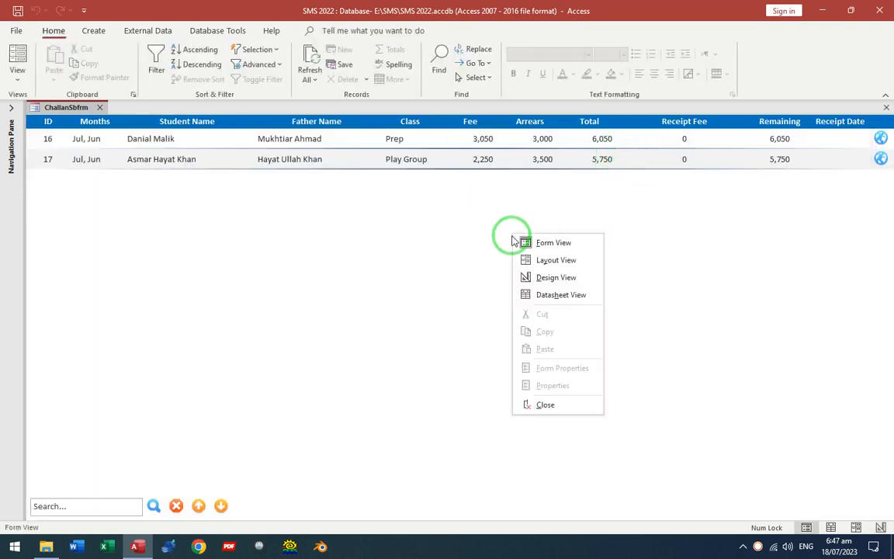
pyautogui.click(544, 277)
pyautogui.hotkey('ctrl', 'w')
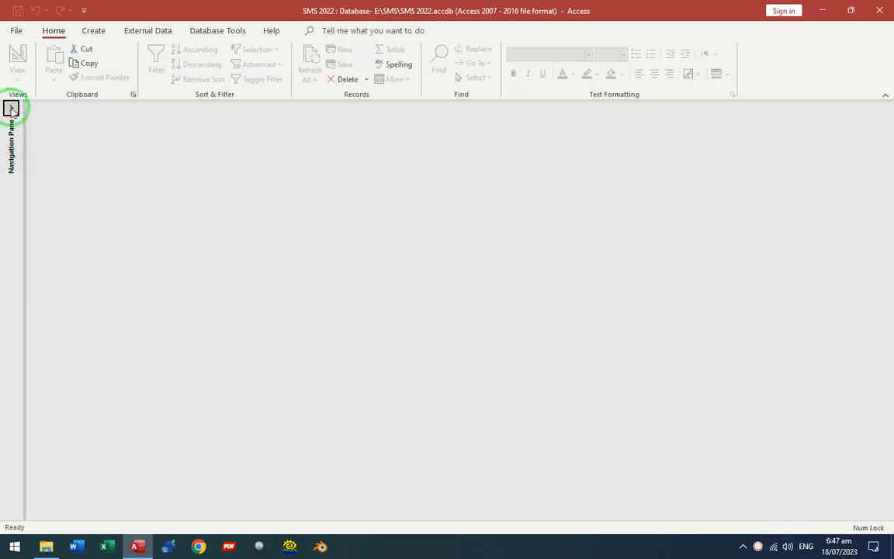
# Open the Generate Vouchers form in Design View and widen the form to about 11 inches.
pyautogui.click(11, 109)
pyautogui.doubleClick(70, 334)
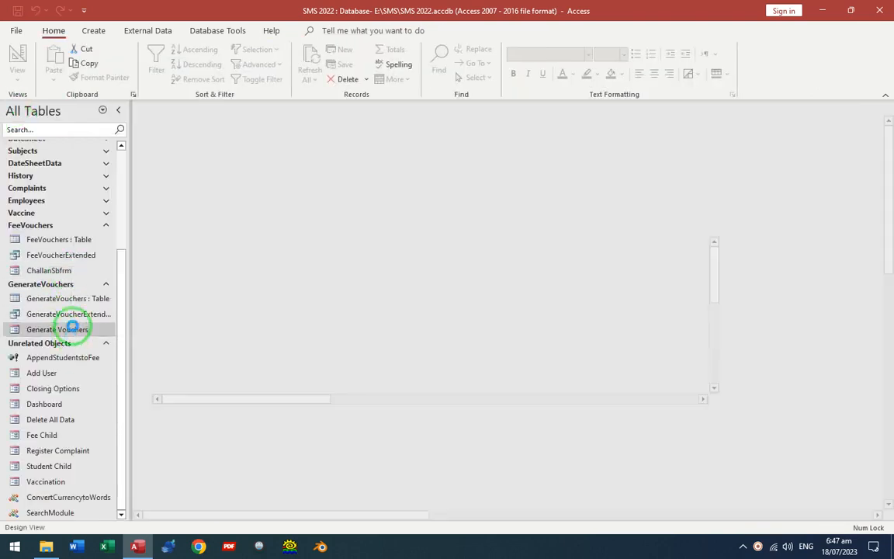
pyautogui.moveTo(725, 205); pyautogui.dragTo(799, 206)
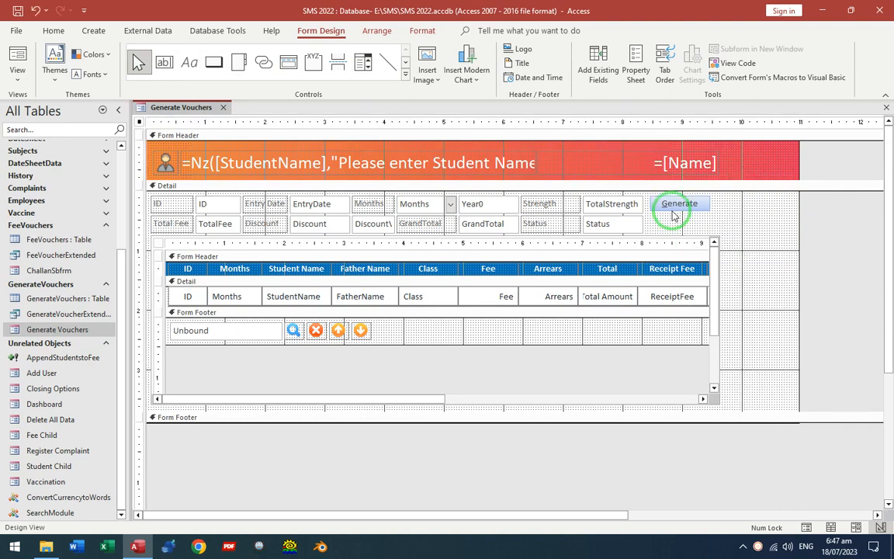
# Widen the voucher subform in the Detail section so it spans nearly the full 11-inch width of the form.
pyautogui.click(662, 274)
pyautogui.hotkey('shift', 'Right')
pyautogui.hotkey('shift', 'Right')
pyautogui.hotkey('shift', 'Right')
pyautogui.hotkey('shift', 'Right')
pyautogui.hotkey('shift', 'Right')
pyautogui.hotkey('shift', 'Right')
pyautogui.hotkey('shift', 'Right')
pyautogui.hotkey('shift', 'Right')
pyautogui.hotkey('shift', 'Right')
pyautogui.hotkey('shift', 'Right')
pyautogui.hotkey('shift', 'Right')
pyautogui.hotkey('shift', 'Right')
pyautogui.hotkey('shift', 'Right')
pyautogui.hotkey('shift', 'Right')
pyautogui.hotkey('shift', 'Right')
pyautogui.hotkey('shift', 'Right')
pyautogui.hotkey('shift', 'Right')
pyautogui.hotkey('shift', 'Right')
pyautogui.hotkey('shift', 'Right')
pyautogui.hotkey('shift', 'Right')
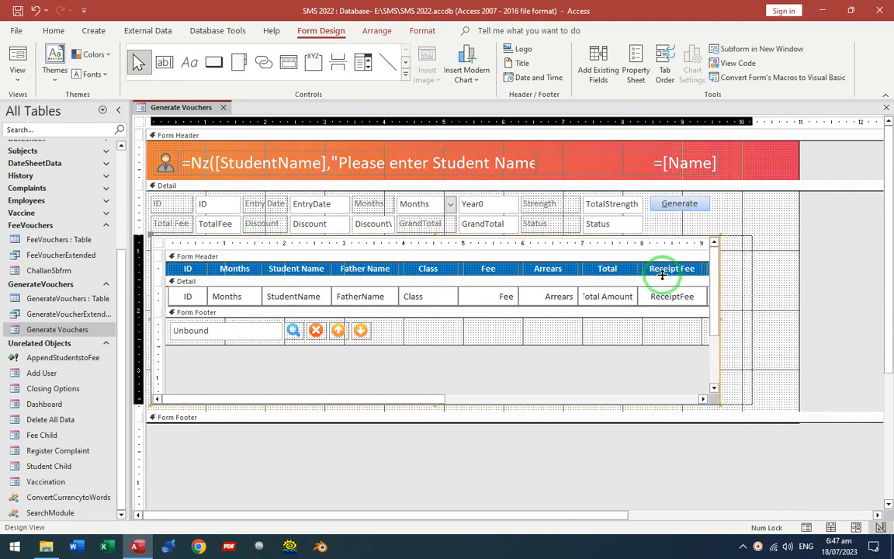
pyautogui.hotkey('shift', 'Right')
pyautogui.hotkey('shift', 'Right')
pyautogui.hotkey('shift', 'Right')
pyautogui.hotkey('shift', 'Right')
pyautogui.hotkey('shift', 'Right')
pyautogui.hotkey('shift', 'Right')
pyautogui.hotkey('shift', 'Right')
pyautogui.hotkey('shift', 'Right')
pyautogui.hotkey('shift', 'Right')
pyautogui.hotkey('shift', 'Right')
pyautogui.hotkey('shift', 'Right')
pyautogui.hotkey('shift', 'Right')
pyautogui.hotkey('shift', 'Right')
pyautogui.hotkey('shift', 'Right')
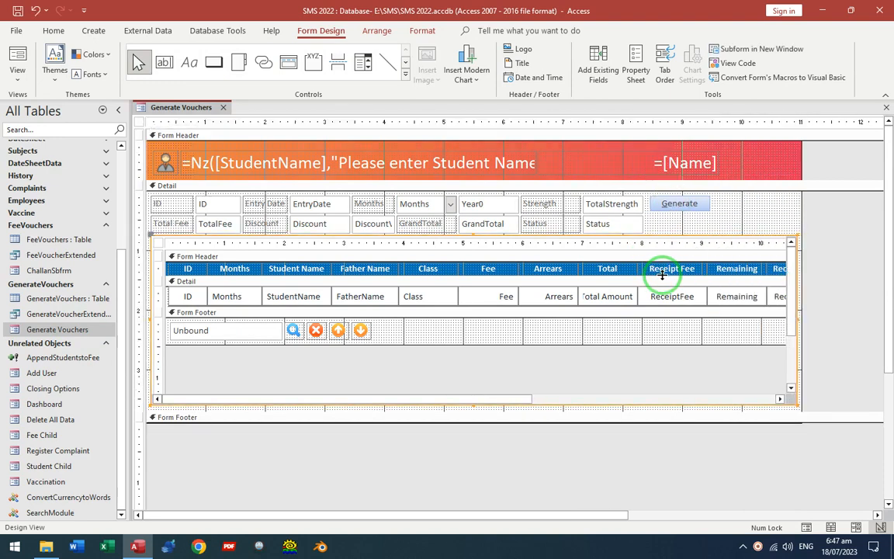
# Increase the height of the voucher subform to about 4.1 inches.
pyautogui.hotkey('shift', 'Down')
pyautogui.hotkey('shift', 'Down')
pyautogui.hotkey('shift', 'Down')
pyautogui.hotkey('shift', 'Down')
pyautogui.hotkey('shift', 'Down')
pyautogui.hotkey('shift', 'Down')
pyautogui.hotkey('shift', 'Down')
pyautogui.hotkey('shift', 'Down')
pyautogui.hotkey('shift', 'Down')
pyautogui.hotkey('shift', 'Down')
pyautogui.hotkey('shift', 'Down')
pyautogui.hotkey('shift', 'Down')
pyautogui.hotkey('shift', 'Down')
pyautogui.hotkey('shift', 'Down')
pyautogui.hotkey('shift', 'Down')
pyautogui.hotkey('shift', 'Down')
pyautogui.hotkey('shift', 'Down')
pyautogui.hotkey('shift', 'Down')
pyautogui.hotkey('shift', 'Down')
pyautogui.hotkey('shift', 'Down')
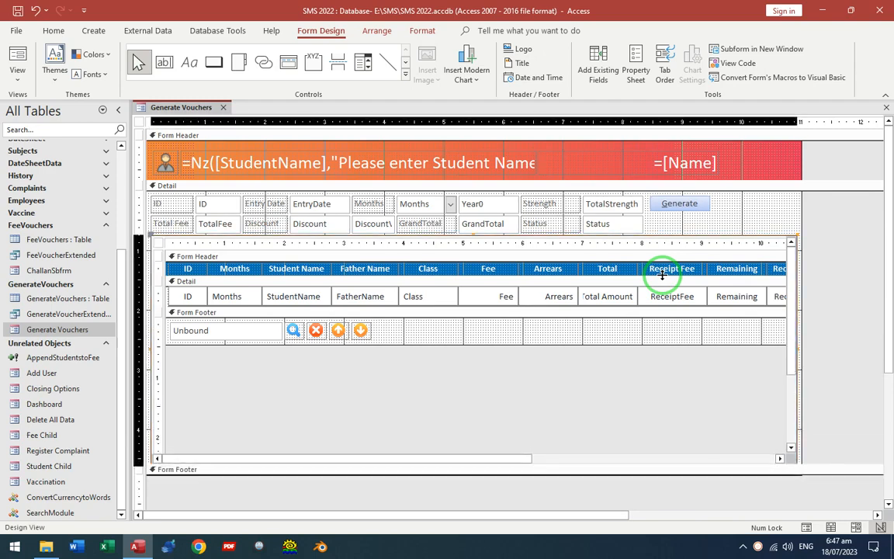
pyautogui.hotkey('shift', 'Down')
pyautogui.hotkey('shift', 'Down')
pyautogui.hotkey('shift', 'Down')
pyautogui.hotkey('shift', 'Down')
pyautogui.hotkey('shift', 'Down')
pyautogui.hotkey('shift', 'Down')
pyautogui.hotkey('shift', 'Down')
pyautogui.hotkey('shift', 'Down')
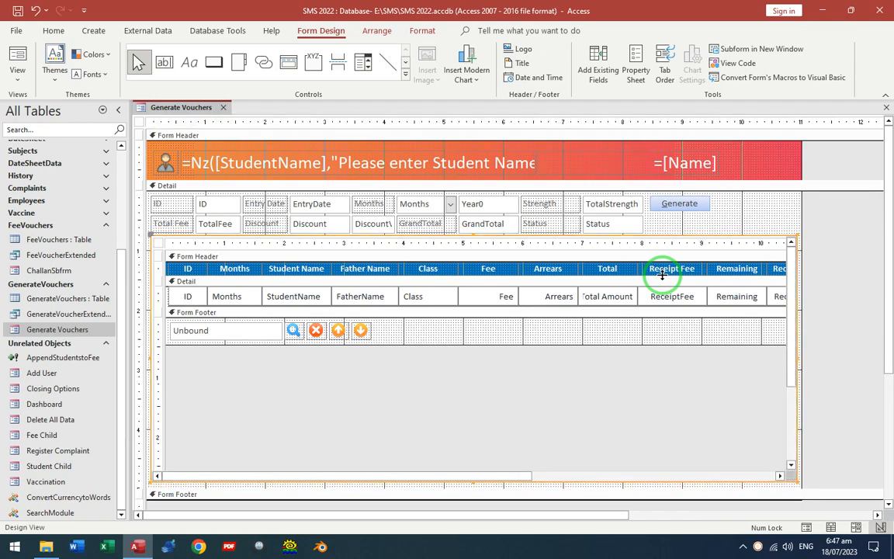
# Delete the hidden zero-size controls, such as Province, District, and AdmittedClass, from the Form Footer.
pyautogui.scroll(-5, 642, 303)
pyautogui.scroll(-2, 846, 318)
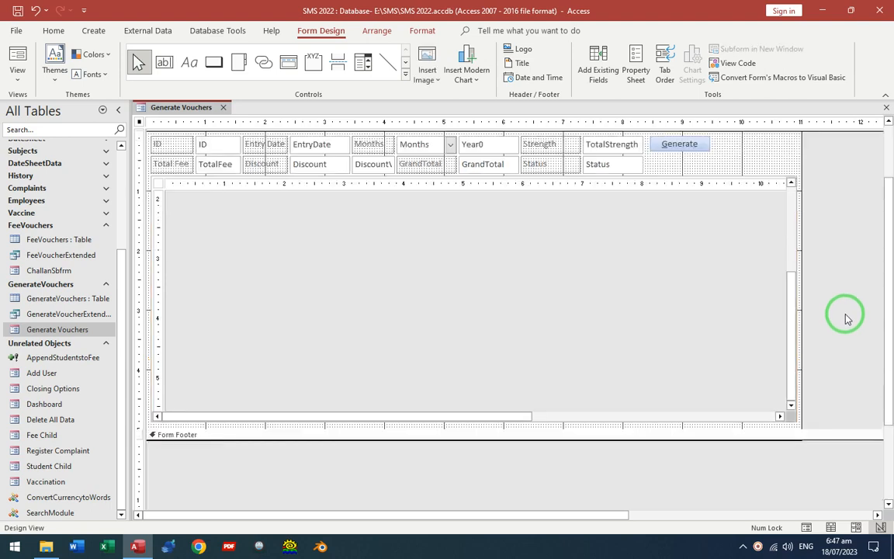
pyautogui.scroll(-2, 846, 318)
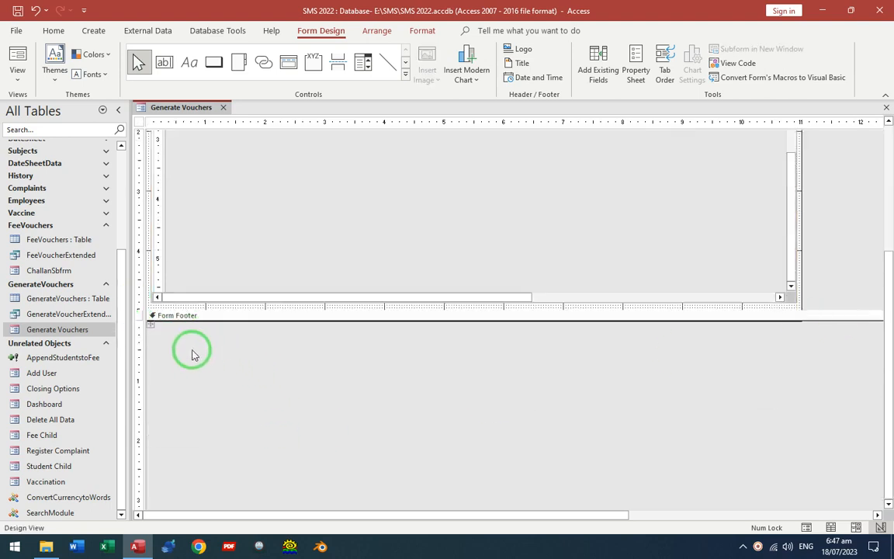
pyautogui.press('F4')
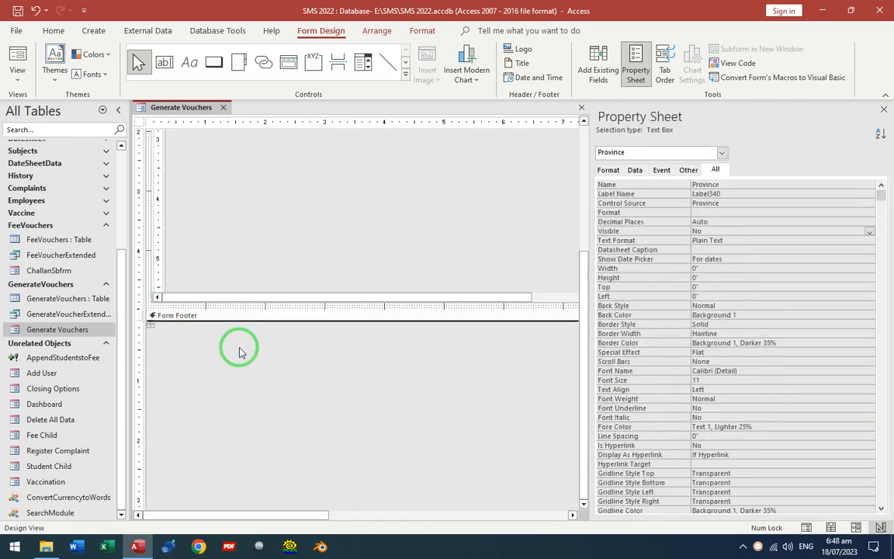
pyautogui.click(160, 332)
pyautogui.click(163, 332)
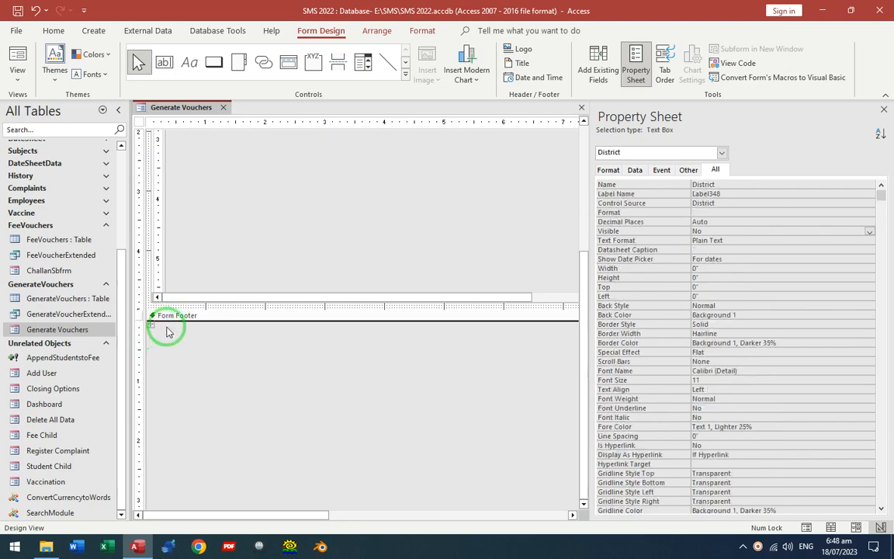
pyautogui.click(169, 332)
pyautogui.click(169, 330)
pyautogui.click(162, 322)
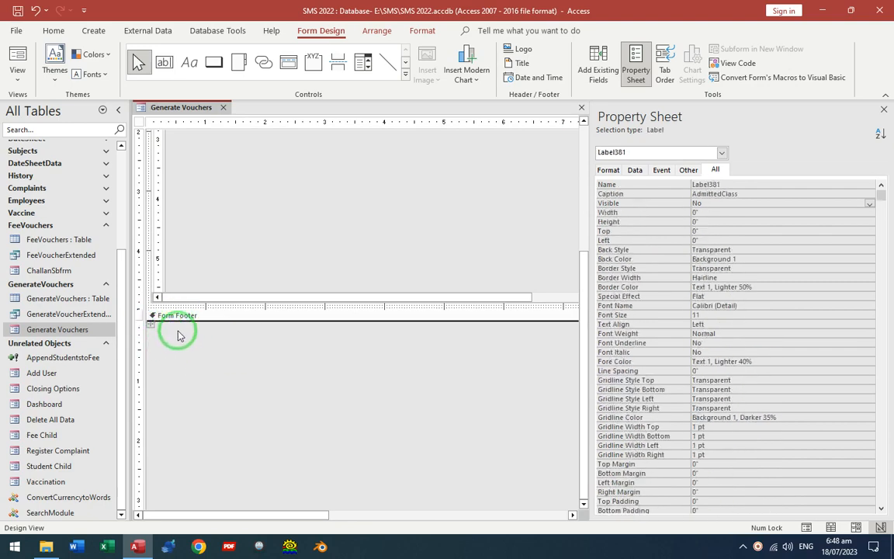
pyautogui.click(169, 334)
pyautogui.click(165, 340)
pyautogui.press('Tab')
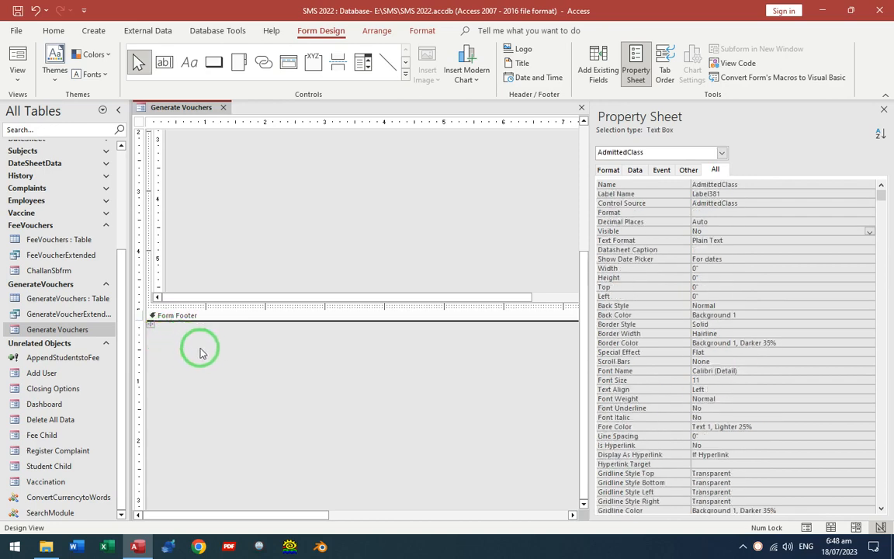
pyautogui.moveTo(181, 356); pyautogui.dragTo(140, 304)
pyautogui.click(179, 335)
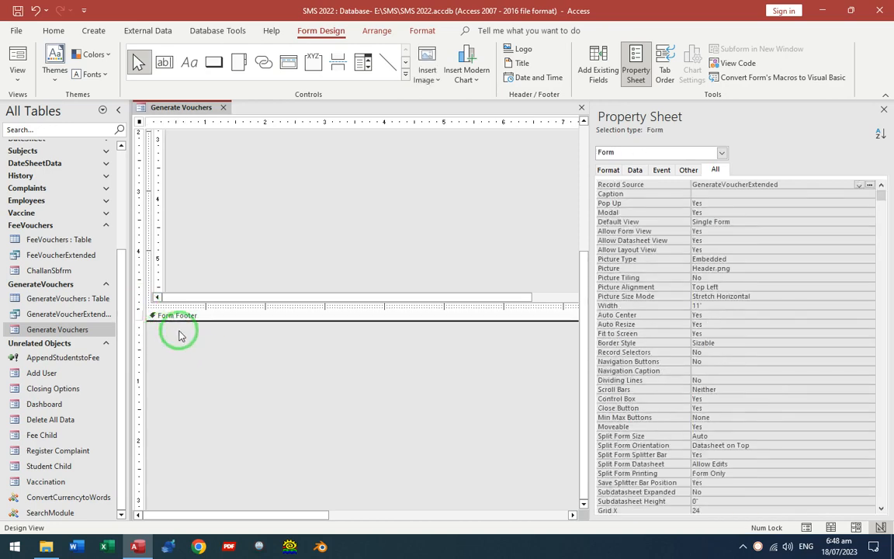
# Display Generate Vouchers in Form View and check how the voucher columns fit in the enlarged subform.
pyautogui.press('F5')
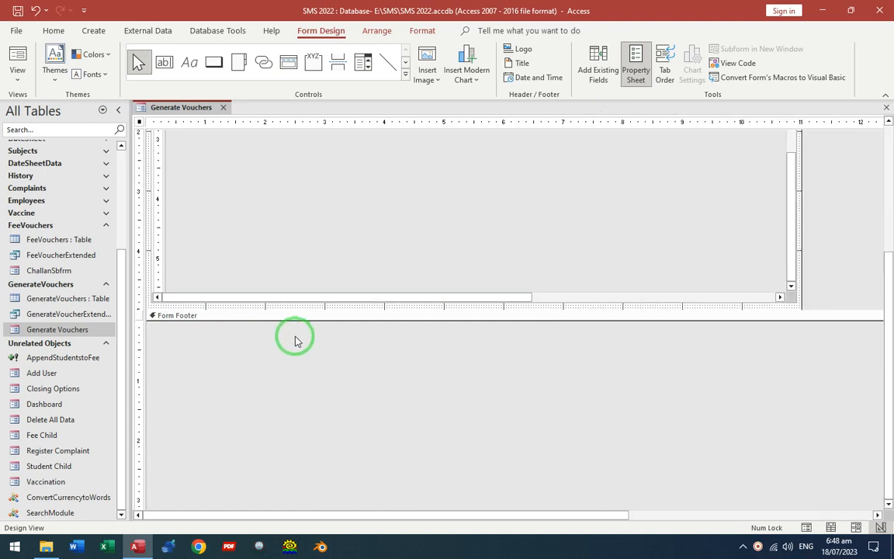
pyautogui.moveTo(347, 134); pyautogui.dragTo(355, 101)
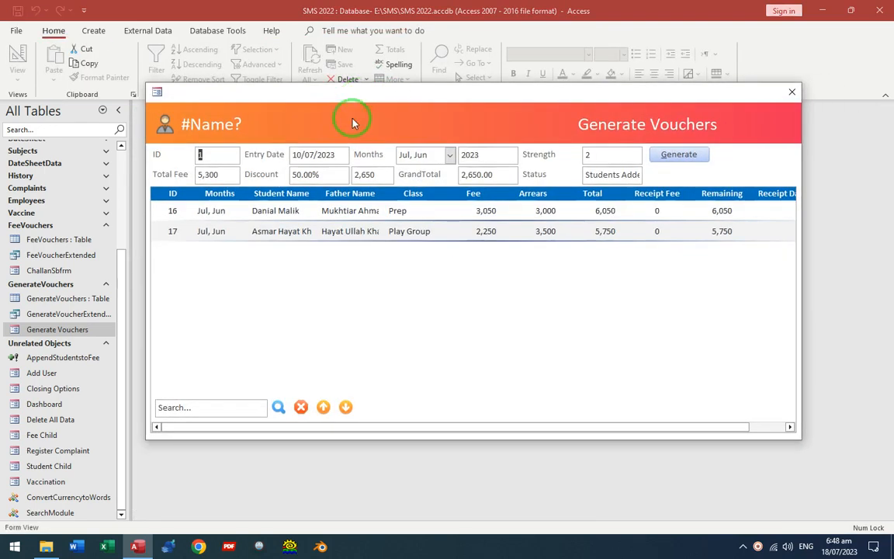
pyautogui.moveTo(396, 426); pyautogui.dragTo(297, 425)
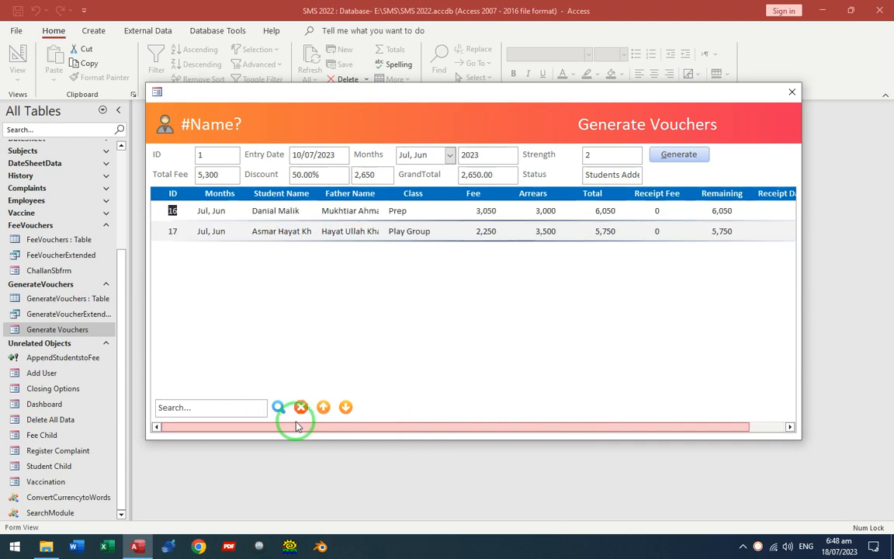
pyautogui.click(184, 230)
pyautogui.click(567, 126)
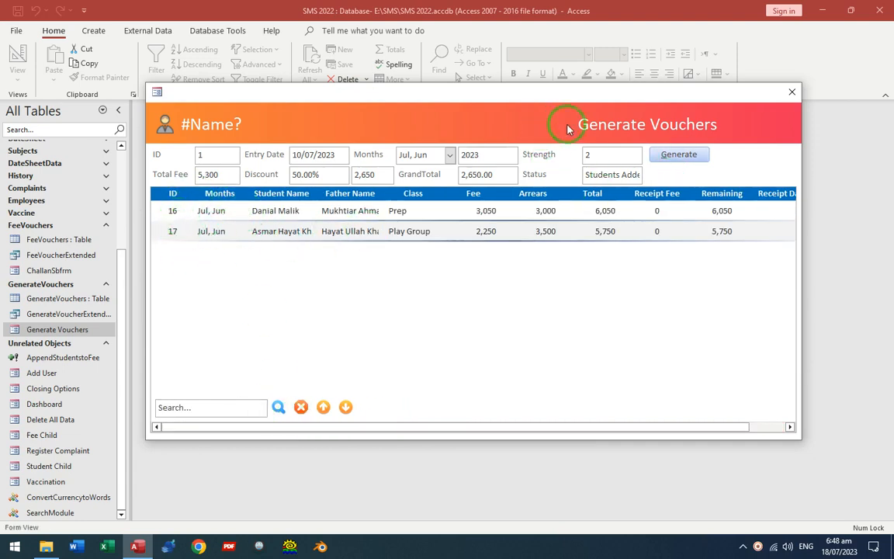
# Return Generate Vouchers to Design View and delete the ID field and its heading label from the subform.
pyautogui.rightClick(649, 122)
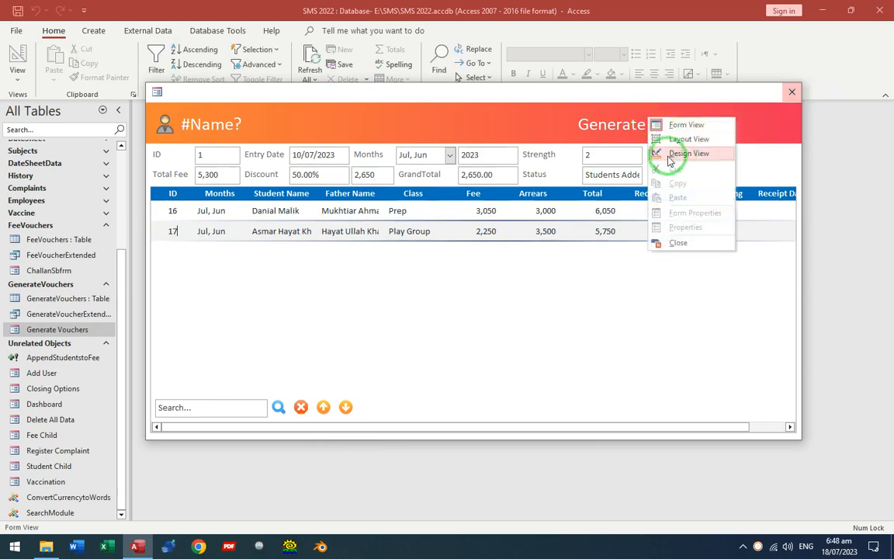
pyautogui.click(672, 152)
pyautogui.click(193, 299)
pyautogui.click(193, 299)
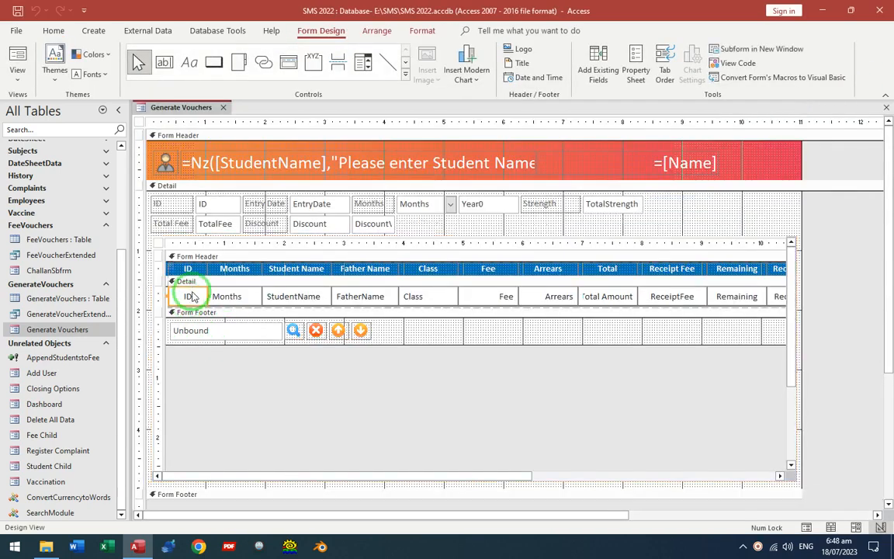
pyautogui.press('Delete')
pyautogui.click(190, 273)
pyautogui.press('Delete')
pyautogui.click(189, 297)
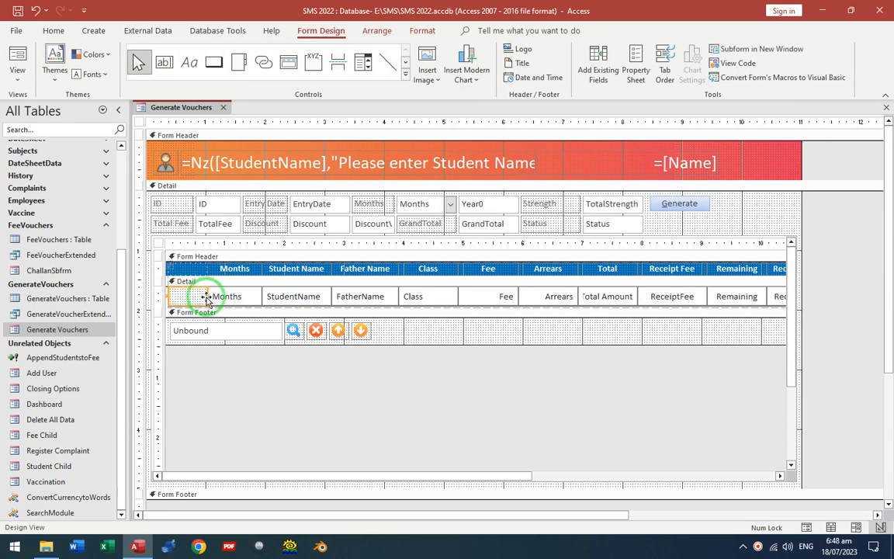
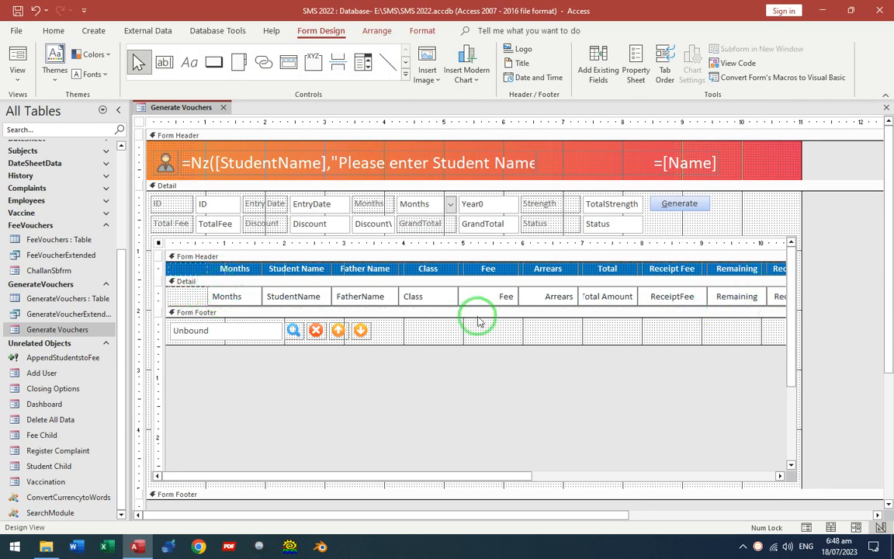
# Select the line beneath the subform's Detail fields and split its layout cell horizontally.
pyautogui.click(776, 303)
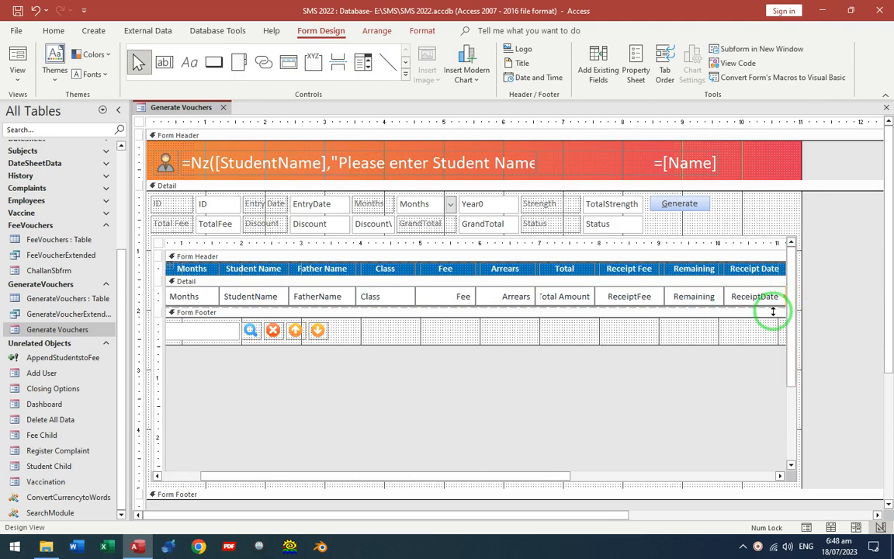
pyautogui.click(774, 310)
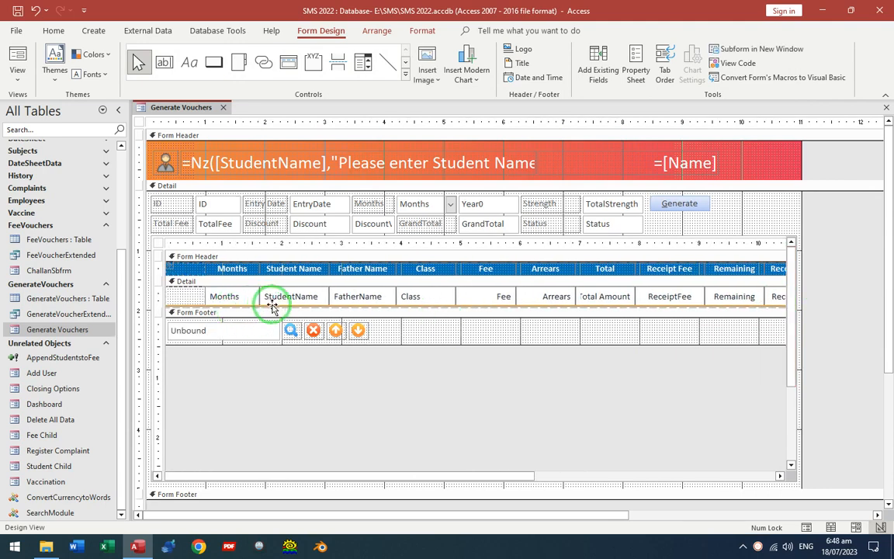
pyautogui.rightClick(271, 308)
pyautogui.moveTo(314, 306)
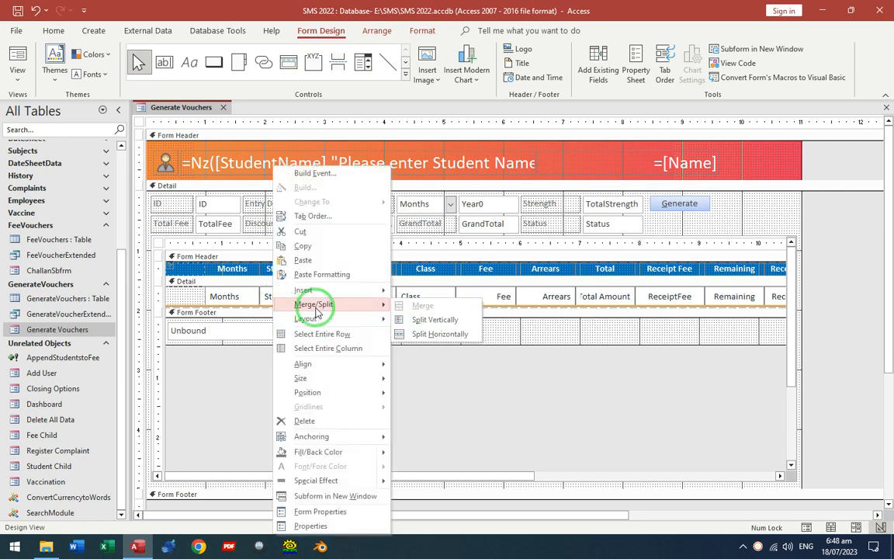
pyautogui.click(440, 335)
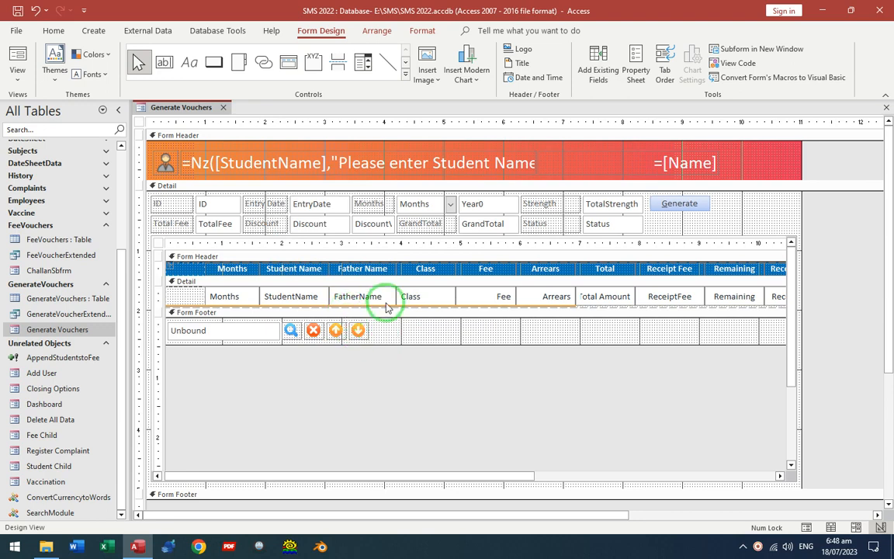
# Split the line beneath the subform's Detail fields horizontally until it spans only the empty first column.
pyautogui.rightClick(451, 306)
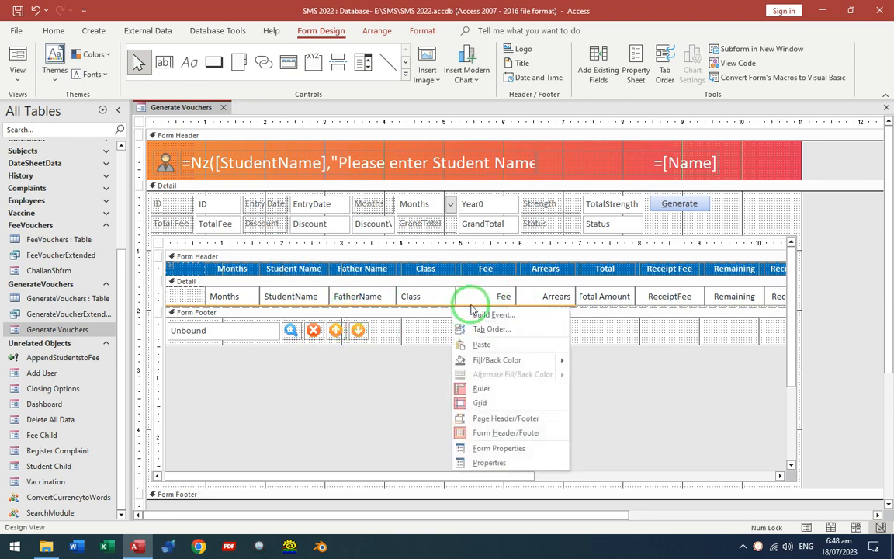
pyautogui.rightClick(433, 296)
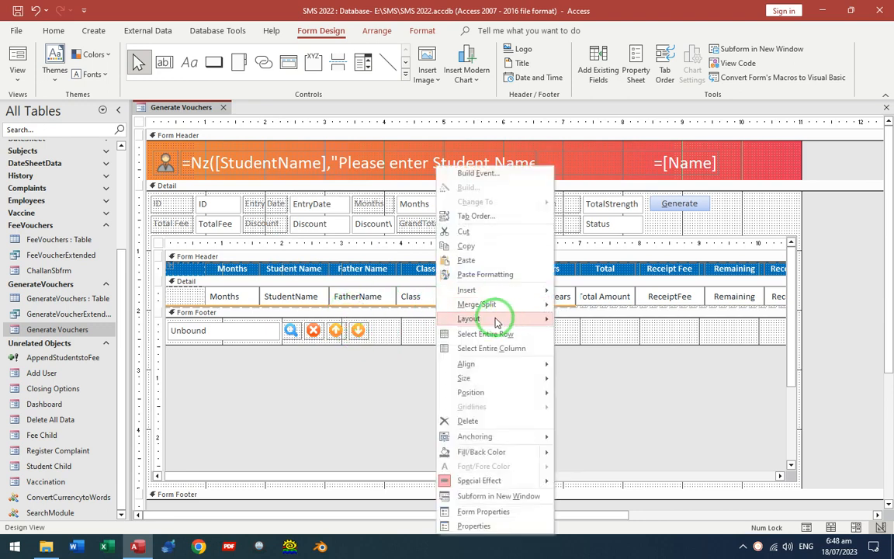
pyautogui.click(586, 336)
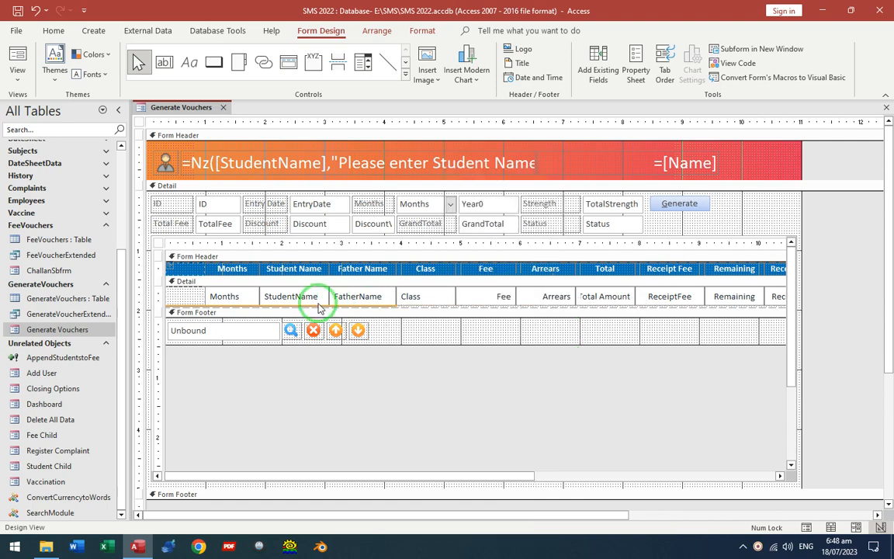
pyautogui.rightClick(214, 308)
pyautogui.moveTo(264, 307)
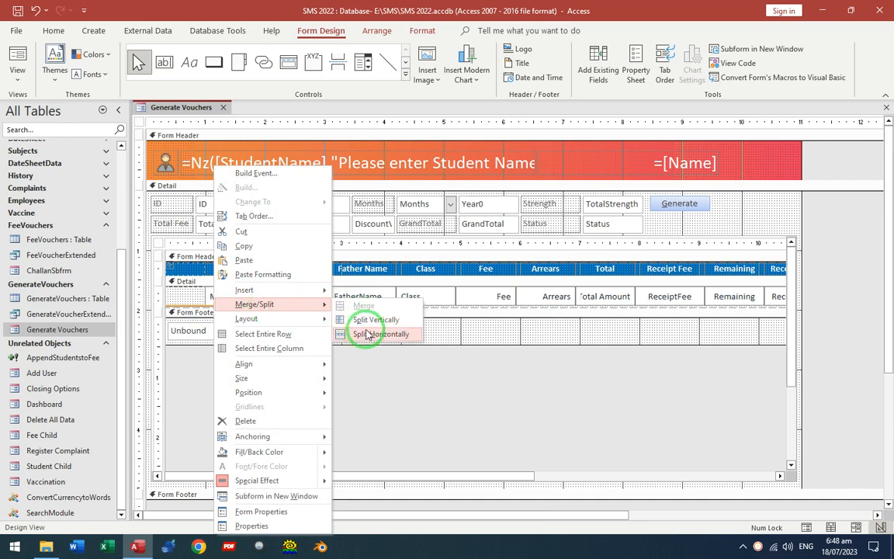
pyautogui.click(367, 333)
pyautogui.click(252, 302)
pyautogui.rightClick(250, 307)
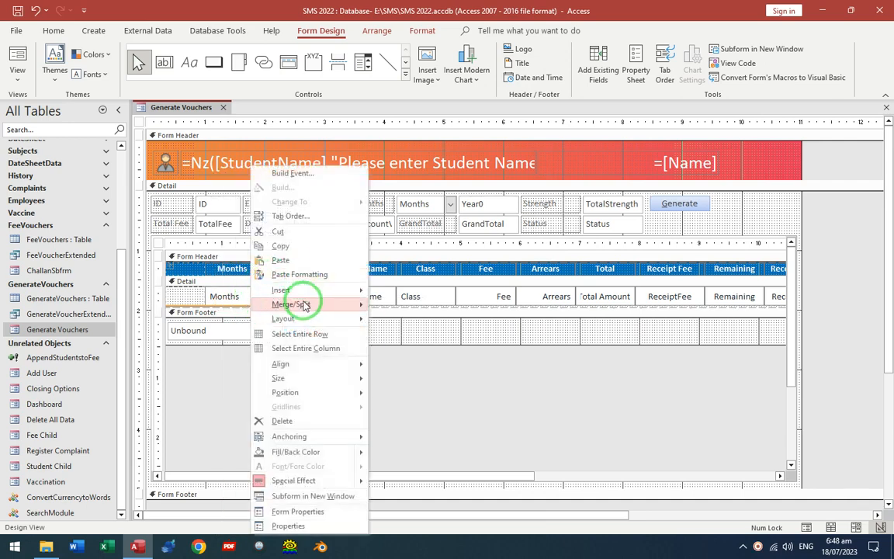
pyautogui.moveTo(299, 302)
pyautogui.click(407, 328)
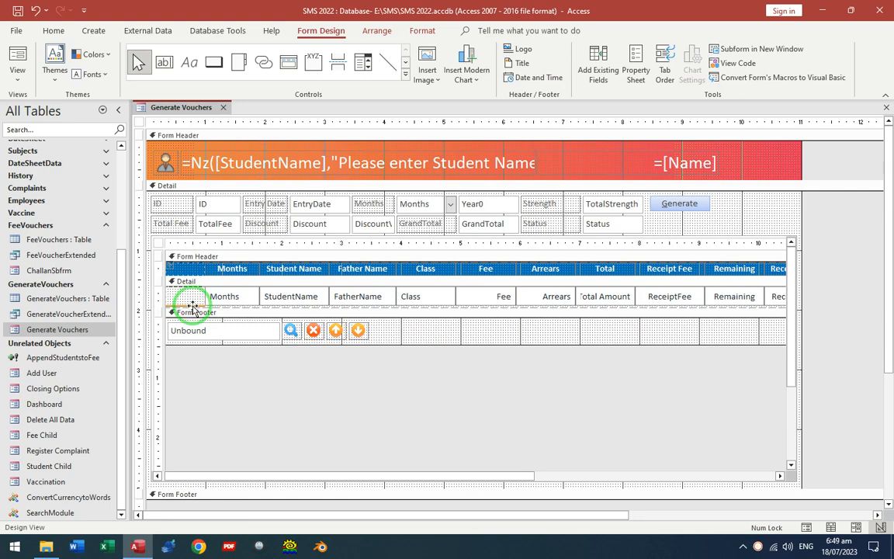
# Increase the height of the line image beneath the empty first column in the subform's Detail section.
pyautogui.click(225, 302)
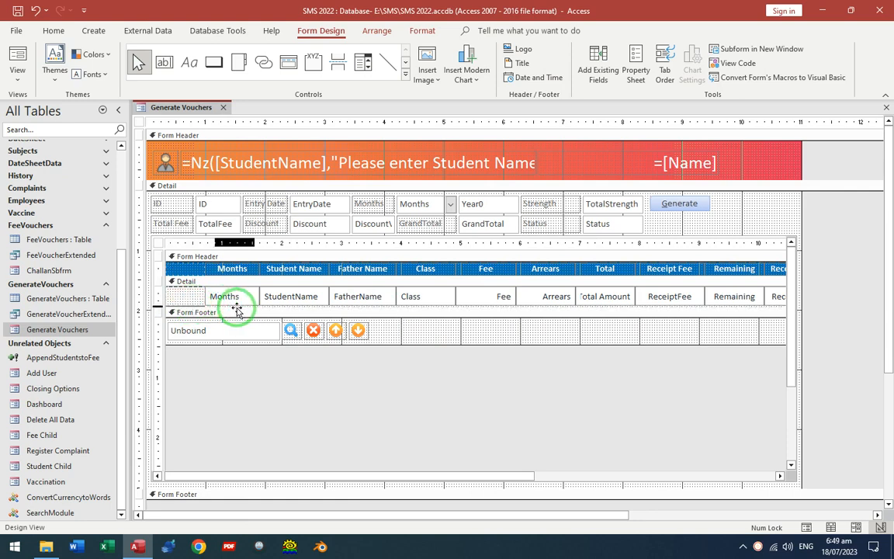
pyautogui.click(176, 307)
pyautogui.click(221, 310)
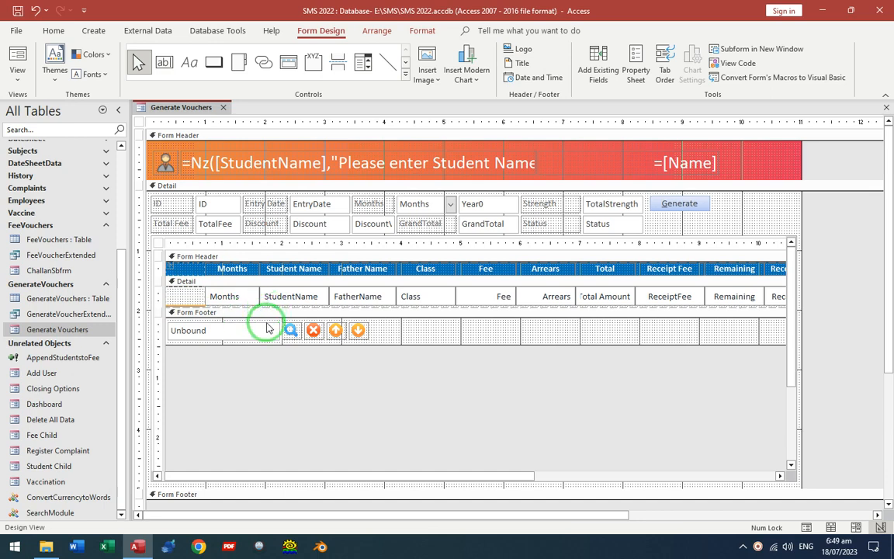
pyautogui.press('F4')
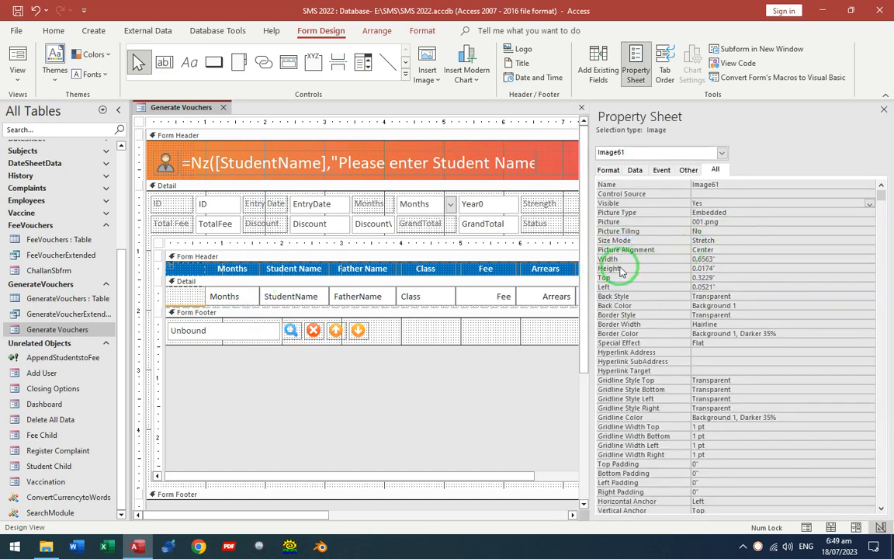
pyautogui.click(622, 270)
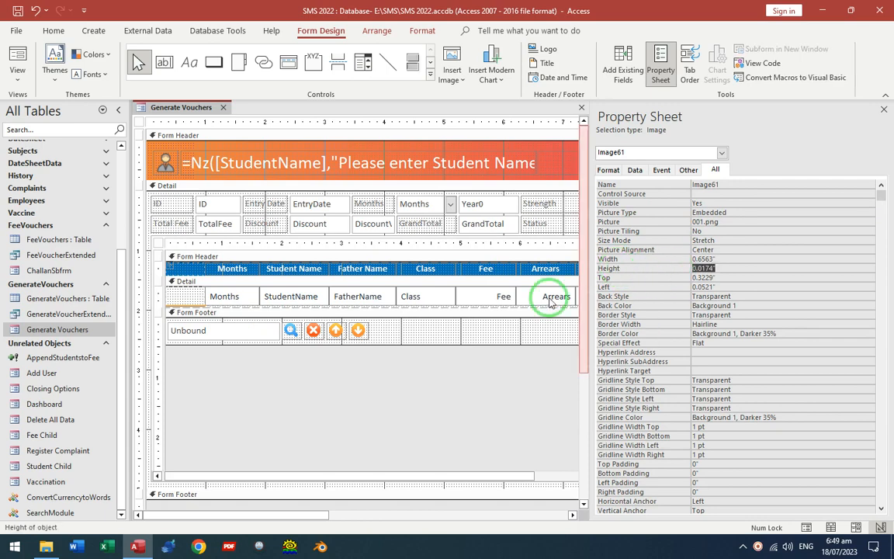
pyautogui.press('F4')
pyautogui.hotkey('shift', 'Down')
pyautogui.hotkey('shift', 'Down')
pyautogui.hotkey('shift', 'Down')
pyautogui.hotkey('shift', 'Down')
pyautogui.hotkey('shift', 'Down')
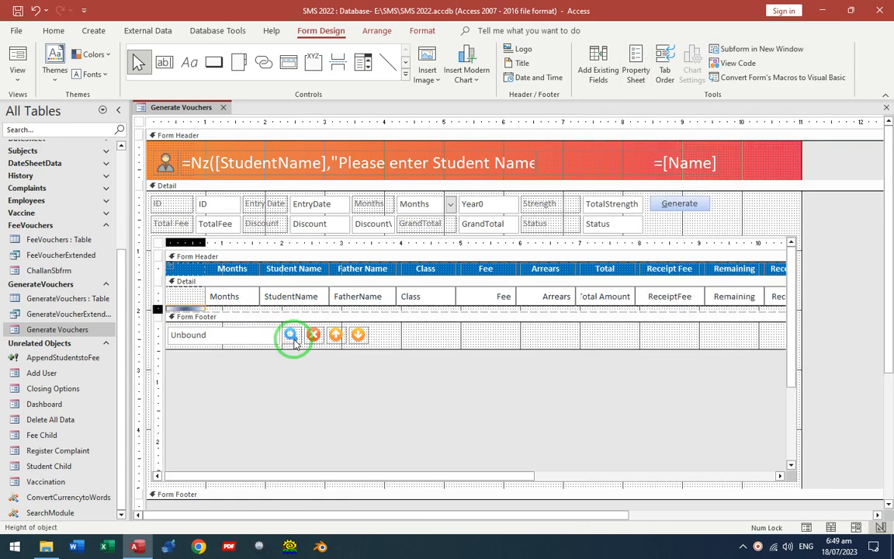
pyautogui.click(327, 405)
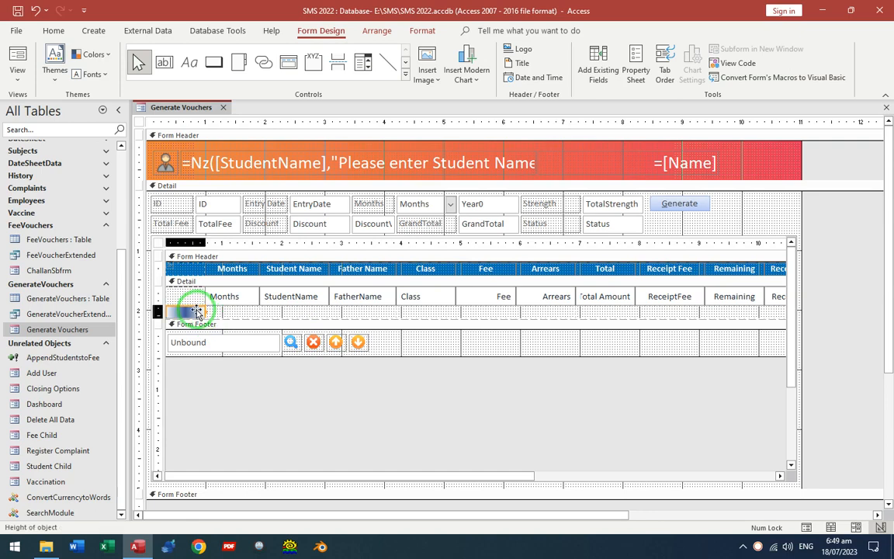
# Move the line image beneath the Months field and delete the subform's empty first column.
pyautogui.moveTo(201, 309); pyautogui.dragTo(228, 315)
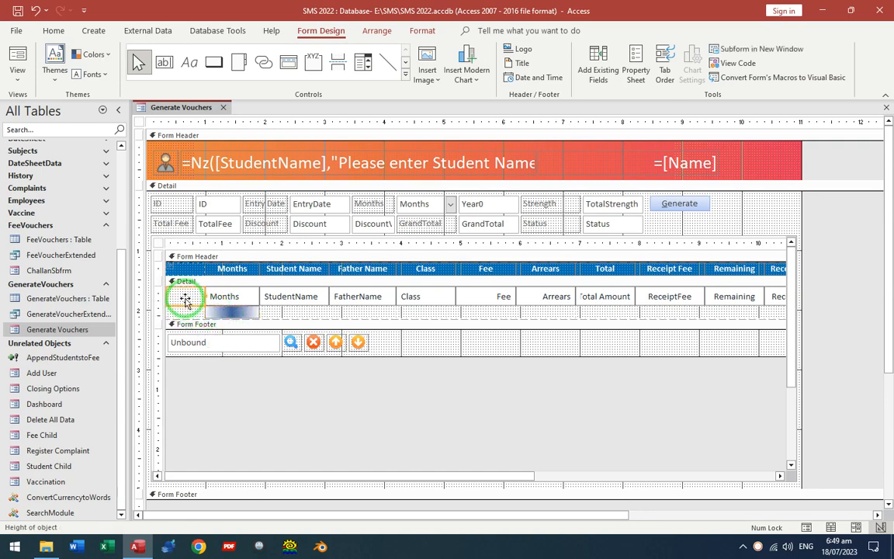
pyautogui.press('Delete')
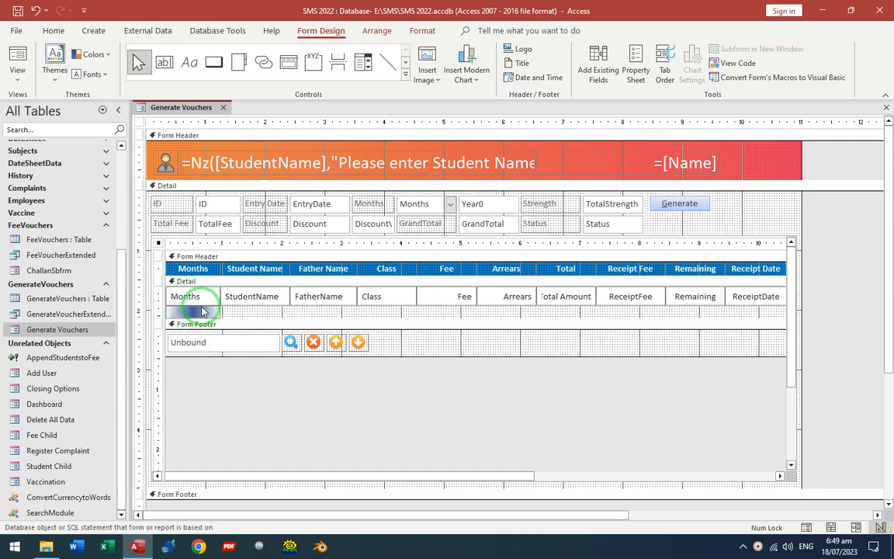
pyautogui.click(203, 316)
pyautogui.press('F4')
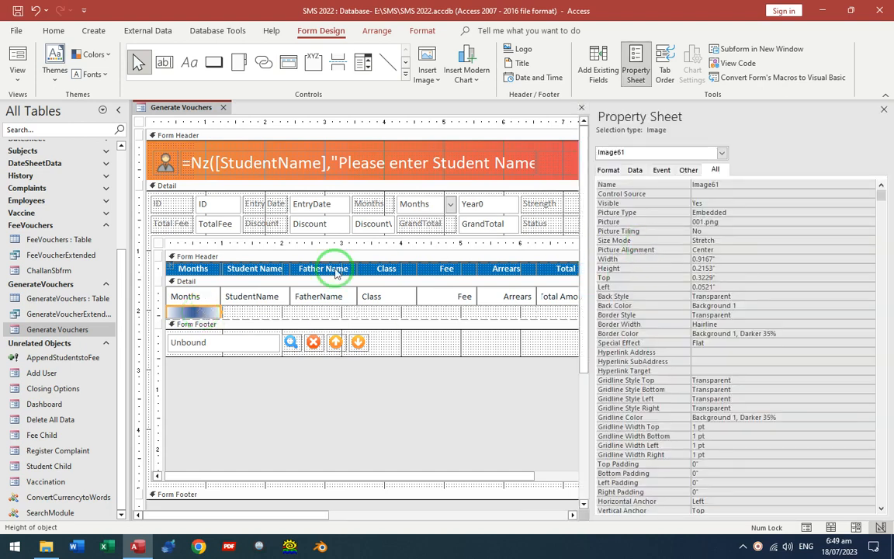
pyautogui.press('F4')
pyautogui.moveTo(603, 321); pyautogui.dragTo(603, 323)
# Close Generate Vouchers and open the ChallanSbfrm form in Design View.
pyautogui.hotkey('ctrl', 'w')
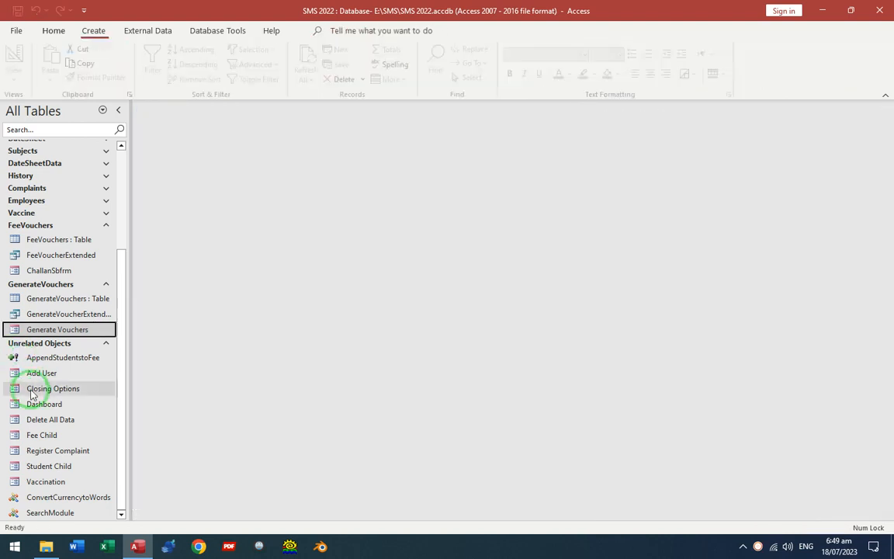
pyautogui.click(49, 273)
pyautogui.hotkey('ctrl', 'Return')
pyautogui.click(848, 190)
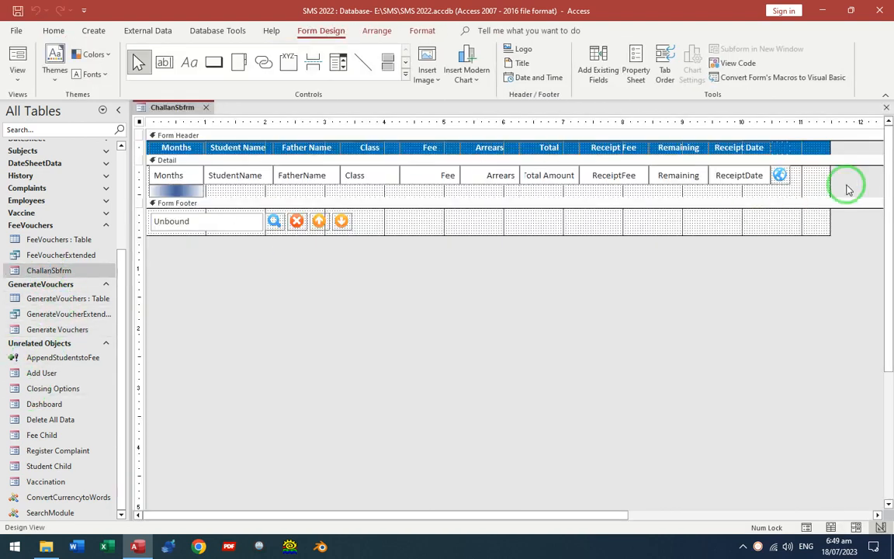
# Merge the layout cells beneath the Detail fields so the line image spans from Months to the options column.
pyautogui.moveTo(844, 193); pyautogui.dragTo(125, 200)
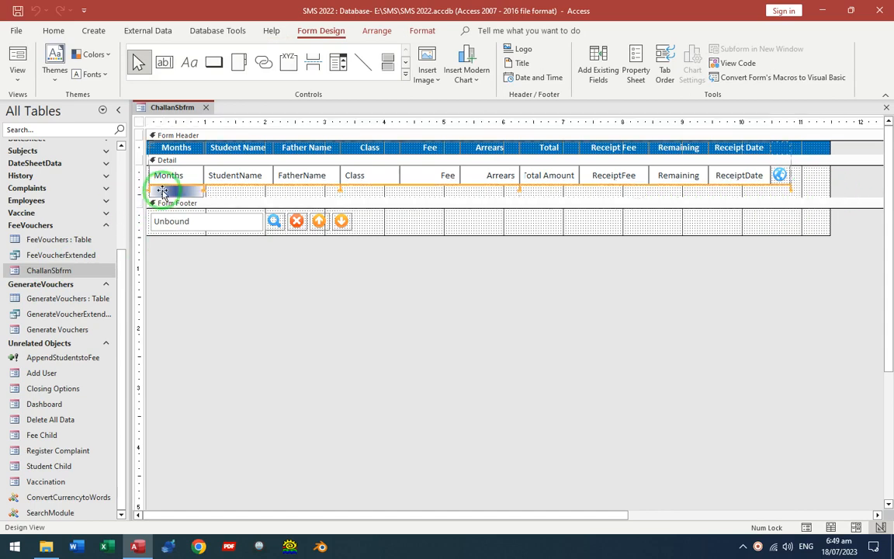
pyautogui.rightClick(165, 193)
pyautogui.moveTo(225, 291)
pyautogui.click(291, 293)
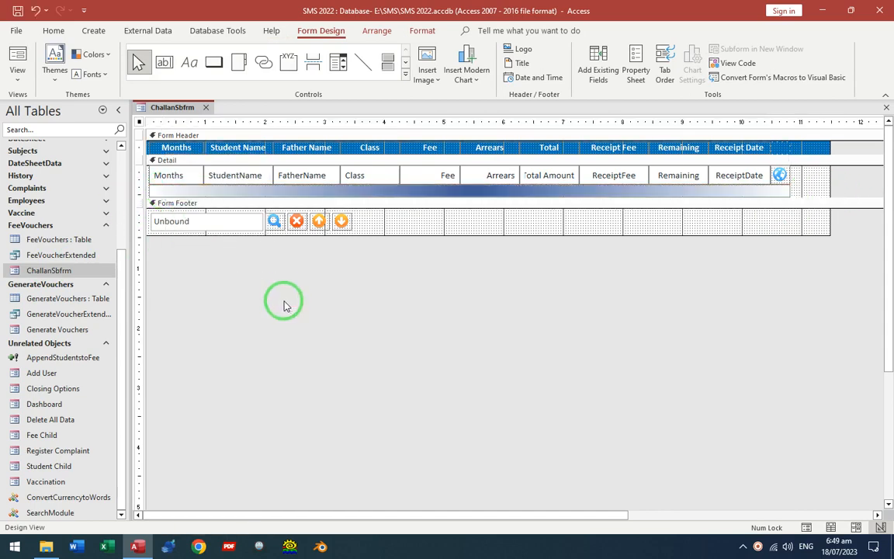
# Set the height of the line image beneath the Detail fields to 0.
pyautogui.doubleClick(264, 194)
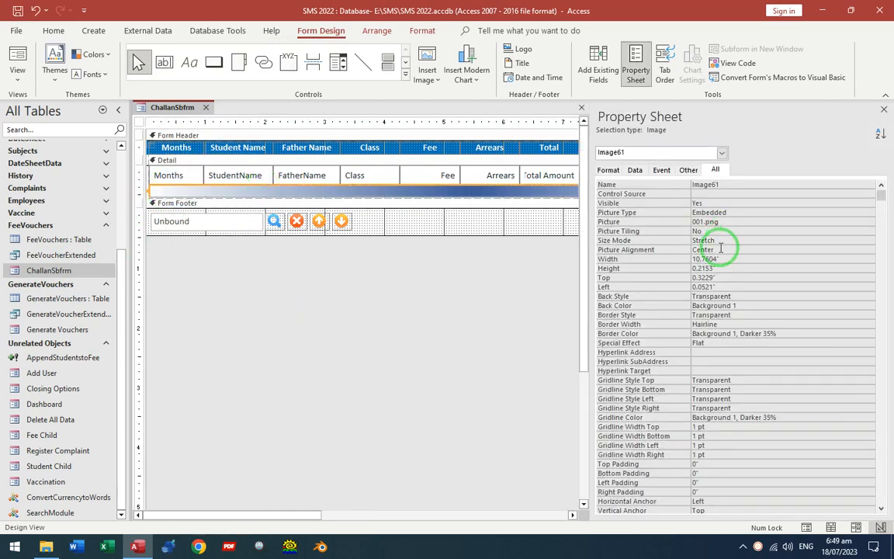
pyautogui.click(620, 268)
pyautogui.write('0')
pyautogui.press('Return')
pyautogui.click(420, 282)
pyautogui.press('F4')
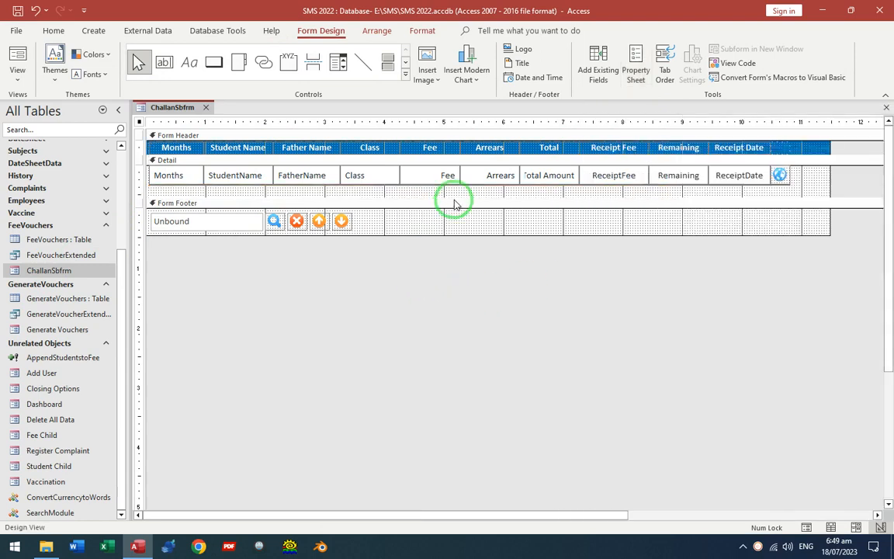
# Shrink the Detail section to its fields, narrow ChallanSbfrm to just past the options icon, and close the form.
pyautogui.moveTo(455, 204); pyautogui.dragTo(462, 192)
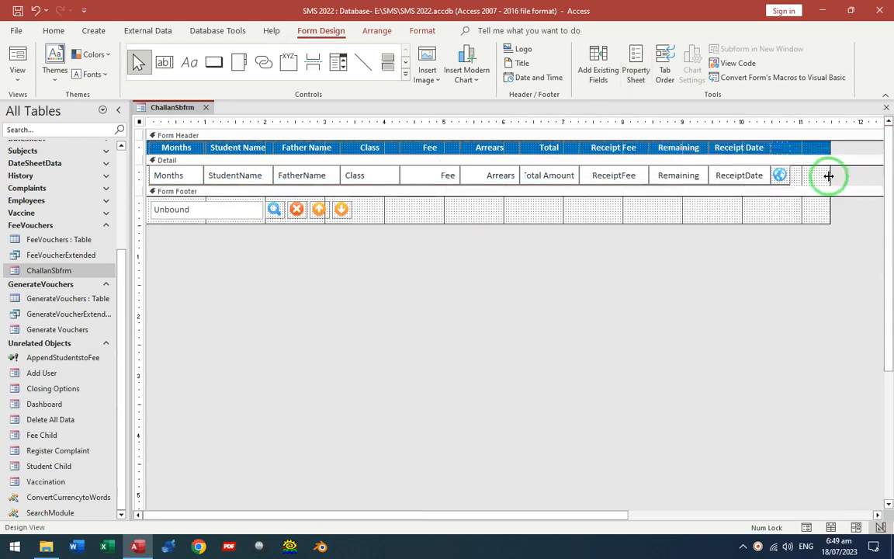
pyautogui.moveTo(829, 176); pyautogui.dragTo(793, 174)
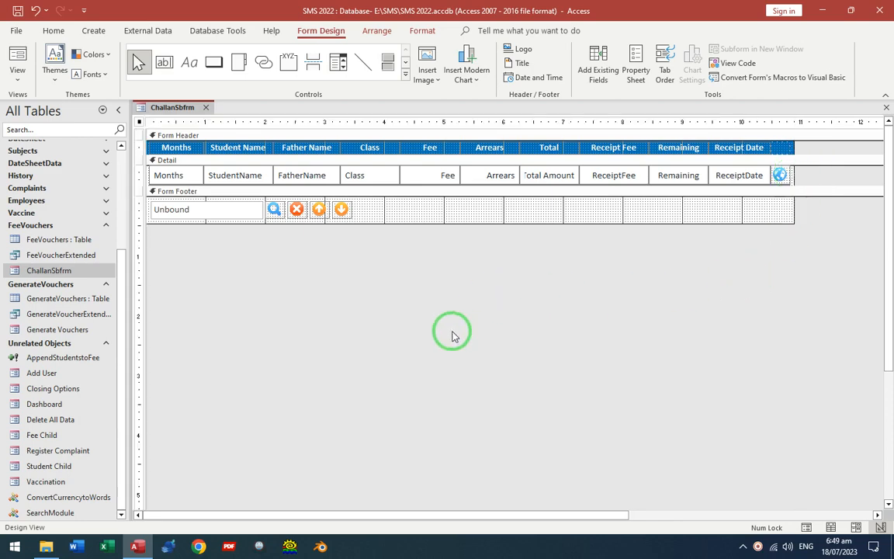
pyautogui.hotkey('ctrl', 'w')
# Open Generate Vouchers and check the column fit, voucher row values and row options list in the subform.
pyautogui.doubleClick(57, 329)
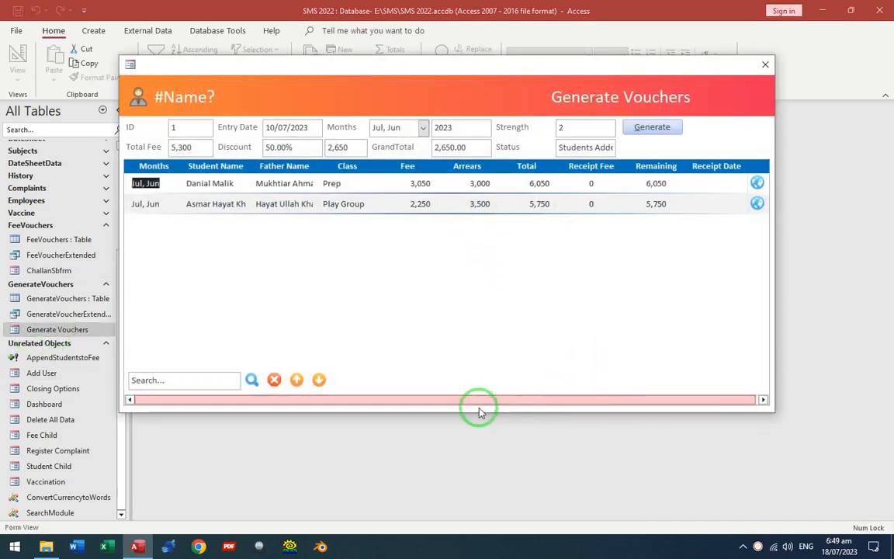
pyautogui.click(345, 186)
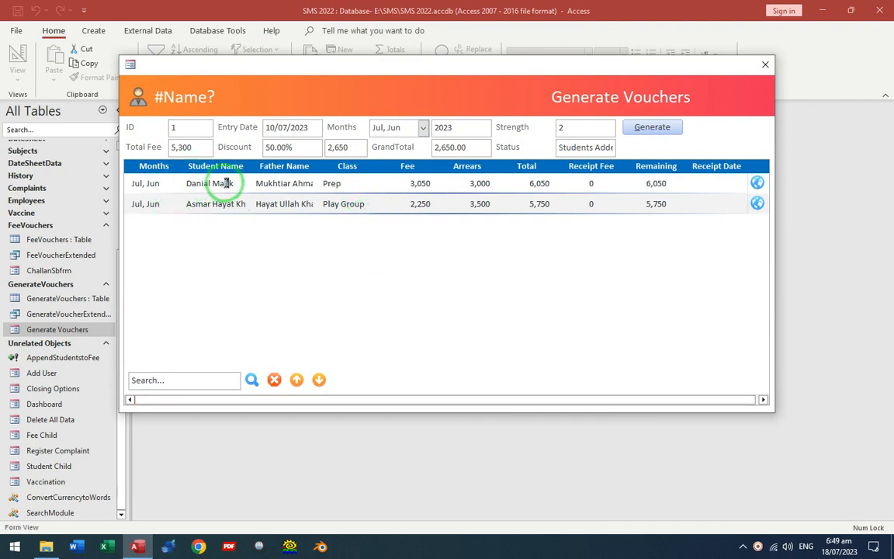
pyautogui.click(426, 203)
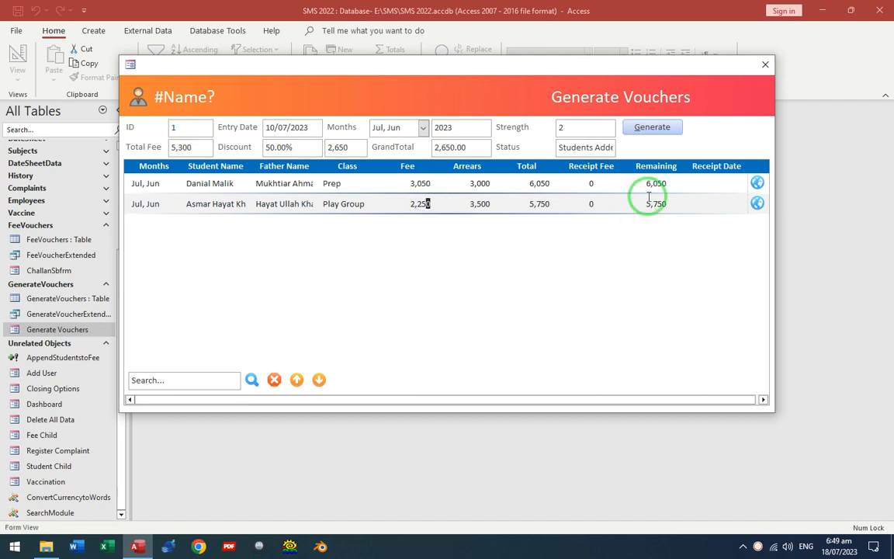
pyautogui.click(728, 189)
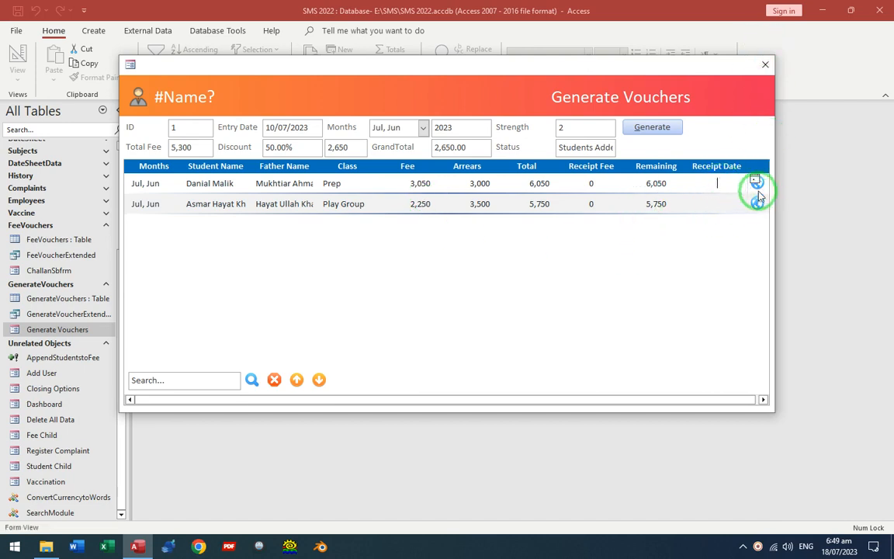
pyautogui.click(758, 193)
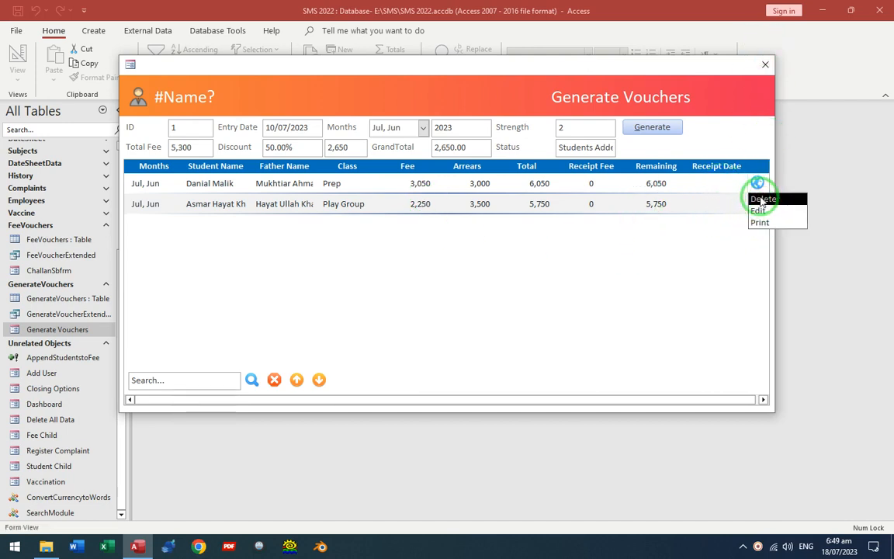
pyautogui.click(759, 222)
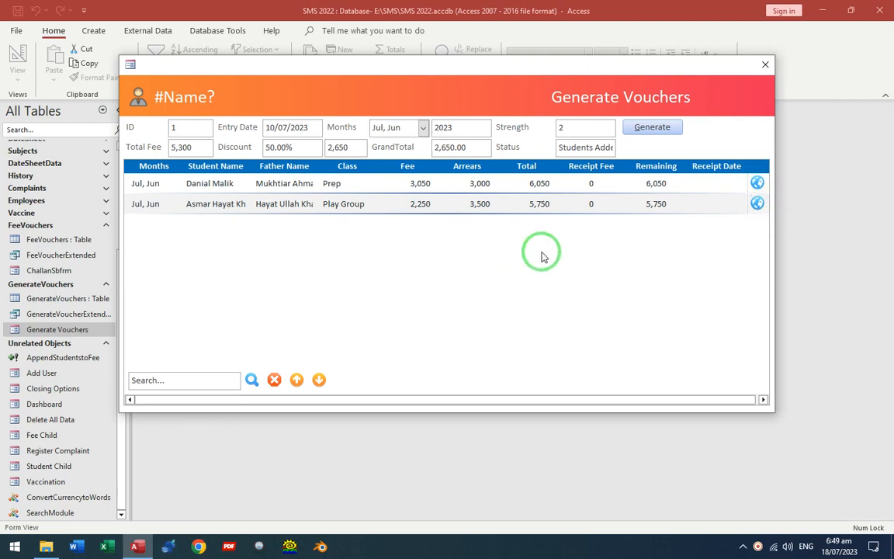
pyautogui.click(765, 66)
# Open ChallanSbfrm in Design View and remove Edit from the cboOptions Row Source, leaving "Delete";"Print".
pyautogui.rightClick(66, 270)
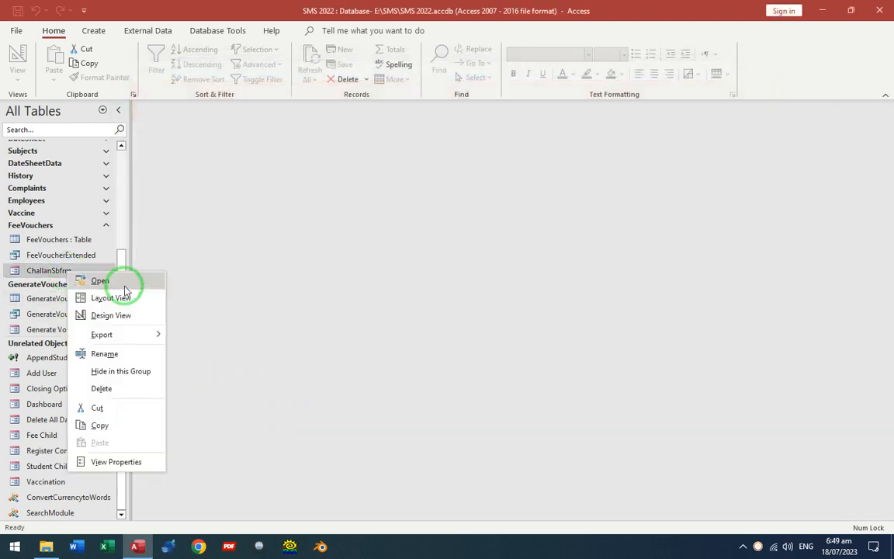
pyautogui.click(128, 314)
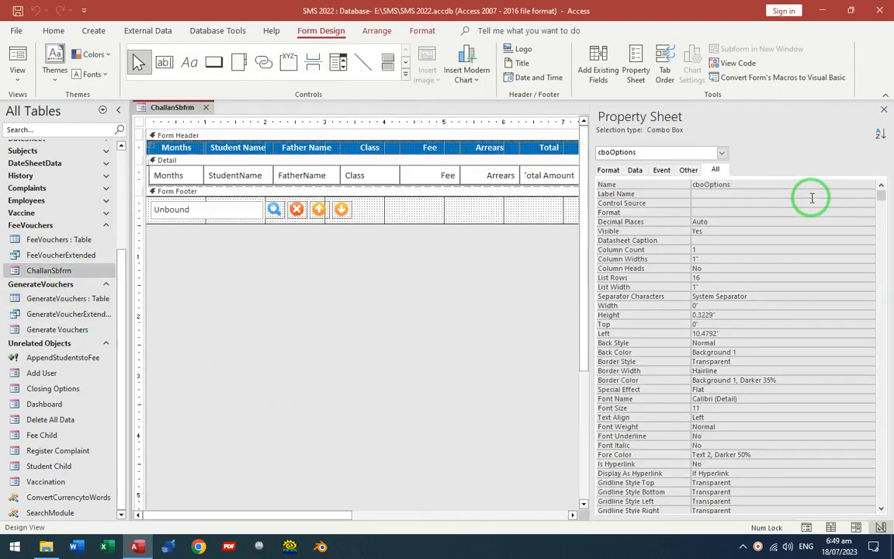
pyautogui.scroll(-10, 758, 318)
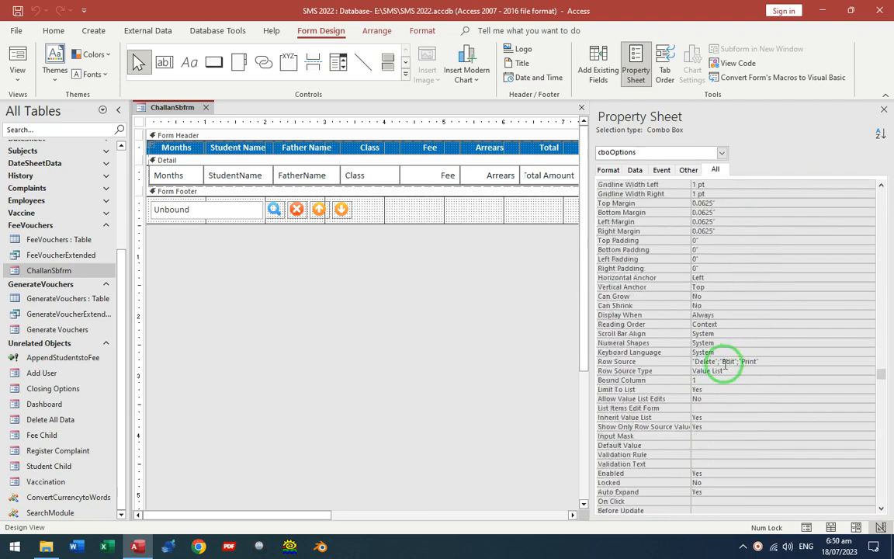
pyautogui.click(721, 362)
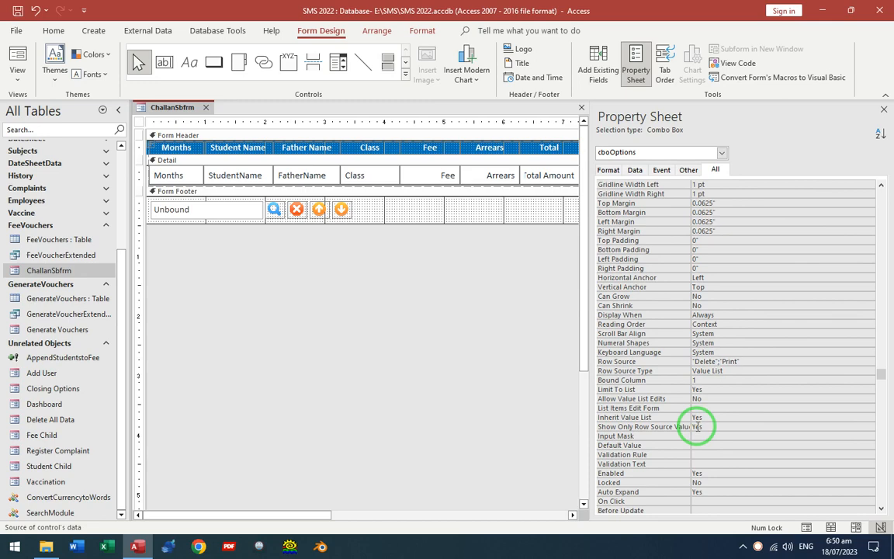
# Check the first row's options list in Form View and cboOptions' column and list width properties in Design View.
pyautogui.press('F4')
pyautogui.press('F5')
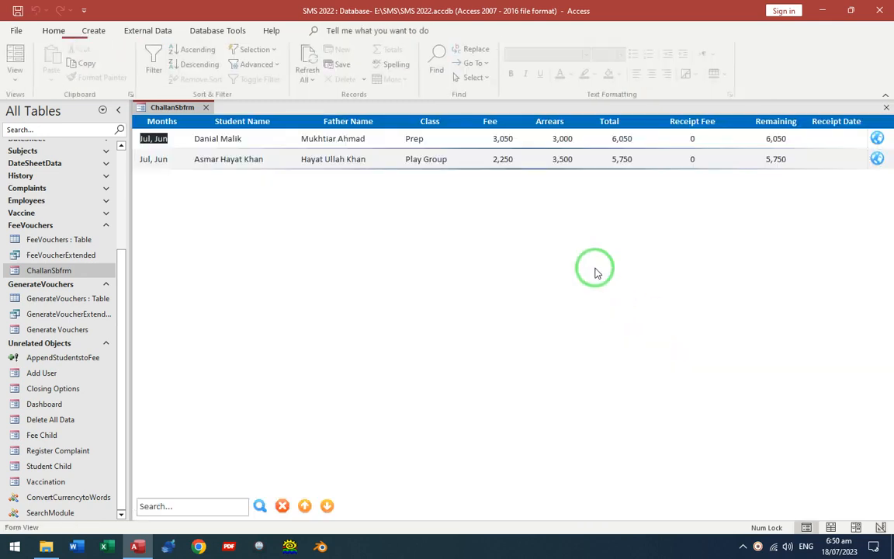
pyautogui.click(878, 139)
pyautogui.rightClick(405, 231)
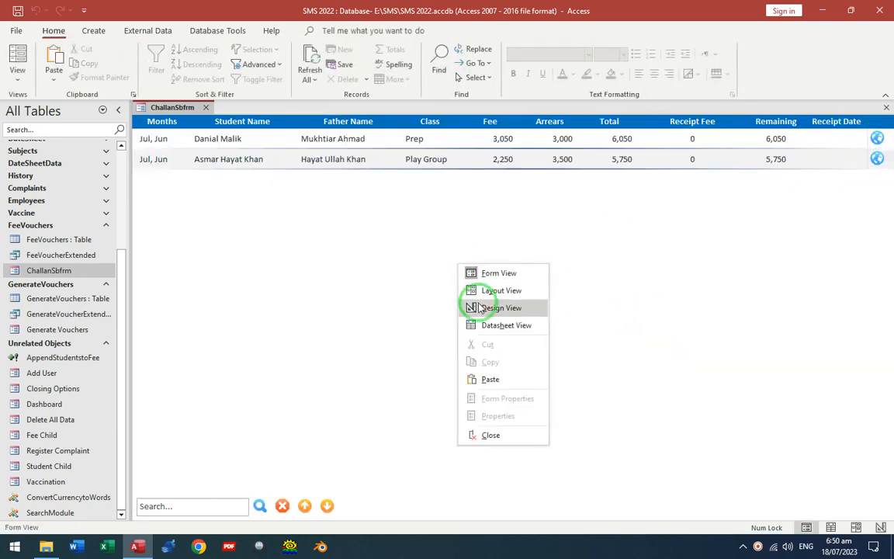
pyautogui.click(429, 273)
pyautogui.click(727, 178)
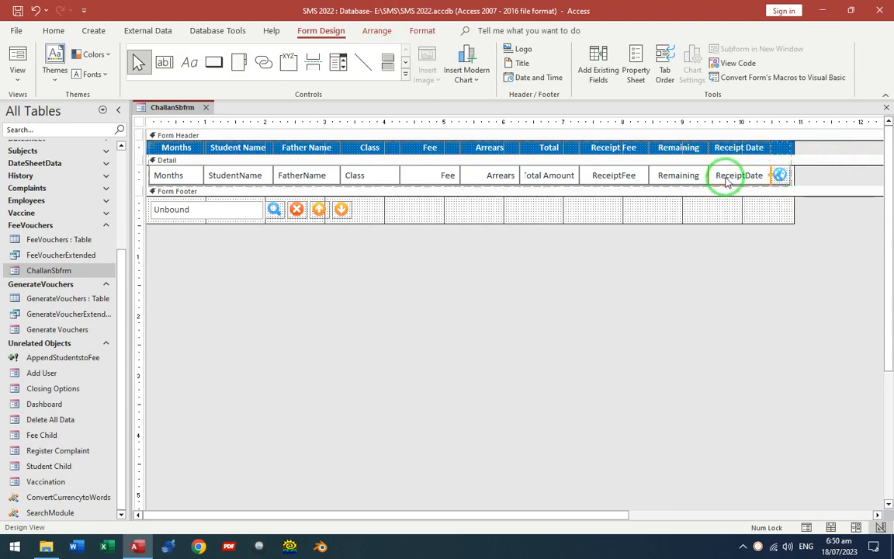
pyautogui.press('F4')
pyautogui.scroll(10, 691, 256)
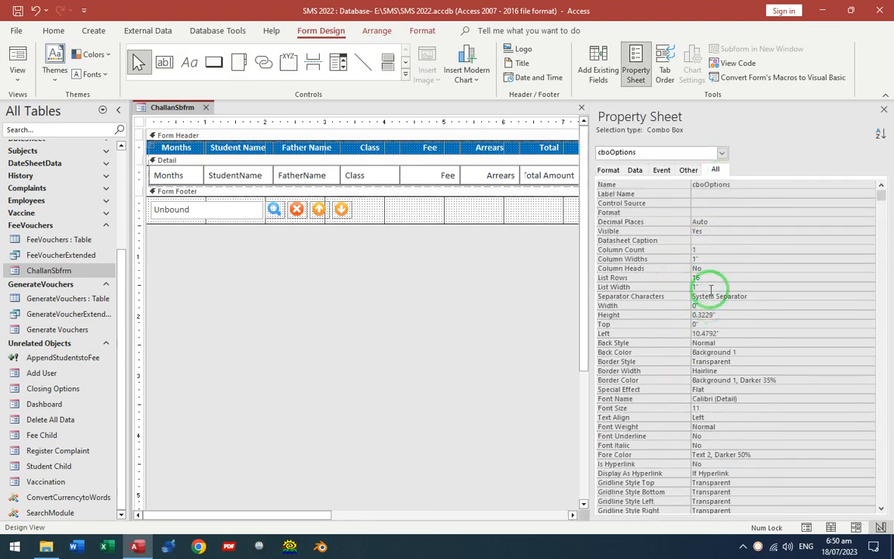
pyautogui.click(701, 258)
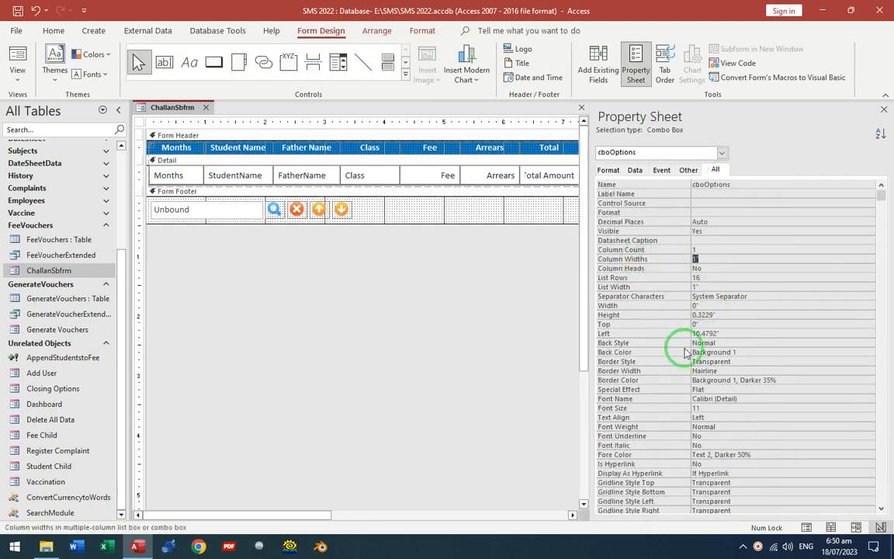
pyautogui.press('F4')
# Slightly narrow the Fee, Arrears, Total Amount, ReceiptFee and Remaining columns of ChallanSbfrm.
pyautogui.click(449, 175)
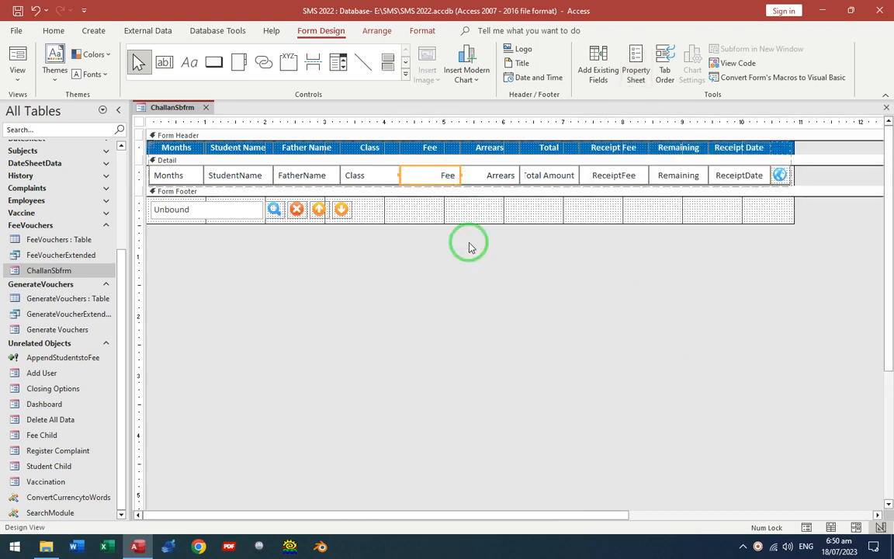
pyautogui.hotkey('shift', 'Left')
pyautogui.hotkey('shift', 'Left')
pyautogui.press('Right')
pyautogui.hotkey('shift', 'Left')
pyautogui.hotkey('shift', 'Left')
pyautogui.press('Right')
pyautogui.hotkey('shift', 'Left')
pyautogui.hotkey('shift', 'Left')
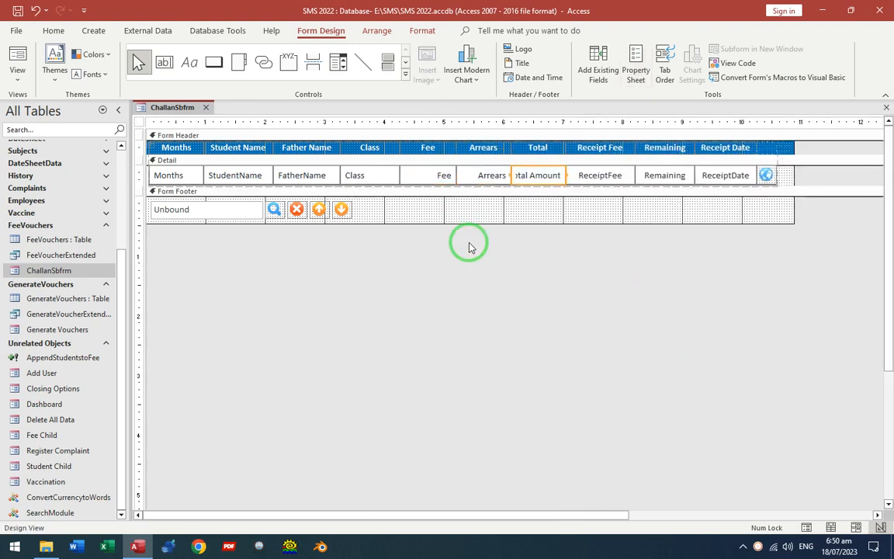
pyautogui.hotkey('shift', 'Left')
pyautogui.hotkey('shift', 'Left')
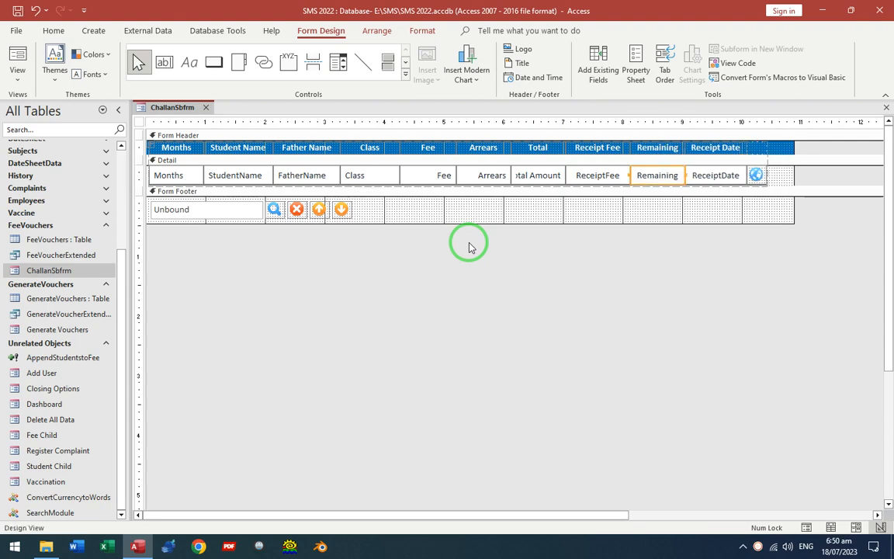
pyautogui.press('Left')
pyautogui.hotkey('shift', 'Left')
pyautogui.hotkey('shift', 'Left')
pyautogui.hotkey('shift', 'Left')
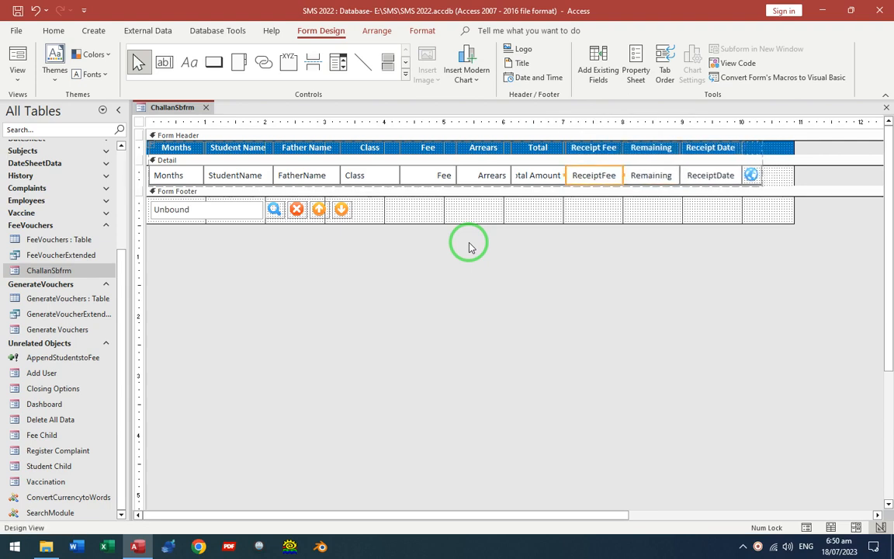
# Narrow the form to just past the options icon and check the columns in Form View.
pyautogui.click(799, 198)
pyautogui.moveTo(795, 212); pyautogui.dragTo(766, 210)
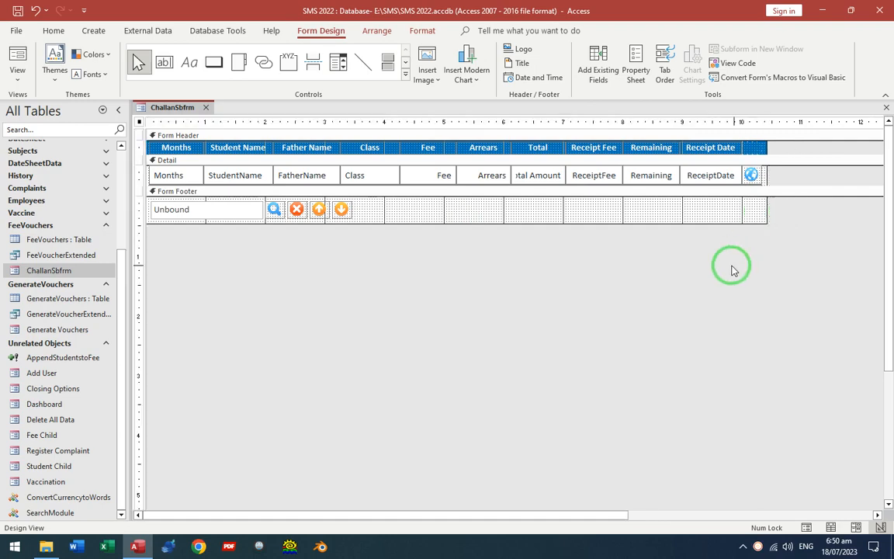
pyautogui.press('F5')
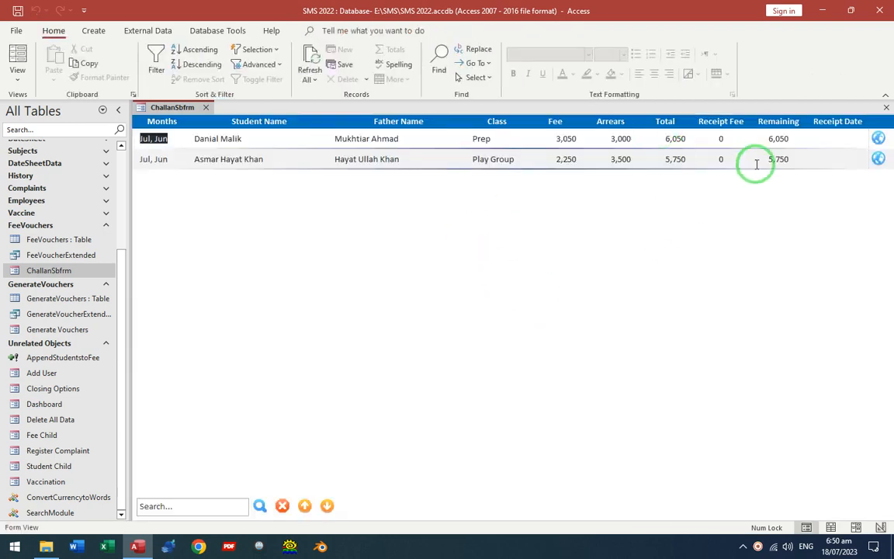
# Copy the Fee through ReceiptDate fields from the Detail section into the Form Footer, aligned beneath their columns in Design View.
pyautogui.rightClick(487, 197)
pyautogui.click(512, 232)
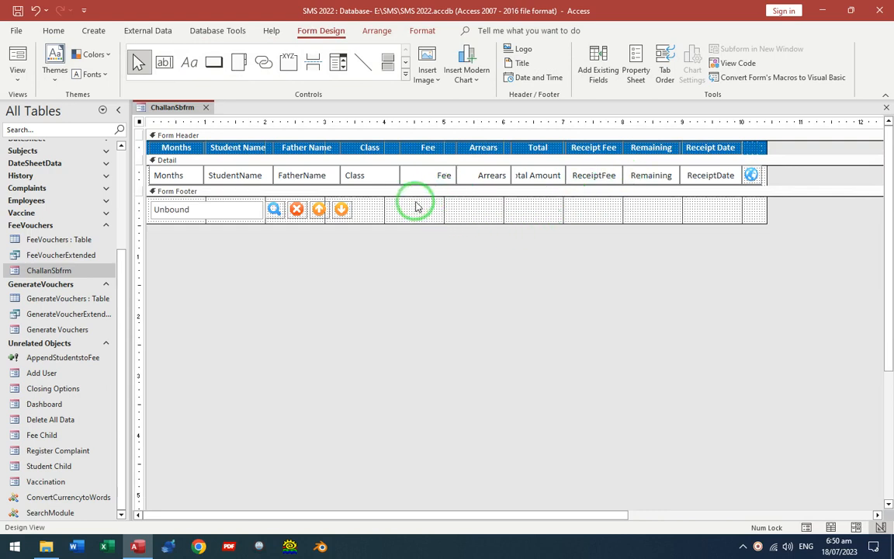
pyautogui.moveTo(401, 206); pyautogui.dragTo(745, 219)
pyautogui.moveTo(713, 176); pyautogui.dragTo(448, 221)
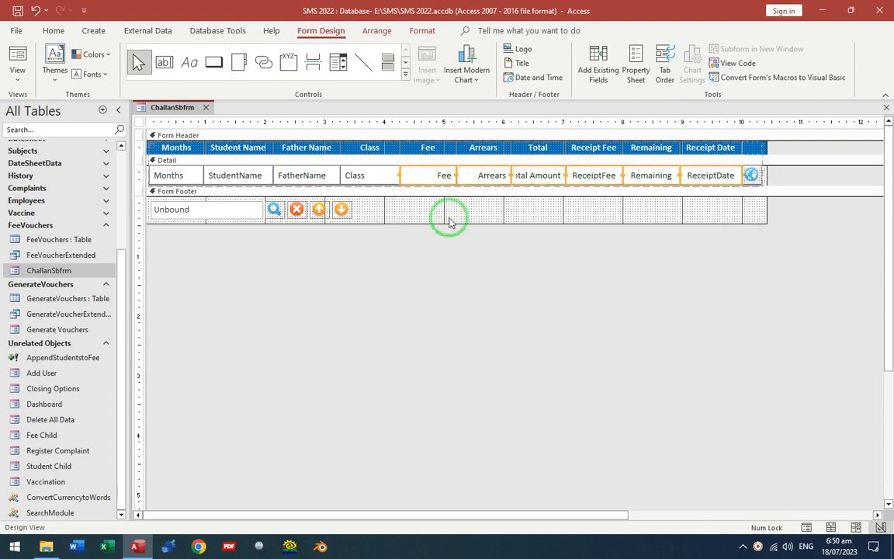
pyautogui.hotkey('ctrl', 'a')
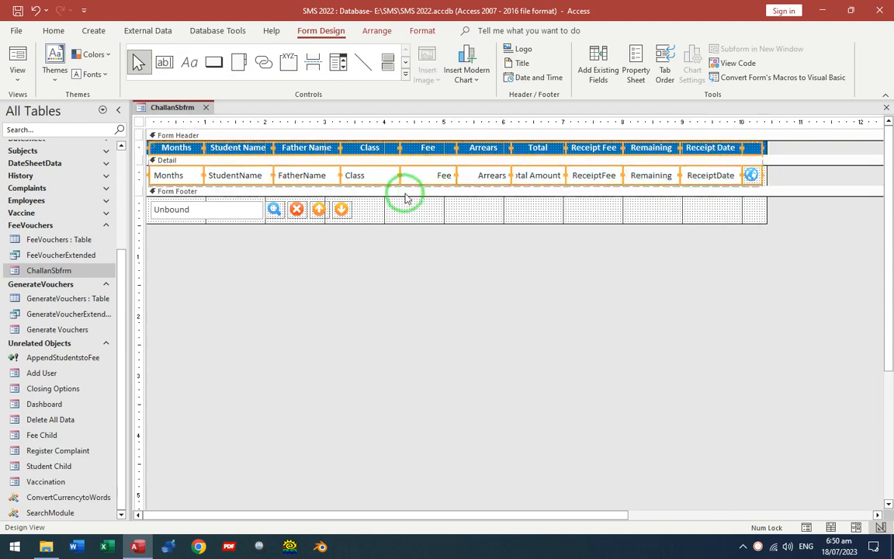
pyautogui.click(405, 200)
pyautogui.hotkey('ctrl', 'v')
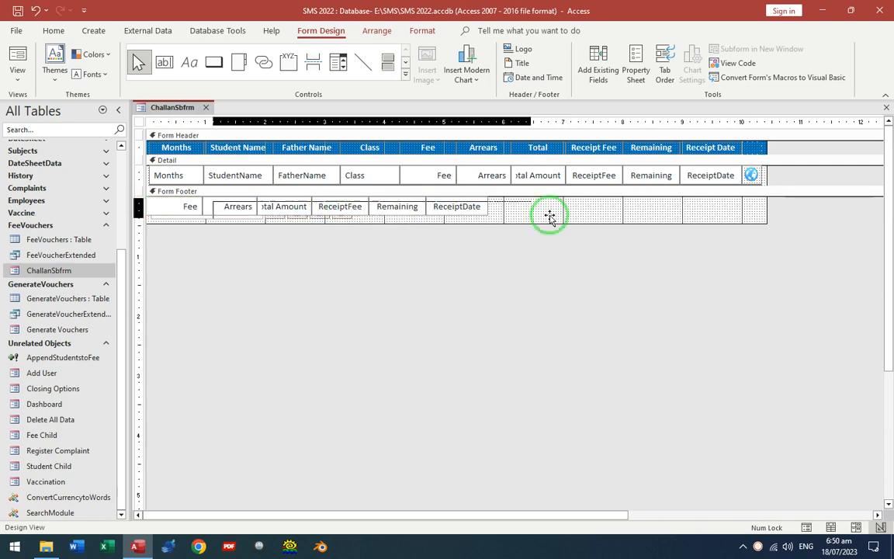
pyautogui.moveTo(549, 216); pyautogui.dragTo(725, 215)
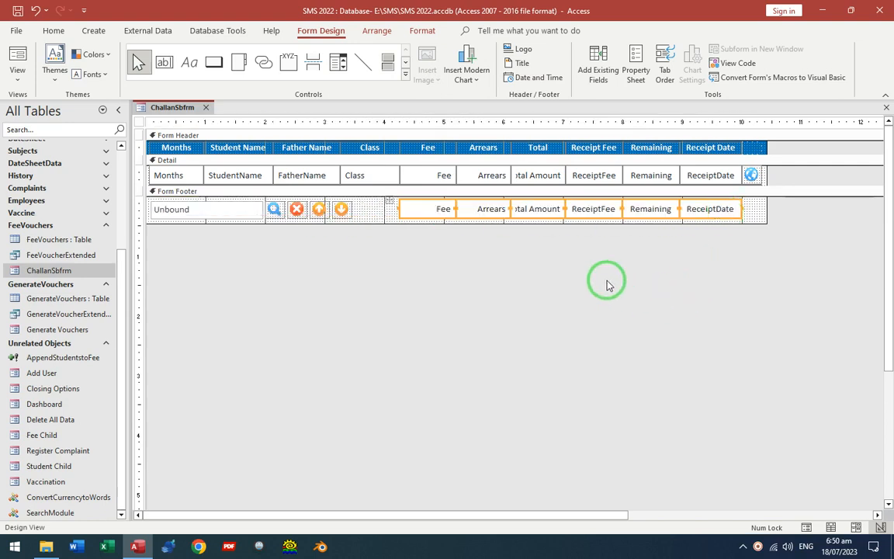
# Make the copied Fee through ReceiptDate fields in the Form Footer bold.
pyautogui.moveTo(763, 252); pyautogui.dragTo(415, 213)
pyautogui.hotkey('ctrl', 'b')
pyautogui.click(545, 258)
# Change the footer Fee field to =Nz(Sum([Fee]),0) and compare its total with the row fees in Form View.
pyautogui.click(440, 208)
pyautogui.click(415, 209)
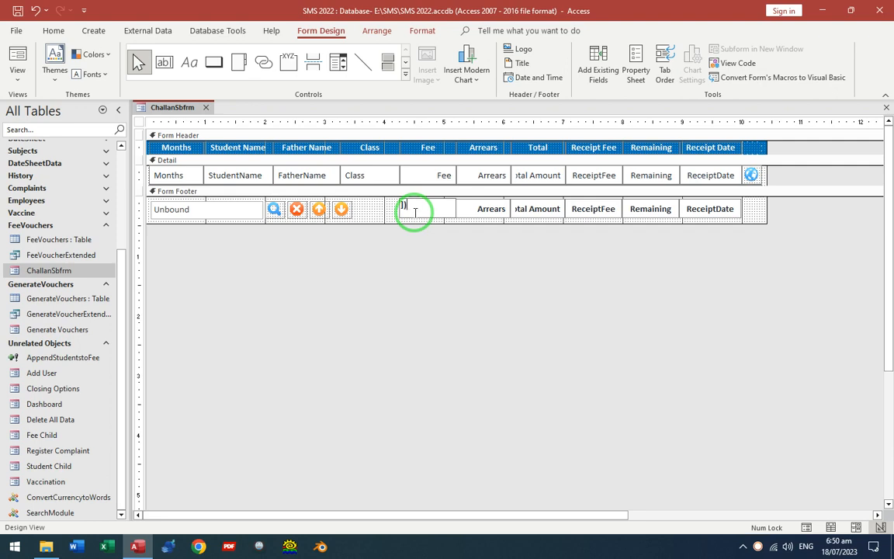
pyautogui.press('Return')
pyautogui.click(438, 277)
pyautogui.press('F5')
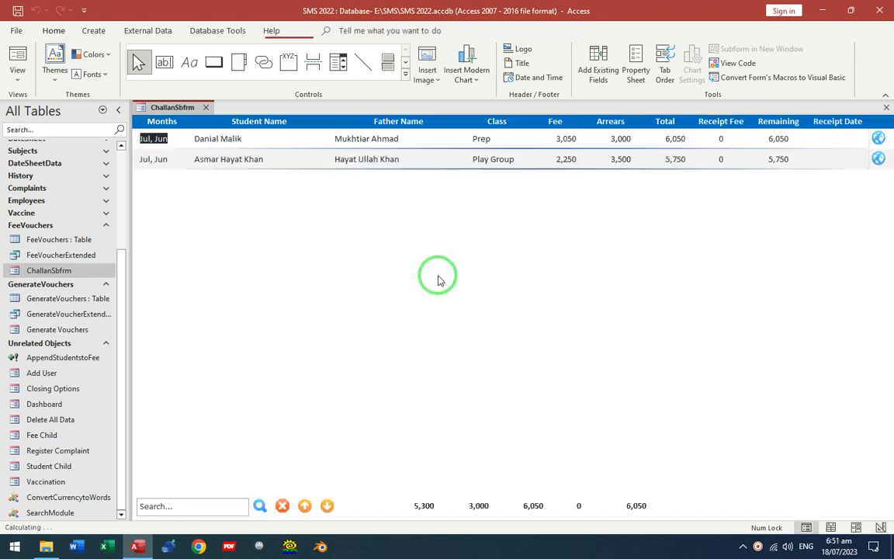
pyautogui.click(554, 142)
pyautogui.click(435, 505)
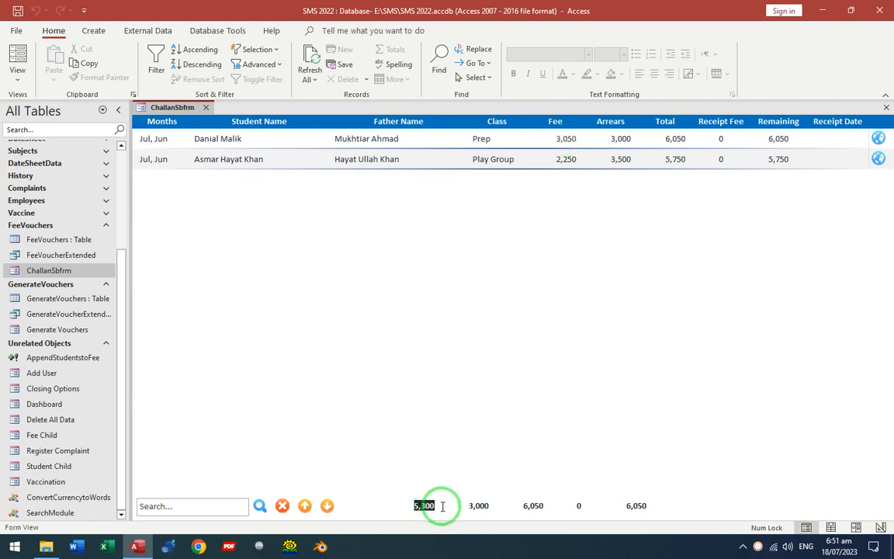
pyautogui.doubleClick(566, 159)
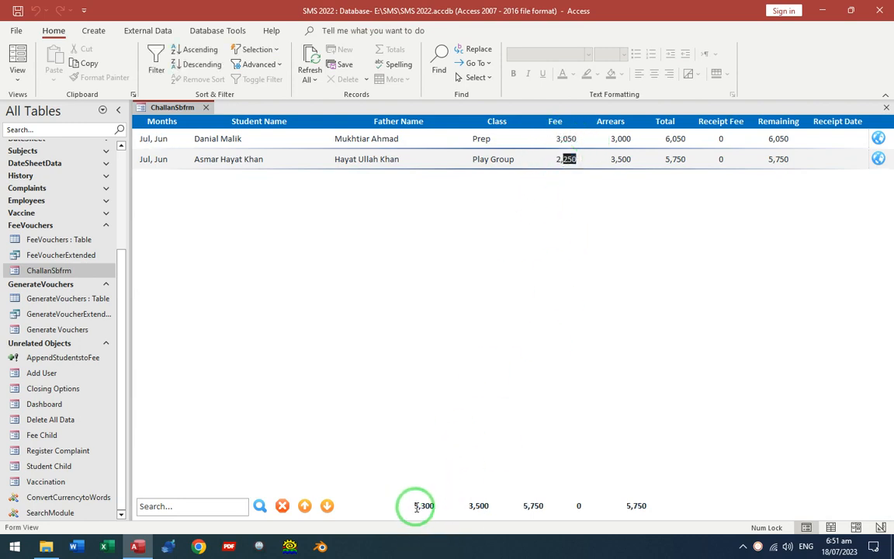
# Set the anchoring of the footer fields to Top Right and check their alignment beneath the columns in Form View.
pyautogui.rightClick(383, 262)
pyautogui.click(408, 306)
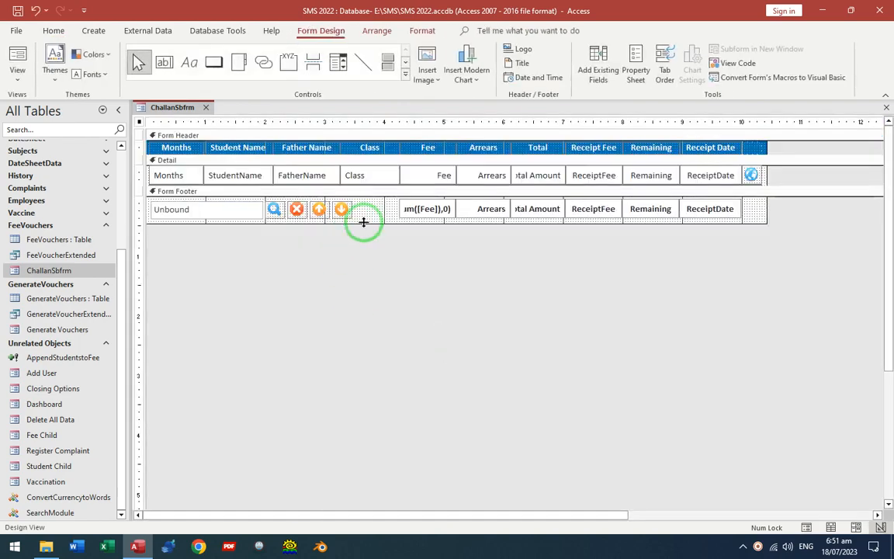
pyautogui.moveTo(691, 233); pyautogui.dragTo(379, 176)
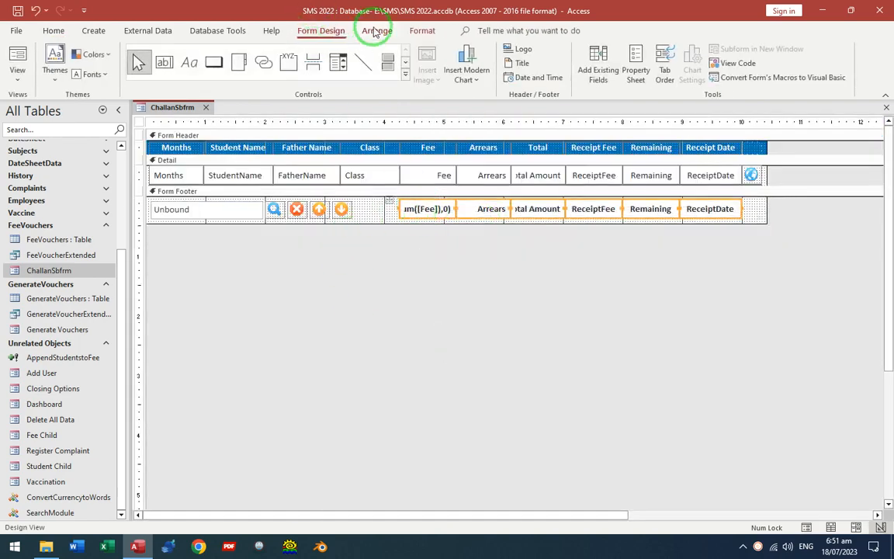
pyautogui.click(375, 31)
pyautogui.click(577, 74)
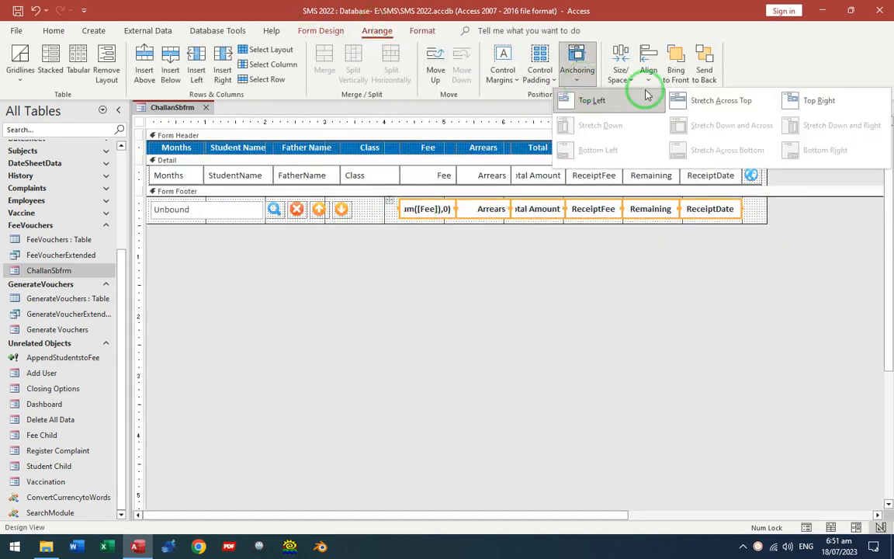
pyautogui.click(821, 111)
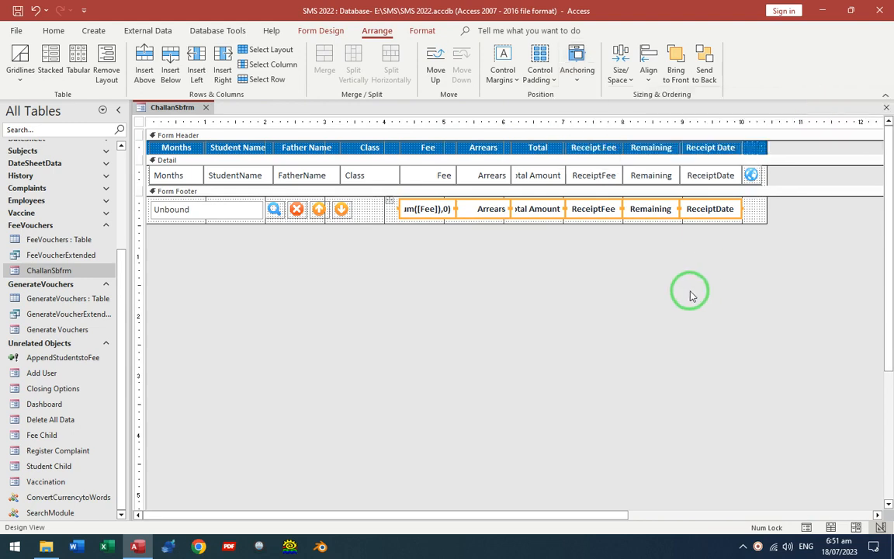
pyautogui.press('F5')
pyautogui.doubleClick(565, 144)
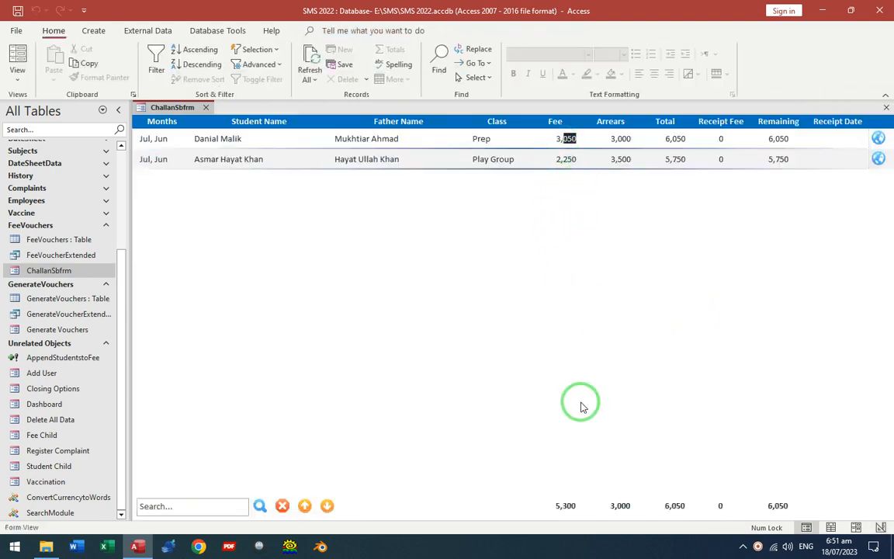
pyautogui.click(575, 506)
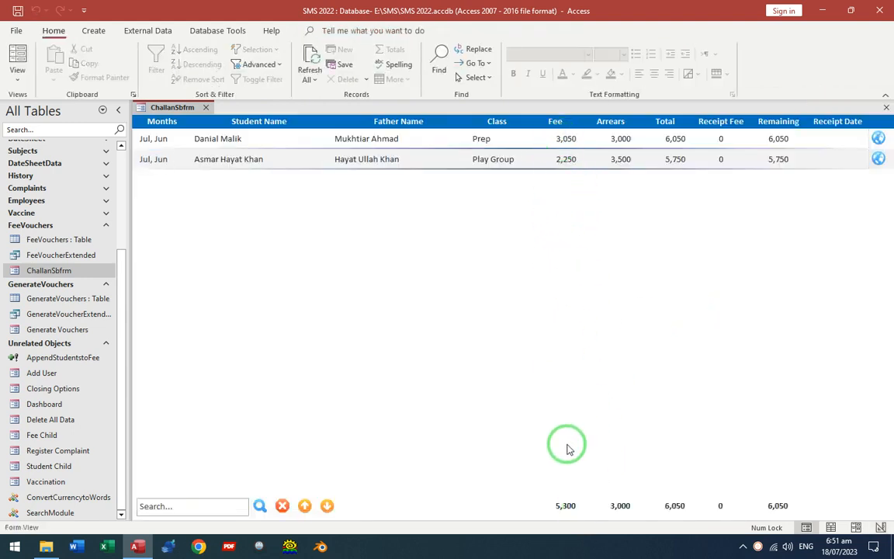
# Change the footer Arrears field to =Nz(Sum([Arrears]),0) in Design View.
pyautogui.rightClick(518, 325)
pyautogui.click(551, 365)
pyautogui.click(479, 211)
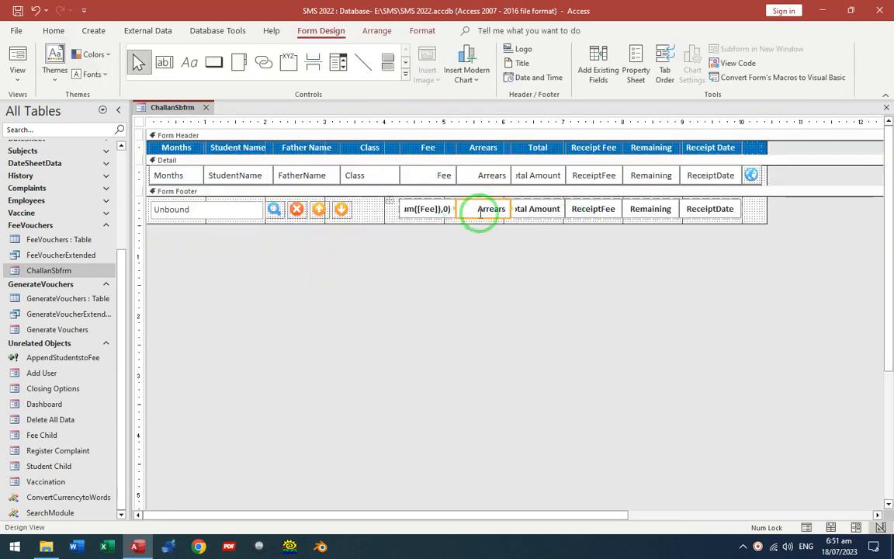
pyautogui.click(480, 211)
pyautogui.press('Home')
pyautogui.write('=Nz')
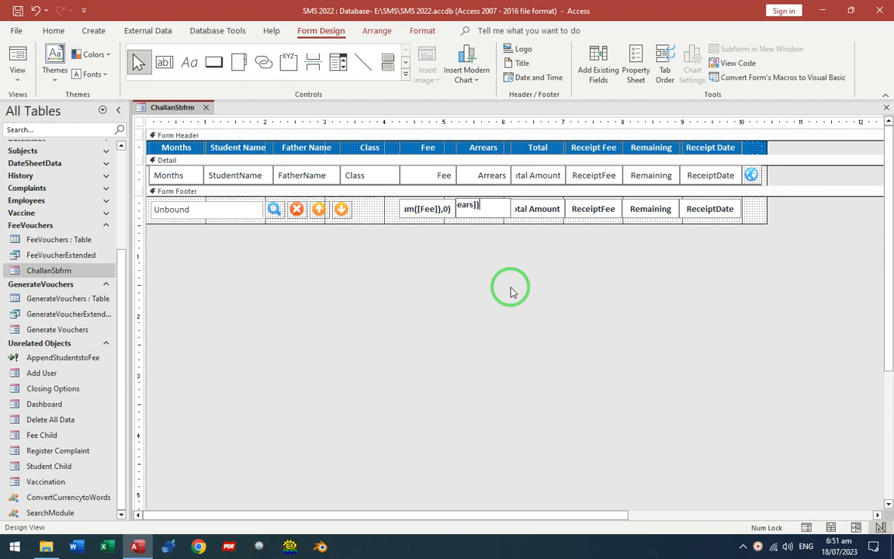
# Change the footer Total Amount and ReceiptFee fields to =Nz(Sum([Total Amount]),0) and =Nz(Sum([ReceiptFee]),0).
pyautogui.press('Tab')
pyautogui.press('F2')
pyautogui.press('Home')
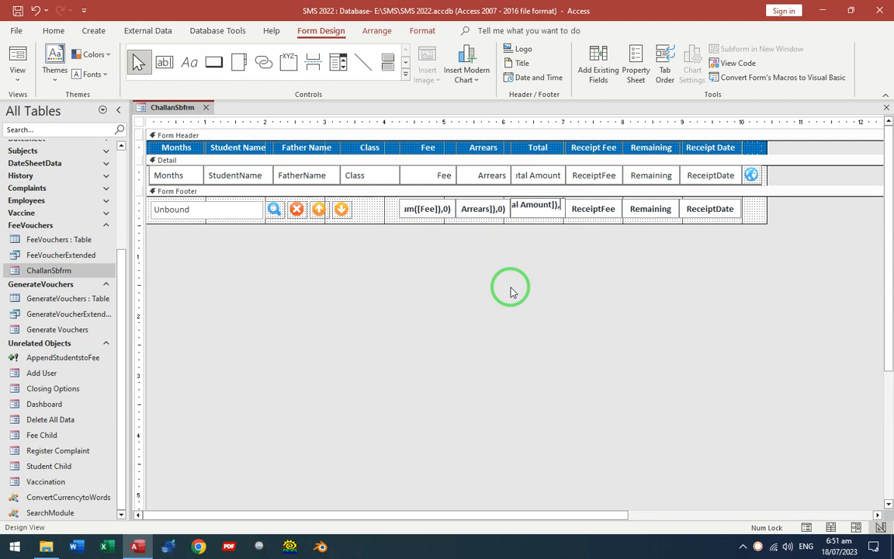
pyautogui.press('Tab')
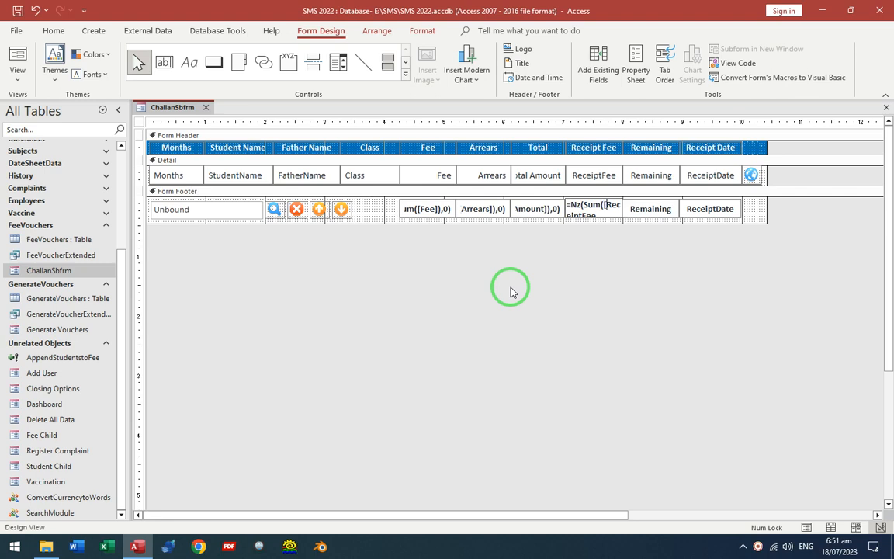
pyautogui.press('End')
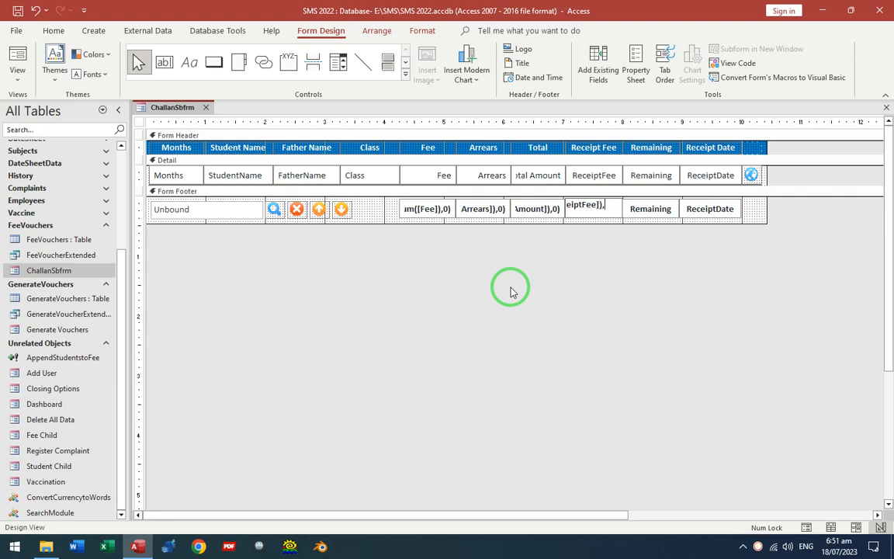
# Change the footer Remaining field to =Nz(Sum([Remaining]),0) and delete the footer ReceiptDate field.
pyautogui.press('Tab')
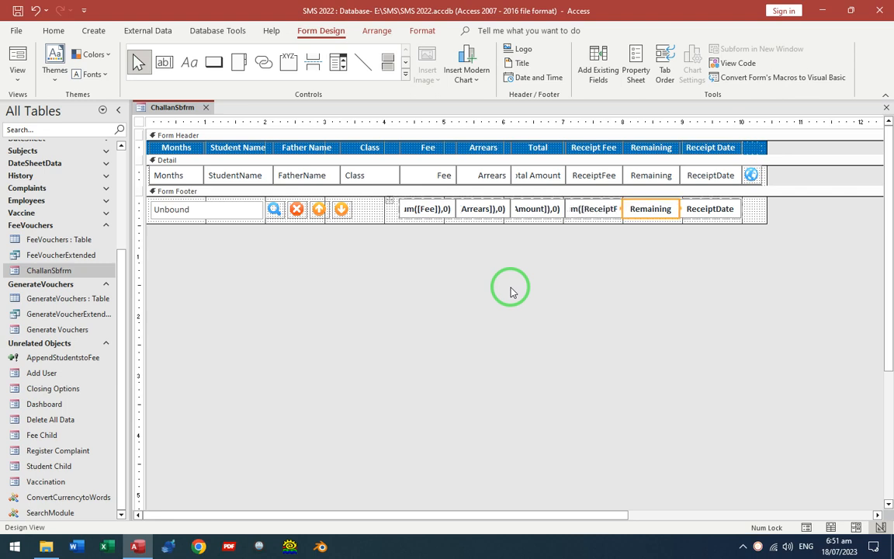
pyautogui.press('F2')
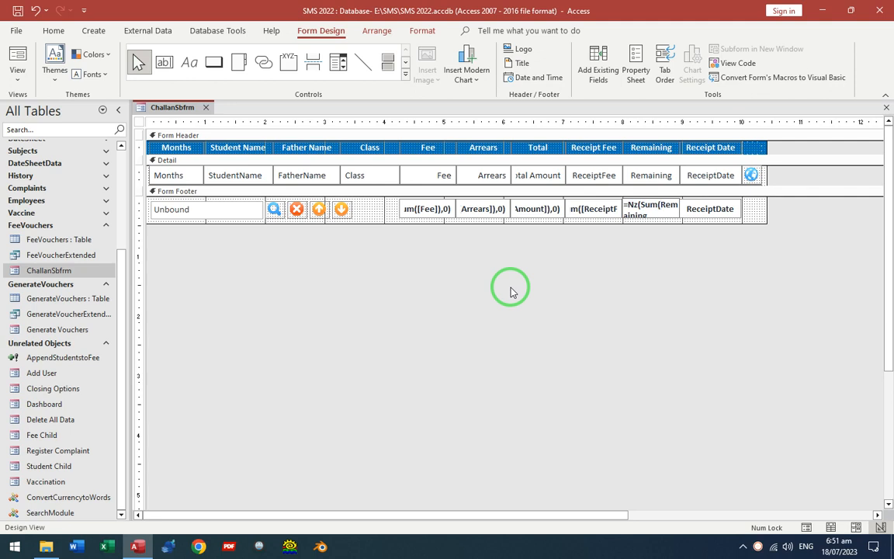
pyautogui.press('End')
pyautogui.press('Tab')
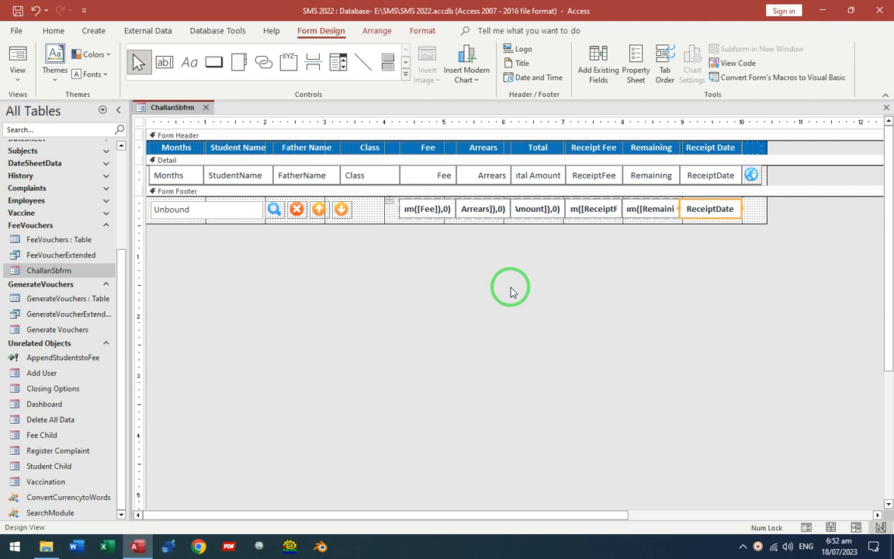
pyautogui.press('Delete')
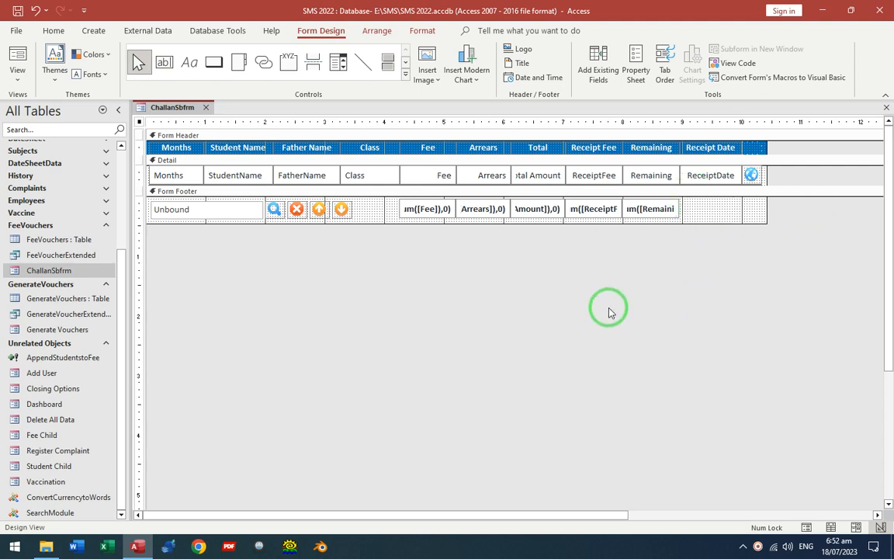
# Compare the footer totals with the Fee, Arrears, Total, Receipt Fee and Remaining columns in Form View.
pyautogui.press('F5')
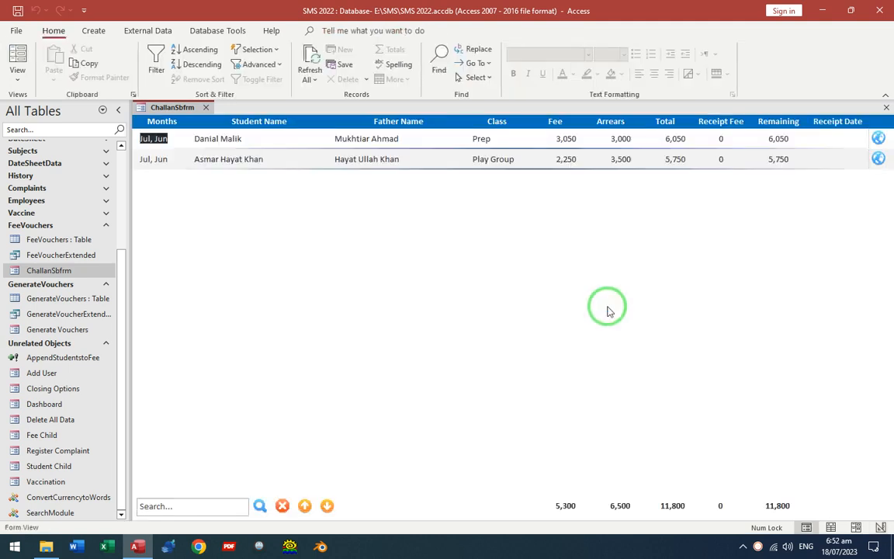
pyautogui.doubleClick(566, 505)
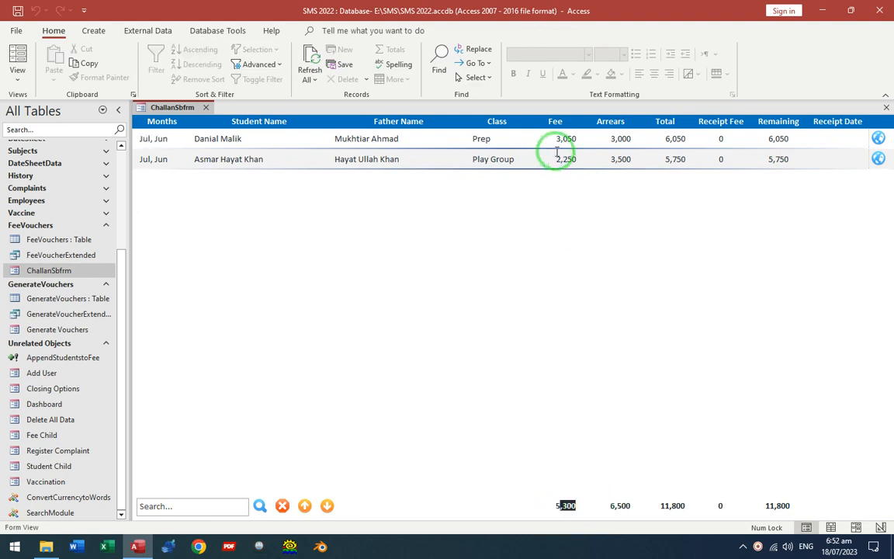
pyautogui.doubleClick(621, 159)
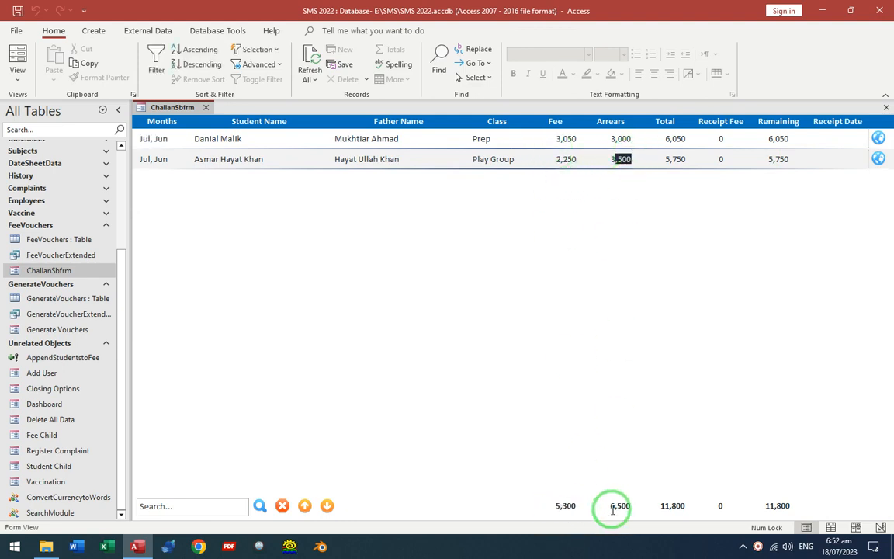
pyautogui.moveTo(609, 505); pyautogui.dragTo(631, 505)
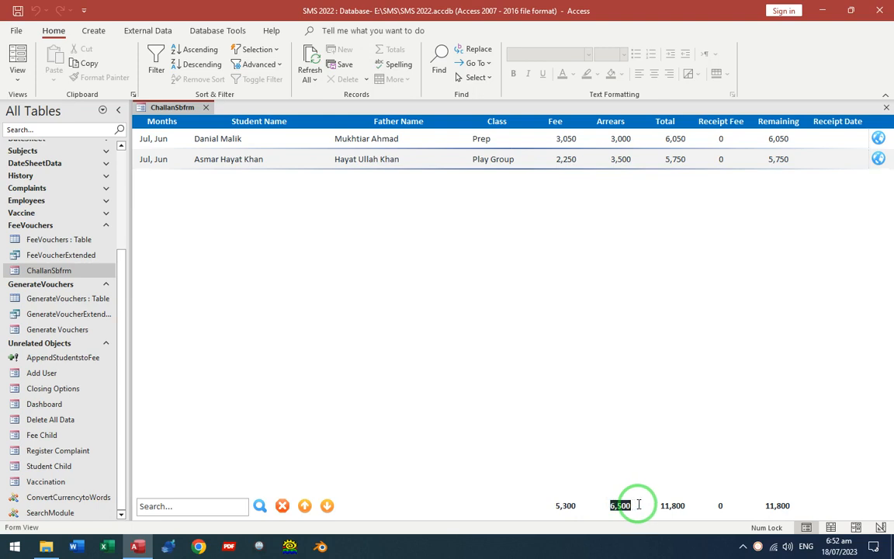
pyautogui.moveTo(658, 162); pyautogui.dragTo(683, 159)
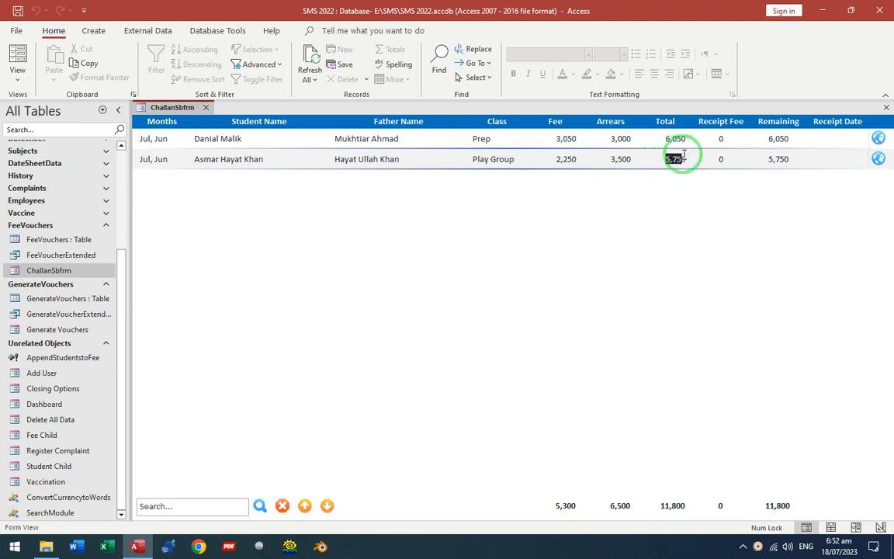
pyautogui.moveTo(662, 505); pyautogui.dragTo(701, 505)
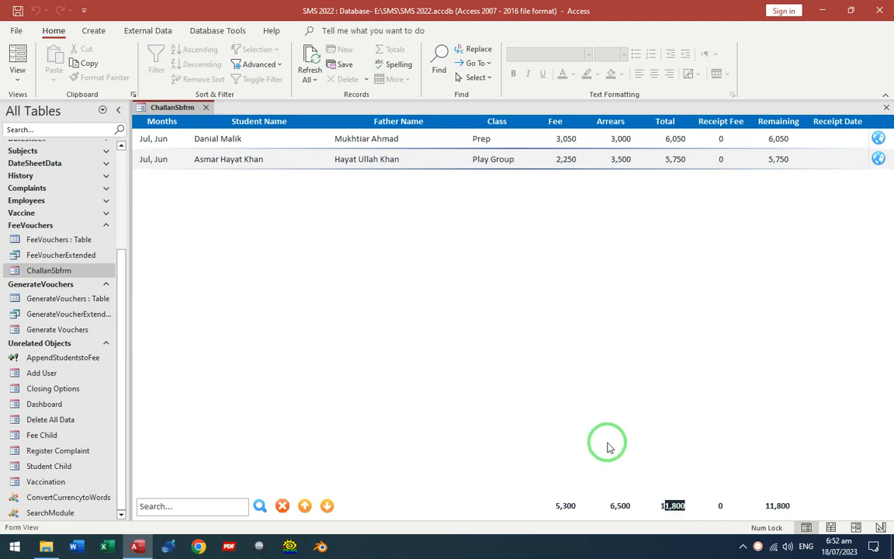
pyautogui.moveTo(769, 506); pyautogui.dragTo(809, 510)
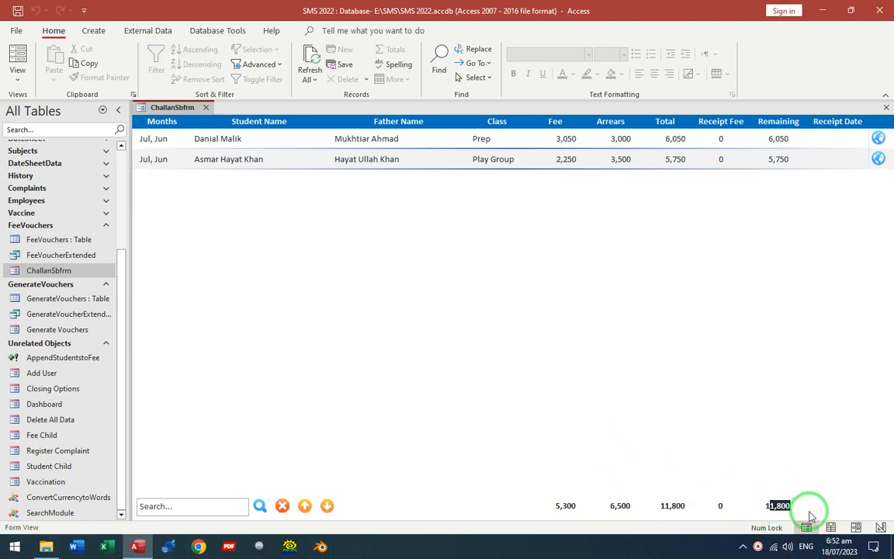
pyautogui.doubleClick(720, 138)
# Create an On Click event procedure in the Code Builder for the Detail section's ReceiptFee field.
pyautogui.rightClick(509, 195)
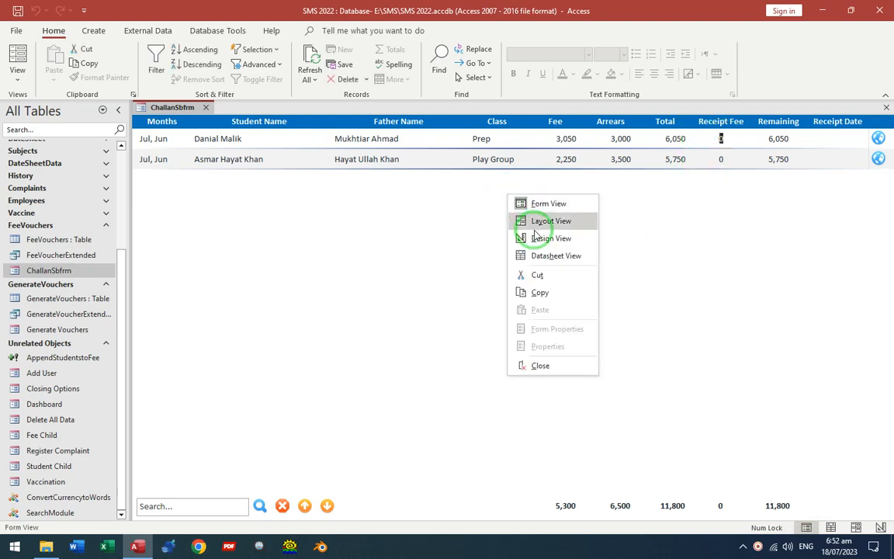
pyautogui.click(536, 238)
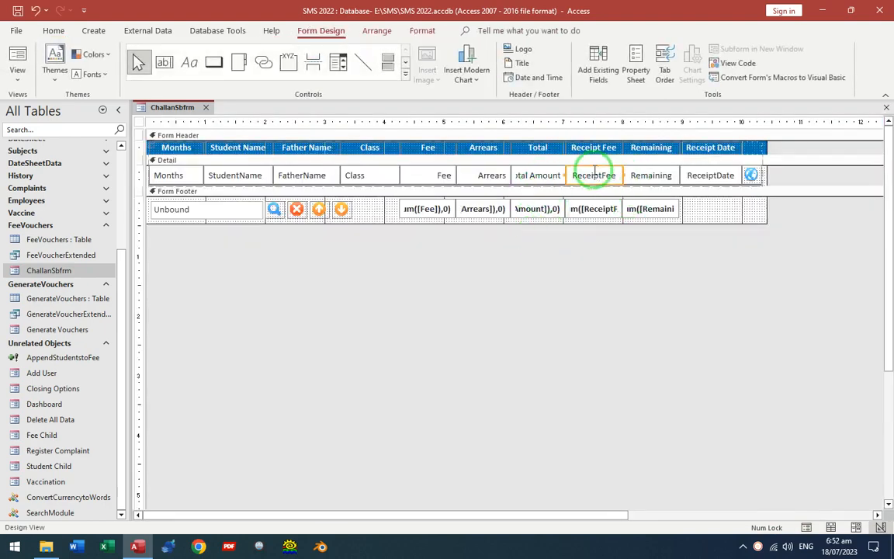
pyautogui.press('F4')
pyautogui.press('F4')
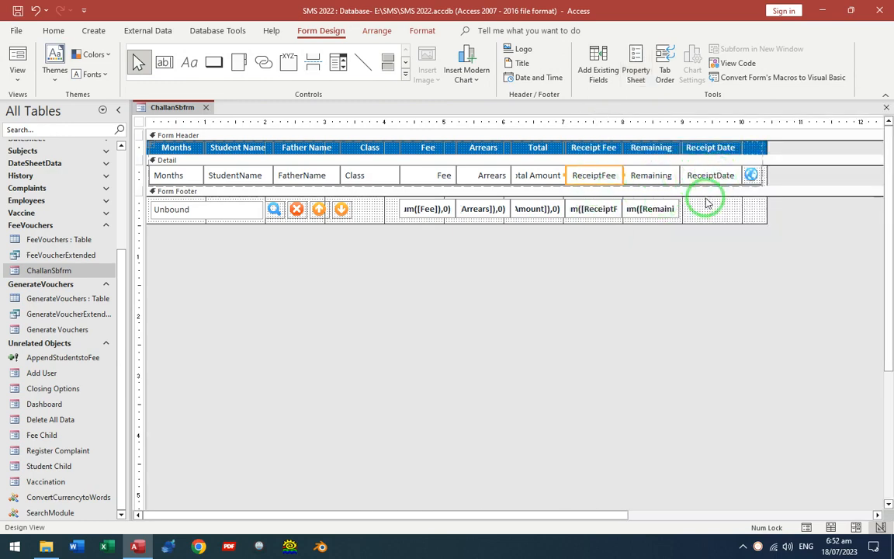
pyautogui.press('F4')
pyautogui.click(661, 170)
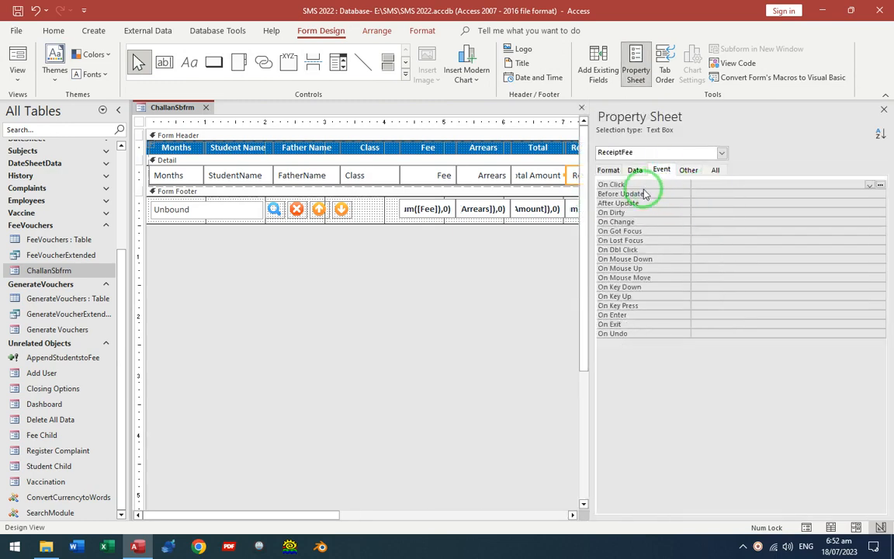
pyautogui.click(879, 184)
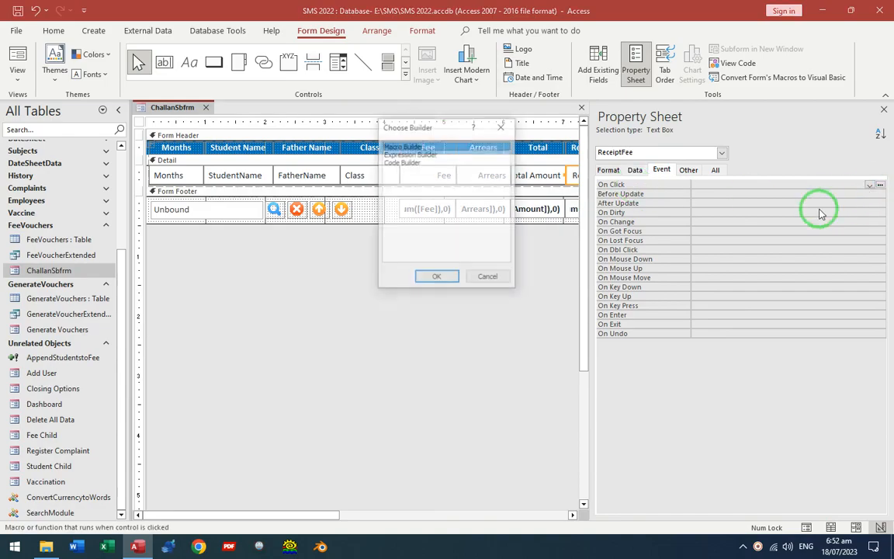
pyautogui.click(407, 163)
pyautogui.click(436, 277)
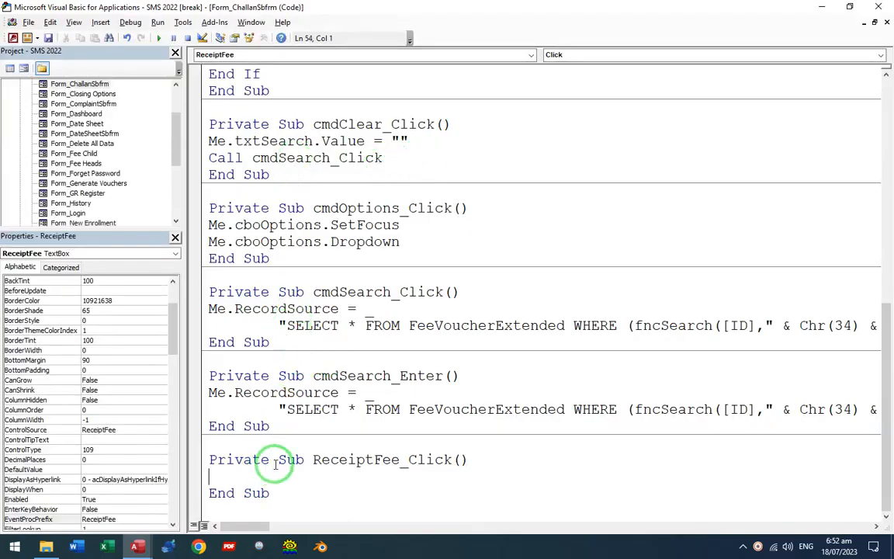
# Start the ReceiptFee procedure with the condition If Me.ReceiptFee.Value >= 1 Then.
pyautogui.write('If Me.receiptF.val ')
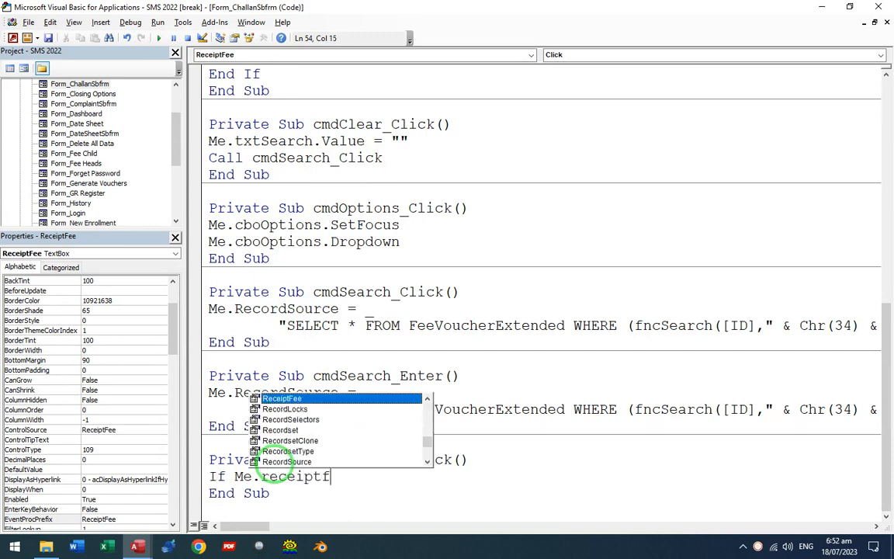
pyautogui.write('>1')
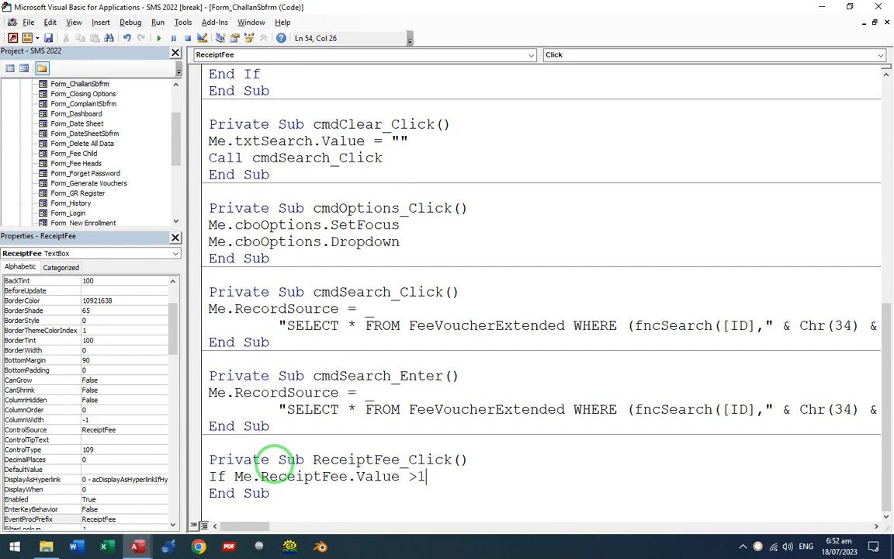
pyautogui.press('BackSpace')
pyautogui.press('BackSpace')
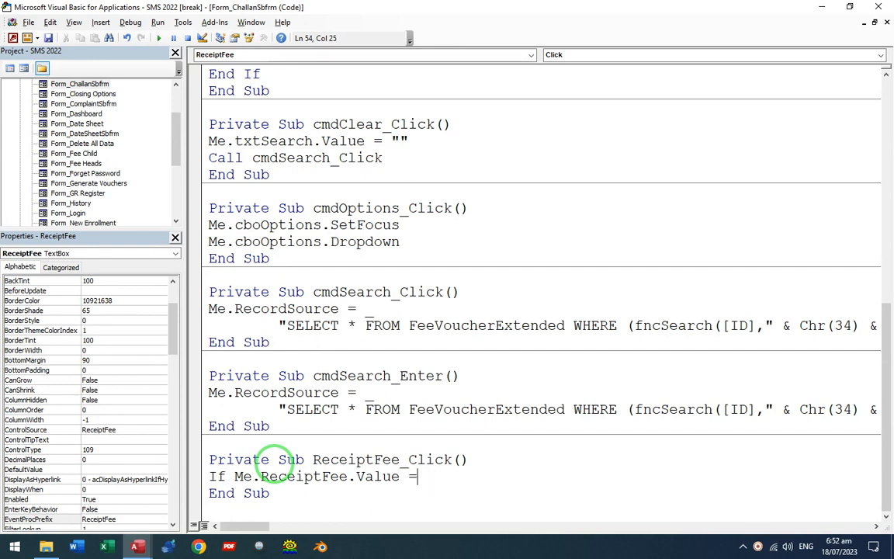
pyautogui.press('BackSpace')
pyautogui.write('>')
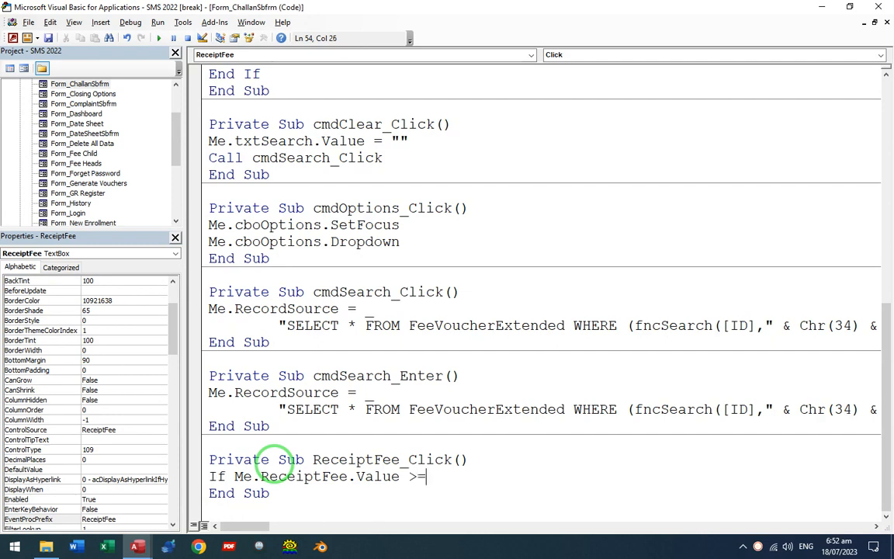
pyautogui.press('Return')
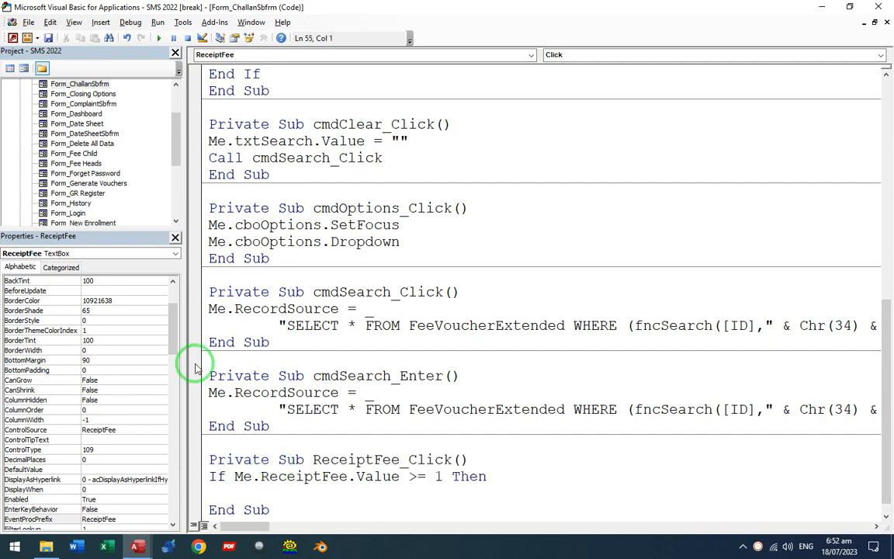
# Add Me.ReceiptDate.Value = Date inside the condition and close it with End If.
pyautogui.scroll(-1, 449, 245)
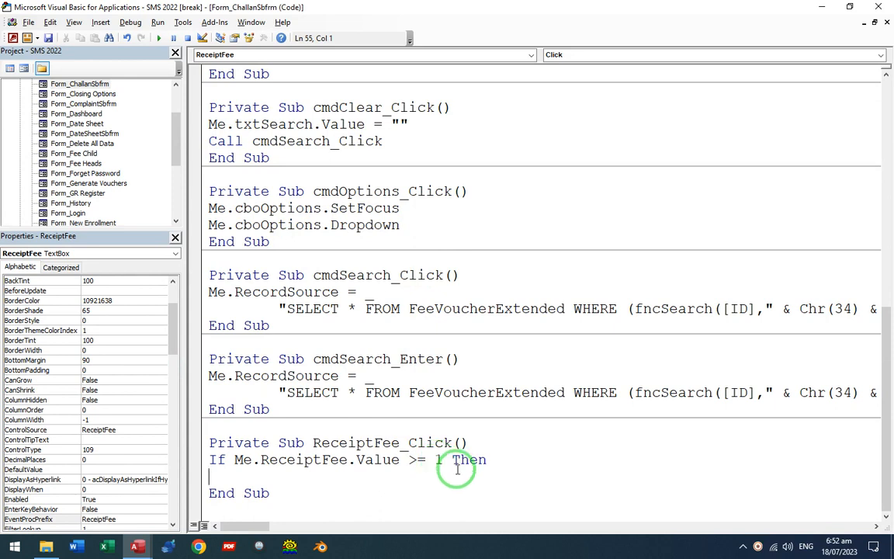
pyautogui.write('Me.recept')
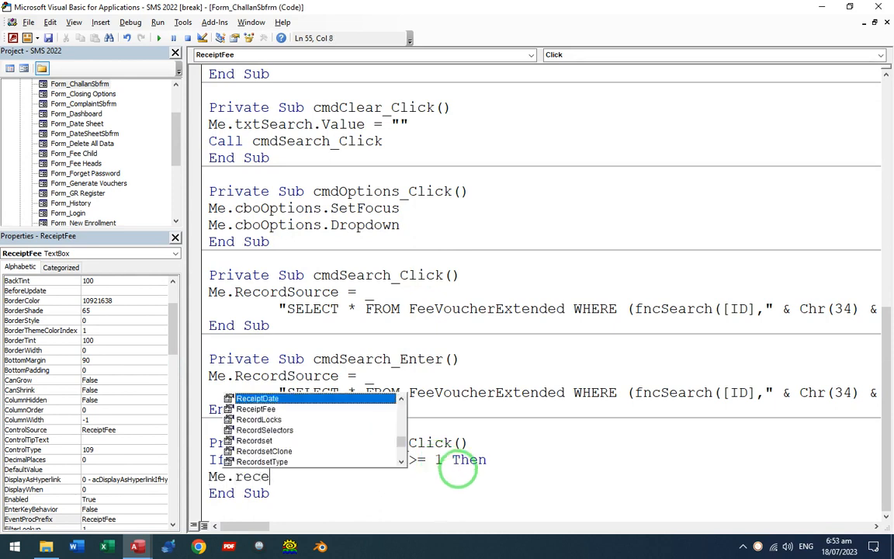
pyautogui.press('BackSpace')
pyautogui.press('BackSpace')
pyautogui.write('iptDate.Value =date')
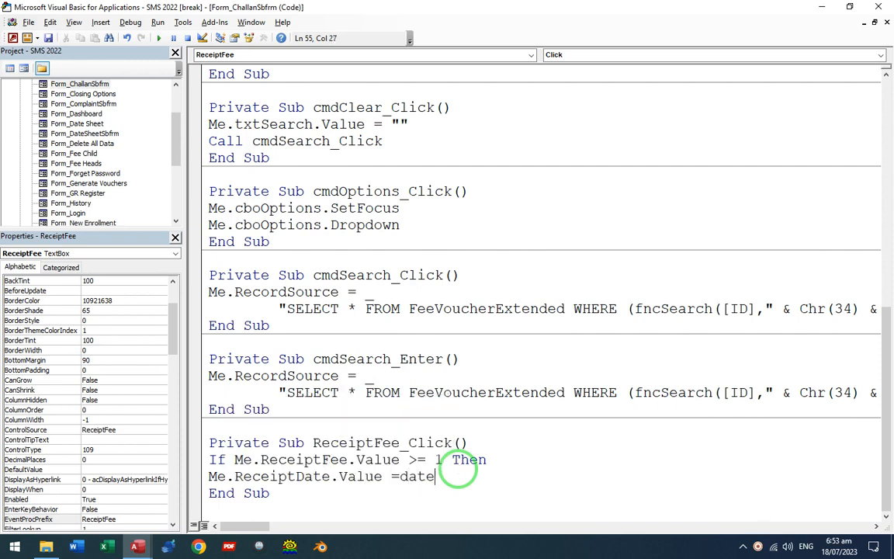
pyautogui.press('Down')
pyautogui.press('Return')
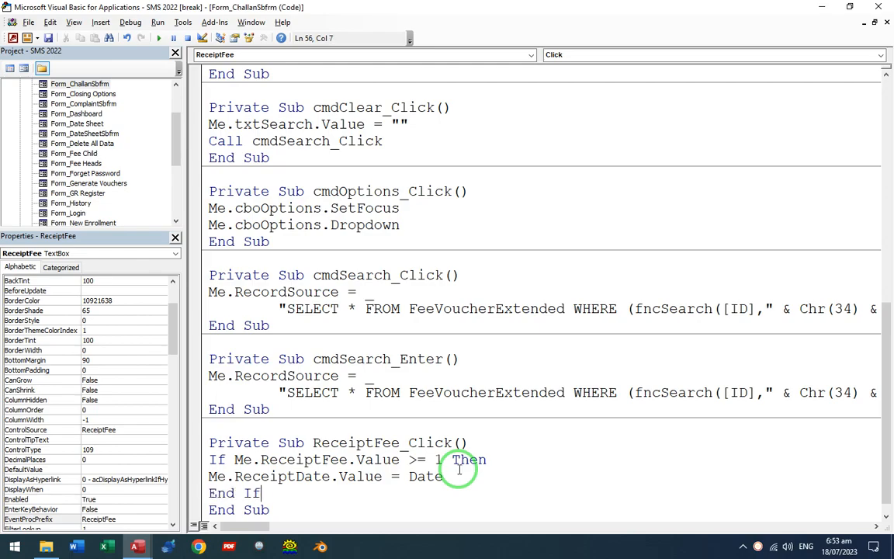
# Enter a Receipt Fee of 5000 for the Prep voucher in Form View and trigger the field's click procedure.
pyautogui.hotkey('alt', 'd')
pyautogui.hotkey('alt', 'Tab')
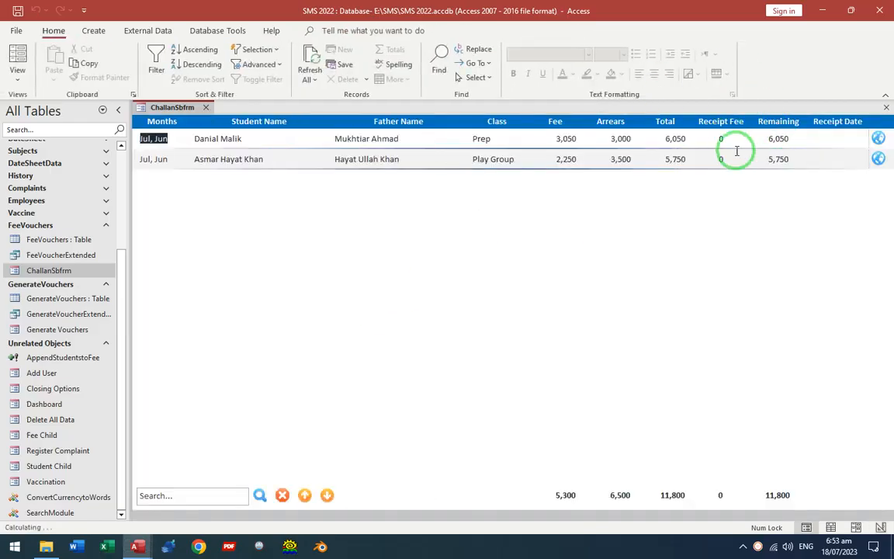
pyautogui.moveTo(732, 140); pyautogui.dragTo(656, 139)
pyautogui.write('5000')
pyautogui.press('Return')
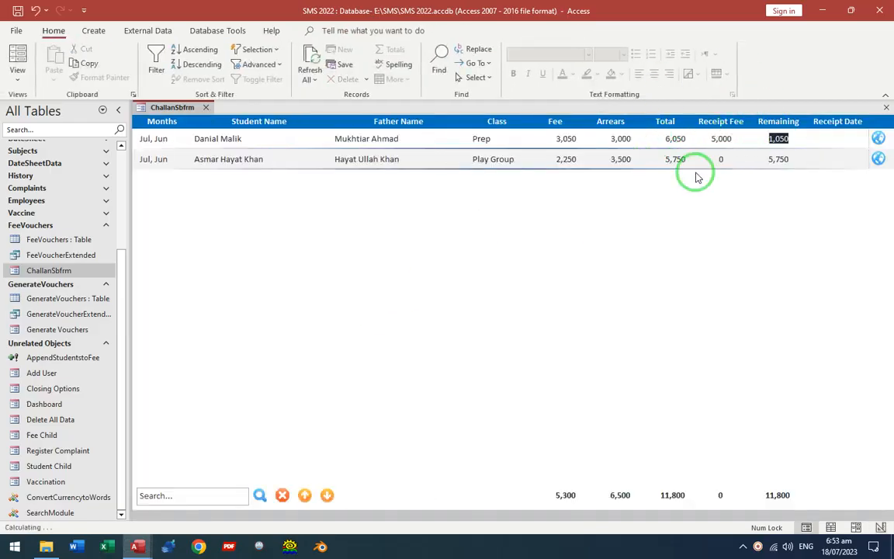
pyautogui.click(723, 138)
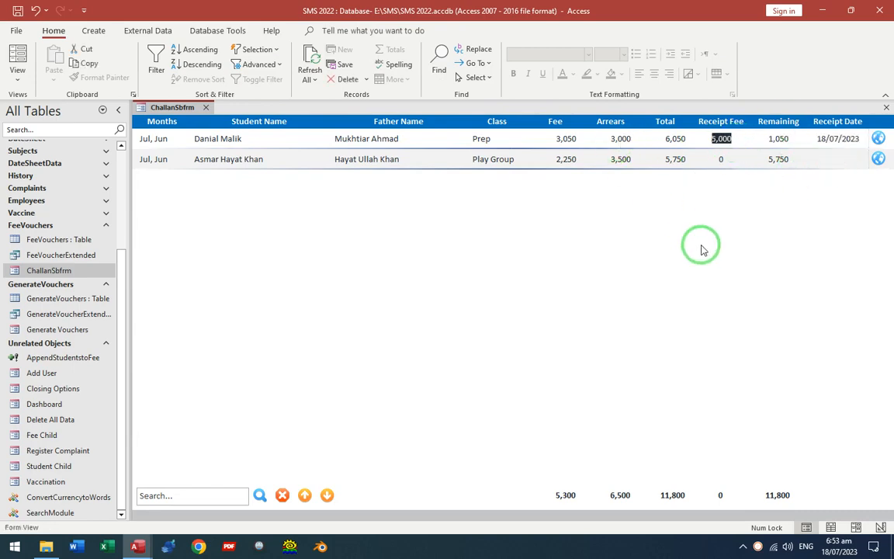
# Rename the procedure ReceiptFee_Click to ReceiptFee_AfterUpdate so it runs after the field is updated.
pyautogui.rightClick(505, 272)
pyautogui.press('d')
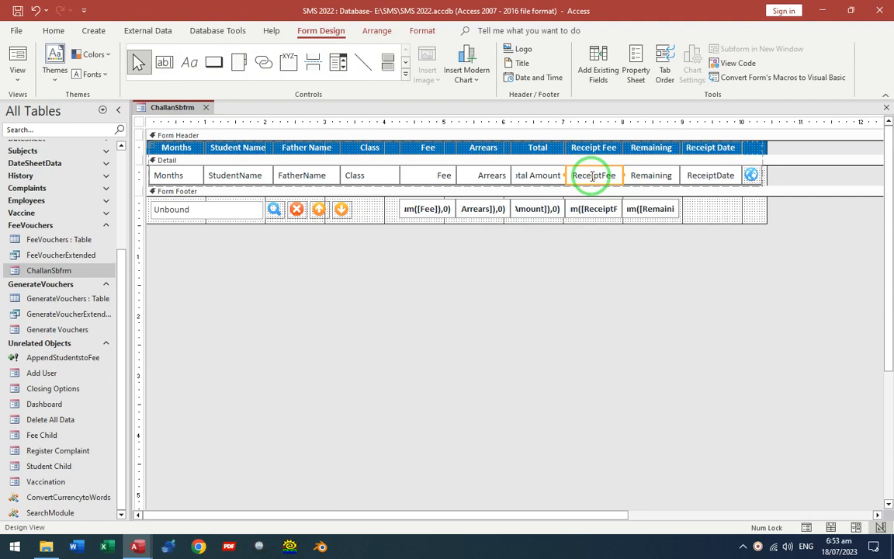
pyautogui.click(720, 184)
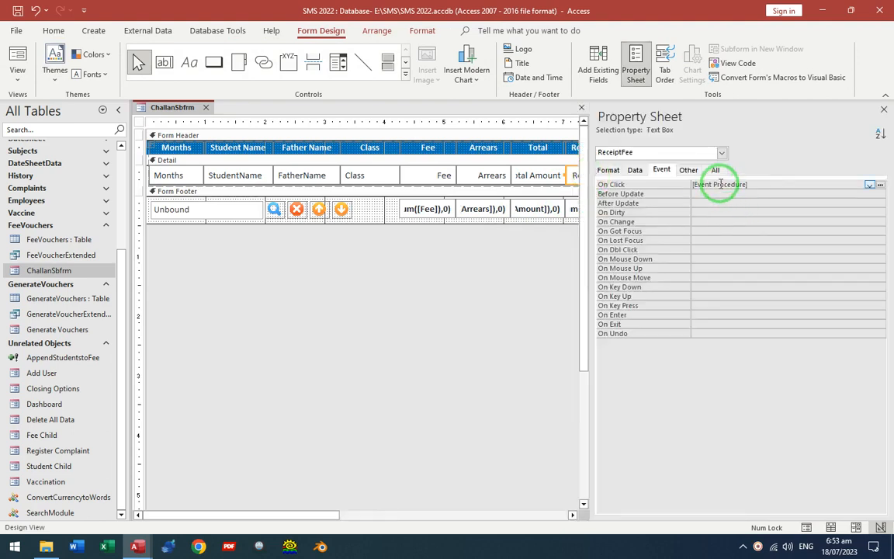
pyautogui.click(880, 184)
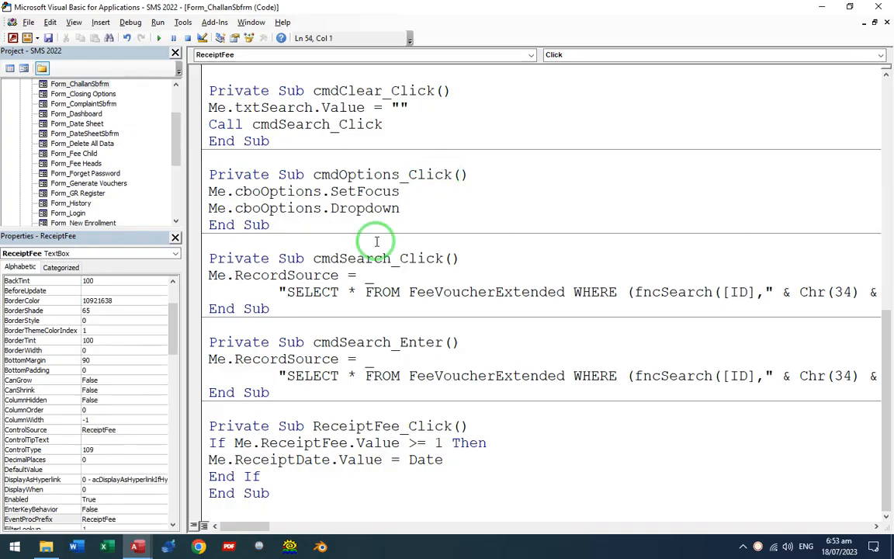
pyautogui.doubleClick(448, 426)
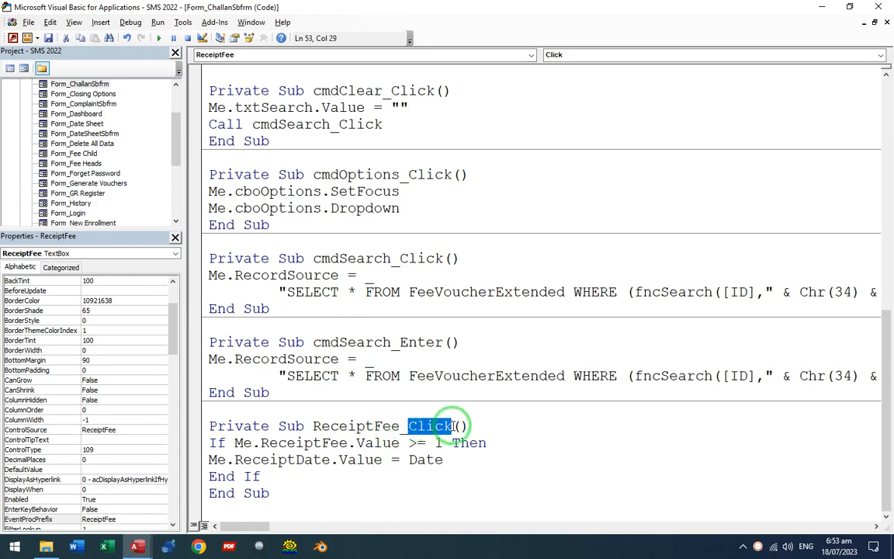
pyautogui.write('AfterUpdate')
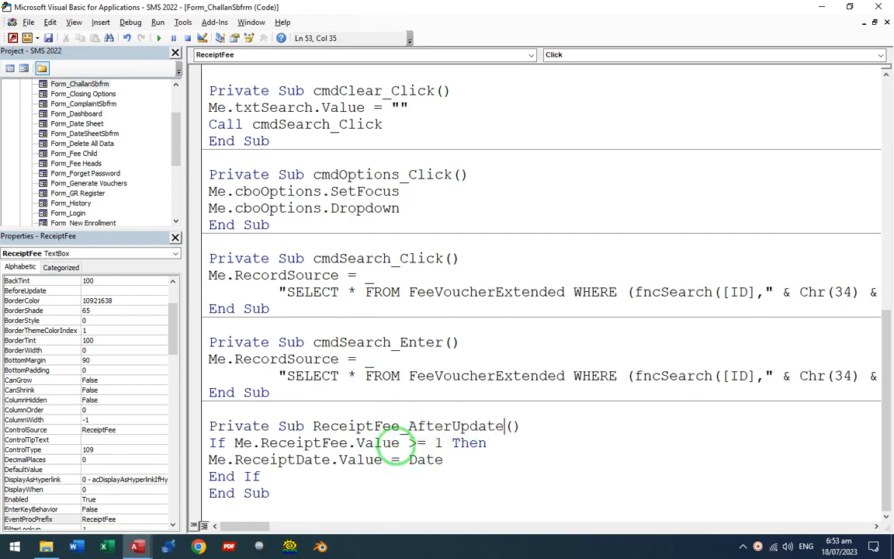
pyautogui.press('Down')
pyautogui.press('Down')
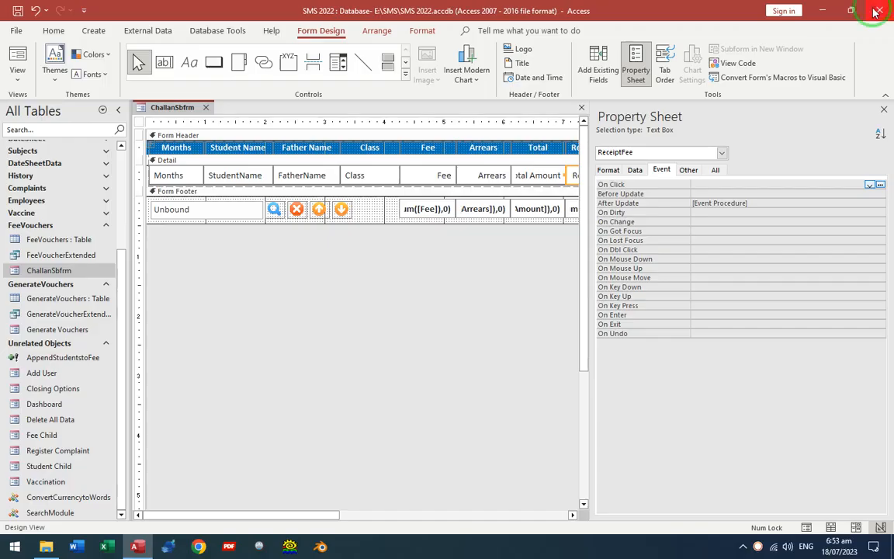
# Enter a Receipt Fee of 2000 for the Play Group voucher in Form View and check its Receipt Date.
pyautogui.hotkey('alt', 'F11')
pyautogui.press('F5')
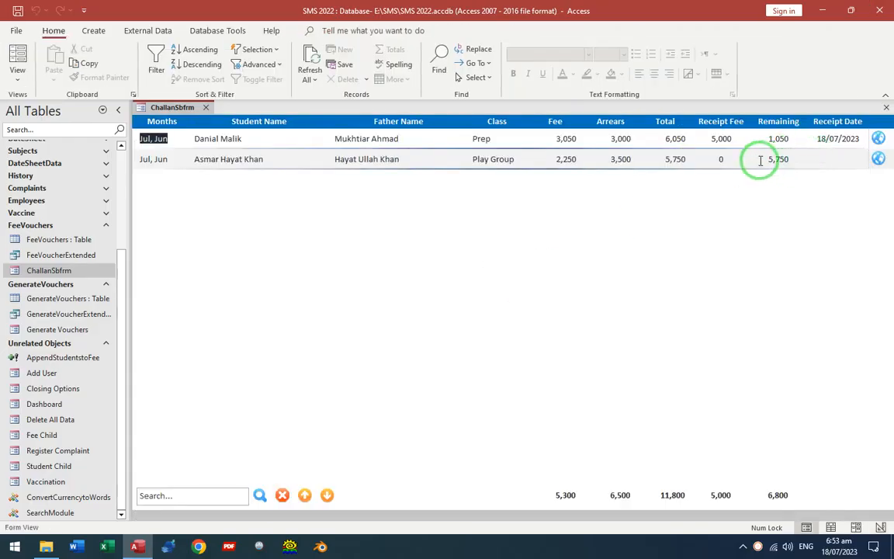
pyautogui.moveTo(761, 160); pyautogui.dragTo(796, 160)
pyautogui.moveTo(711, 161); pyautogui.dragTo(736, 162)
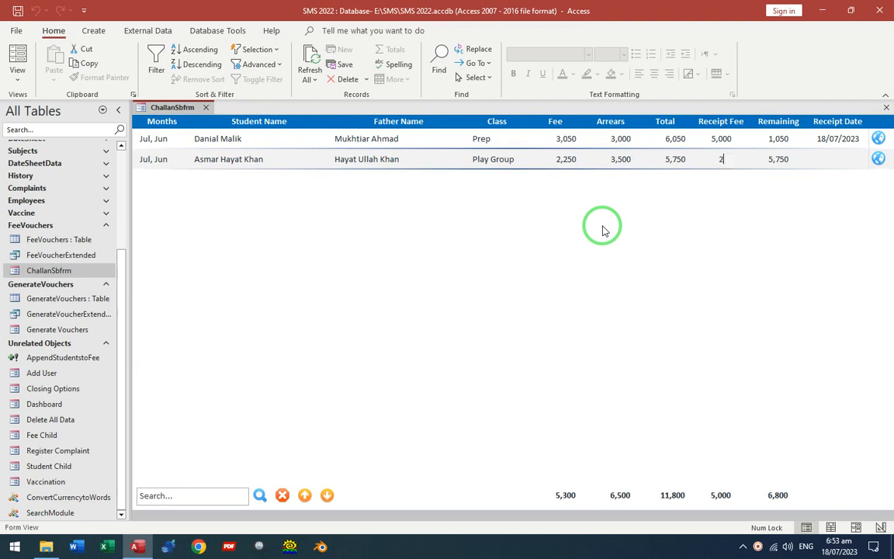
pyautogui.press('Tab')
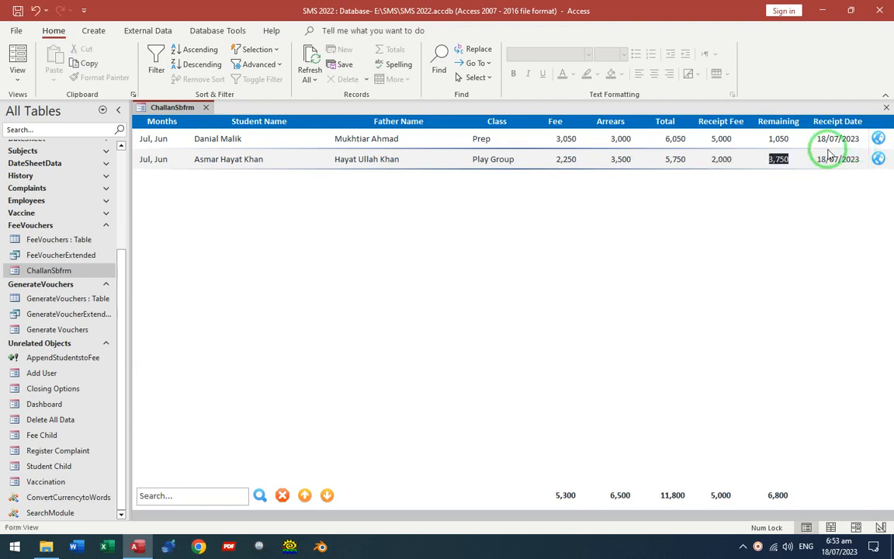
pyautogui.press('Tab')
pyautogui.click(860, 161)
pyautogui.moveTo(860, 161); pyautogui.dragTo(850, 162)
pyautogui.click(624, 161)
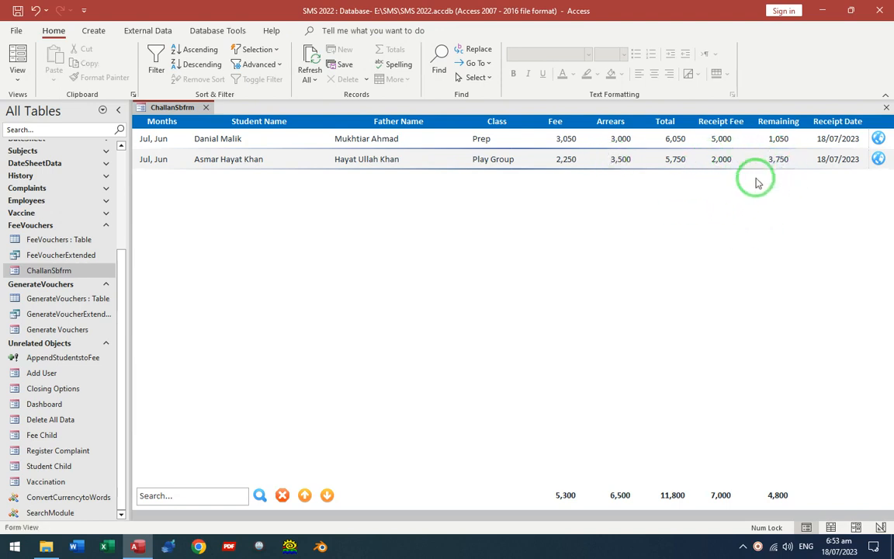
# Set the Receipt Fee to 0 for the Prep and Play Group vouchers and check how their Receipt Dates respond.
pyautogui.click(726, 138)
pyautogui.write('0')
pyautogui.press('Tab')
pyautogui.press('Tab')
pyautogui.press('Tab')
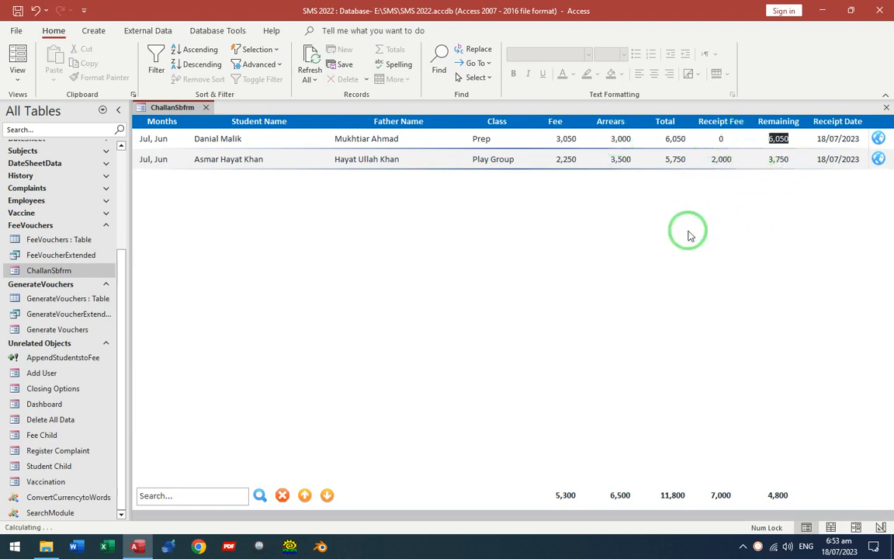
pyautogui.moveTo(732, 161); pyautogui.dragTo(681, 159)
pyautogui.write('0')
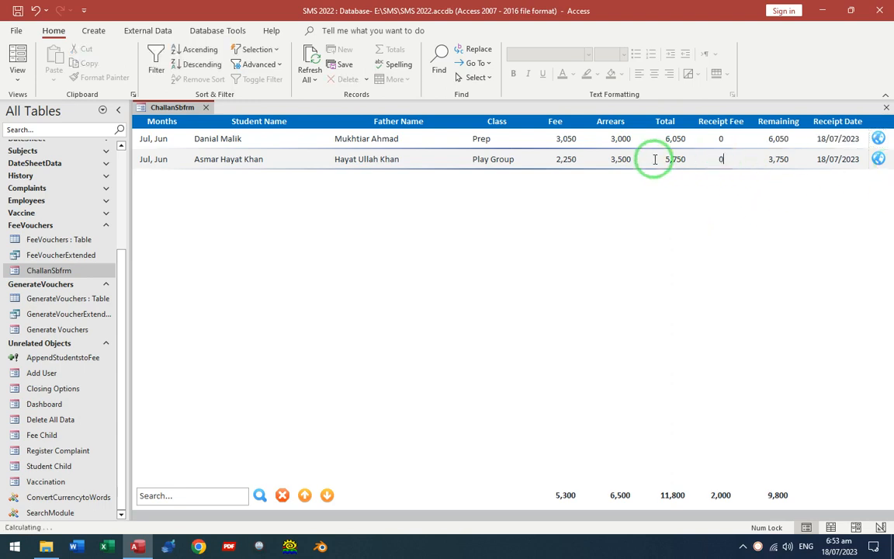
pyautogui.press('Tab')
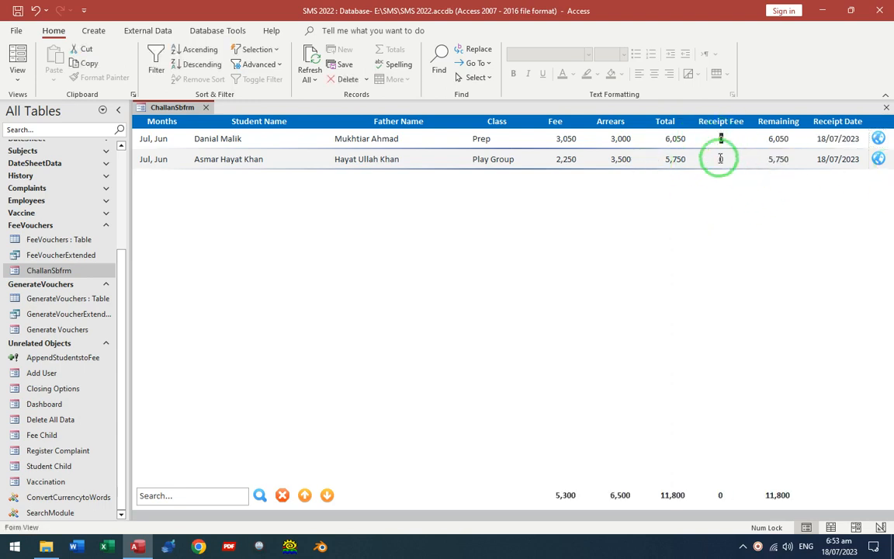
pyautogui.click(812, 138)
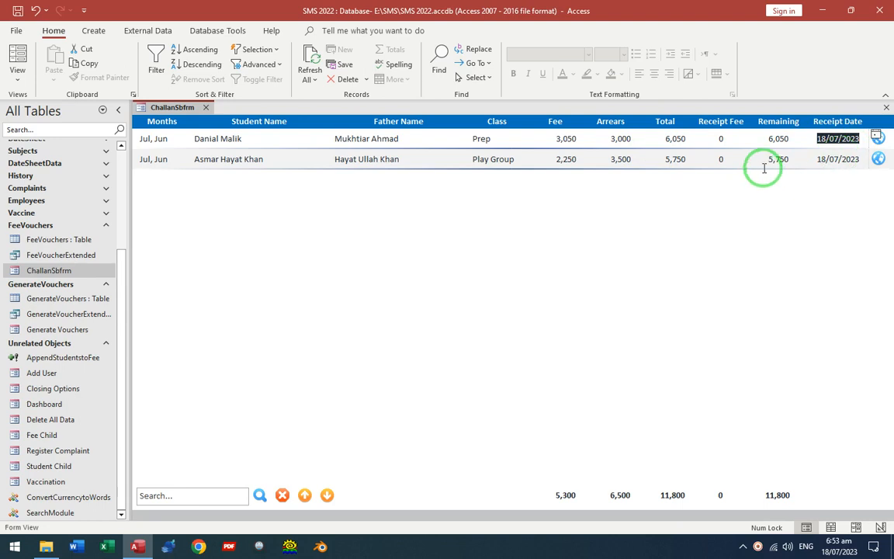
# Enter a Receipt Fee of 5000 for the Prep voucher and 2000 for the Play Group voucher.
pyautogui.click(721, 138)
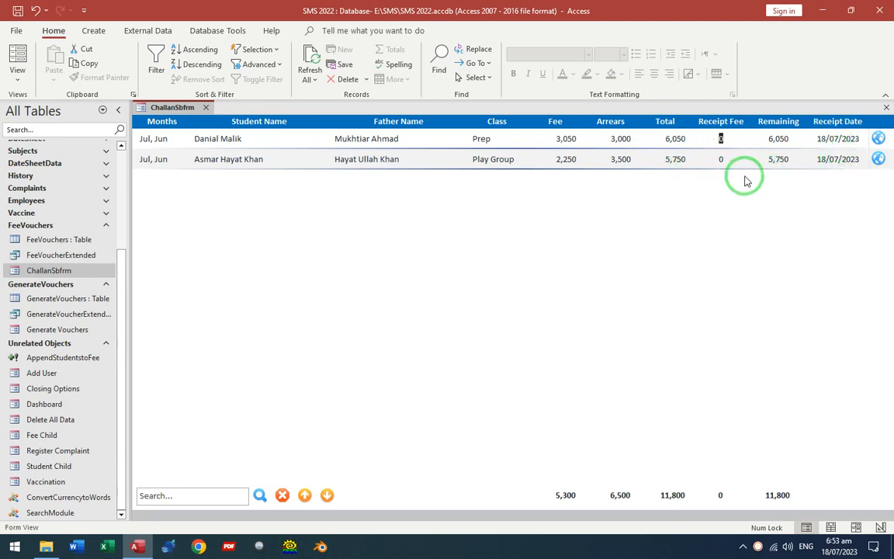
pyautogui.write('5000')
pyautogui.press('Tab')
pyautogui.click(727, 158)
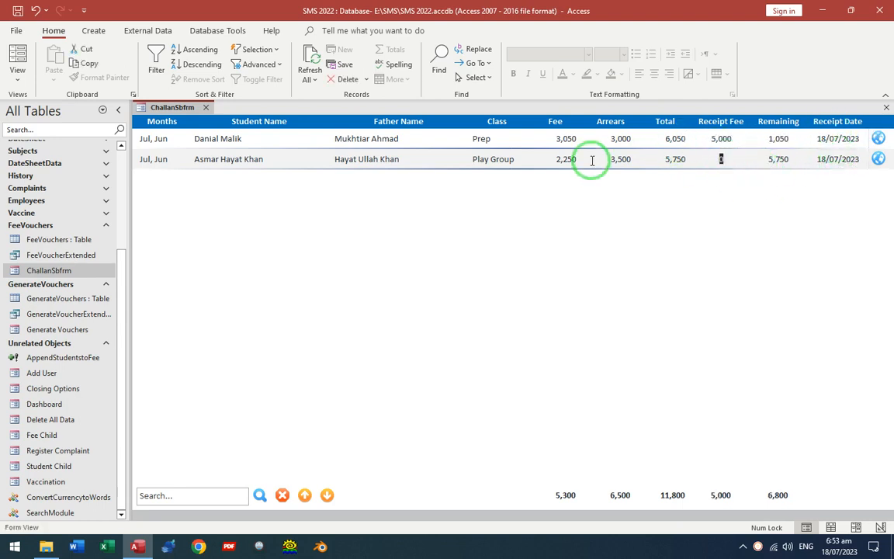
pyautogui.write('2000')
pyautogui.press('Tab')
pyautogui.click(664, 160)
# Add an Else branch to ReceiptFee_AfterUpdate in the code editor, containing the condition If Me.ReceiptDate.Value = 0 Then.
pyautogui.hotkey('alt', 'Tab')
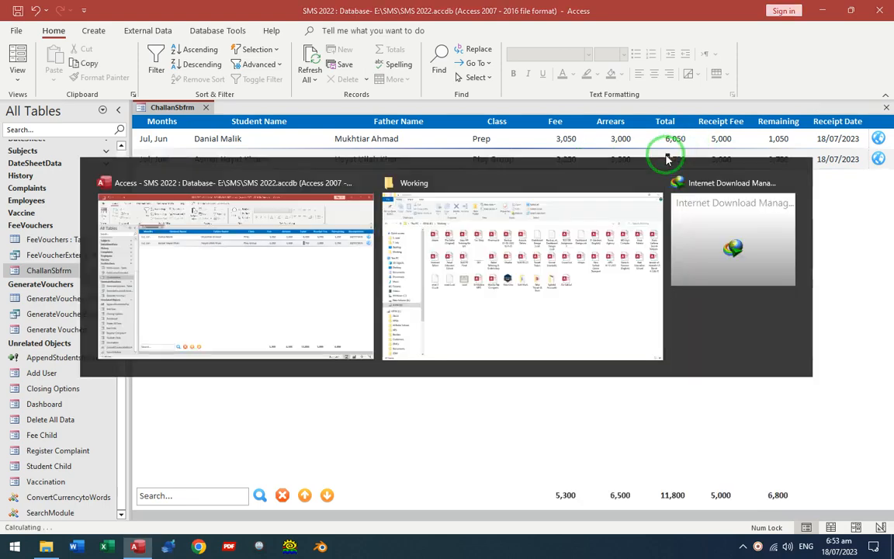
pyautogui.hotkey('alt', 'Tab')
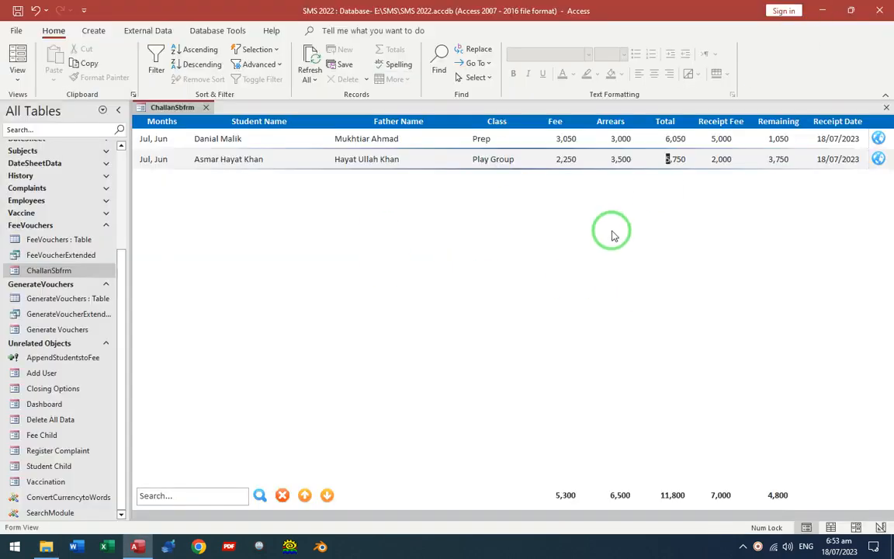
pyautogui.hotkey('alt', 'Tab')
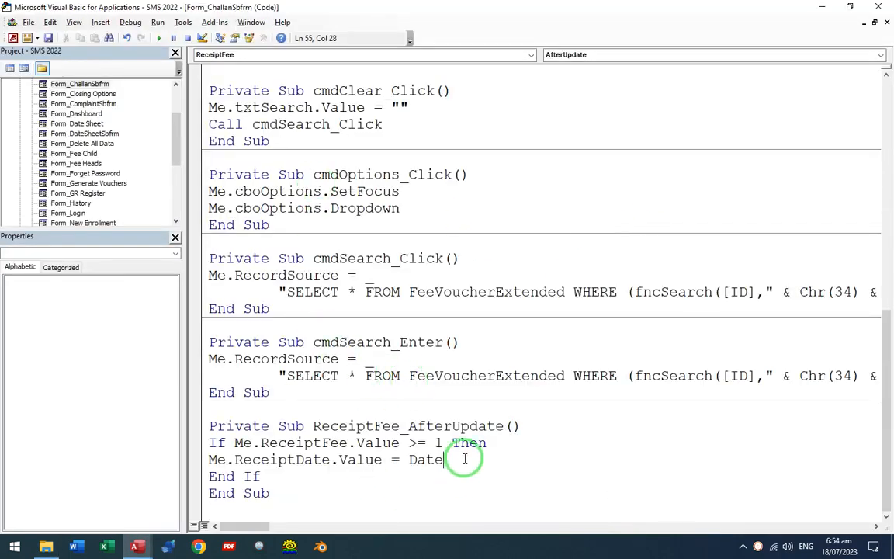
pyautogui.press('Return')
pyautogui.write('else')
pyautogui.press('Return')
pyautogui.write('If Me.')
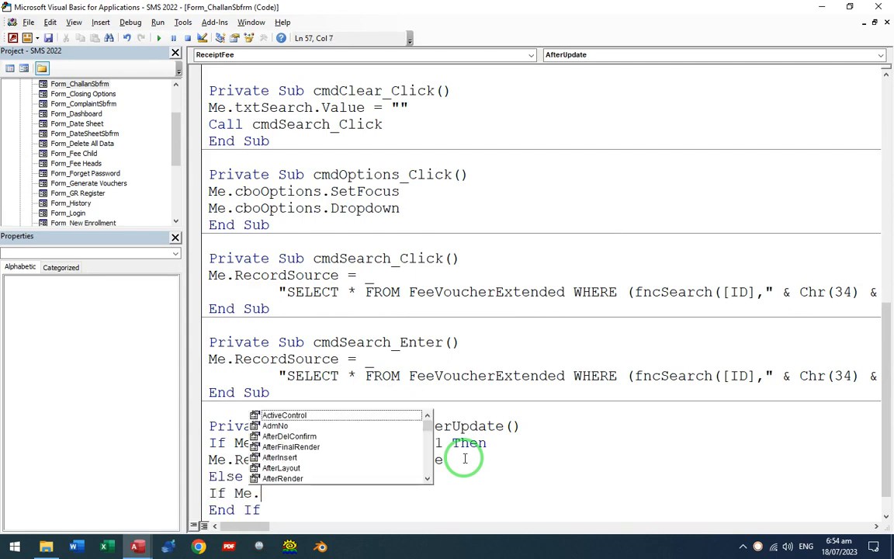
pyautogui.write('receipt')
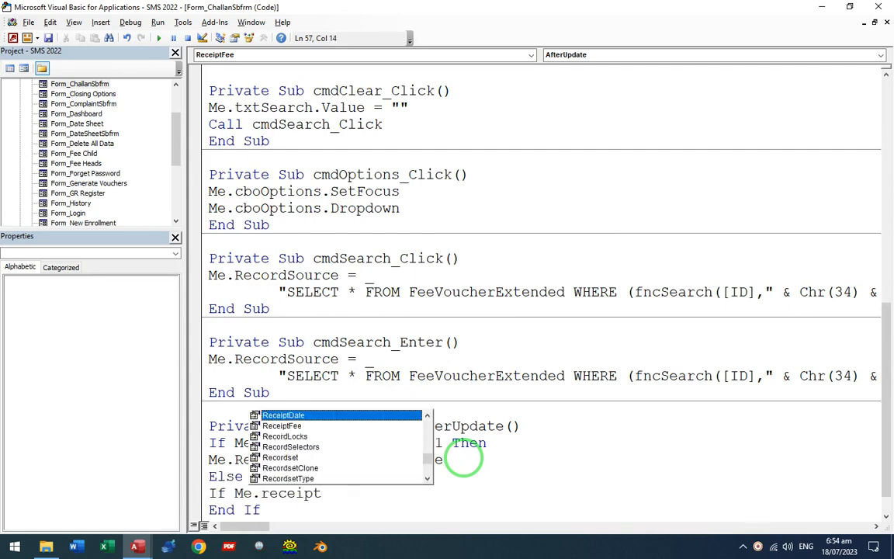
pyautogui.write('Date.Value = ')
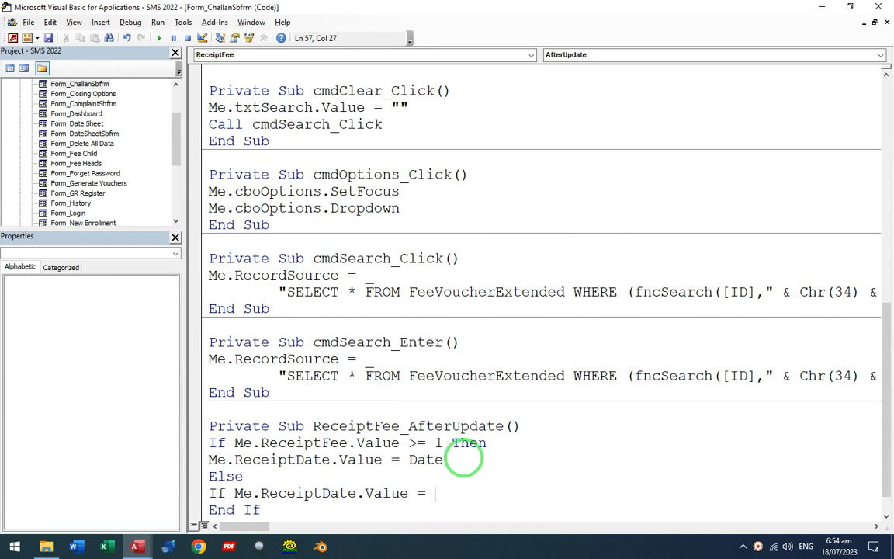
pyautogui.write('0 then')
# Clear the date with Me.ReceiptDate.Value = "" inside the nested condition and close it with End If.
pyautogui.press('Return')
pyautogui.write('Me.')
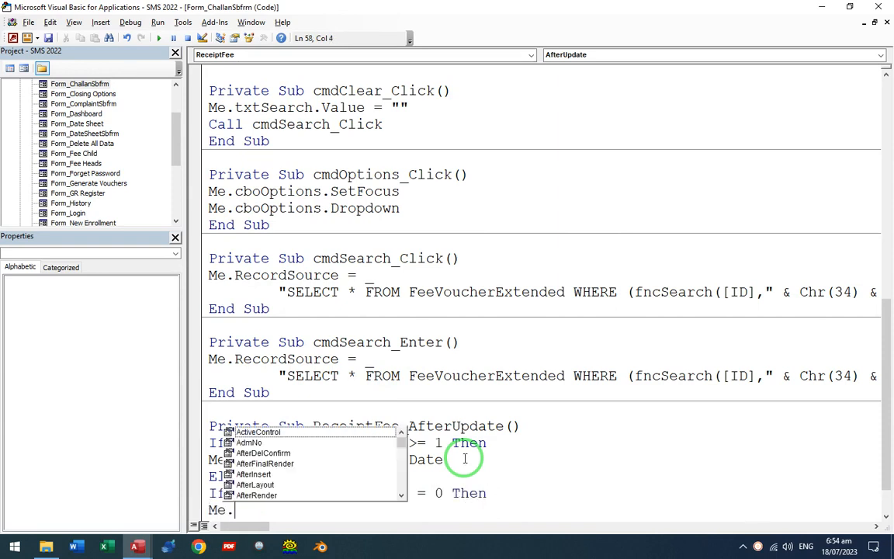
pyautogui.write('receiptDate.Value =')
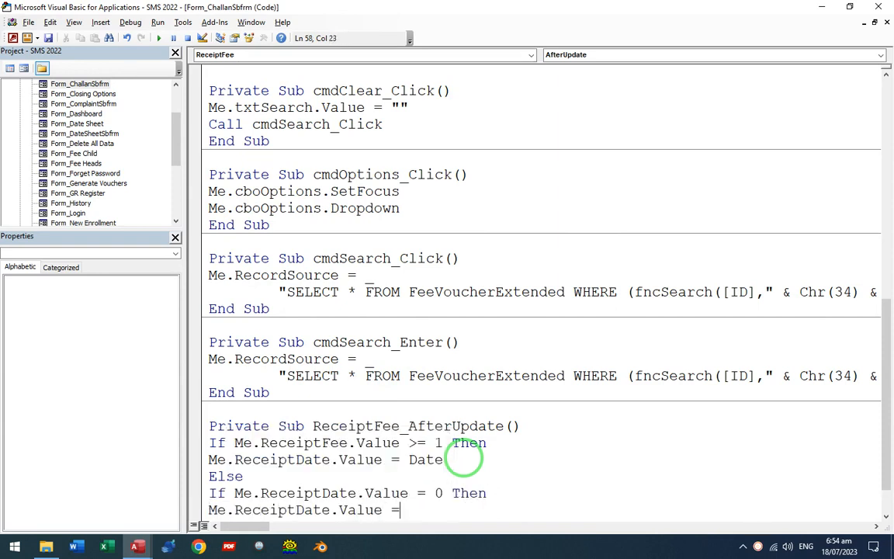
pyautogui.press('Down')
pyautogui.press('Up')
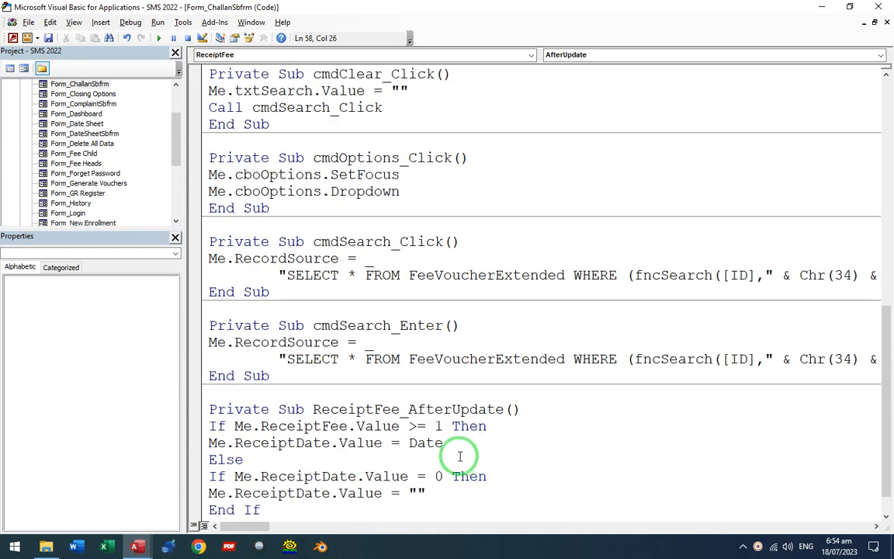
pyautogui.scroll(-1, 459, 457)
pyautogui.press('Return')
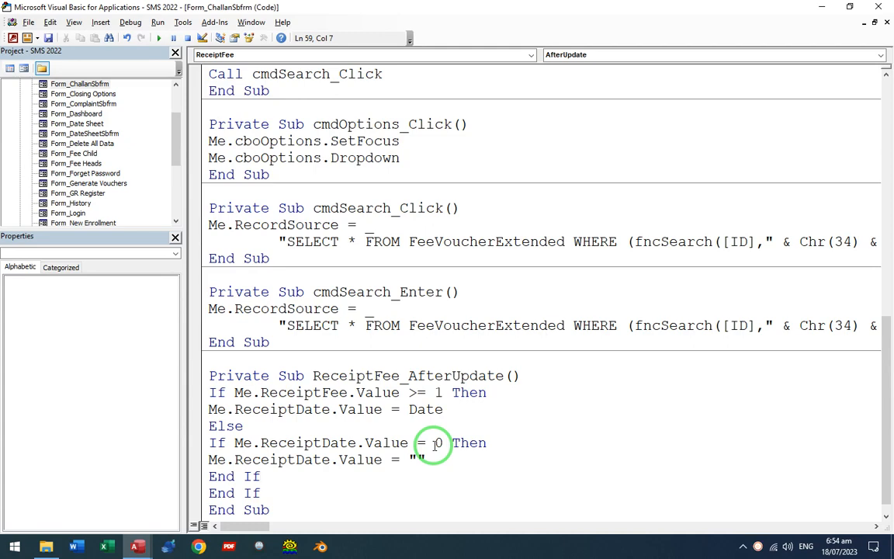
# Right-align the ReceiptFee field in the detail section and its total in the form footer, using Design View.
pyautogui.hotkey('alt', 'F11')
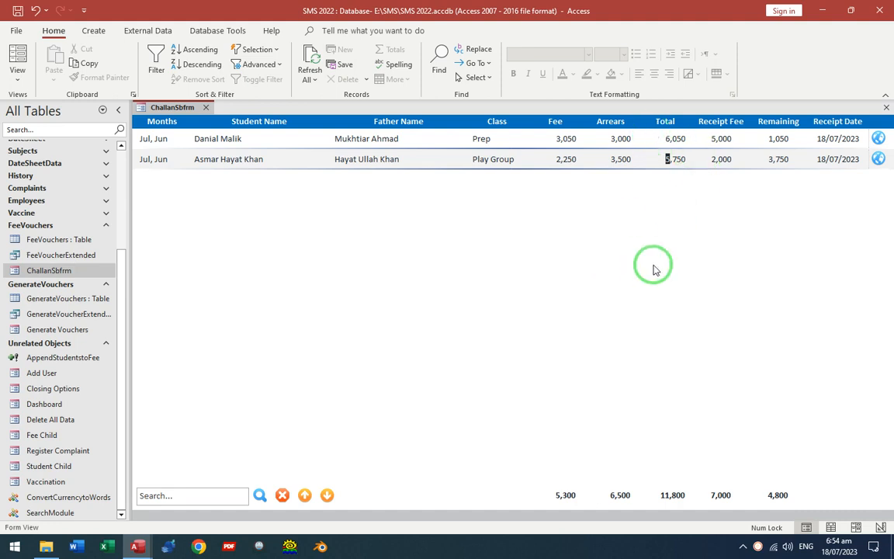
pyautogui.moveTo(684, 139); pyautogui.dragTo(658, 163)
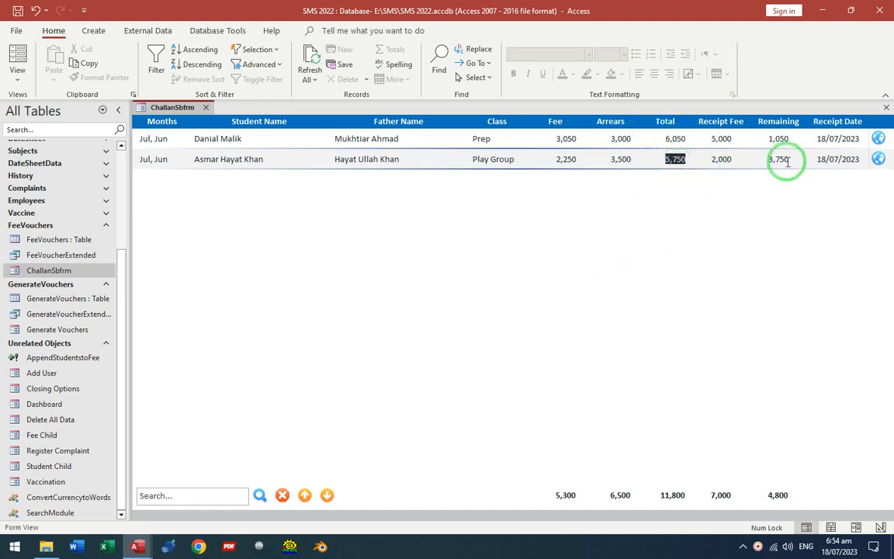
pyautogui.moveTo(763, 139); pyautogui.dragTo(738, 186)
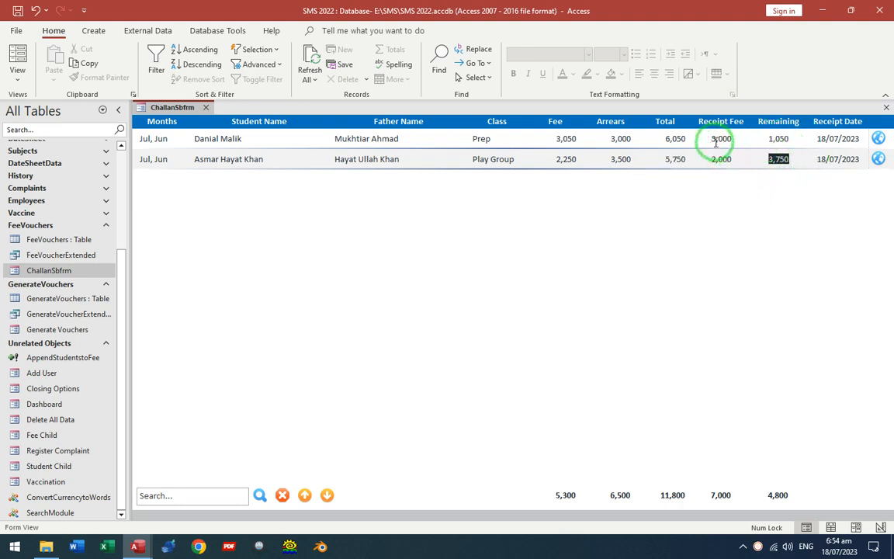
pyautogui.moveTo(717, 140); pyautogui.dragTo(736, 177)
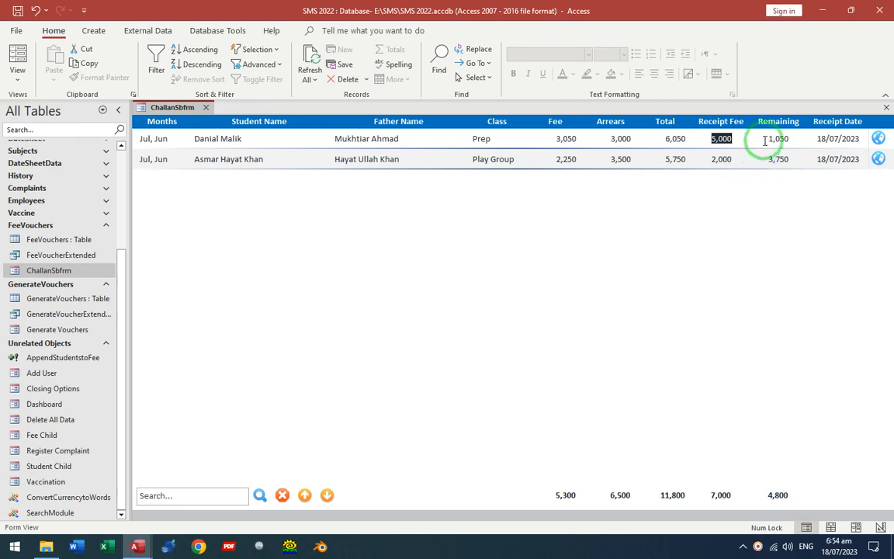
pyautogui.rightClick(478, 235)
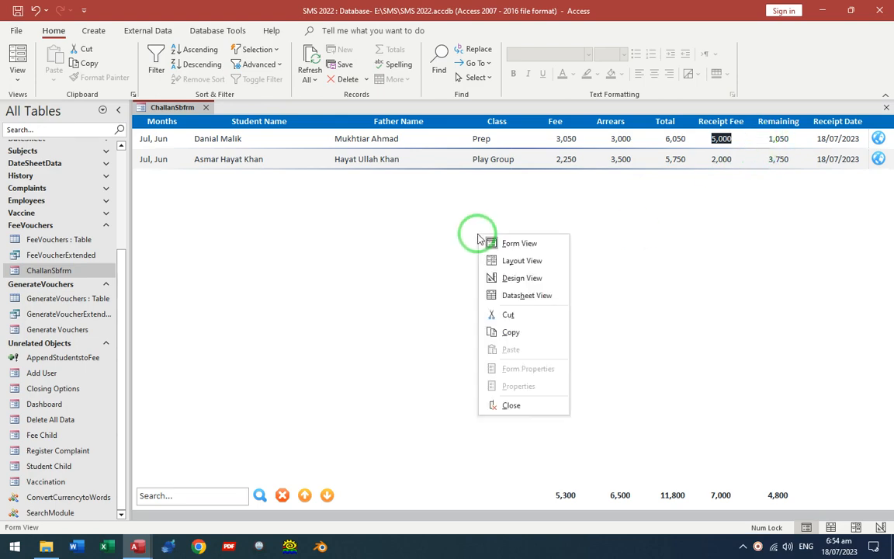
pyautogui.click(519, 278)
pyautogui.press('F4')
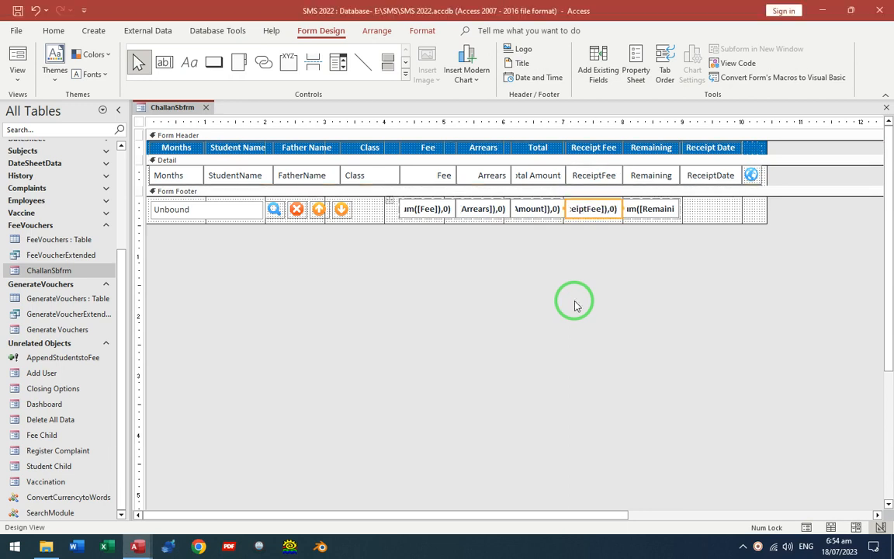
pyautogui.click(598, 177)
pyautogui.click(574, 271)
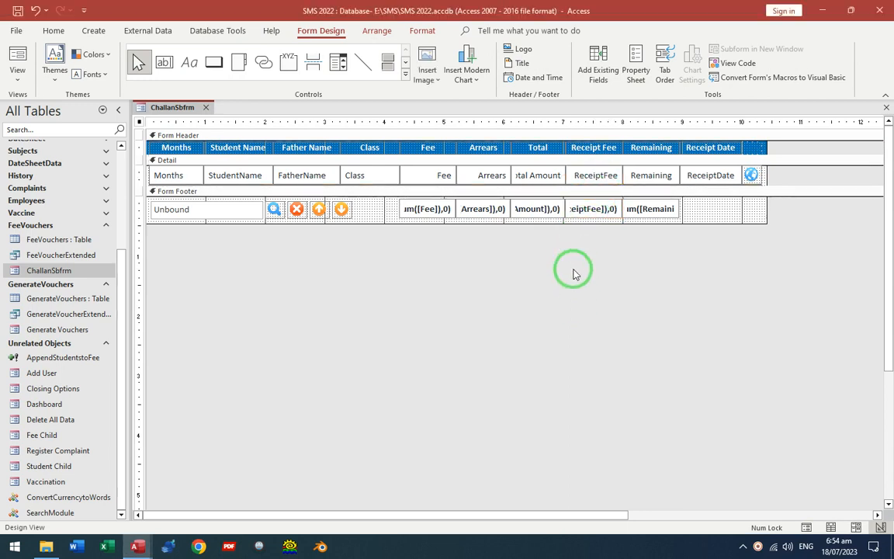
# Insert the condition If Me.ReceiptFee.Value < 0 Then as the first line of the ReceiptFee_AfterUpdate procedure.
pyautogui.hotkey('alt', 'F11')
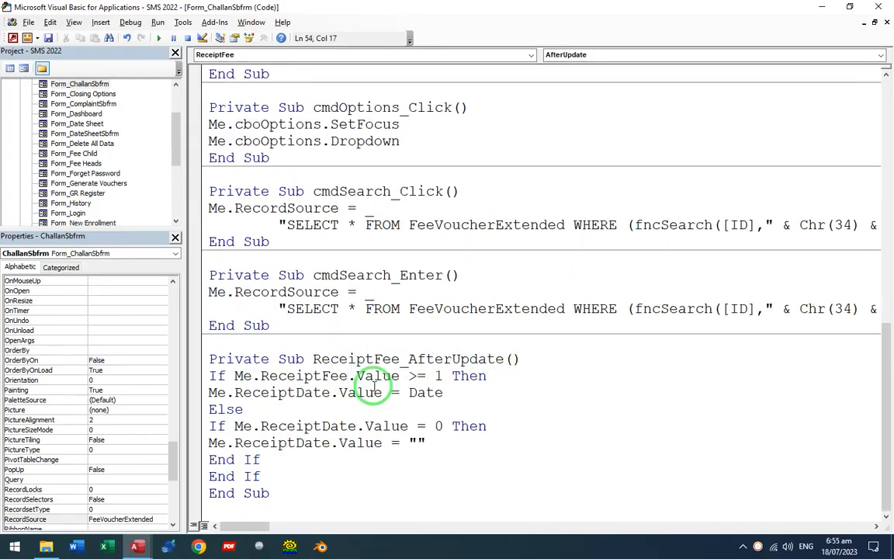
pyautogui.press('Home')
pyautogui.press('Return')
pyautogui.write('If ')
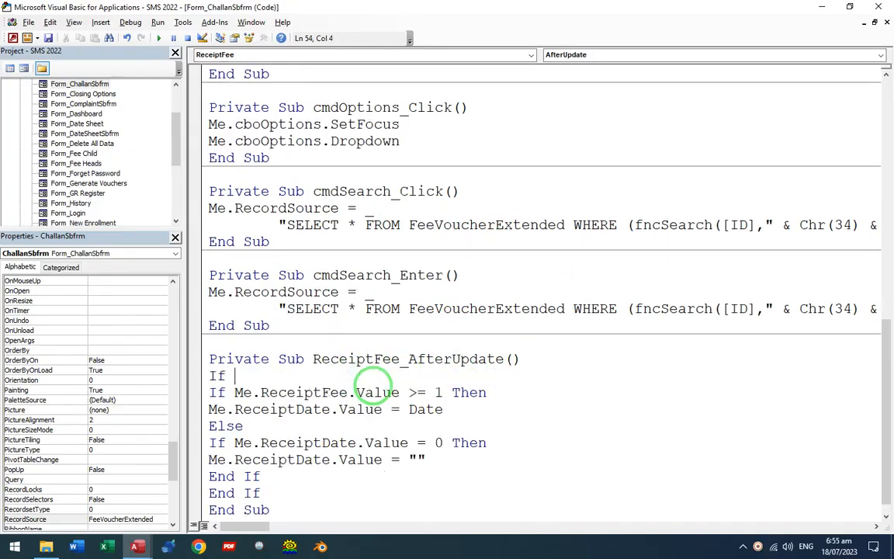
pyautogui.write('Me.receipt')
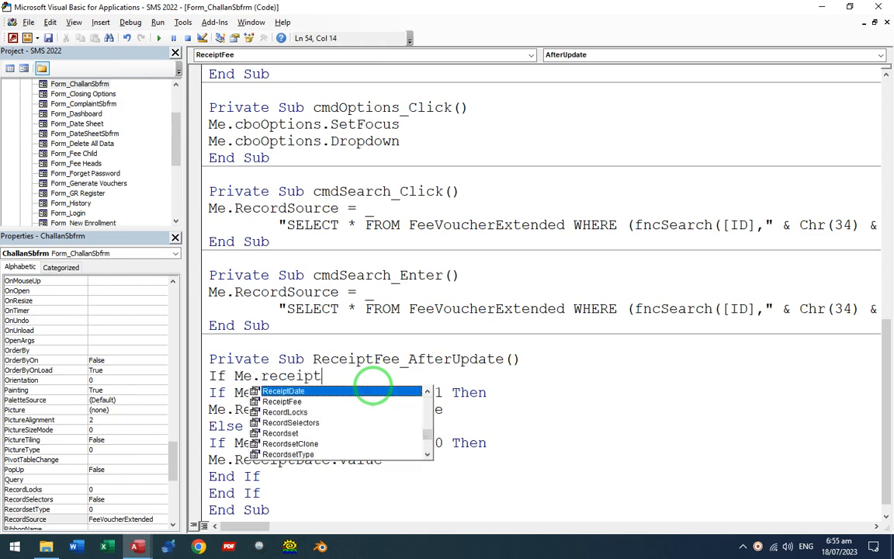
pyautogui.write('fee.value')
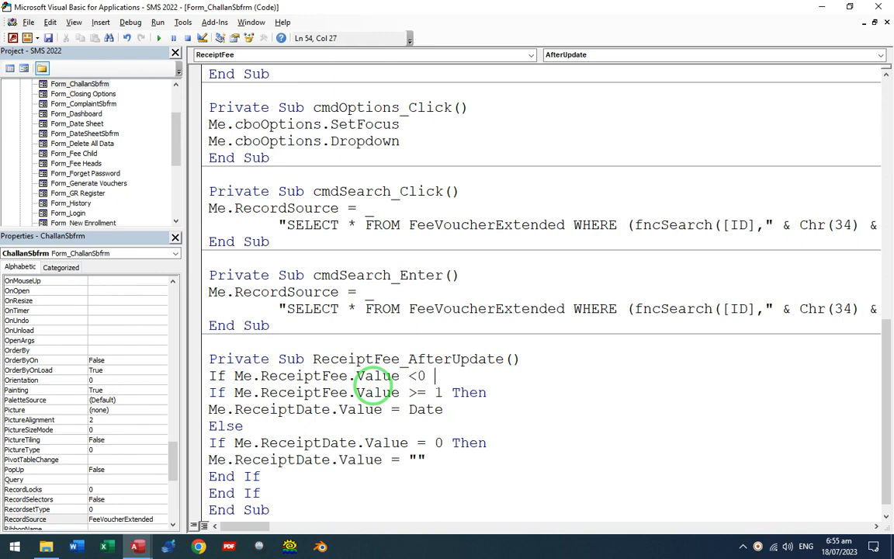
pyautogui.press('Return')
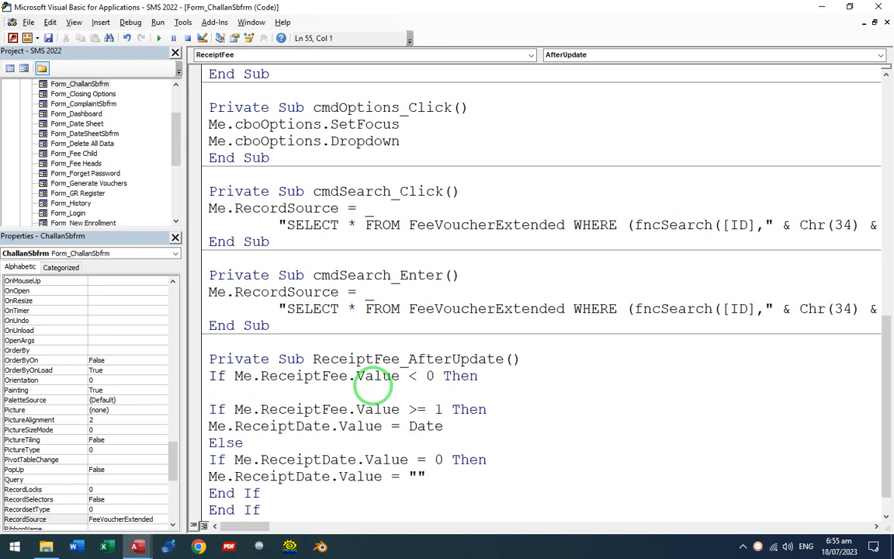
# Add a vbOKOnly MsgBox reading "Negative value not acceptable. Please enter a valid amount" with the title "Wrong Value!" under the negative-fee condition.
pyautogui.write('msgbox "Negative value not accepta')
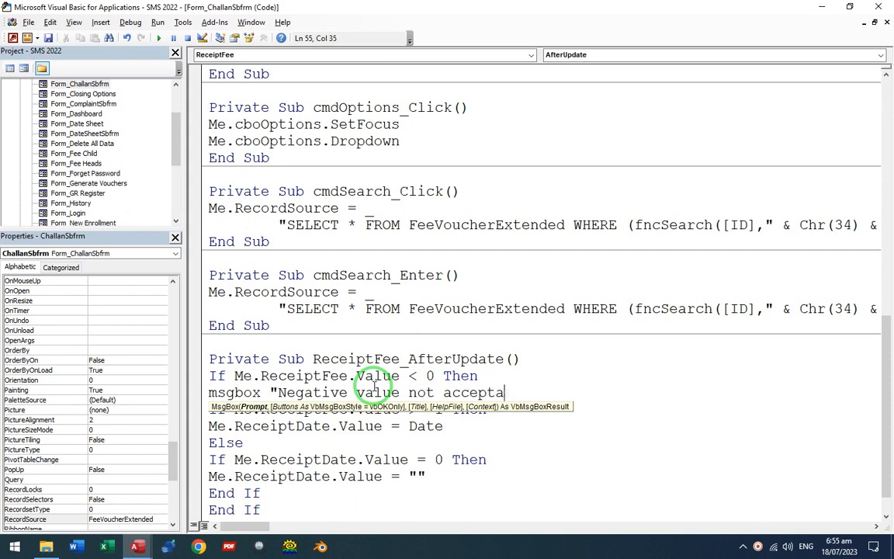
pyautogui.write('ble. Please enter a valid')
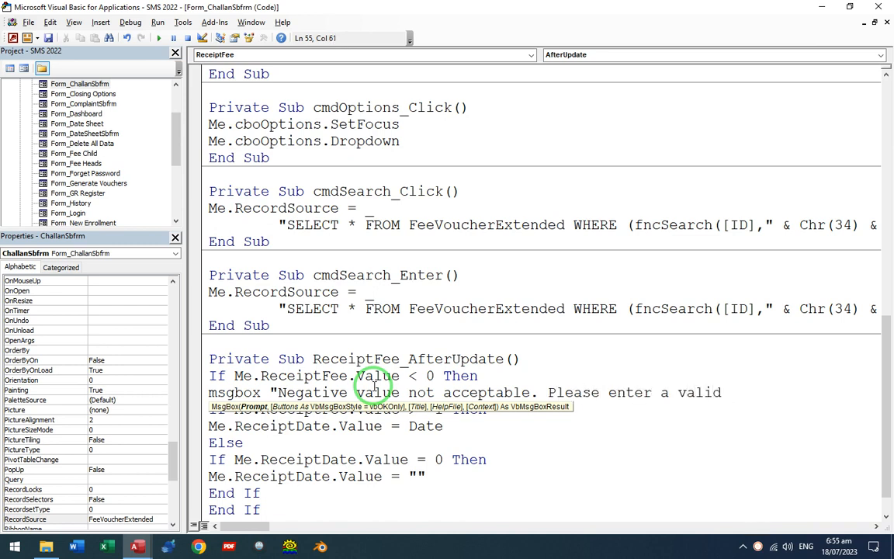
pyautogui.write('amount",vbOKOnly,"Wrong Value!')
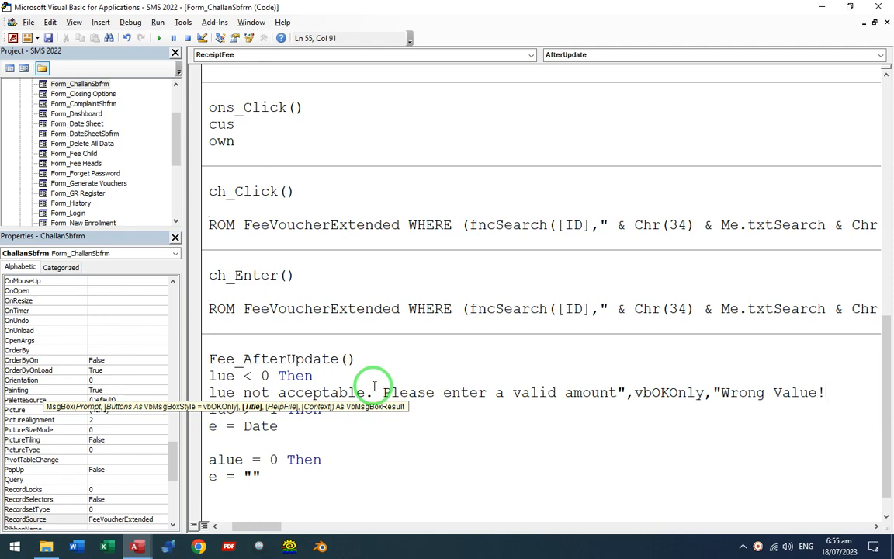
pyautogui.write('"')
# Reset the fee with Me.ReceiptFee.Value = 0 on the line below the message box.
pyautogui.press('Return')
pyautogui.write('M')
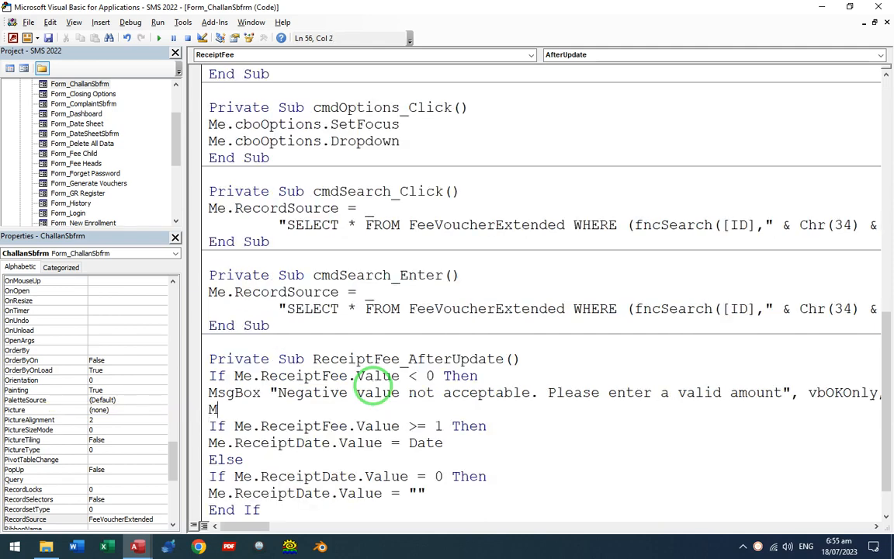
pyautogui.write('e.receipt')
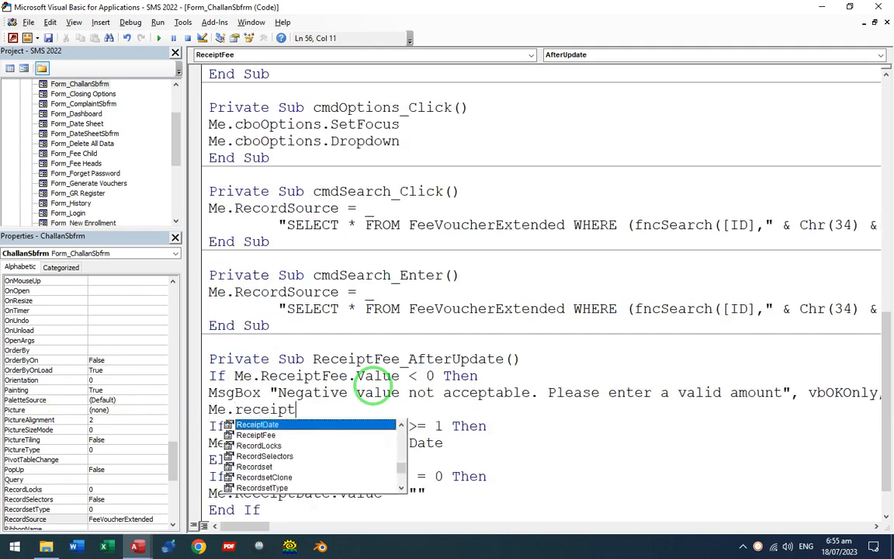
pyautogui.write('Fee.Value =')
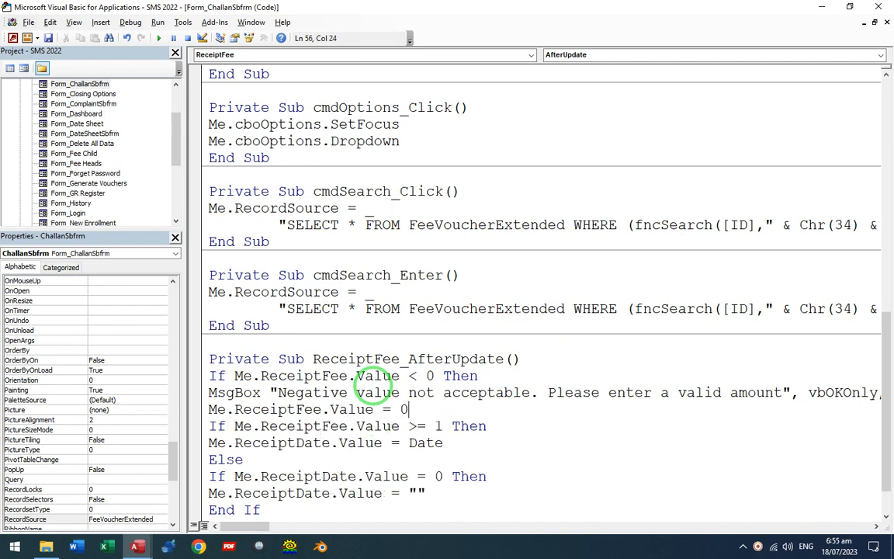
pyautogui.write(' 0')
pyautogui.press('Return')
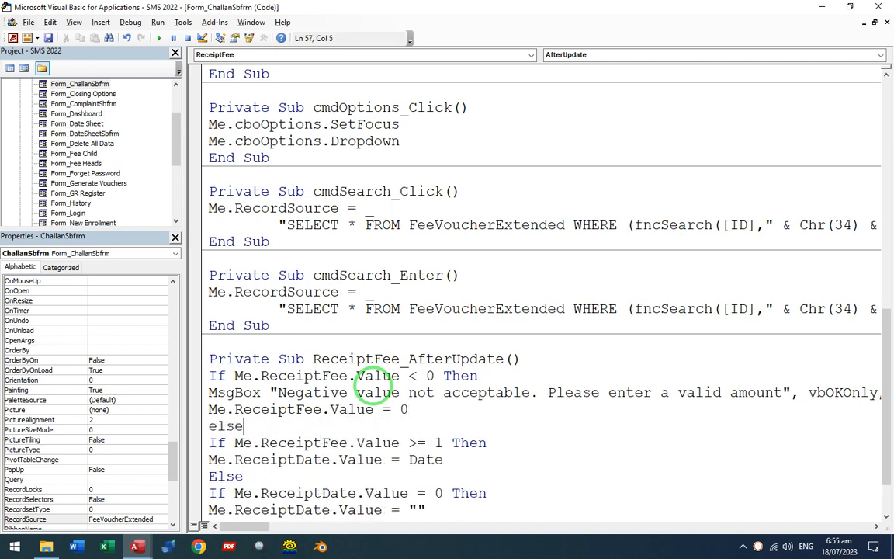
# Add an extra End If below the last Me.ReceiptDate.Value = "" line, compile the code, and return to the ChallanSbfrm form.
pyautogui.press('Down')
pyautogui.press('Down')
pyautogui.press('Down')
pyautogui.press('Down')
pyautogui.press('End')
pyautogui.press('Return')
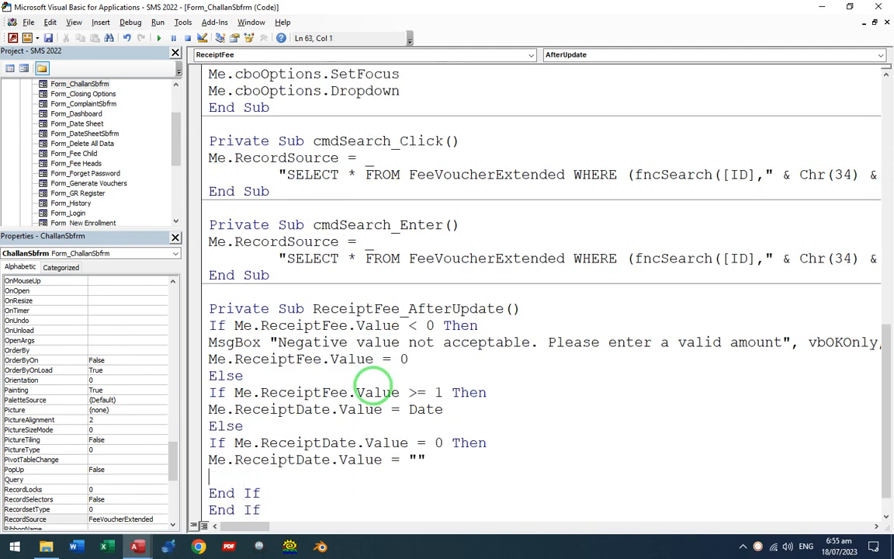
pyautogui.write('end if')
pyautogui.hotkey('alt', 'd')
pyautogui.press('l')
pyautogui.click(880, 6)
pyautogui.press('F5')
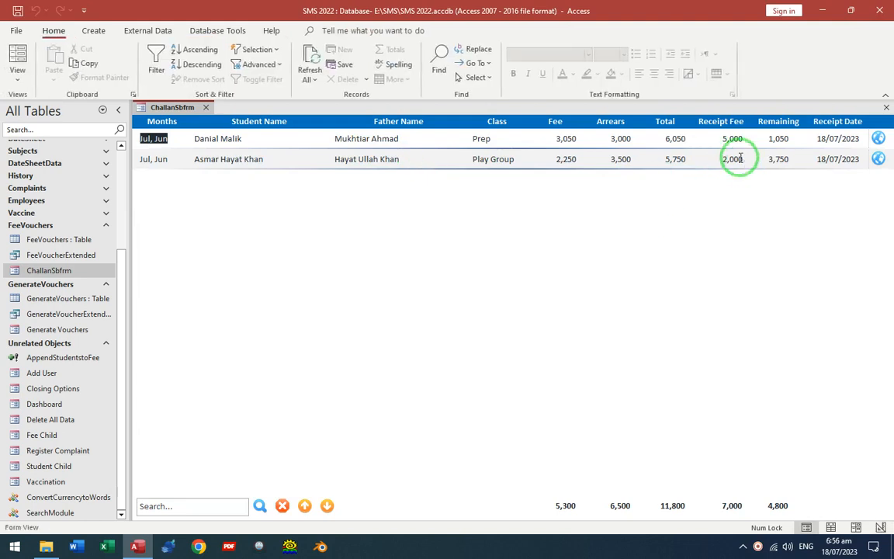
# Set the receipt fee of the first voucher row to 0 and check its receipt date.
pyautogui.moveTo(733, 141); pyautogui.dragTo(748, 144)
pyautogui.click(747, 143)
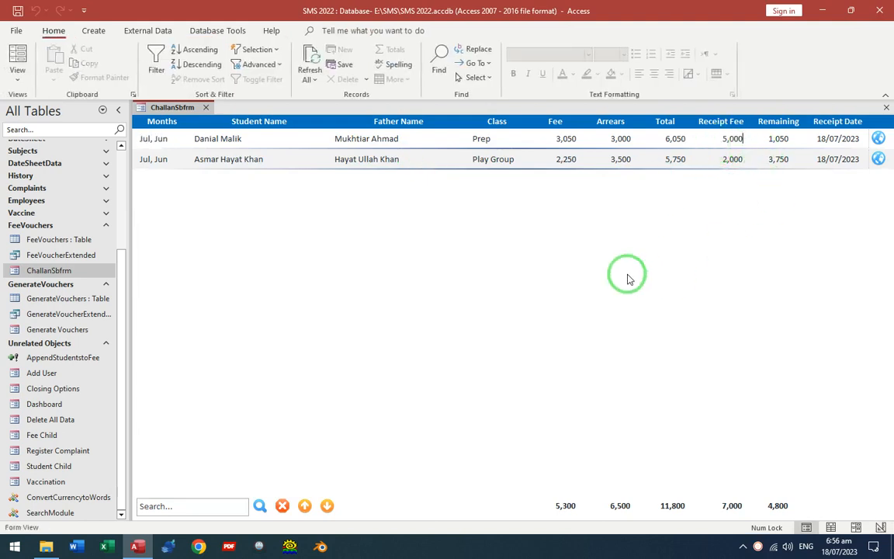
pyautogui.write('0')
pyautogui.press('Home')
pyautogui.hotkey('shift', 'End')
pyautogui.write('0')
pyautogui.press('Tab')
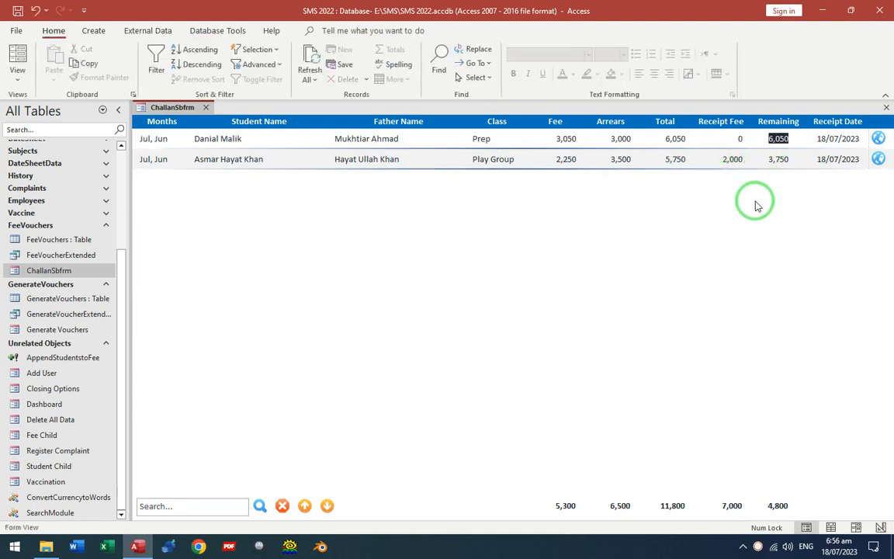
pyautogui.press('Tab')
pyautogui.click(741, 138)
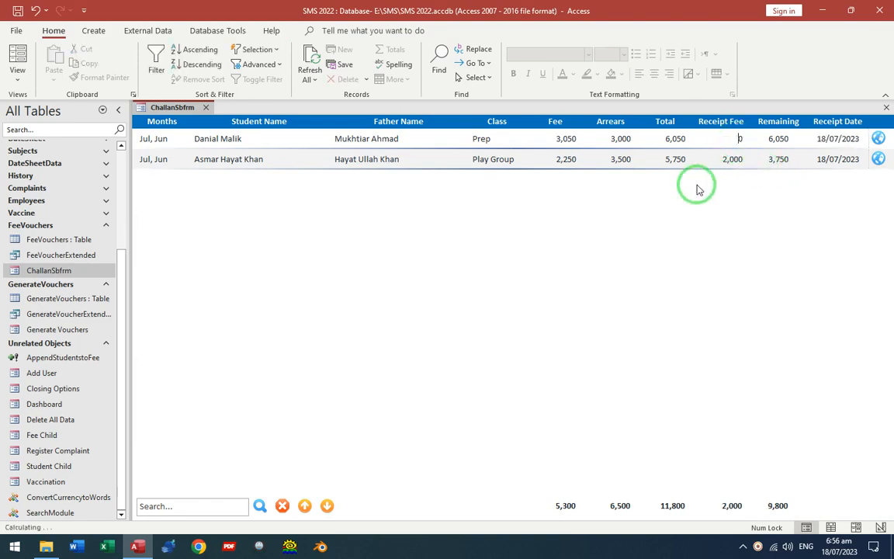
pyautogui.press('Tab')
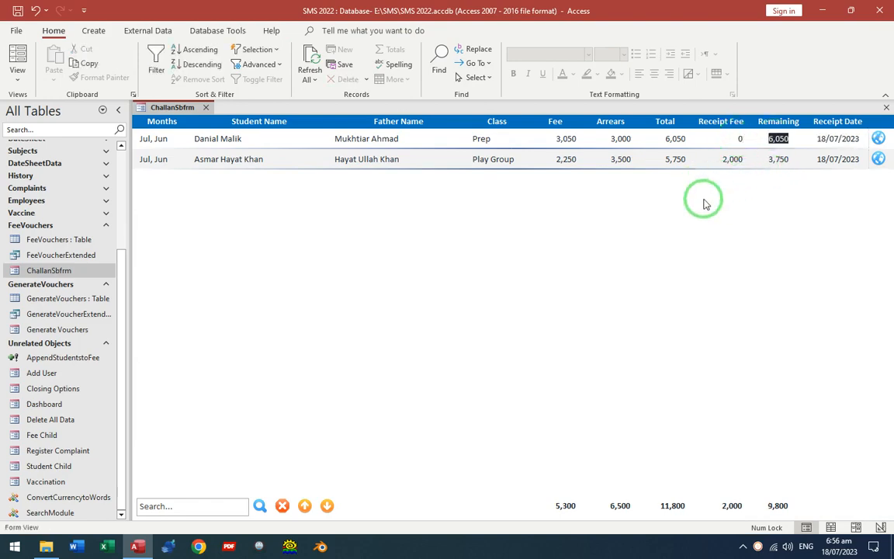
# Examine the zero comparisons and receipt date assignment in the ReceiptFee_AfterUpdate code.
pyautogui.hotkey('alt', 'Tab')
pyautogui.hotkey('alt', 'Tab')
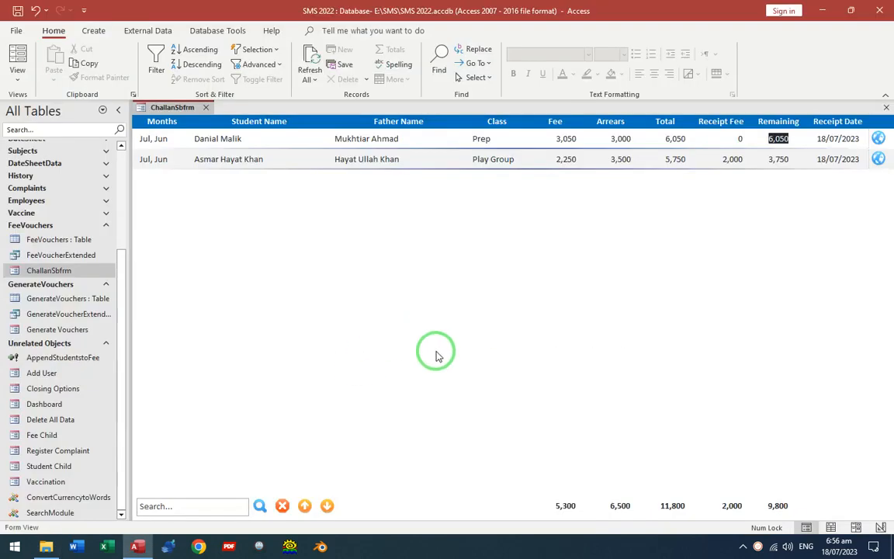
pyautogui.hotkey('alt', 'F11')
pyautogui.click(437, 443)
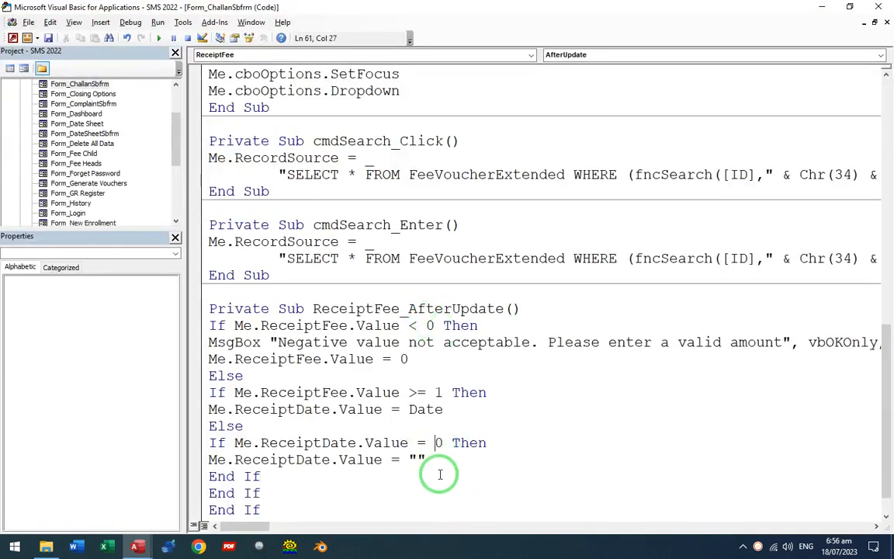
pyautogui.scroll(-1, 349, 435)
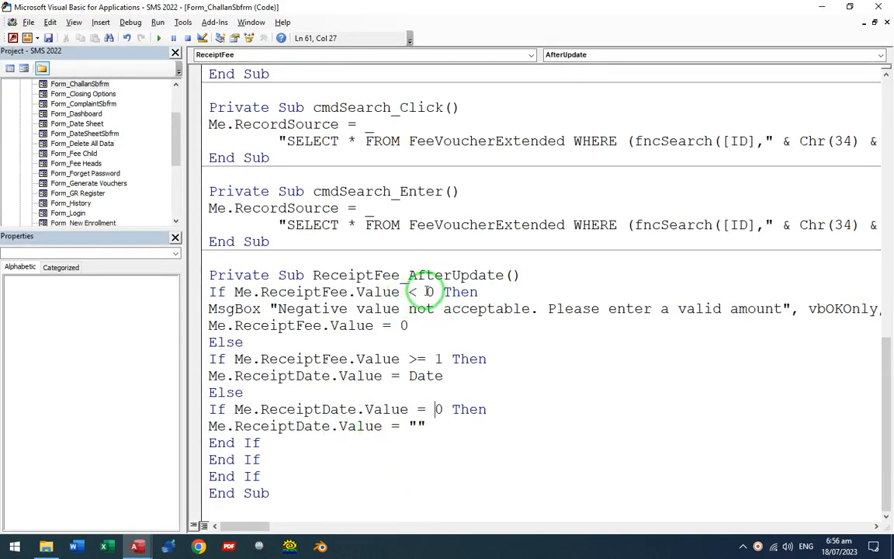
pyautogui.doubleClick(429, 292)
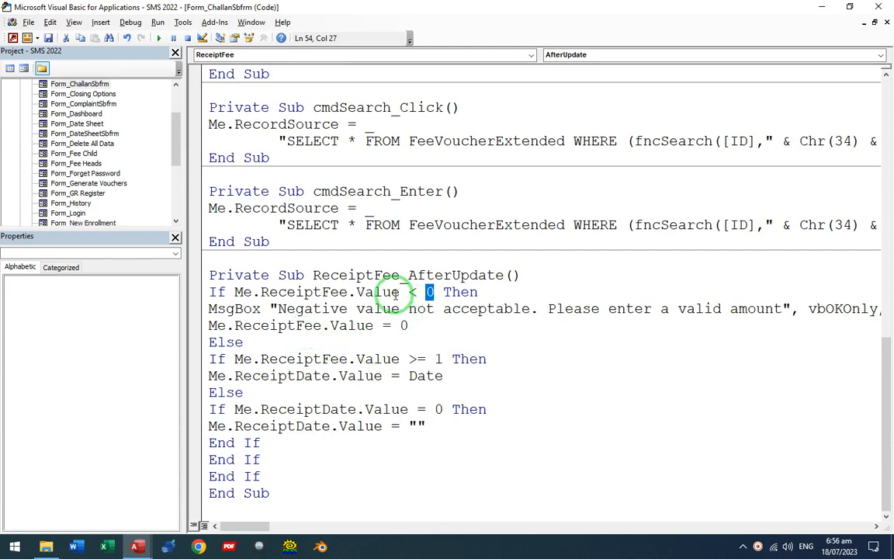
pyautogui.doubleClick(438, 409)
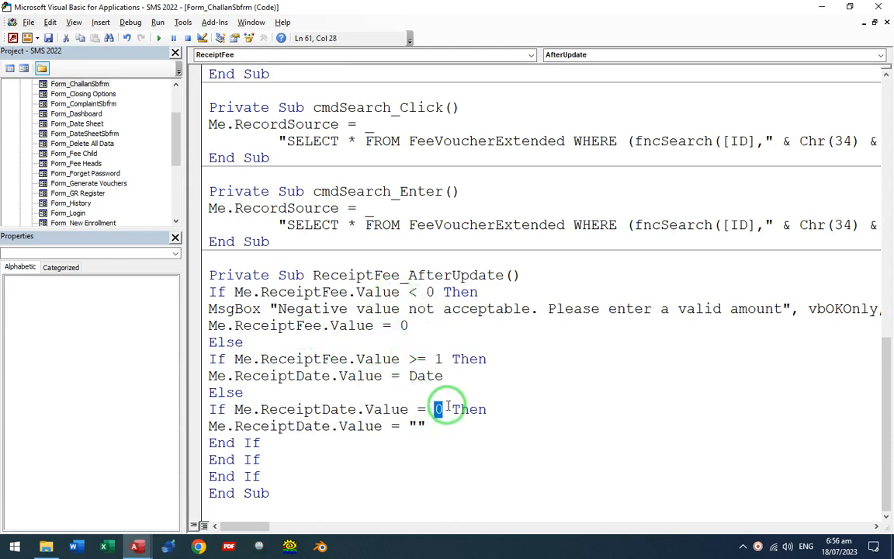
pyautogui.click(398, 375)
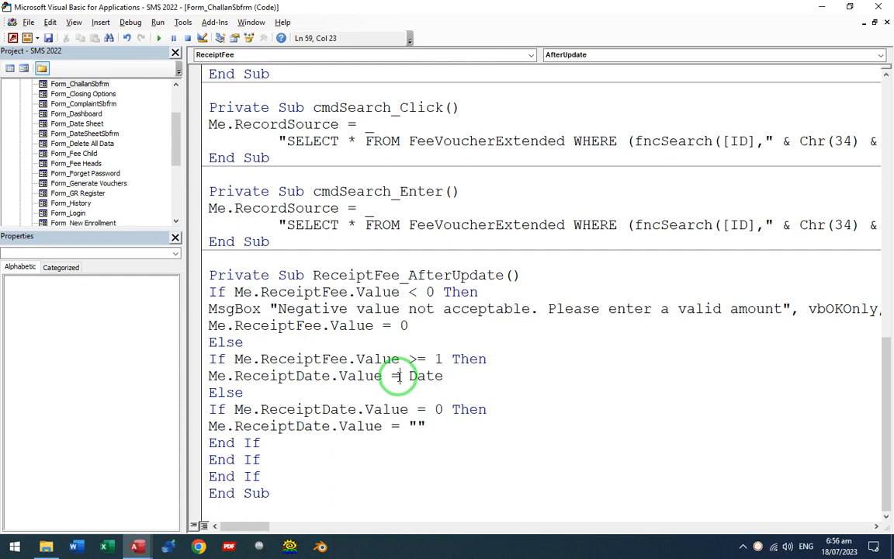
# Test the negative-fee check by entering -2 as the first voucher's receipt fee and dismissing the warning.
pyautogui.hotkey('alt', 'Tab')
pyautogui.moveTo(727, 138); pyautogui.dragTo(762, 145)
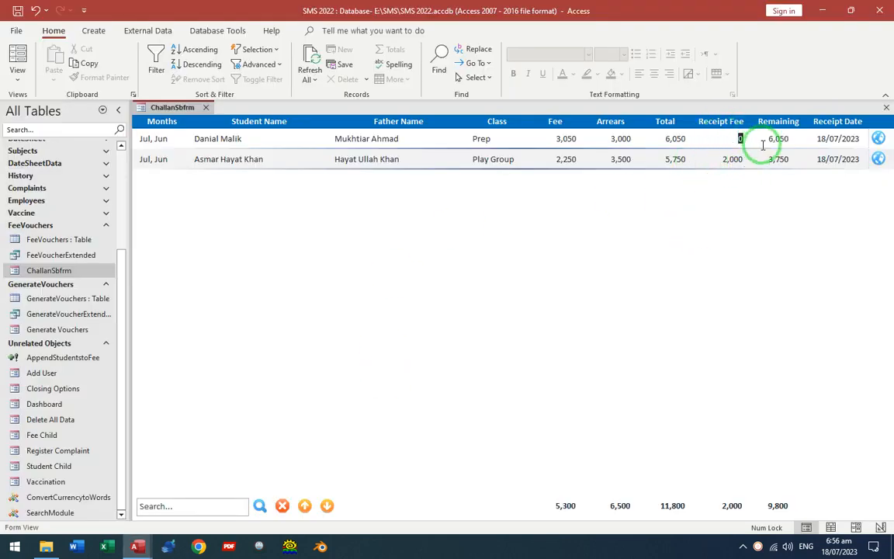
pyautogui.press('BackSpace')
pyautogui.write('-')
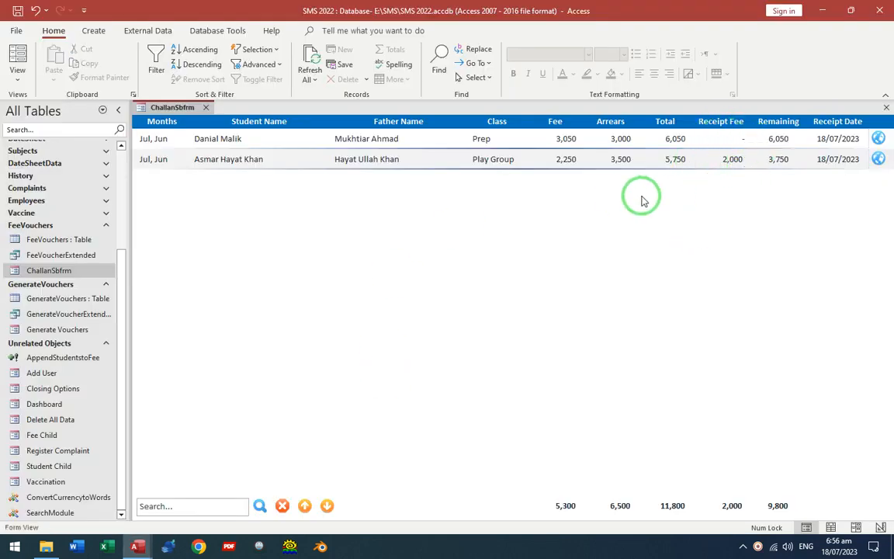
pyautogui.write('2')
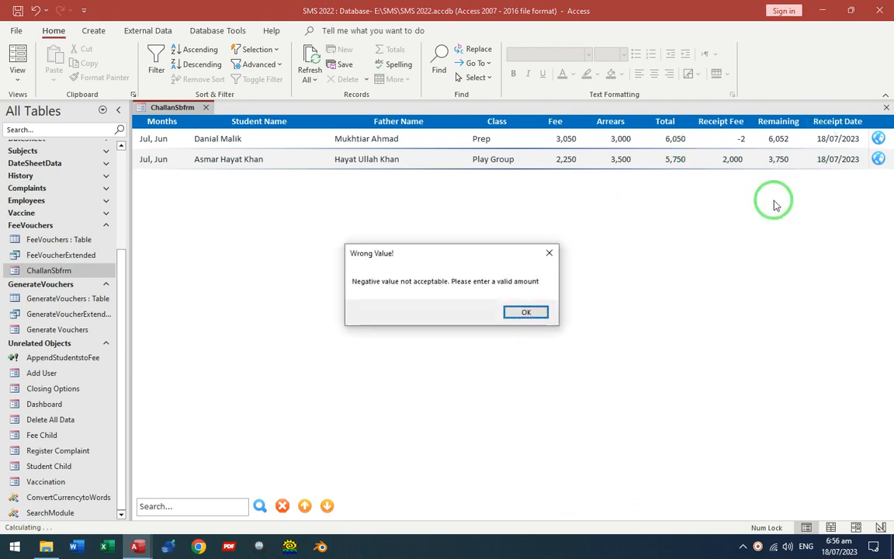
pyautogui.click(516, 318)
pyautogui.moveTo(767, 158); pyautogui.dragTo(754, 143)
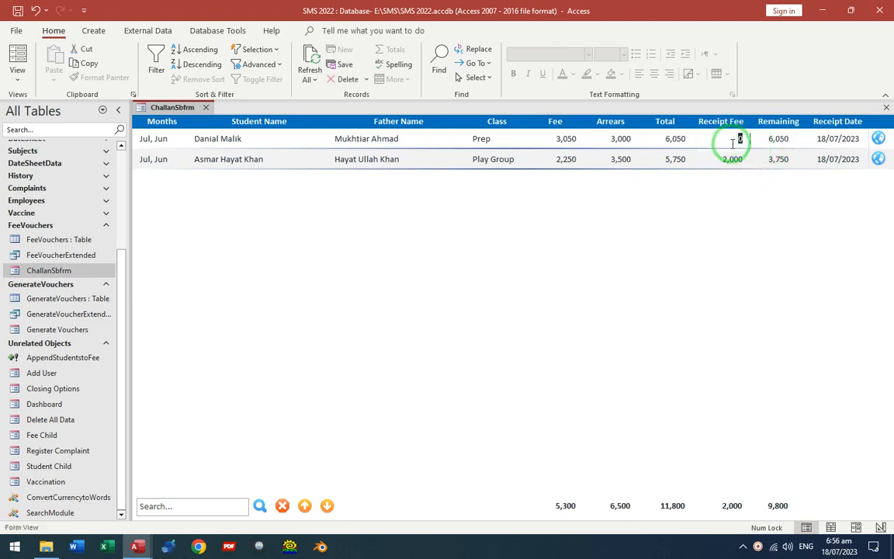
# Add the line Me.ReceiptDate.Value = "" below the fee reset in the negative-fee branch of ReceiptFee_AfterUpdate.
pyautogui.hotkey('alt', 'Tab')
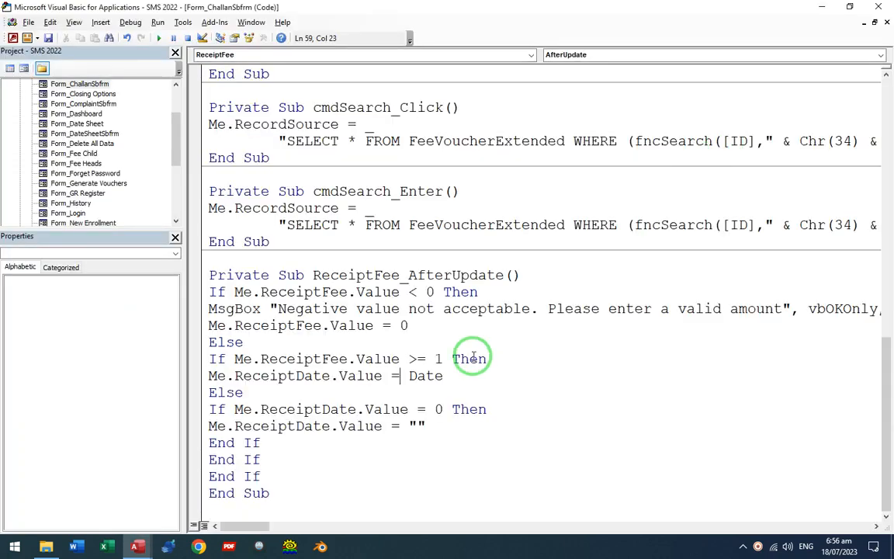
pyautogui.moveTo(435, 409); pyautogui.dragTo(444, 409)
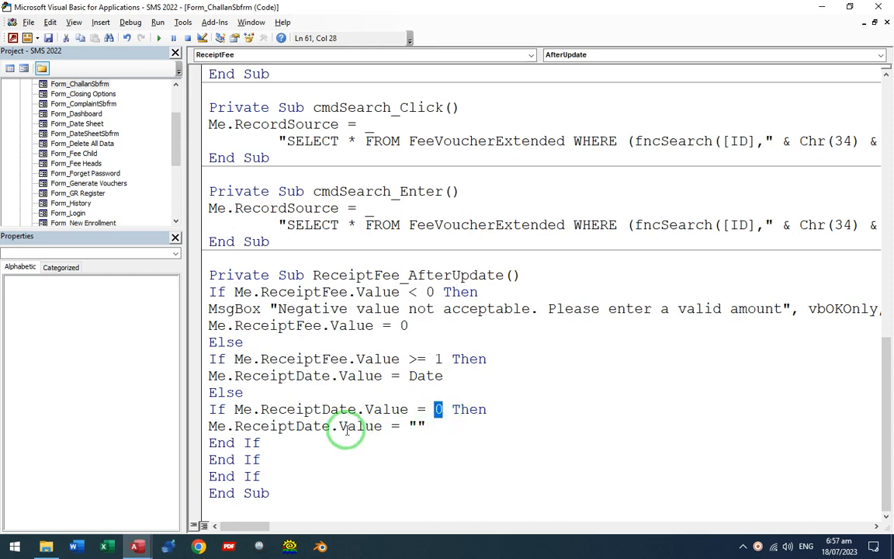
pyautogui.click(423, 426)
pyautogui.press('Return')
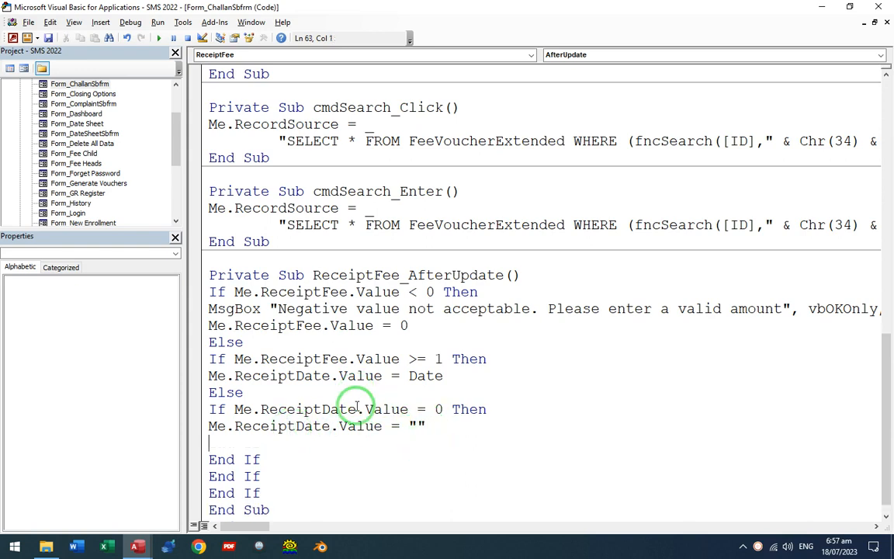
pyautogui.press('BackSpace')
pyautogui.click(349, 309)
pyautogui.click(410, 325)
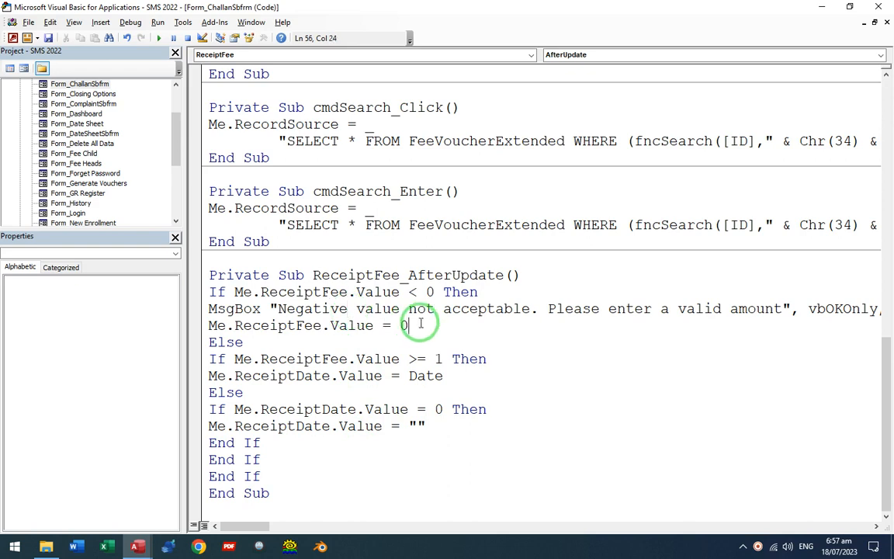
pyautogui.press('Return')
pyautogui.write('Me.r')
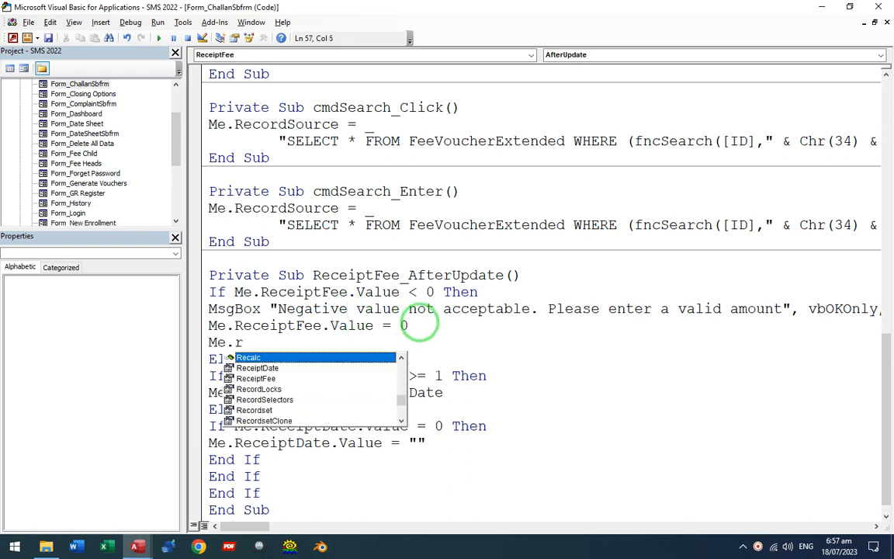
pyautogui.write('eceiptDate.value =')
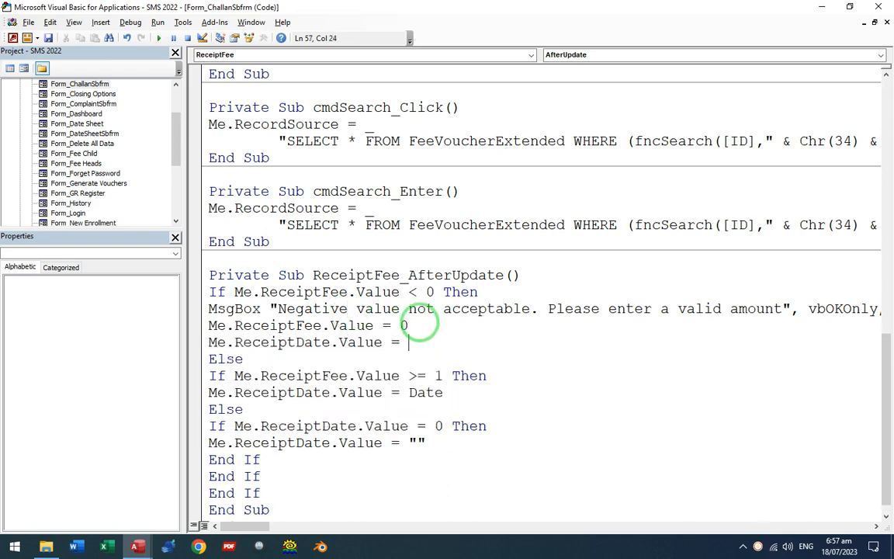
pyautogui.scroll(-1, 418, 314)
pyautogui.click(361, 336)
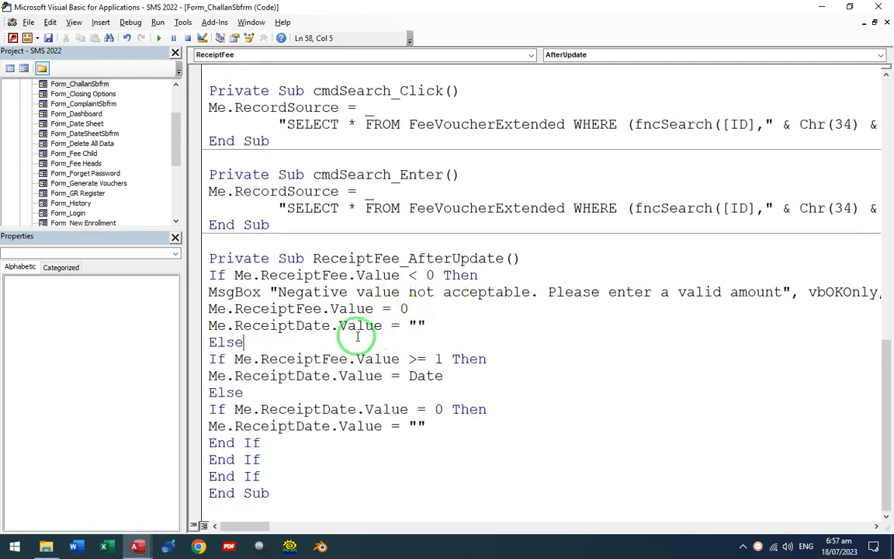
# Enter -2 again as the first voucher's receipt fee, dismiss the warning, and check the receipt date.
pyautogui.hotkey('alt', 'Tab')
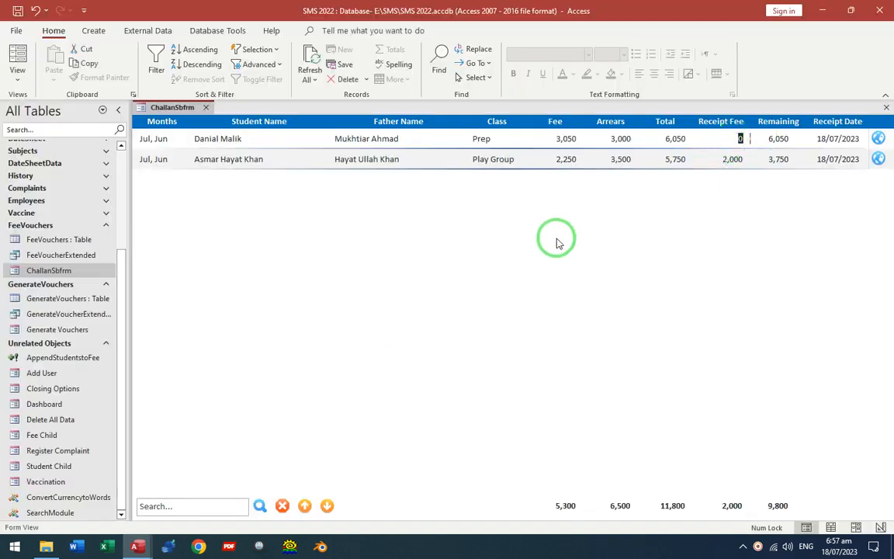
pyautogui.write('-2')
pyautogui.press('Return')
pyautogui.click(524, 312)
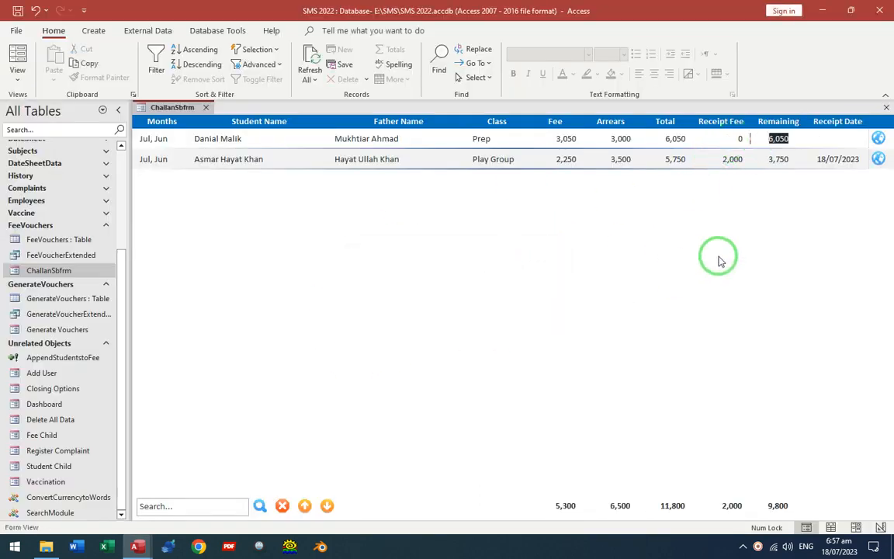
pyautogui.click(821, 138)
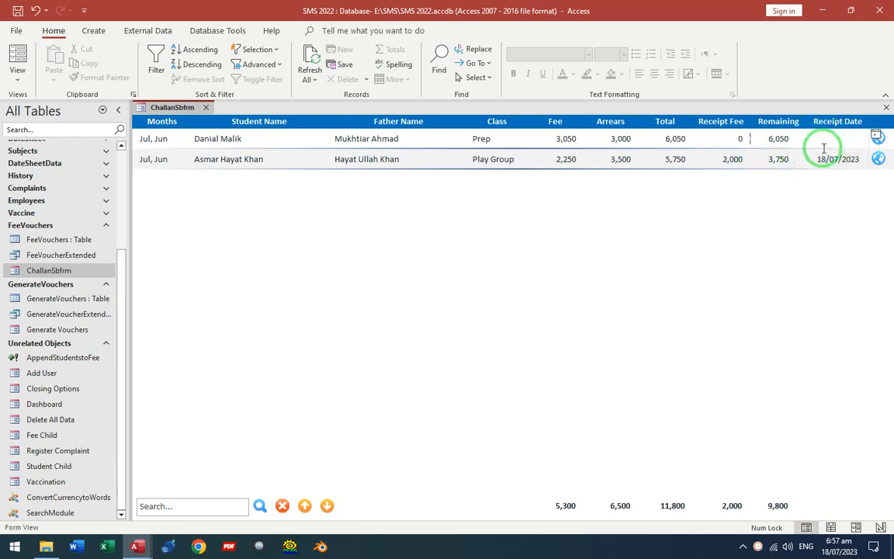
# Set the receipt fee of the second voucher row to 0 and check its receipt date.
pyautogui.moveTo(721, 158); pyautogui.dragTo(772, 160)
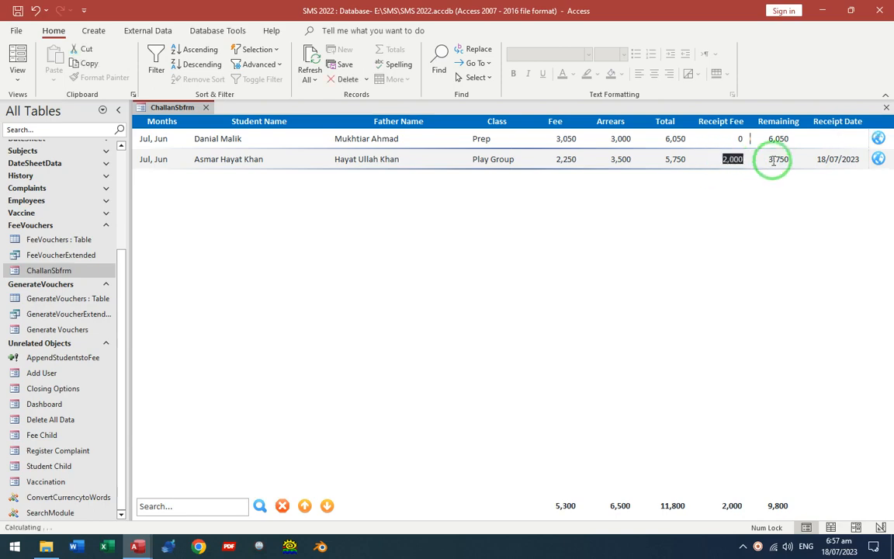
pyautogui.write('0')
pyautogui.press('Tab')
pyautogui.press('Tab')
pyautogui.click(715, 161)
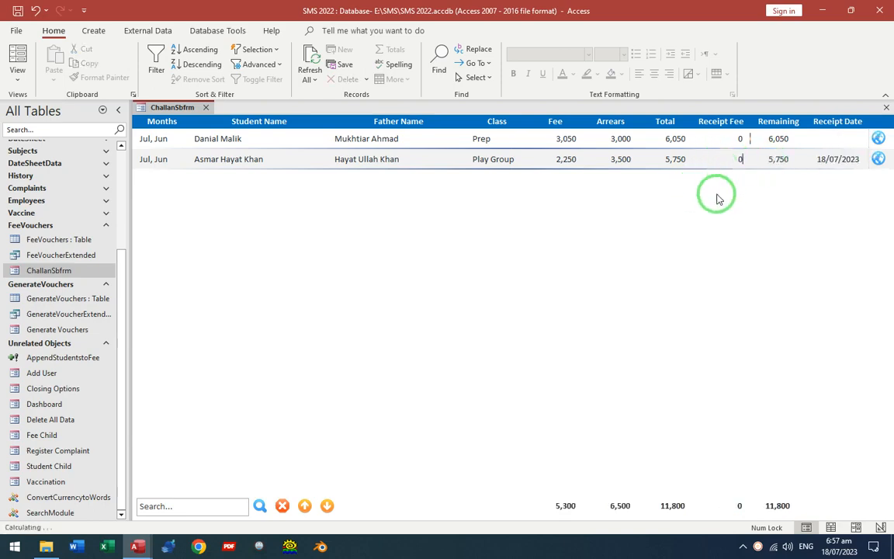
# Move the If Me.ReceiptDate.Value = 0 Then block to the start of ReceiptFee_AfterUpdate, followed by an Else.
pyautogui.hotkey('alt', 'F11')
pyautogui.click(427, 313)
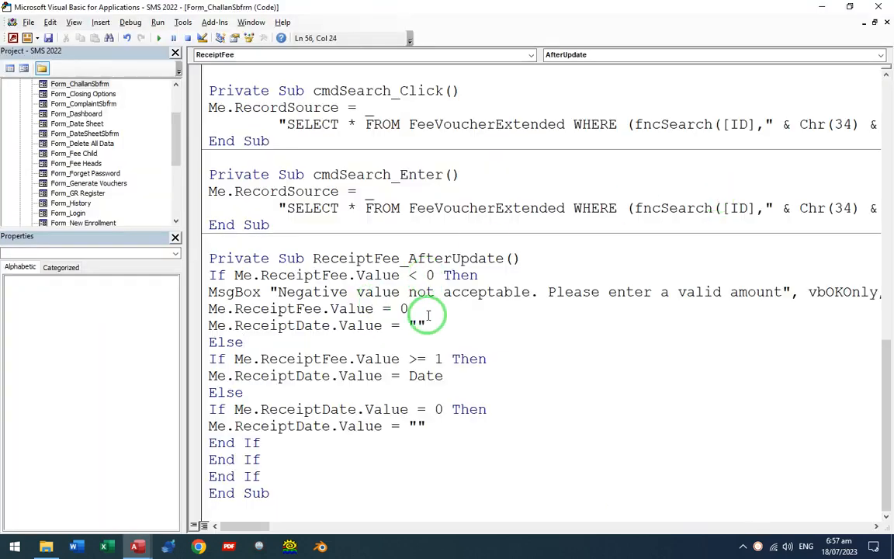
pyautogui.click(341, 408)
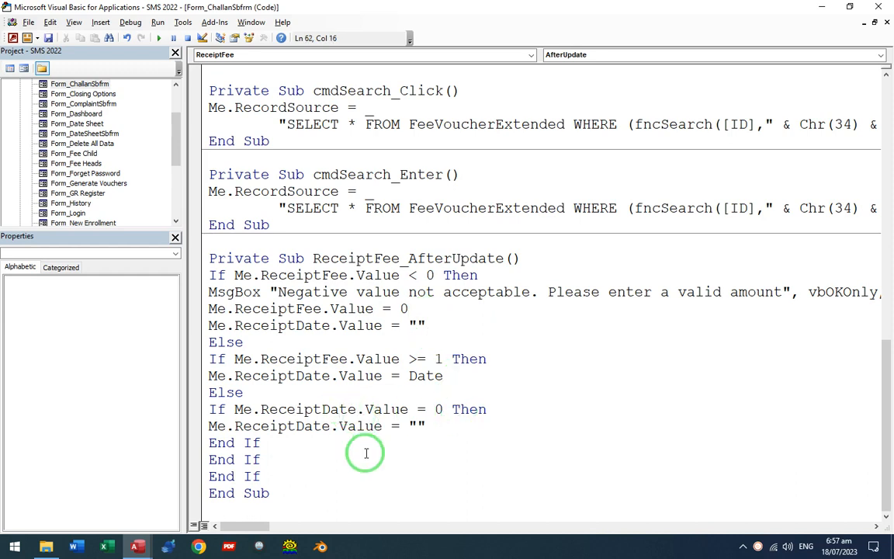
pyautogui.press('Home')
pyautogui.hotkey('shift', 'End')
pyautogui.hotkey('shift', 'Down')
pyautogui.hotkey('ctrl', 'c')
pyautogui.press('Delete')
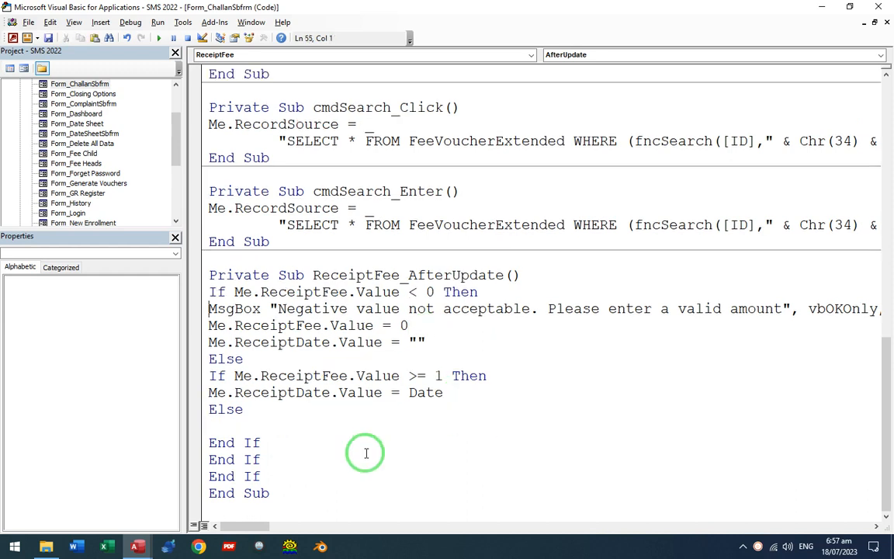
pyautogui.press('Up')
pyautogui.press('Return')
pyautogui.press('Up')
pyautogui.hotkey('ctrl', 'v')
pyautogui.press('Return')
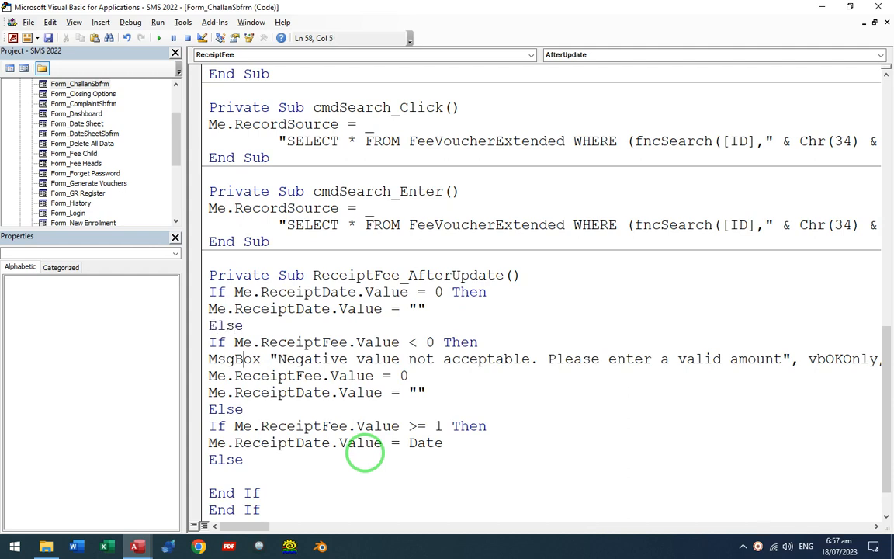
# Move the negative-fee condition with its message and resets into the final Else branch, remove the leftover Else, and return to the form.
pyautogui.press('Home')
pyautogui.hotkey('shift', 'End')
pyautogui.hotkey('shift', 'Down')
pyautogui.hotkey('shift', 'Down')
pyautogui.hotkey('shift', 'Down')
pyautogui.press('Delete')
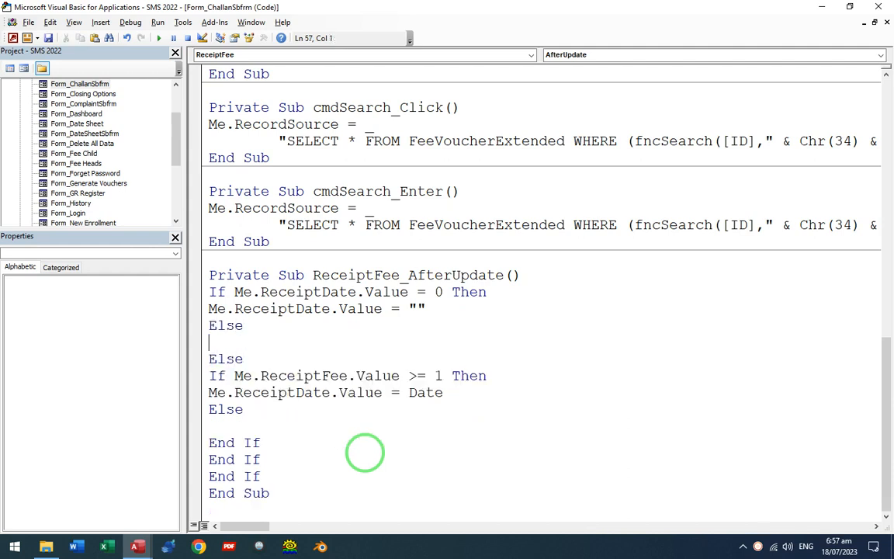
pyautogui.press('Delete')
pyautogui.hotkey('shift', 'Down')
pyautogui.press('Delete')
pyautogui.press('Down')
pyautogui.hotkey('ctrl', 'v')
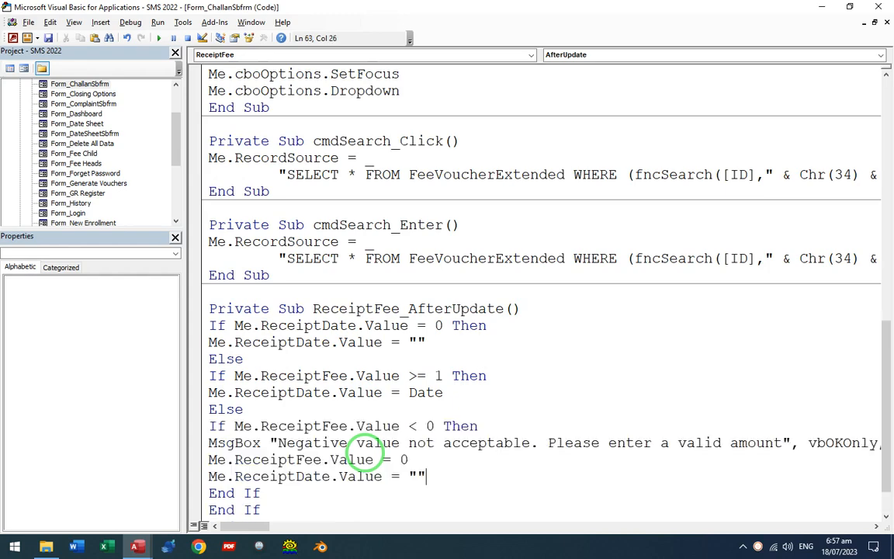
pyautogui.hotkey('alt', 'F11')
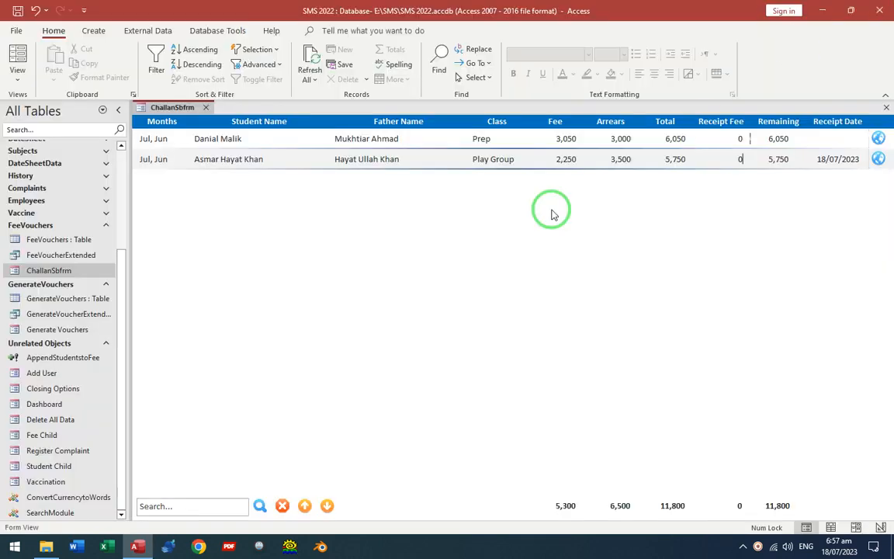
# Enter 0 again as the second voucher's receipt fee and check whether its receipt date clears.
pyautogui.doubleClick(730, 161)
pyautogui.write('0')
pyautogui.press('Tab')
pyautogui.press('Tab')
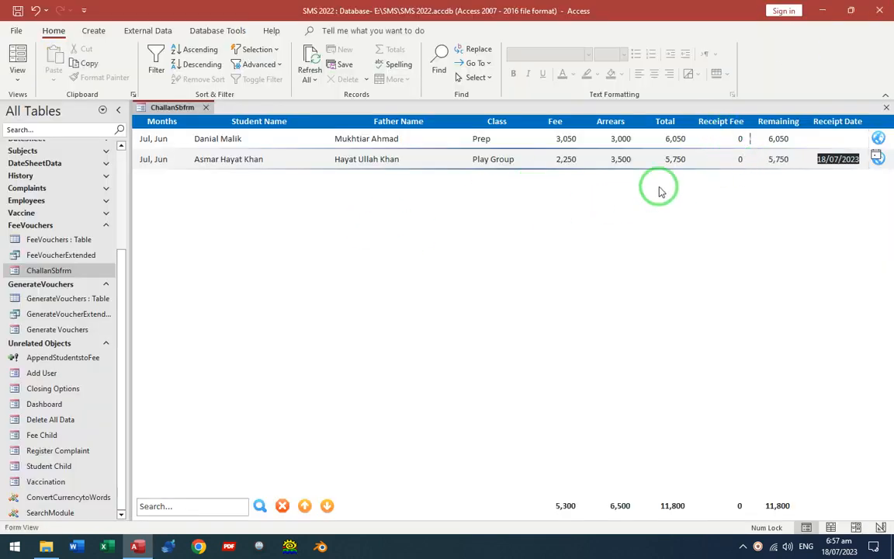
pyautogui.click(733, 138)
# In the first branch of ReceiptFee_AfterUpdate, assign nil to Me.ReceiptDate.Value instead of the empty string.
pyautogui.hotkey('alt', 'Tab')
pyautogui.hotkey('alt', 'Tab')
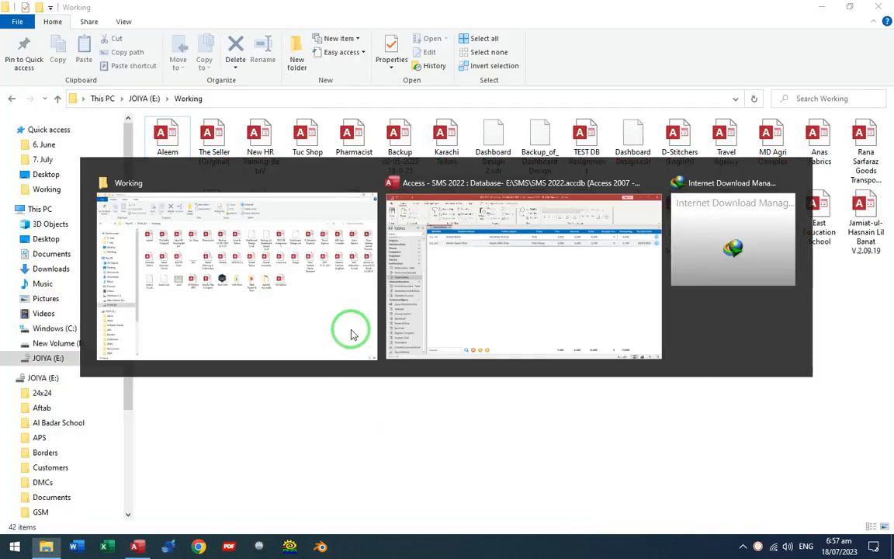
pyautogui.hotkey('alt', 'F11')
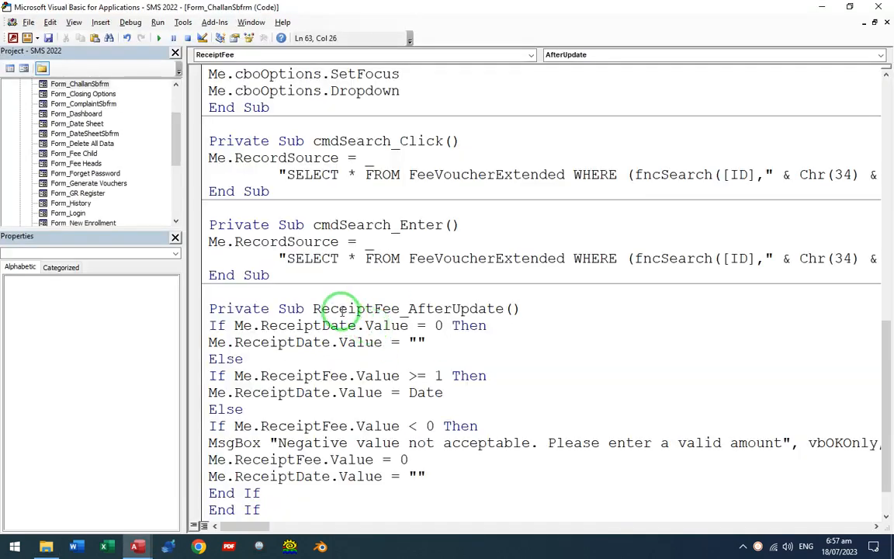
pyautogui.scroll(-1, 373, 323)
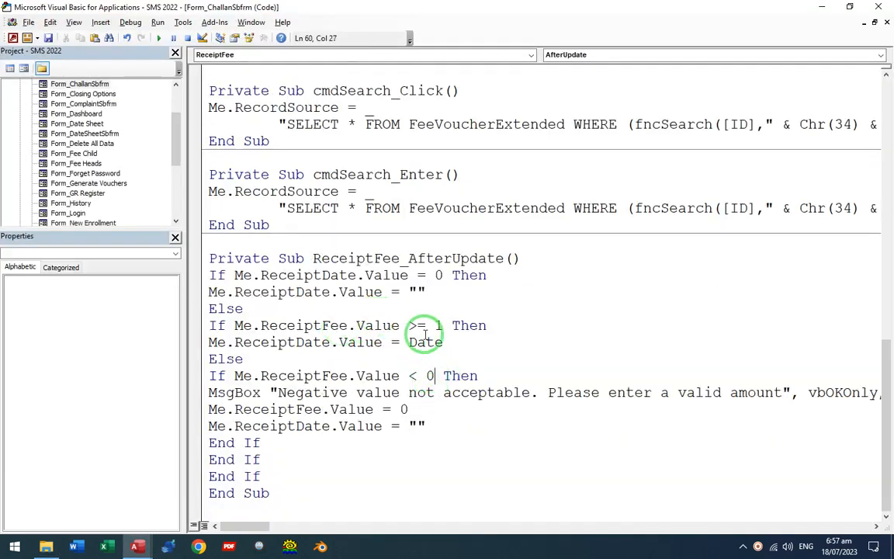
pyautogui.doubleClick(440, 275)
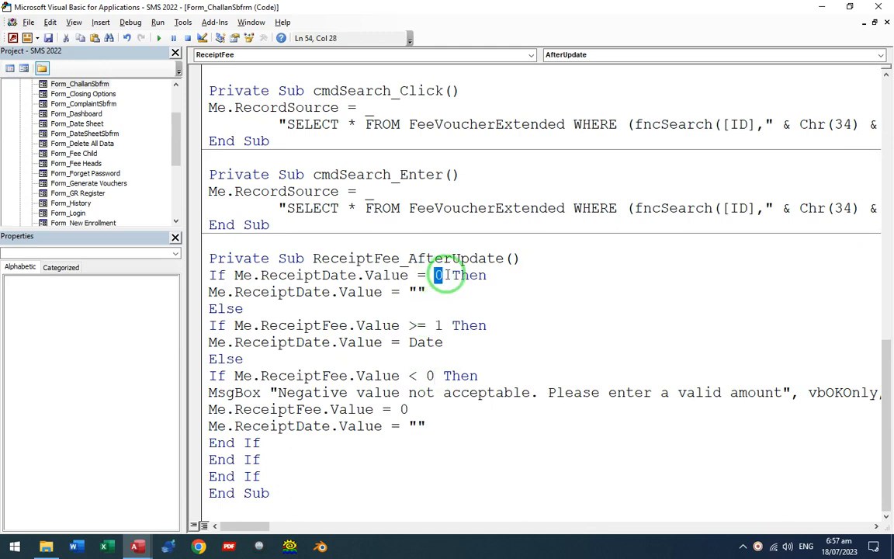
pyautogui.moveTo(252, 292); pyautogui.dragTo(418, 291)
pyautogui.click(440, 303)
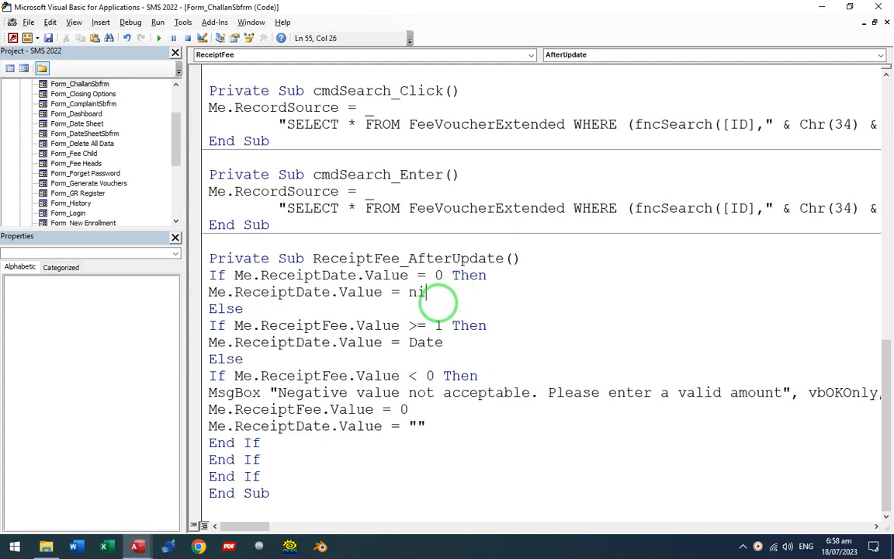
# Return to the form and check the second voucher's receipt fee and date against the nil assignment.
pyautogui.hotkey('alt', 'F11')
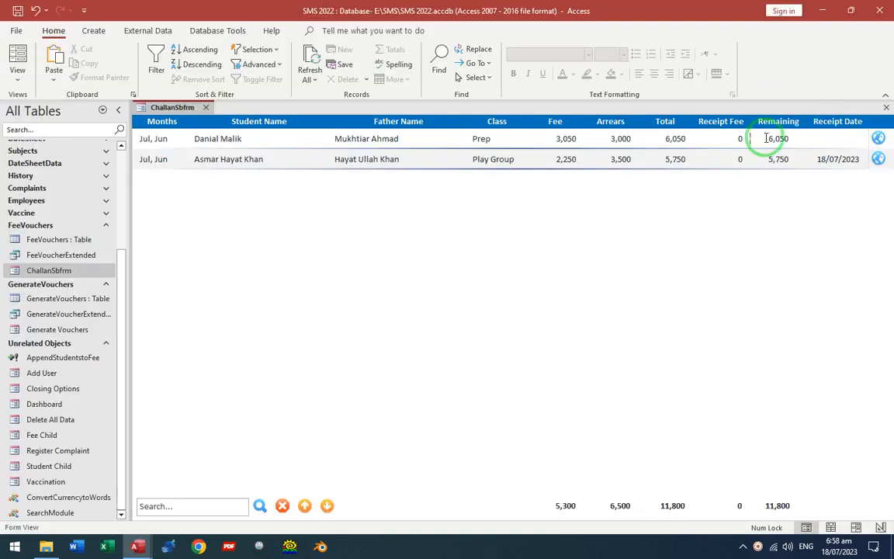
pyautogui.click(769, 139)
pyautogui.doubleClick(744, 158)
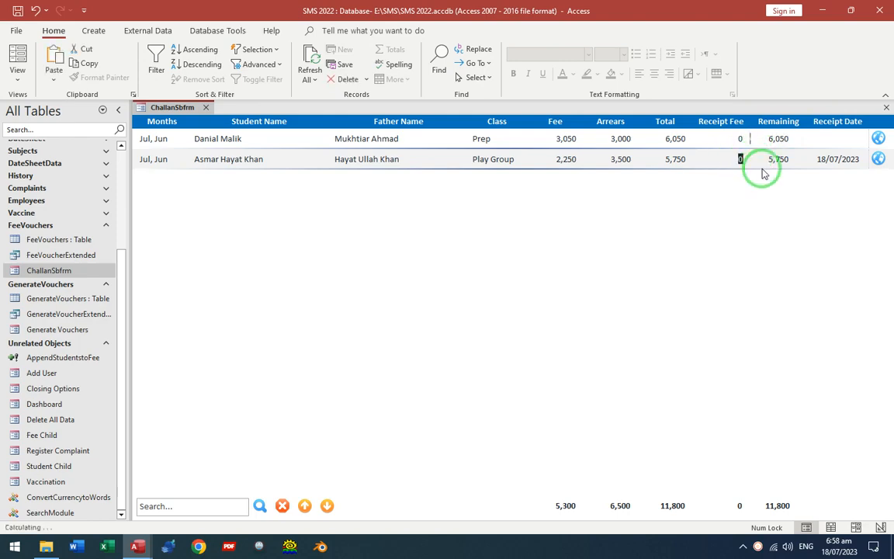
pyautogui.press('Tab')
pyautogui.press('Tab')
pyautogui.click(736, 161)
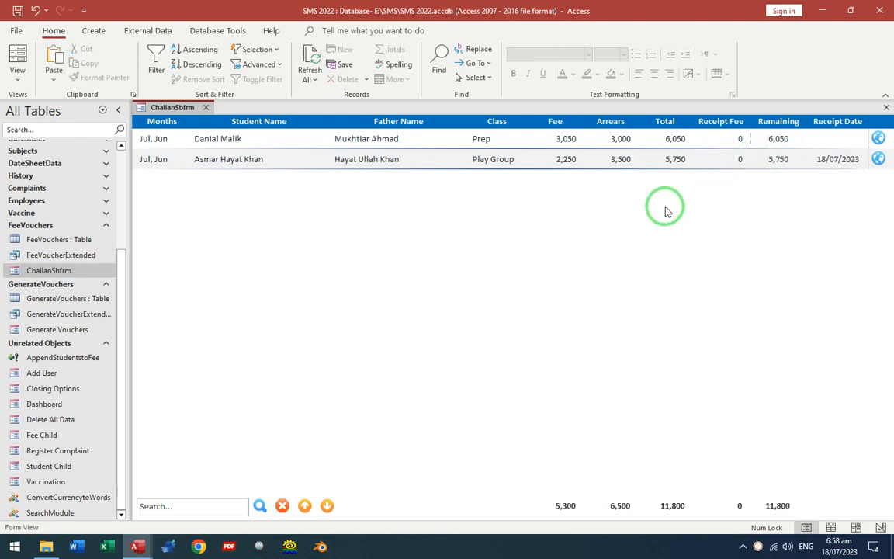
# Delete the Me.ReceiptDate.Value = 0 condition with its nil assignment, Else and matching End If from ReceiptFee_AfterUpdate, and close the code editor.
pyautogui.hotkey('alt', 'F11')
pyautogui.click(392, 342)
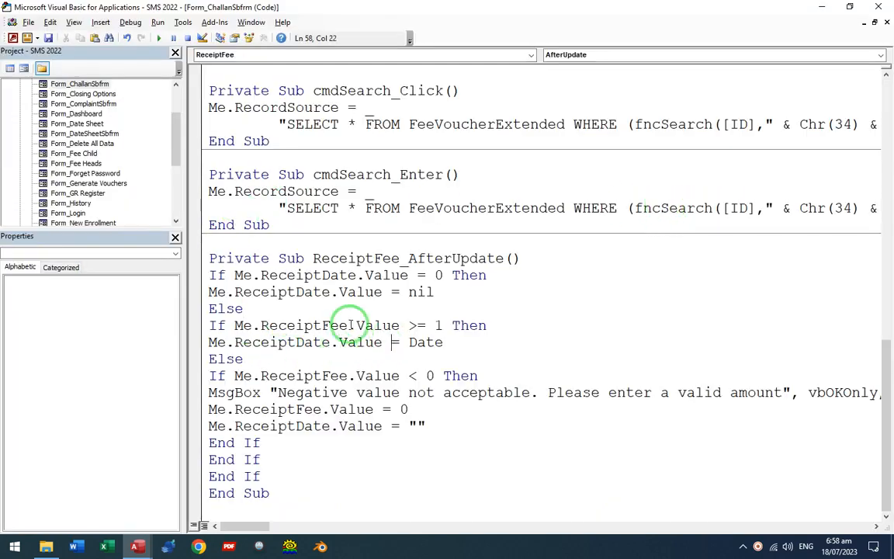
pyautogui.click(440, 298)
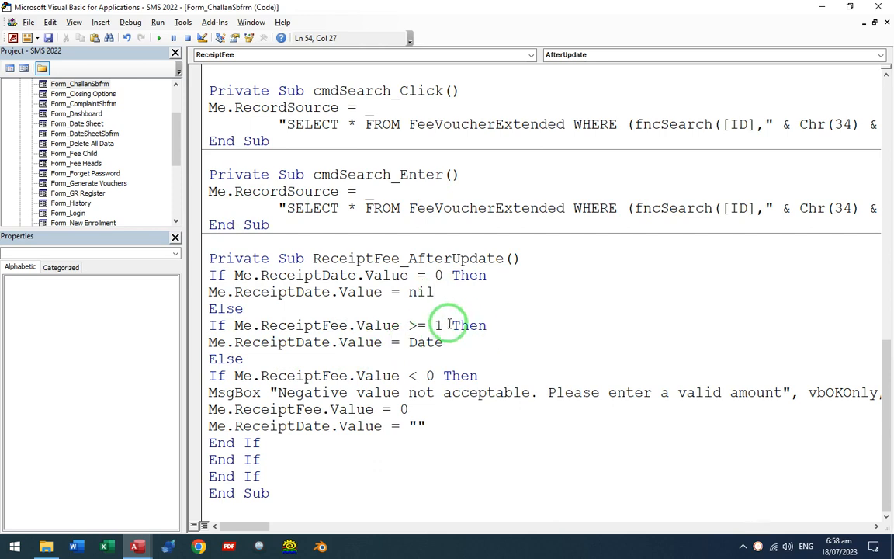
pyautogui.press('Home')
pyautogui.hotkey('shift', 'End')
pyautogui.hotkey('shift', 'Down')
pyautogui.press('Delete')
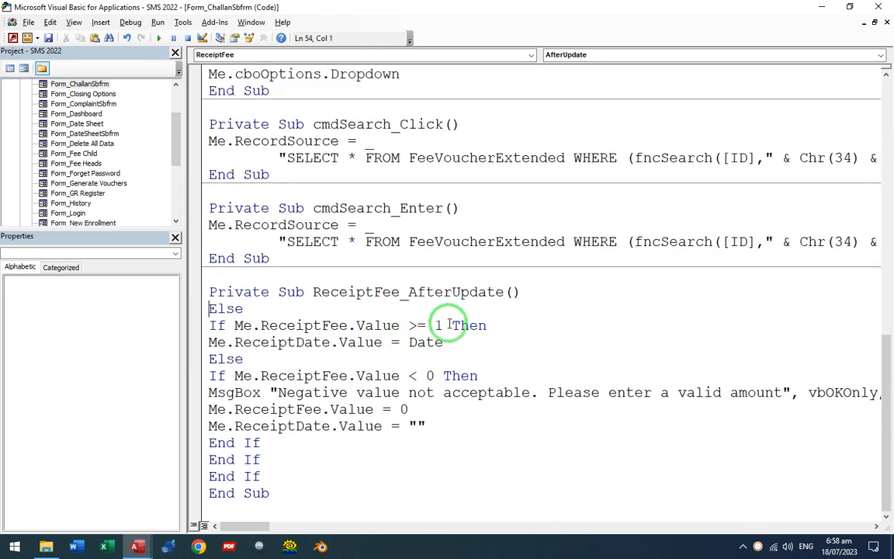
pyautogui.hotkey('shift', 'End')
pyautogui.press('Delete')
pyautogui.press('Delete')
pyautogui.hotkey('shift', 'End')
pyautogui.press('Delete')
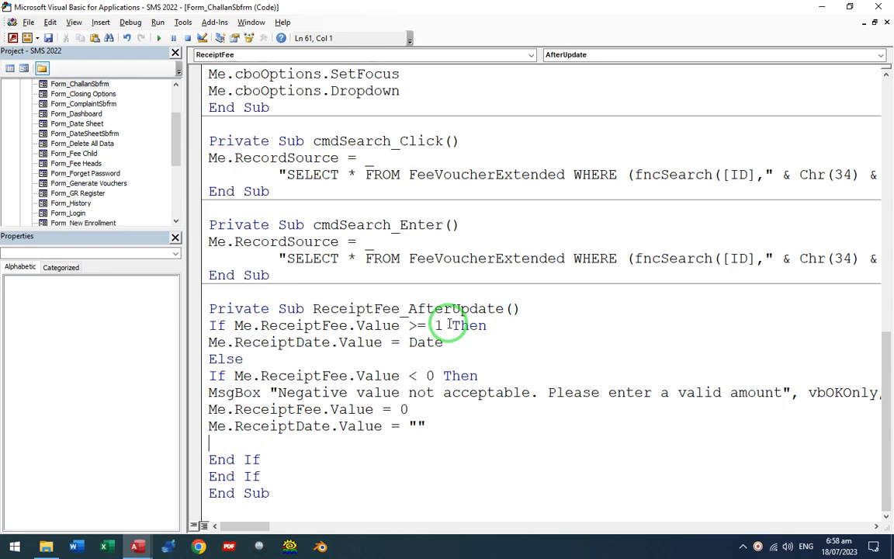
pyautogui.press('Delete')
pyautogui.click(410, 358)
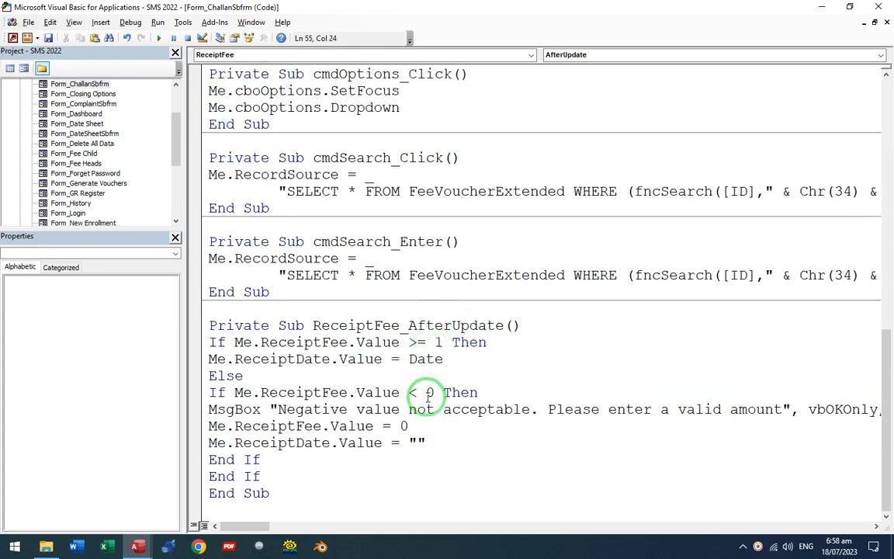
pyautogui.click(880, 7)
# Clear the receipt date of the second voucher and leave the field.
pyautogui.click(824, 140)
pyautogui.click(844, 168)
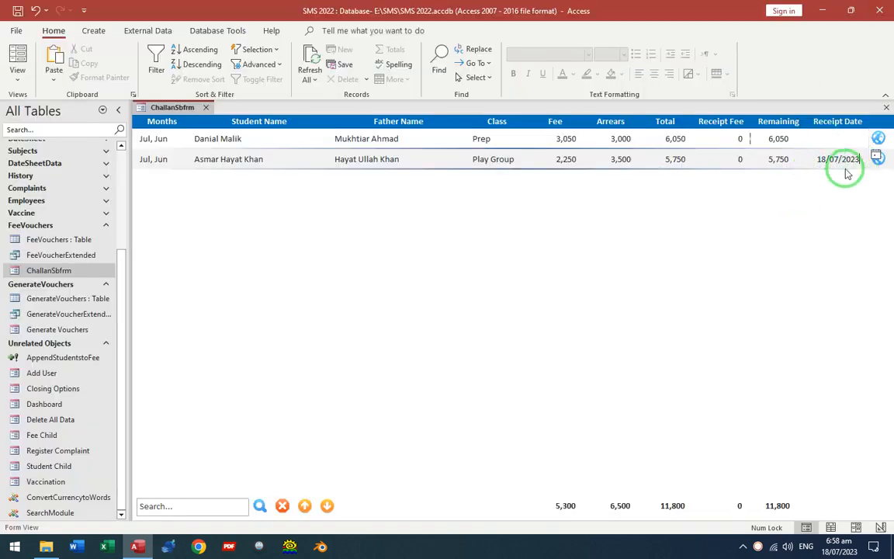
pyautogui.click(817, 159)
pyautogui.hotkey('shift', 'End')
pyautogui.press('Delete')
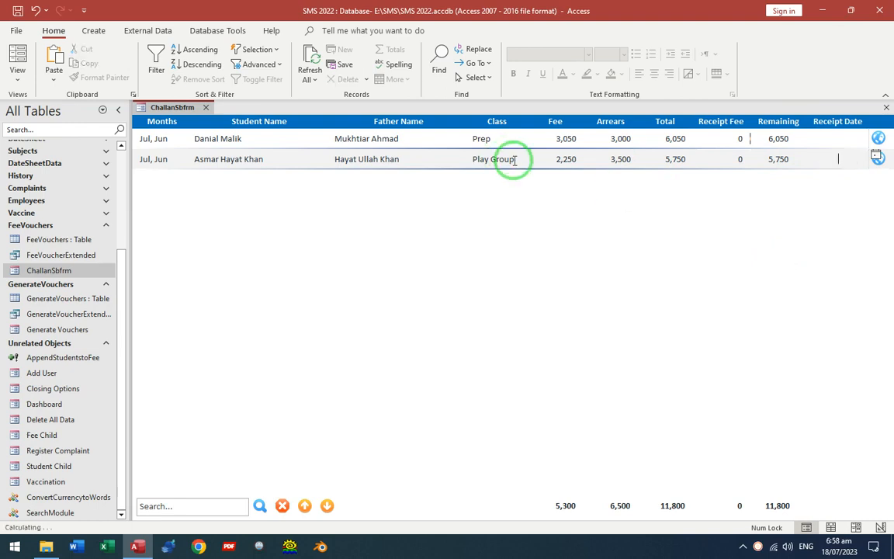
pyautogui.click(514, 160)
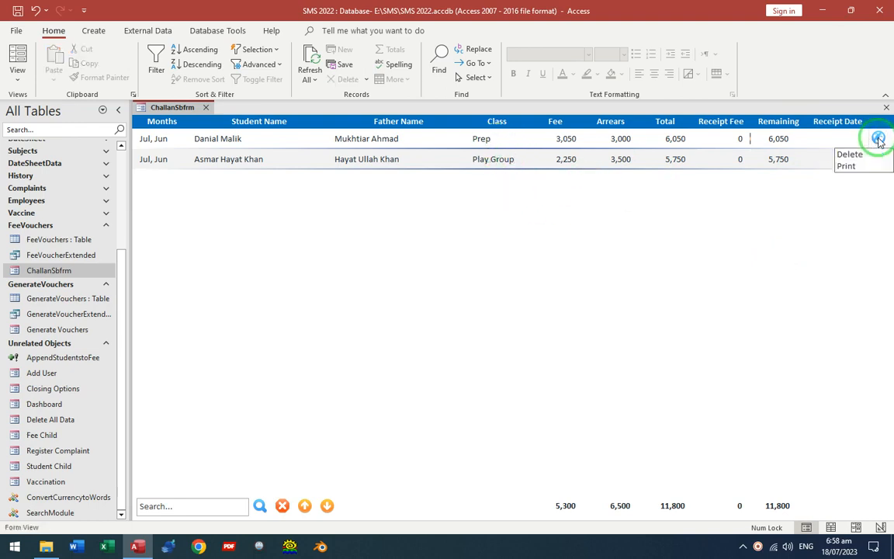
# Review the fee, total and receipt date fields of both vouchers and the first voucher's list of options.
pyautogui.click(769, 159)
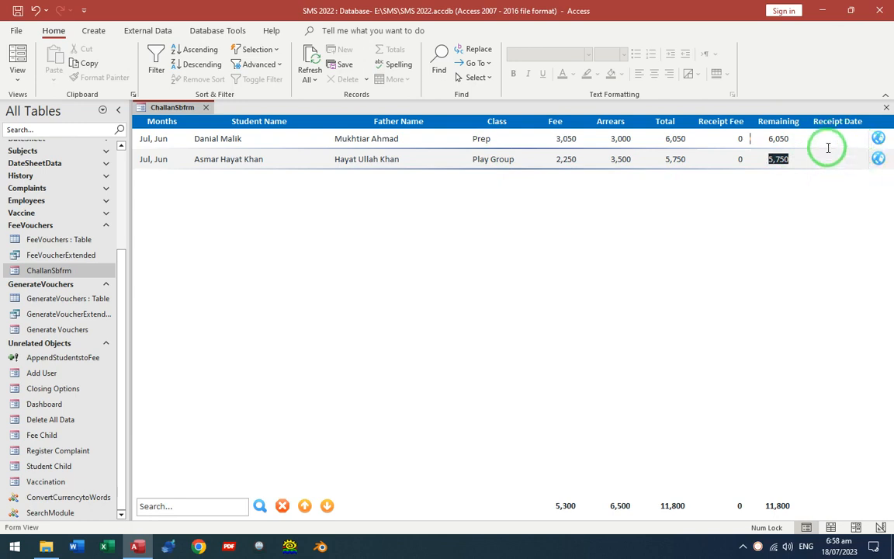
pyautogui.click(825, 139)
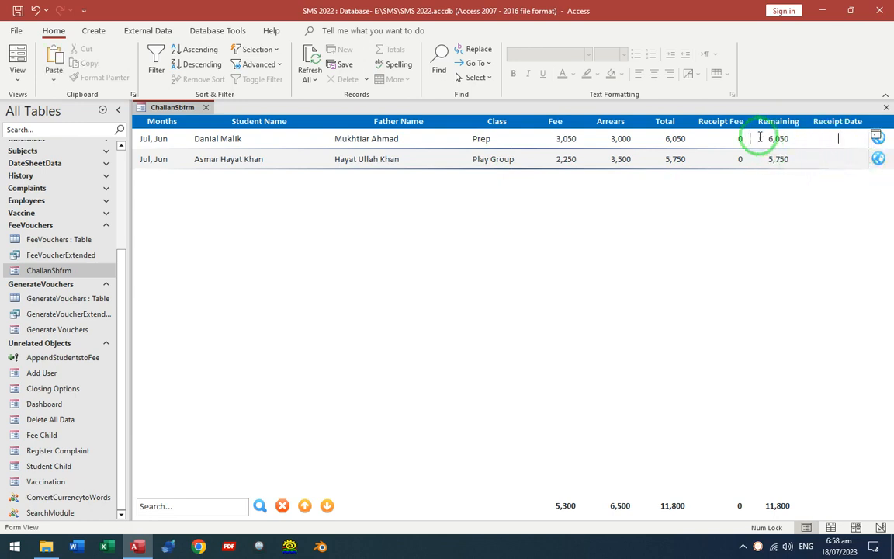
pyautogui.click(739, 159)
pyautogui.click(810, 143)
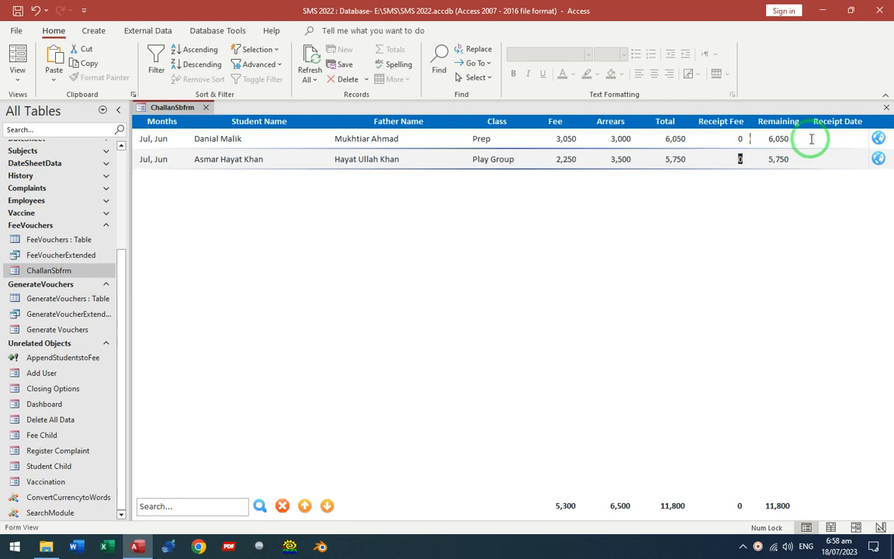
pyautogui.click(669, 140)
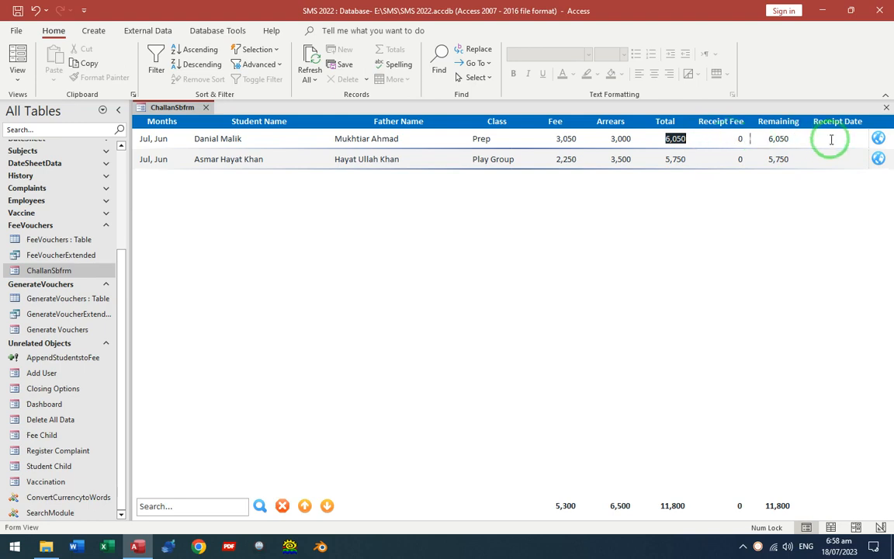
pyautogui.click(743, 139)
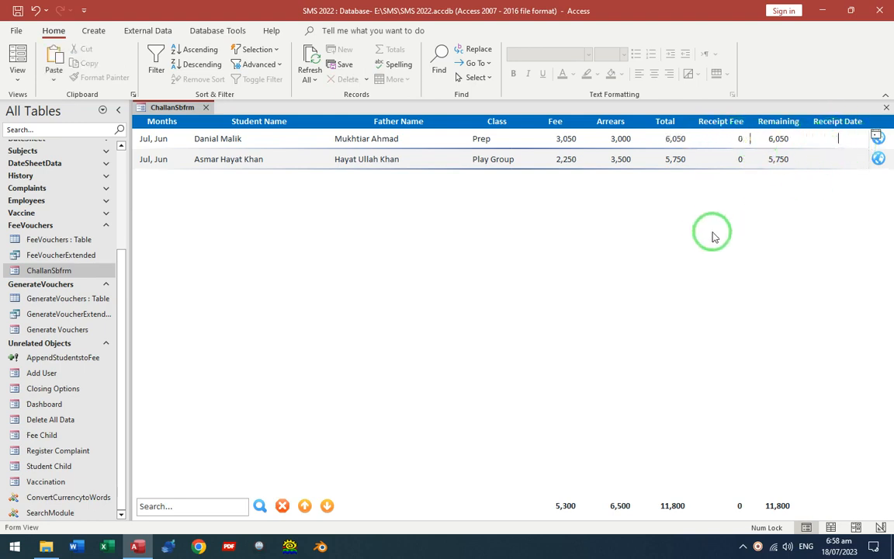
pyautogui.click(348, 160)
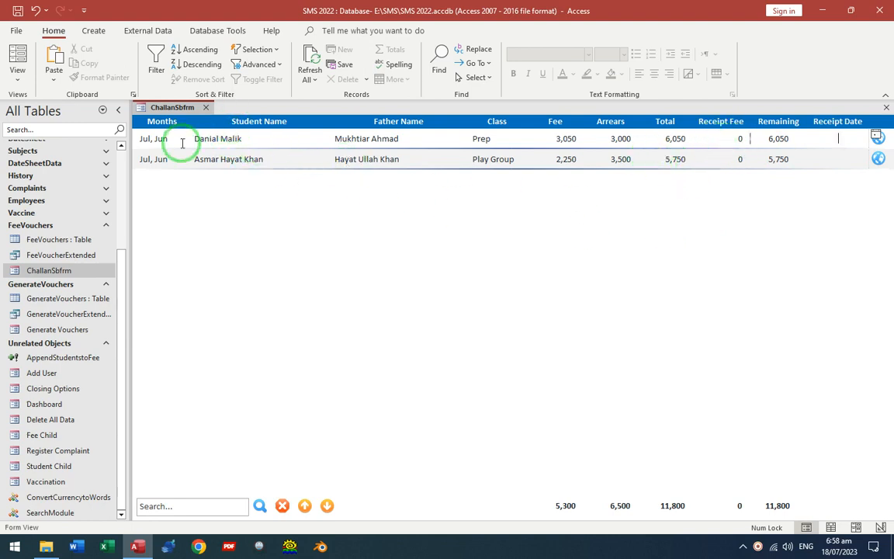
pyautogui.rightClick(884, 143)
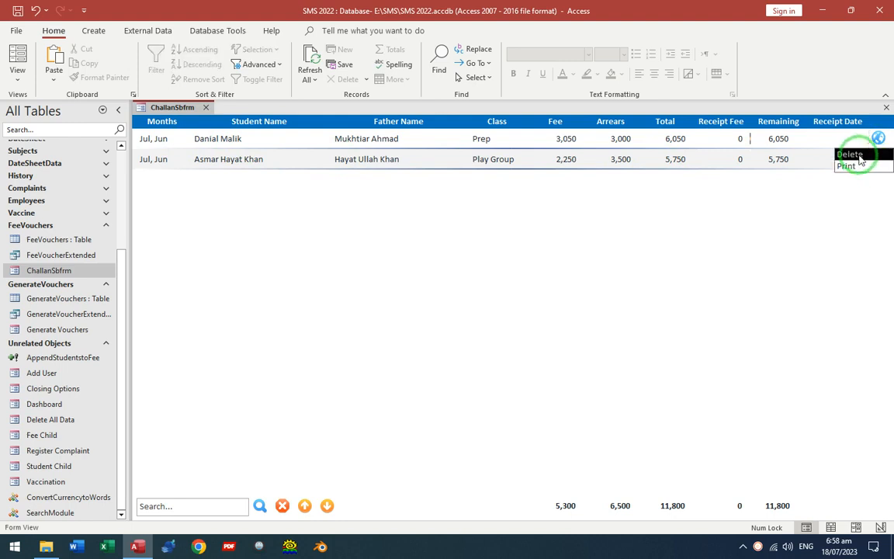
pyautogui.click(789, 143)
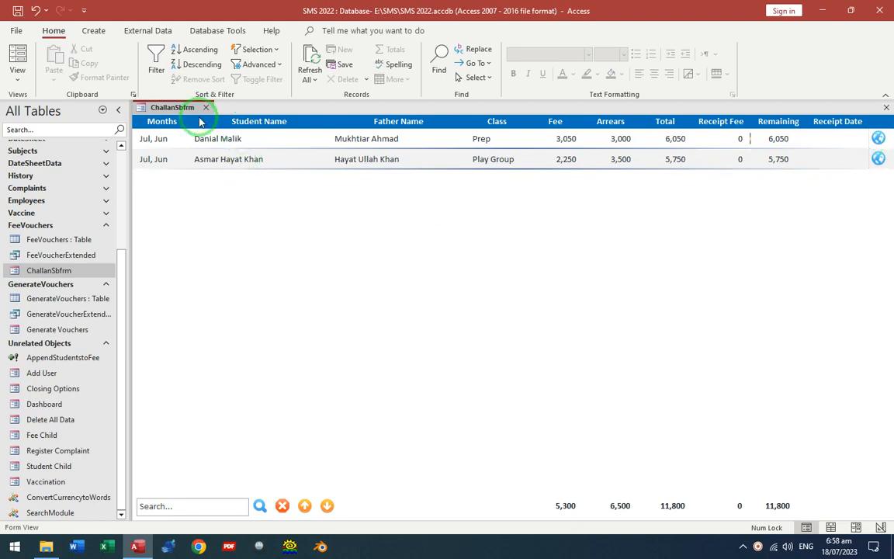
# Add "Paid" after "Delete" and "Print" in the Row Source of the cboOptions combo box in design view.
pyautogui.rightClick(226, 204)
pyautogui.click(250, 242)
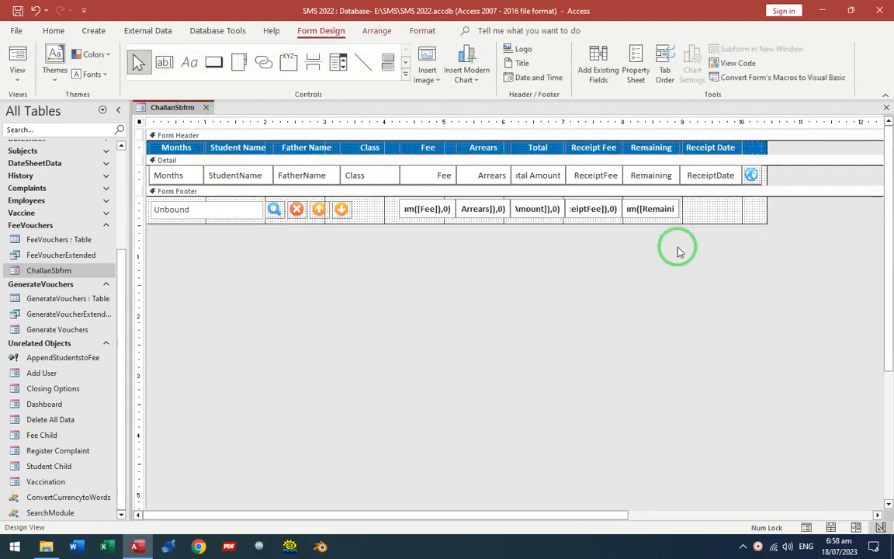
pyautogui.click(722, 177)
pyautogui.doubleClick(722, 177)
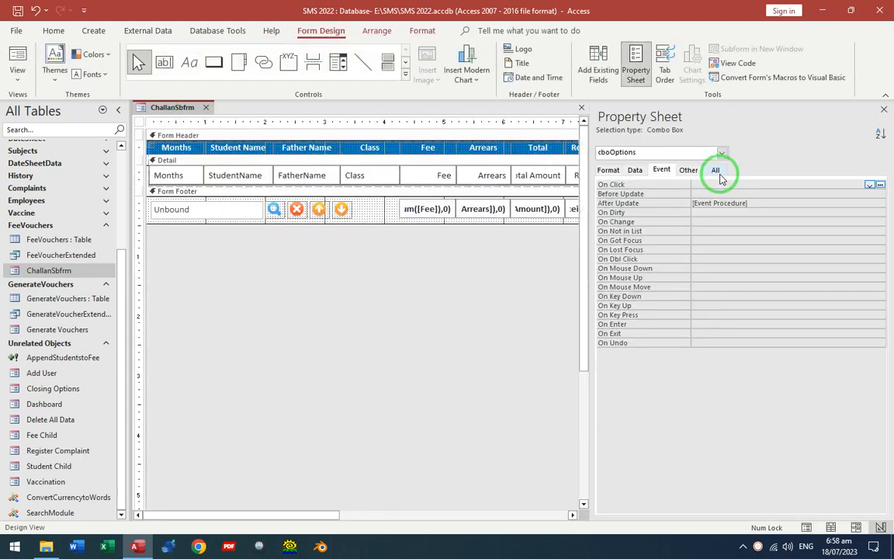
pyautogui.scroll(2, 729, 266)
pyautogui.scroll(5, 729, 266)
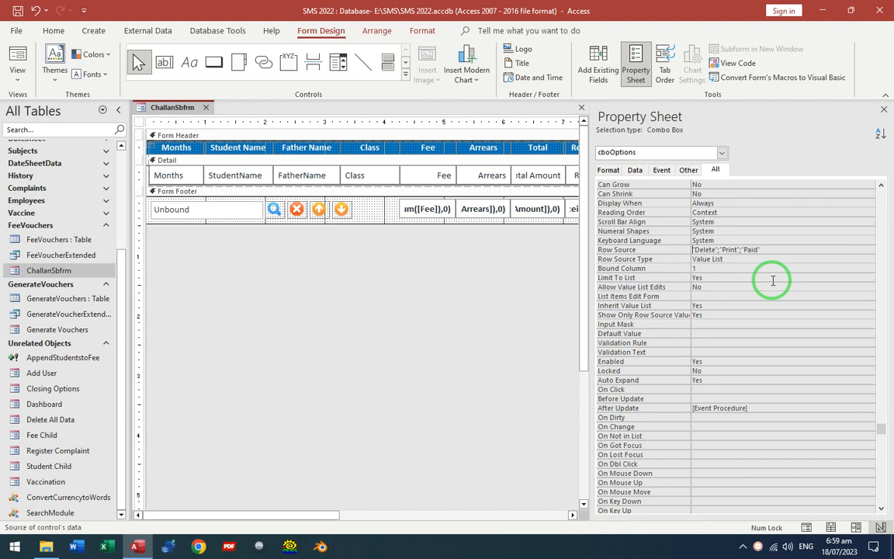
# Display the form in Form View and try the Paid option on the first voucher.
pyautogui.press('F5')
pyautogui.click(878, 140)
pyautogui.click(858, 179)
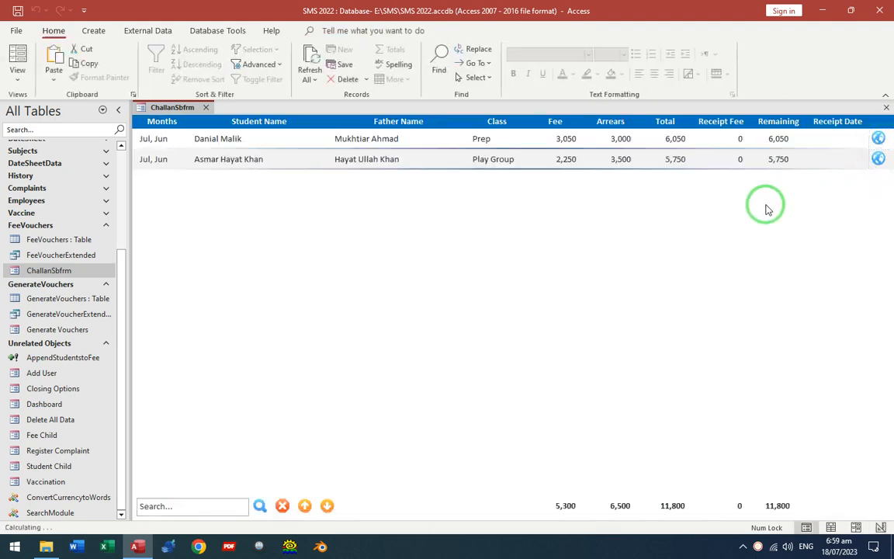
# Return to design view and open the After Update event procedure of the cboOptions combo box.
pyautogui.rightClick(521, 214)
pyautogui.click(555, 255)
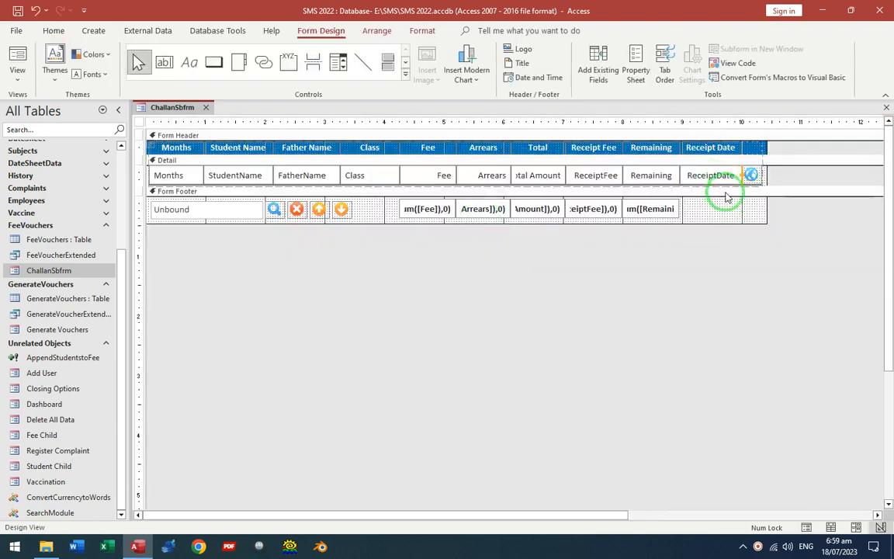
pyautogui.press('F4')
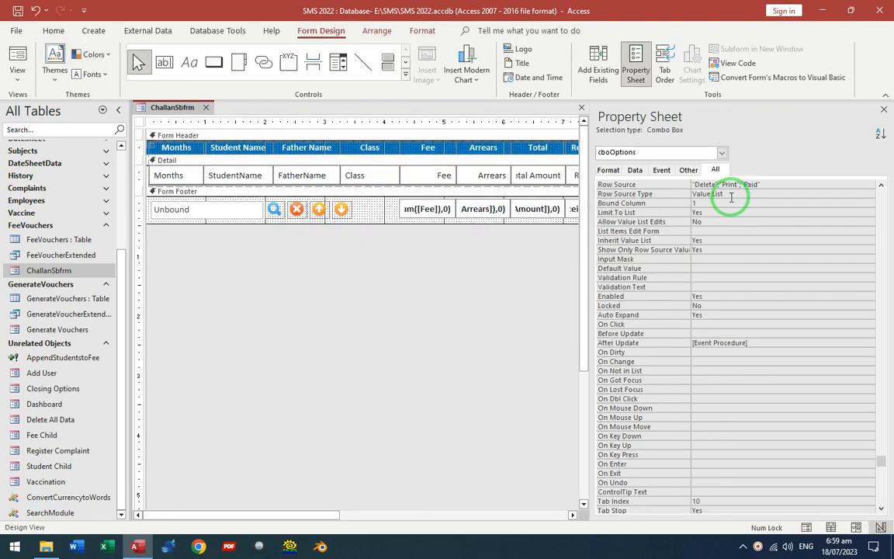
pyautogui.click(661, 169)
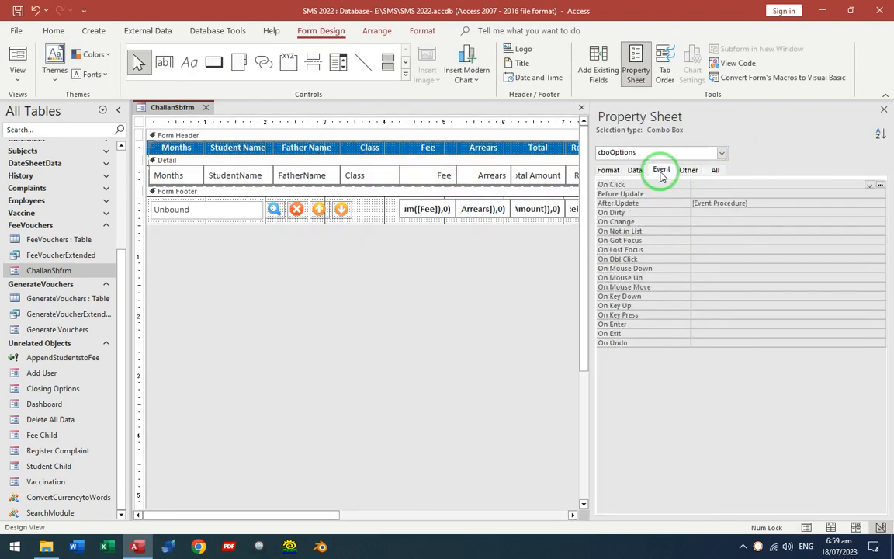
pyautogui.click(719, 202)
pyautogui.click(880, 204)
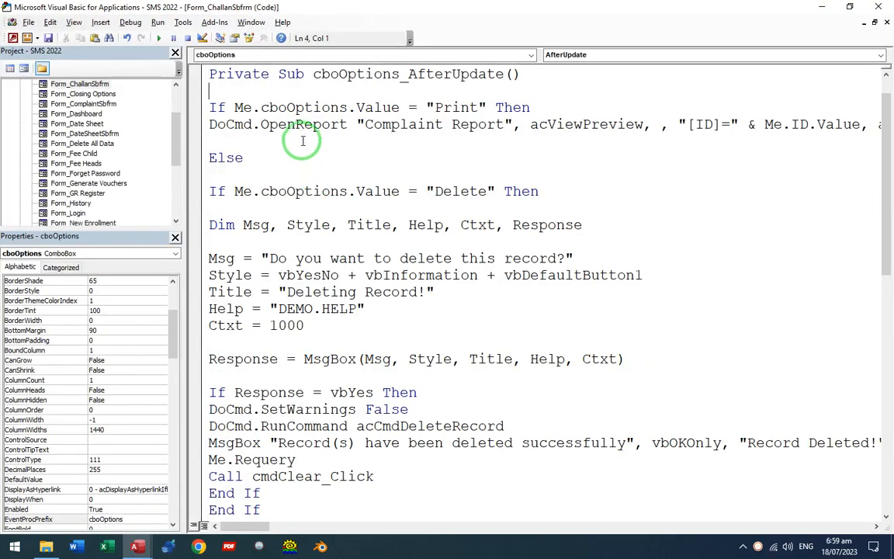
# Begin the cboOptions After Update procedure with the condition If Me.cboOptions.Value = "Paid" Then, above the "Print" condition.
pyautogui.scroll(-3, 455, 159)
pyautogui.scroll(3, 309, 258)
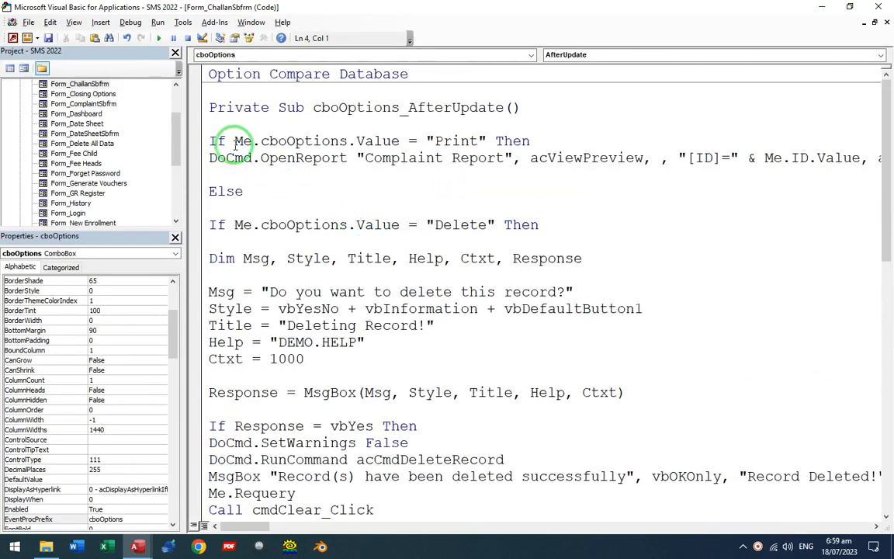
pyautogui.write('If Me.co')
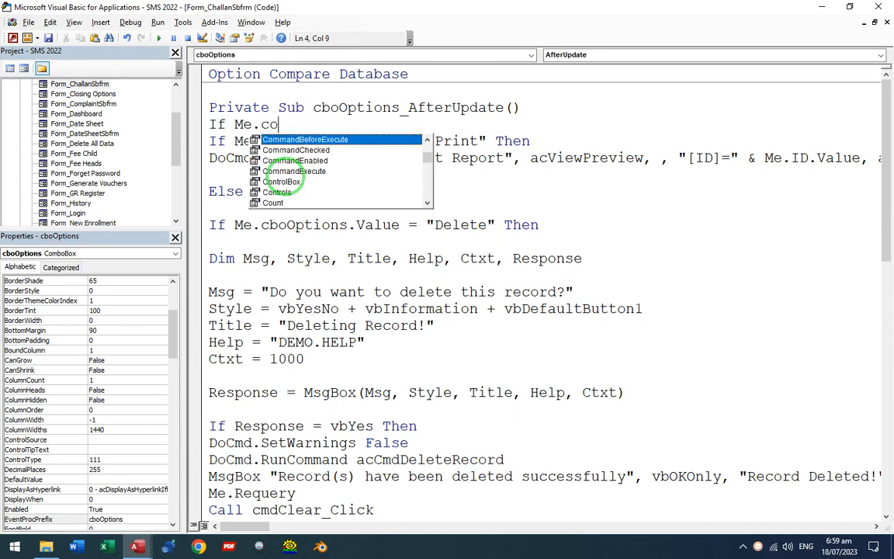
pyautogui.press('BackSpace')
pyautogui.write('boOptions.Value ')
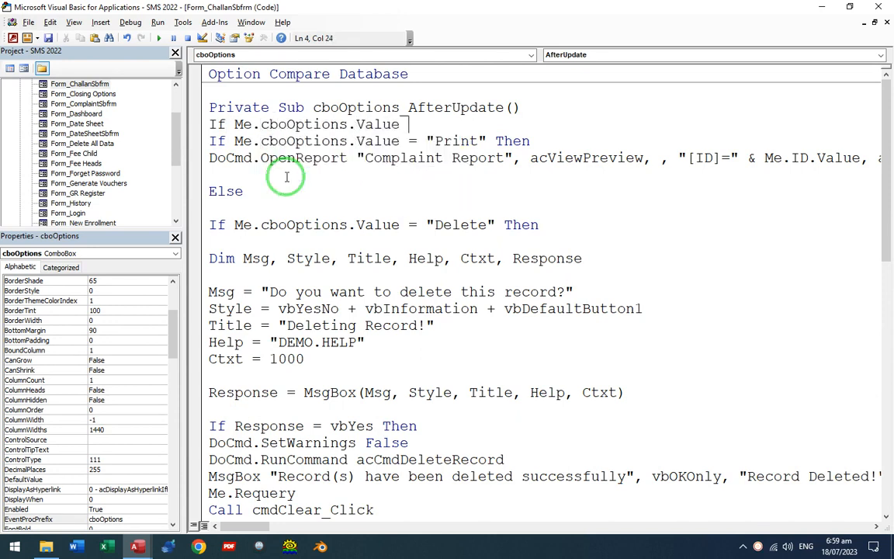
pyautogui.write('= "Paid" then')
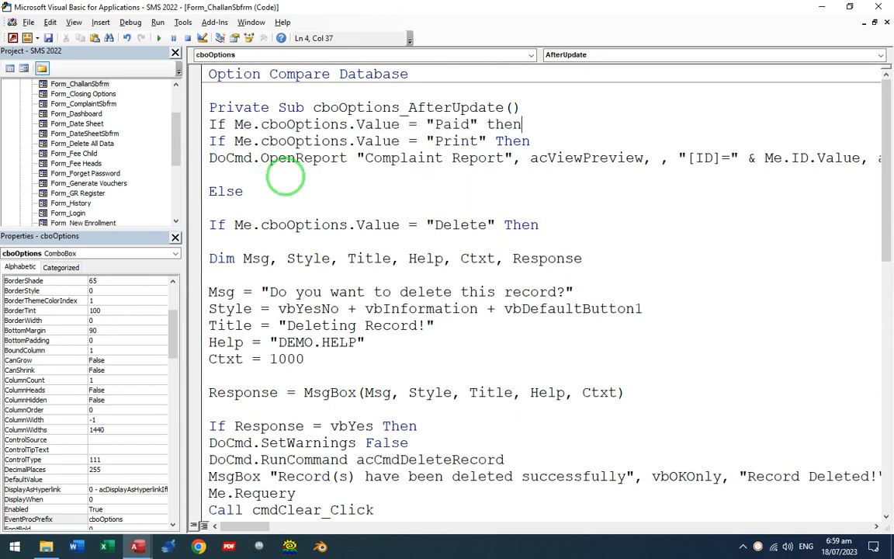
pyautogui.press('Return')
# Inside the "Paid" condition, assign Me.Total_Amount.Value to Me.ReceiptFee.Value and Date to Me.ReceiptDate.Value.
pyautogui.write('Me.recei')
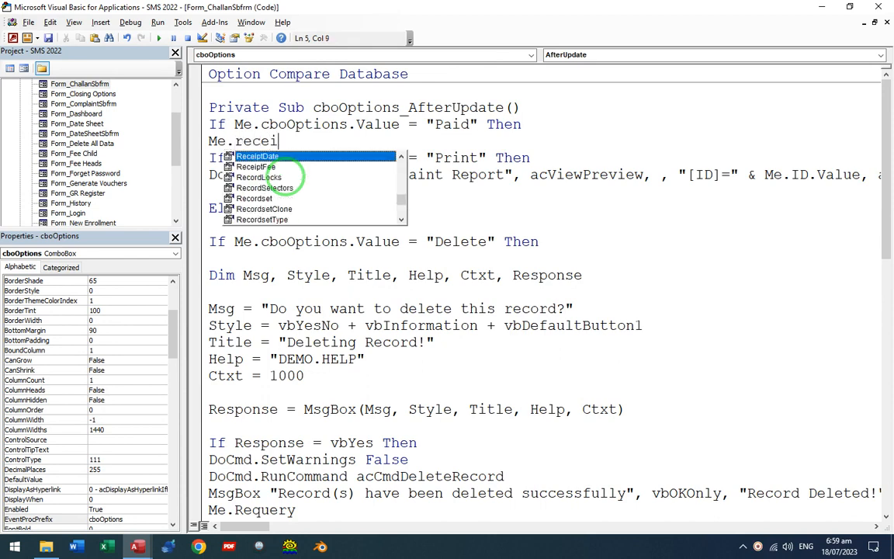
pyautogui.write('ptFee.Value = Me.')
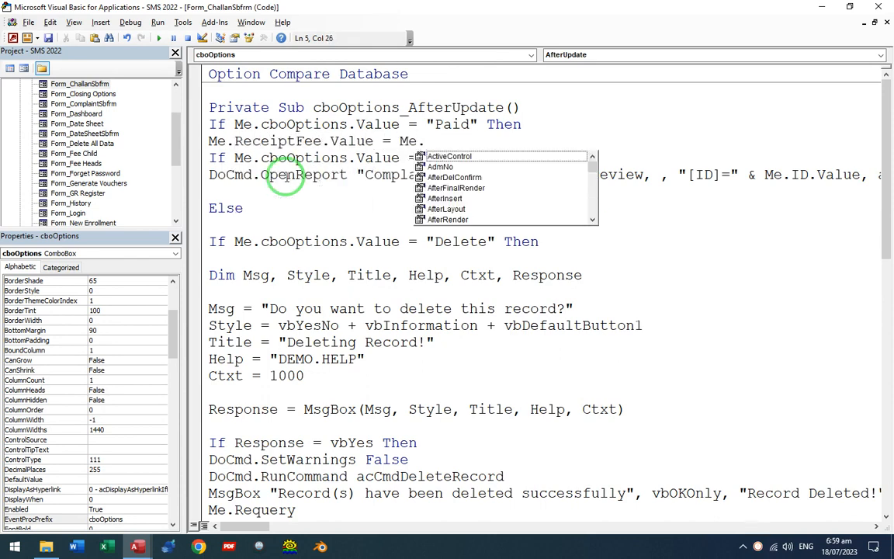
pyautogui.write('total')
pyautogui.write('.val')
pyautogui.press('Return')
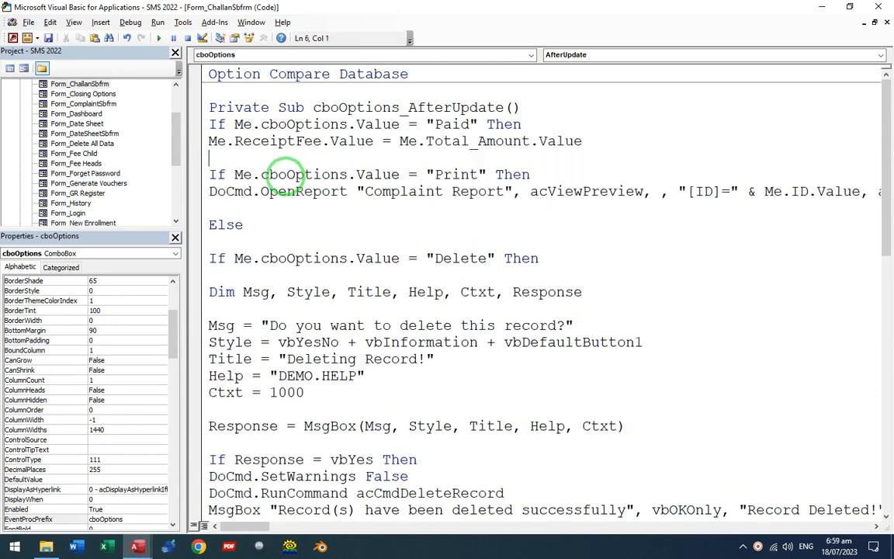
pyautogui.write('Me.recei')
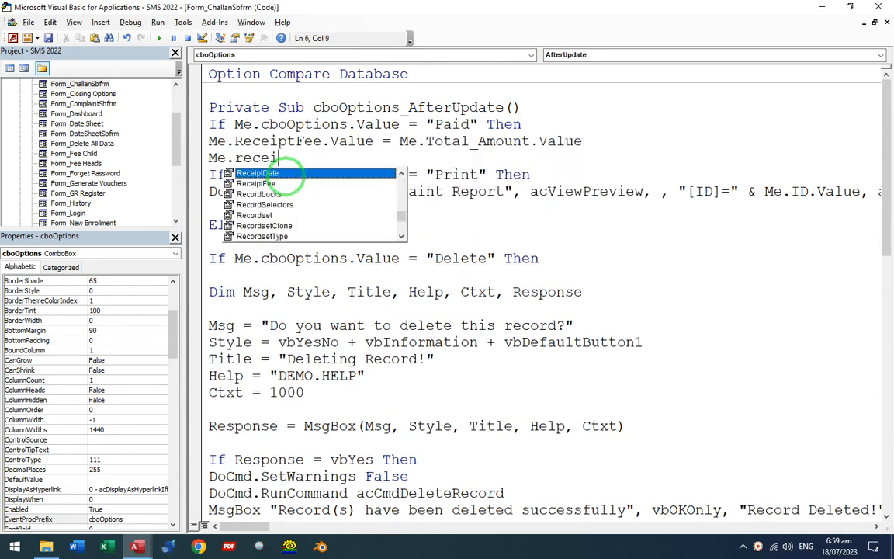
pyautogui.write('pt.val = dat')
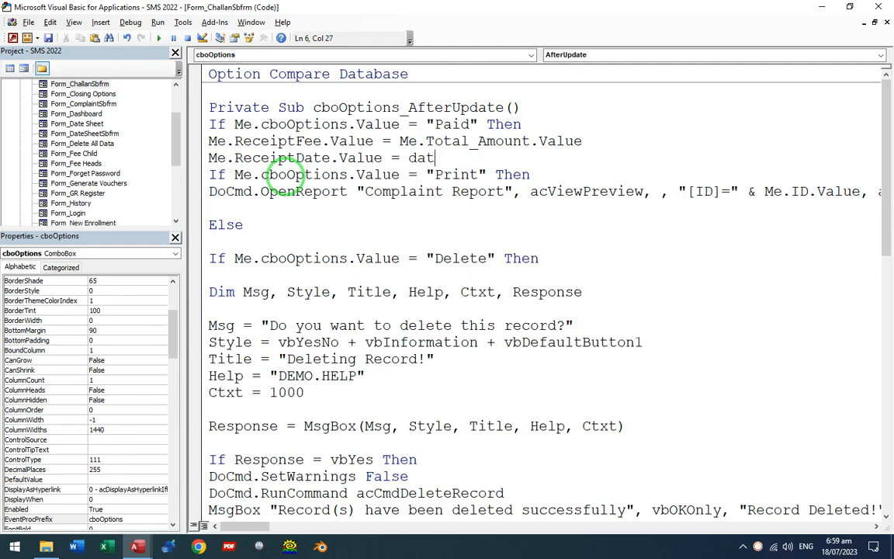
pyautogui.write('e')
pyautogui.press('Return')
# Add Else before the "Print" condition and an extra End If just above the procedure's End Sub.
pyautogui.write('else')
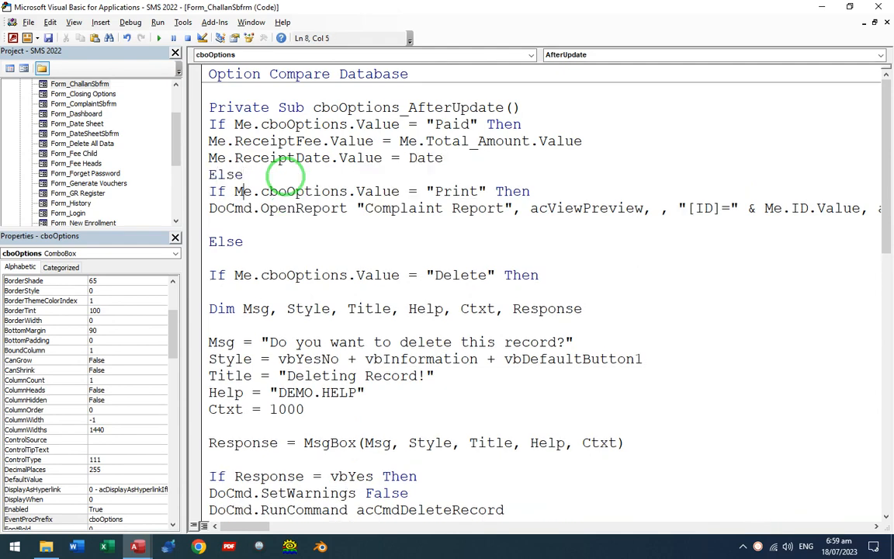
pyautogui.press('Down')
pyautogui.press('Down')
pyautogui.press('Down')
pyautogui.press('Down')
pyautogui.press('Down')
pyautogui.press('Down')
pyautogui.press('Down')
pyautogui.press('Down')
pyautogui.press('Down')
pyautogui.press('Down')
pyautogui.press('Down')
pyautogui.press('Down')
pyautogui.press('Down')
pyautogui.press('Down')
pyautogui.press('Down')
pyautogui.press('Down')
pyautogui.press('Down')
pyautogui.press('Down')
pyautogui.press('Down')
pyautogui.press('Down')
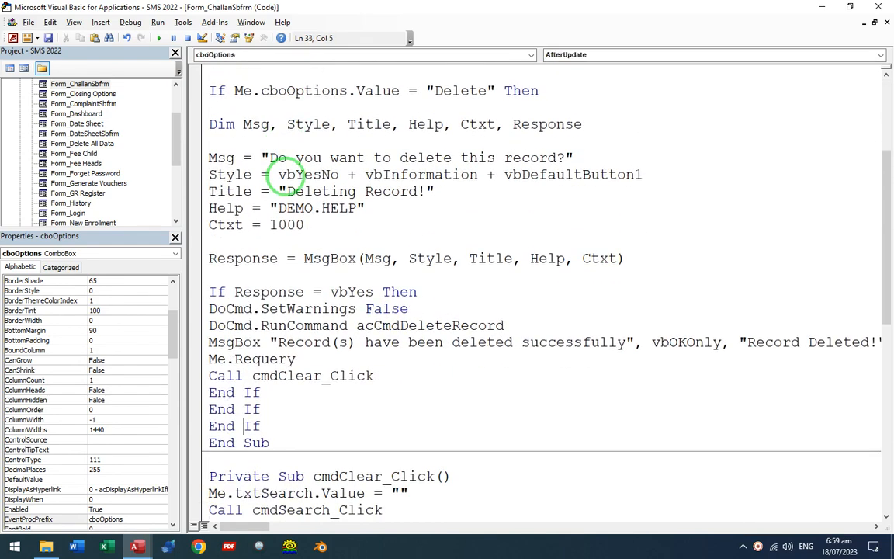
pyautogui.press('End')
pyautogui.press('Return')
pyautogui.write('End If')
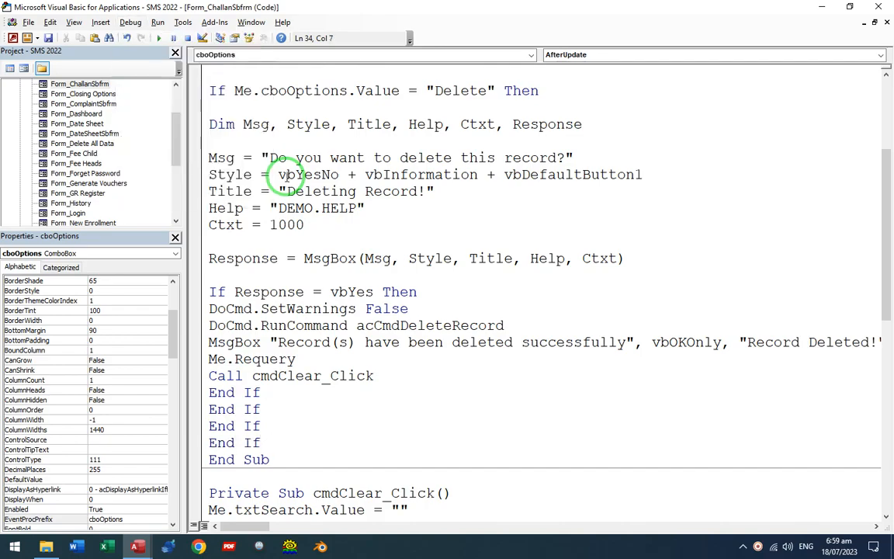
# Display the form in Form View, apply the Paid option to both vouchers and check their fee fields.
pyautogui.click(878, 6)
pyautogui.press('F5')
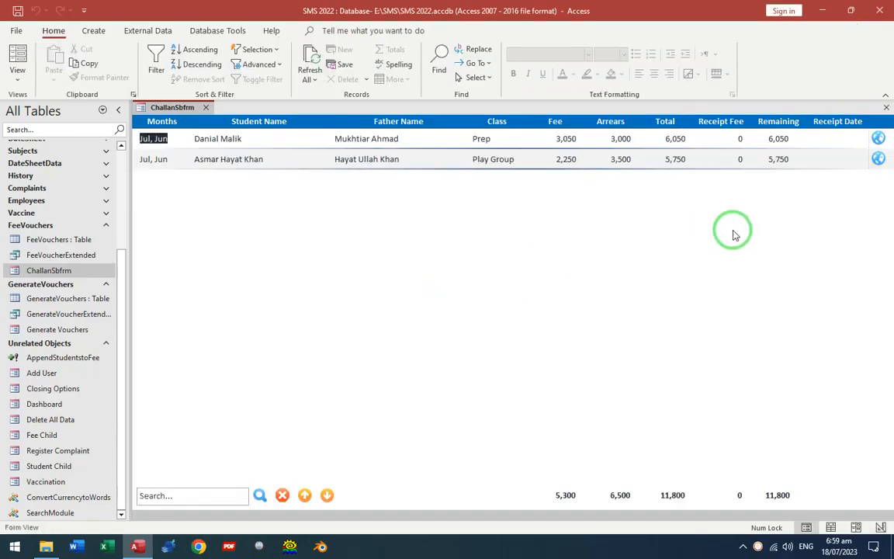
pyautogui.click(878, 139)
pyautogui.click(856, 177)
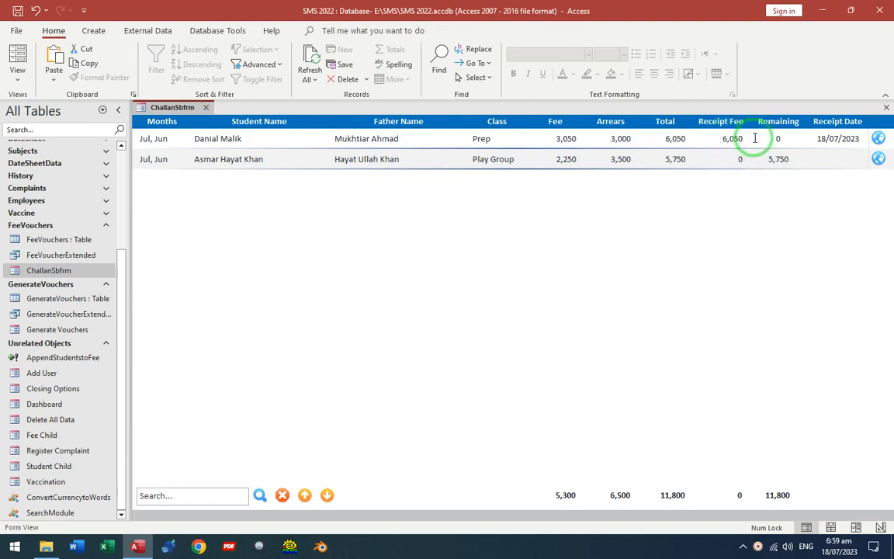
pyautogui.click(878, 158)
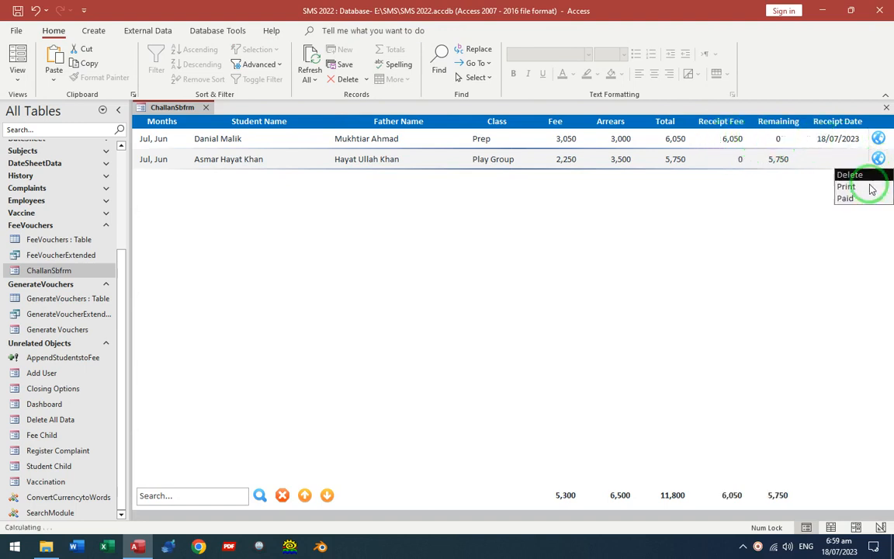
pyautogui.click(853, 198)
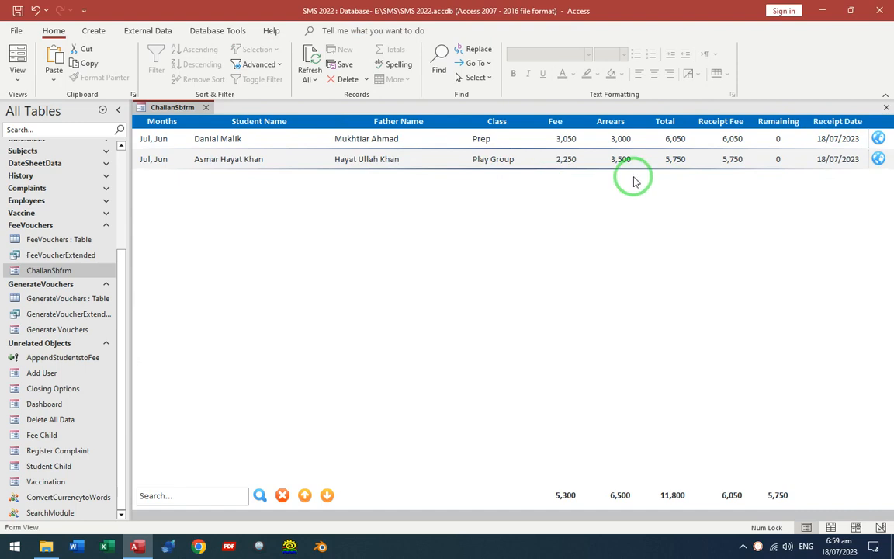
pyautogui.click(566, 162)
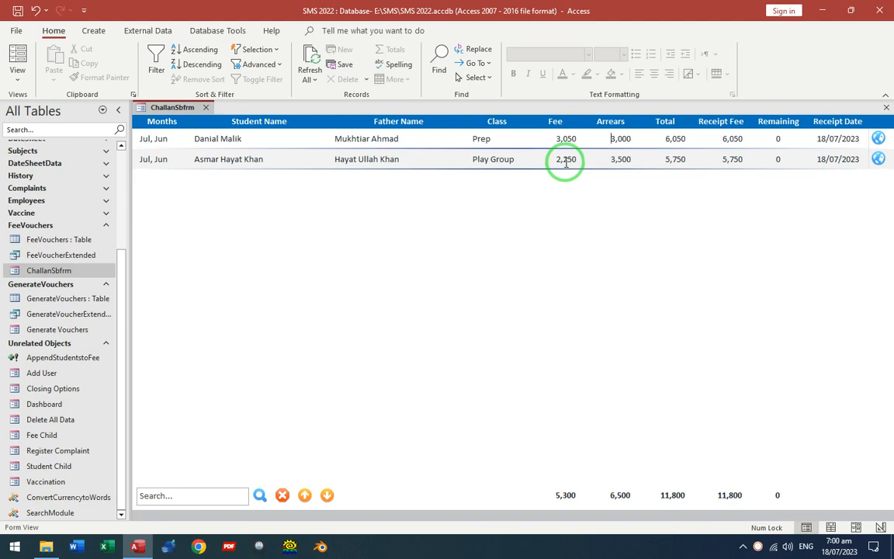
pyautogui.click(722, 138)
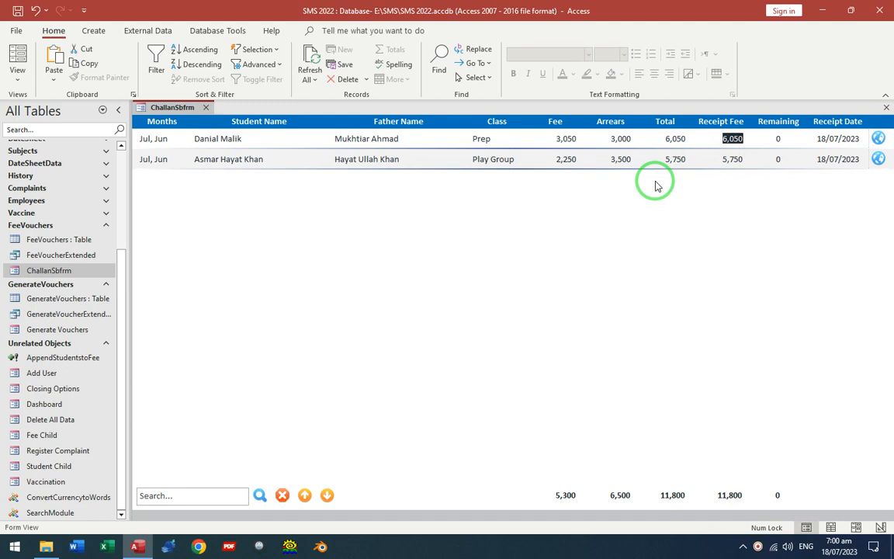